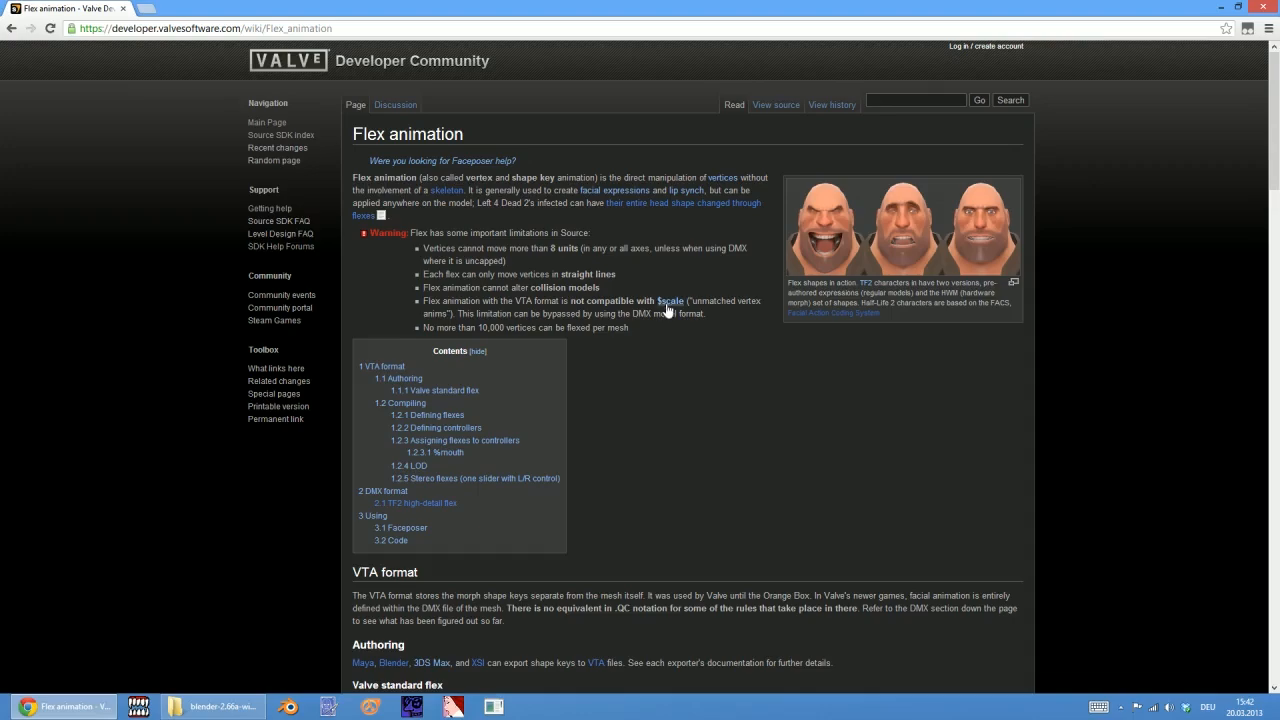
Look through the Flex animation article, covering Source's flex limitations, the VTA compiling and controller sections, and the DMX format
scroll(668, 314, "down", 9)
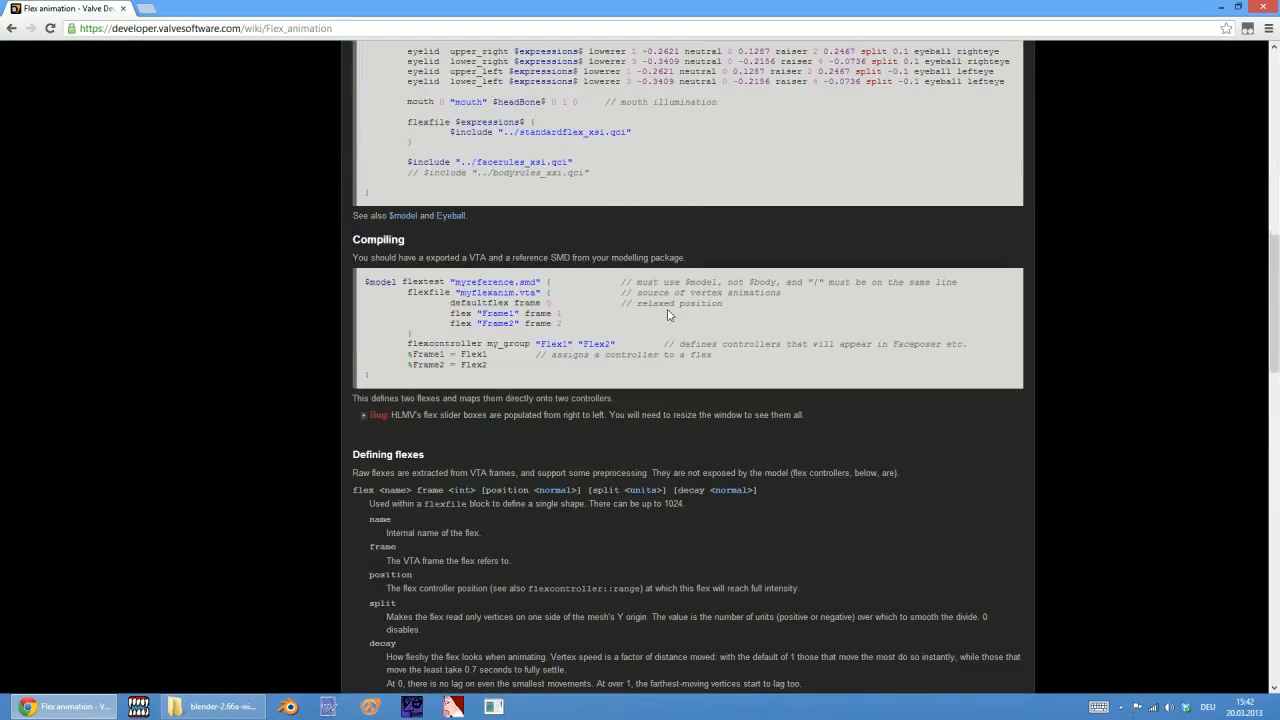
scroll(652, 296, "up", 9)
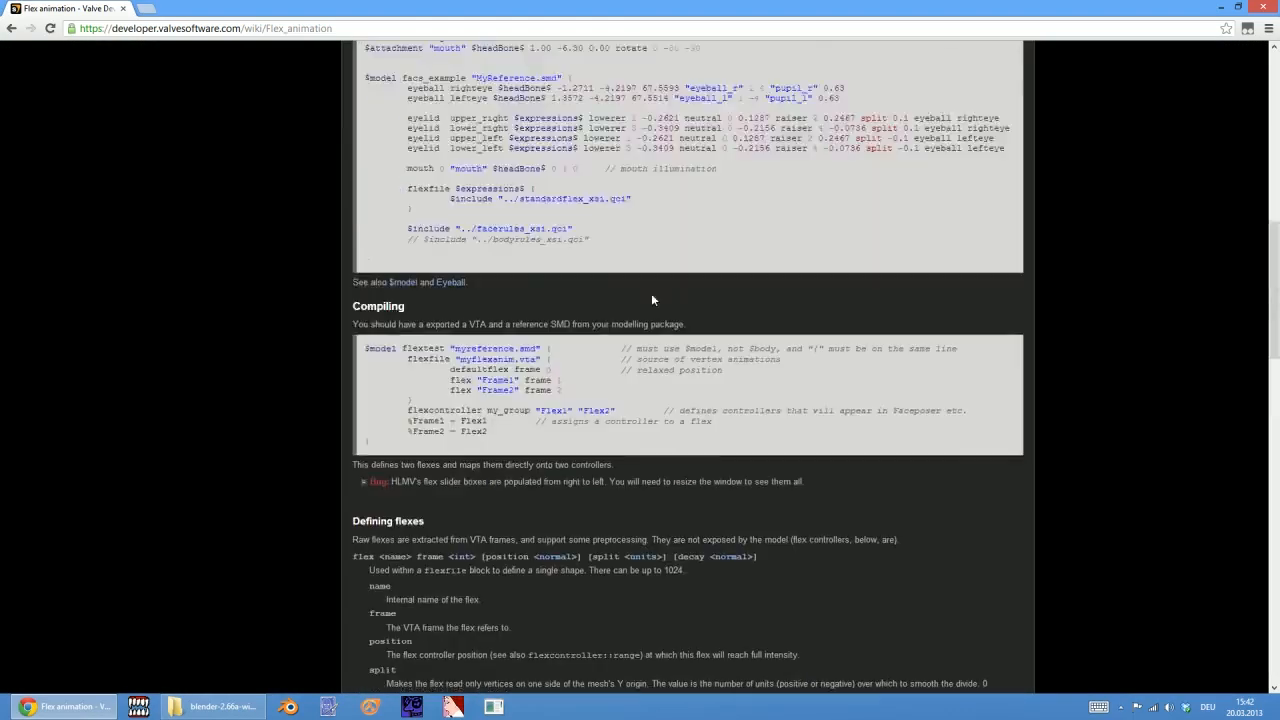
scroll(652, 296, "down", 5)
scroll(650, 297, "down", 3)
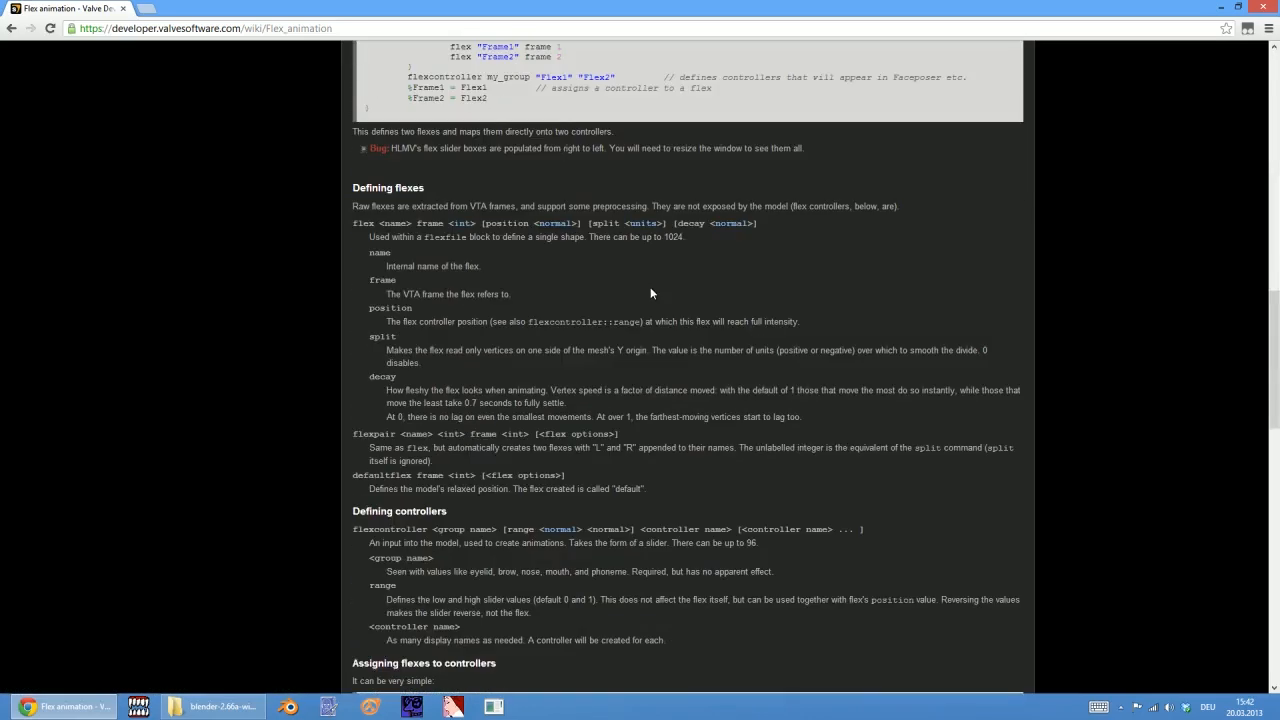
scroll(648, 284, "down", 2)
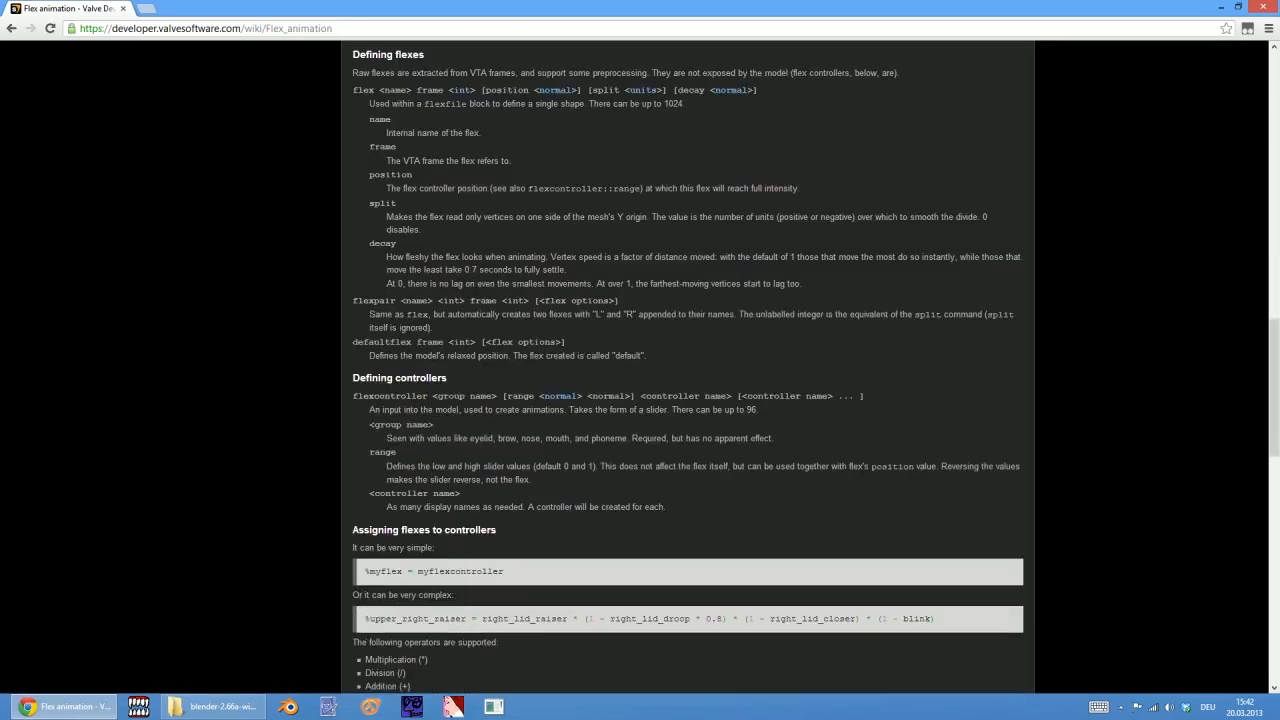
scroll(649, 283, "down", 7)
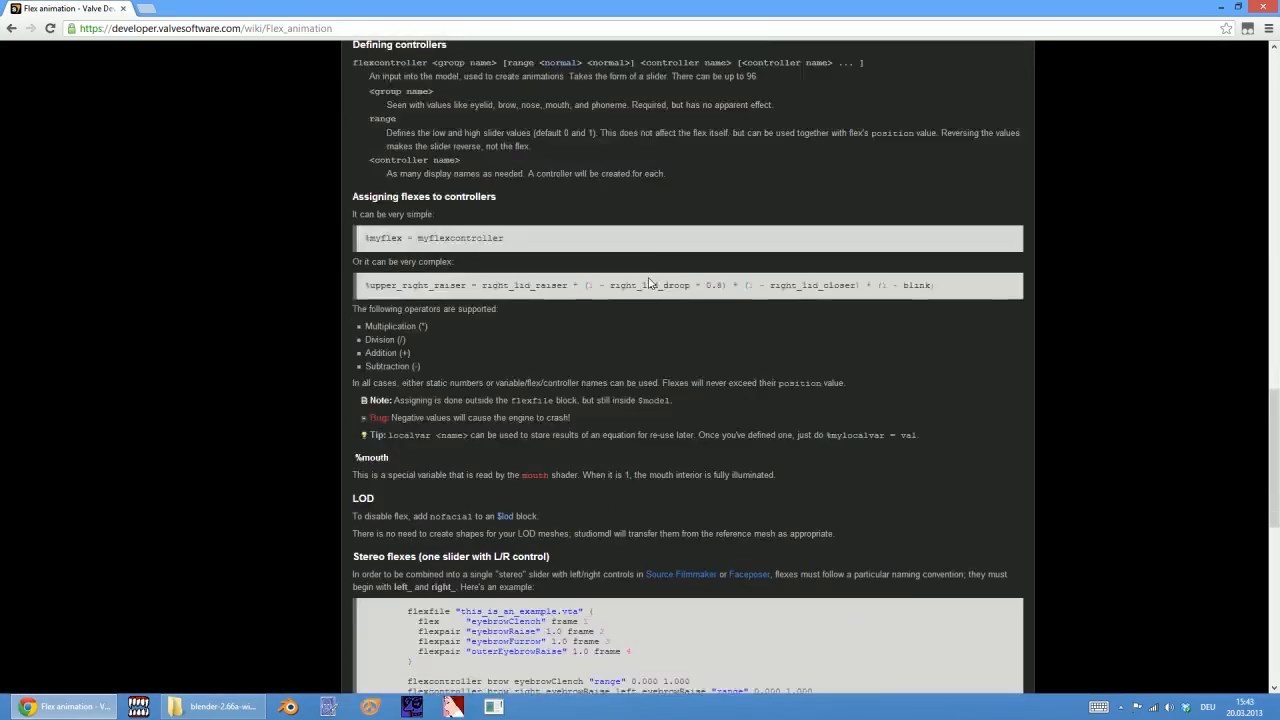
scroll(648, 277, "down", 8)
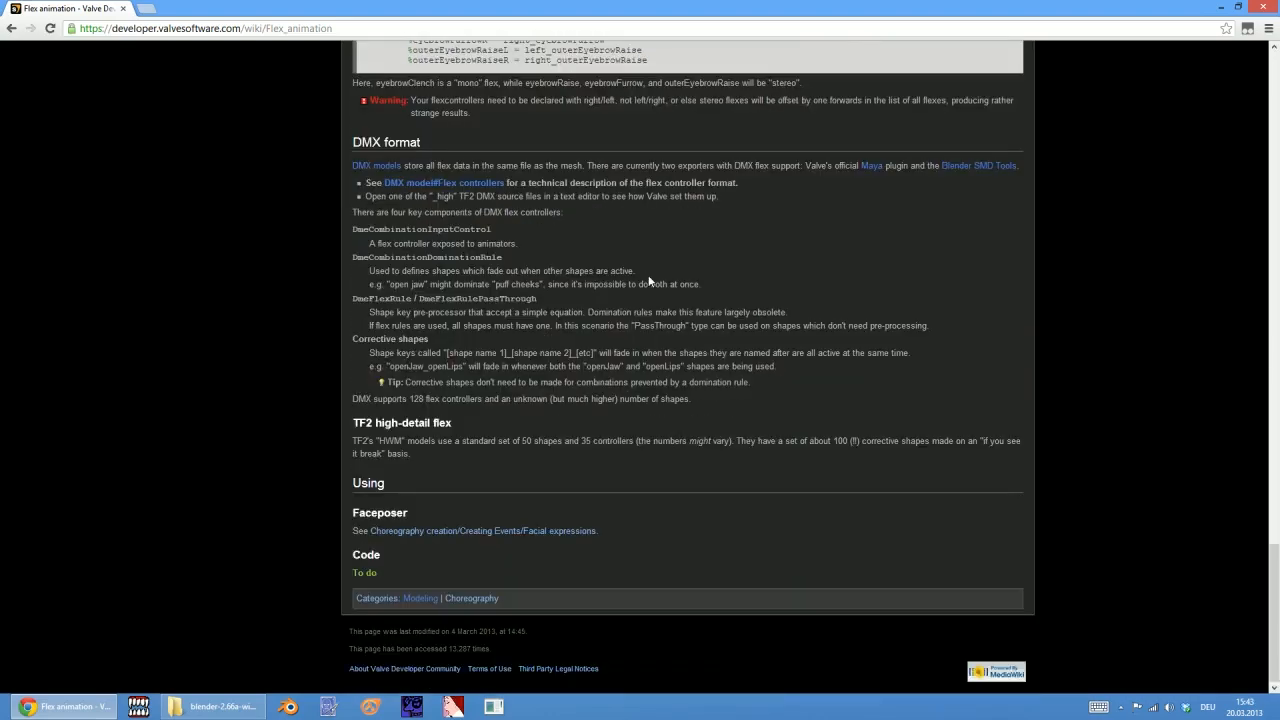
scroll(648, 276, "up", 6)
scroll(648, 275, "up", 20)
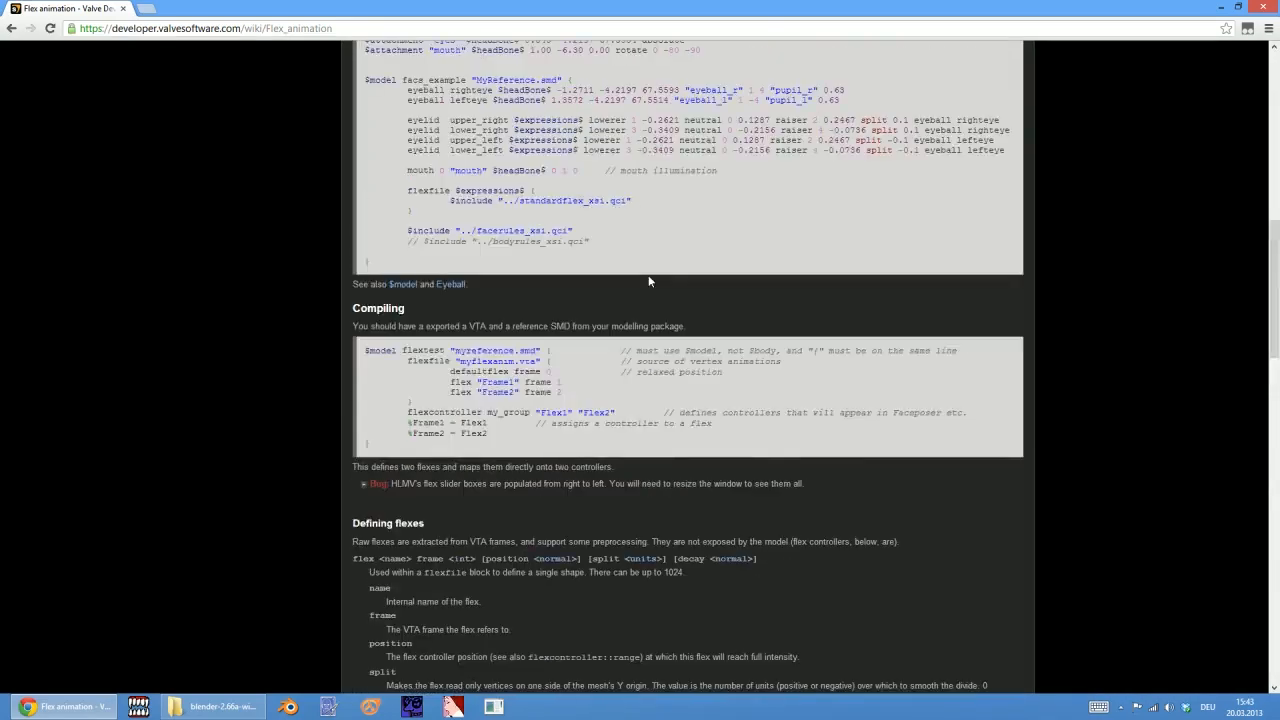
scroll(648, 275, "up", 6)
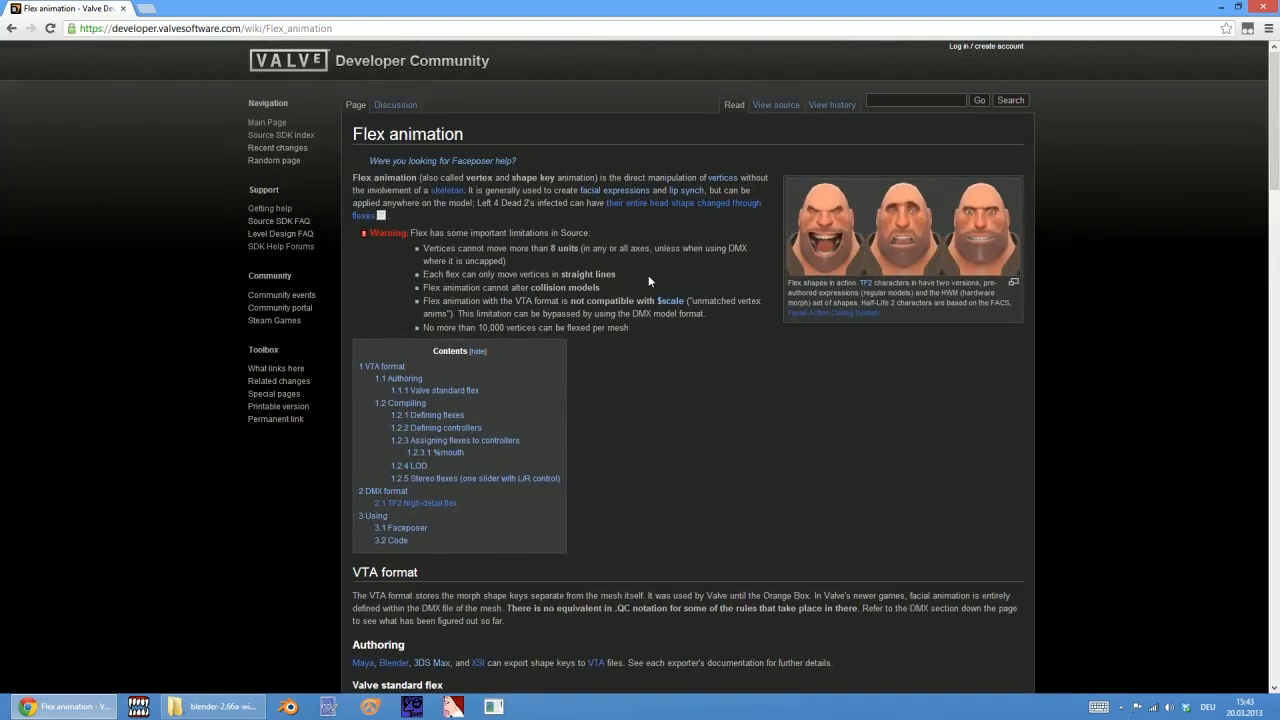
scroll(648, 275, "down", 1)
scroll(648, 281, "up", 1)
scroll(641, 290, "down", 1)
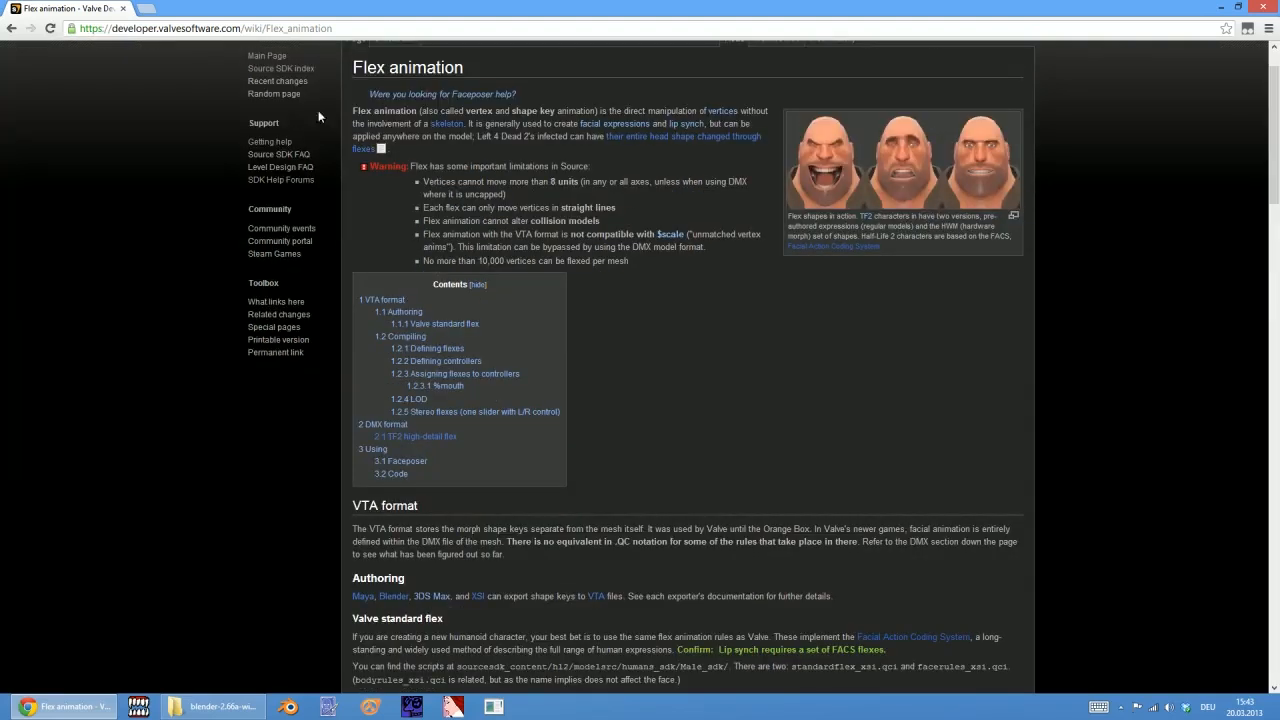
left_click(286, 30)
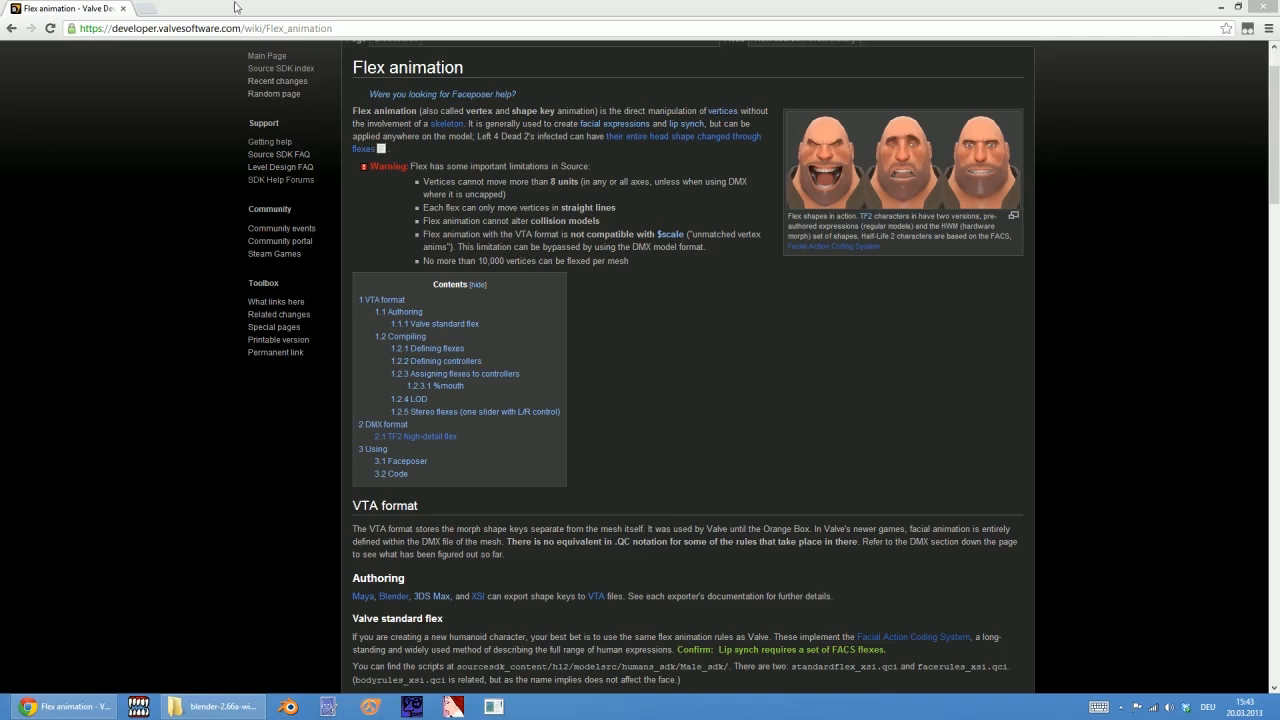
key("alt+Tab")
type("www.dota2.com/workshop/requirements")
key("Return")
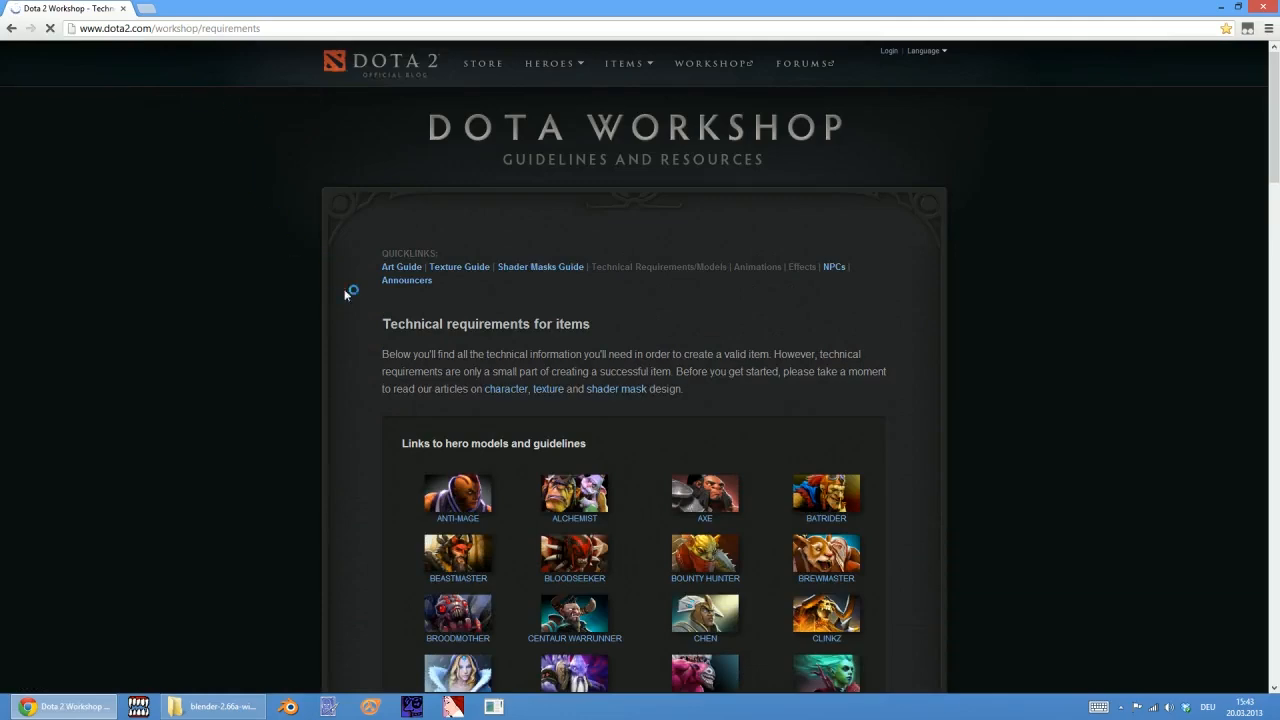
Find Faceless Void among the hero model links and open that hero's requirements page
scroll(454, 352, "down", 3)
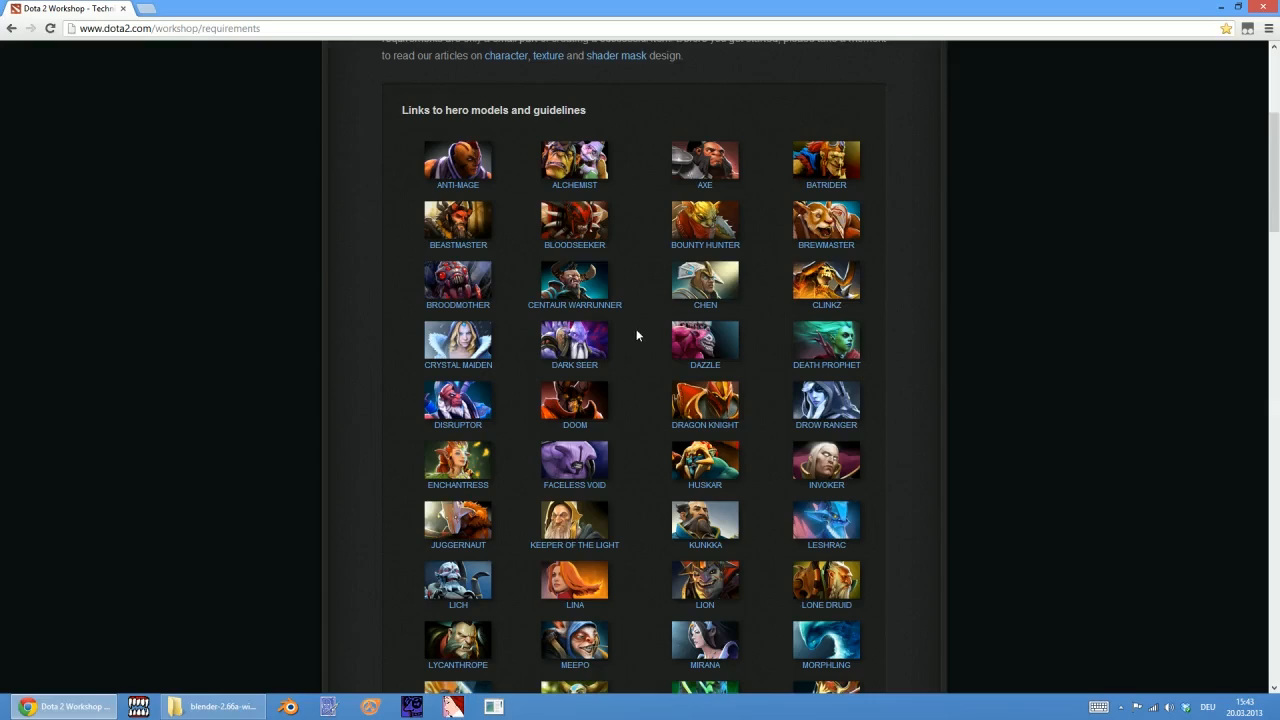
scroll(632, 329, "up", 1)
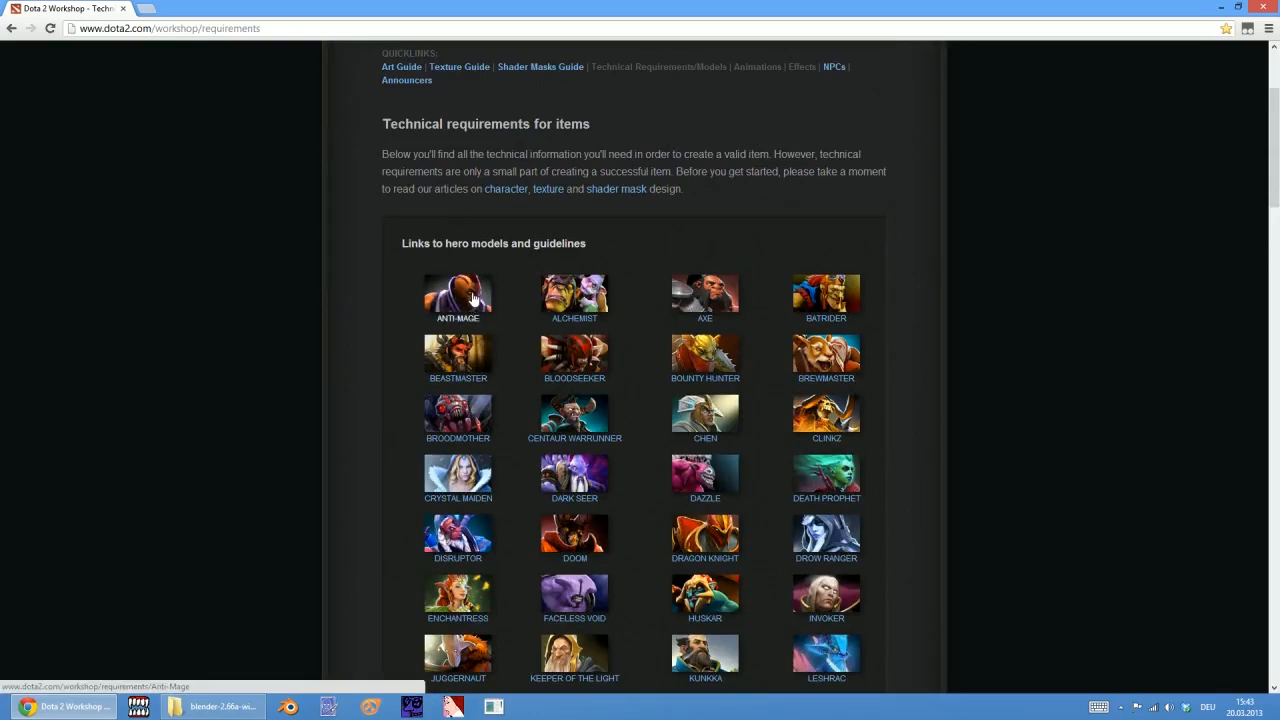
scroll(471, 294, "up", 1)
scroll(480, 300, "down", 4)
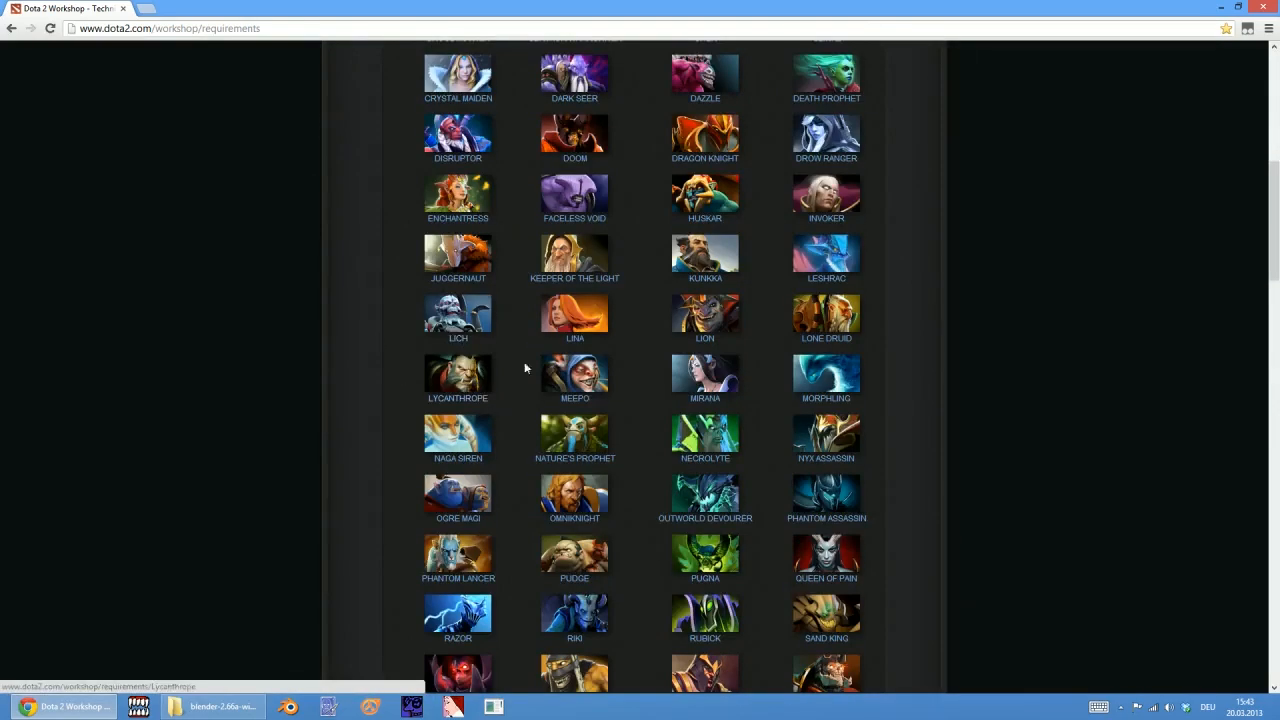
key("ctrl+f")
type("facles")
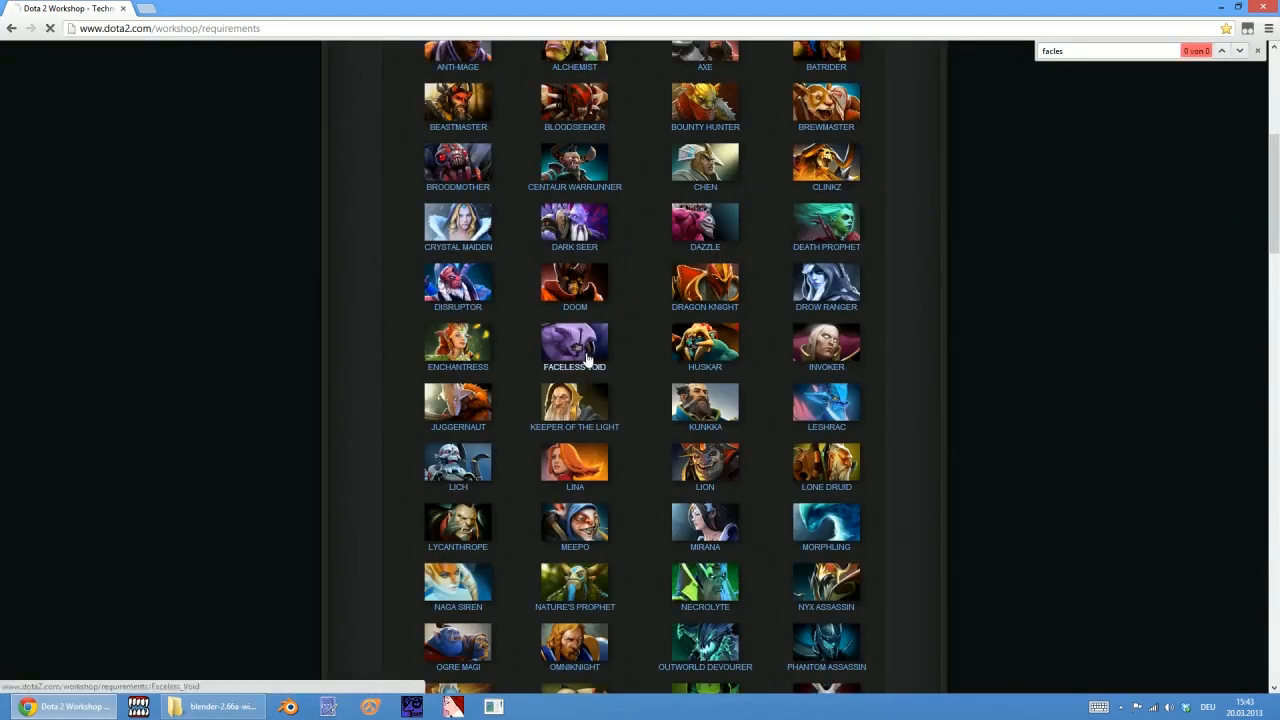
left_click(578, 356)
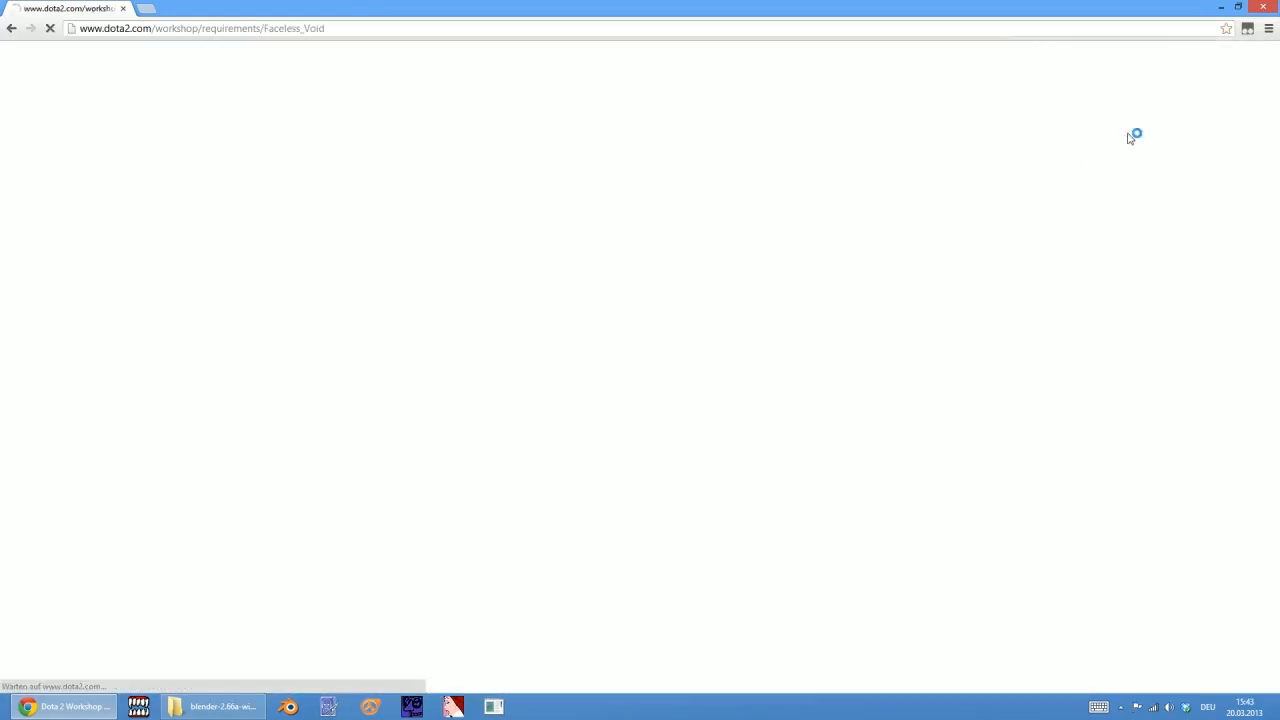
Examine the Faceless Void item slots and their triangle and texture budgets, starting with Body - Head
scroll(672, 237, "down", 5)
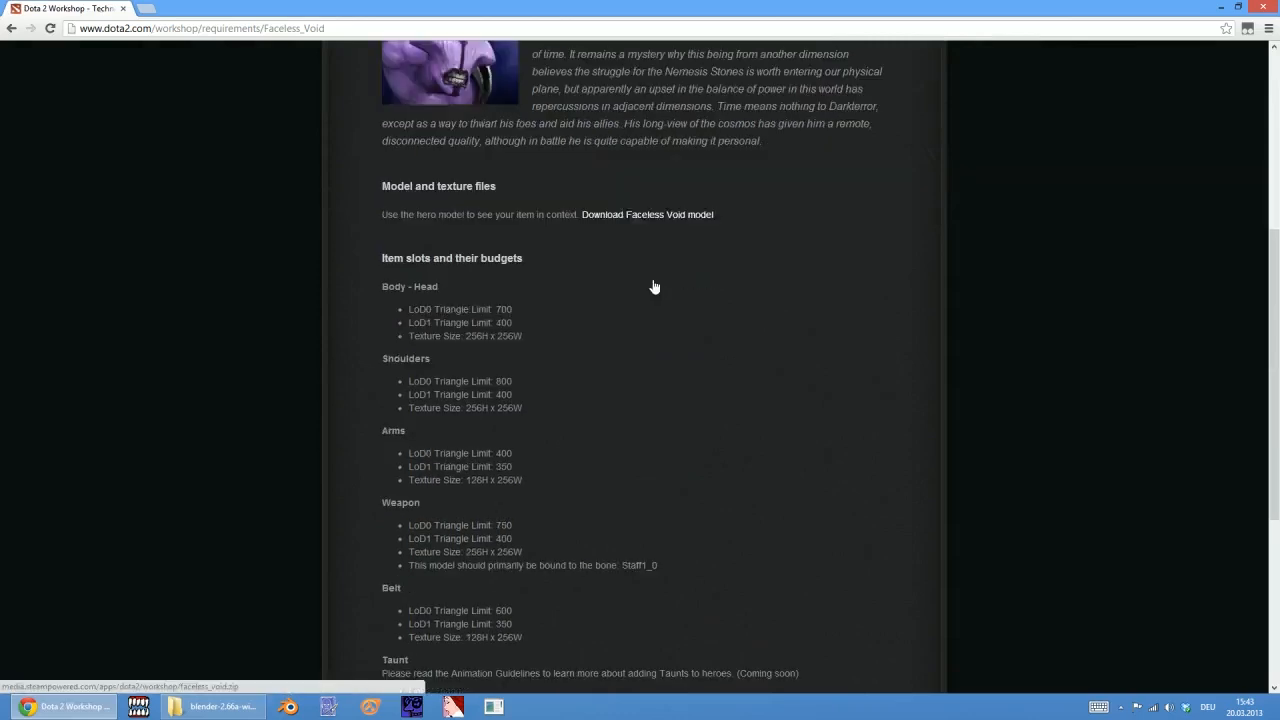
left_click_drag(409, 281, 442, 346)
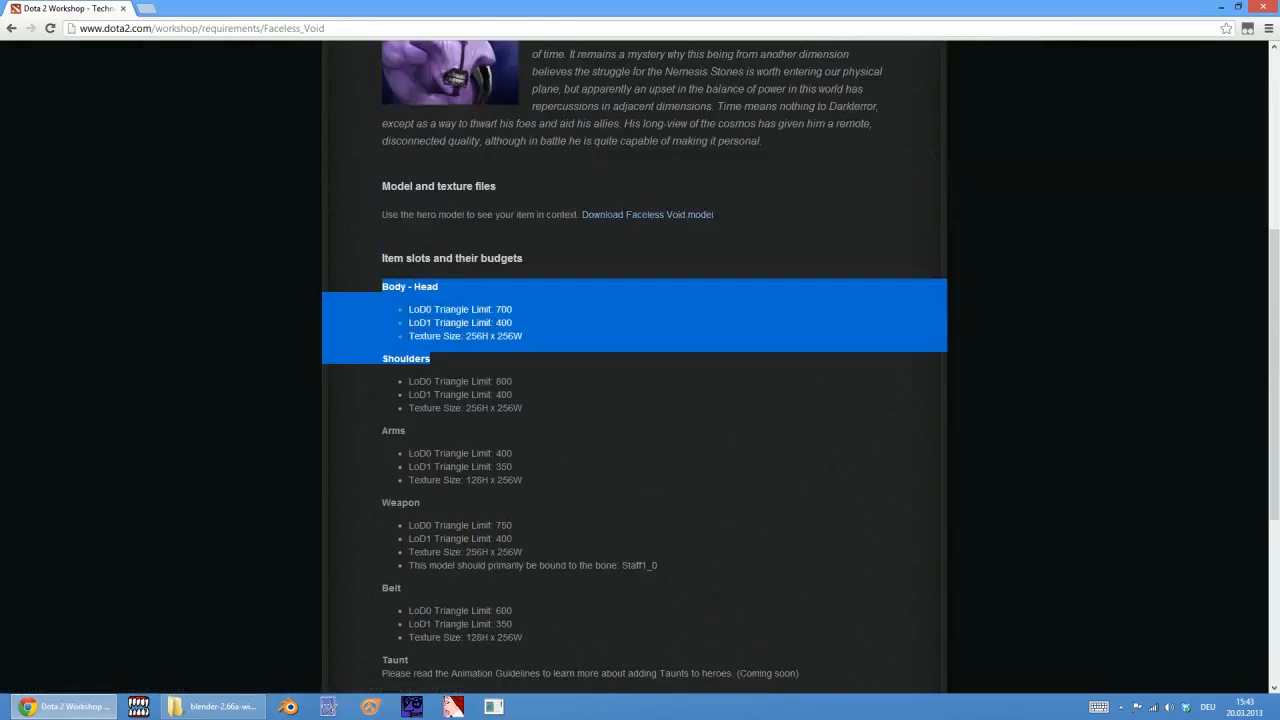
left_click(442, 346)
scroll(442, 352, "down", 1)
left_click_drag(378, 303, 430, 328)
left_click_drag(346, 294, 473, 346)
left_click(473, 346)
scroll(469, 336, "up", 3)
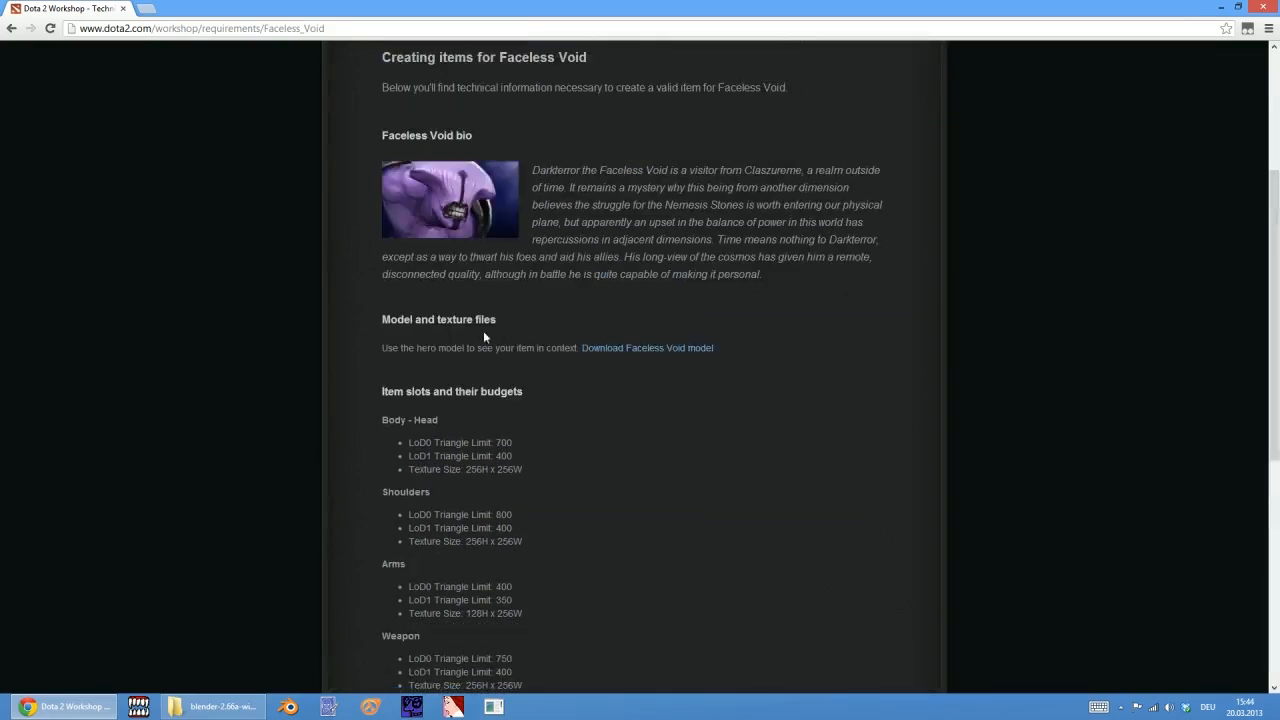
Download the Faceless Void model archive from the model and texture files section
scroll(514, 346, "down", 1)
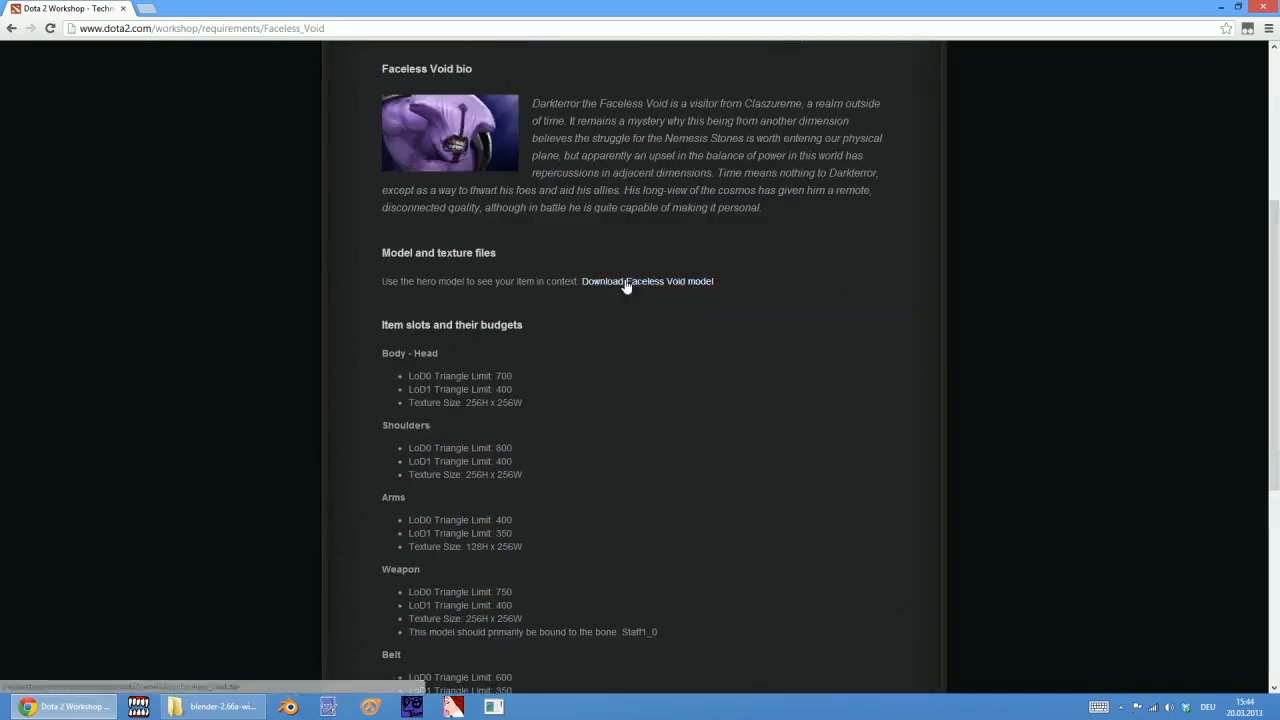
scroll(623, 287, "up", 4)
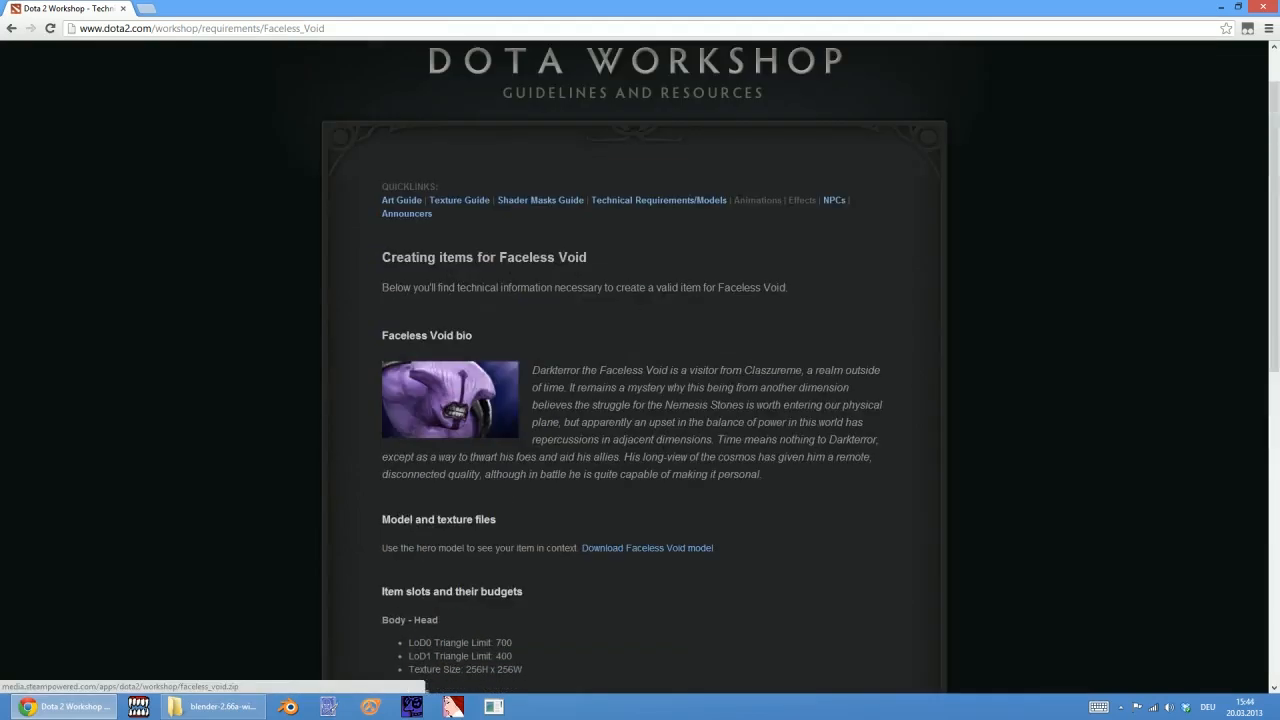
left_click(621, 550)
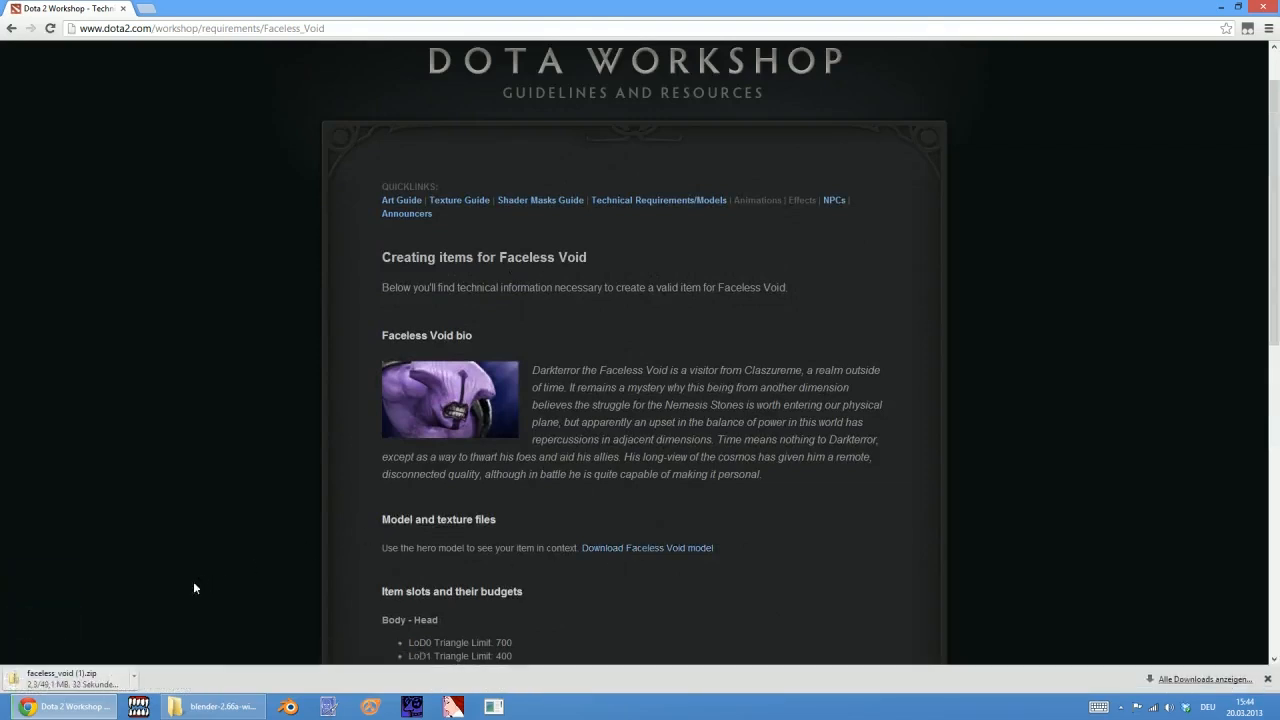
scroll(626, 483, "down", 2)
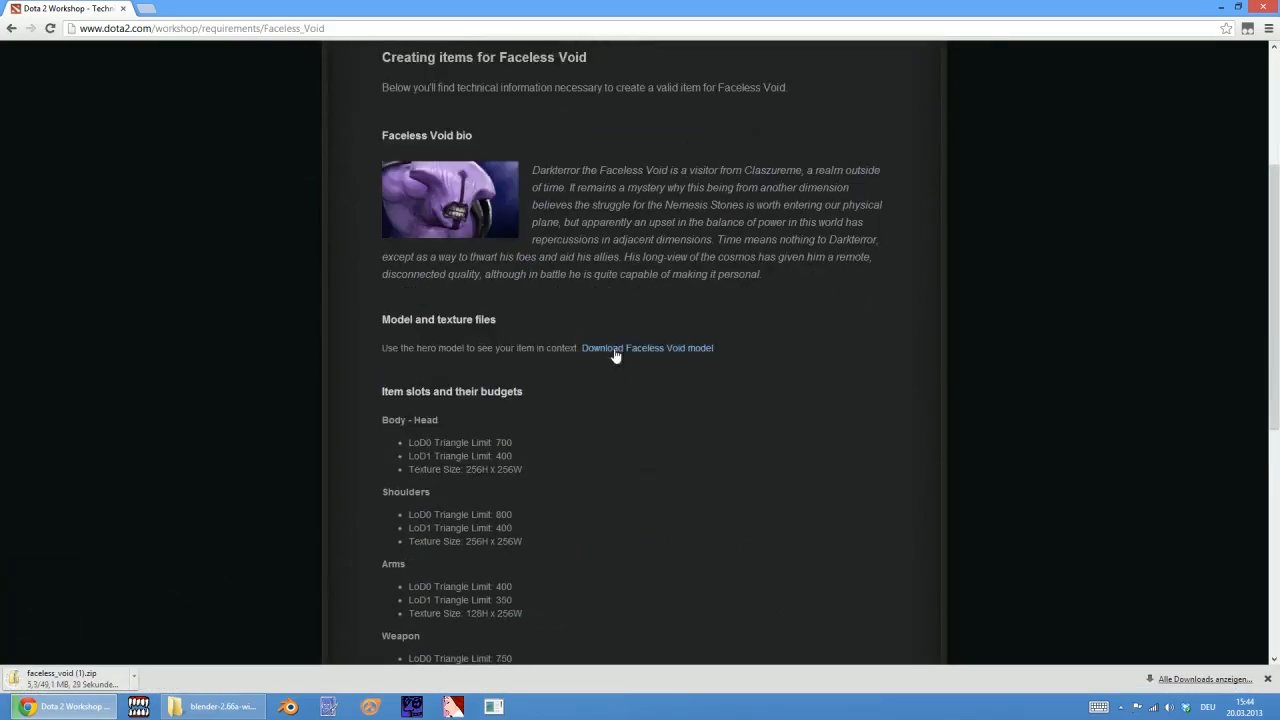
scroll(615, 356, "down", 3)
scroll(615, 356, "up", 1)
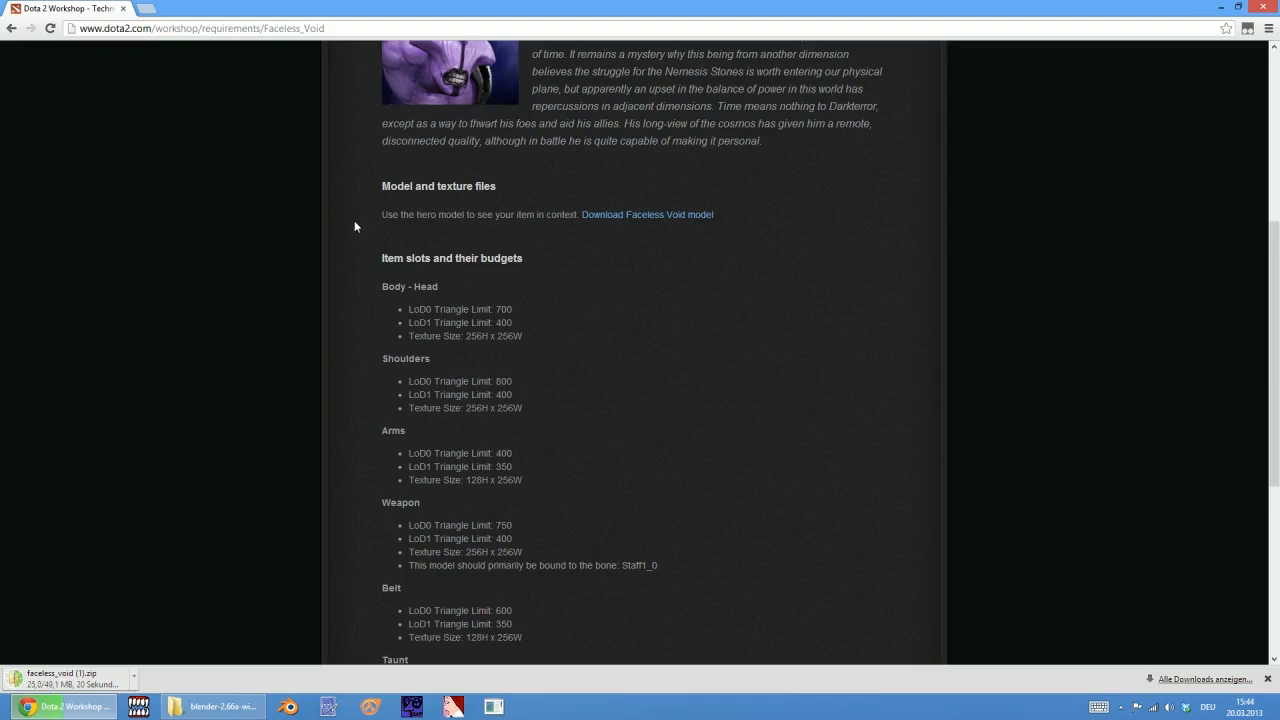
Visit students.autodesk.com and look over the Education Community home page for its free student software downloads
left_click(322, 30)
type("st")
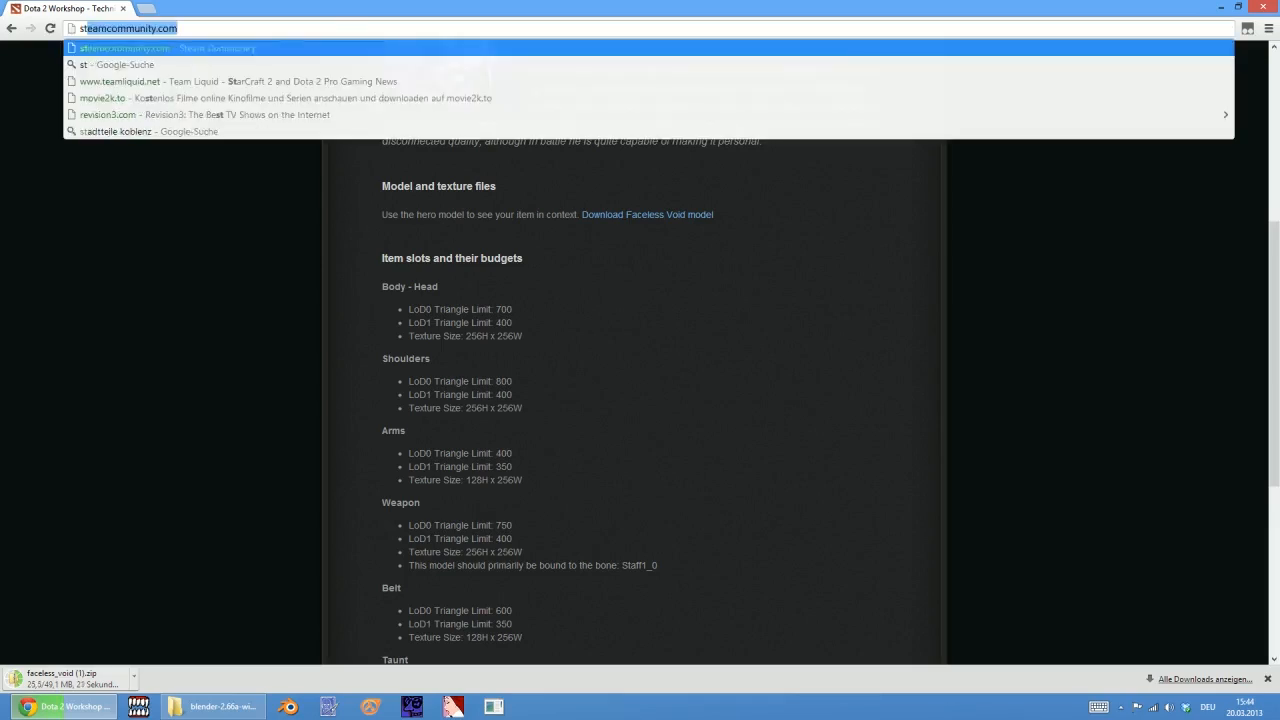
type("udent")
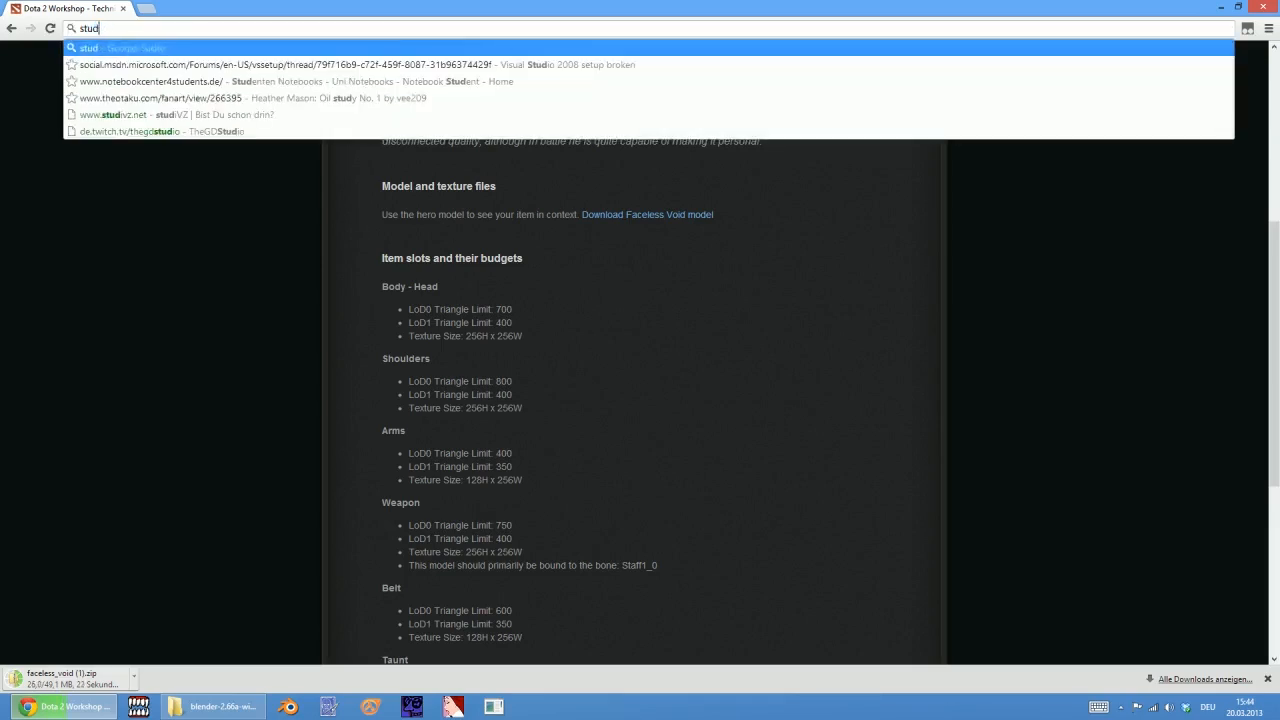
key("Return")
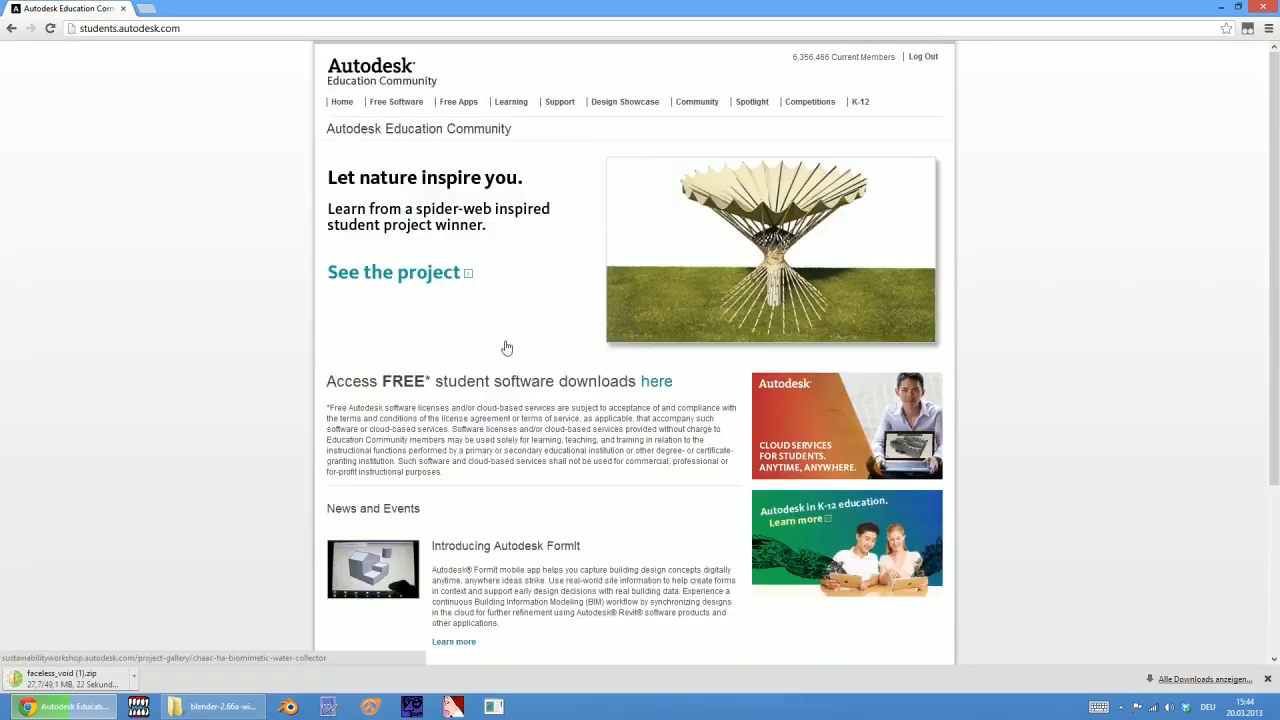
scroll(512, 362, "down", 3)
scroll(518, 366, "up", 3)
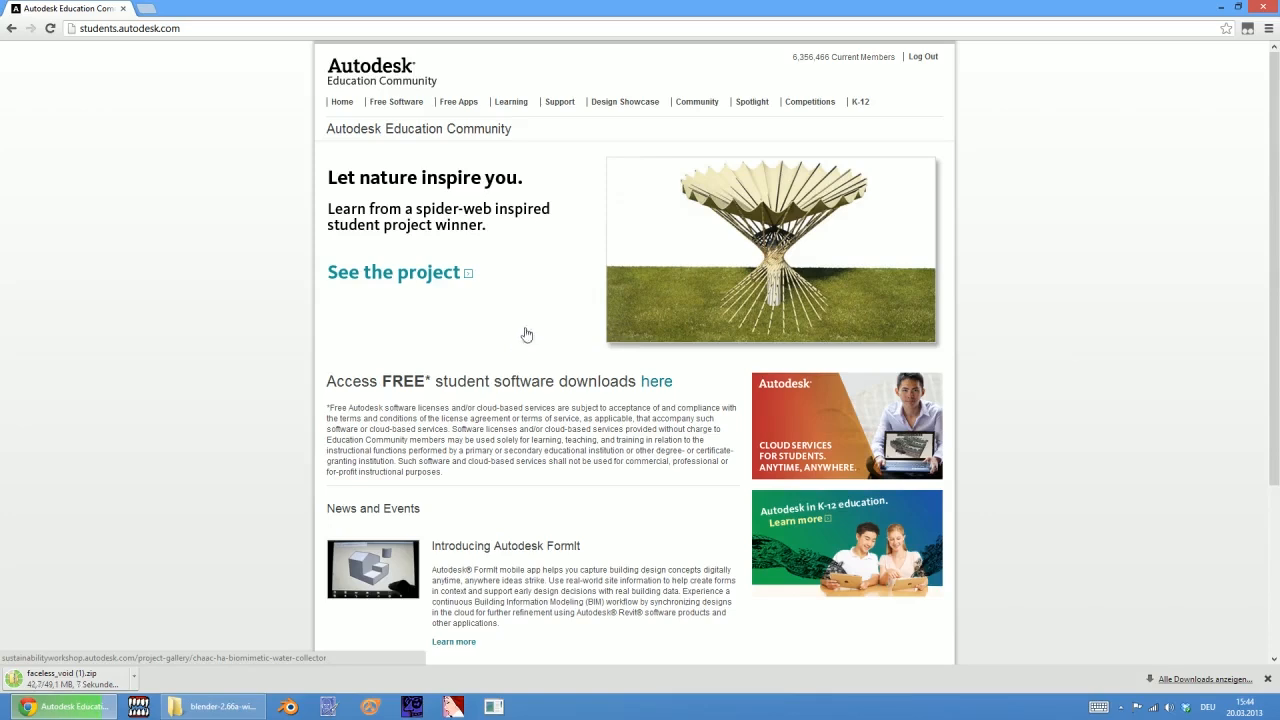
scroll(543, 318, "down", 1)
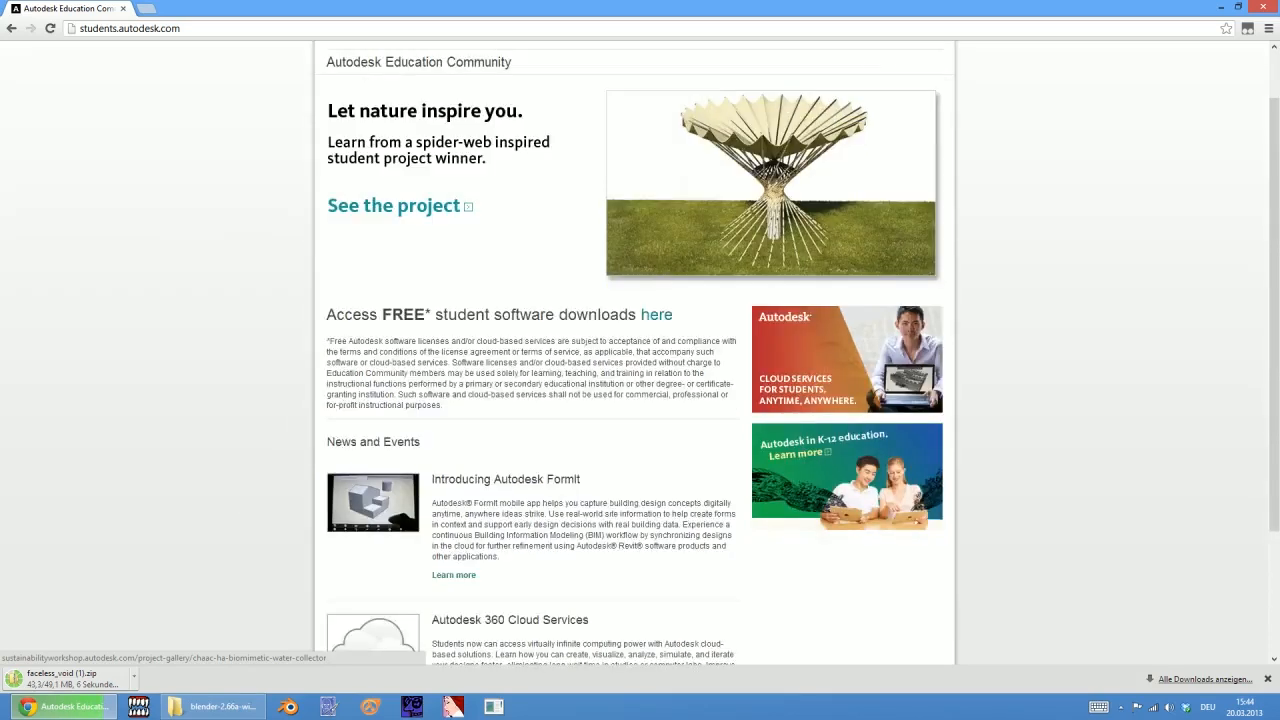
scroll(460, 477, "up", 1)
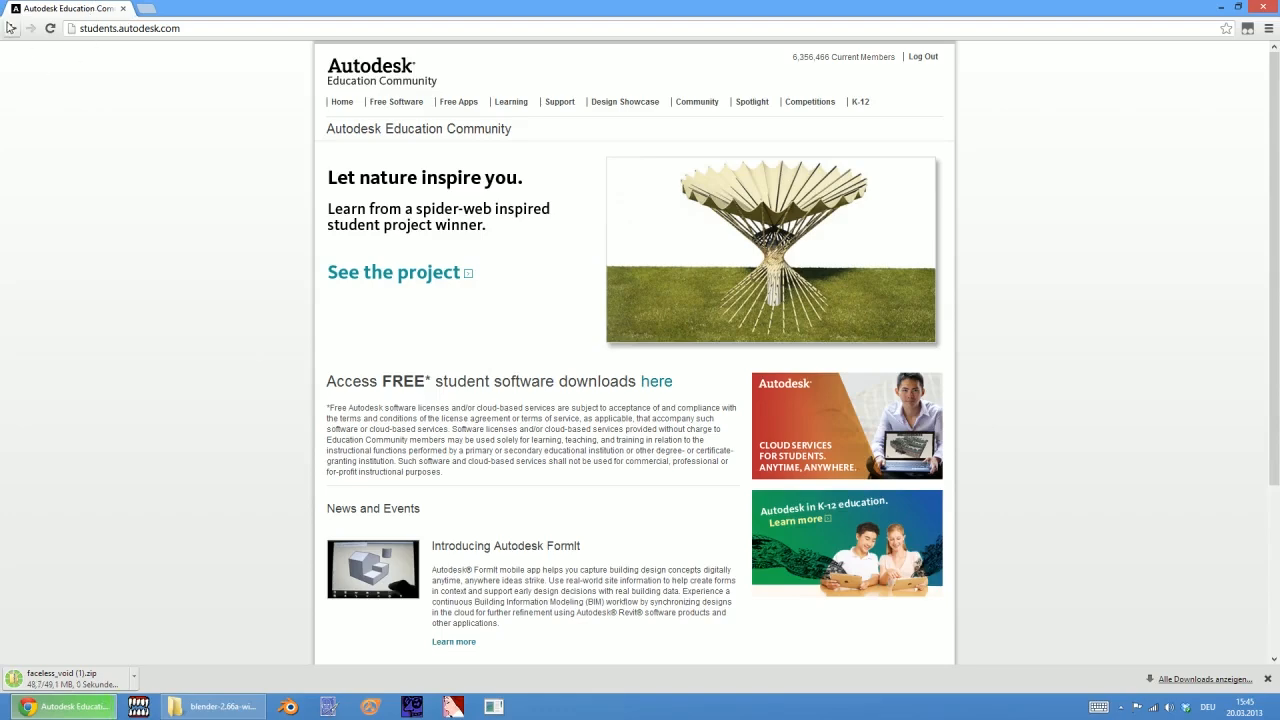
Return to the Faceless Void requirements page on the Dota 2 Workshop site
left_click(11, 28)
scroll(338, 298, "down", 3)
scroll(336, 301, "up", 3)
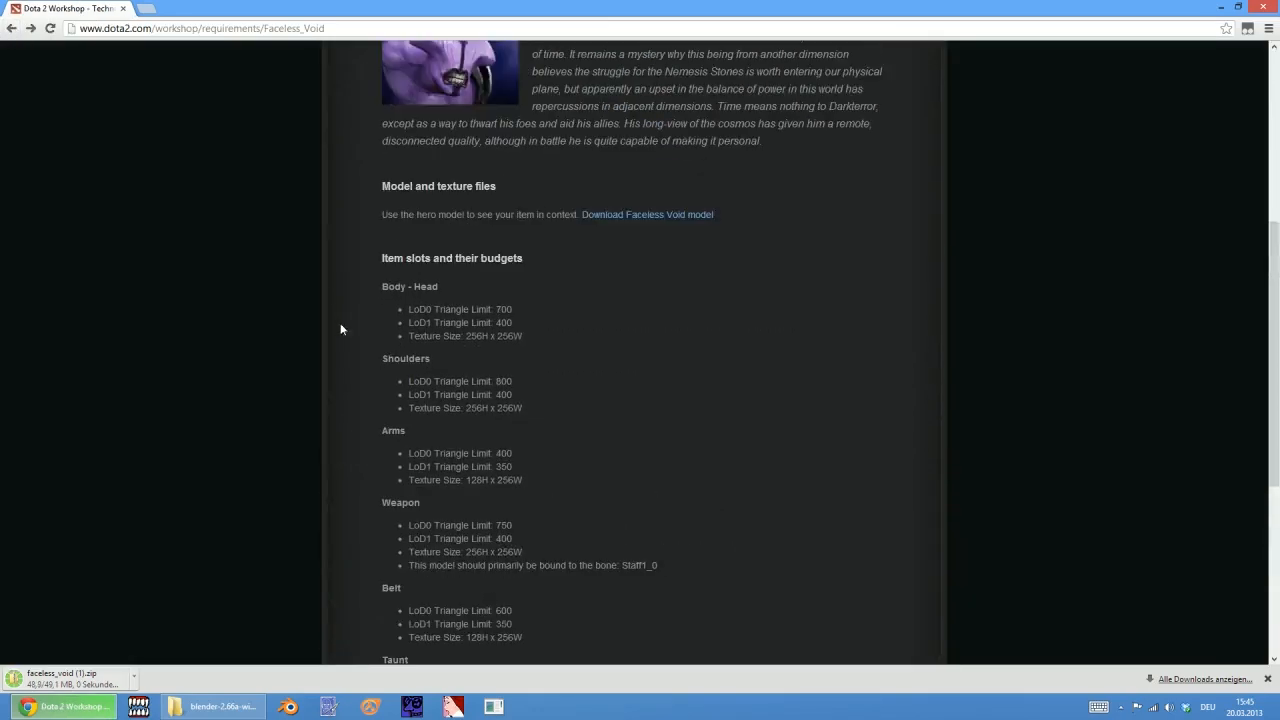
scroll(292, 448, "up", 3)
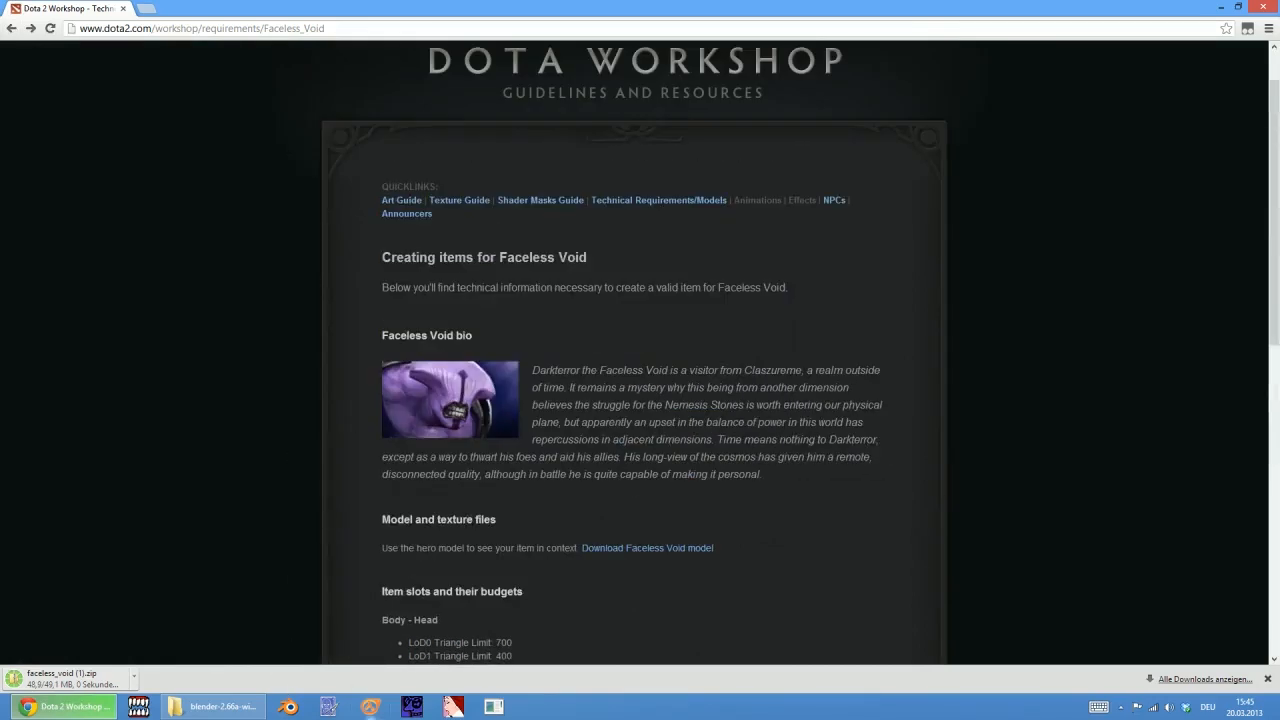
Launch Cannonfodder's StudioCompiler, shift its window slightly, and switch back to the browser to view the Faceless Void item budgets
left_click(329, 707)
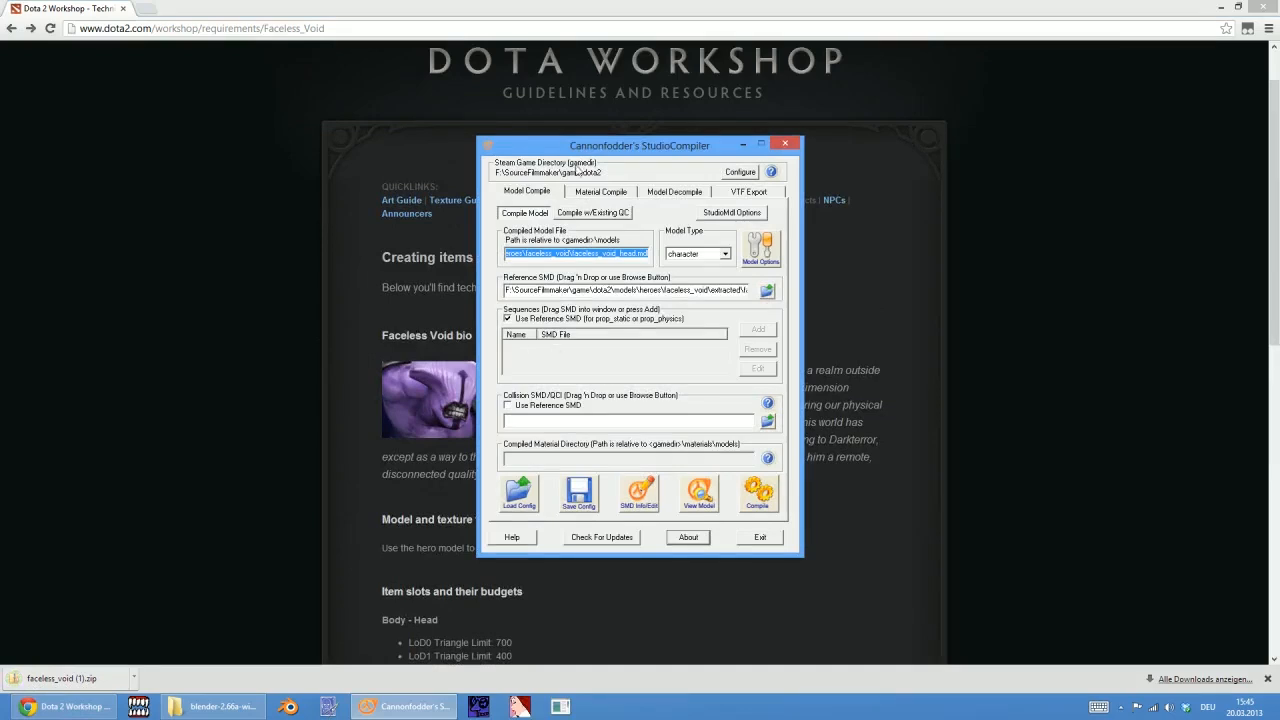
left_click_drag(623, 155, 558, 160)
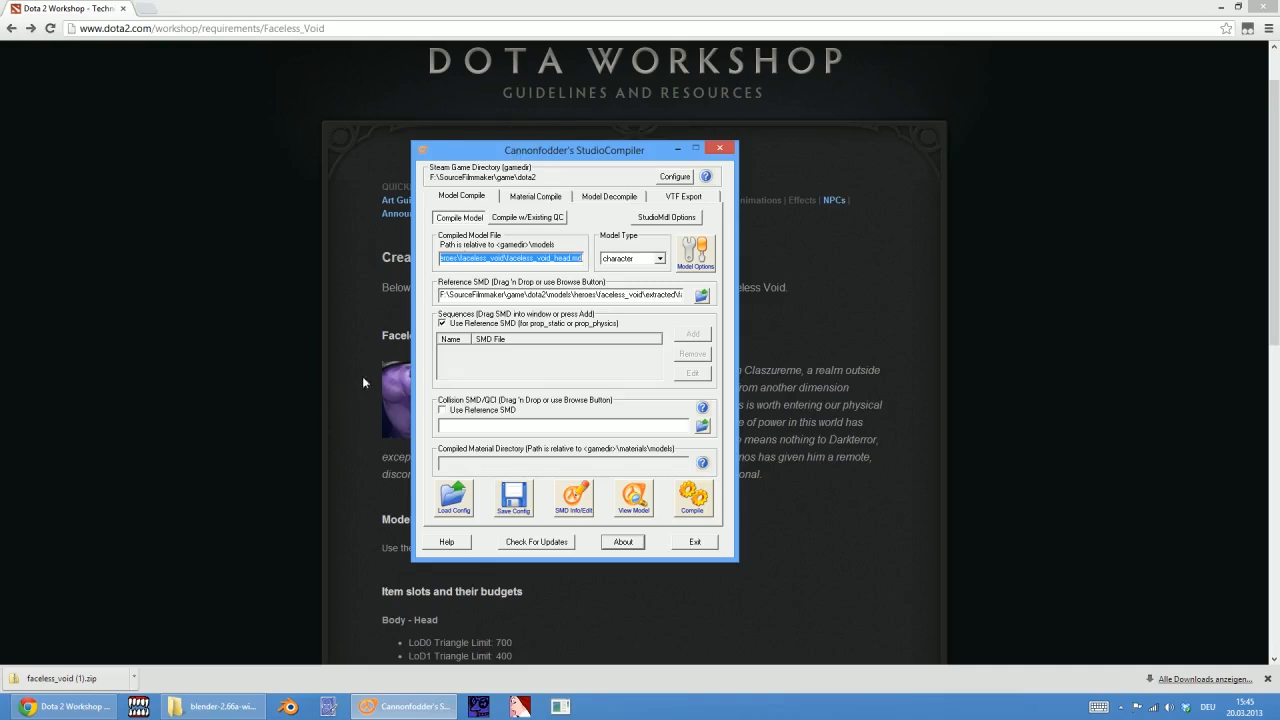
left_click(823, 414)
scroll(732, 422, "down", 4)
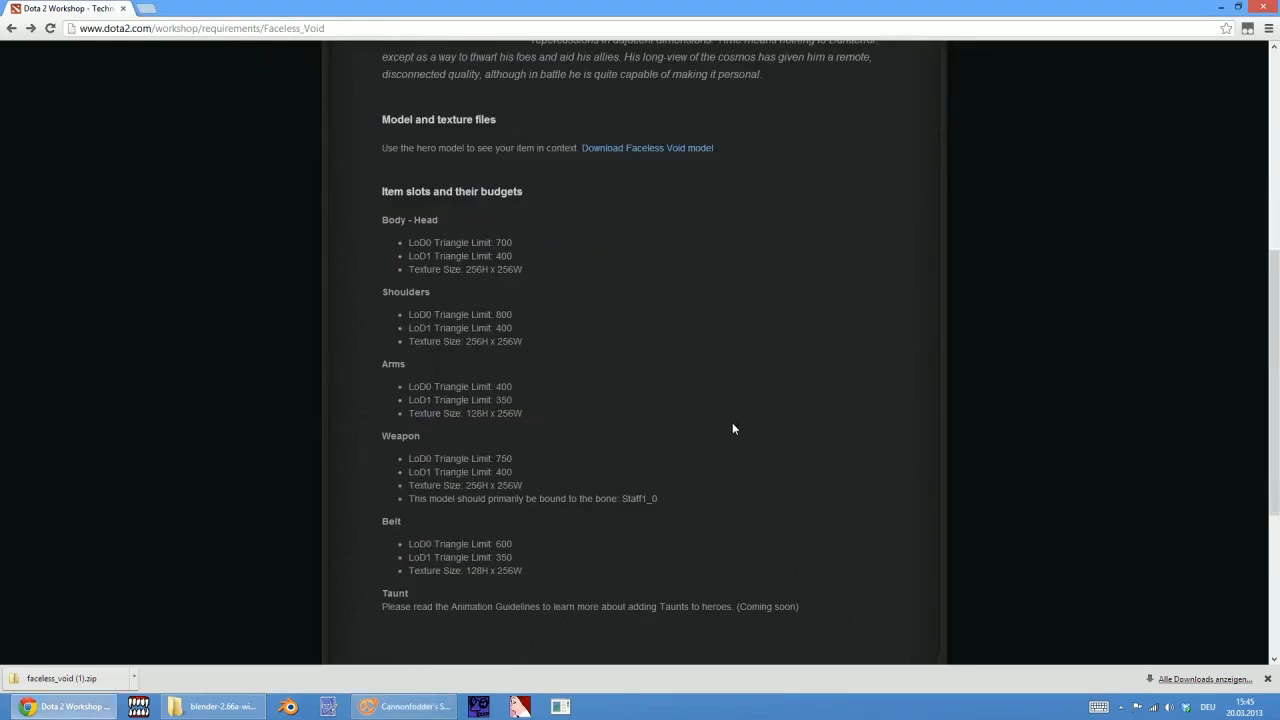
scroll(530, 514, "up", 3)
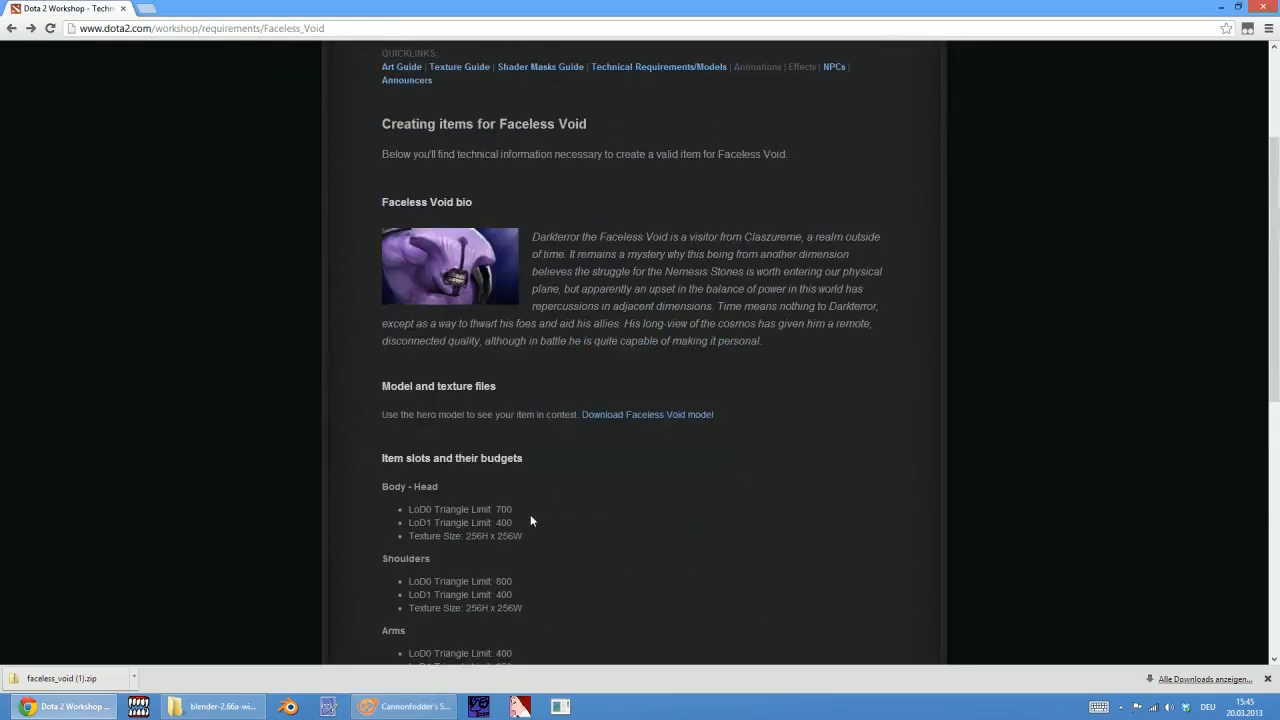
left_click(215, 706)
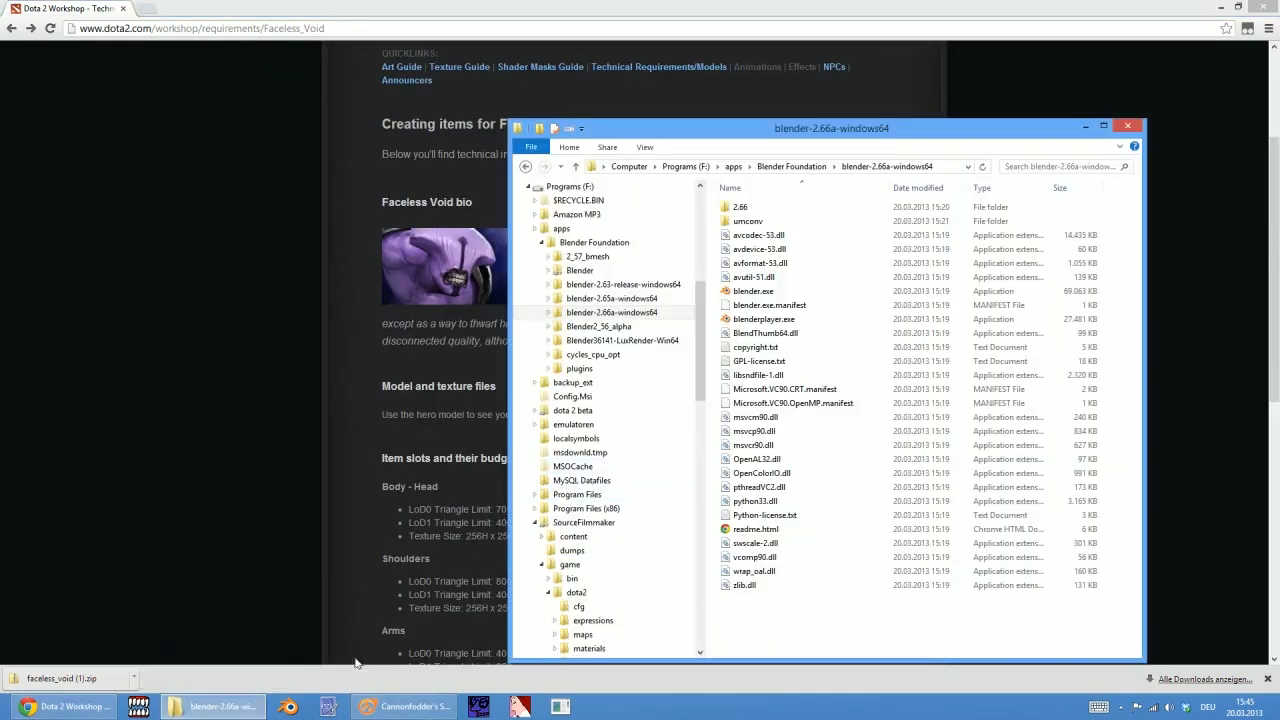
left_click(283, 451)
scroll(368, 373, "up", 2)
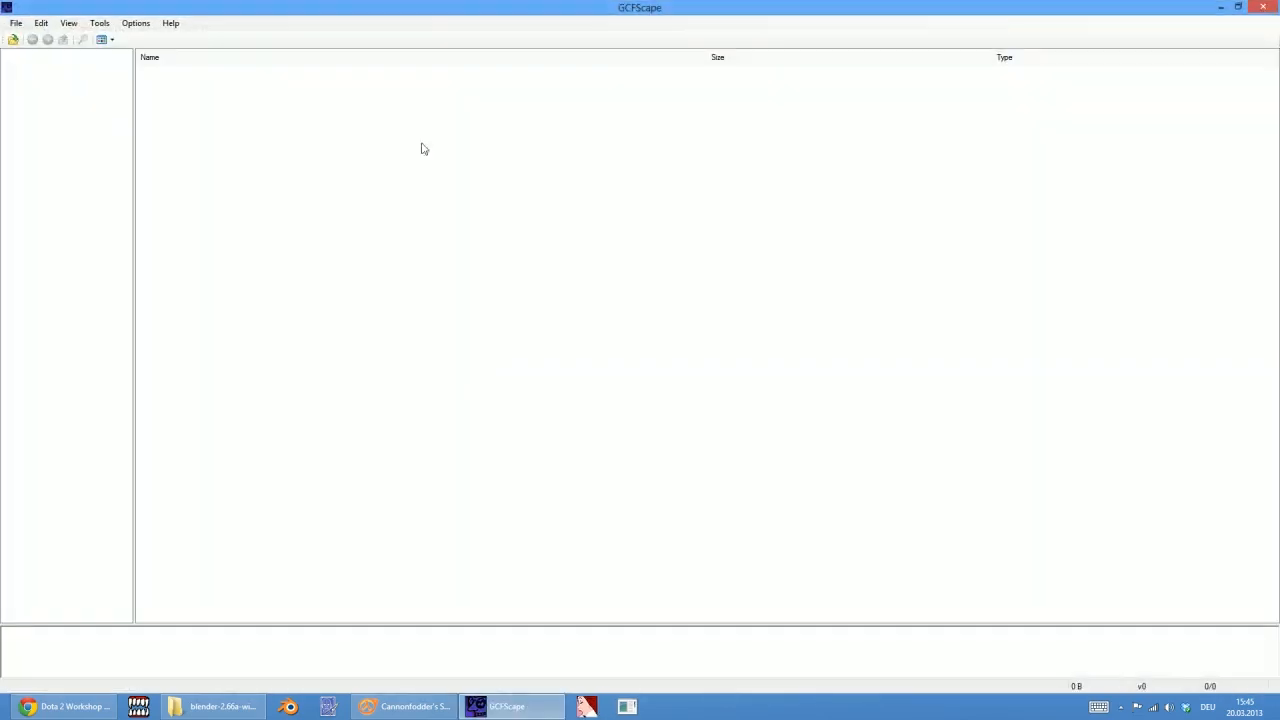
Shrink the GCFScape window and browse for a package in Steam's steamapps\common\dota 2 beta\dota folder
left_click_drag(410, 6, 600, 178)
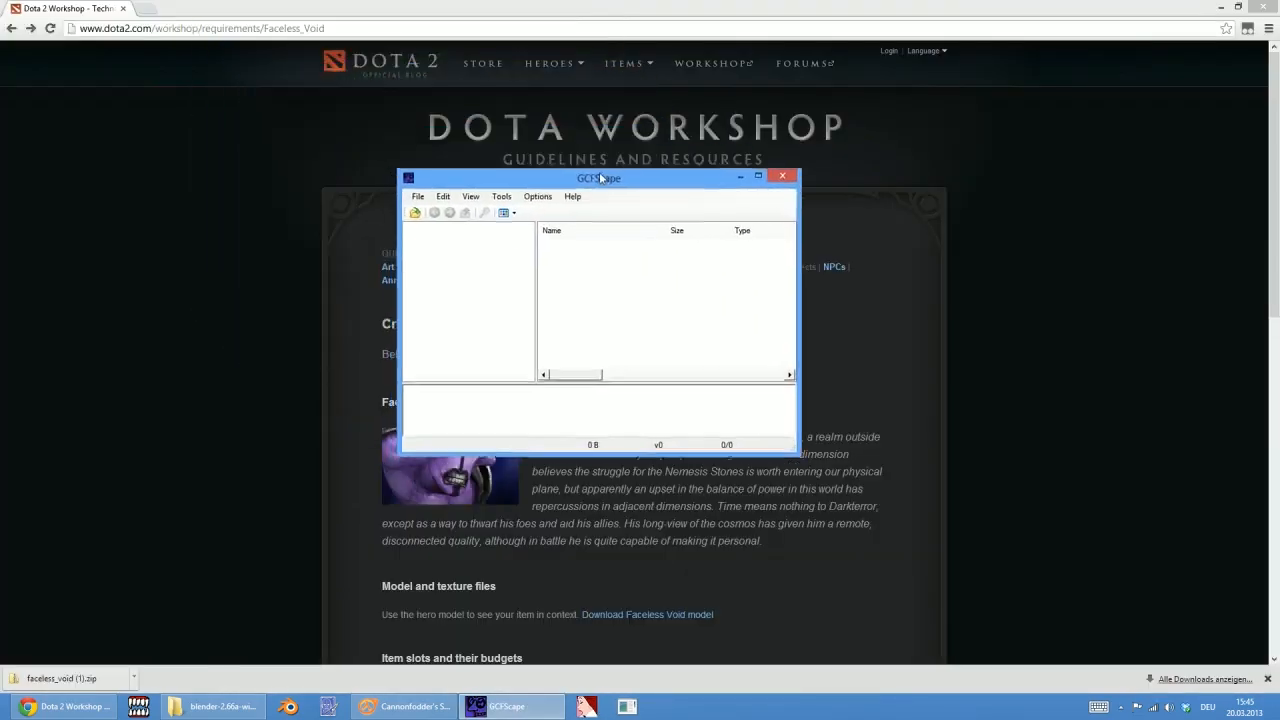
left_click(415, 212)
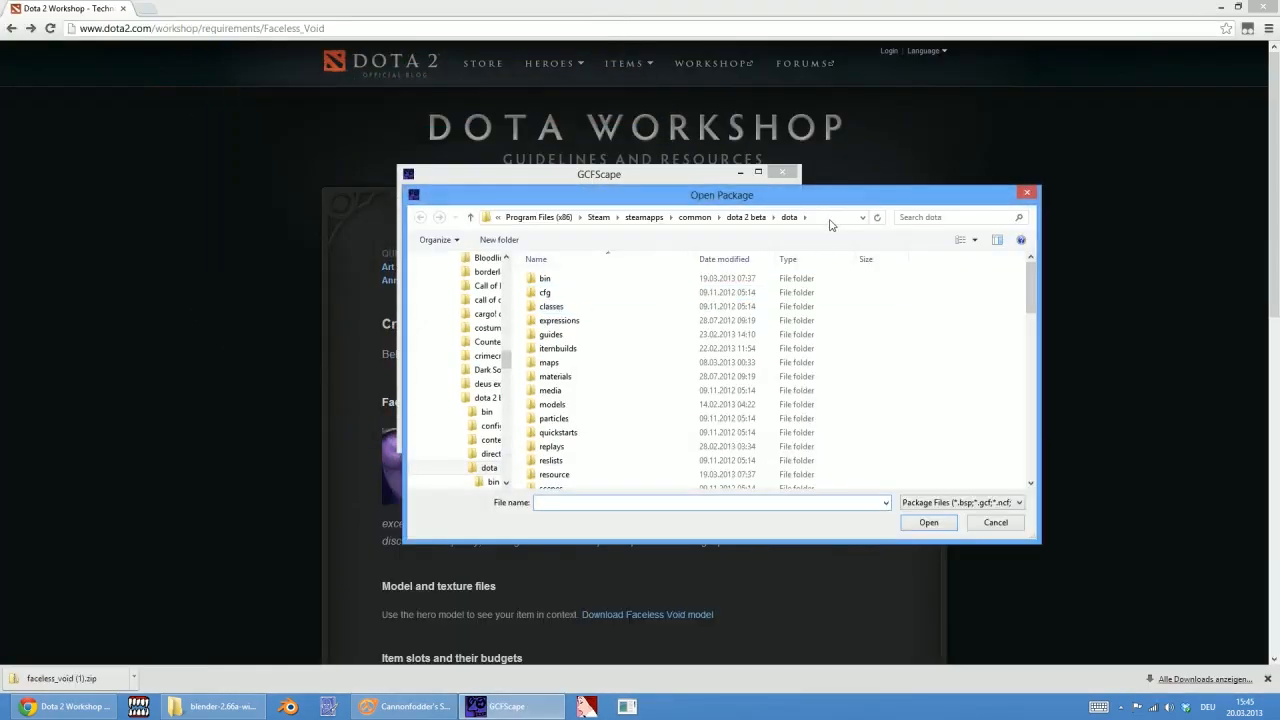
left_click(694, 217)
left_click(585, 411)
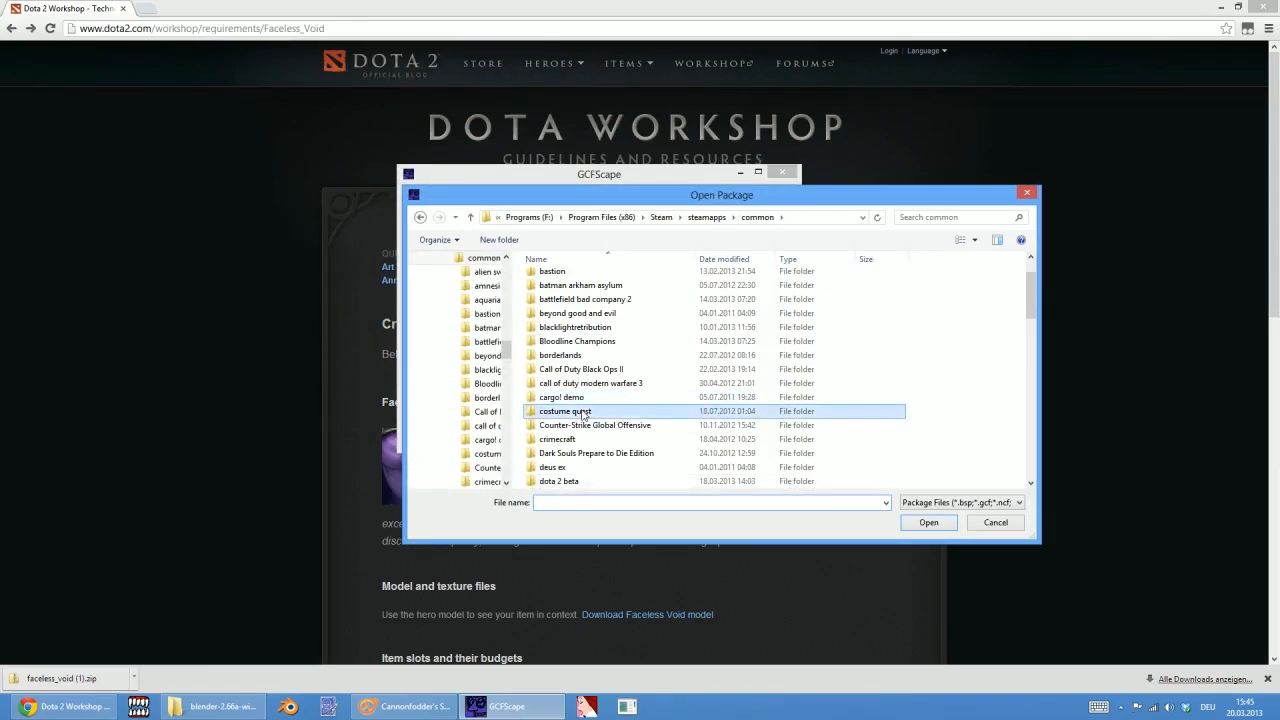
scroll(585, 413, "down", 1)
double_click(574, 442)
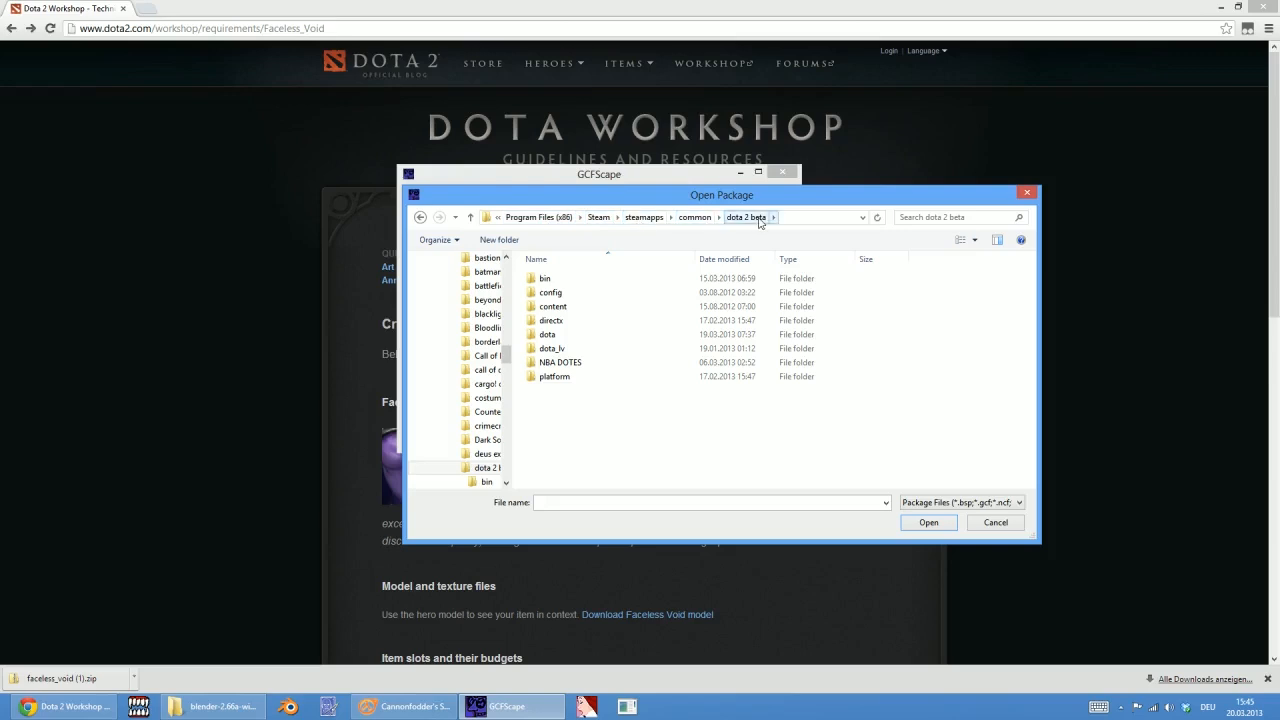
double_click(556, 340)
Open the pak01_dir.vpk package in GCFScape and enlarge its window
scroll(556, 340, "down", 5)
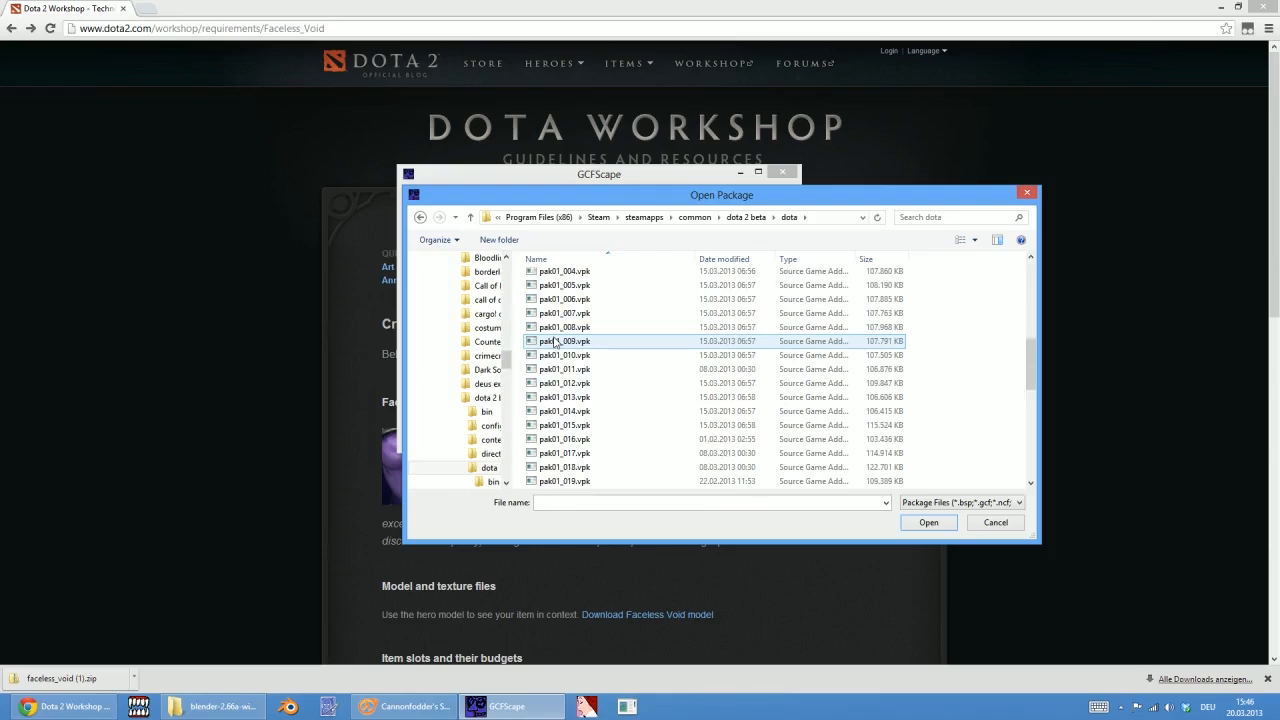
scroll(646, 403, "down", 10)
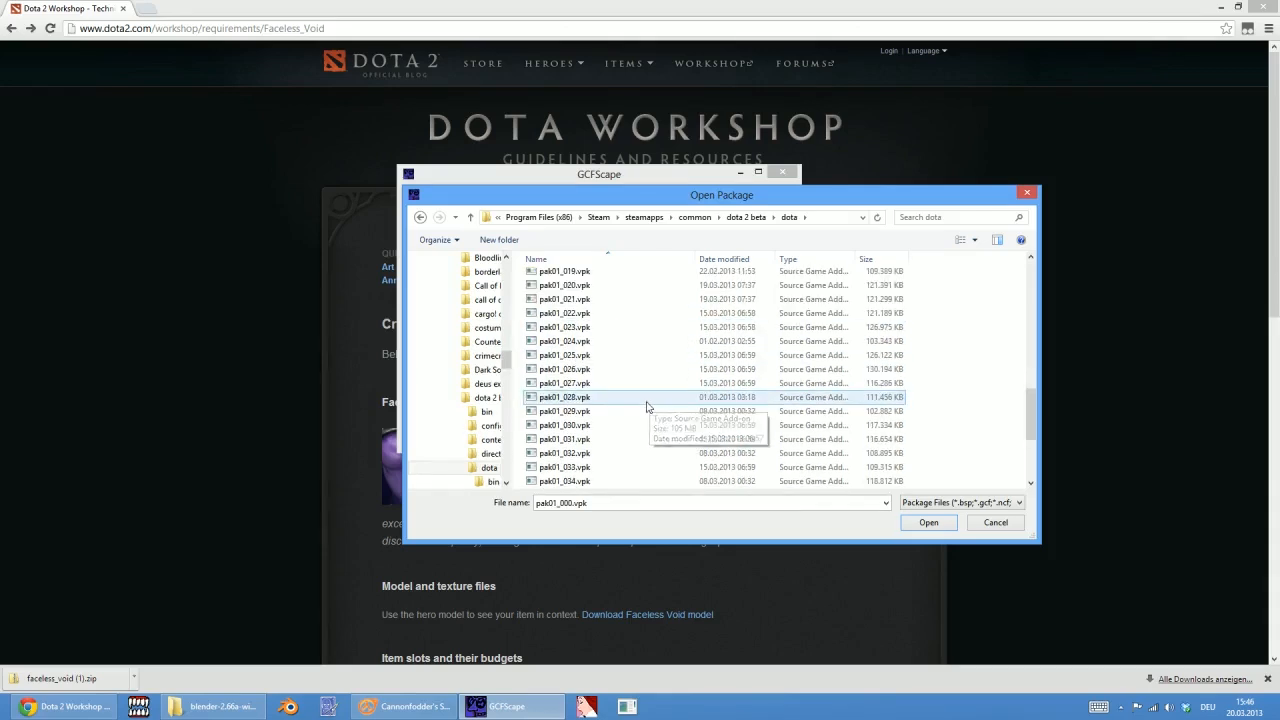
left_click(566, 399)
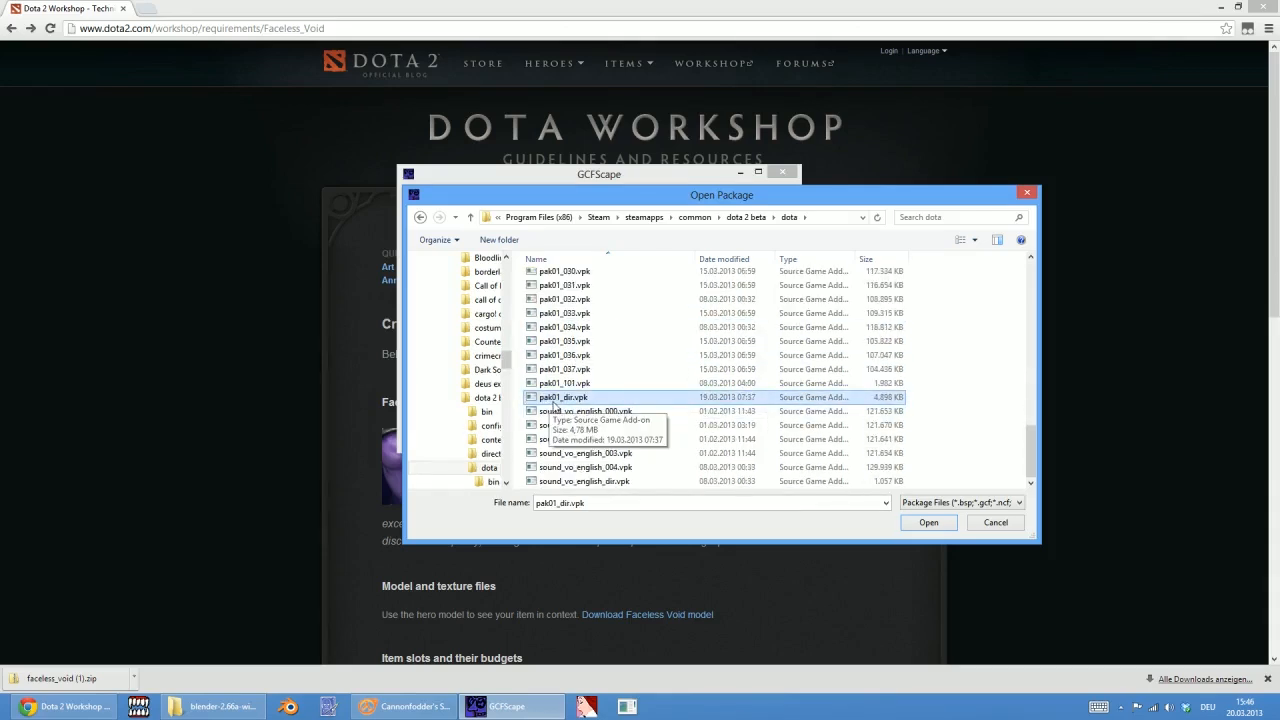
left_click(929, 523)
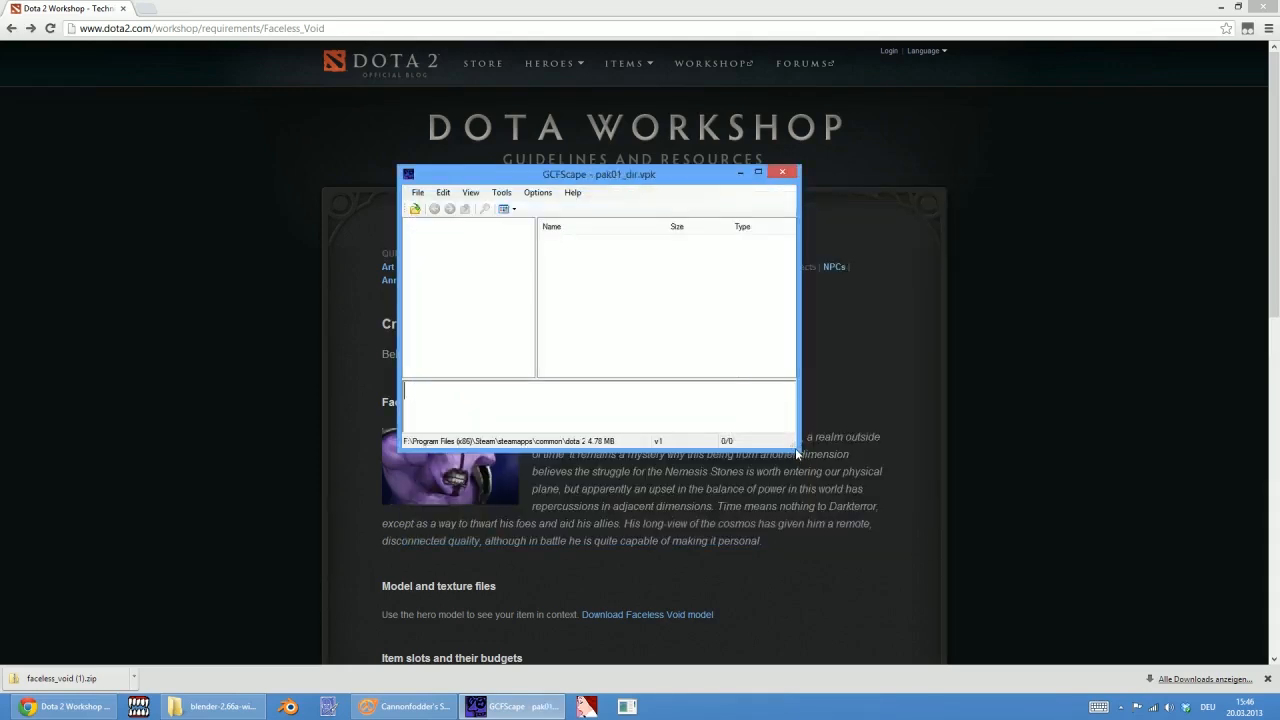
left_click_drag(796, 452, 1047, 561)
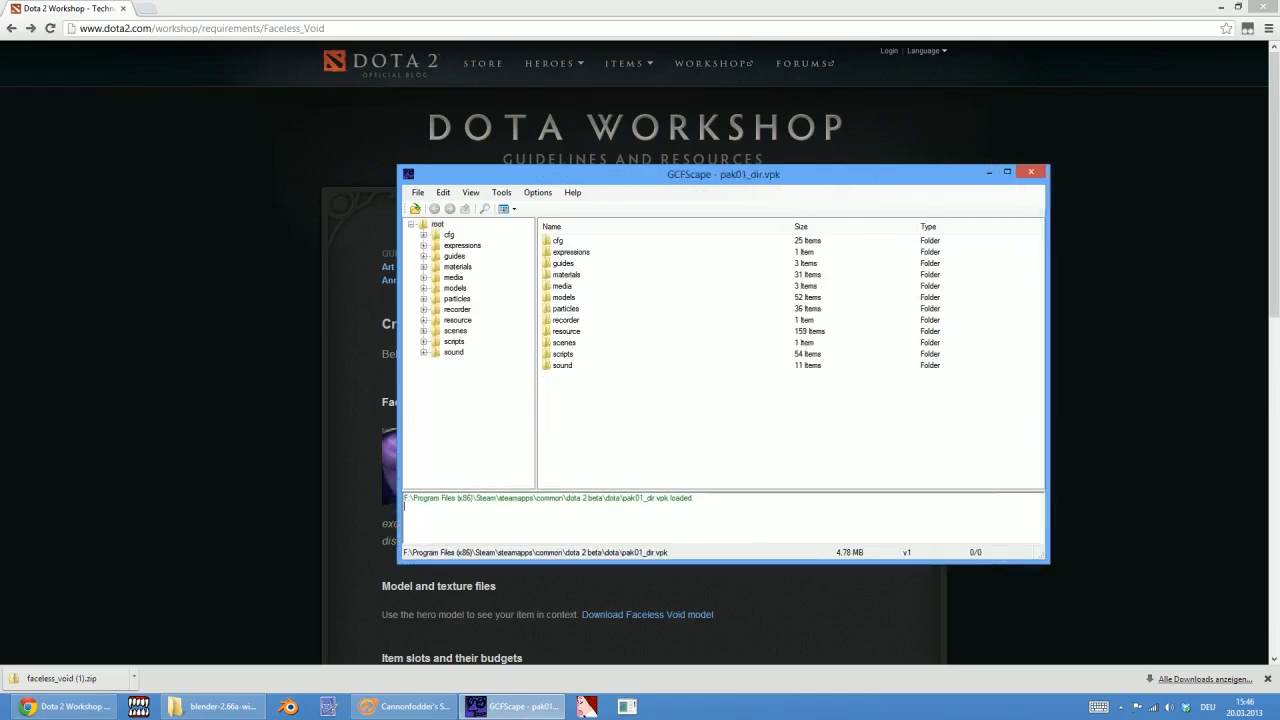
Look over the extraction and other commands offered for the package's root folder without running any
right_click(443, 229)
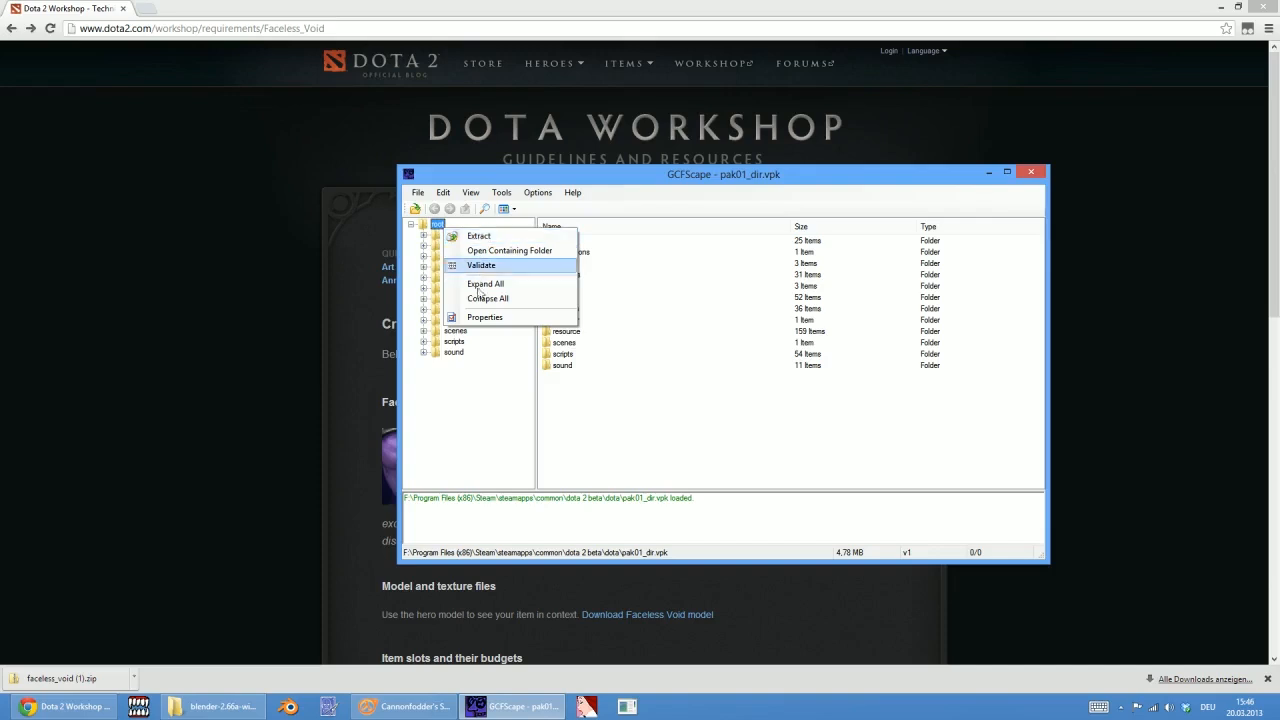
left_click(491, 404)
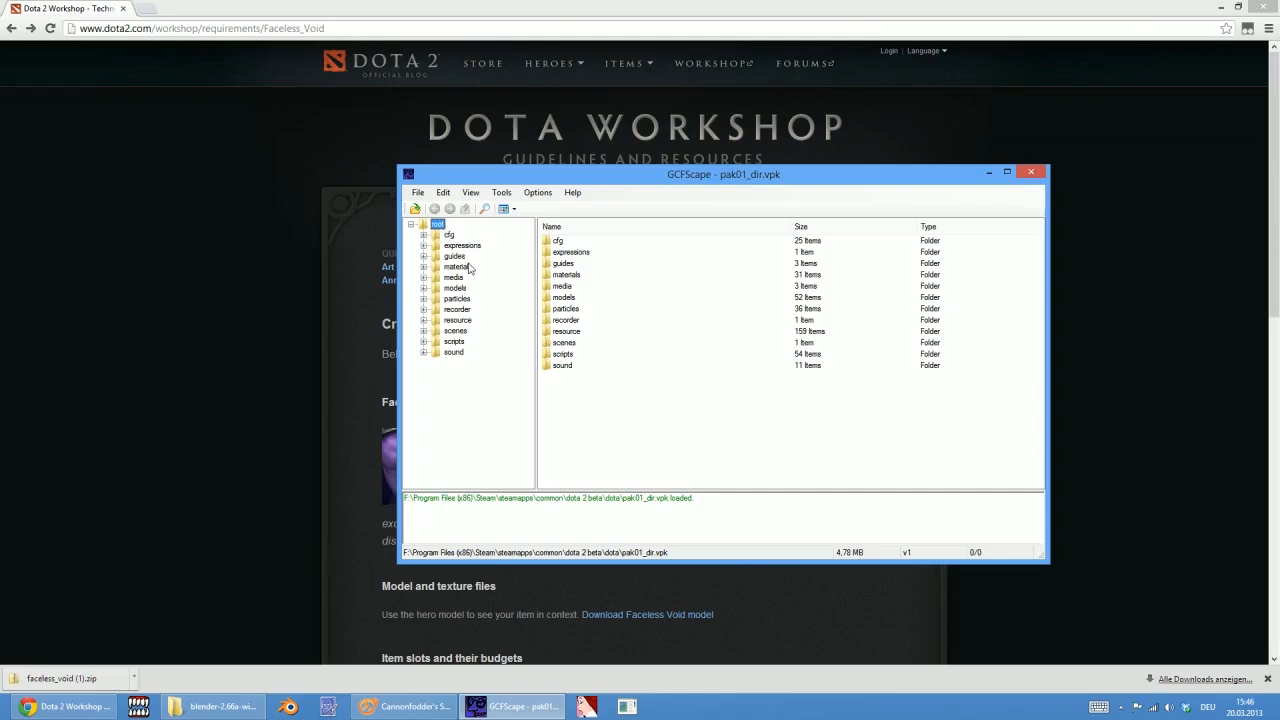
left_click(484, 444)
Locate the faceless_void folder under models/heroes in the package and close GCFScape
double_click(428, 288)
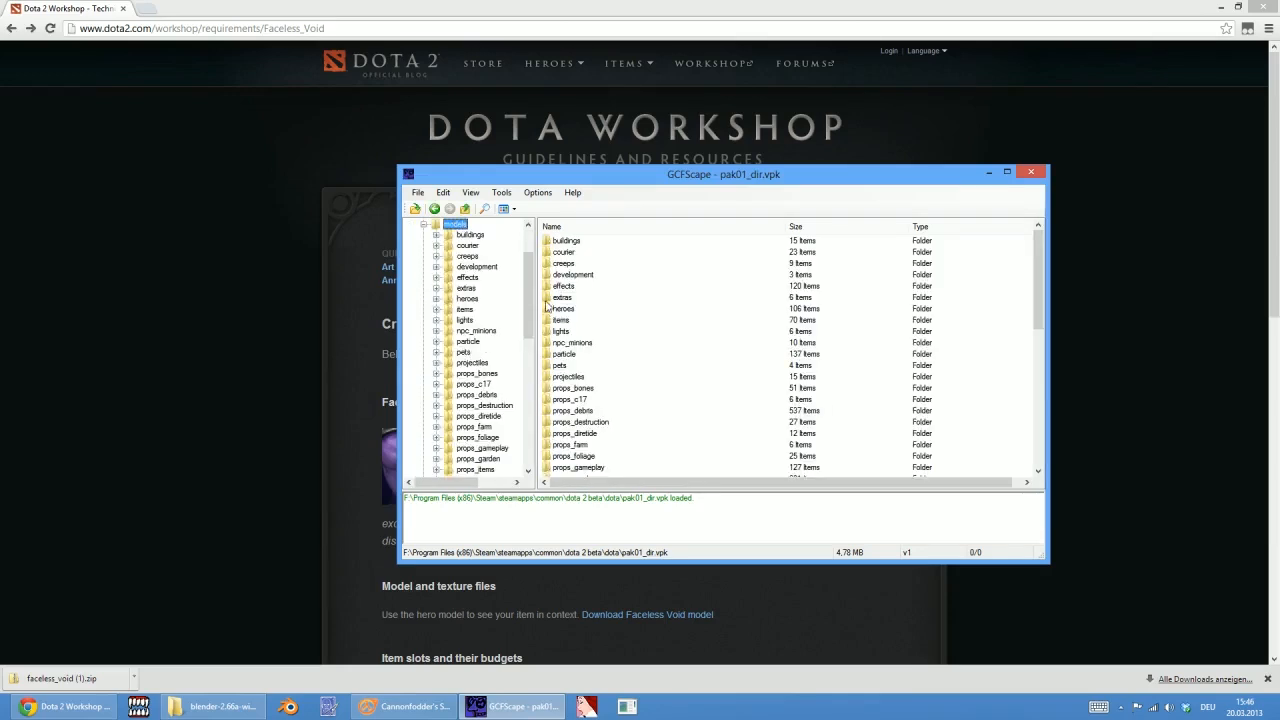
double_click(438, 302)
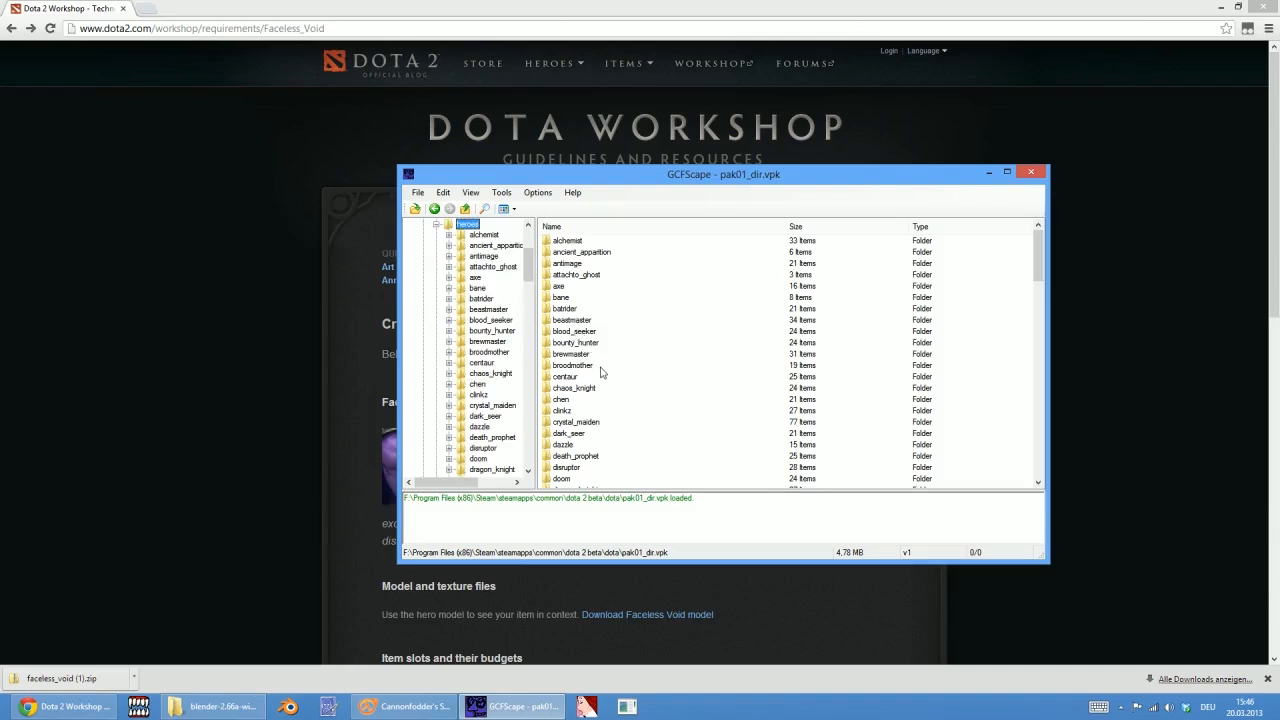
left_click(584, 459)
scroll(585, 440, "down", 4)
left_click(589, 411)
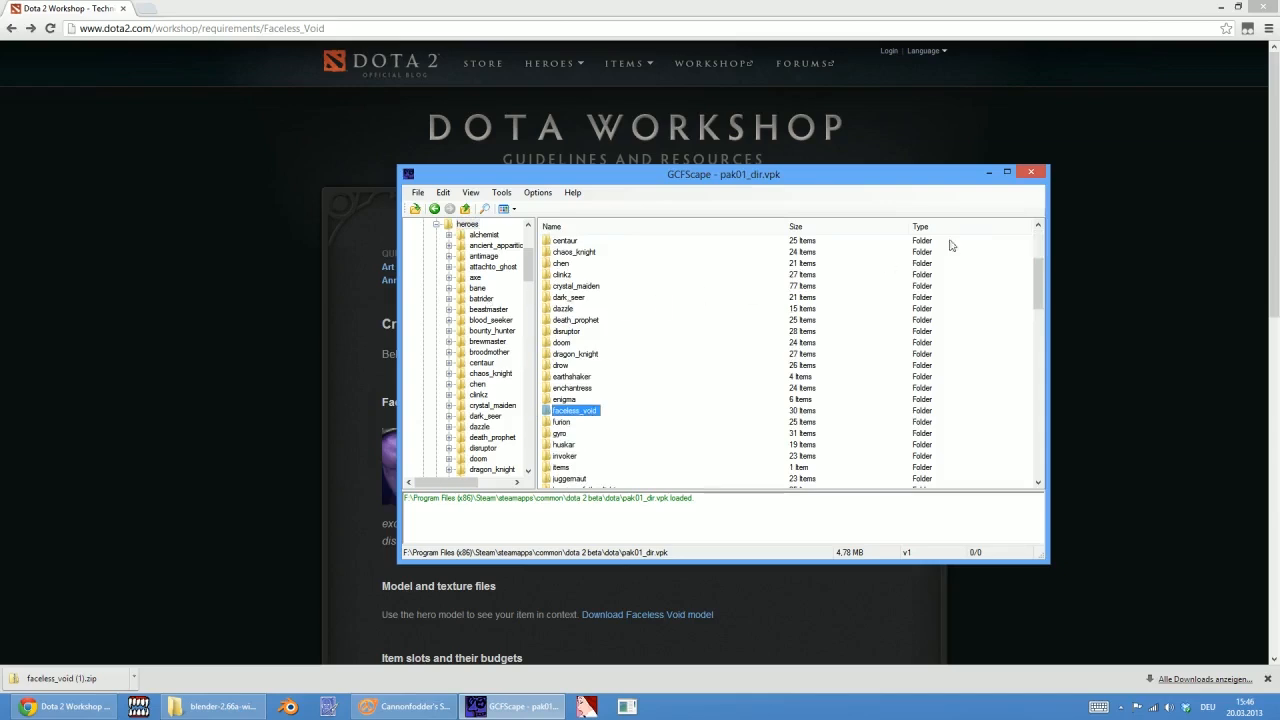
left_click(1036, 175)
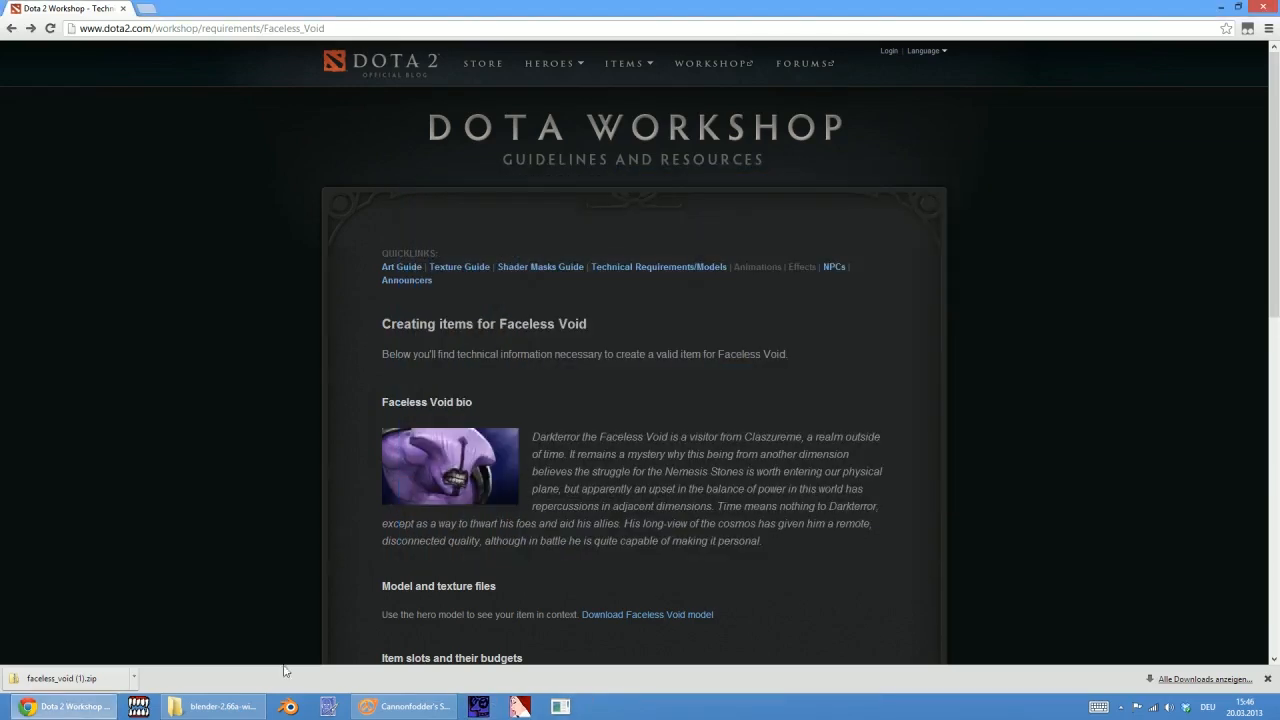
Switch to File Explorer and go to the F:\SourceFilmmaker\game\bin folder
left_click(213, 706)
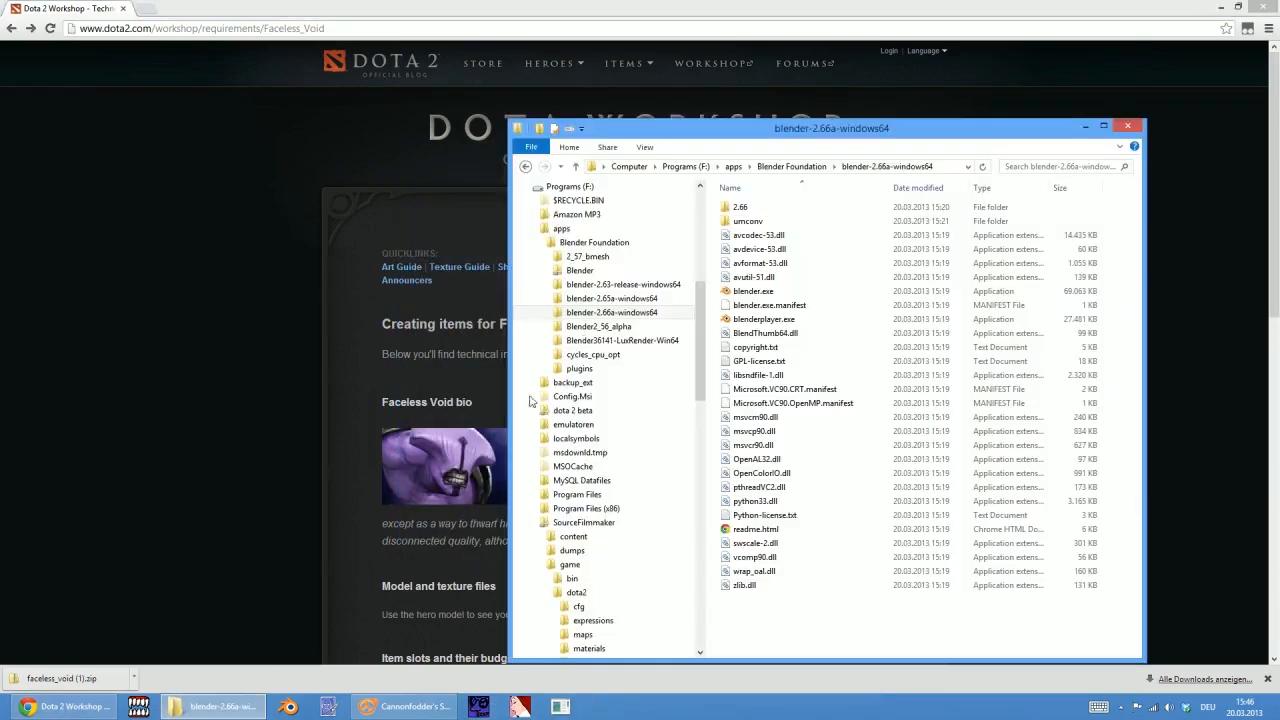
left_click(940, 167)
type("F:\\")
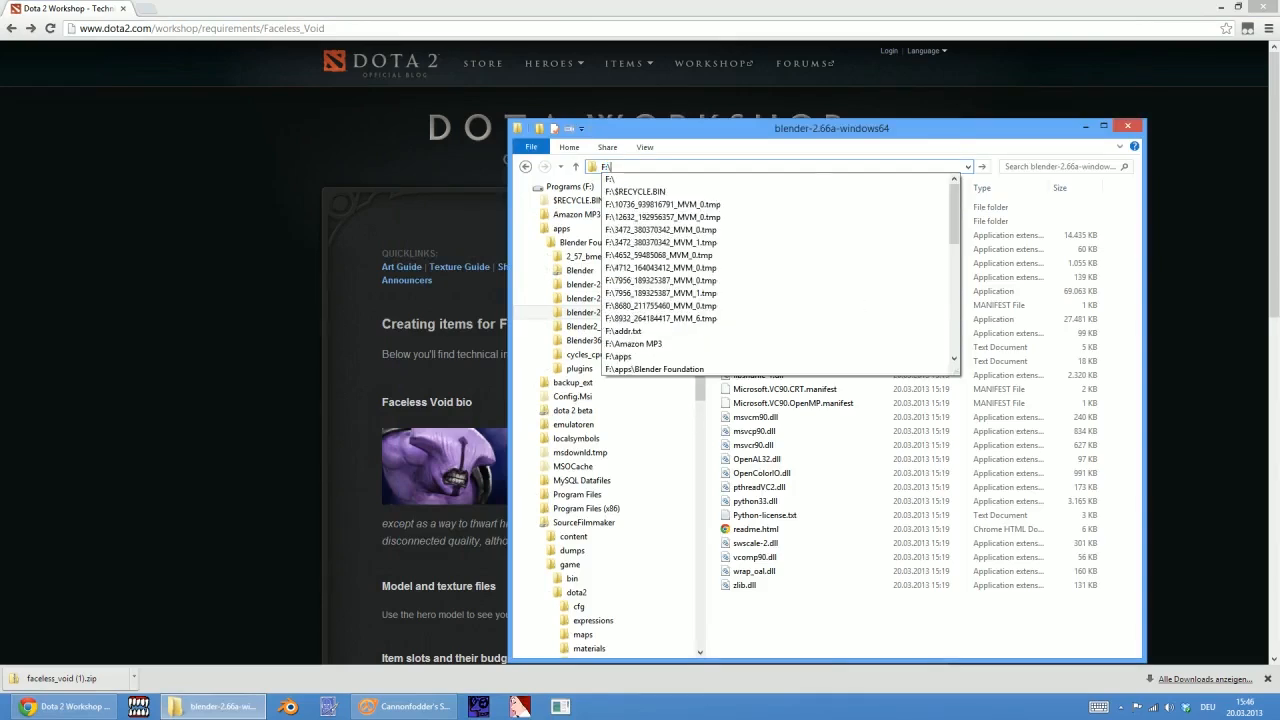
type("Sou")
key("Down")
key("Down")
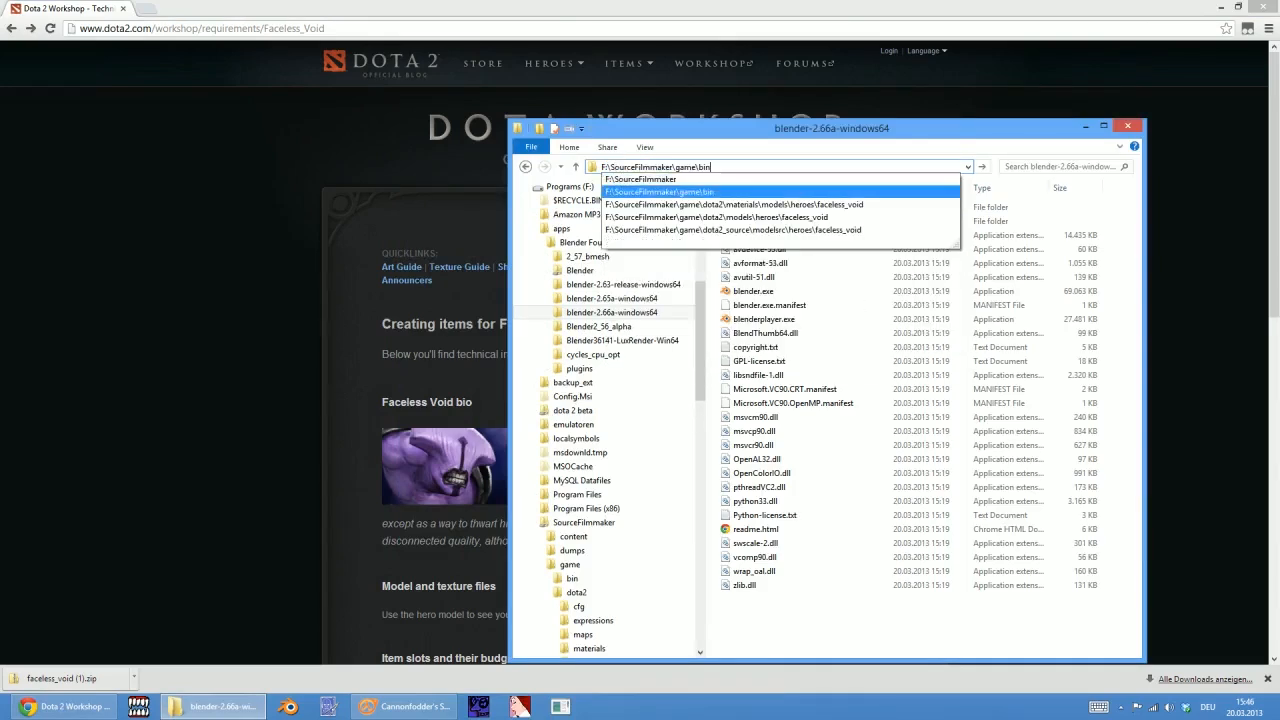
key("Return")
left_click(789, 254)
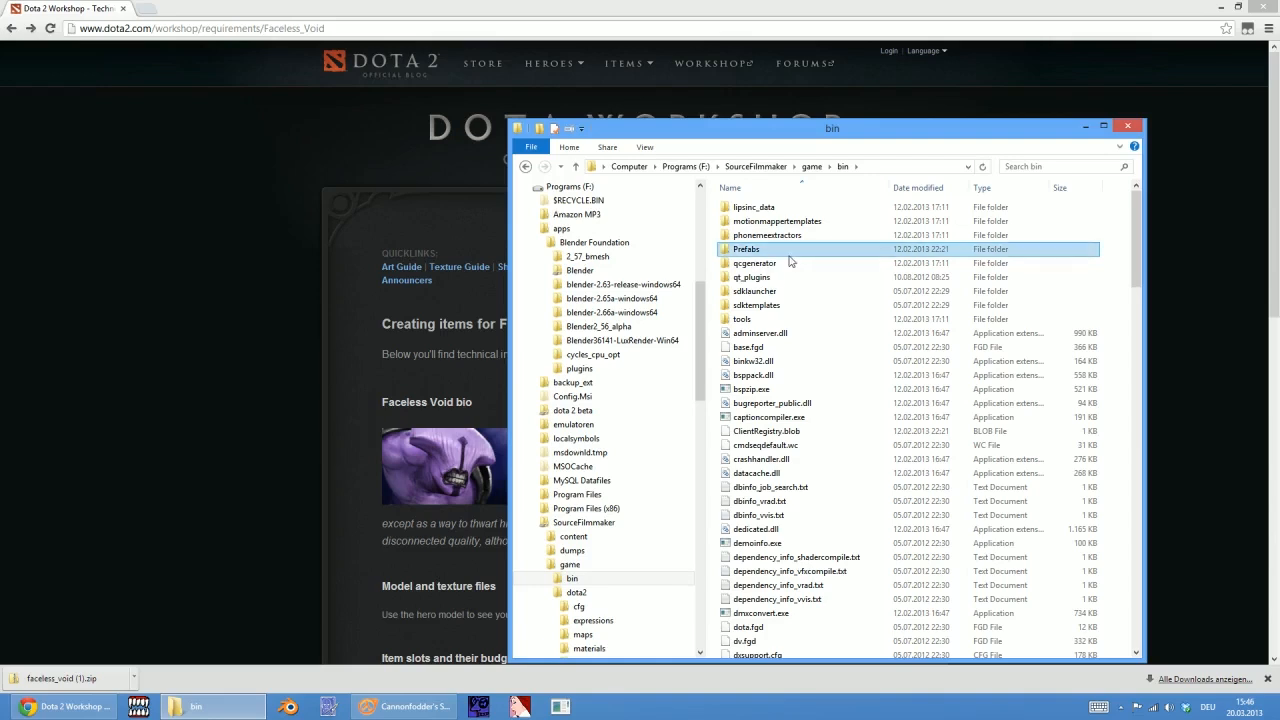
Go to the dota2\models\heroes\faceless_void folder inside SourceFilmmaker's game folder
left_click(811, 166)
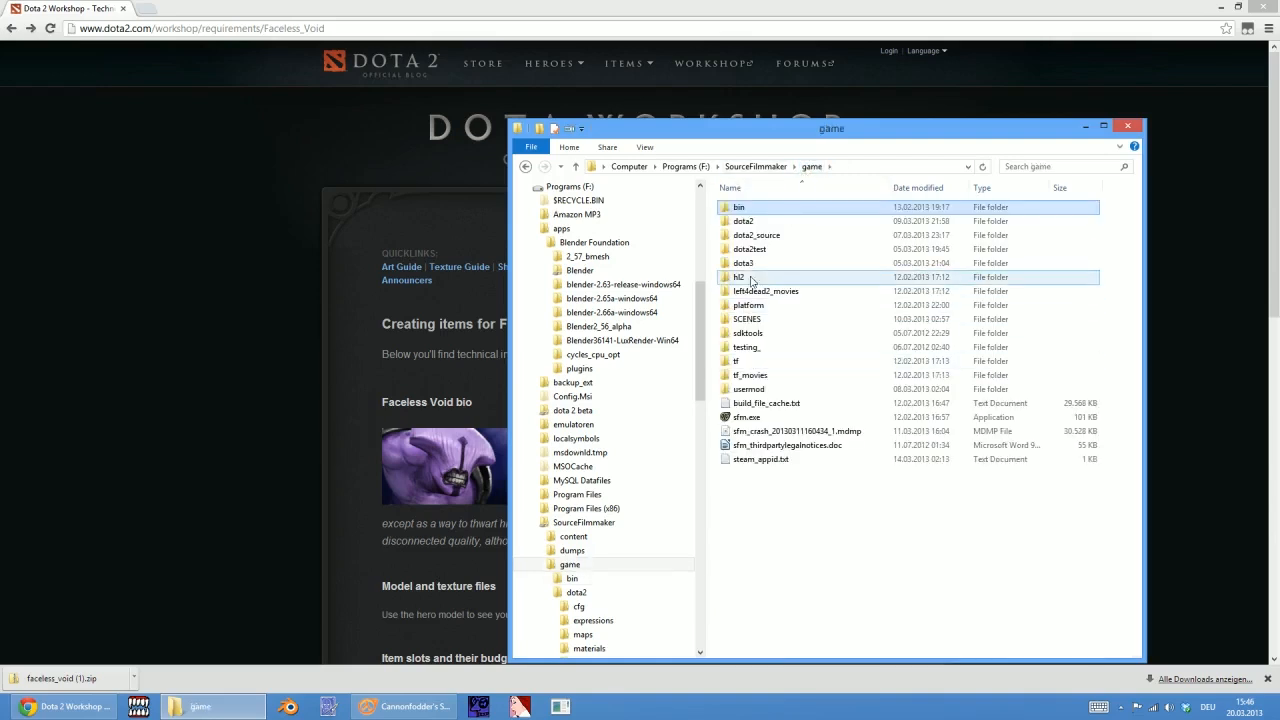
left_click(745, 223)
double_click(745, 223)
left_click(746, 277)
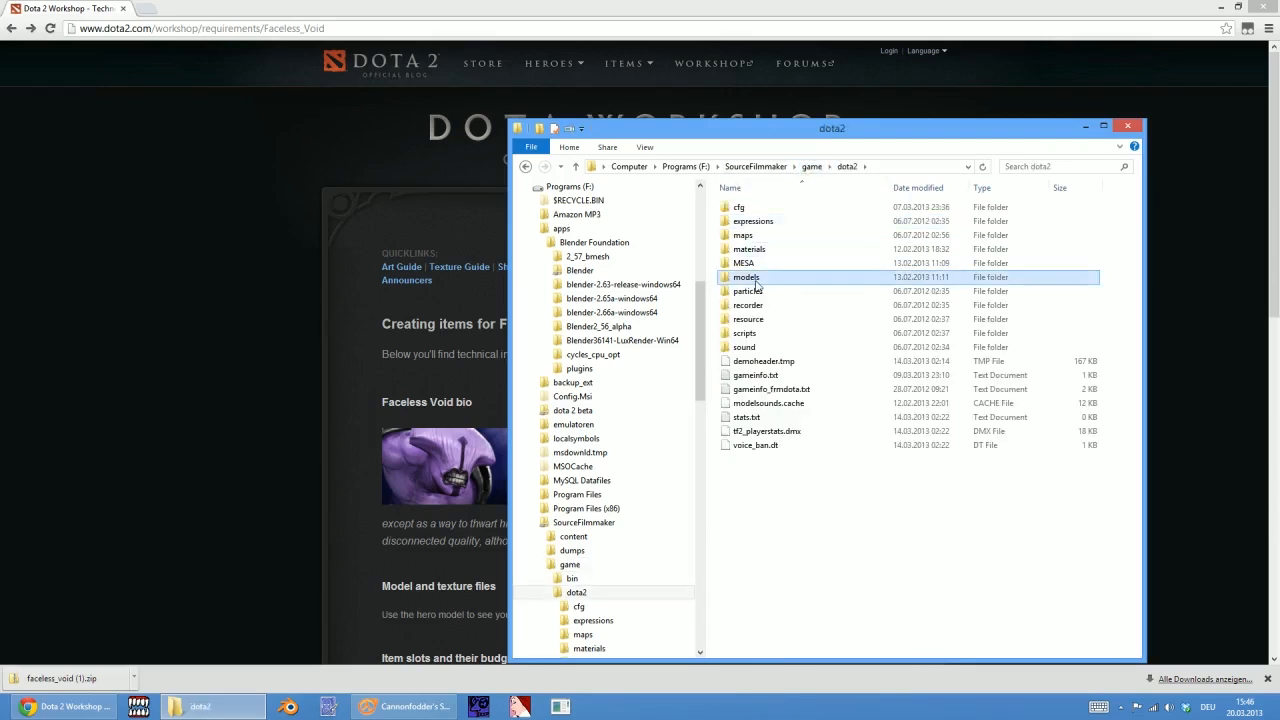
key("Return")
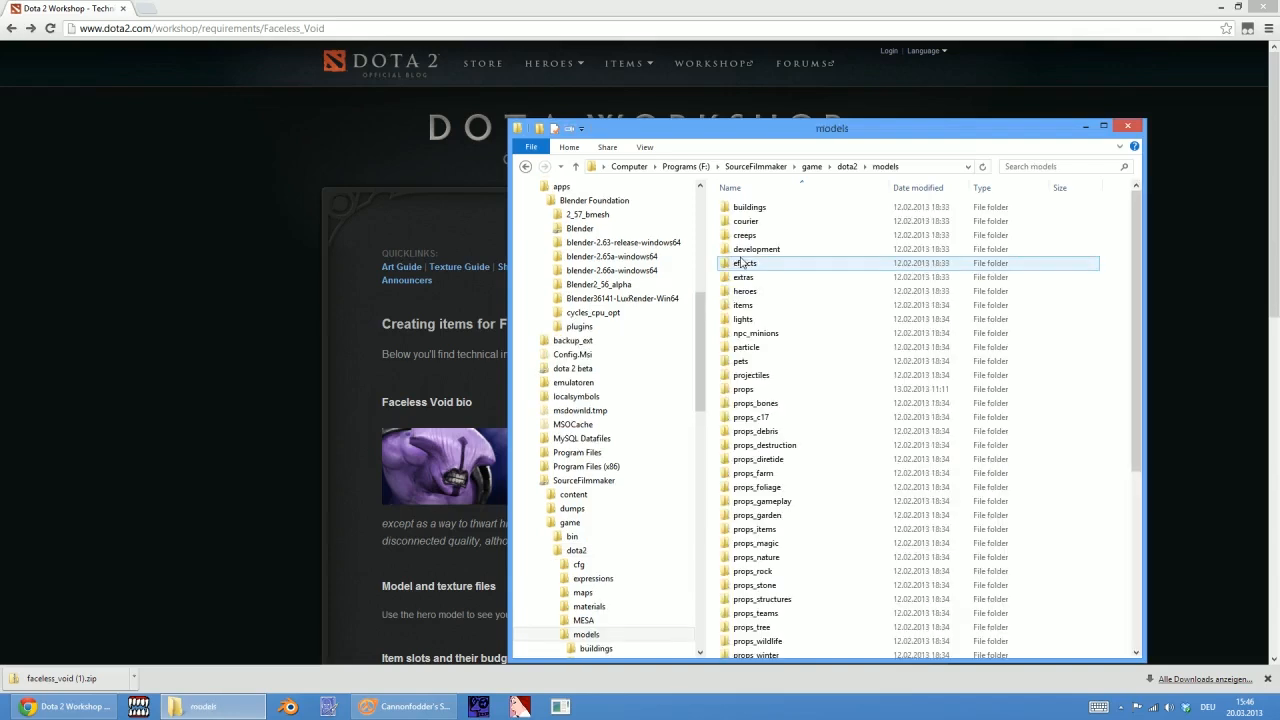
double_click(745, 291)
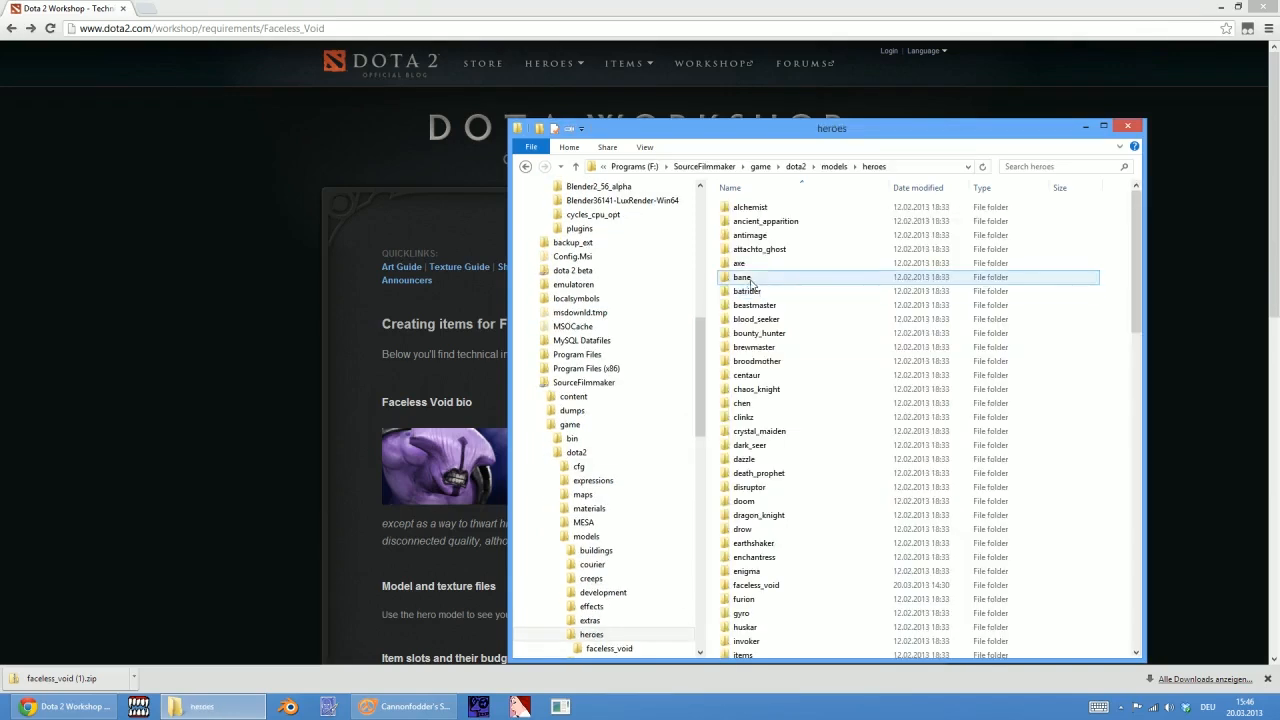
double_click(752, 585)
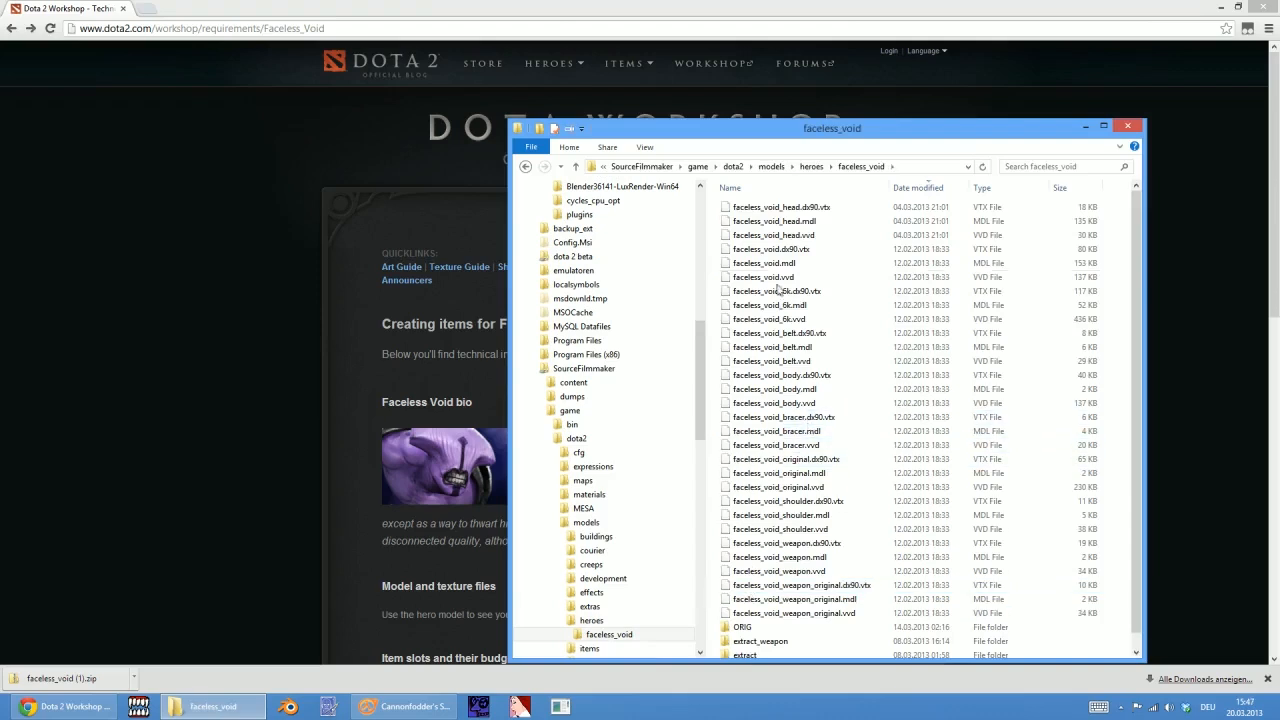
Examine the Faceless Void head's MDL, VTX and VVD files, selecting each in turn
left_click(775, 221)
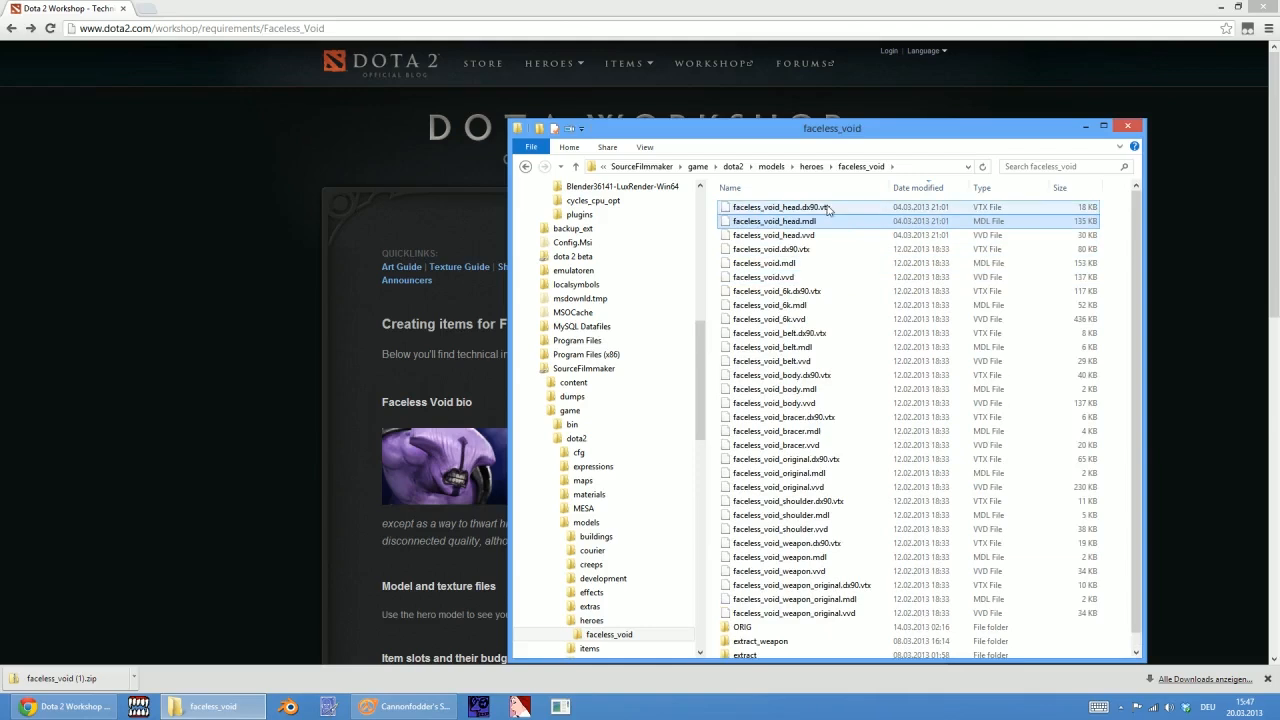
left_click(820, 210)
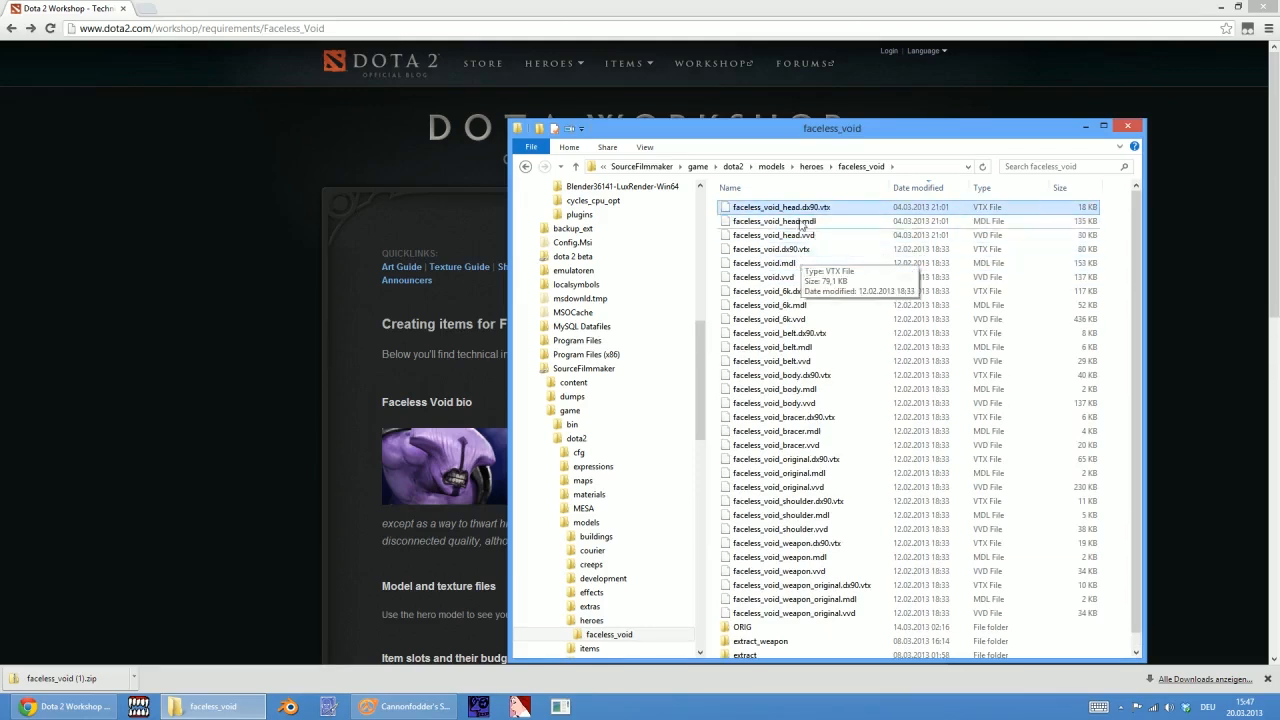
left_click(812, 236)
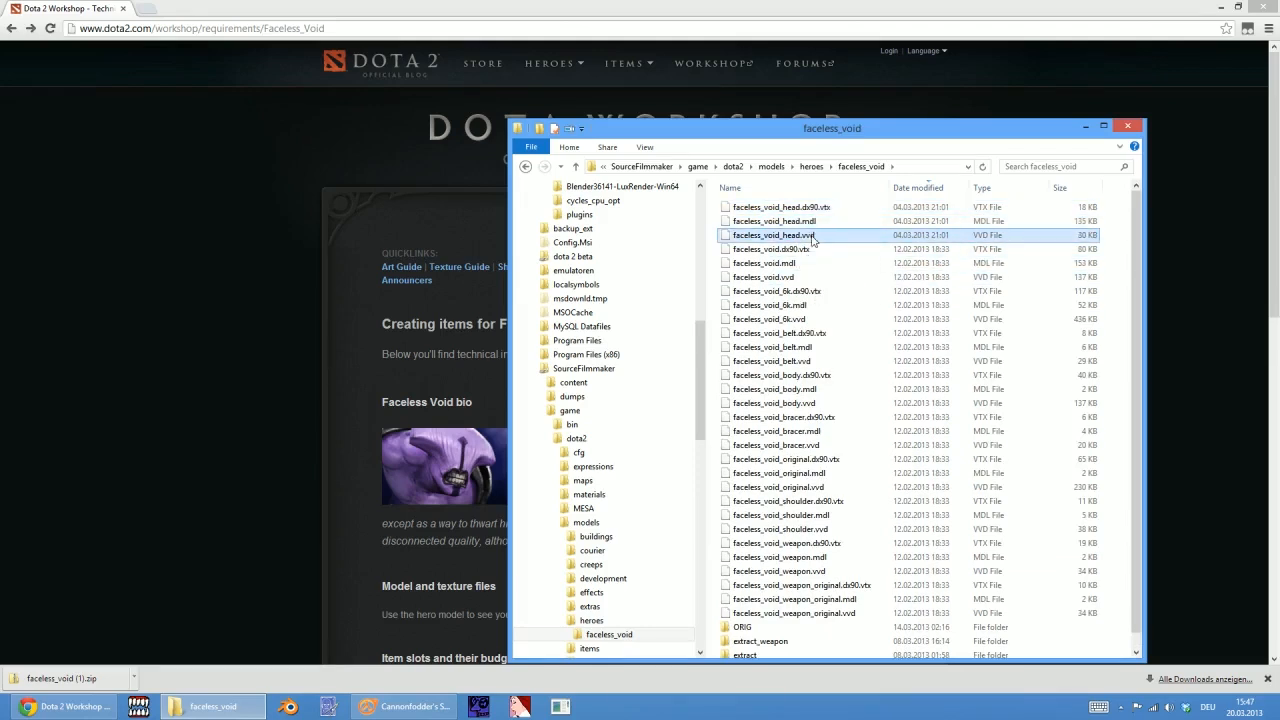
left_click(815, 210)
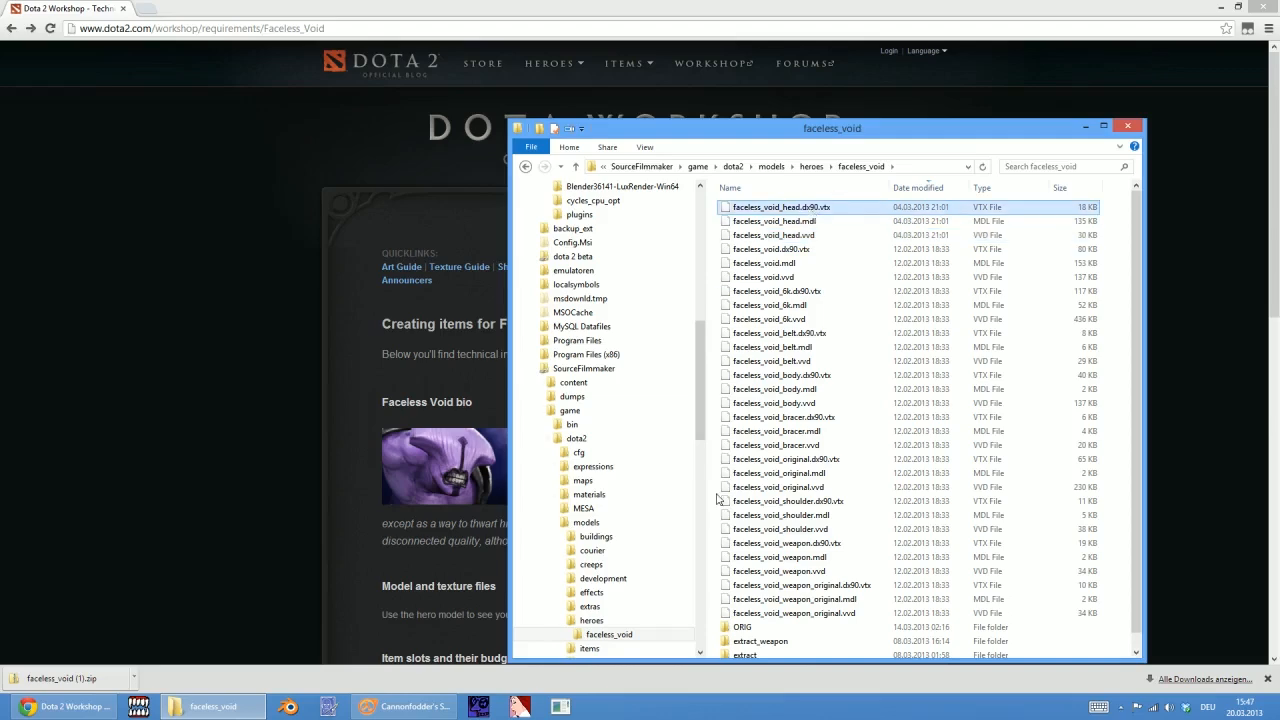
Bring up StudioCompiler and place its window beside the faceless_void folder window so the compiled model path and the folder path can be compared
left_click(400, 710)
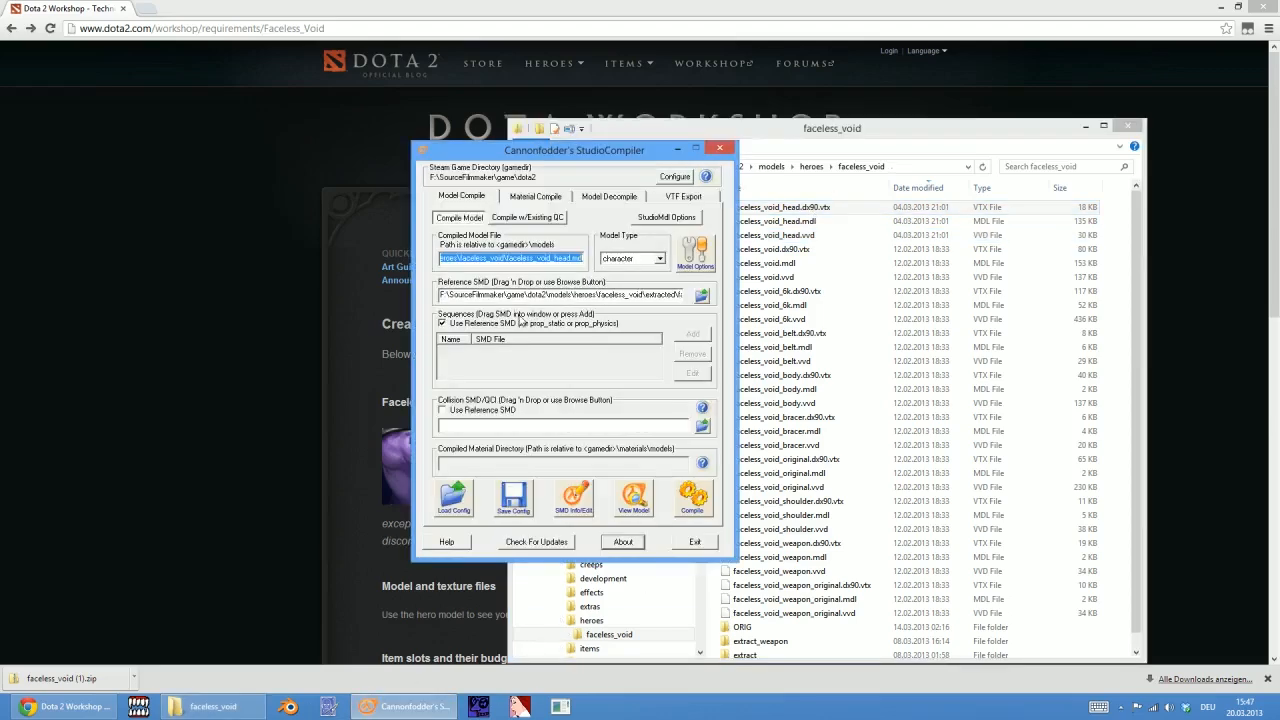
left_click_drag(513, 158, 471, 154)
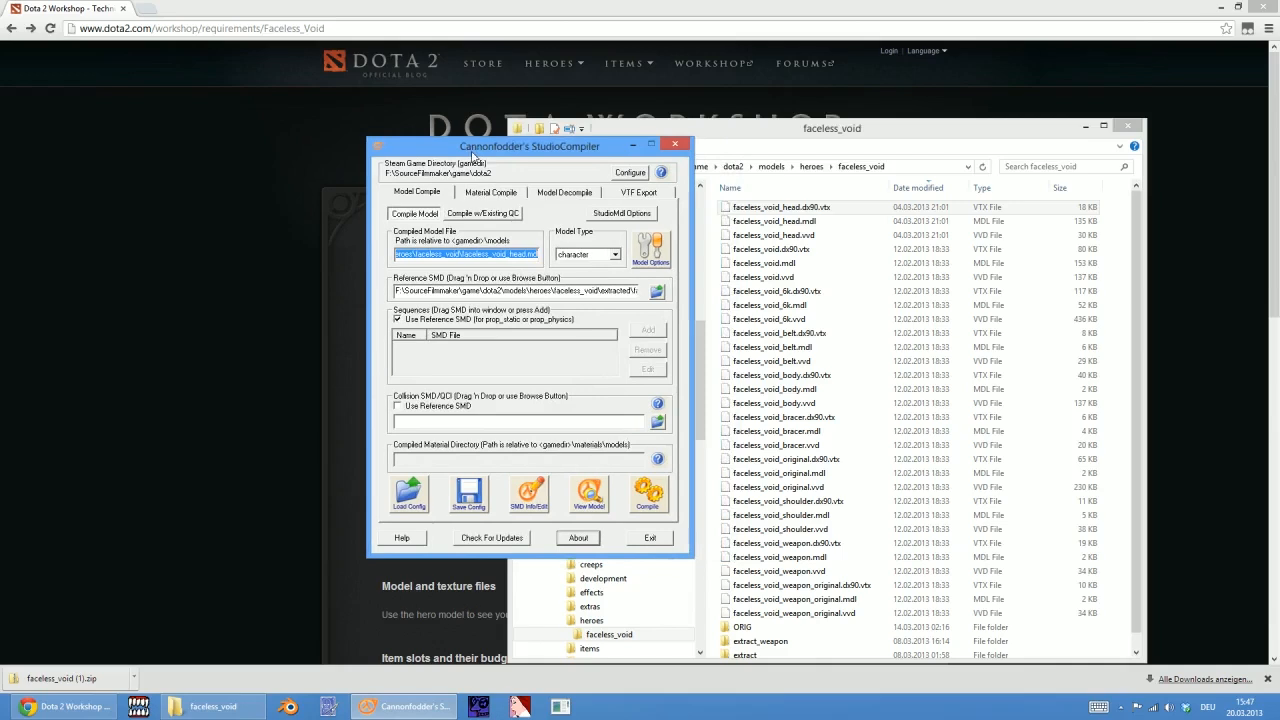
left_click(808, 222)
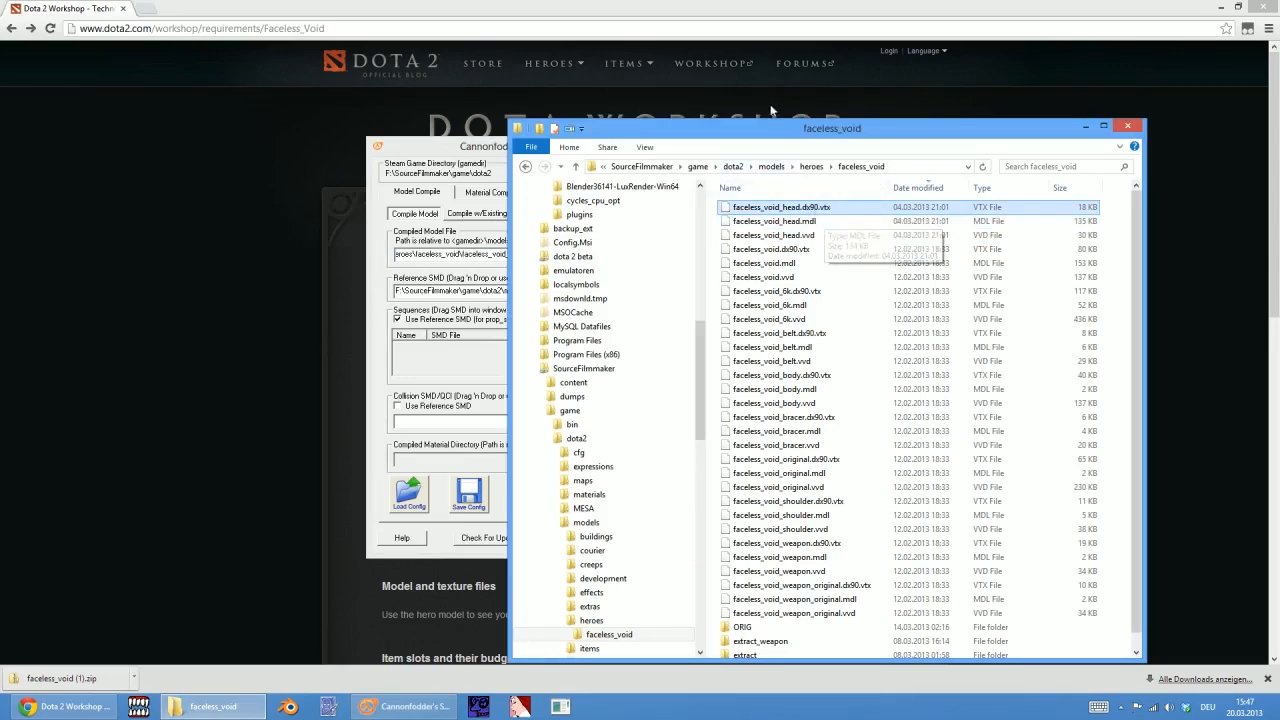
left_click_drag(776, 130, 828, 104)
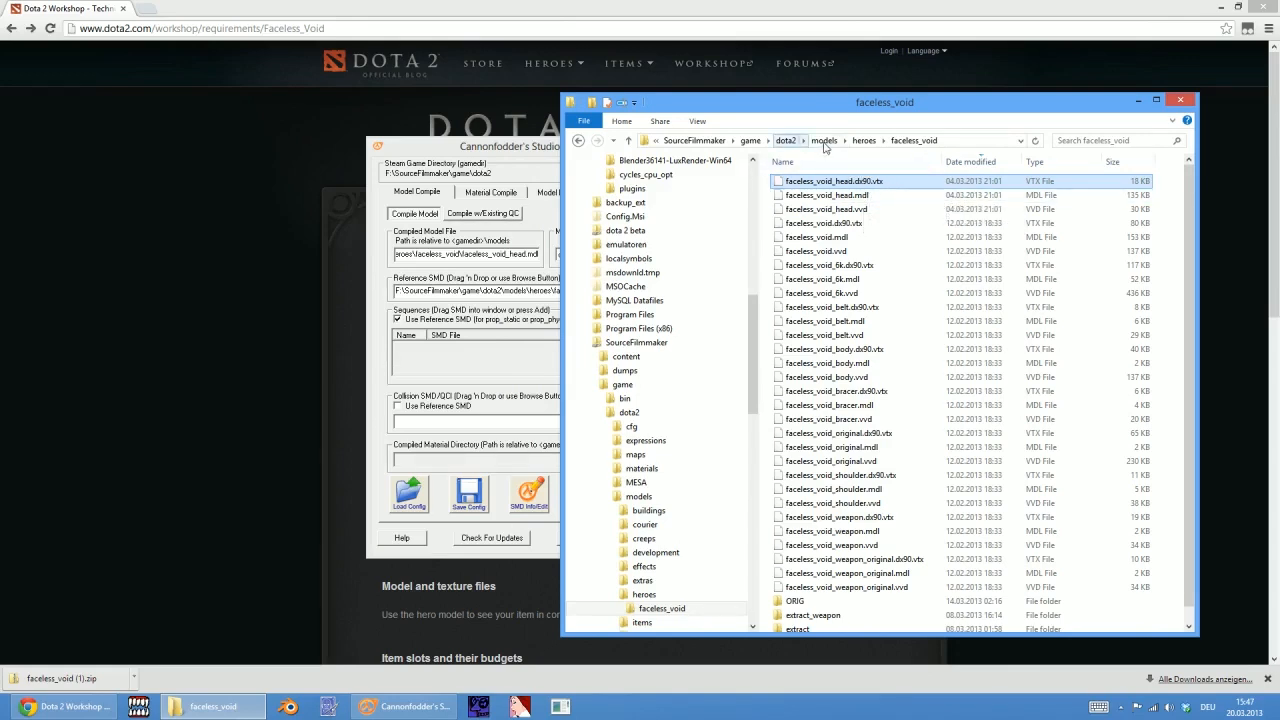
Copy copydx9.py from the SourceFilmmaker folder into the dota2\models\heroes\faceless_void folder
left_click(880, 195)
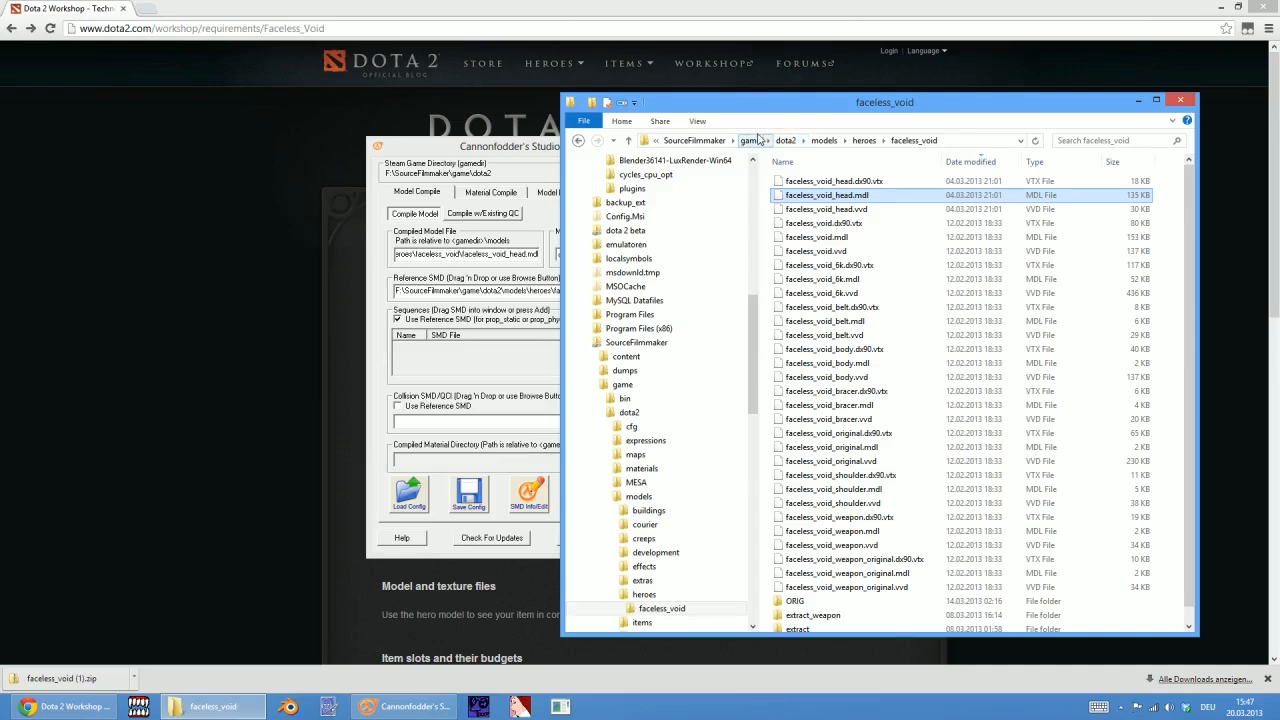
left_click(700, 140)
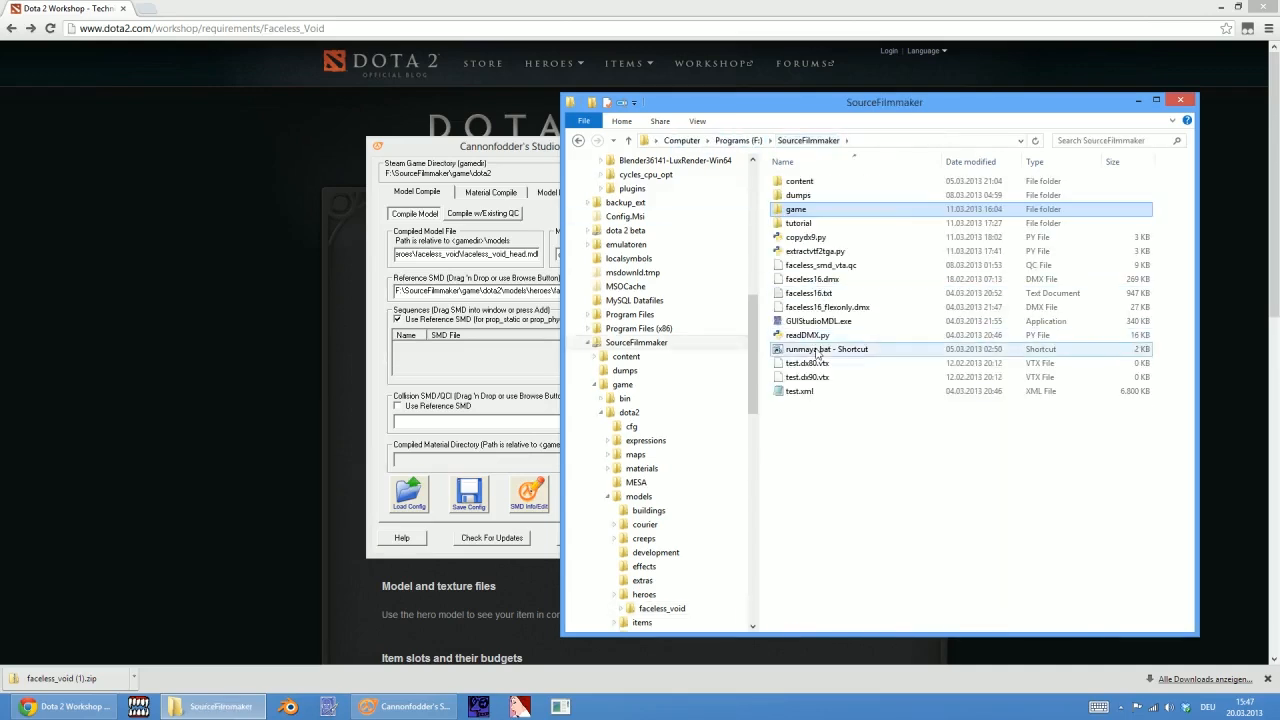
left_click(806, 238)
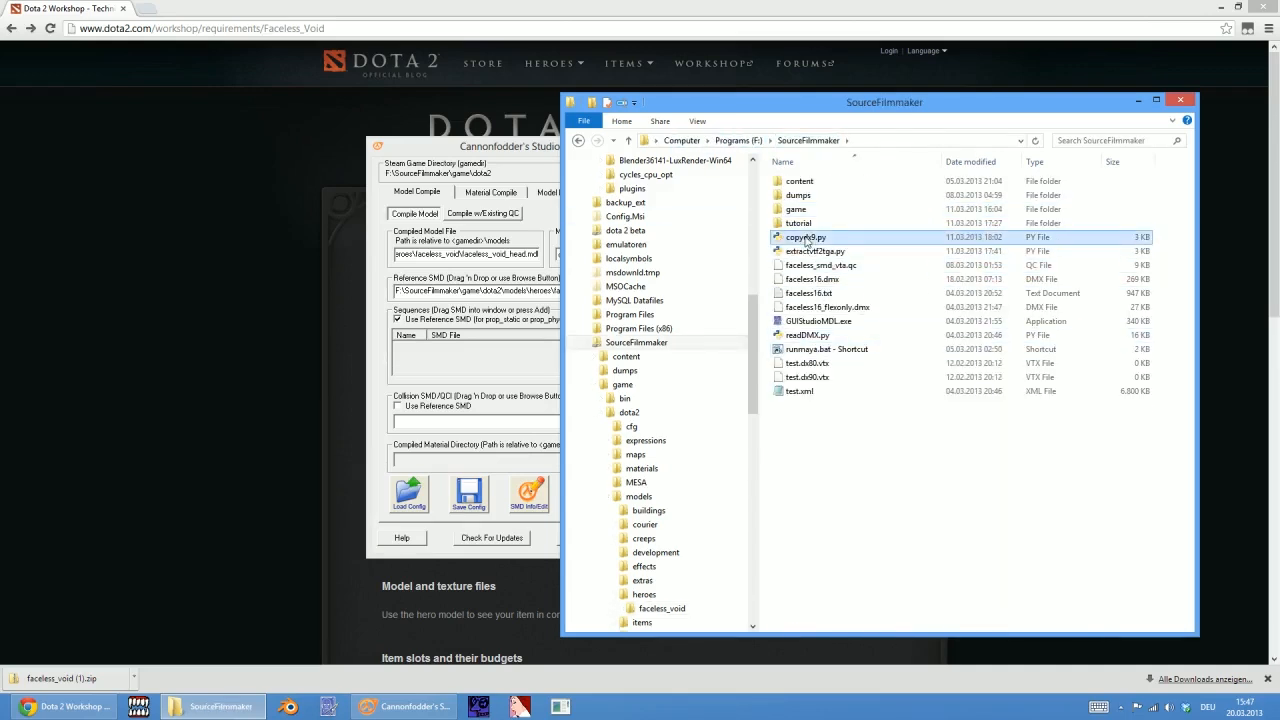
left_click(579, 141)
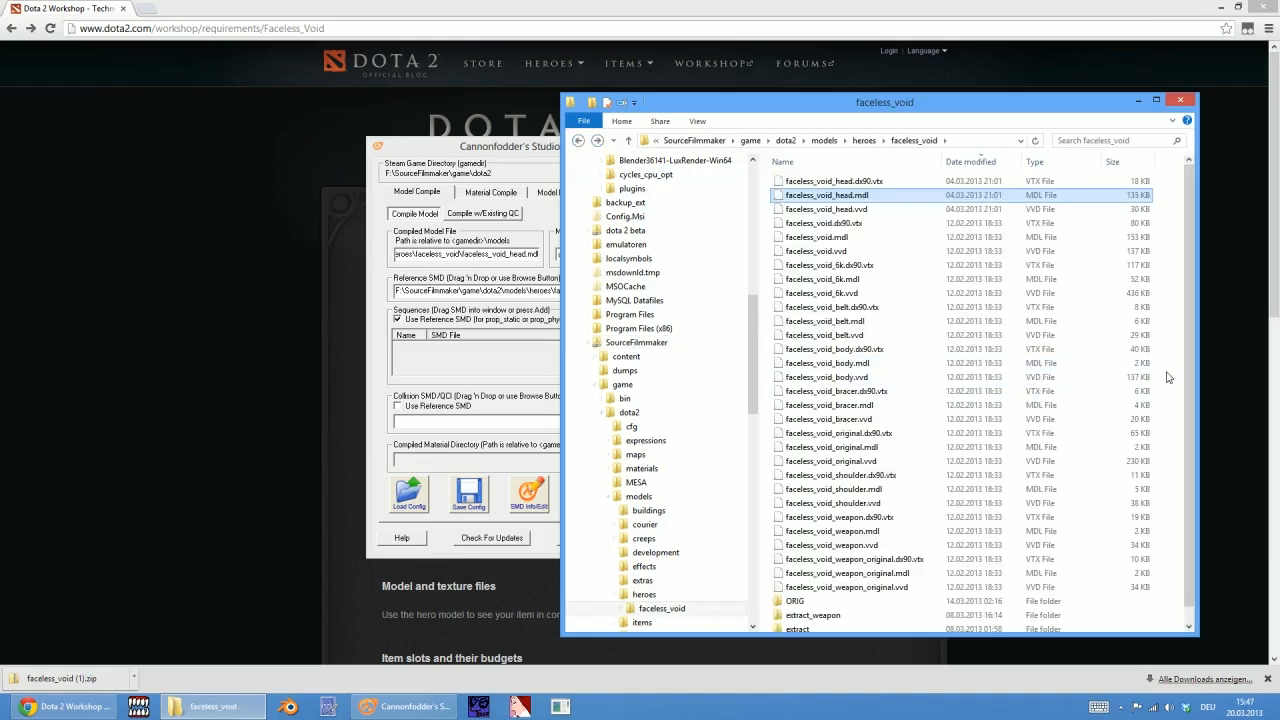
key("ctrl+v")
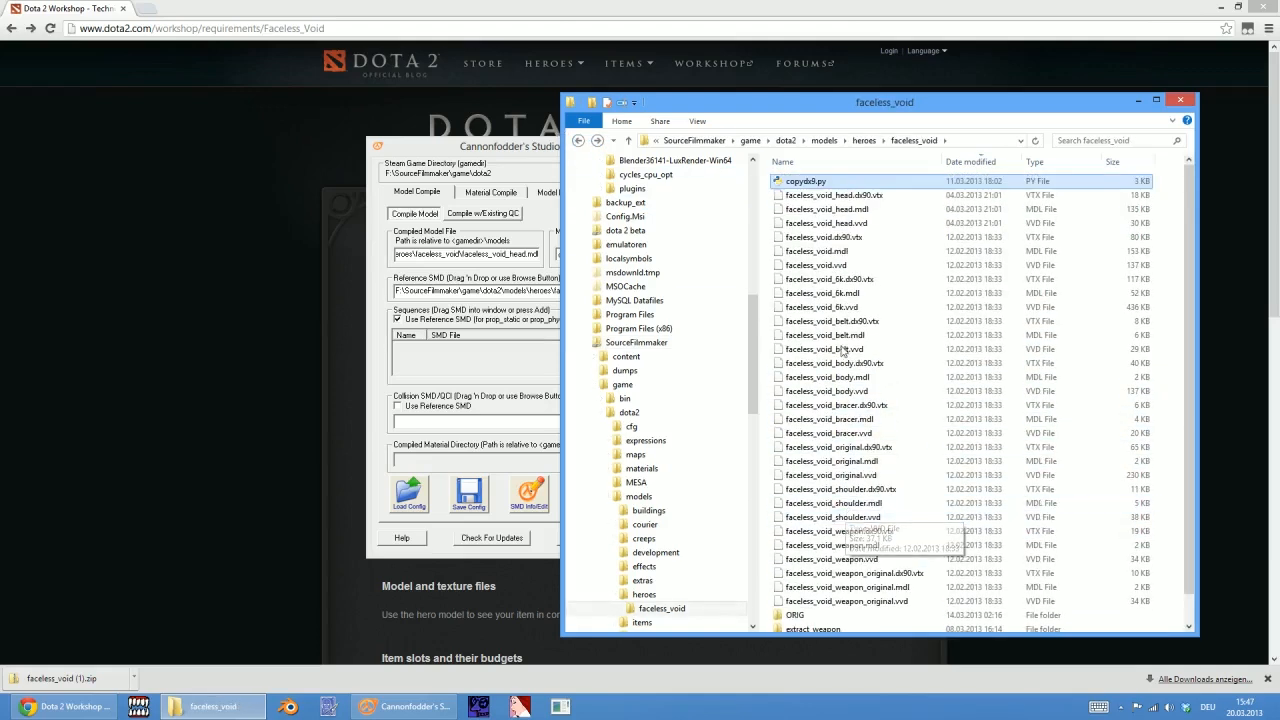
Run copydx9.py in the faceless_void folder and select faceless_void_head.dx80.vtx
double_click(806, 183)
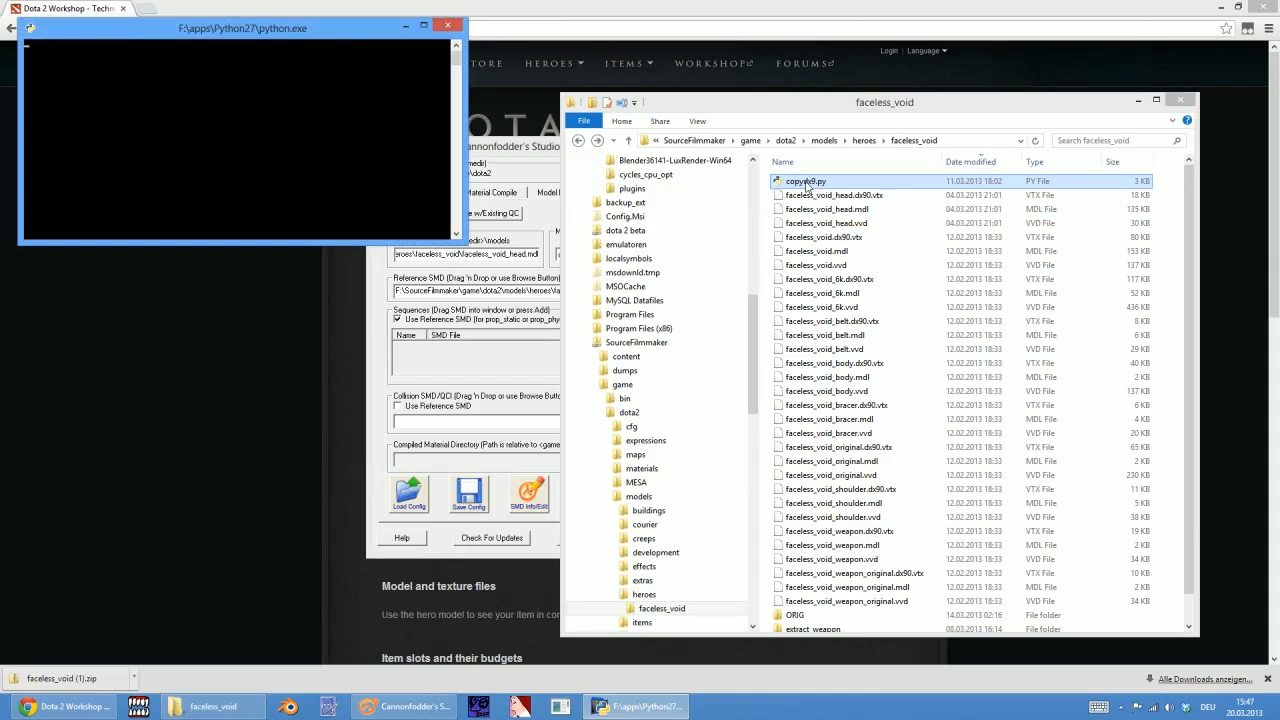
left_click(869, 294)
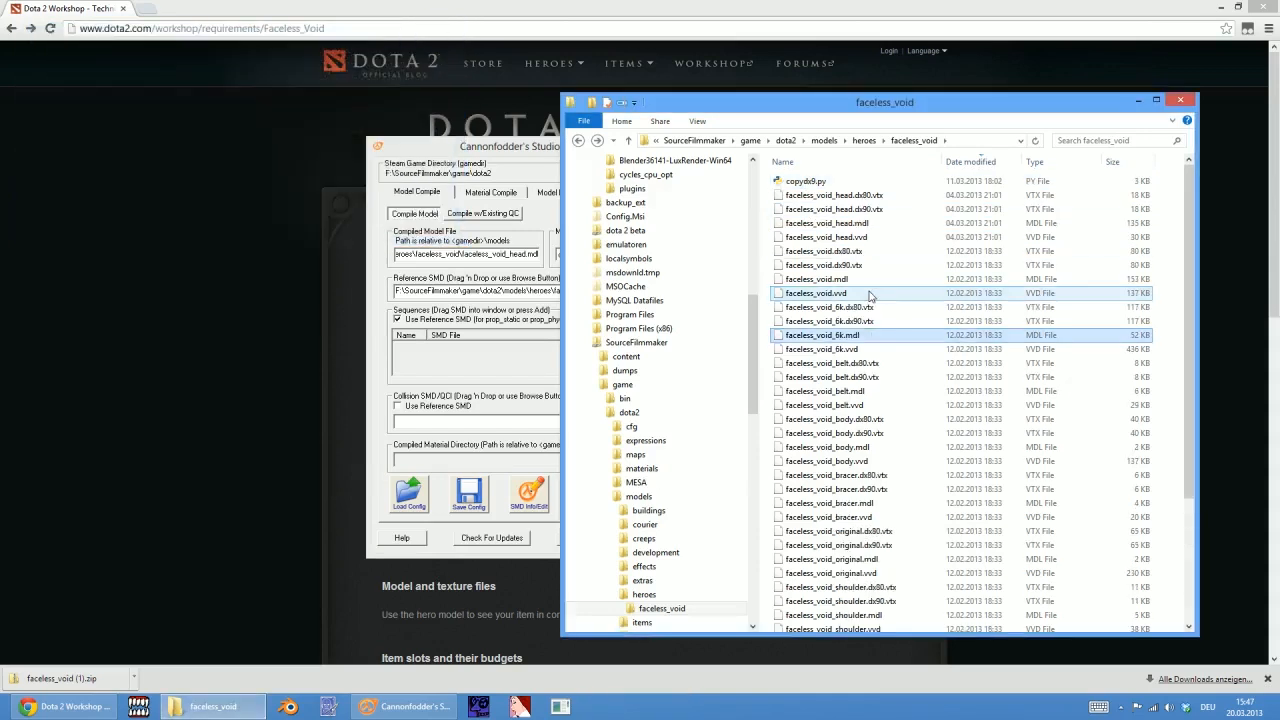
left_click(858, 197)
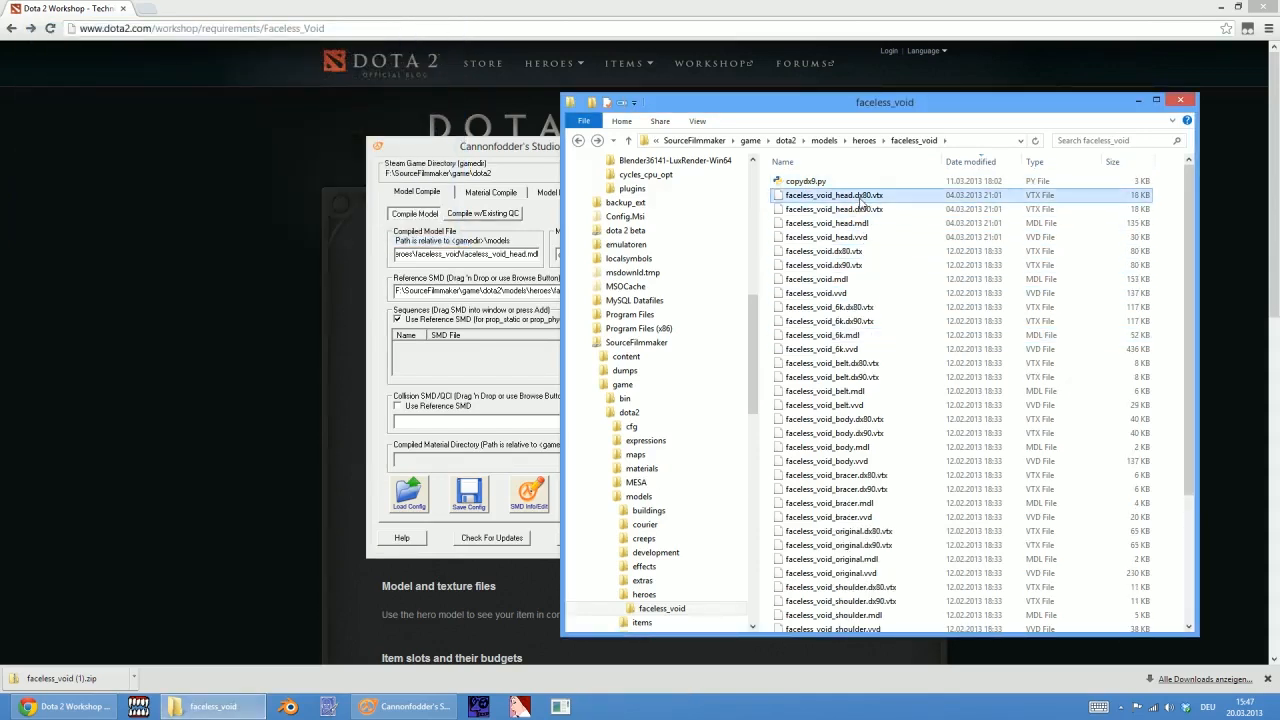
Switch to StudioCompiler, move its window clear of the folder window and show the Model Decompile settings
left_click_drag(447, 147, 294, 121)
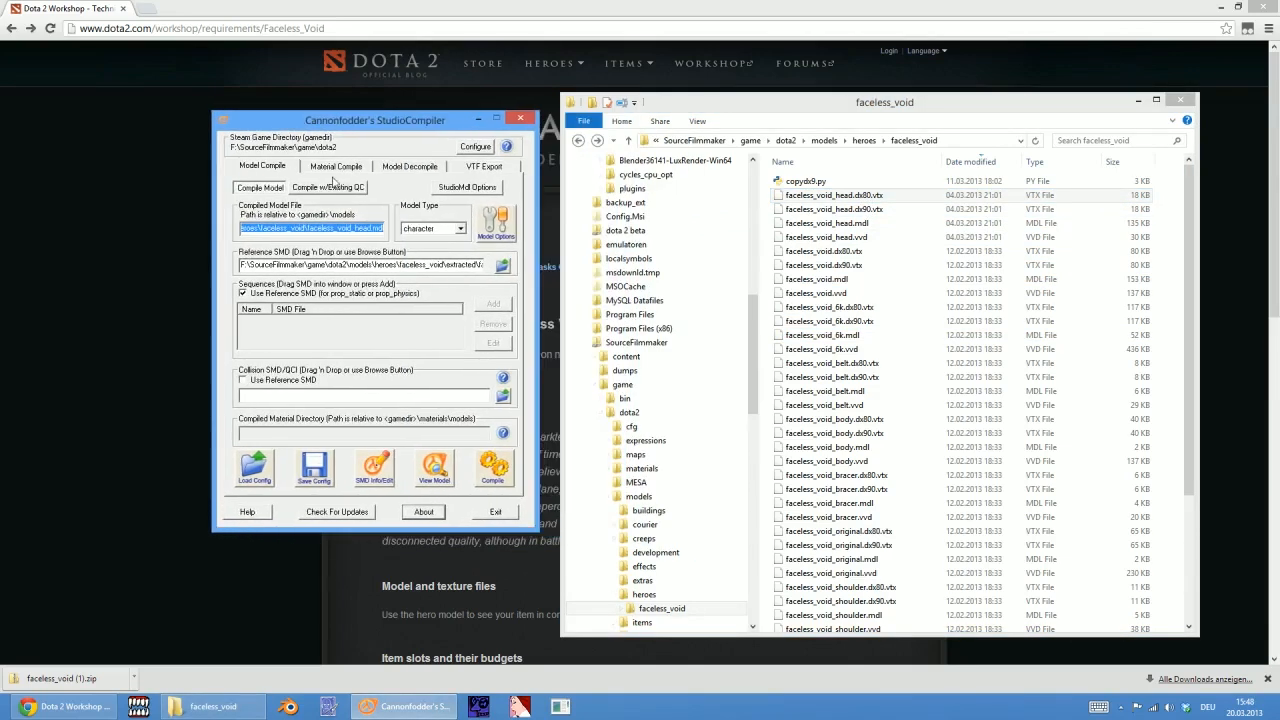
left_click(401, 168)
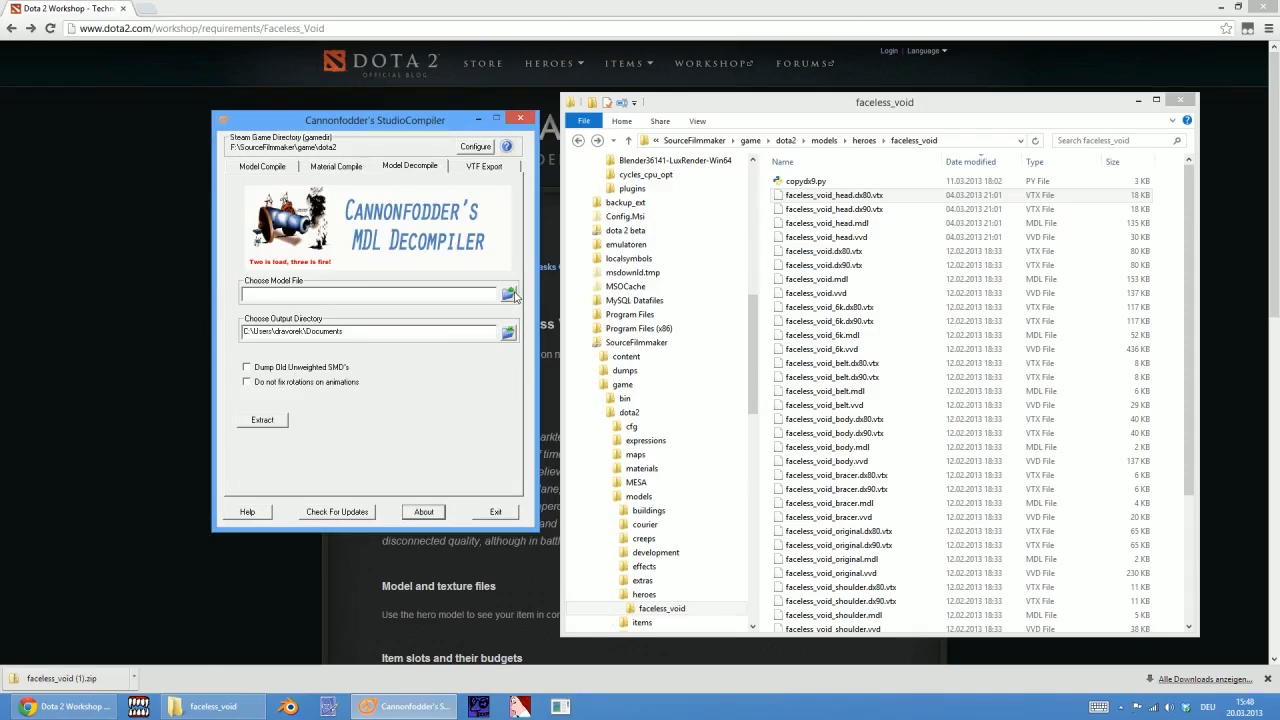
left_click(509, 294)
left_click(530, 426)
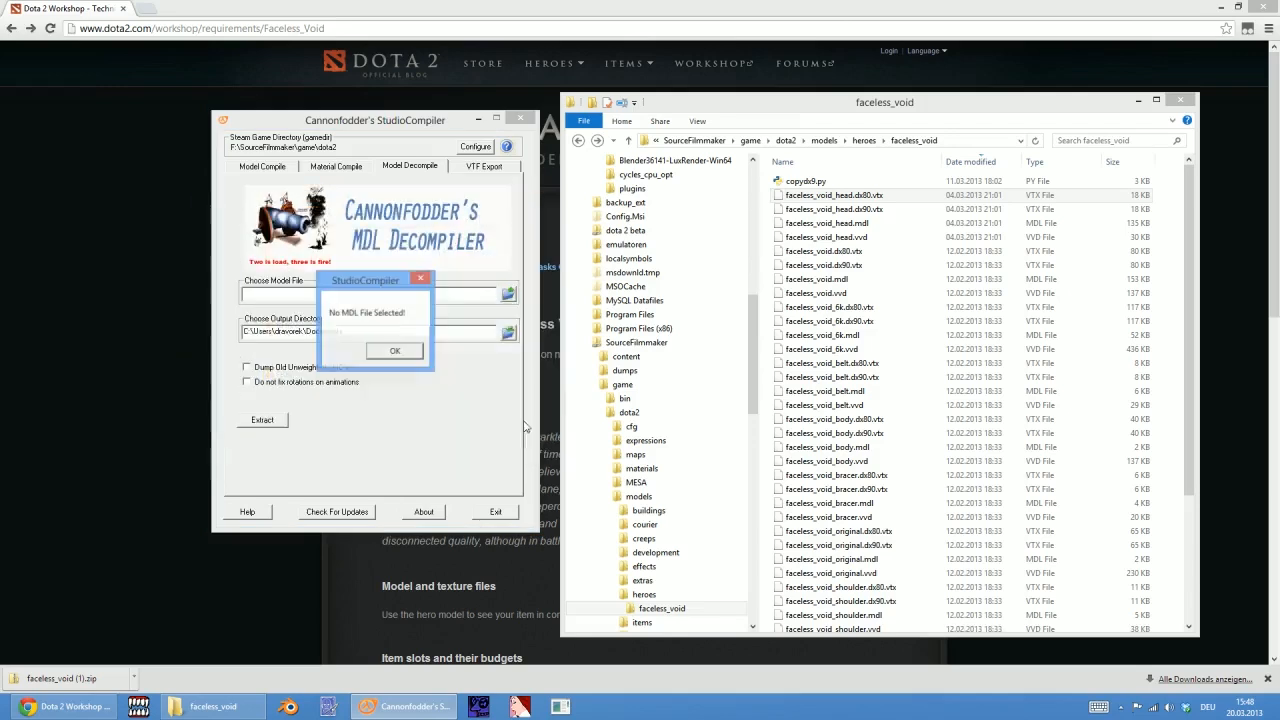
left_click(404, 354)
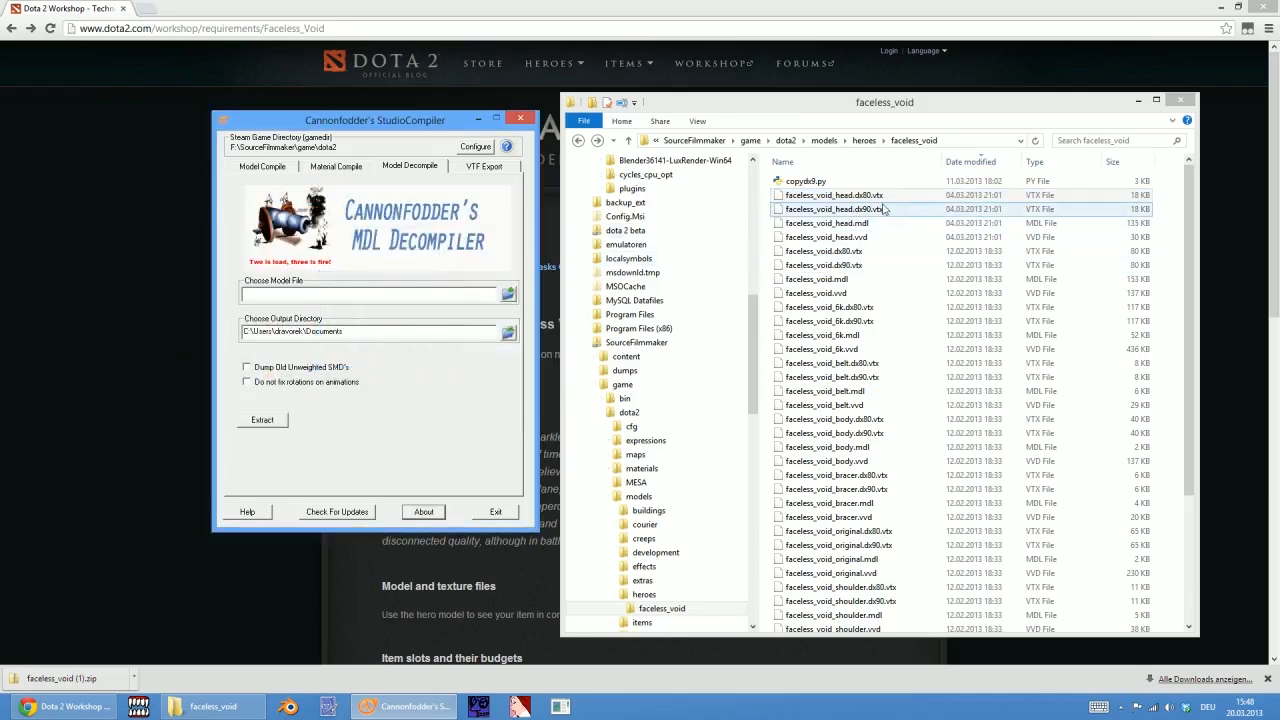
Set the decompiler's model file to F:\SourceFilmmaker\game\dota2\models\heroes\faceless_void\faceless_void_head.mdl, copying the path from File Explorer
left_click(860, 224)
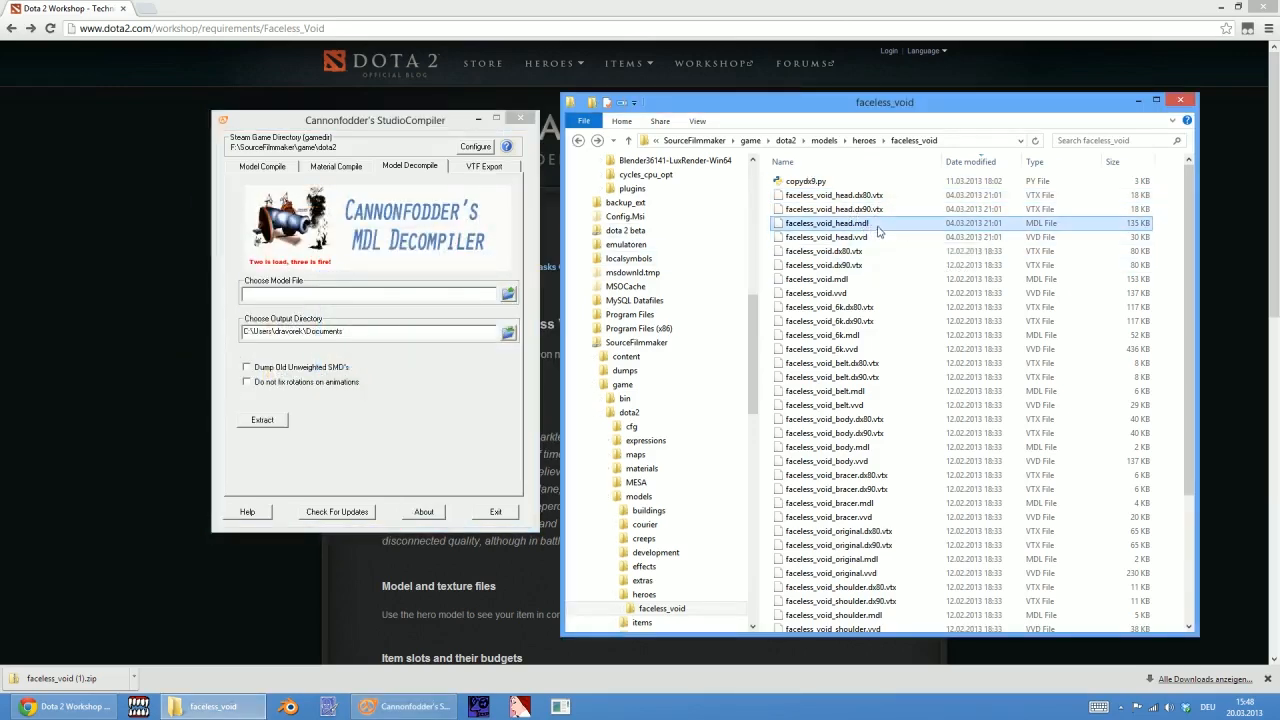
left_click(866, 225)
left_click(944, 141)
left_click(944, 141)
type("\\")
type("faceless_void_head.mdl")
key("ctrl+a")
key("ctrl+c")
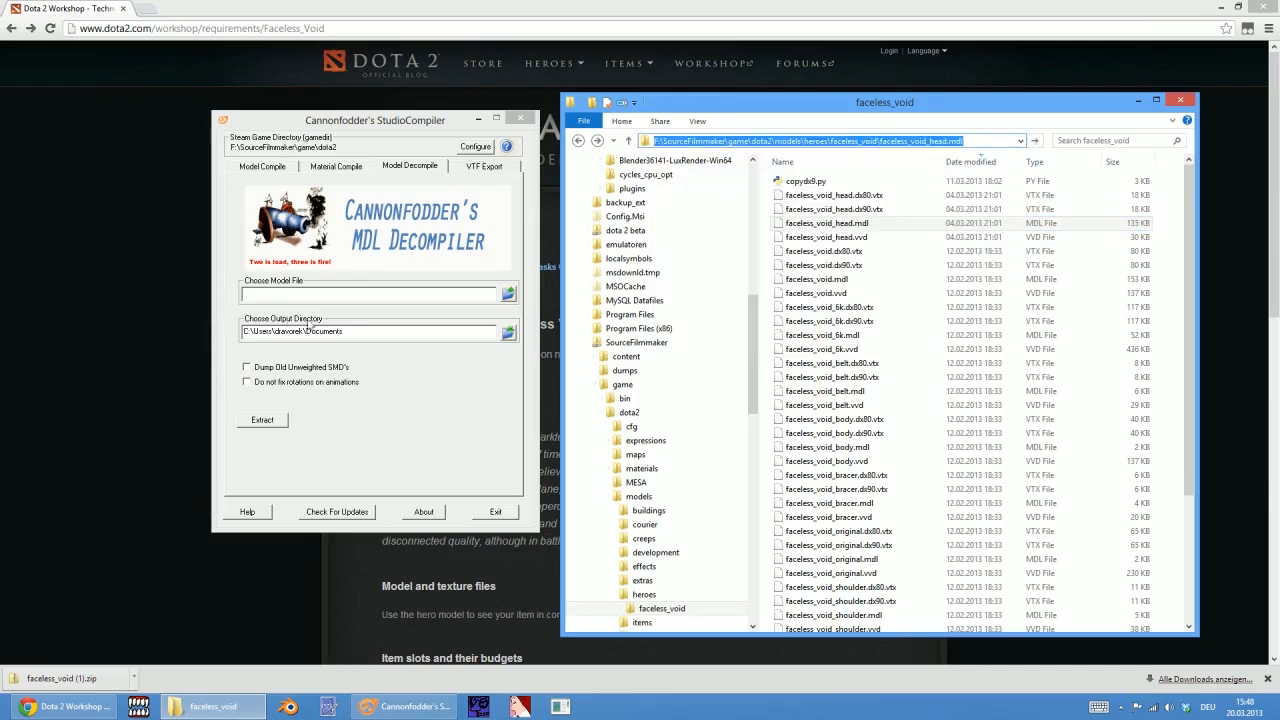
left_click(342, 294)
key("ctrl+v")
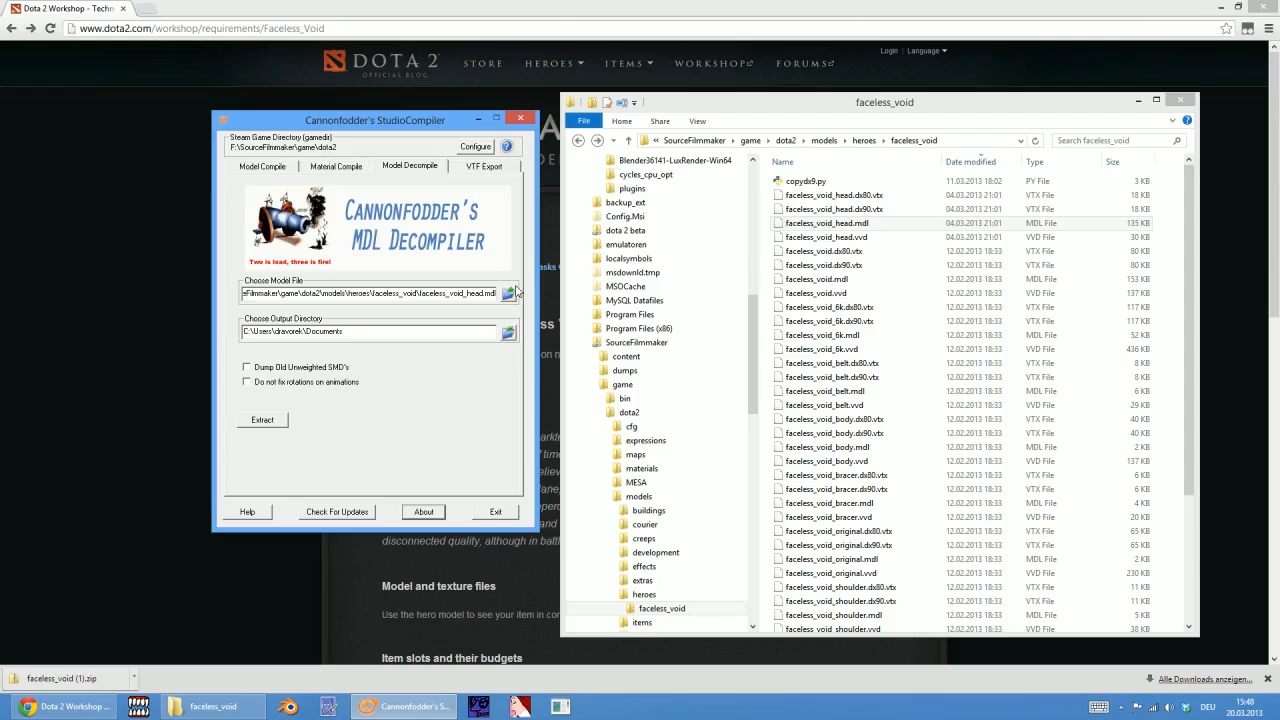
Create a folder named extractedDecompile inside the faceless_void folder and open it
right_click(1158, 391)
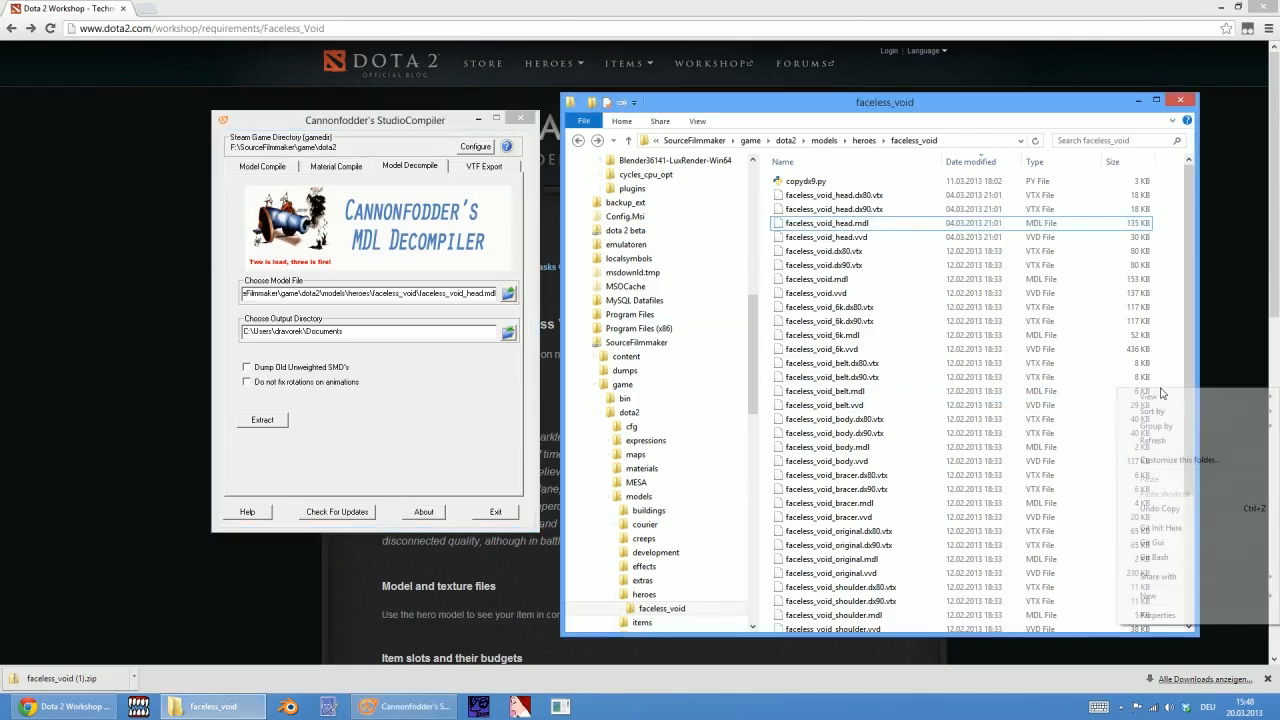
left_click(865, 296)
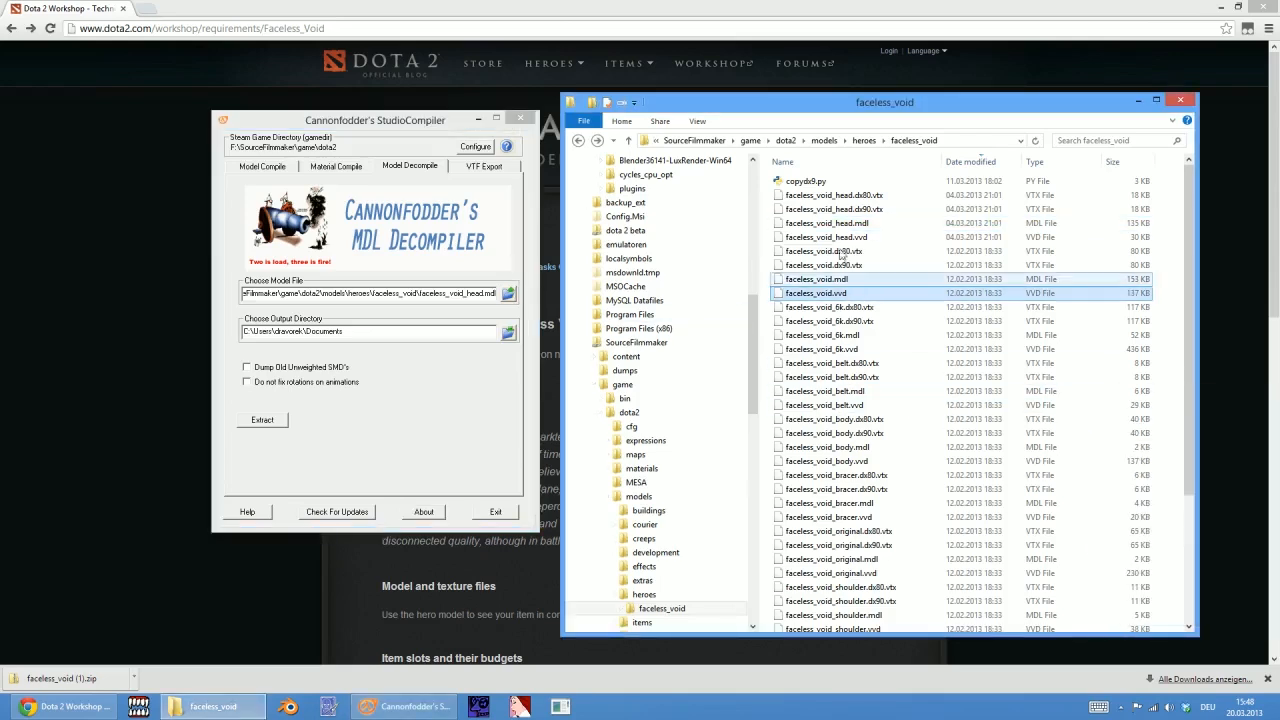
left_click(786, 140)
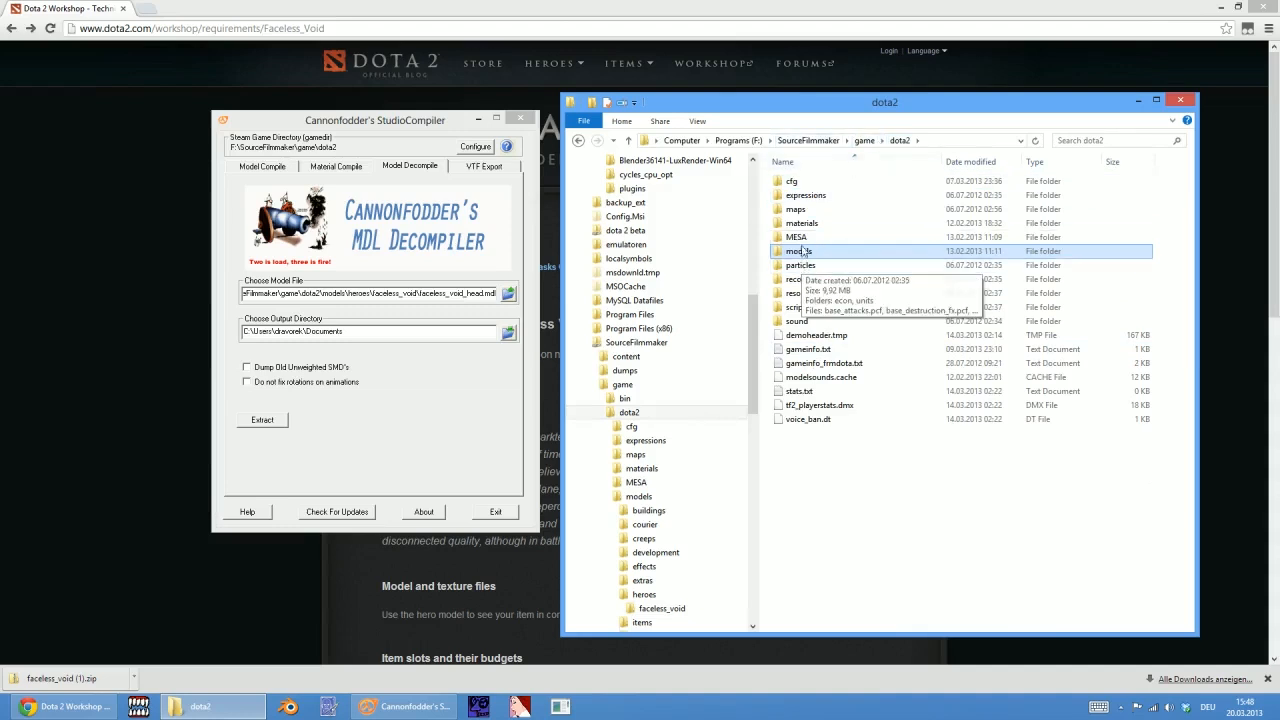
left_click(577, 140)
right_click(1160, 347)
mouse_move(1146, 556)
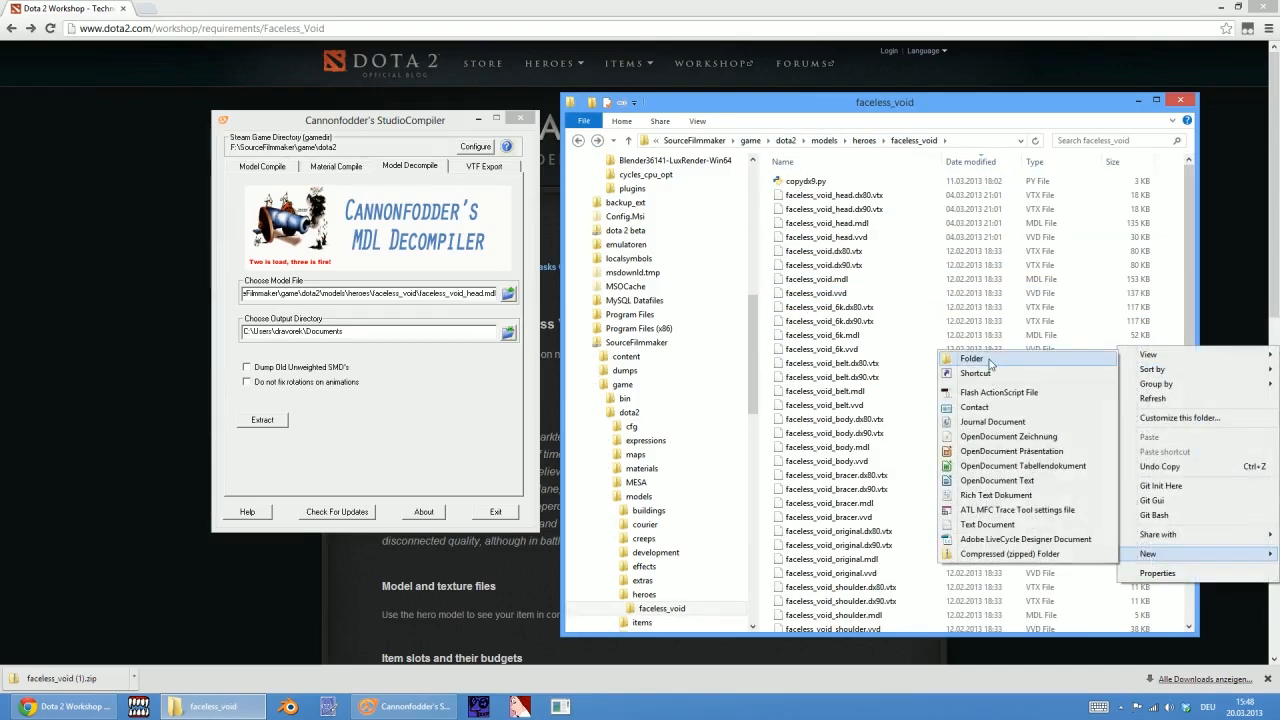
left_click(960, 348)
type("extracte")
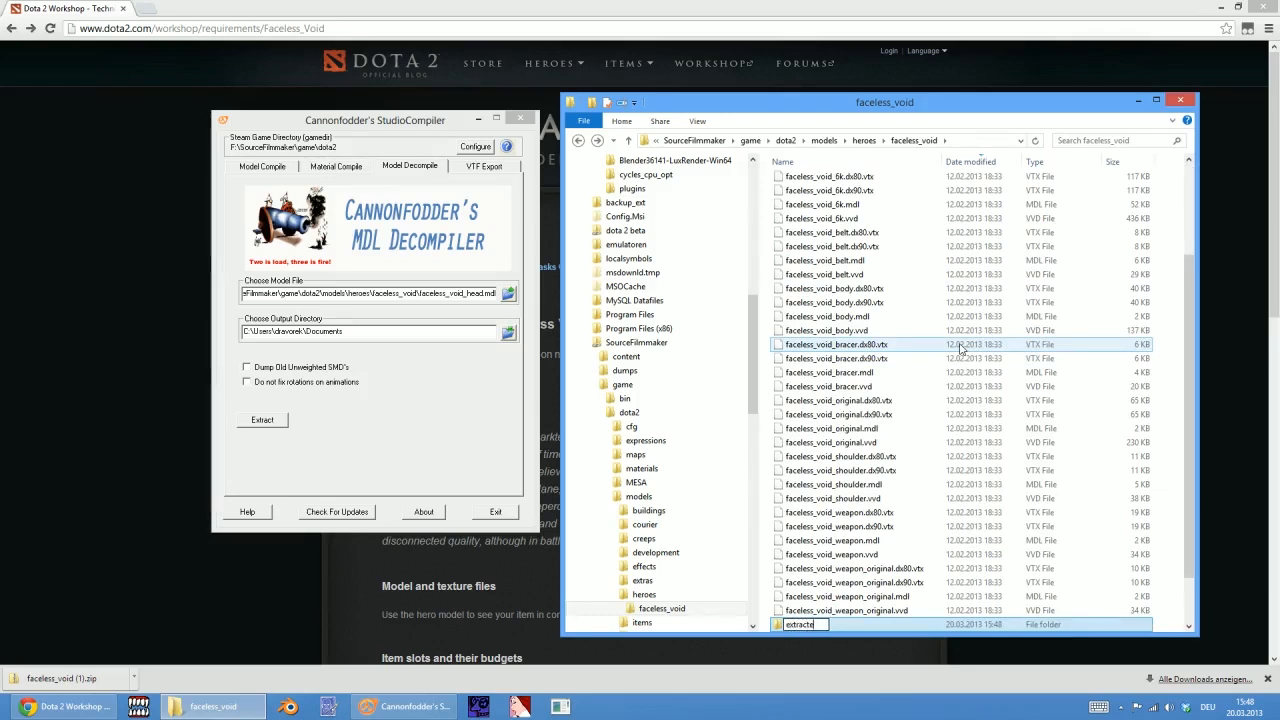
type("dDecompile")
key("Return")
key("Return")
Set the decompiler's output directory to the extractedDecompile folder's path and extract the head model
left_click(995, 141)
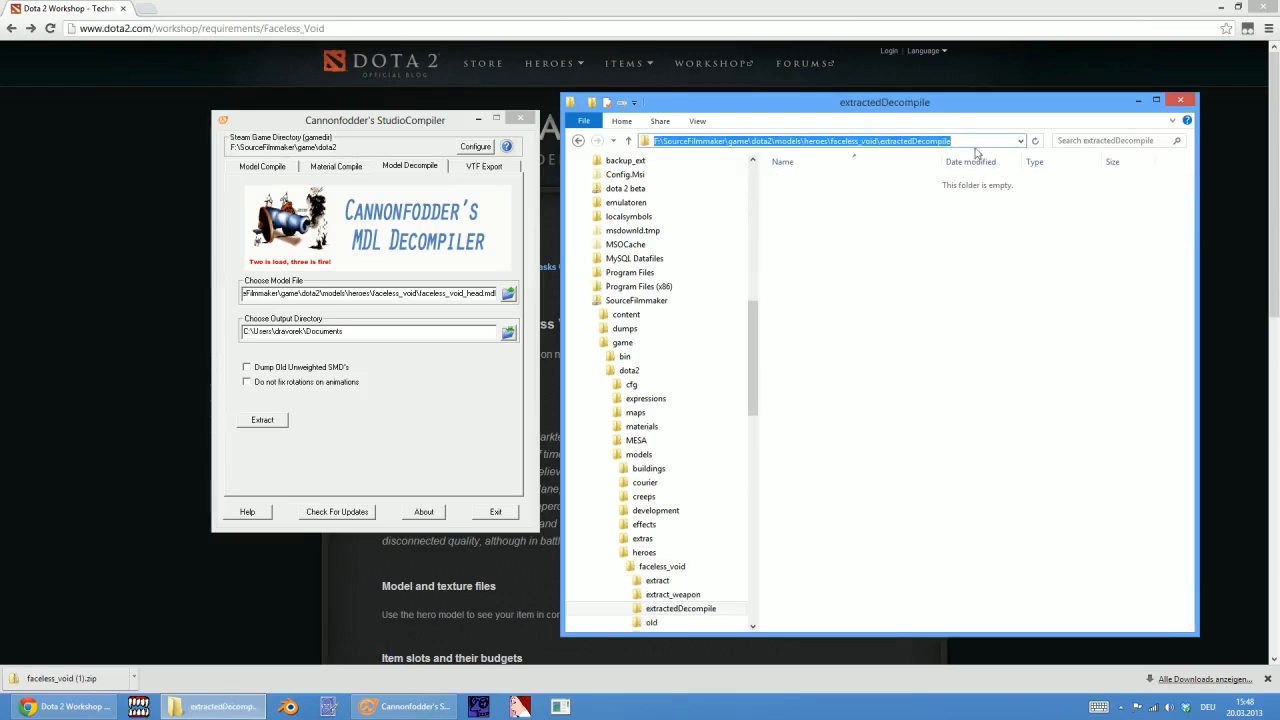
left_click(431, 327)
left_click_drag(431, 331, 242, 331)
key("ctrl+v")
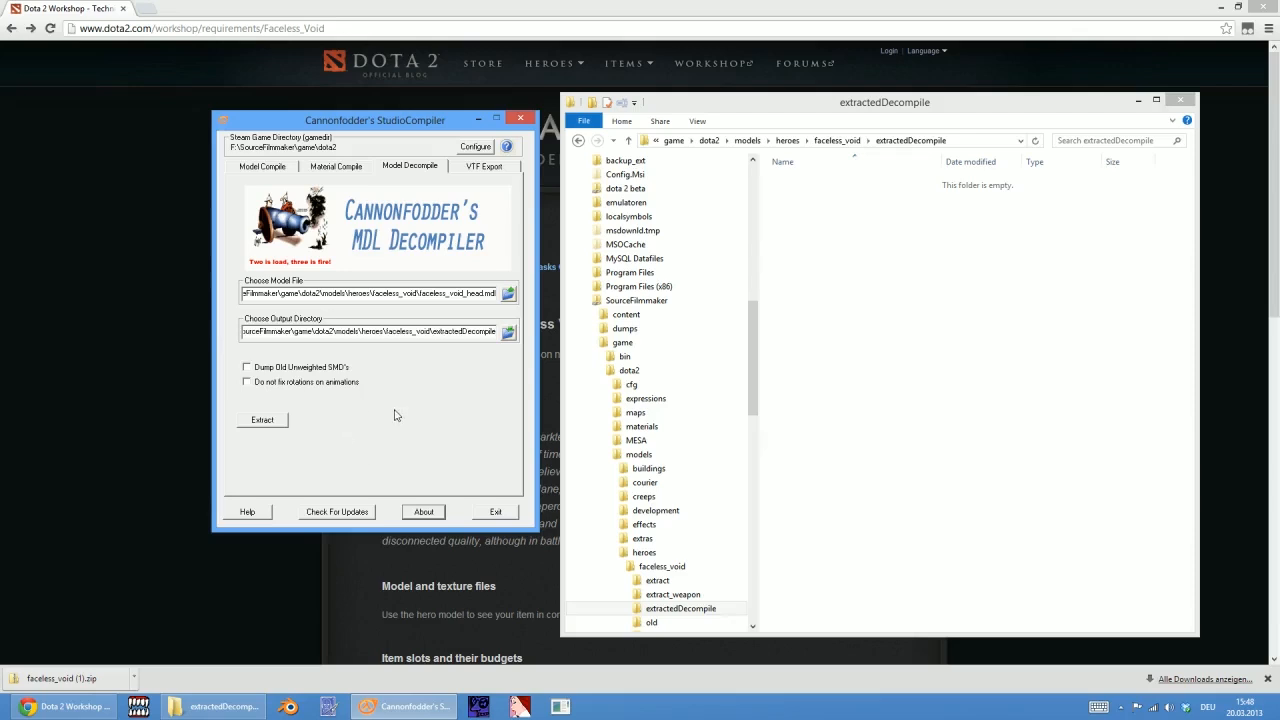
left_click(262, 419)
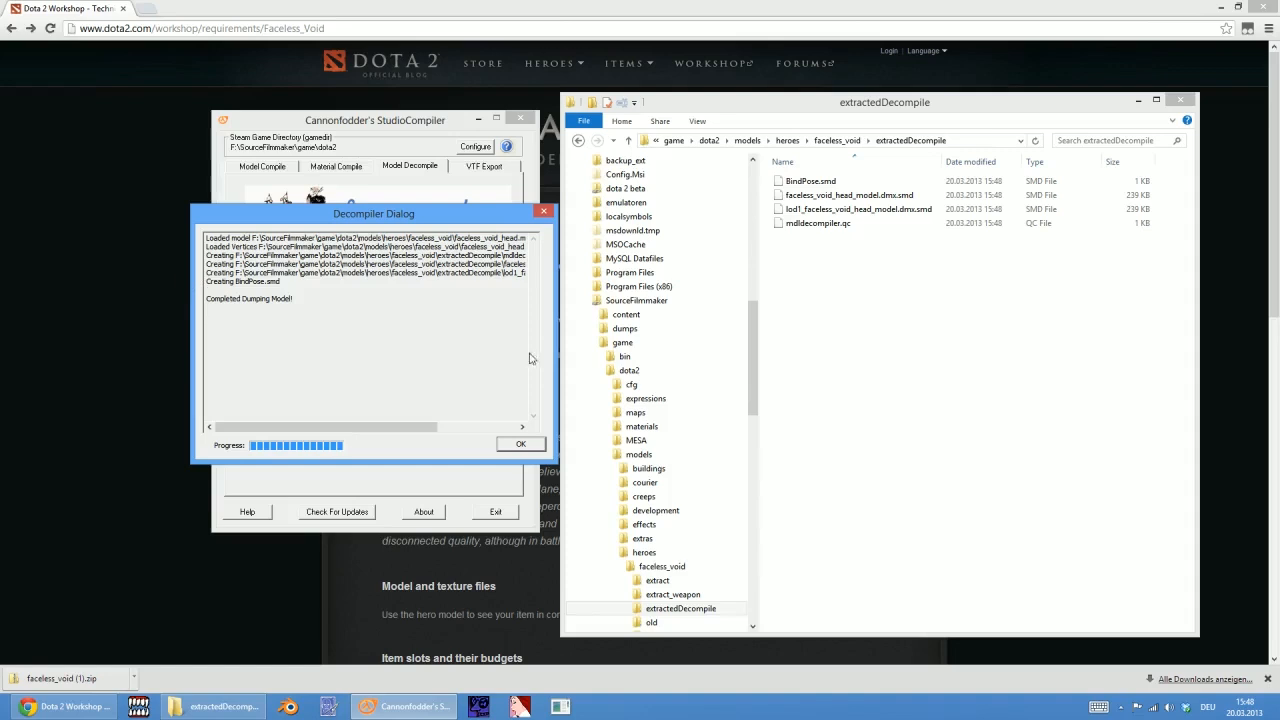
left_click(520, 444)
Examine the decompiled files in the extractedDecompile folder, widening the name column and selecting faceless_void_head_model.dmx.smd and mdldecompiler.qc
left_click(886, 343)
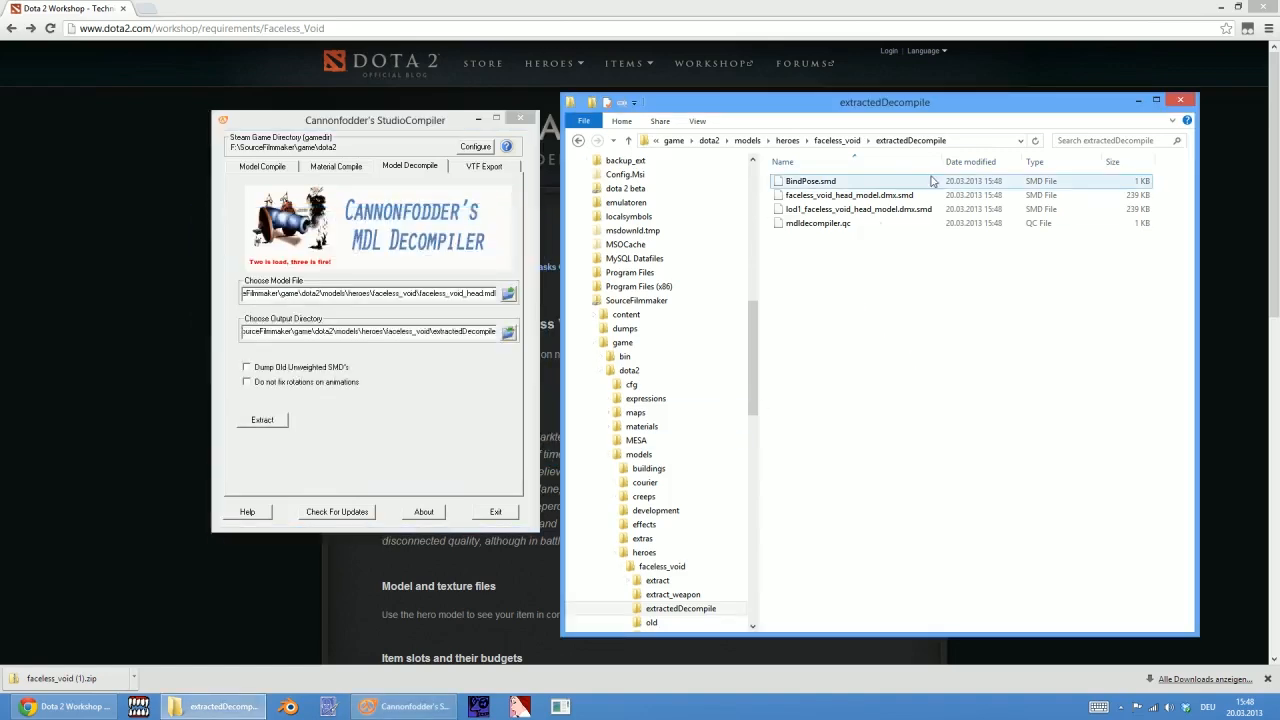
left_click_drag(938, 168, 958, 166)
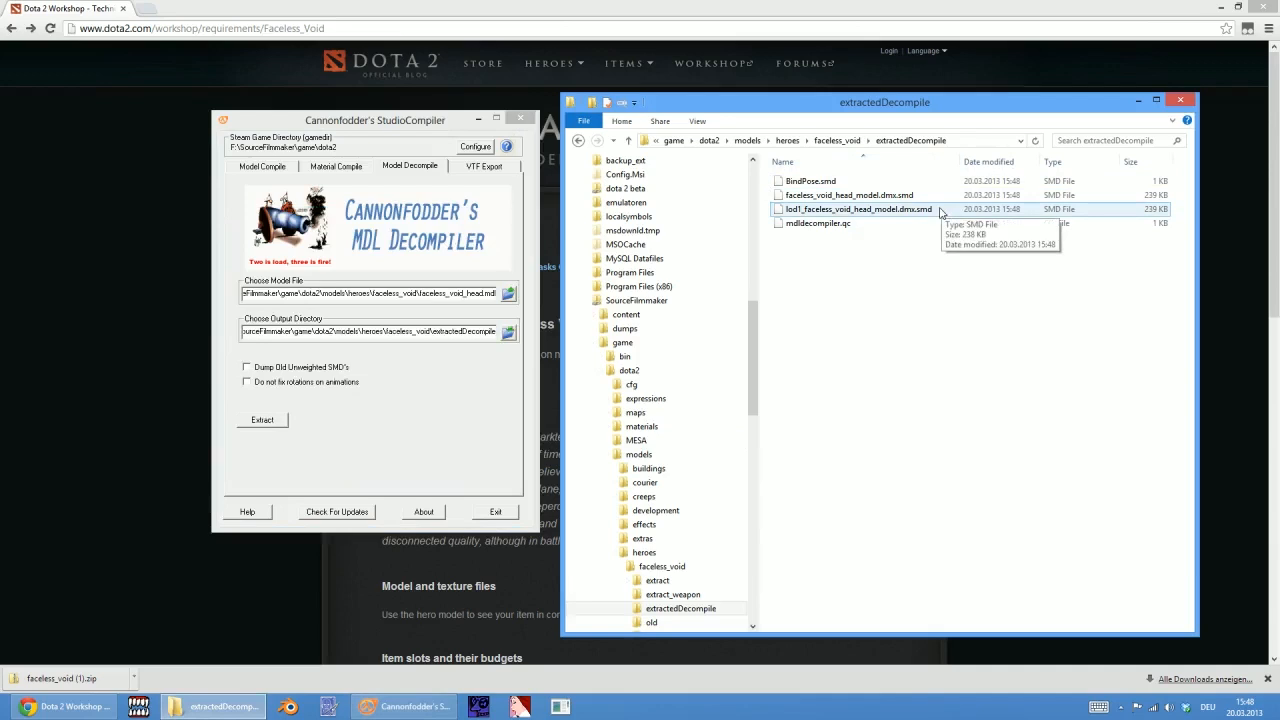
left_click(852, 224)
left_click(848, 196, "ctrl")
left_click(850, 197)
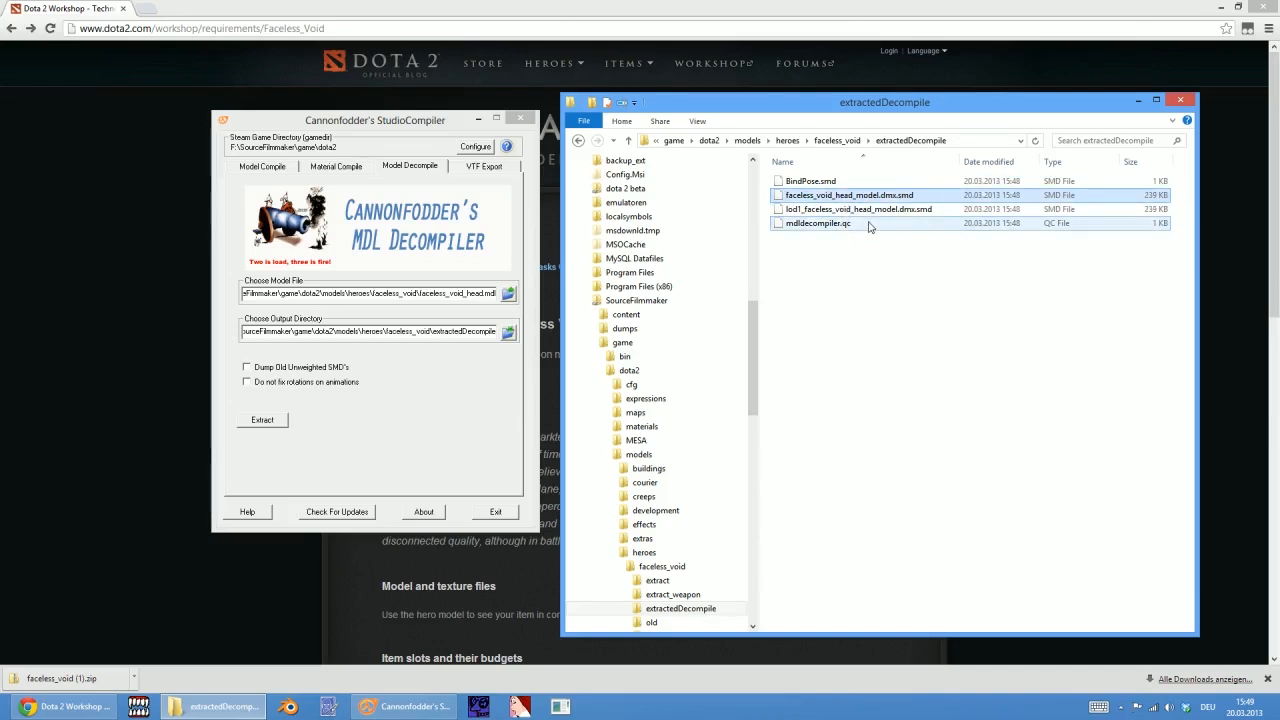
left_click(841, 229)
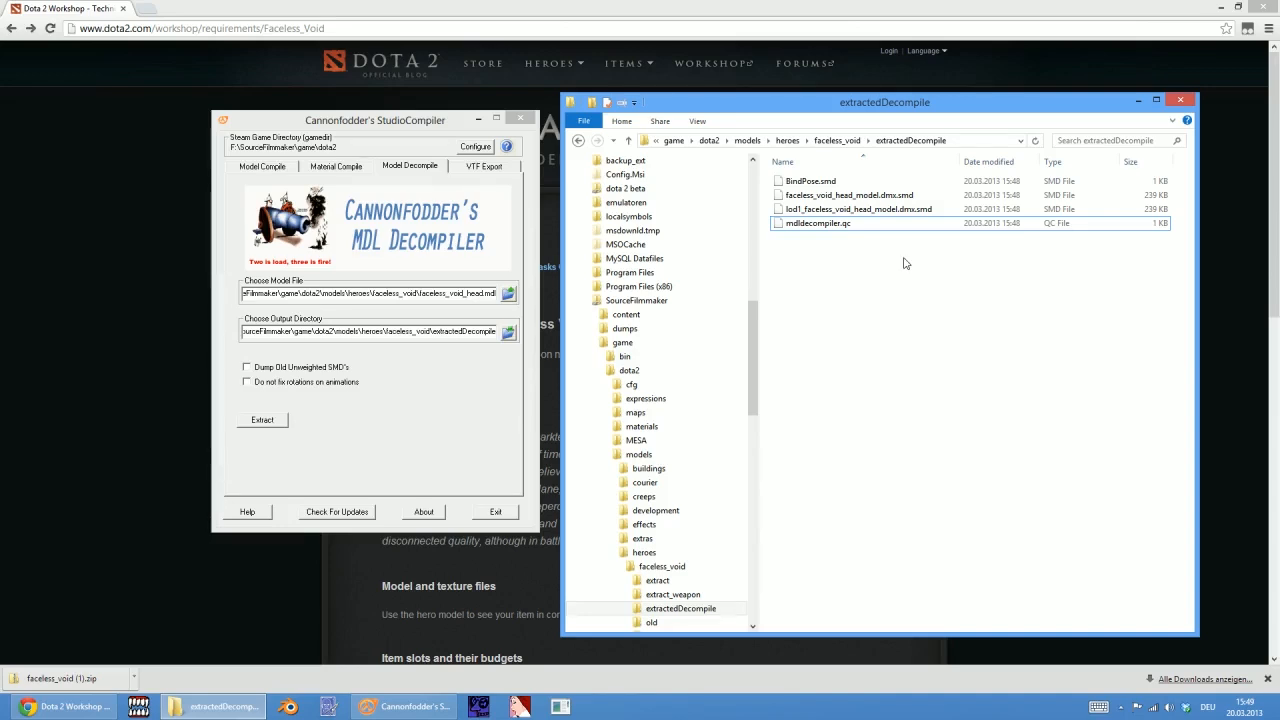
Open the Source Filmmaker SDK Launcher and view its Create New Mod or Add Existing Mod dialog without creating a mod
left_click(560, 706)
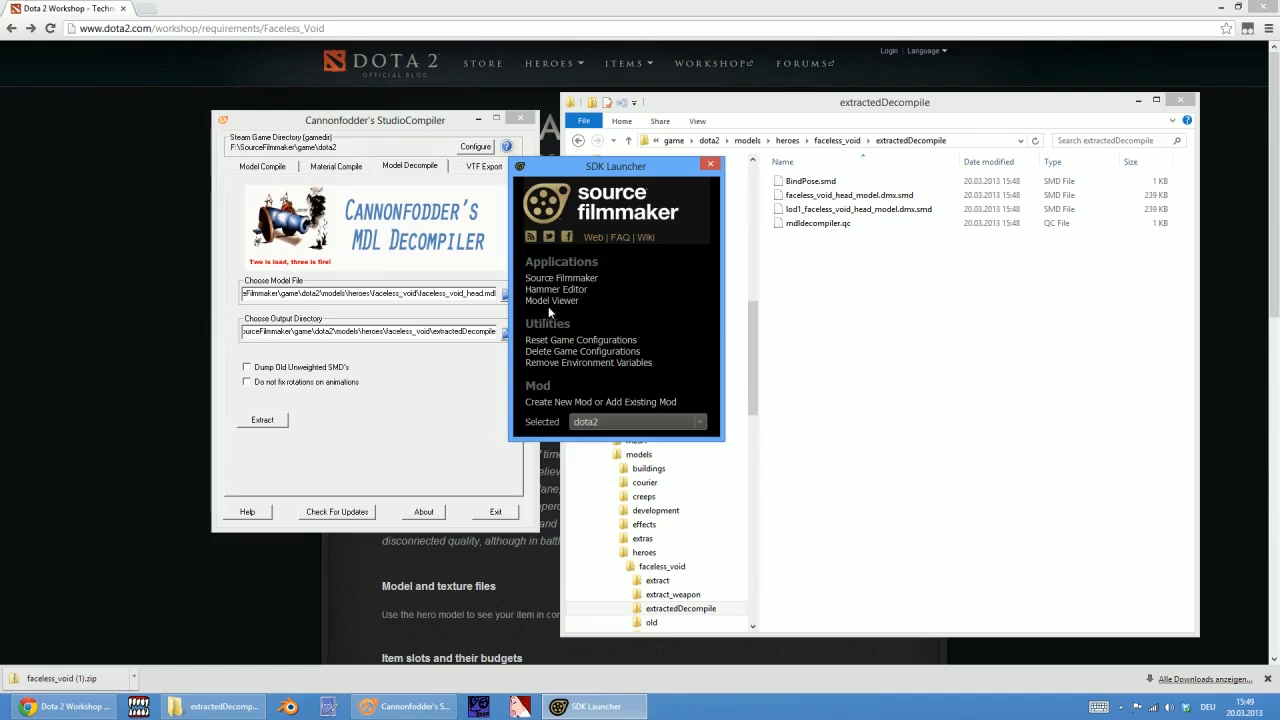
left_click(590, 402)
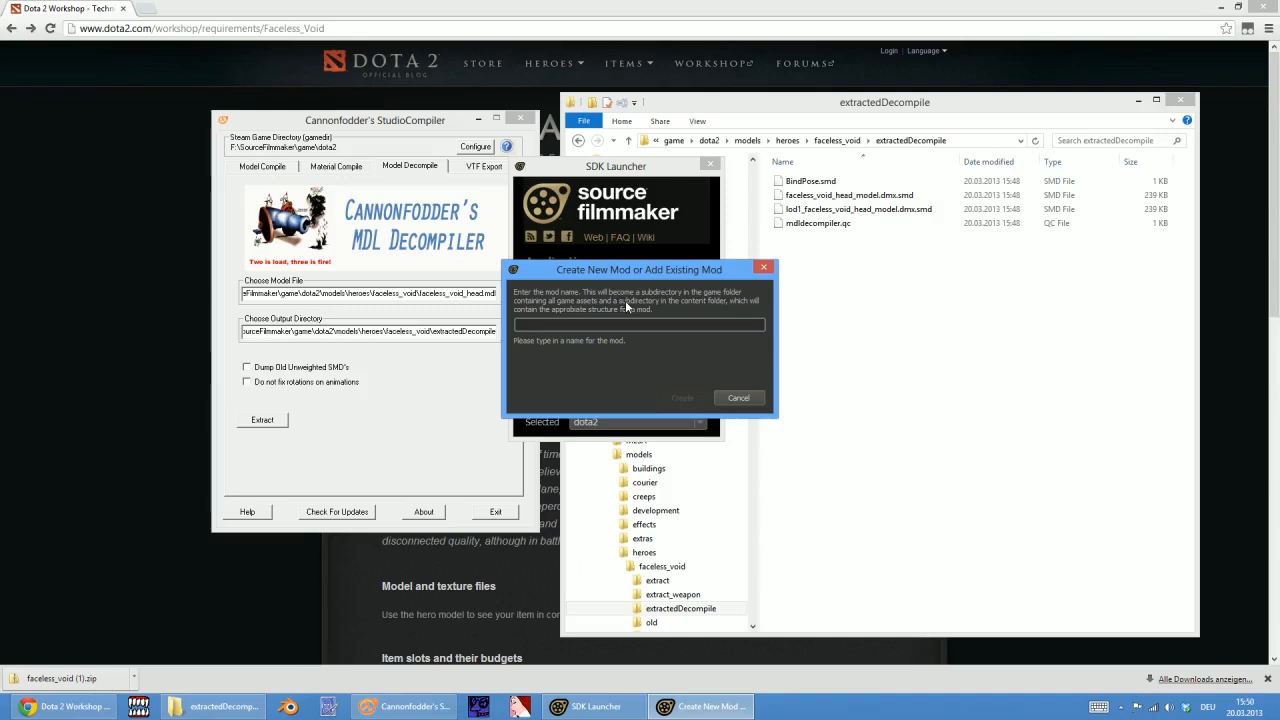
left_click(764, 267)
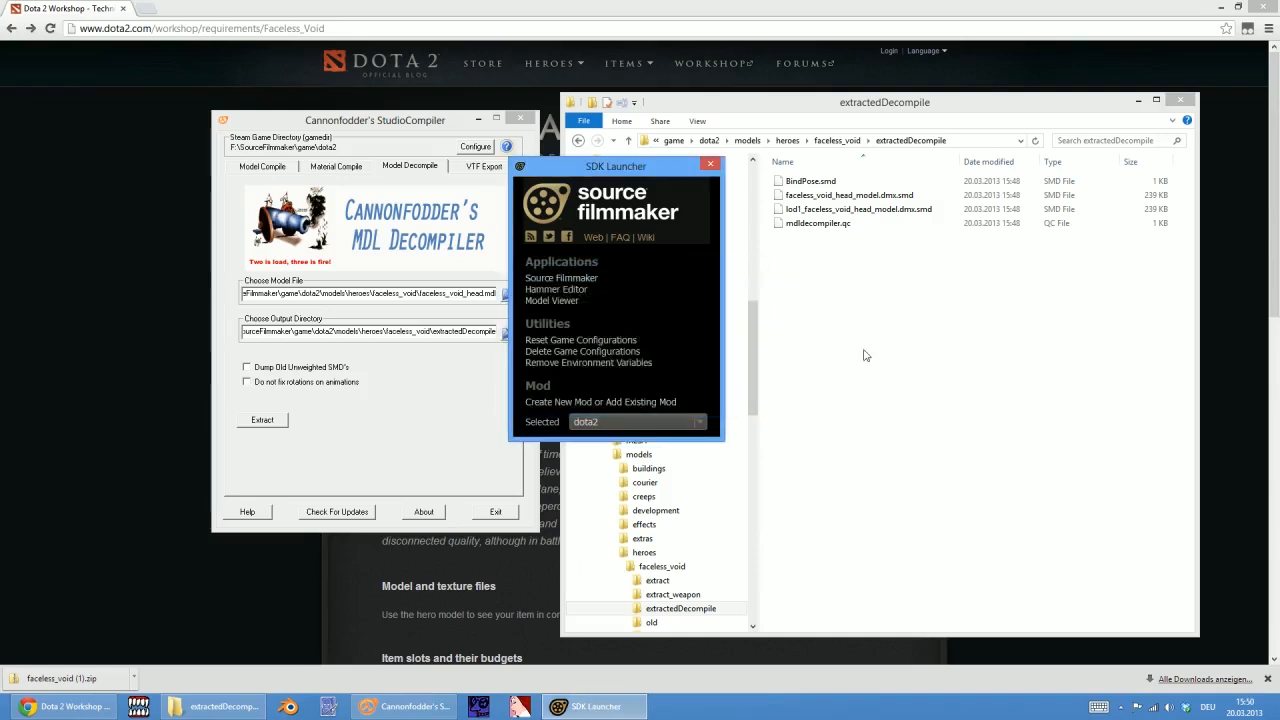
Navigate the file browser from the extractedDecompile folder to F:\Program Files (x86)\Steam
left_click(758, 178)
left_click(990, 140)
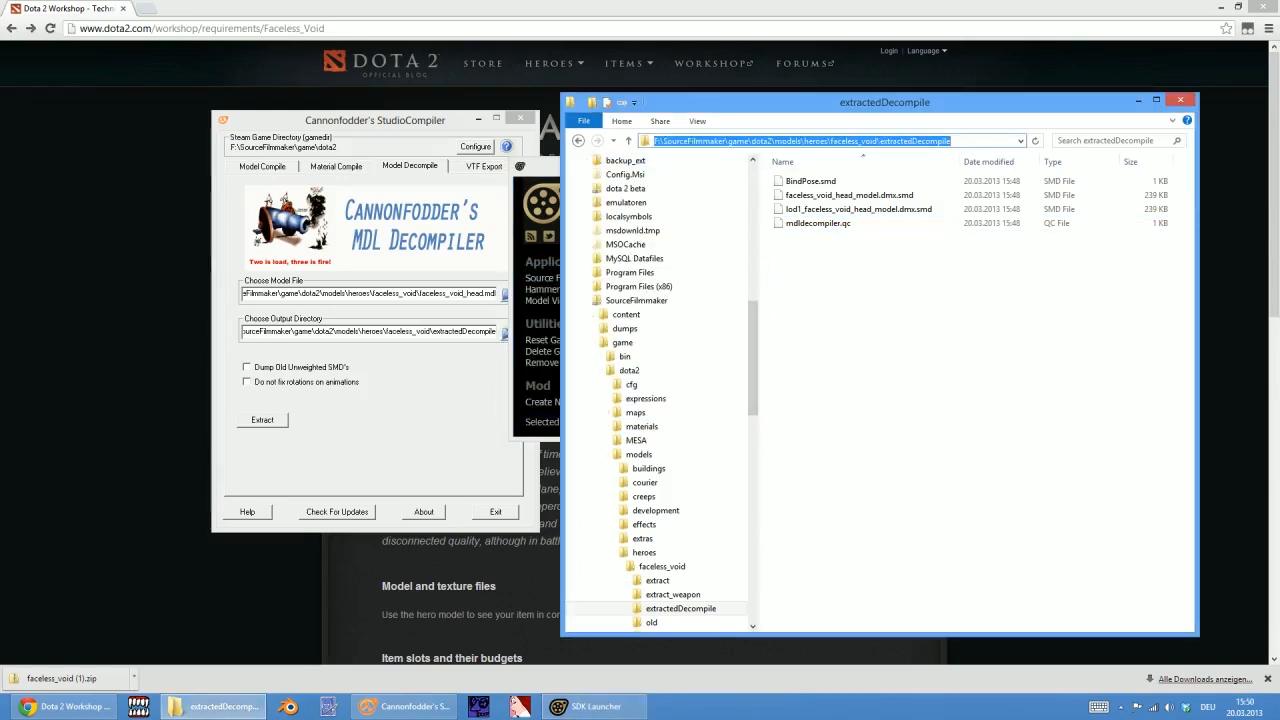
key("End")
key("ctrl+shift+Left")
key("ctrl+shift+Left")
key("ctrl+shift+Left")
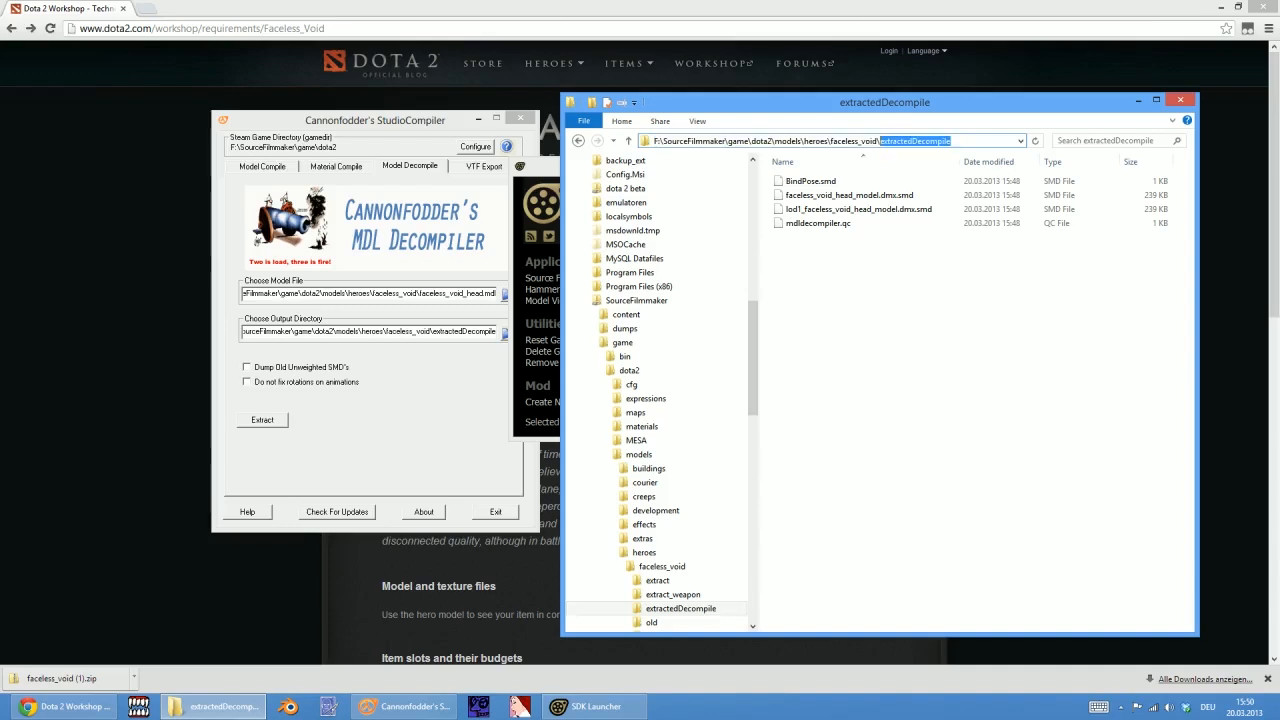
key("ctrl+shift+Left")
key("ctrl+shift+Left")
key("ctrl+shift+Left")
key("ctrl+shift+Left")
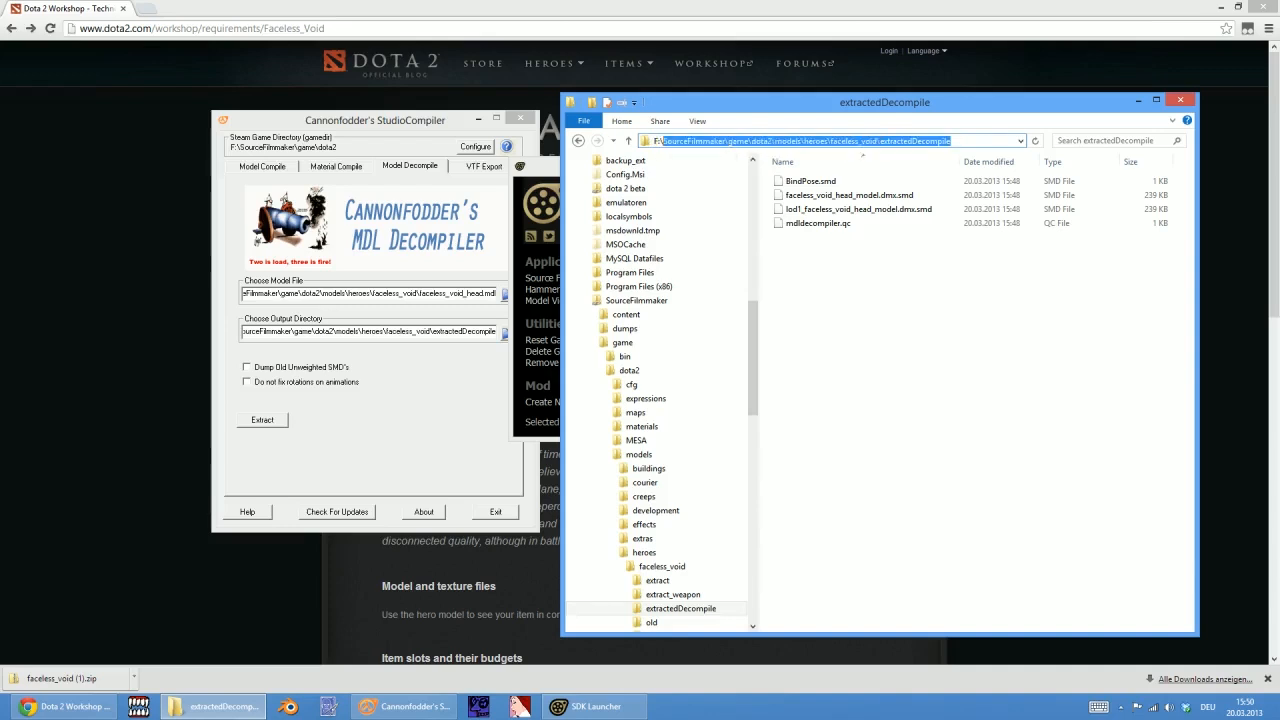
type("Prog")
key("Down")
key("Down")
key("Down")
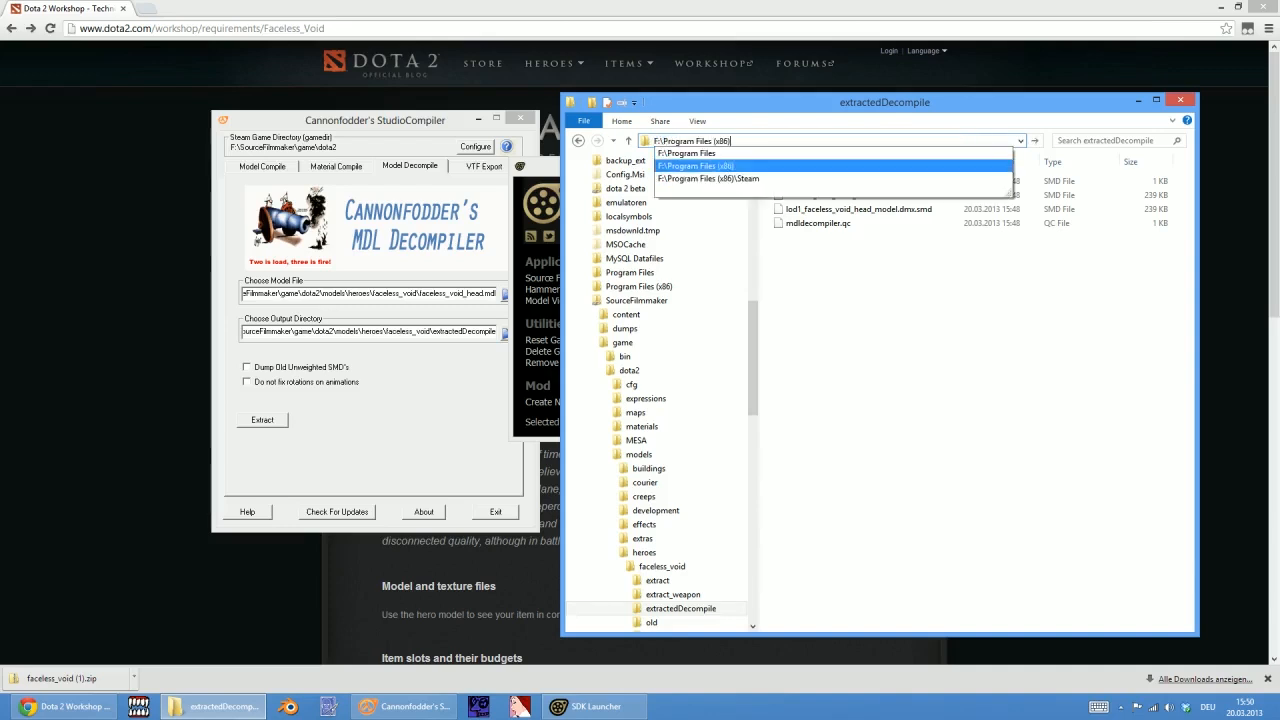
type("\\s")
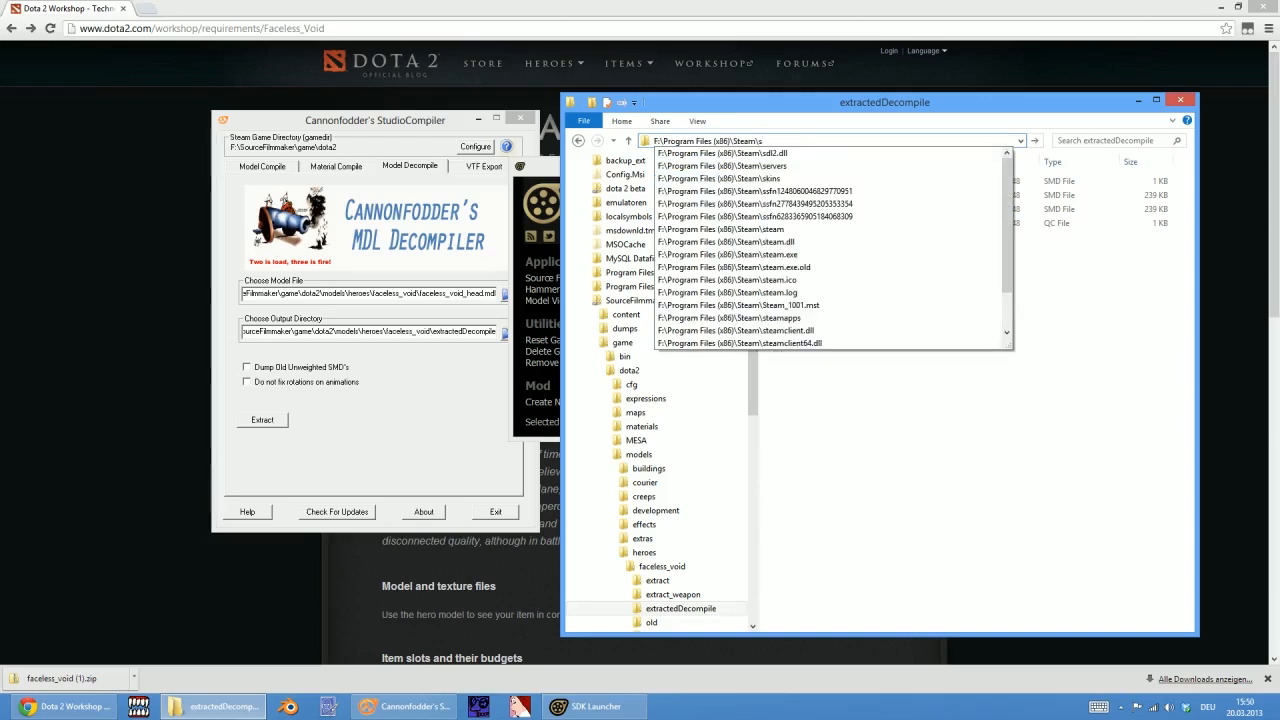
key("BackSpace")
key("Return")
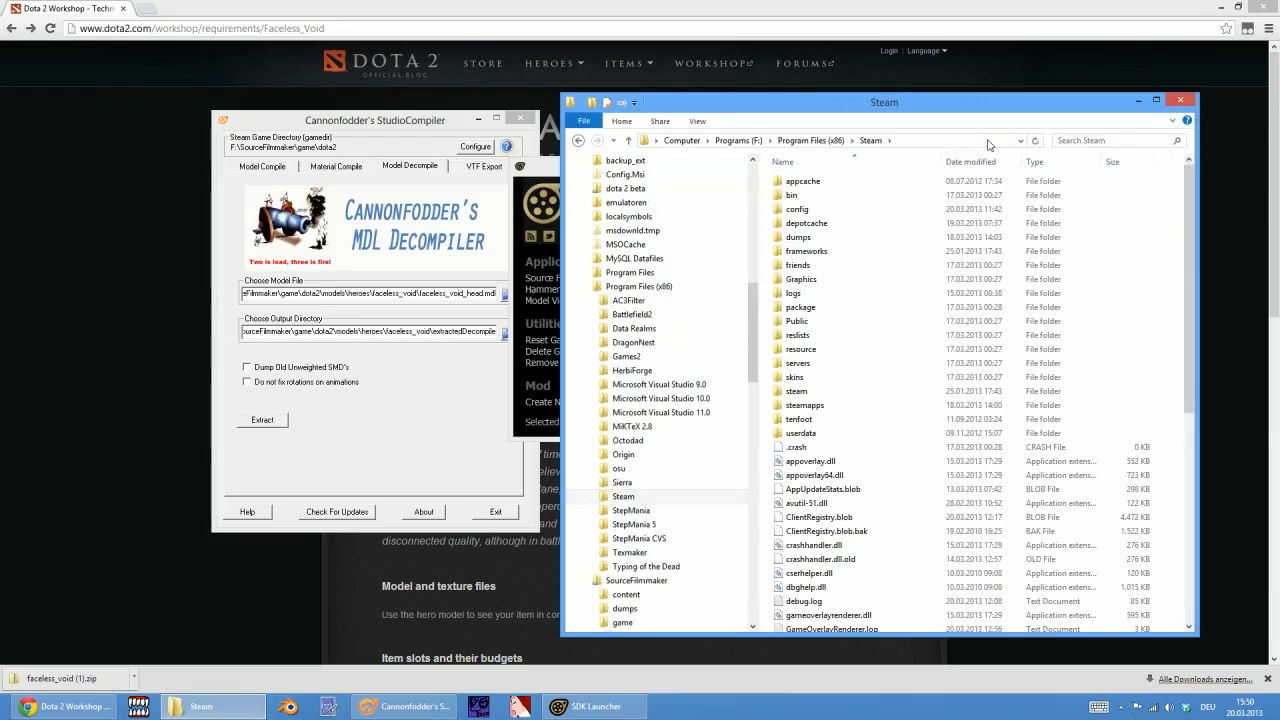
Open the game folder of the Steam installation of SourceFilmmaker, found under steamapps\common
left_click(805, 405)
double_click(822, 405)
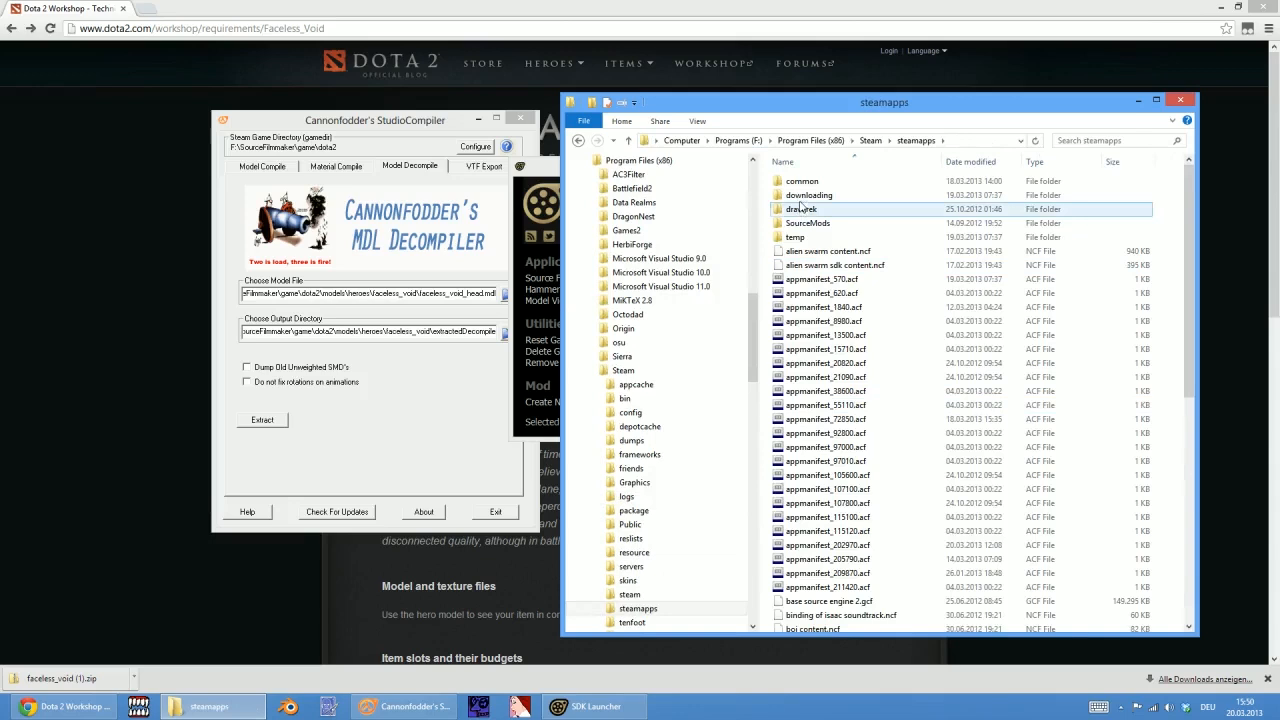
double_click(812, 210)
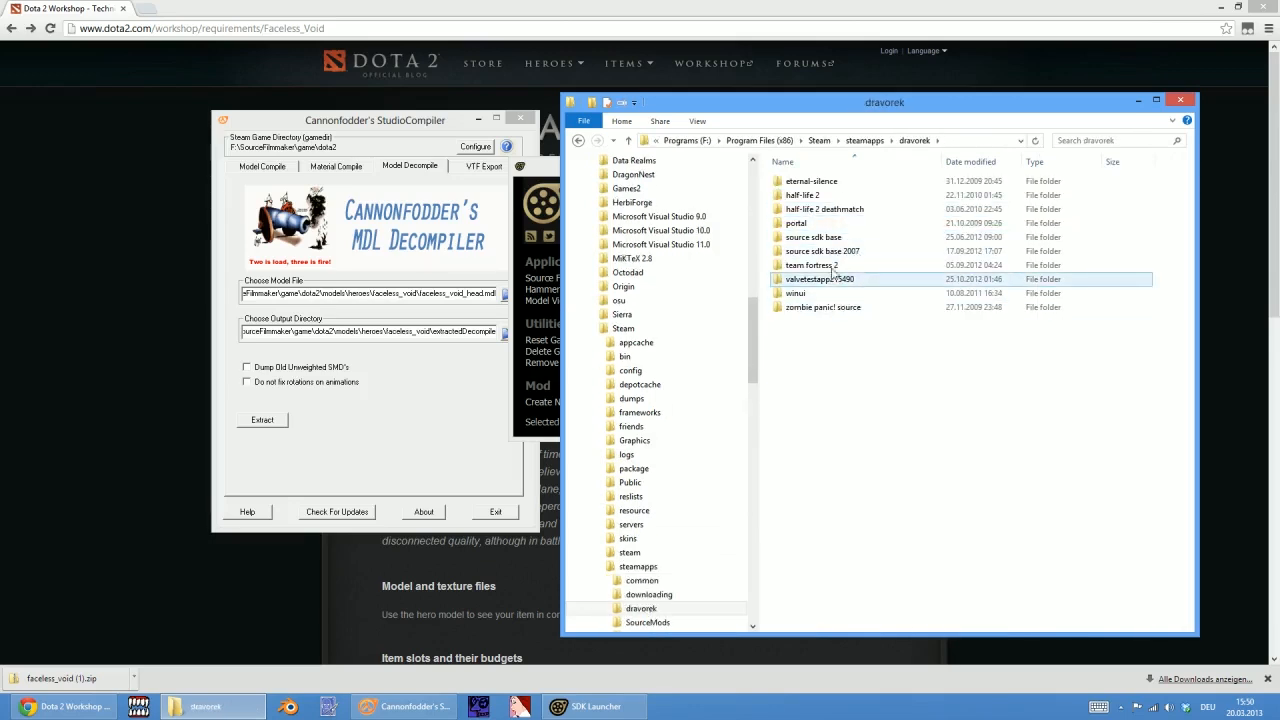
left_click(864, 140)
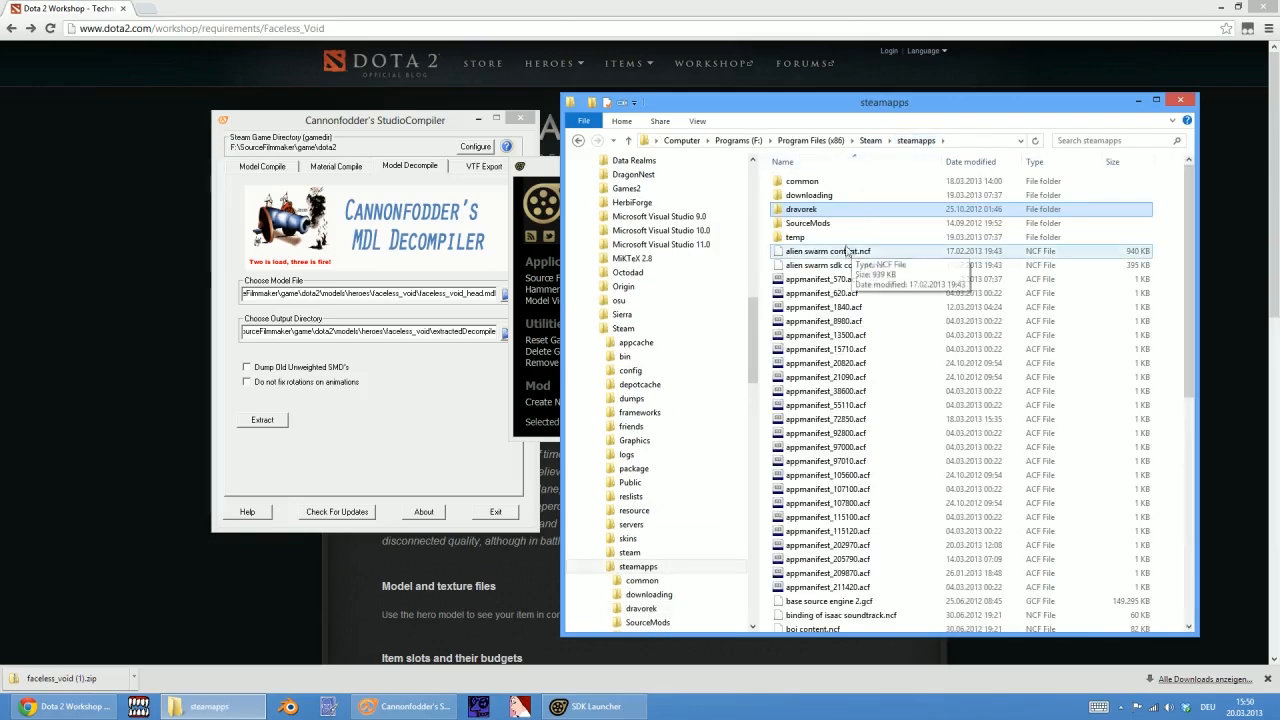
double_click(812, 186)
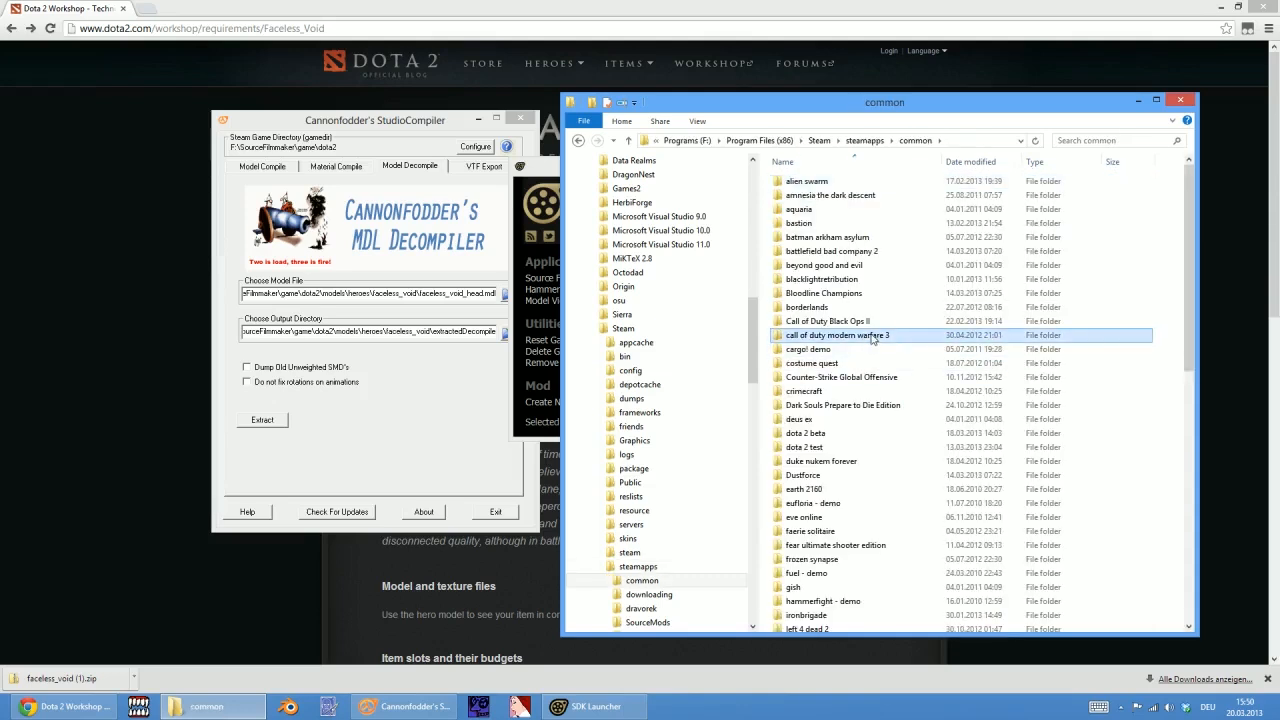
scroll(872, 338, "down", 10)
double_click(872, 338)
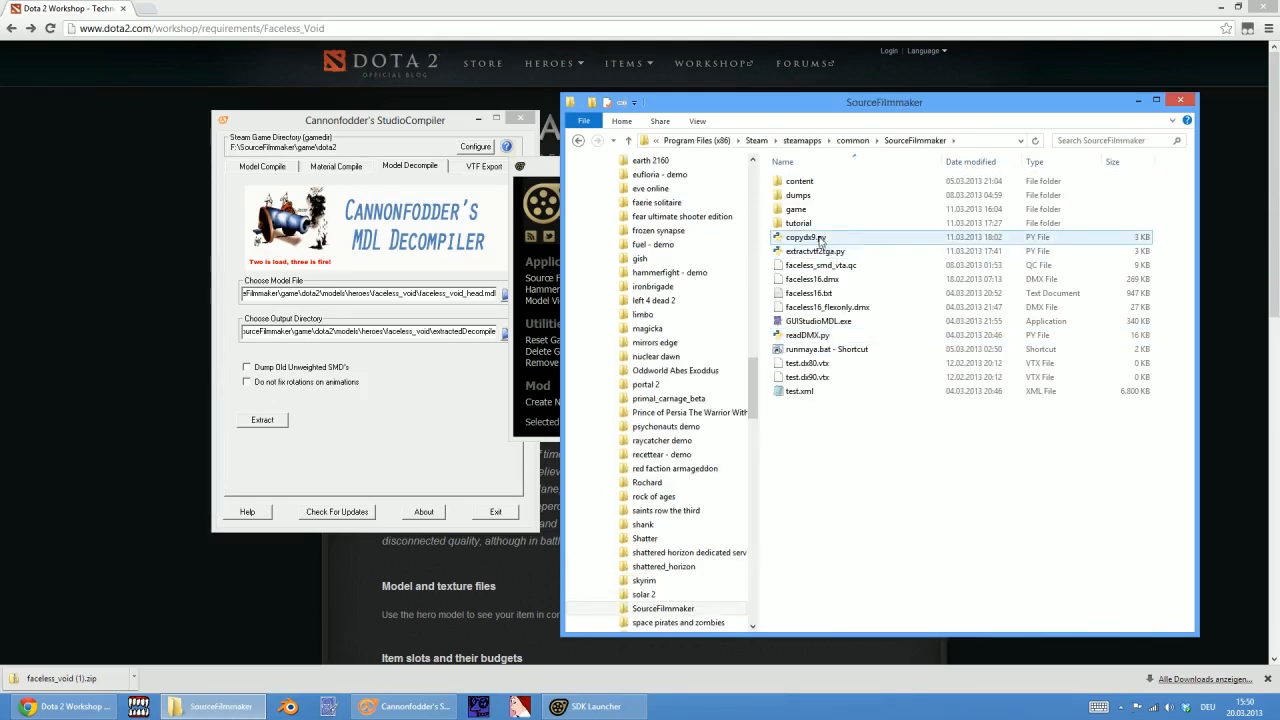
double_click(793, 210)
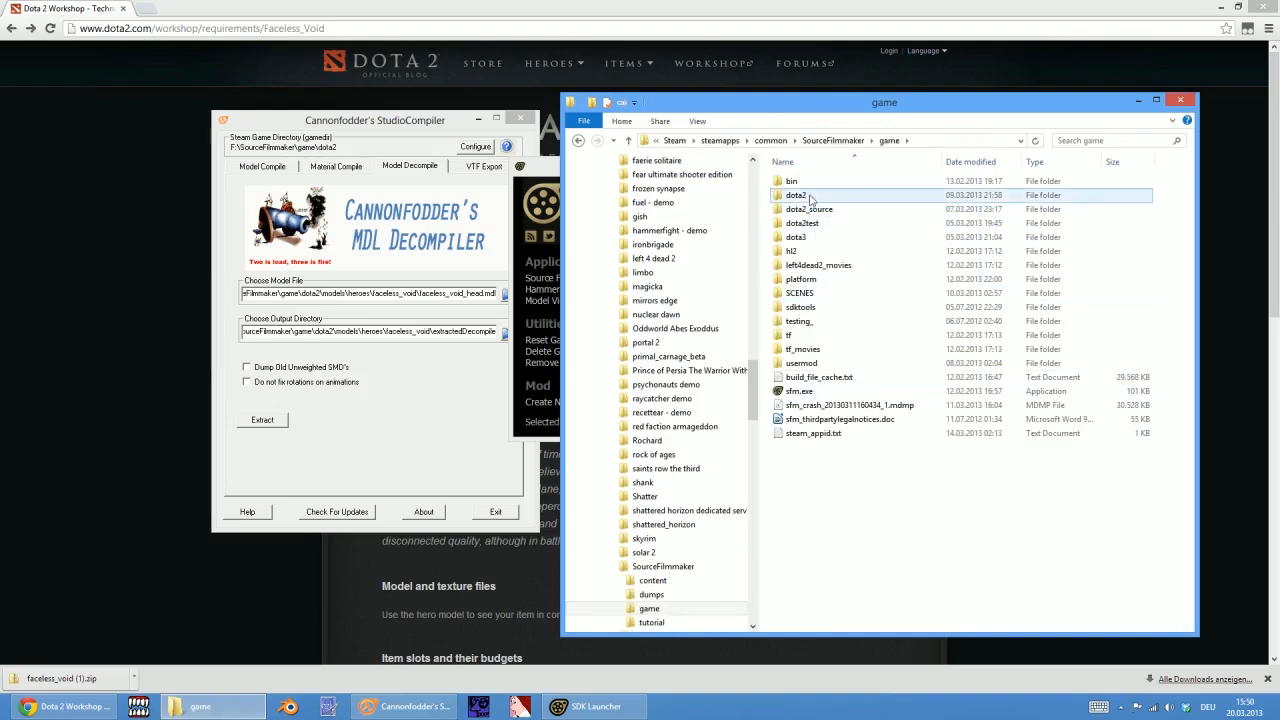
Place the file browser and SDK Launcher side by side, open the dota2 mod folder and view its gameinfo.txt
left_click(788, 200)
left_click_drag(807, 105, 916, 99)
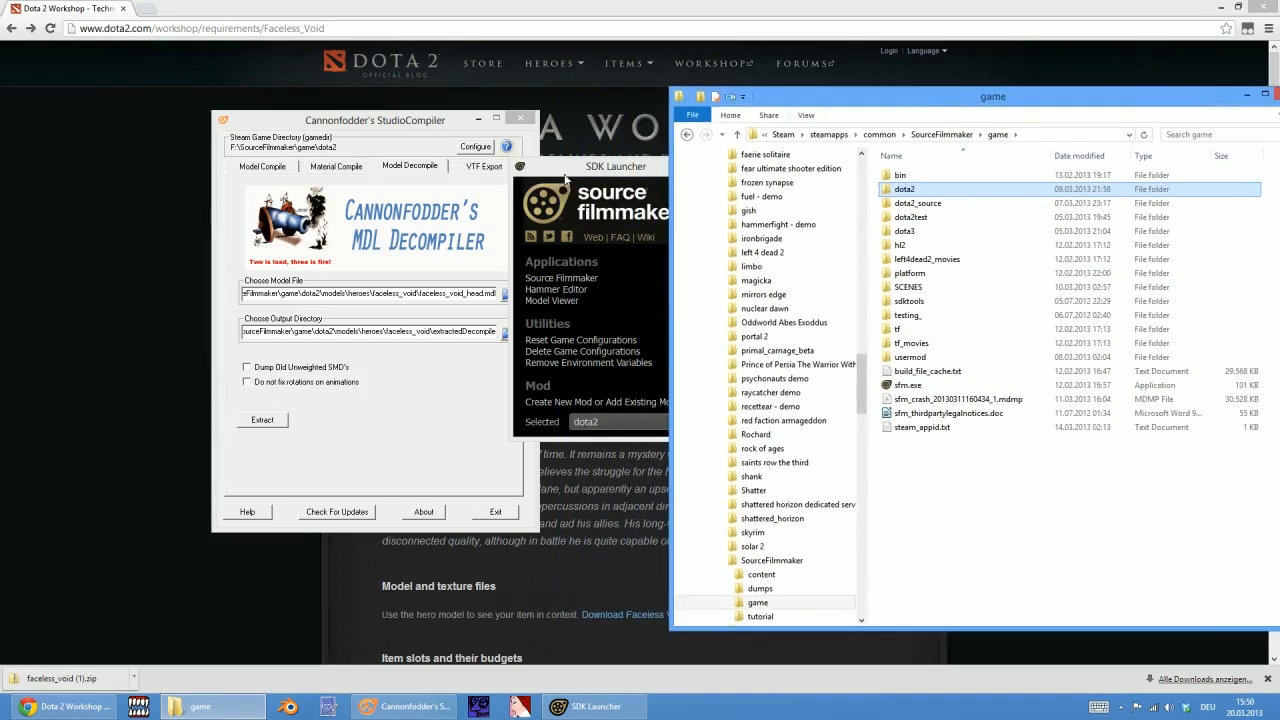
left_click_drag(566, 170, 470, 128)
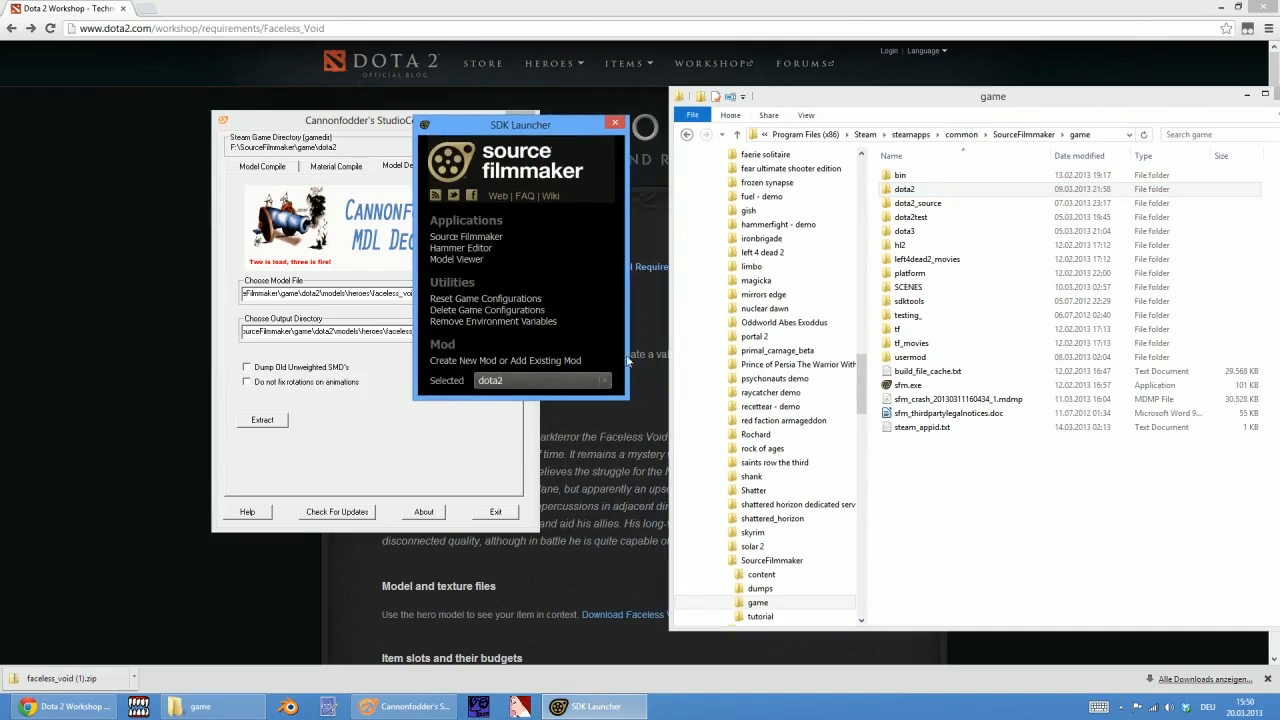
left_click(912, 203)
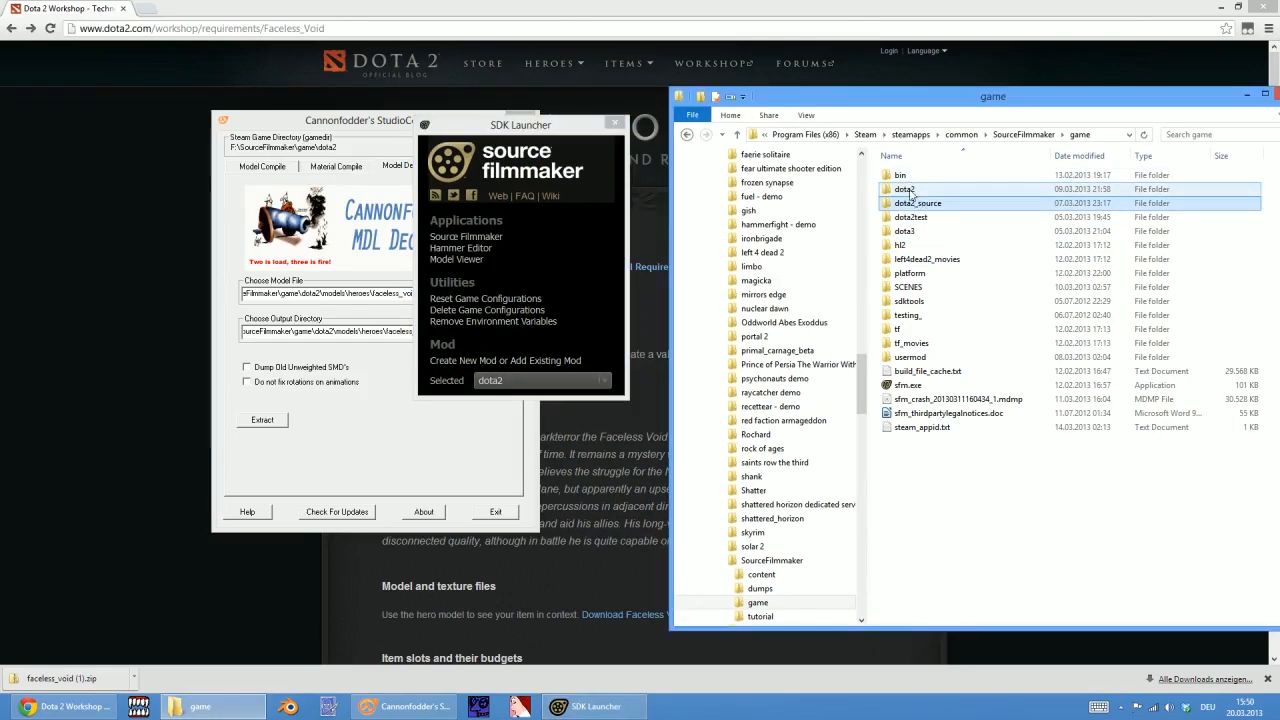
double_click(907, 190)
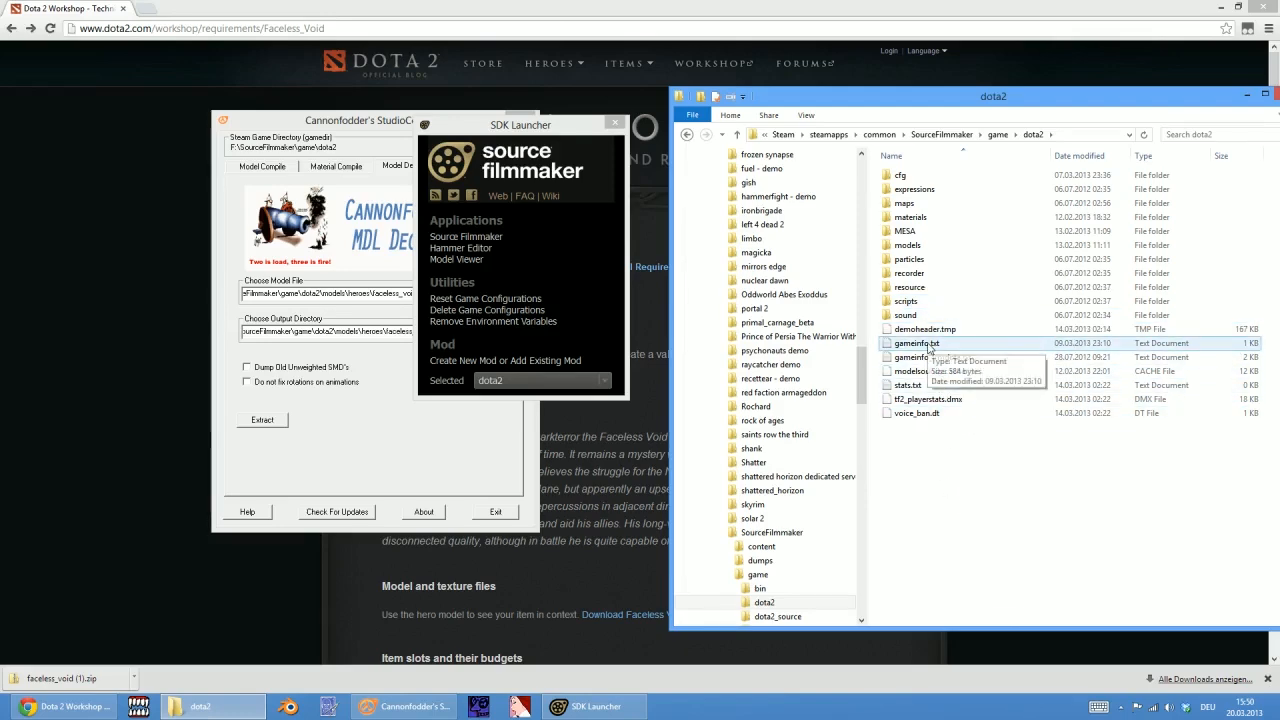
double_click(918, 343)
left_click(1104, 112)
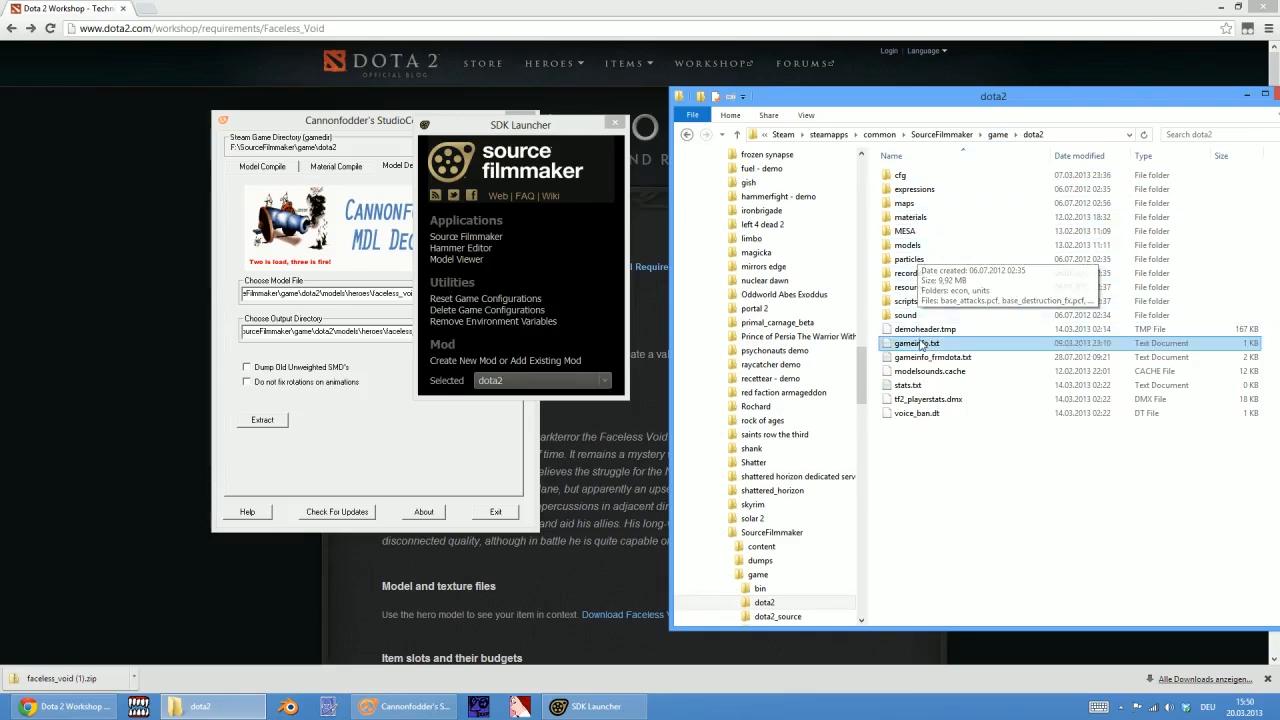
Launch the Model Viewer for the dota2 mod and load faceless_void_head.mdl from models\heroes\faceless_void through its Steam model browser
left_click(456, 267)
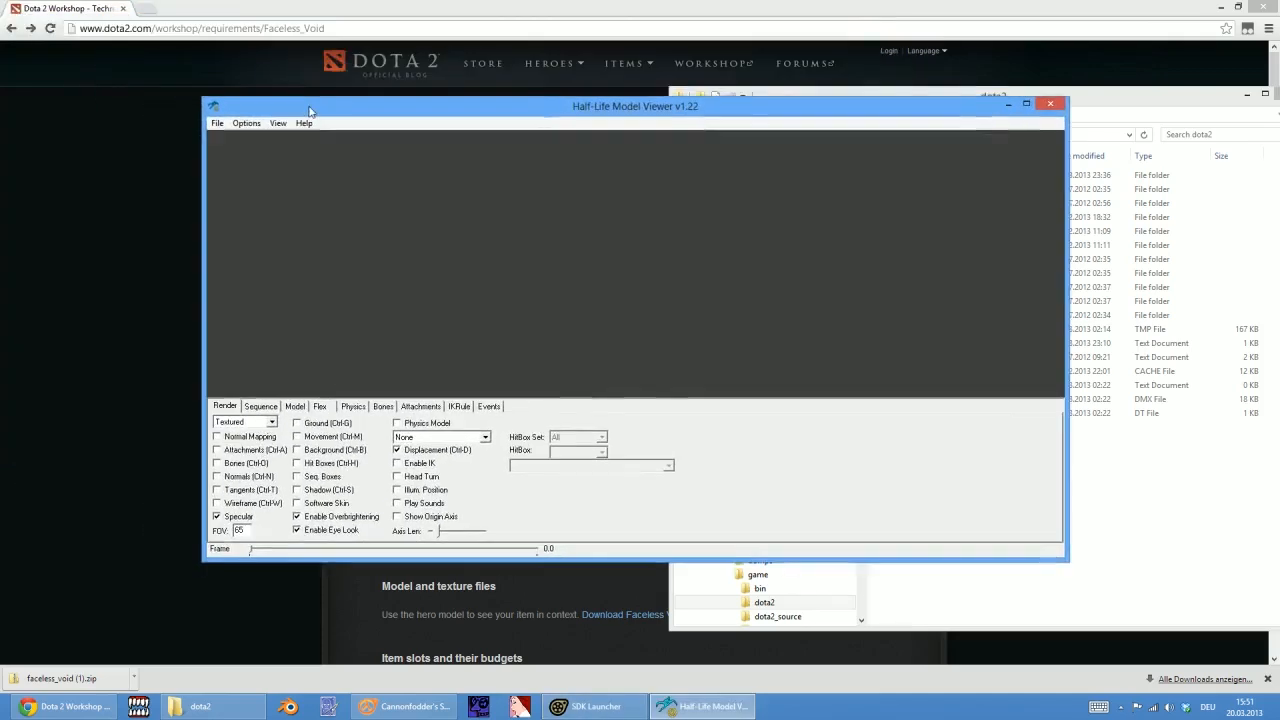
left_click(218, 123)
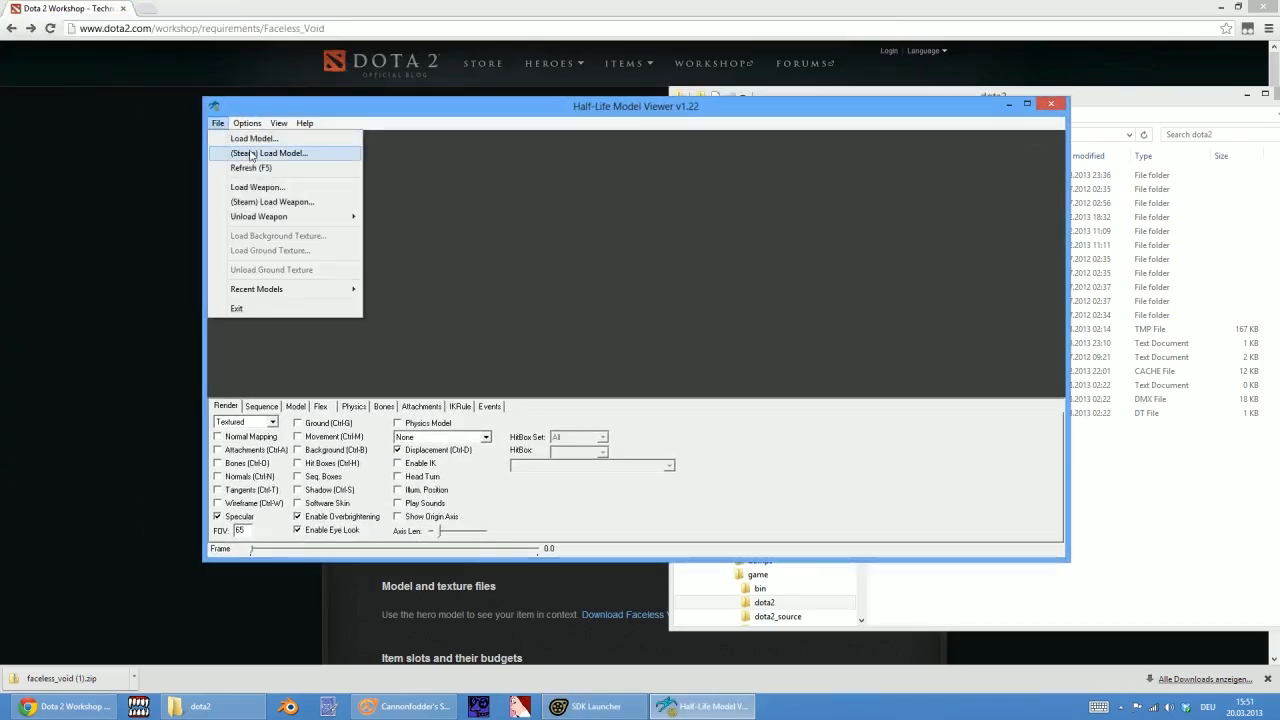
left_click(266, 153)
left_click(506, 289)
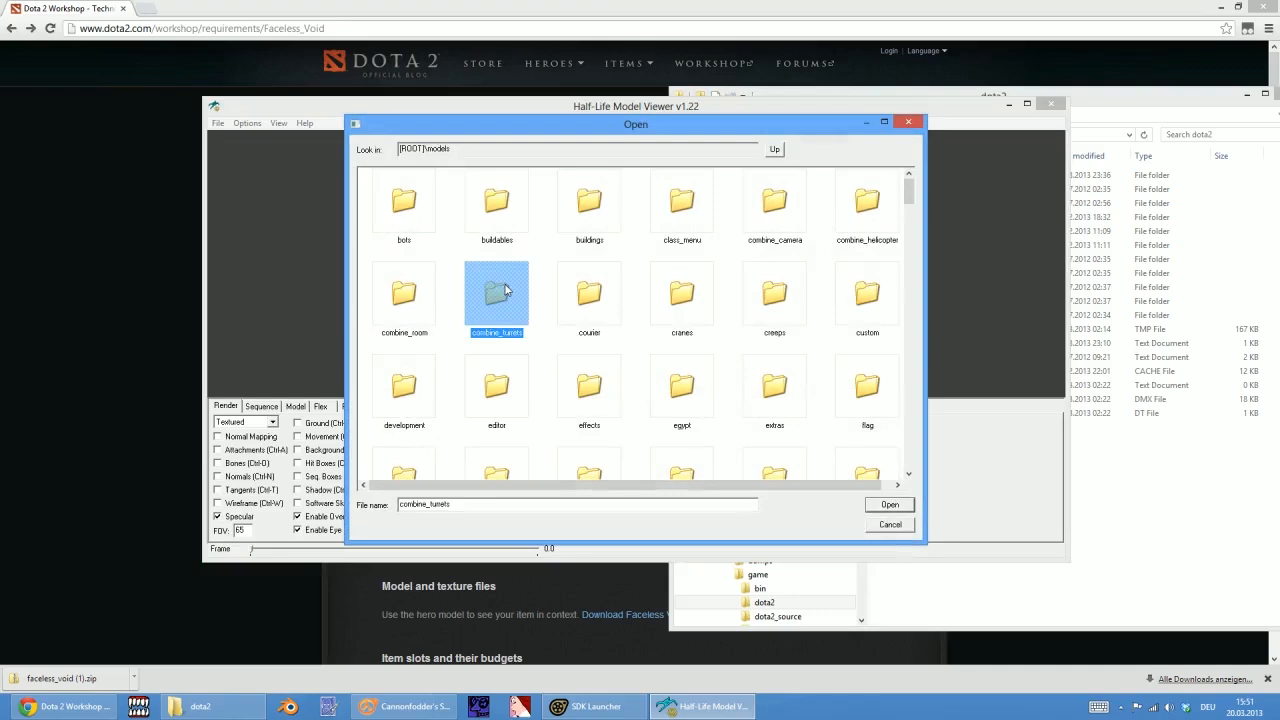
key("h")
double_click(500, 468)
key("f")
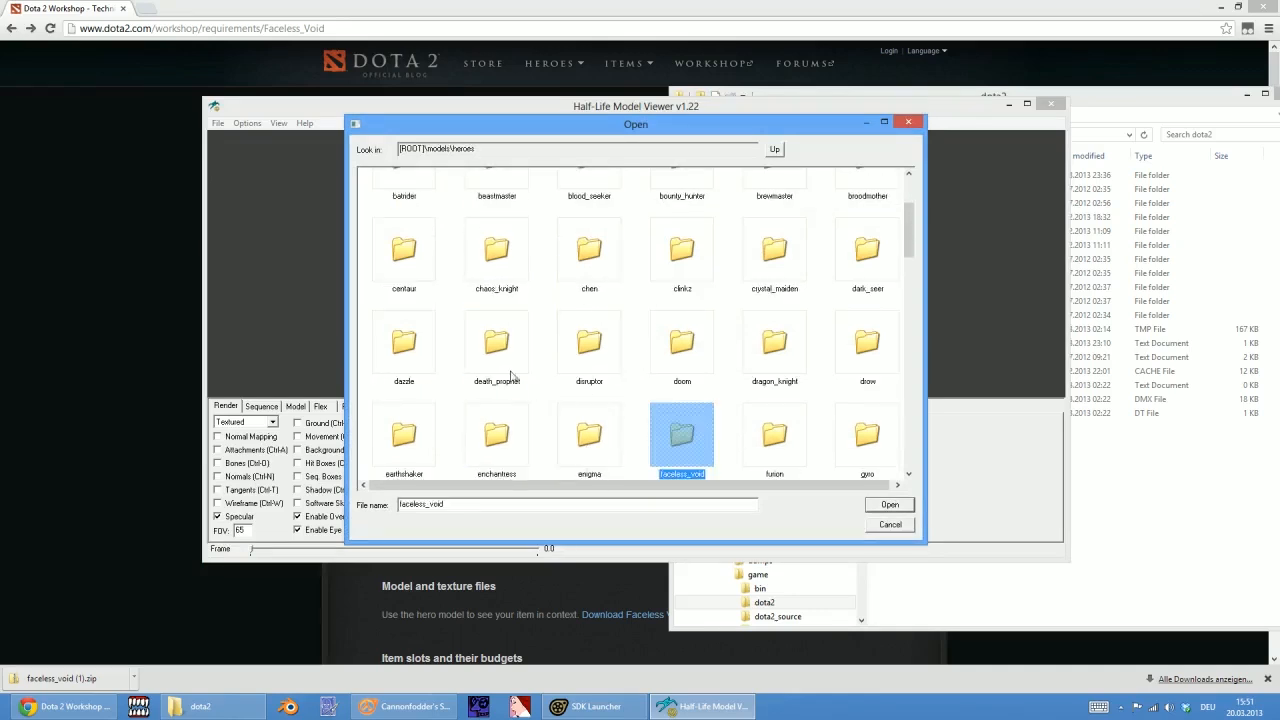
double_click(689, 441)
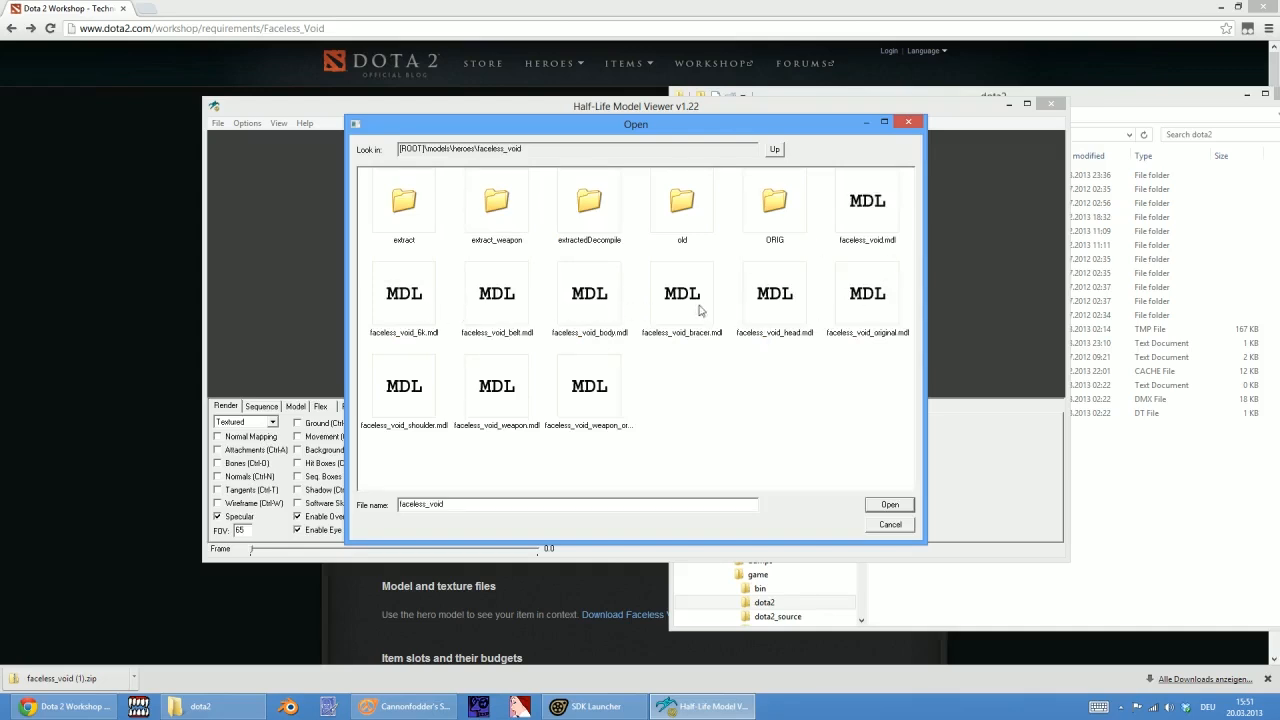
left_click(768, 300)
left_click(900, 508)
Examine the loaded head model, also at full-screen size, and check its sequence settings
right_click_drag(720, 287, 734, 340)
left_click_drag(765, 312, 798, 321)
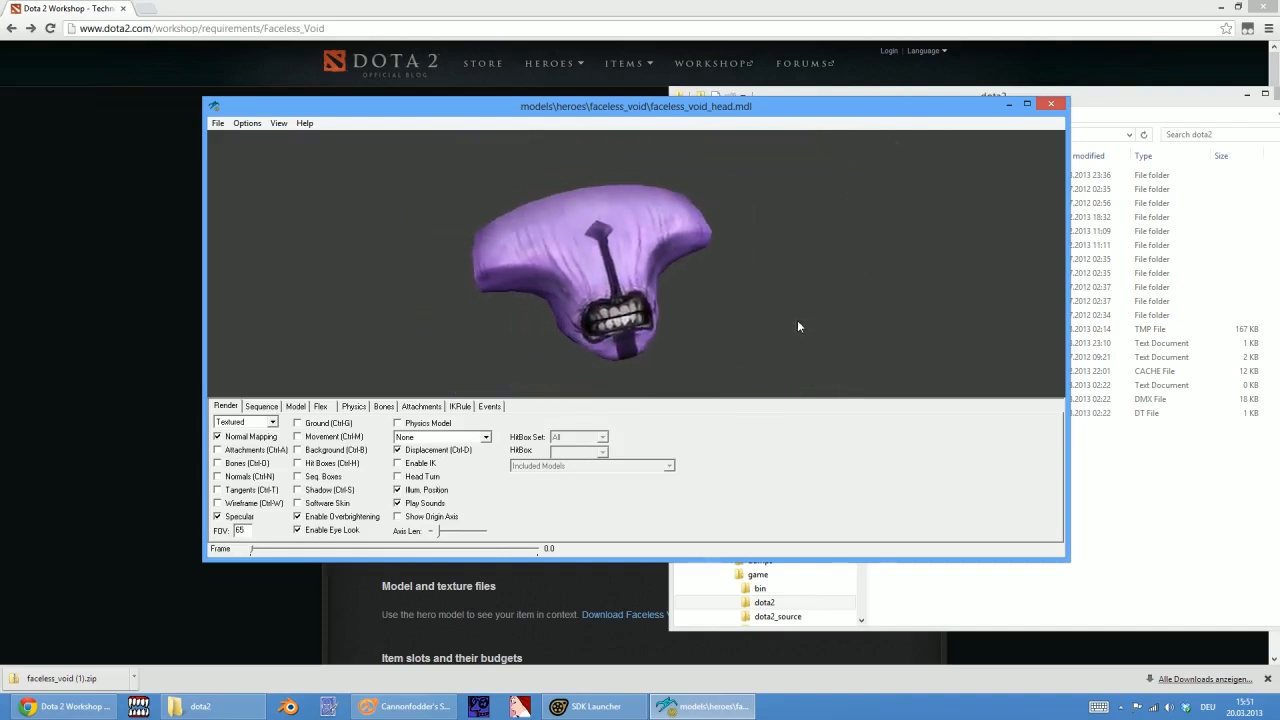
key("super+Up")
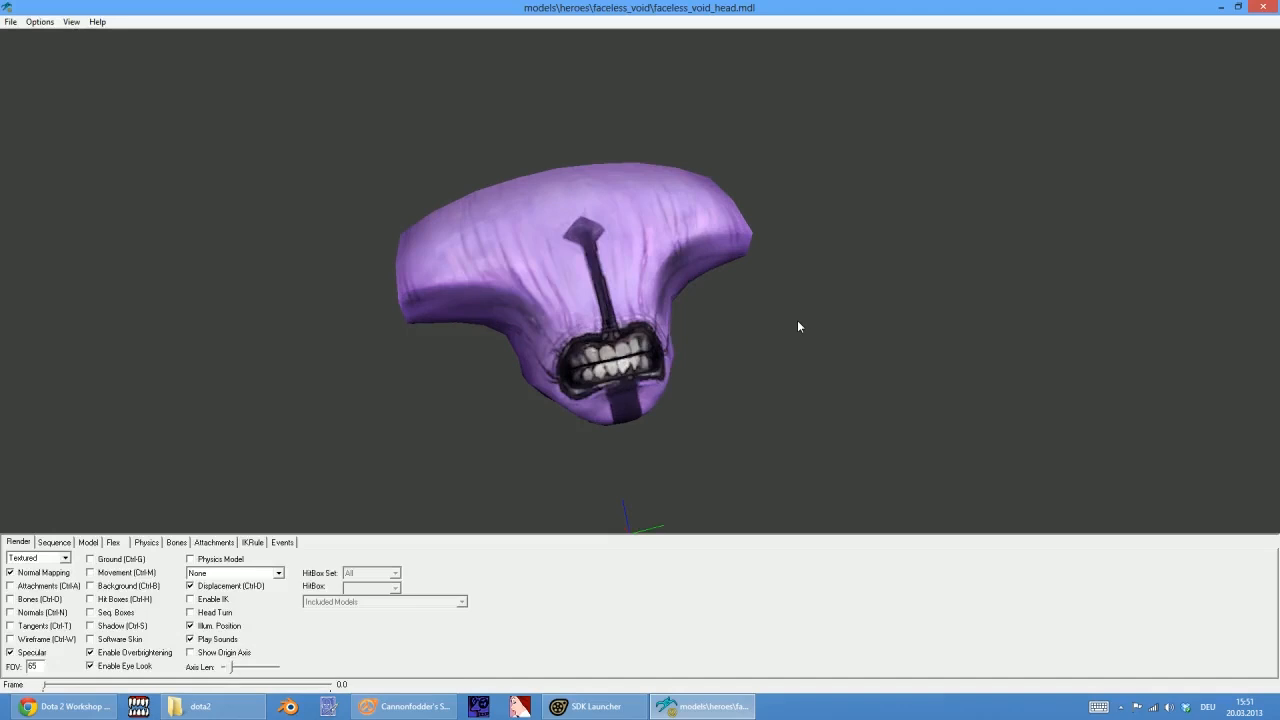
key("super+Down")
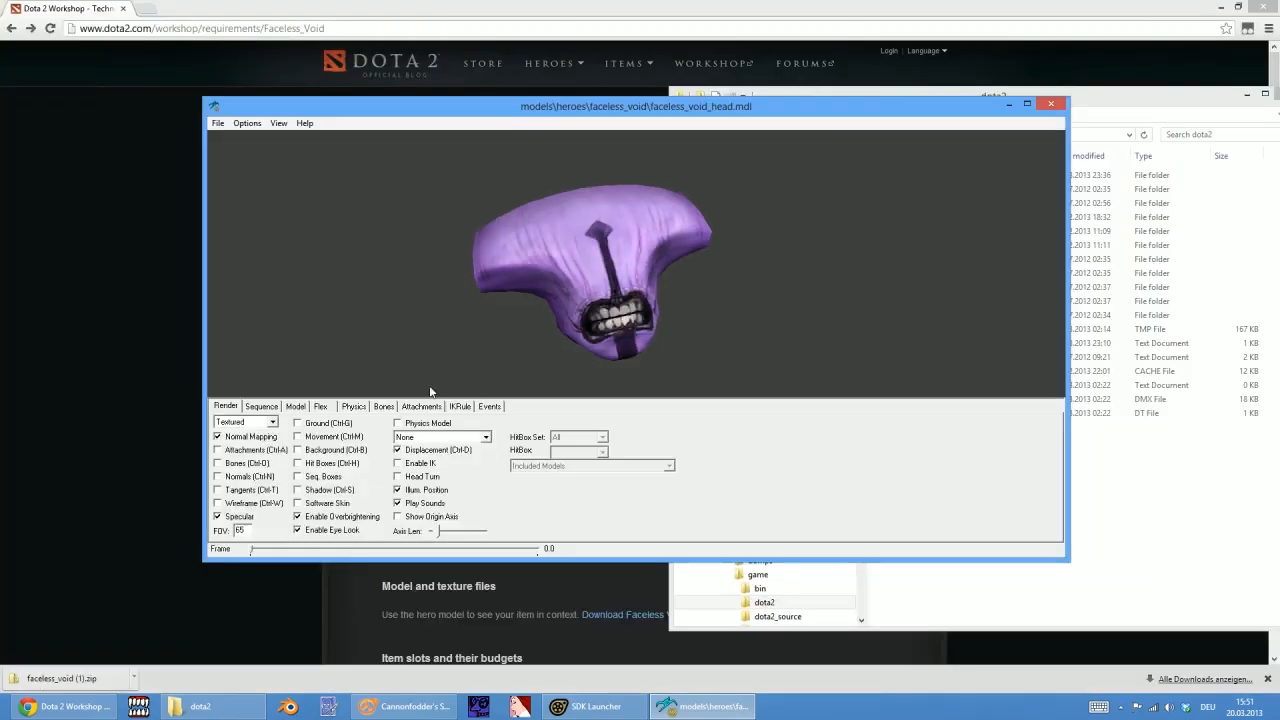
left_click(263, 406)
left_click(270, 425)
left_click(270, 432)
Turn on the bone display and examine the head model's bones from near and far
left_click(226, 407)
left_click(256, 408)
left_click(232, 408)
left_click(217, 464)
right_click_drag(560, 355, 563, 425)
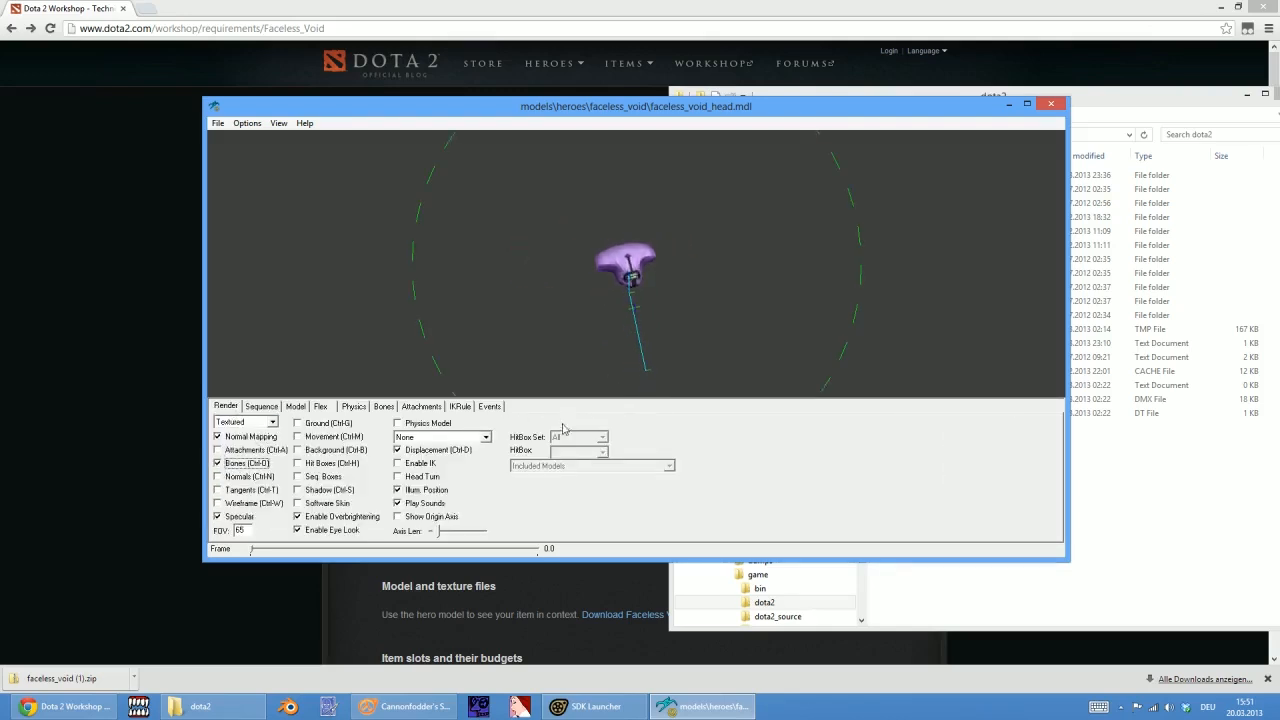
left_click_drag(678, 325, 657, 321)
right_click_drag(657, 321, 643, 204)
right_click_drag(642, 350, 637, 269)
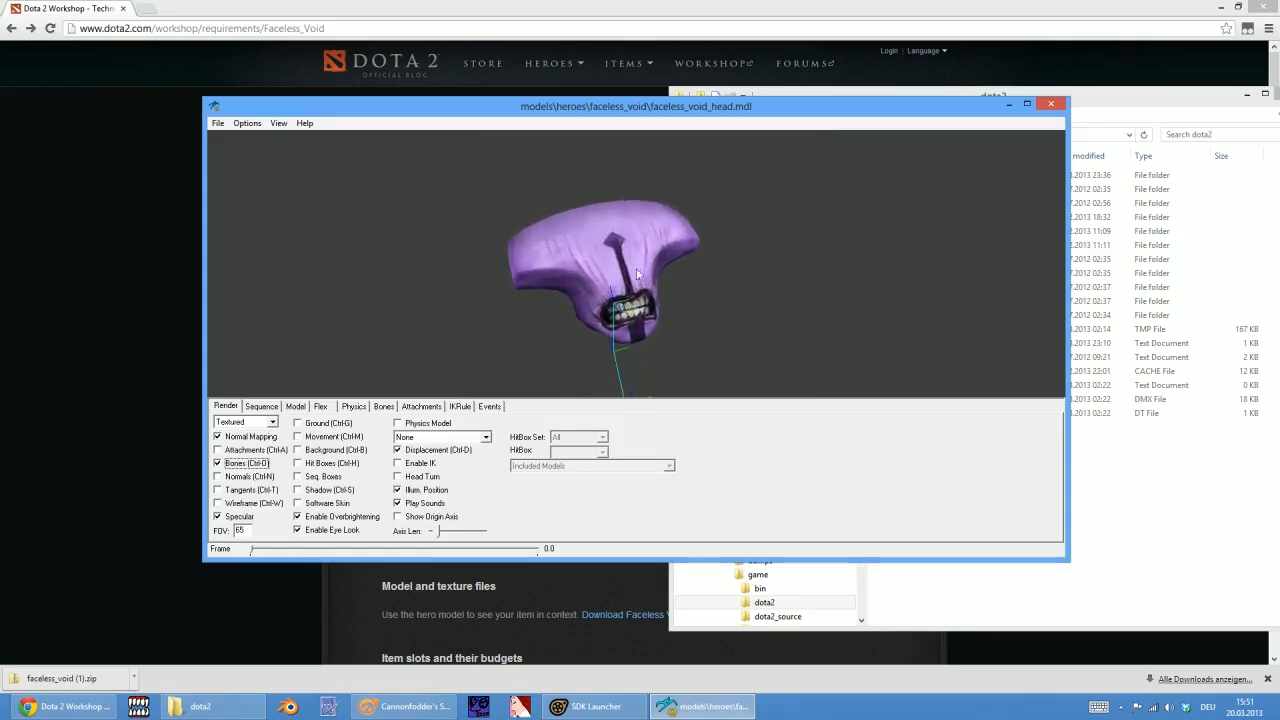
Set the phonemeFV flex to its maximum and turn off the bone display
left_click(218, 123)
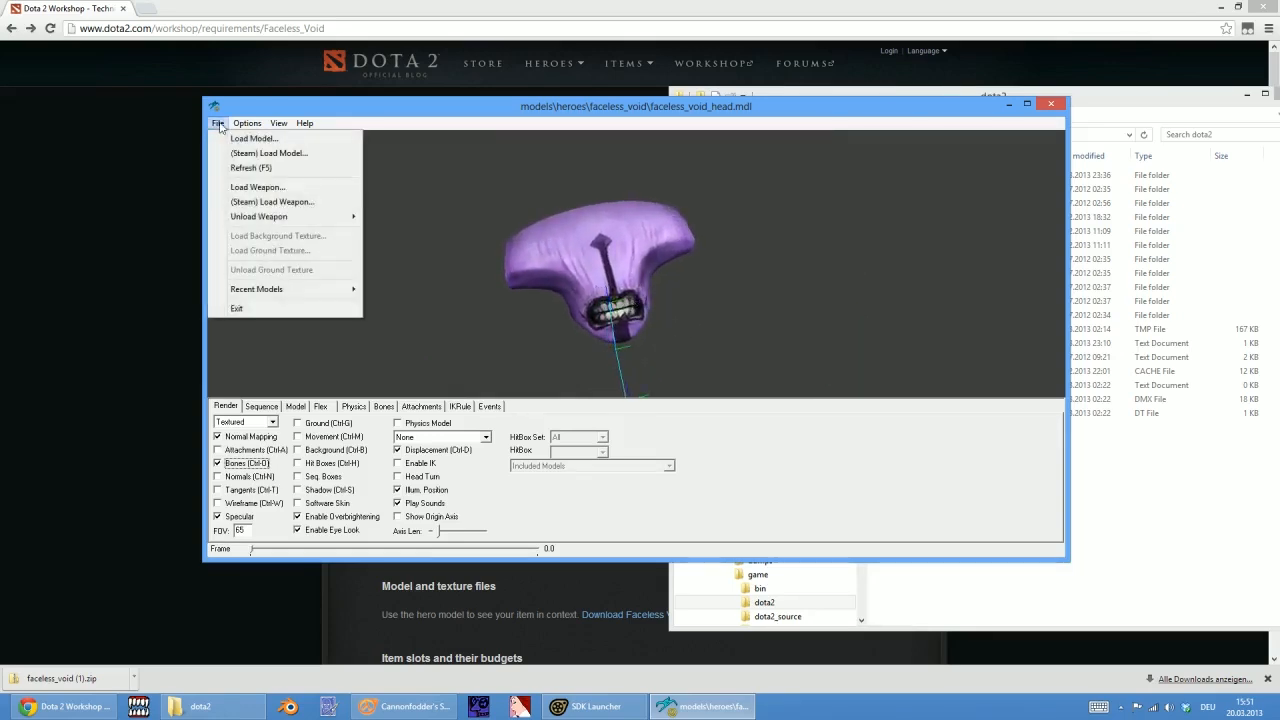
left_click(218, 123)
left_click(321, 407)
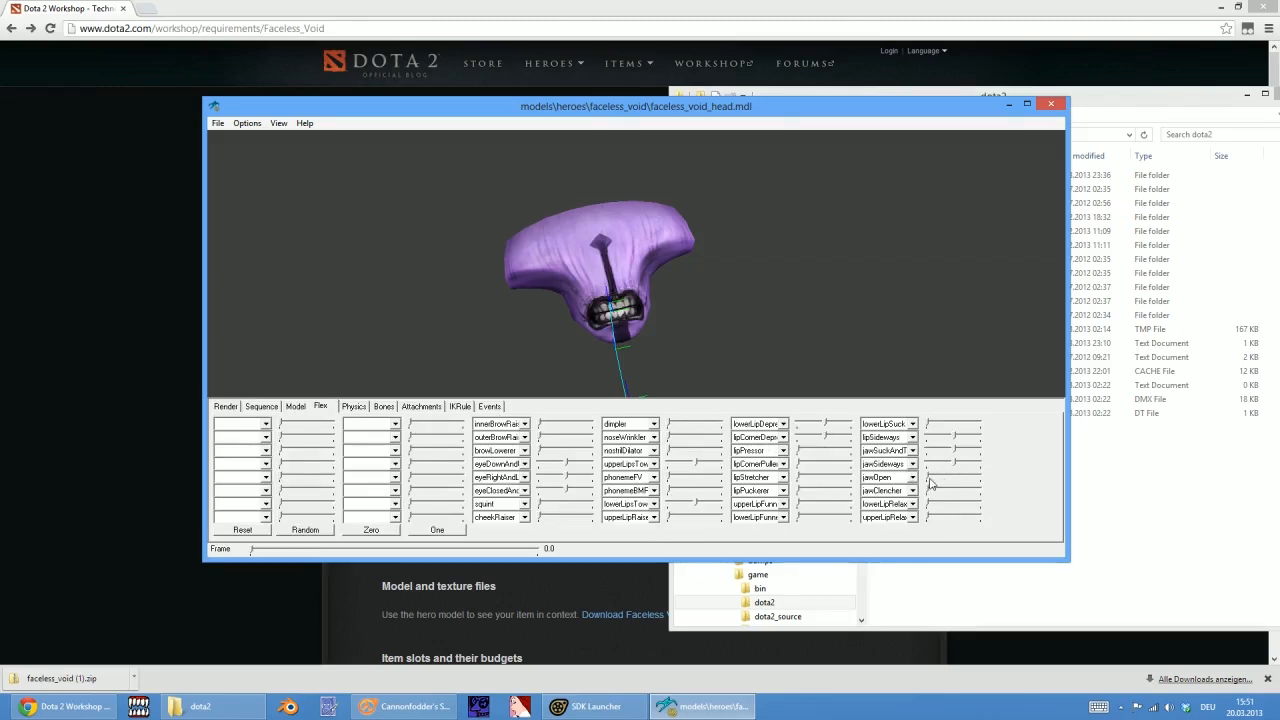
mouse_move(928, 481)
left_mouse_down()
mouse_move(944, 480)
mouse_move(924, 479)
left_mouse_up()
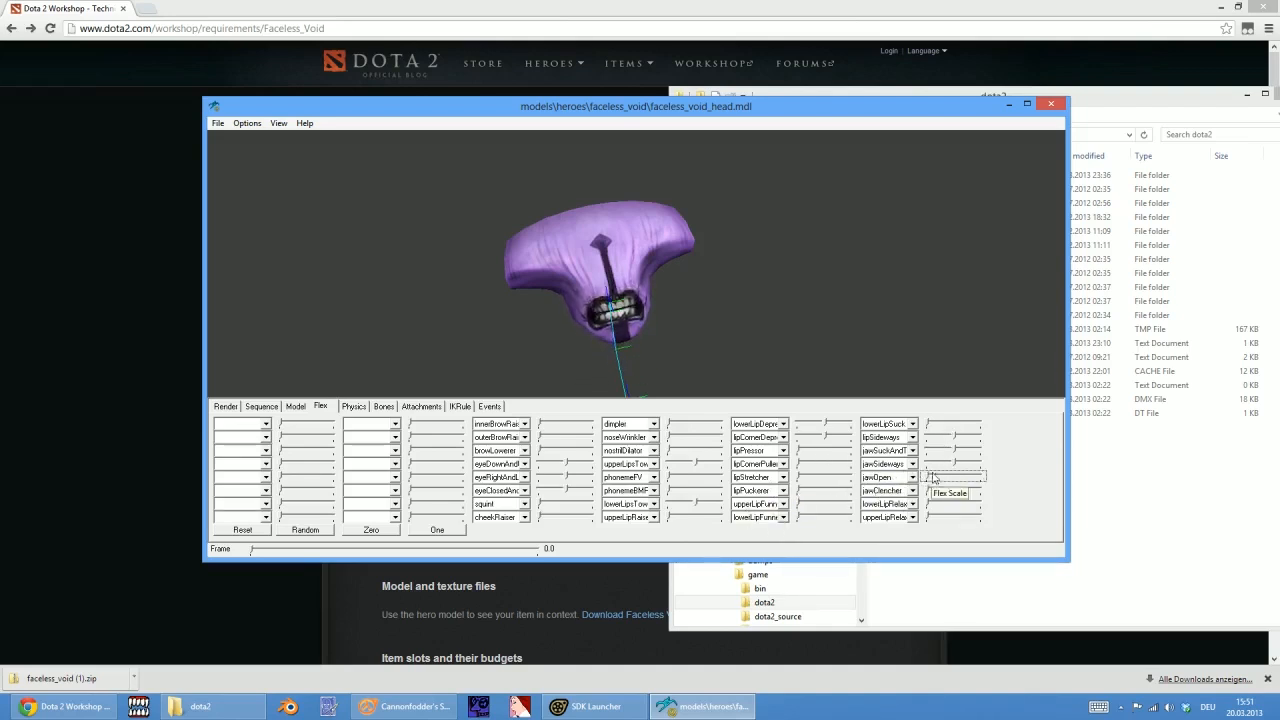
left_click_drag(672, 483, 748, 478)
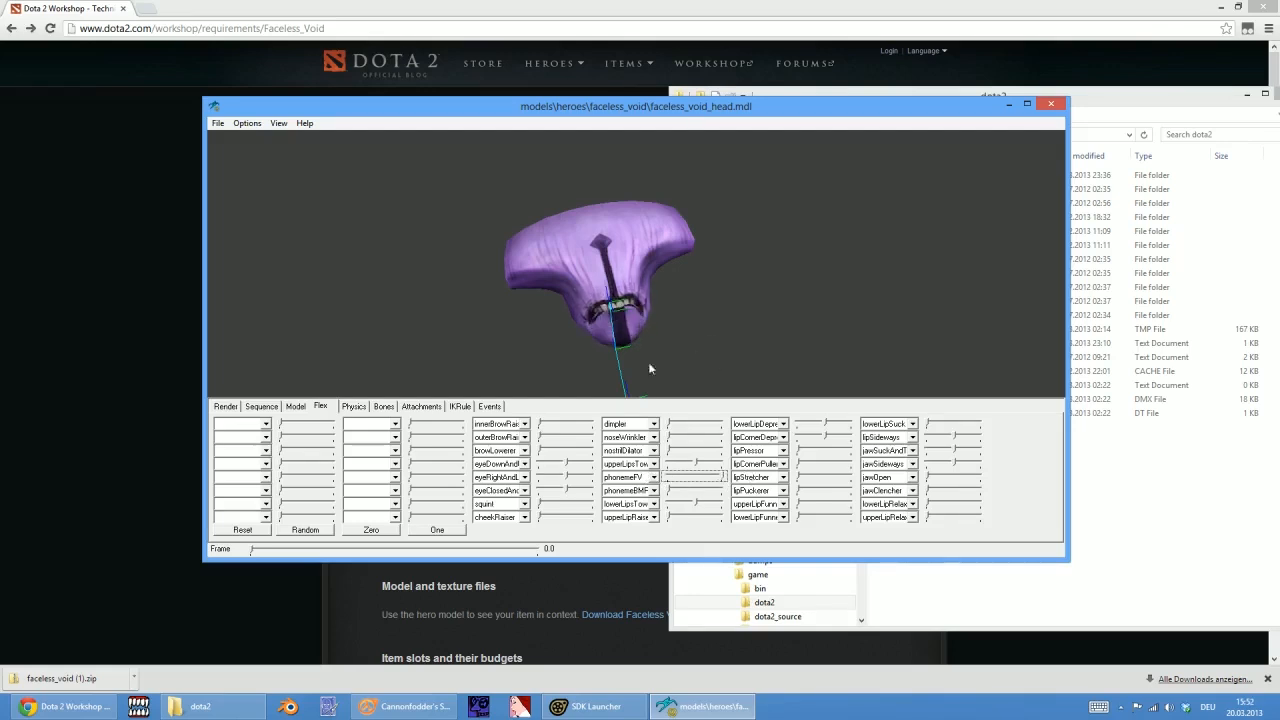
left_click(229, 406)
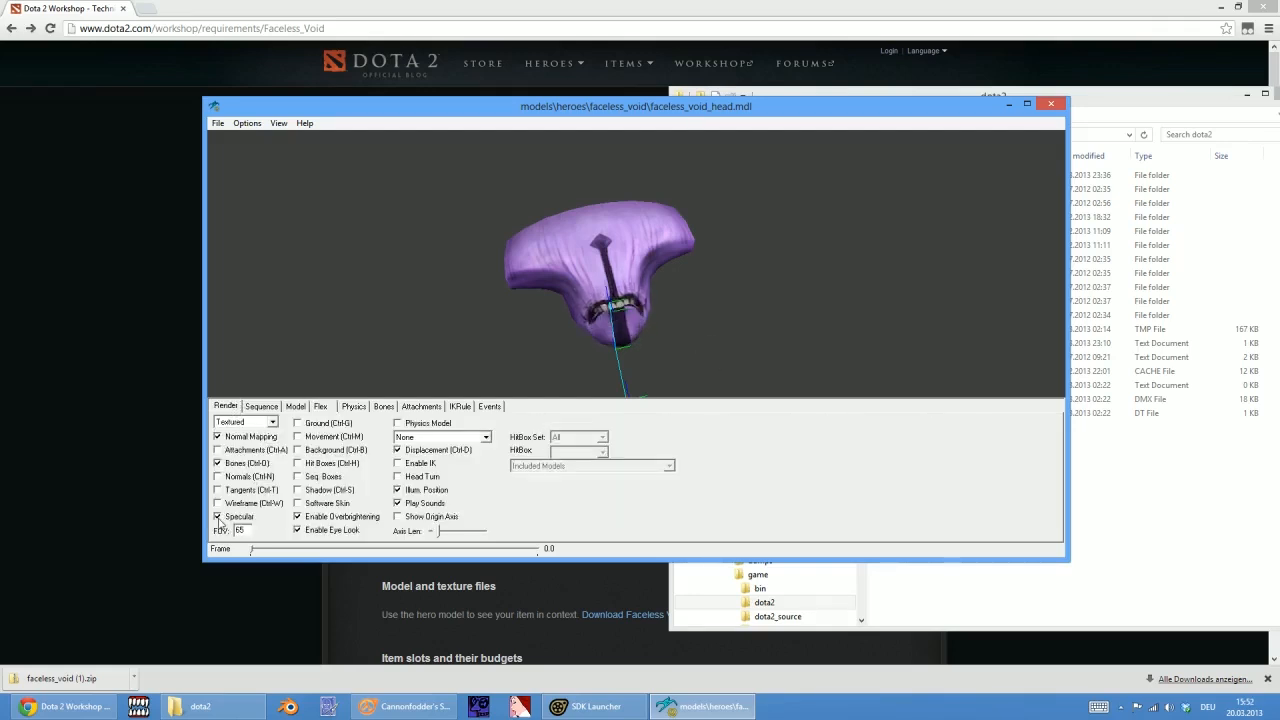
left_click(218, 463)
Return the phonemeFV flex to its minimum and set the jawOpen flex to its maximum
left_click(320, 406)
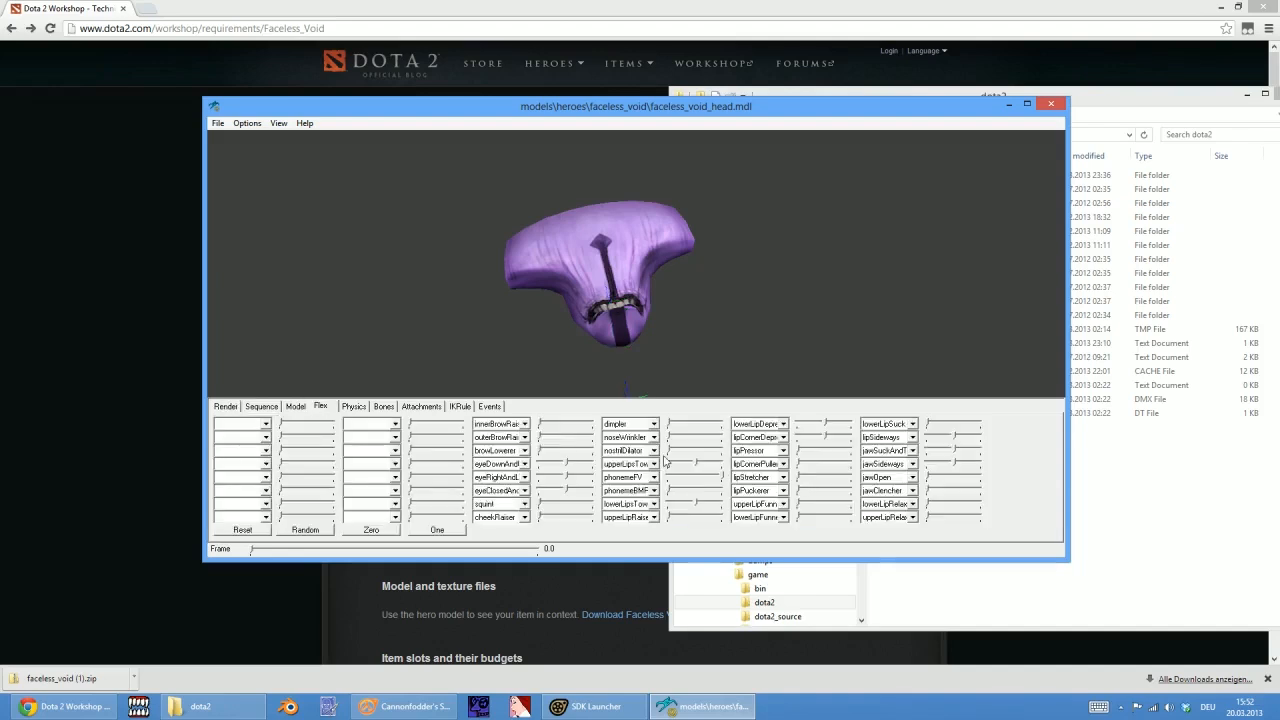
left_click_drag(722, 478, 645, 479)
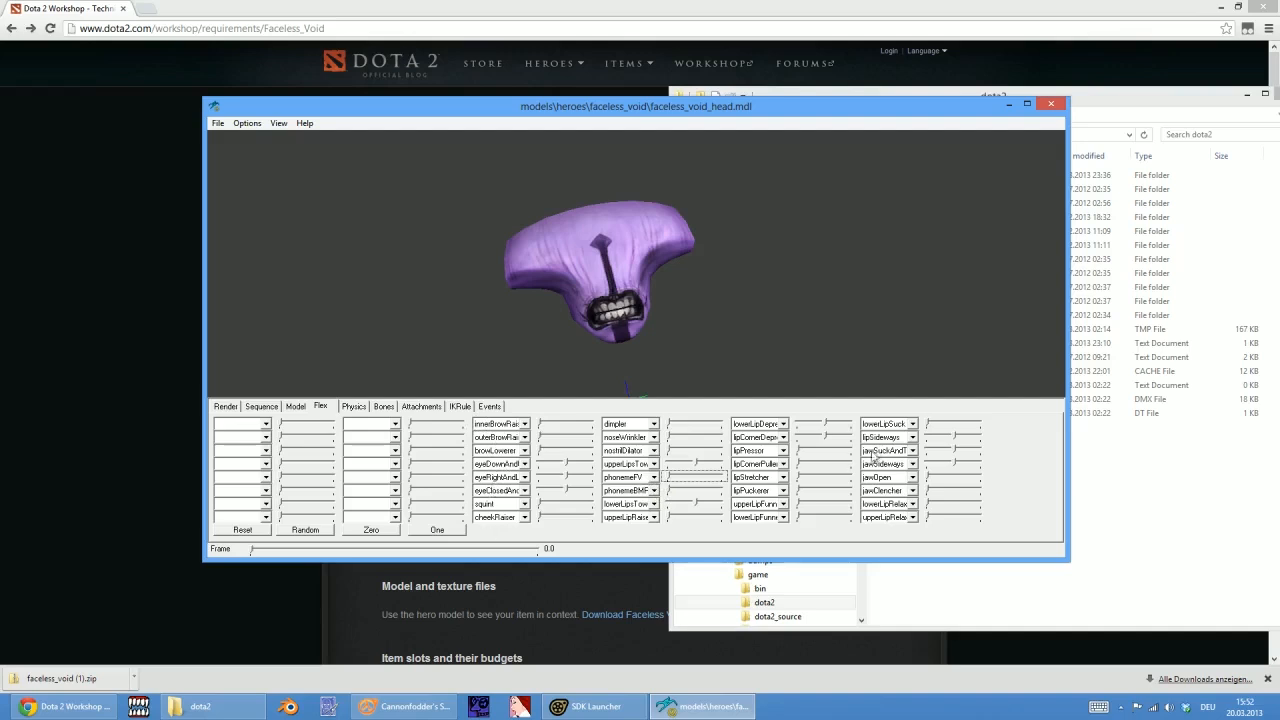
left_click_drag(927, 477, 1003, 481)
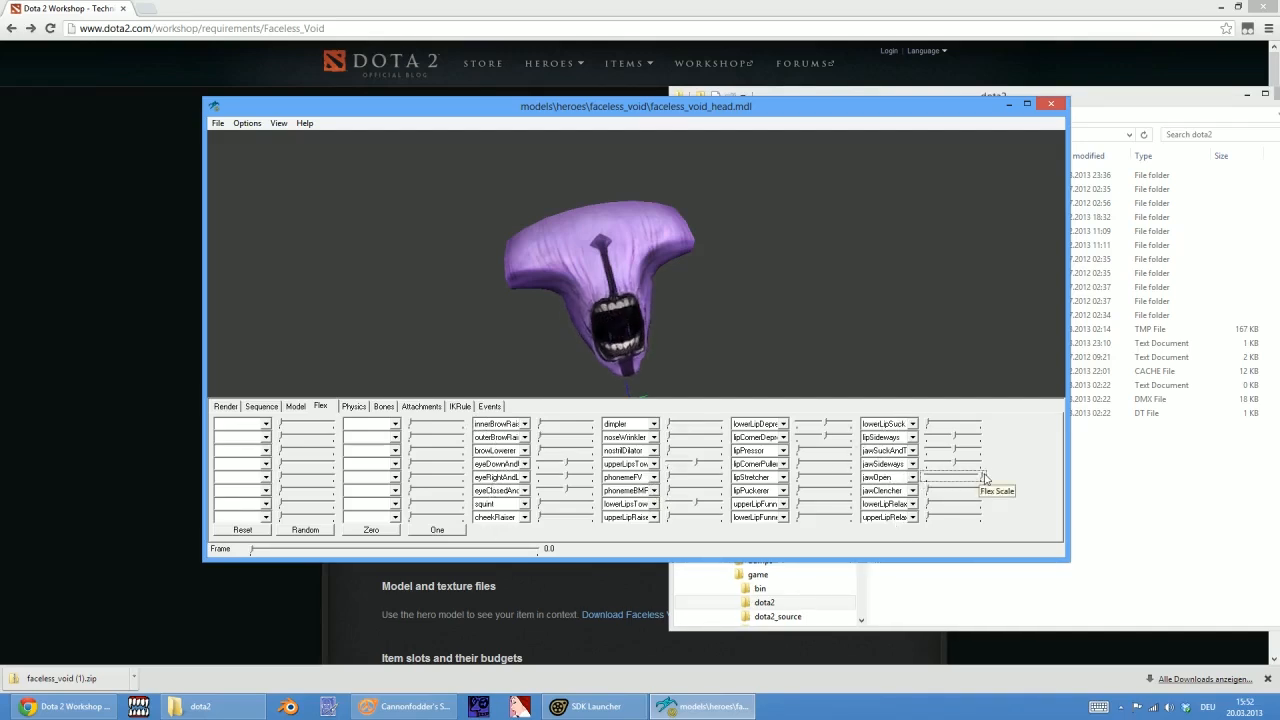
Return the jawOpen flex to its minimum, try several random flex combinations on the head and reset all flexes
left_click_drag(981, 478, 927, 487)
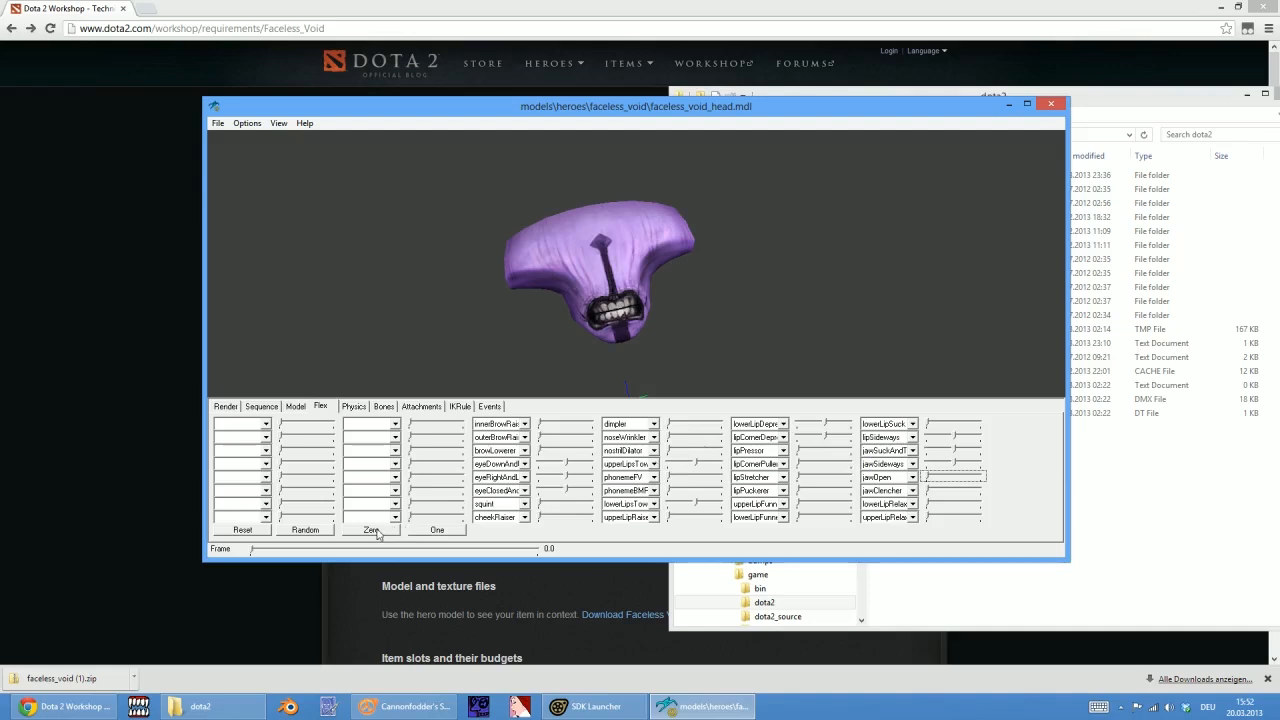
left_click(303, 530)
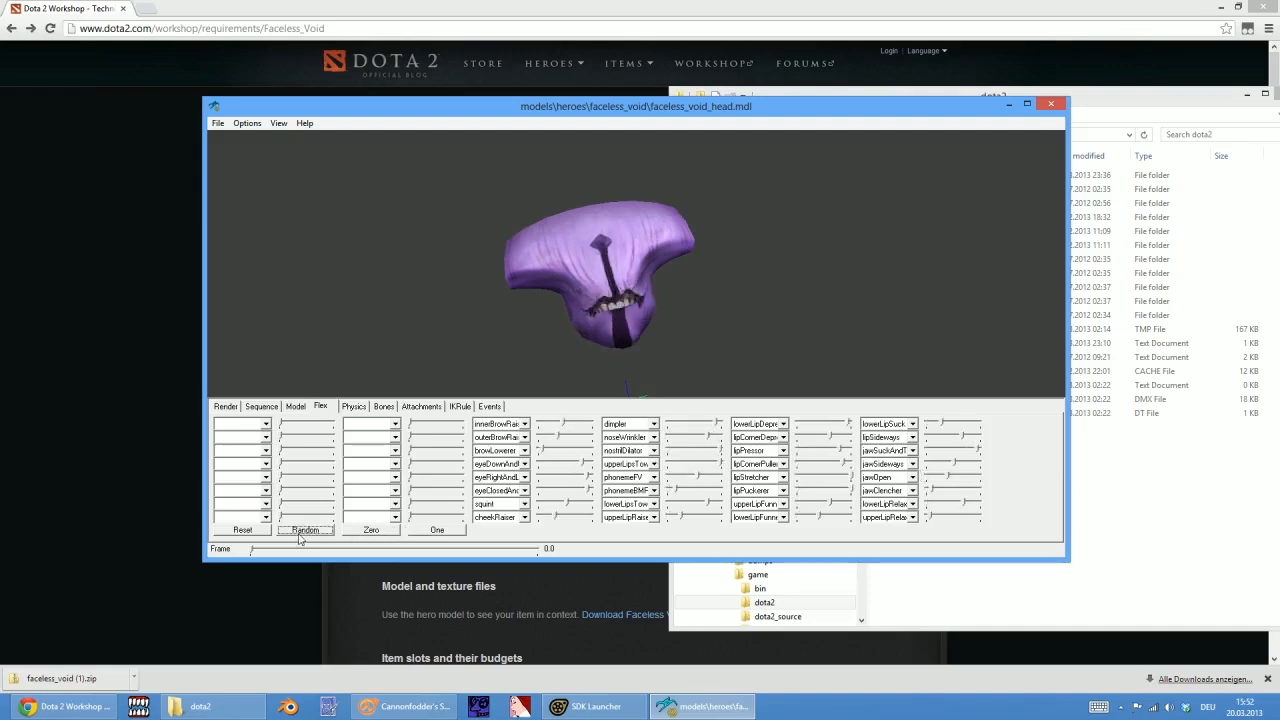
left_click(301, 536)
left_click(308, 536)
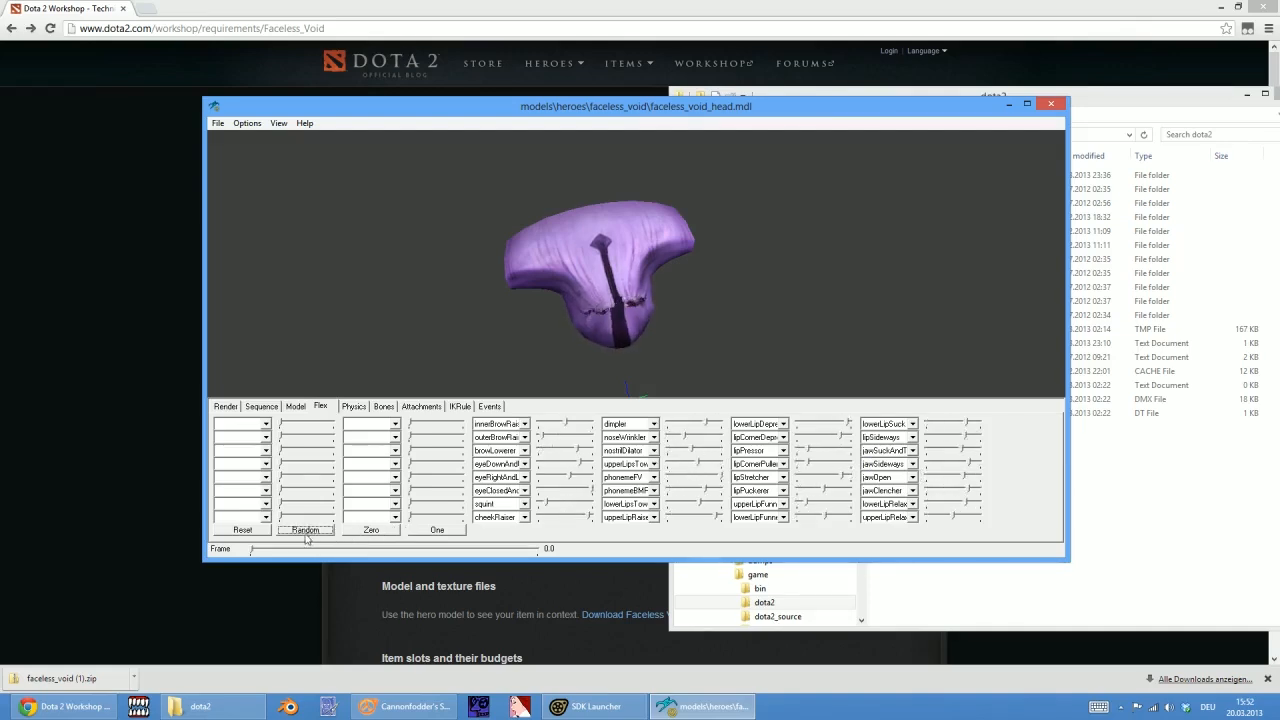
left_click(249, 533)
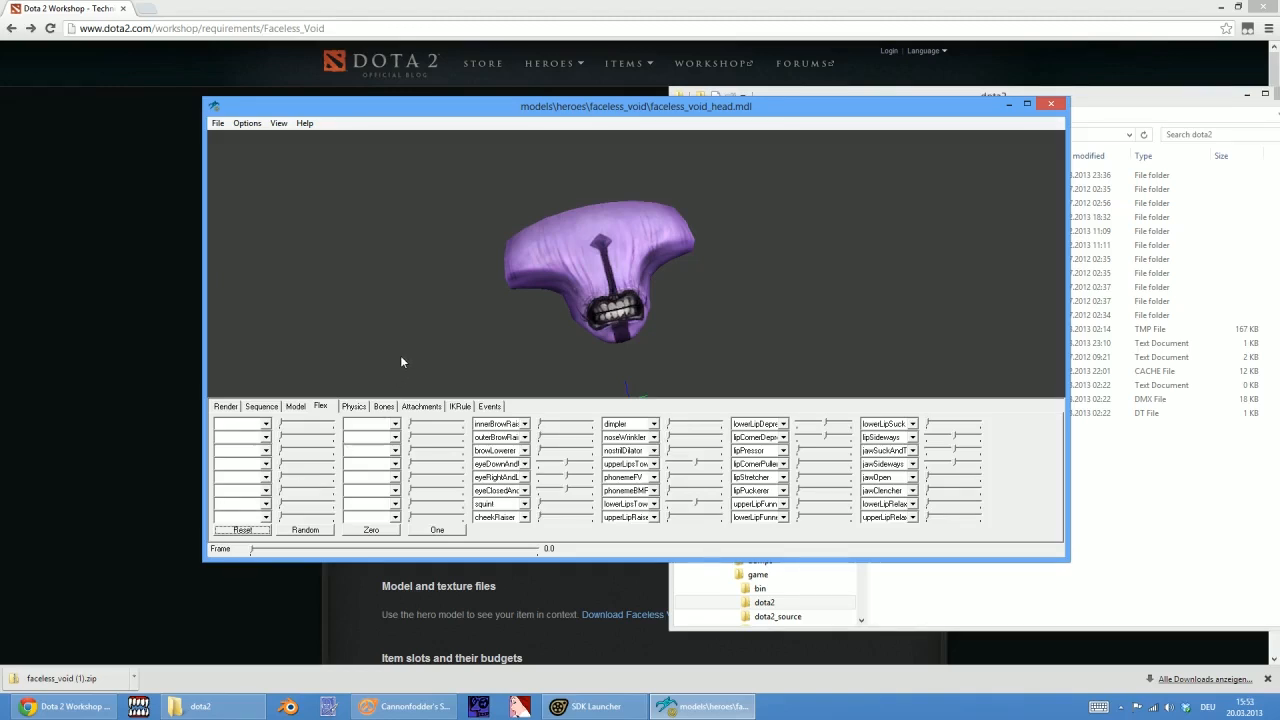
Leave the model viewer, bring up the dota2 folder, and launch Blender, dismissing its splash screen
left_click(562, 93)
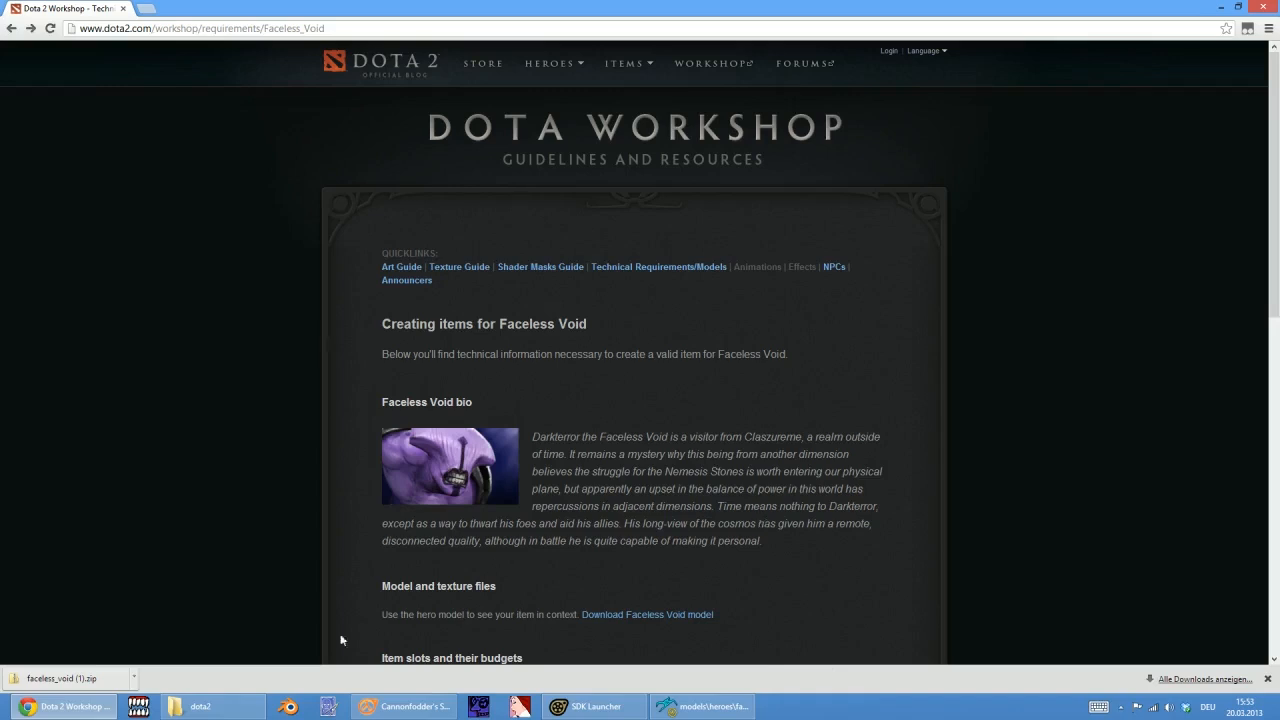
left_click(200, 706)
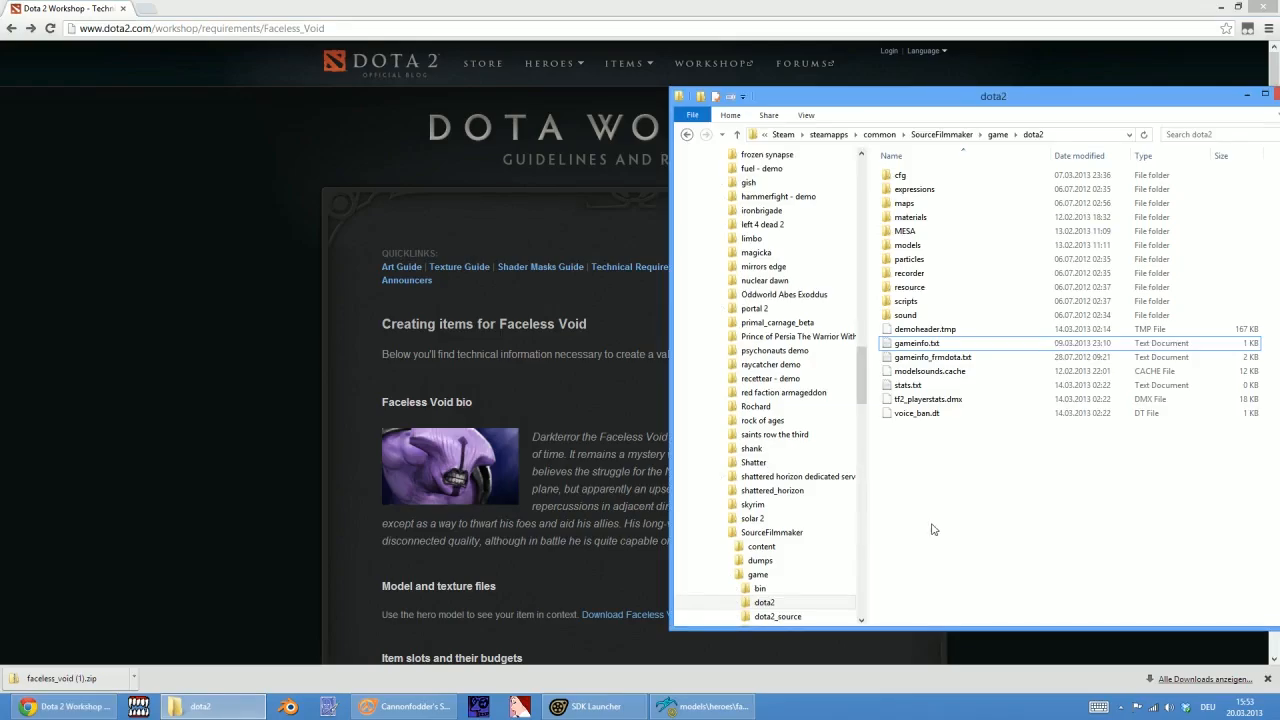
left_click(287, 706)
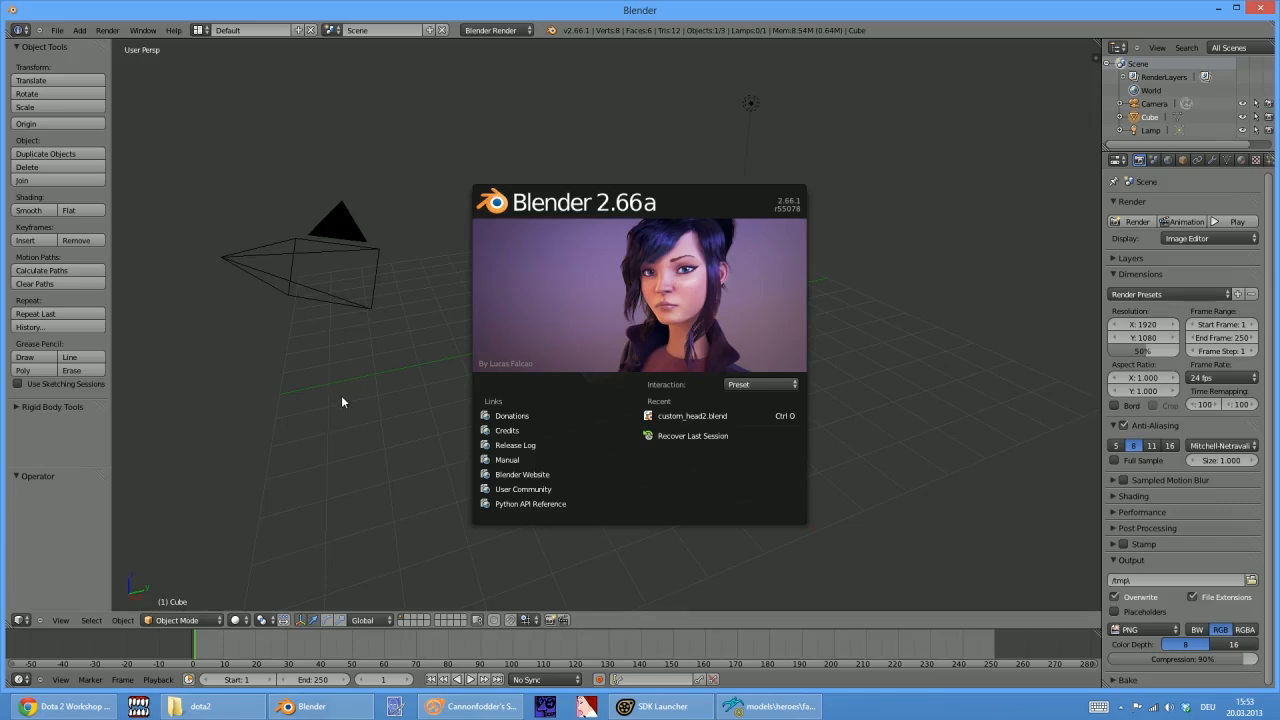
left_click(345, 399)
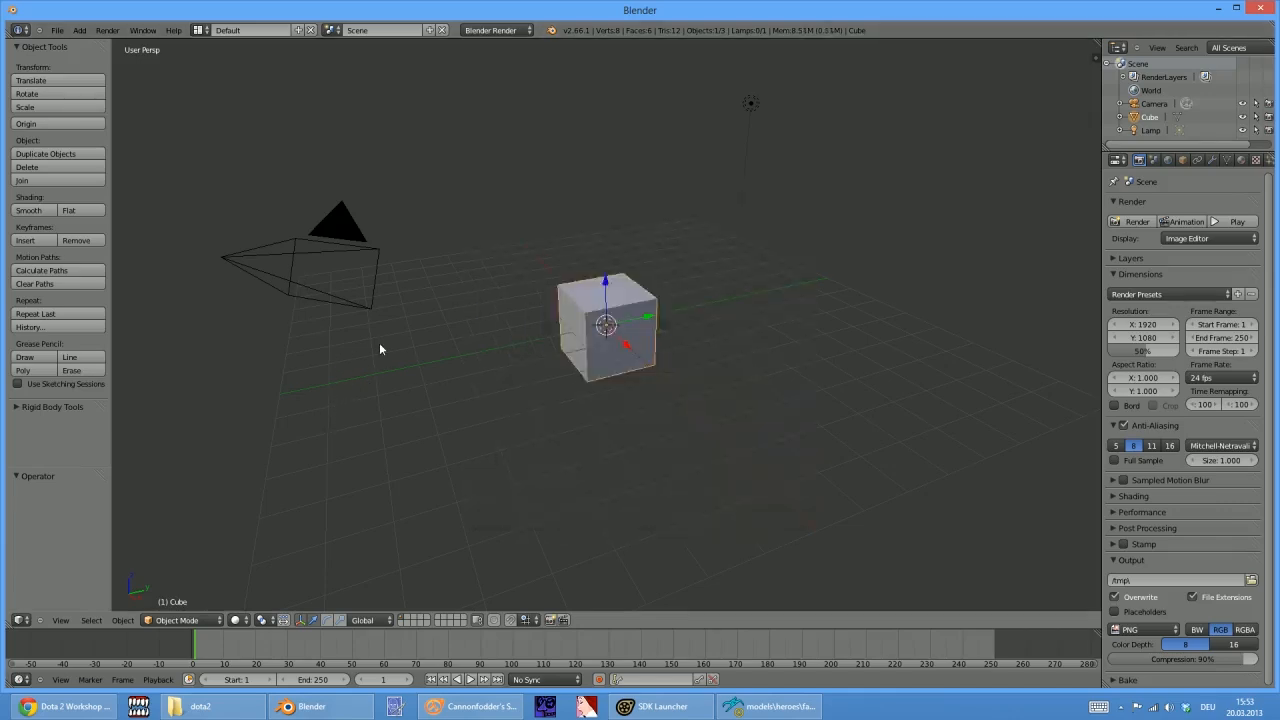
Import fv_head.smd as a Source Engine file from dota2_source\modelsrc\heroes\faceless_void\smd
left_click(57, 30)
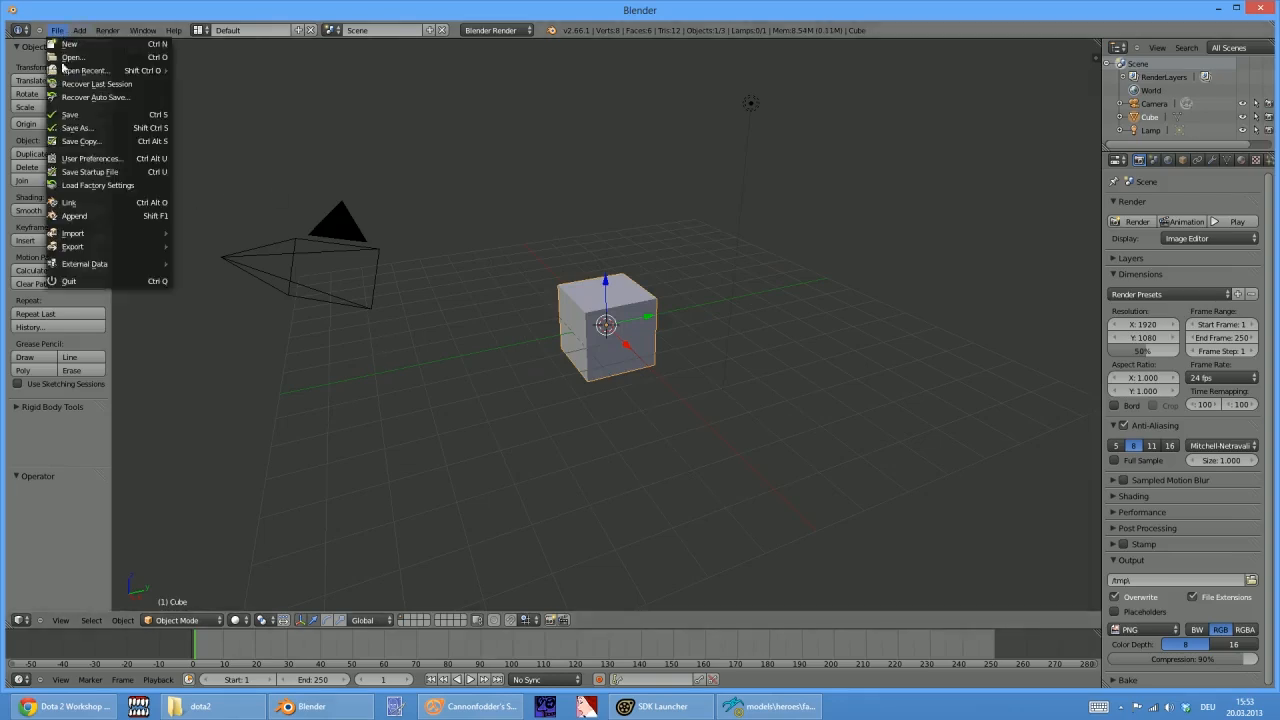
mouse_move(102, 233)
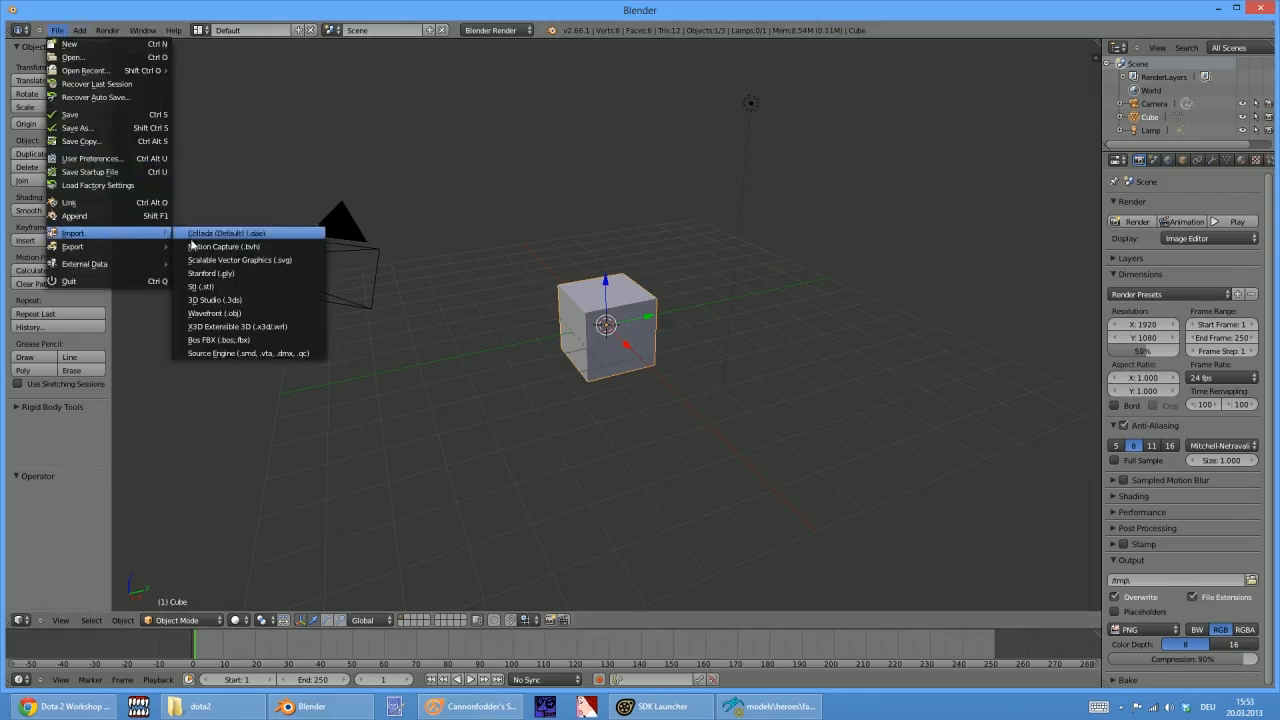
left_click(248, 355)
left_click(45, 363)
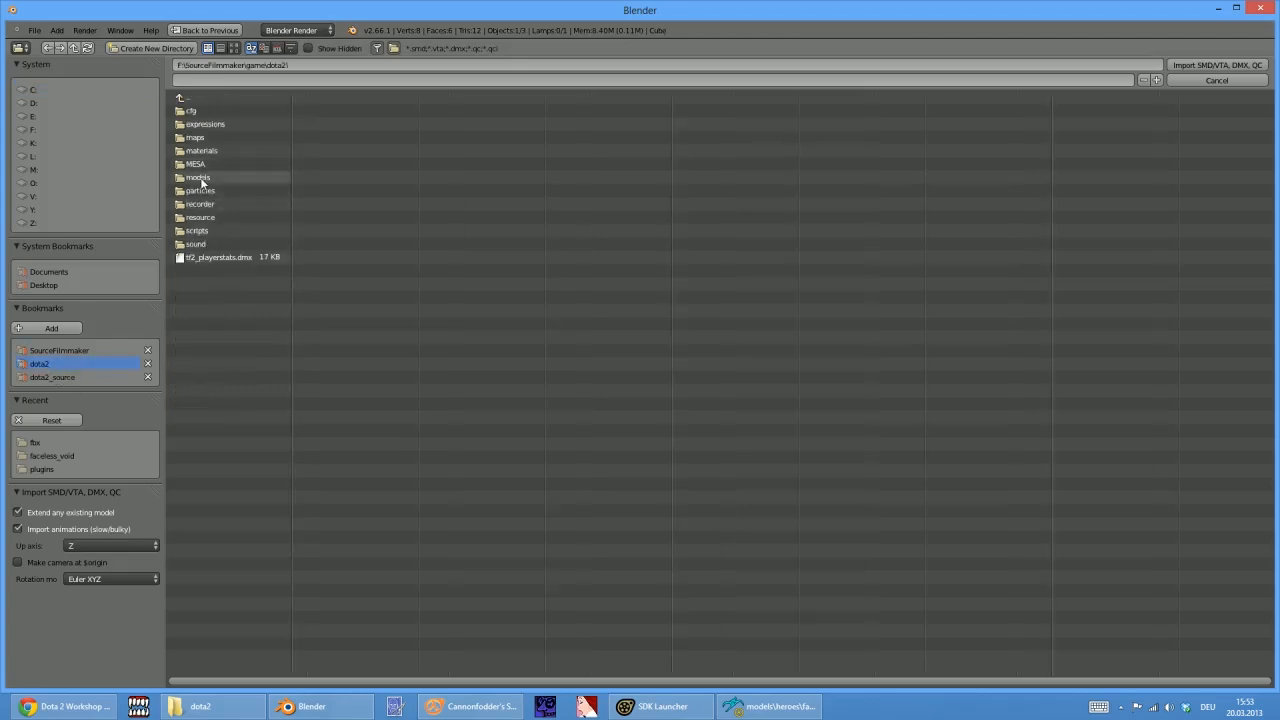
left_click(57, 378)
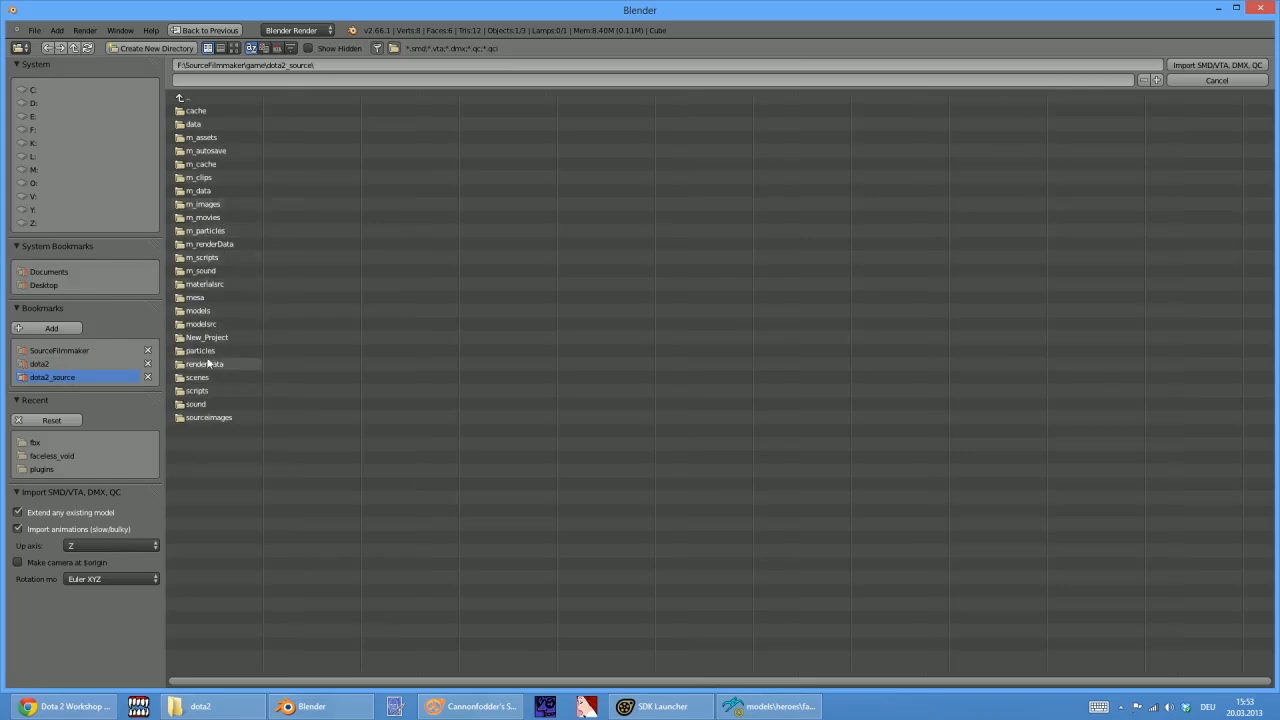
left_click(205, 325)
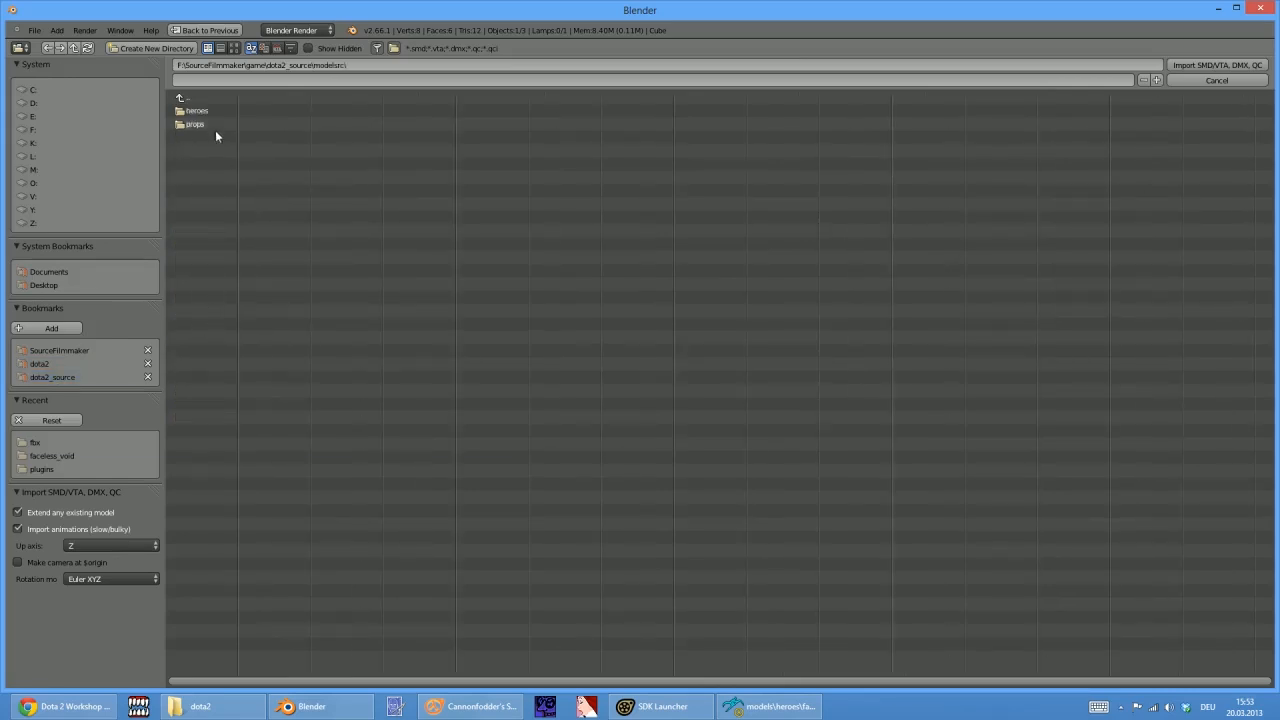
left_click(201, 108)
left_click(201, 108)
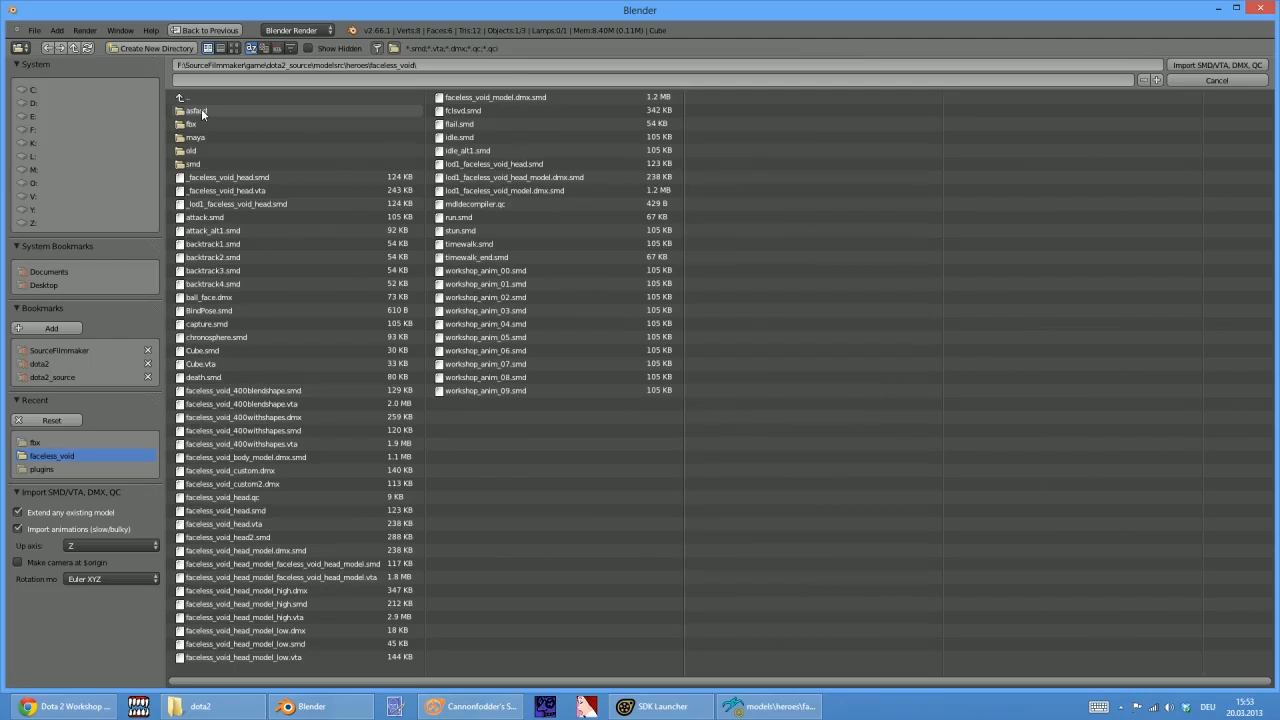
left_click(200, 163)
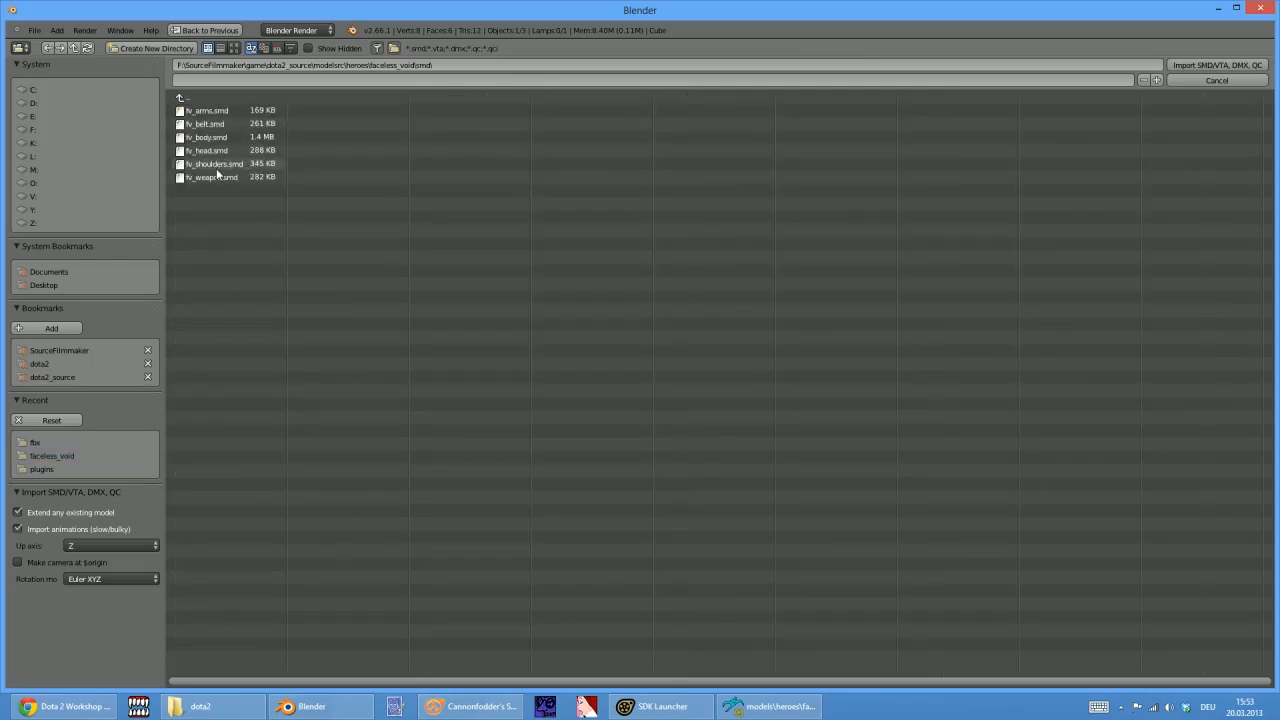
left_click(211, 150)
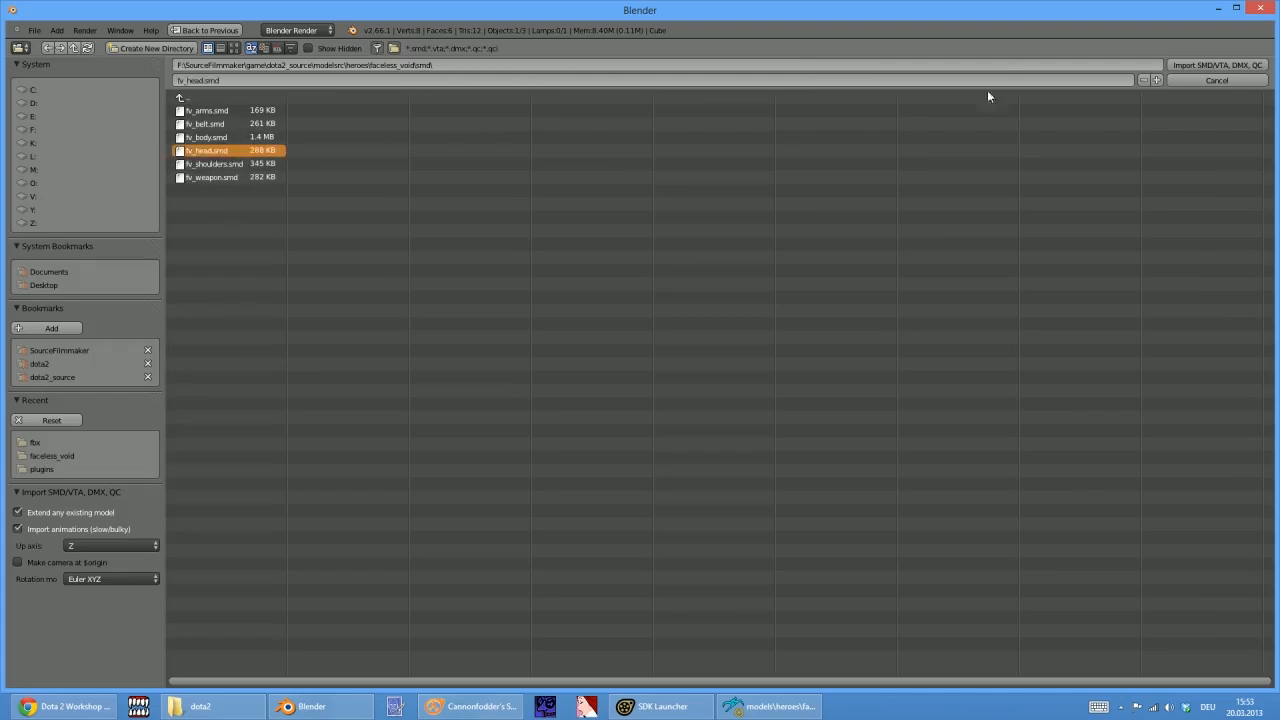
left_click(1181, 64)
Select the imported head mesh and examine its vertex groups, shape keys and form from several angles
scroll(601, 485, "down", 8)
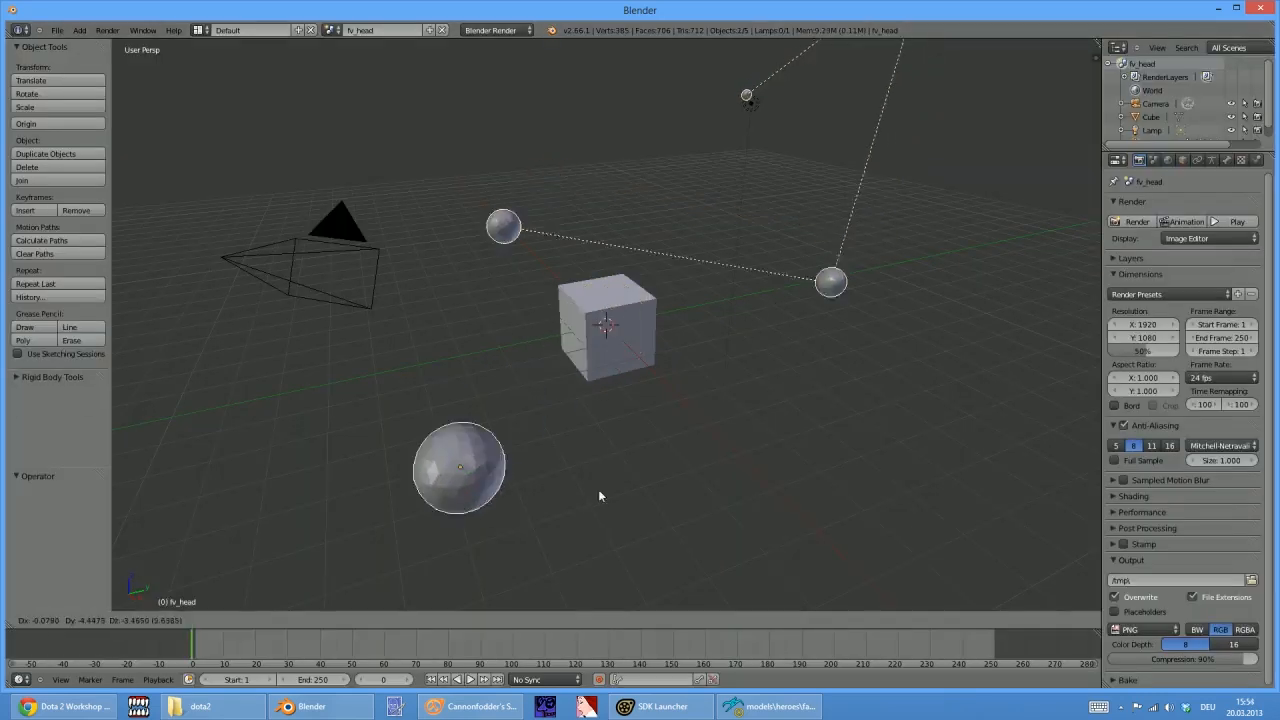
right_click(1075, 206)
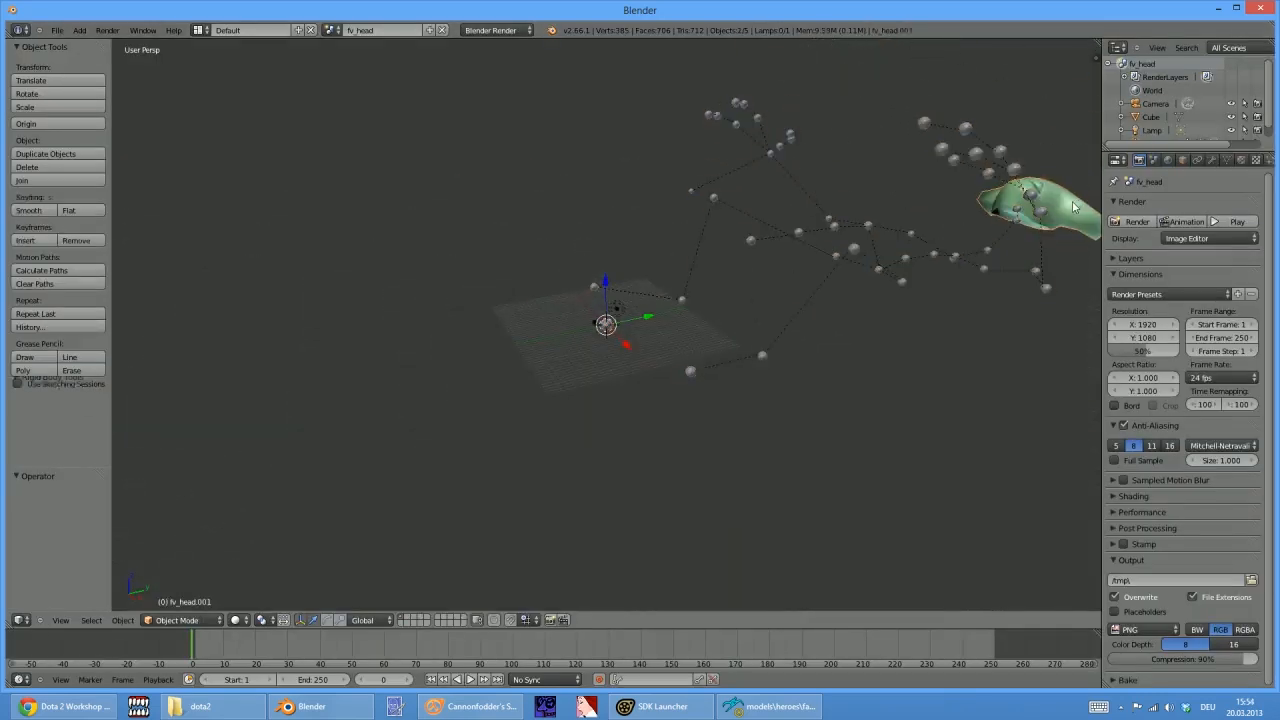
key("KP_Decimal")
middle_click_drag(967, 214, 588, 434)
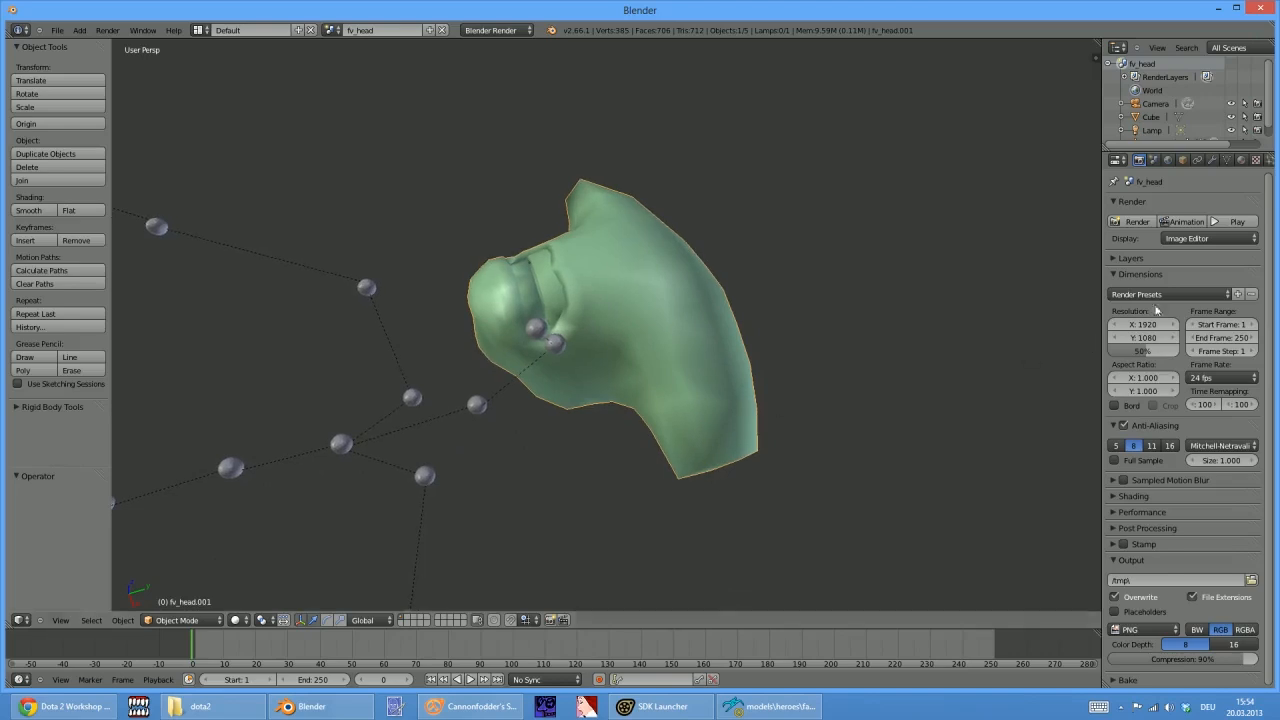
left_click(1227, 160)
scroll(1161, 351, "up", 4)
scroll(1157, 352, "down", 4)
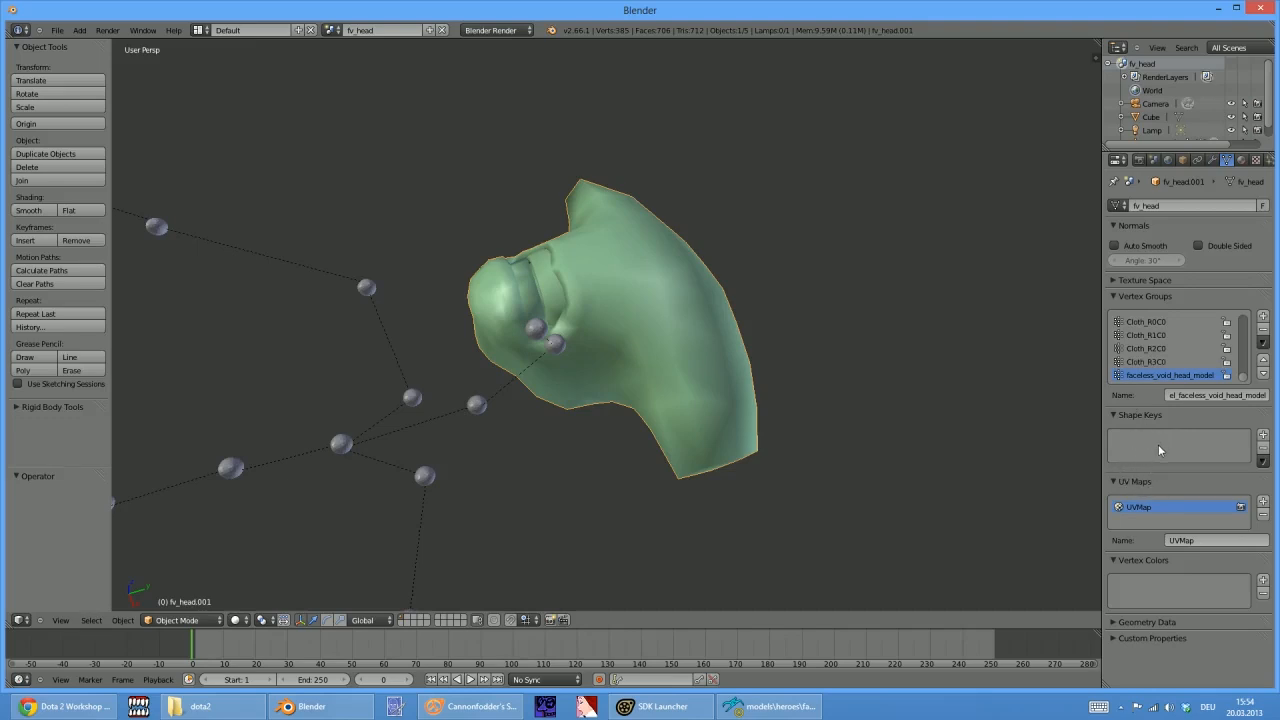
middle_click_drag(535, 326, 559, 390)
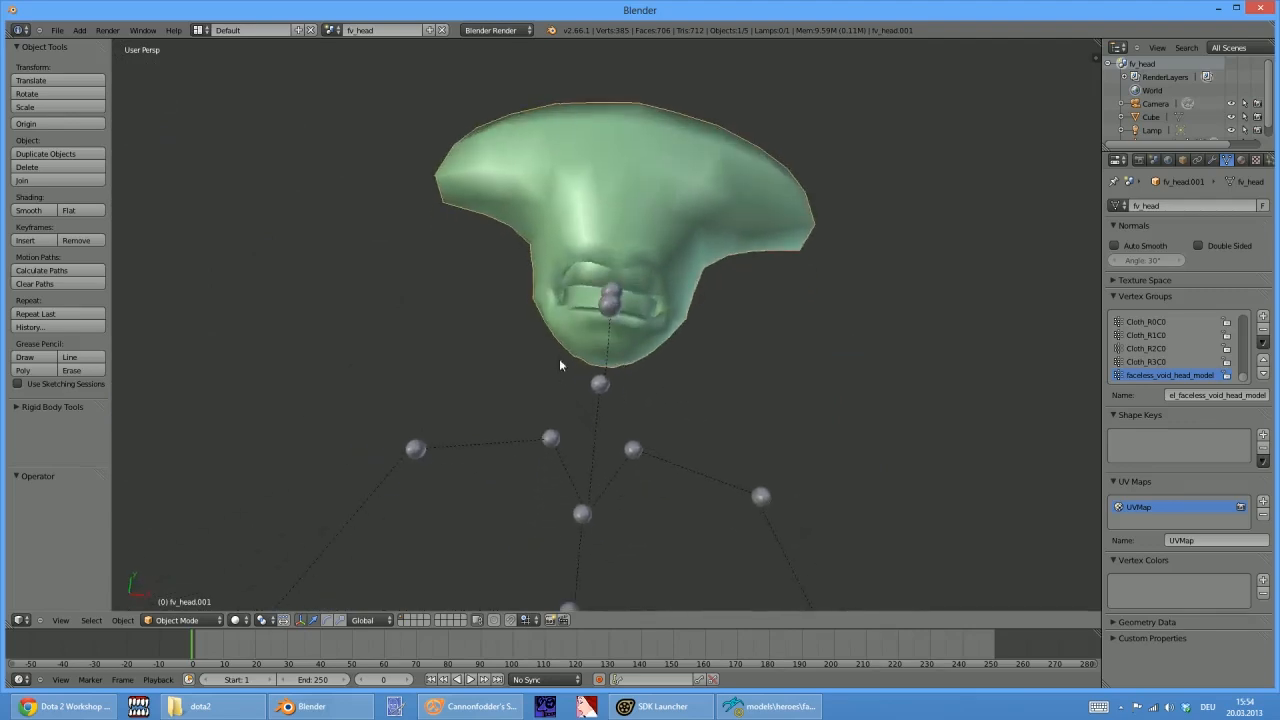
middle_click_drag(654, 362, 500, 282)
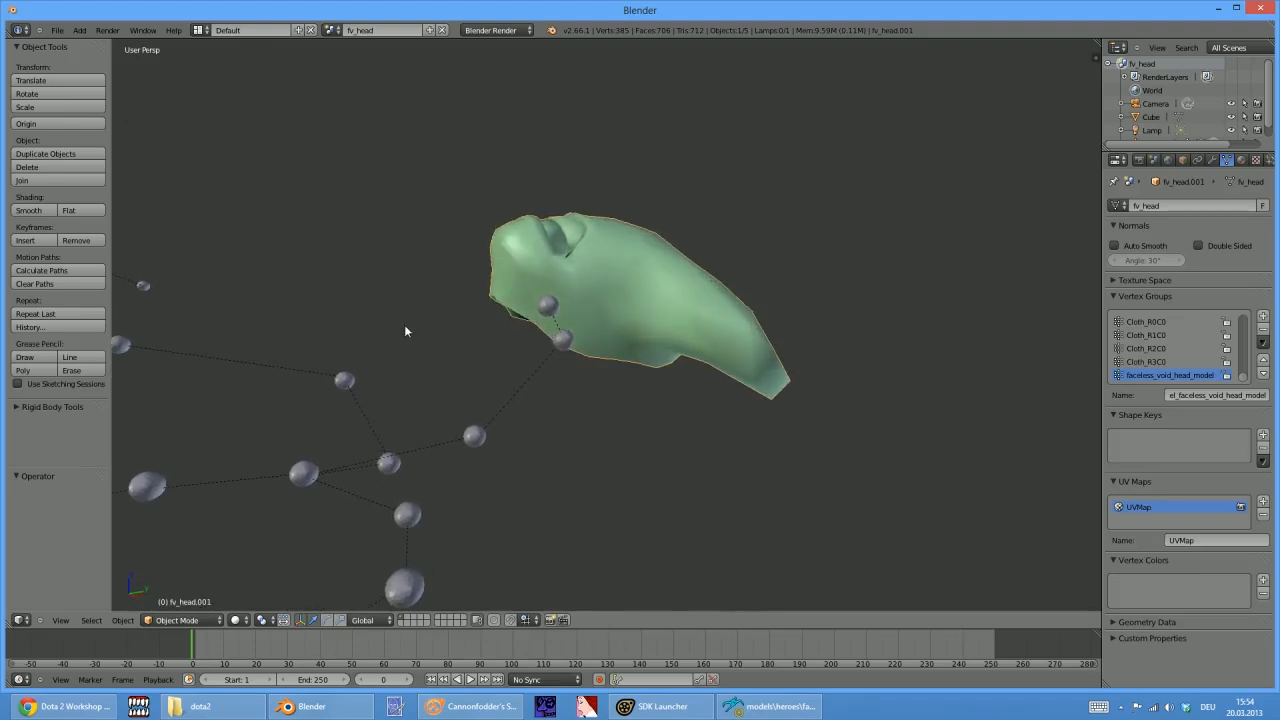
Import fv_head.fbx from the faceless_void\fbx folder into the same scene with the Bos FBX importer
left_click(64, 32)
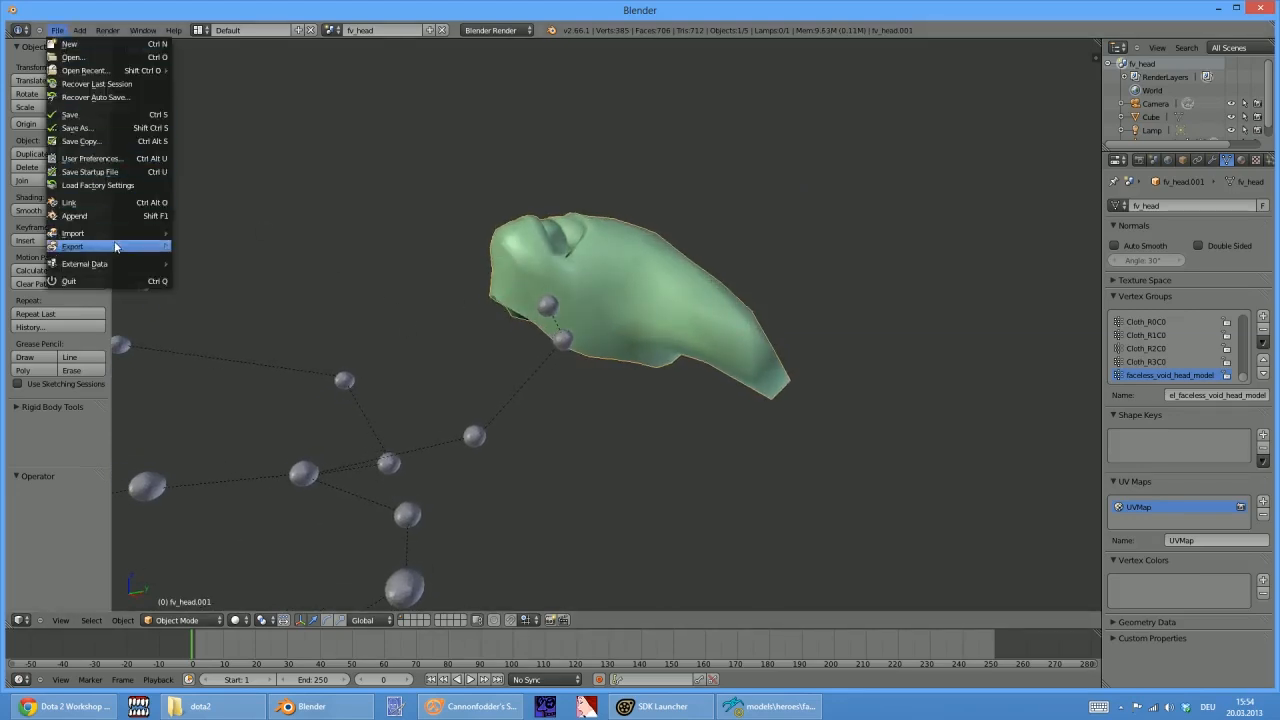
mouse_move(115, 240)
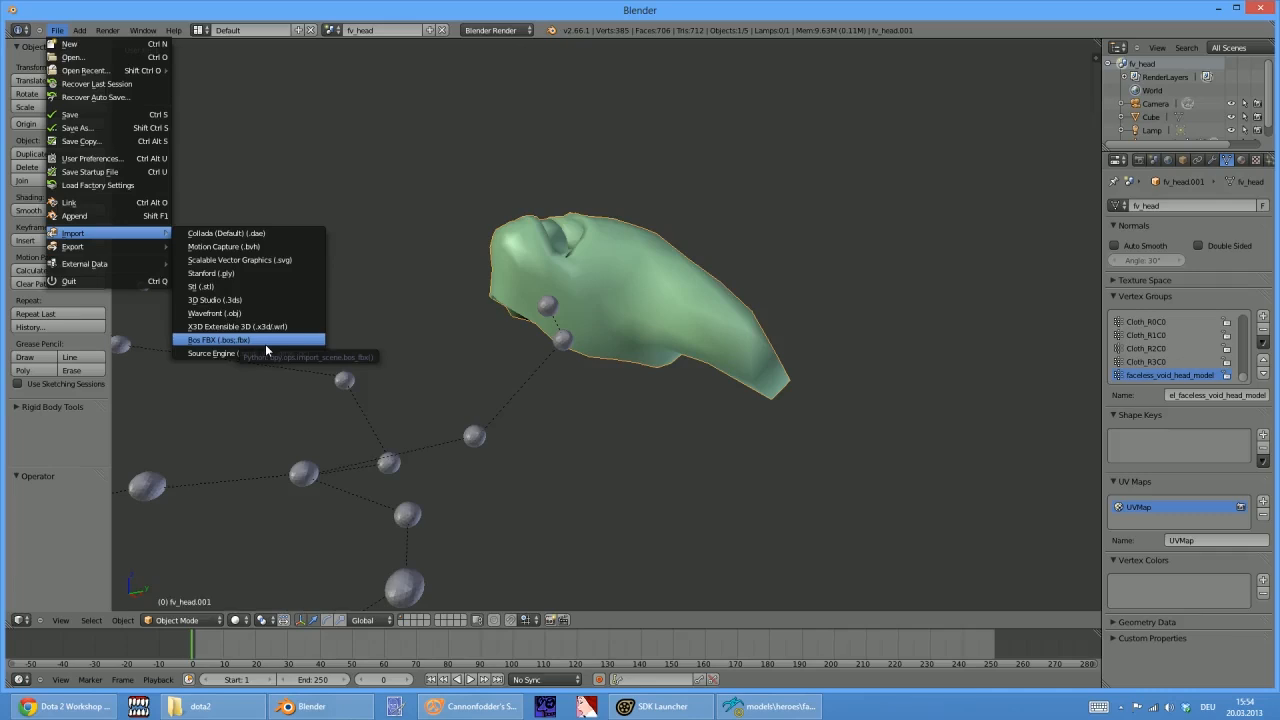
left_click(265, 344)
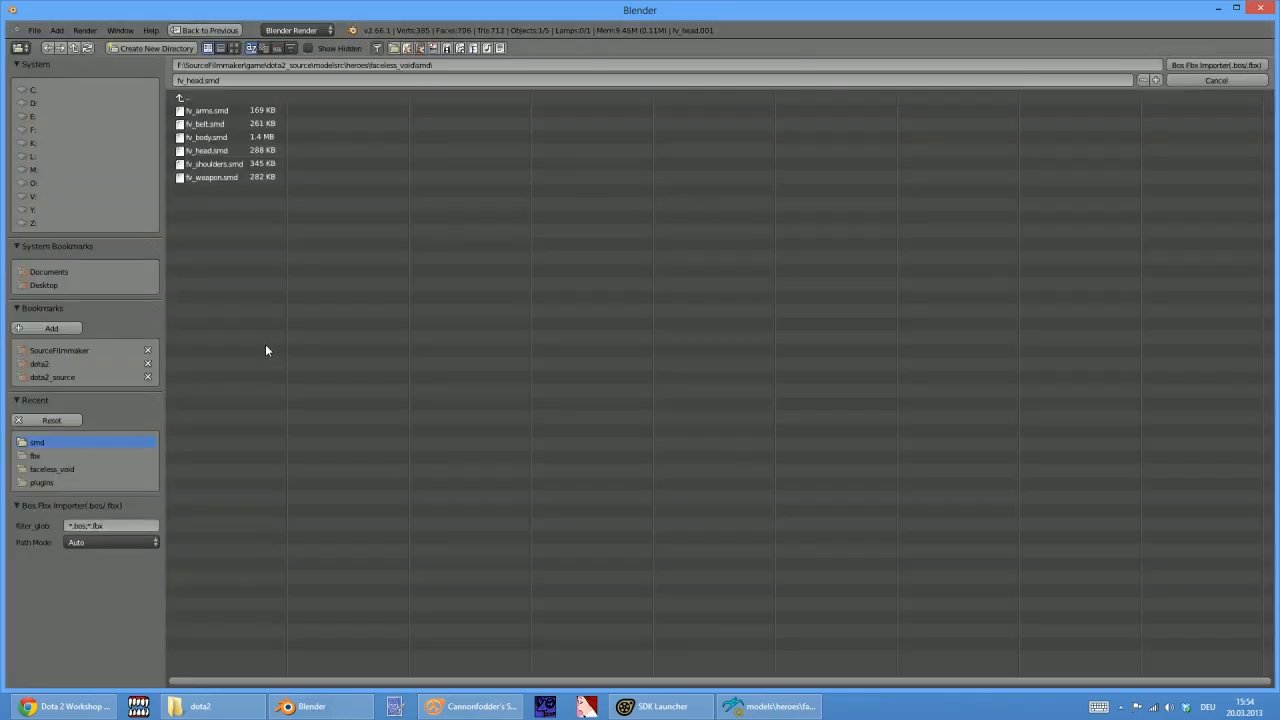
left_click(208, 97)
left_click(194, 129)
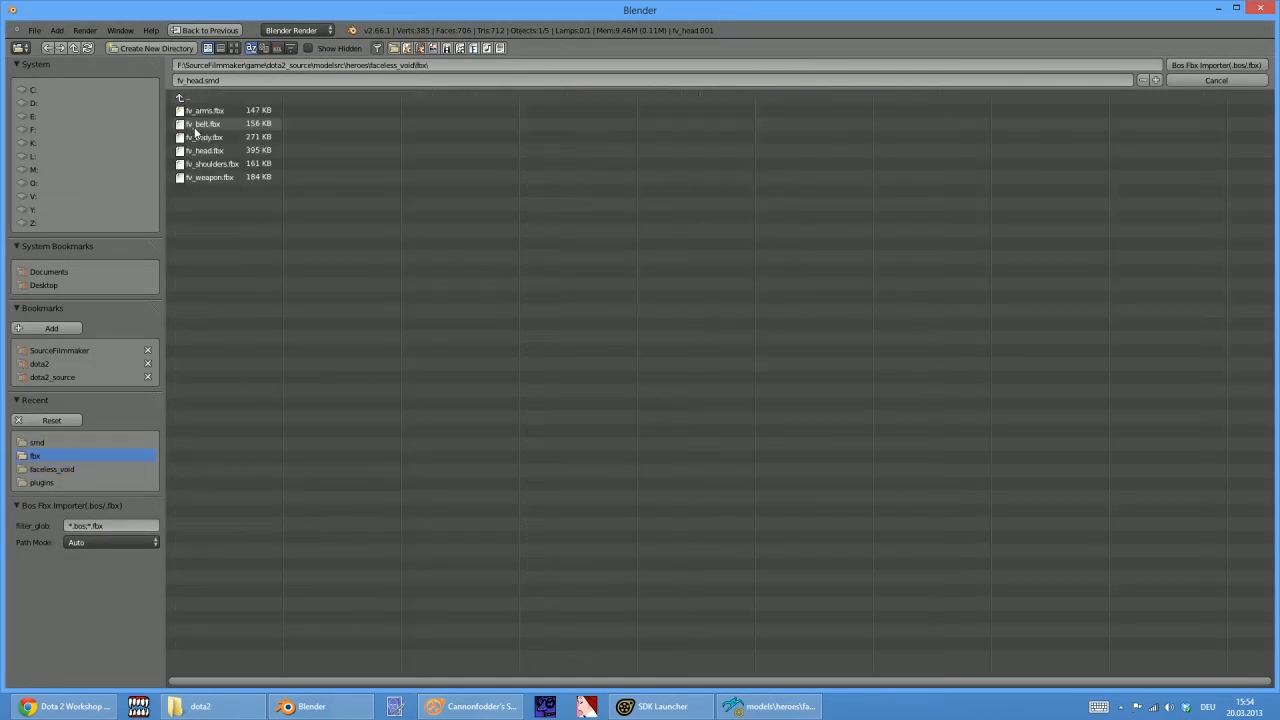
left_click(210, 149)
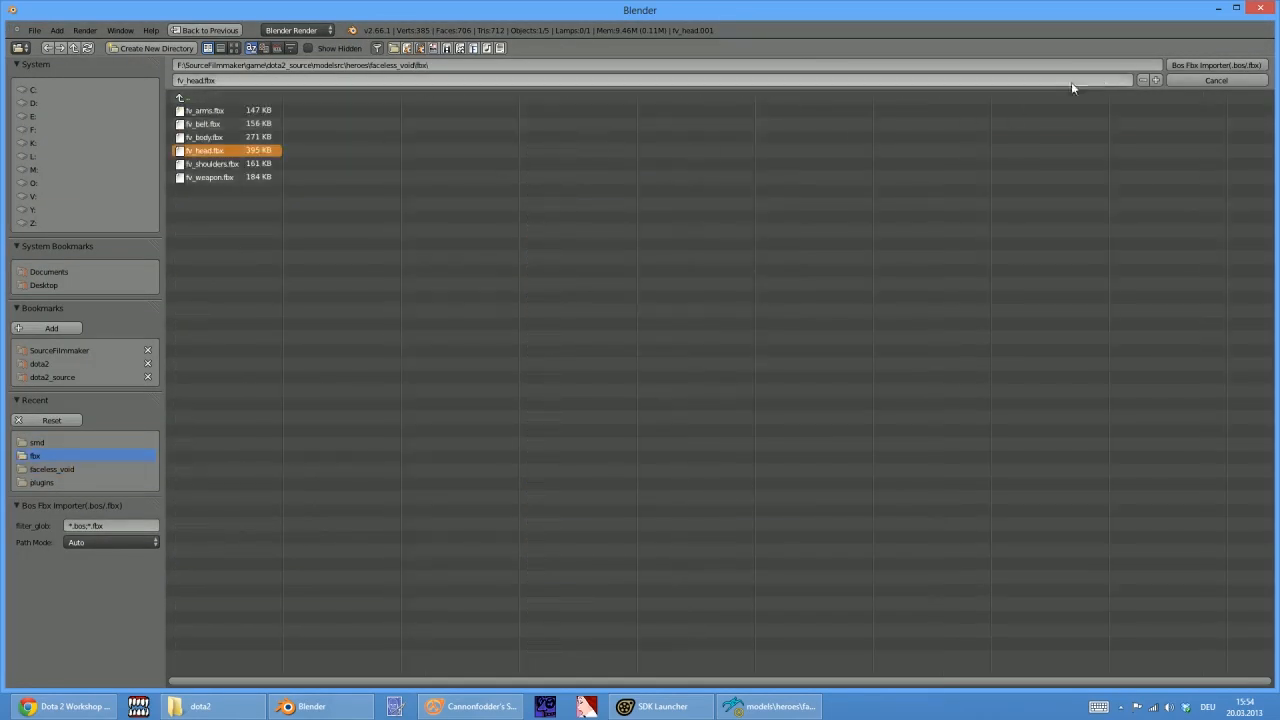
left_click(1195, 65)
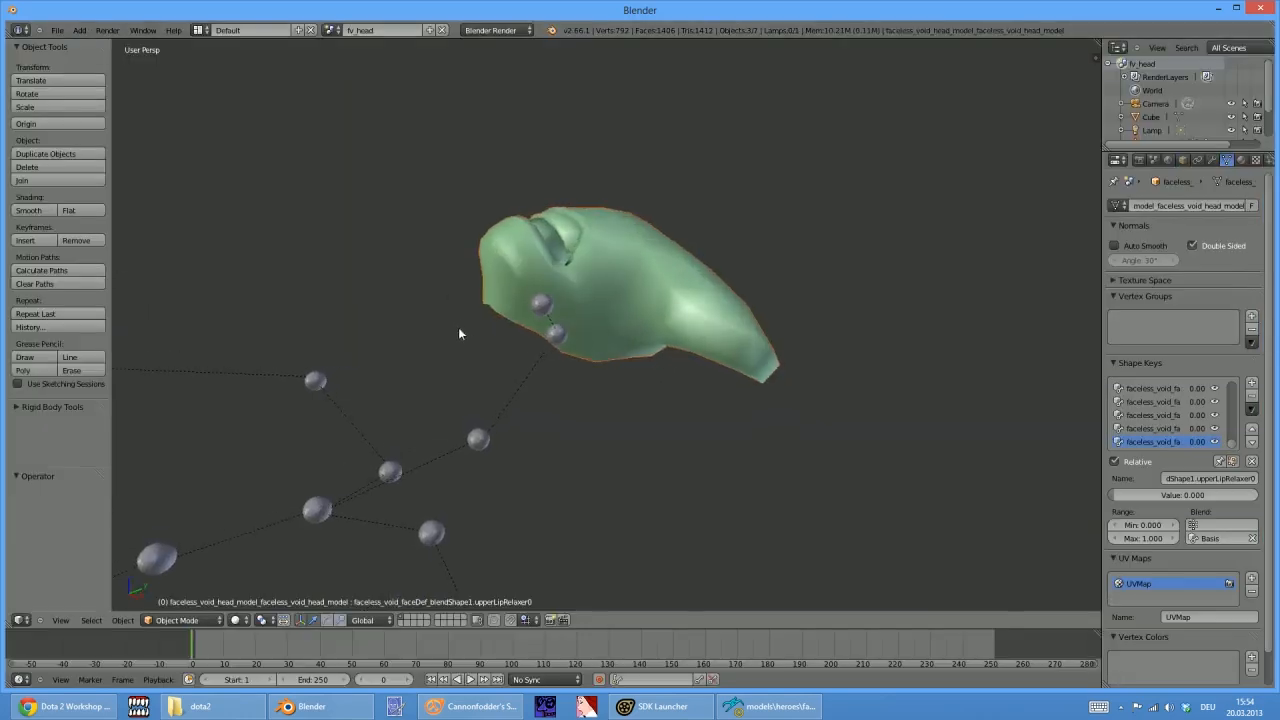
Start a new scene from the start-up file and delete the default cube
left_click(57, 30)
left_click(40, 38)
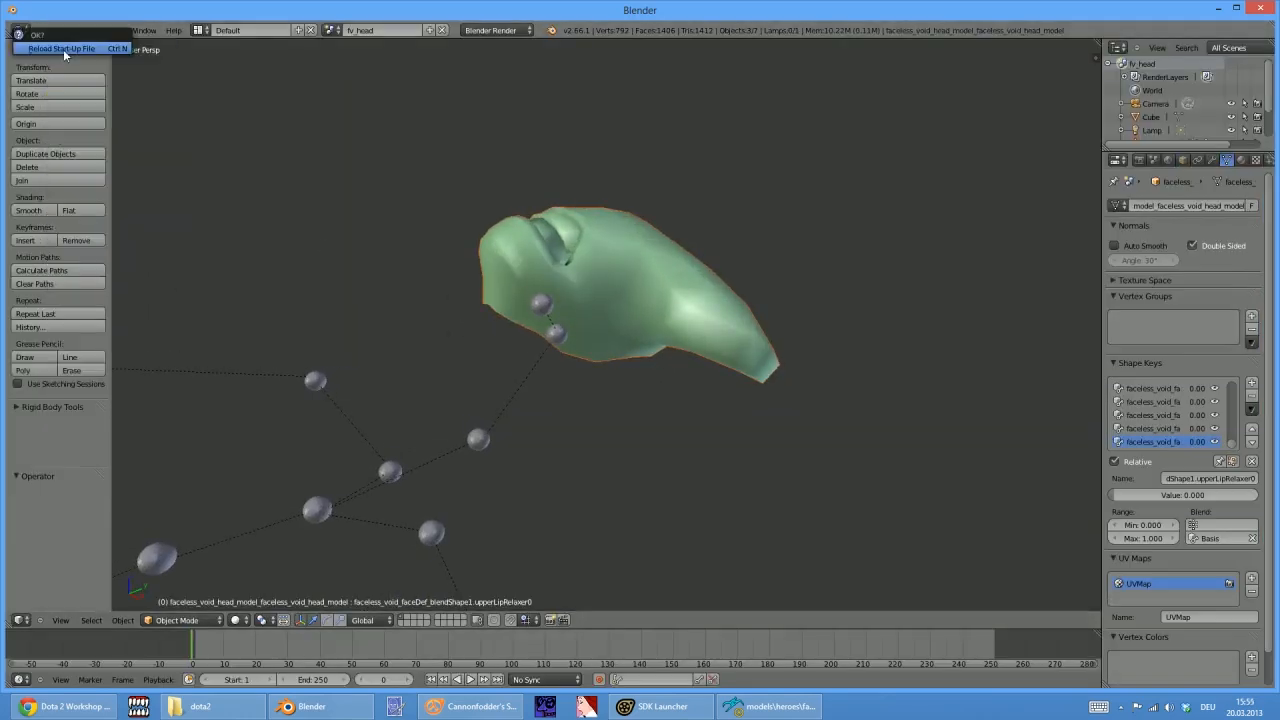
left_click(60, 45)
left_click(57, 32)
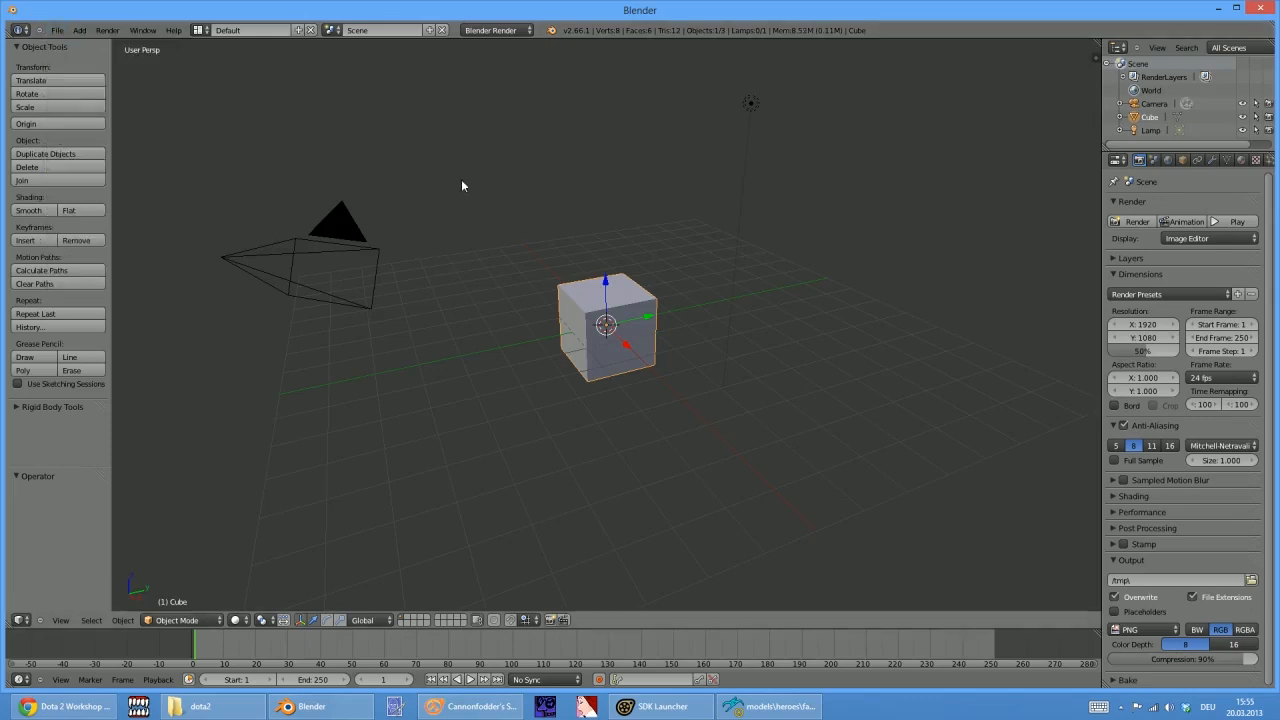
key("x")
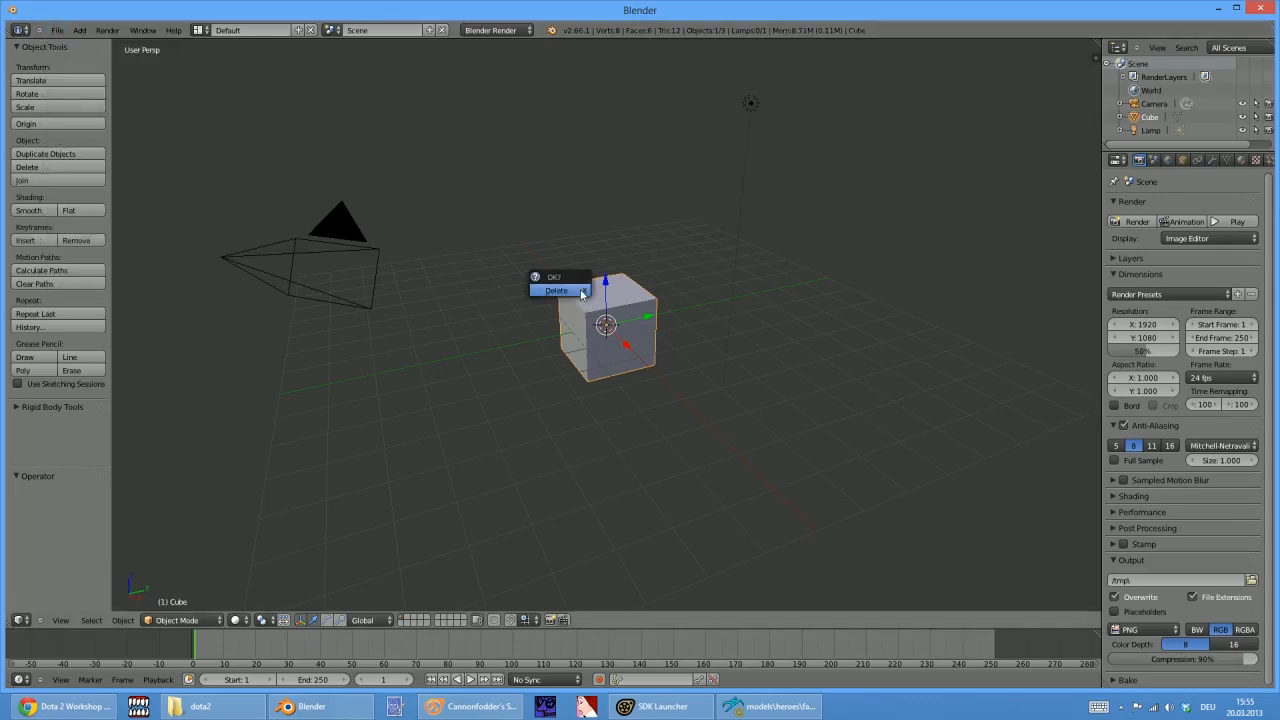
left_click(580, 289)
Import fv_head.fbx with the Bos FBX importer into the empty scene and frame the head mesh
left_click(57, 30)
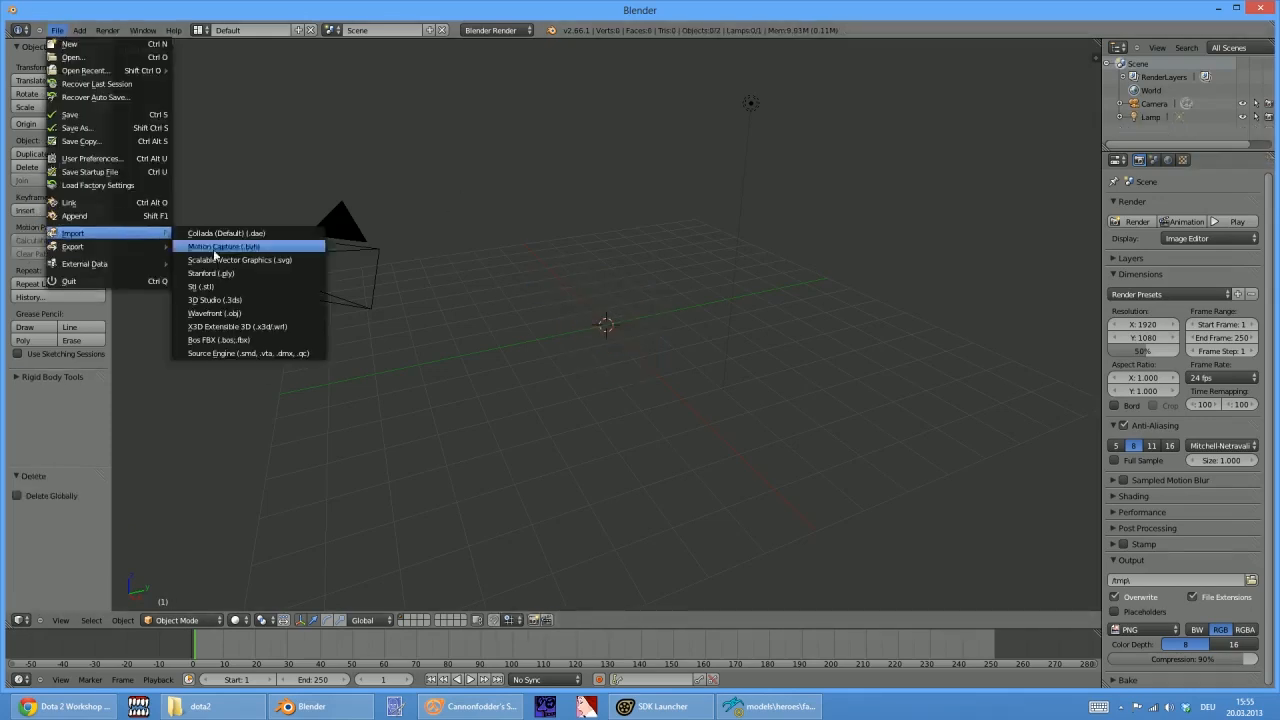
left_click(263, 339)
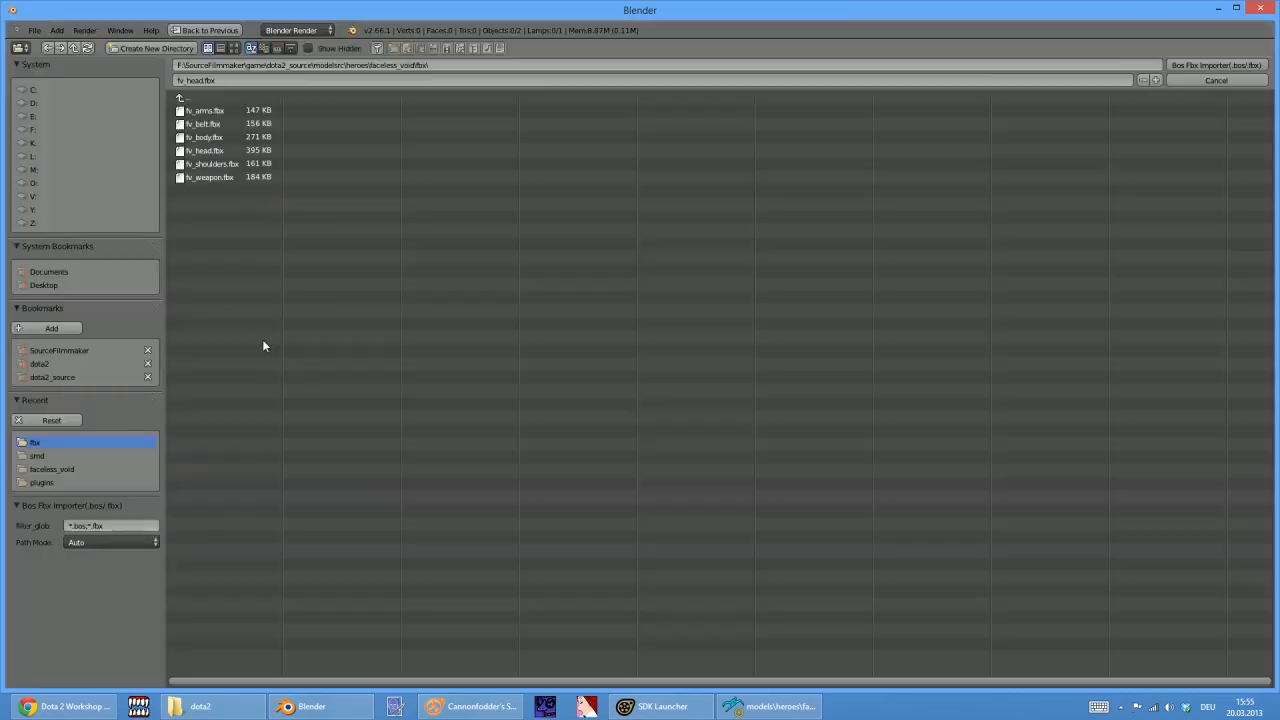
left_click(211, 150)
left_click(1213, 64)
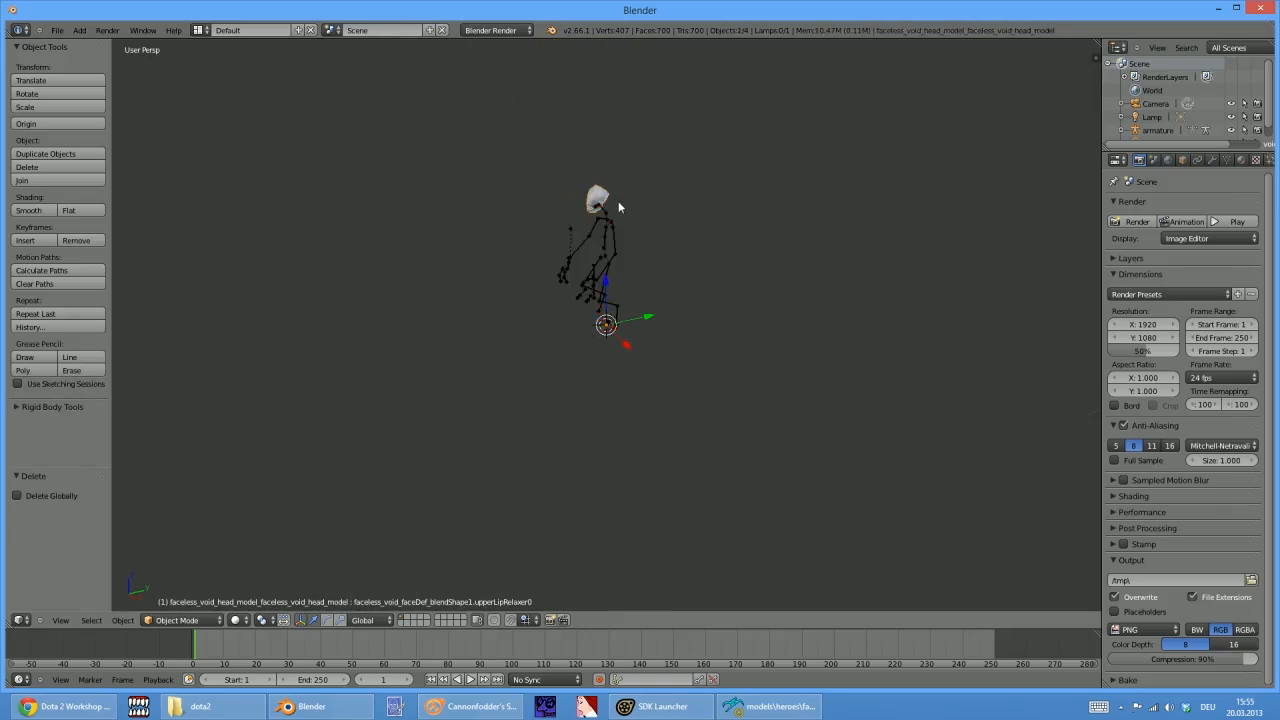
key("KP_Decimal")
middle_click_drag(624, 358, 587, 324)
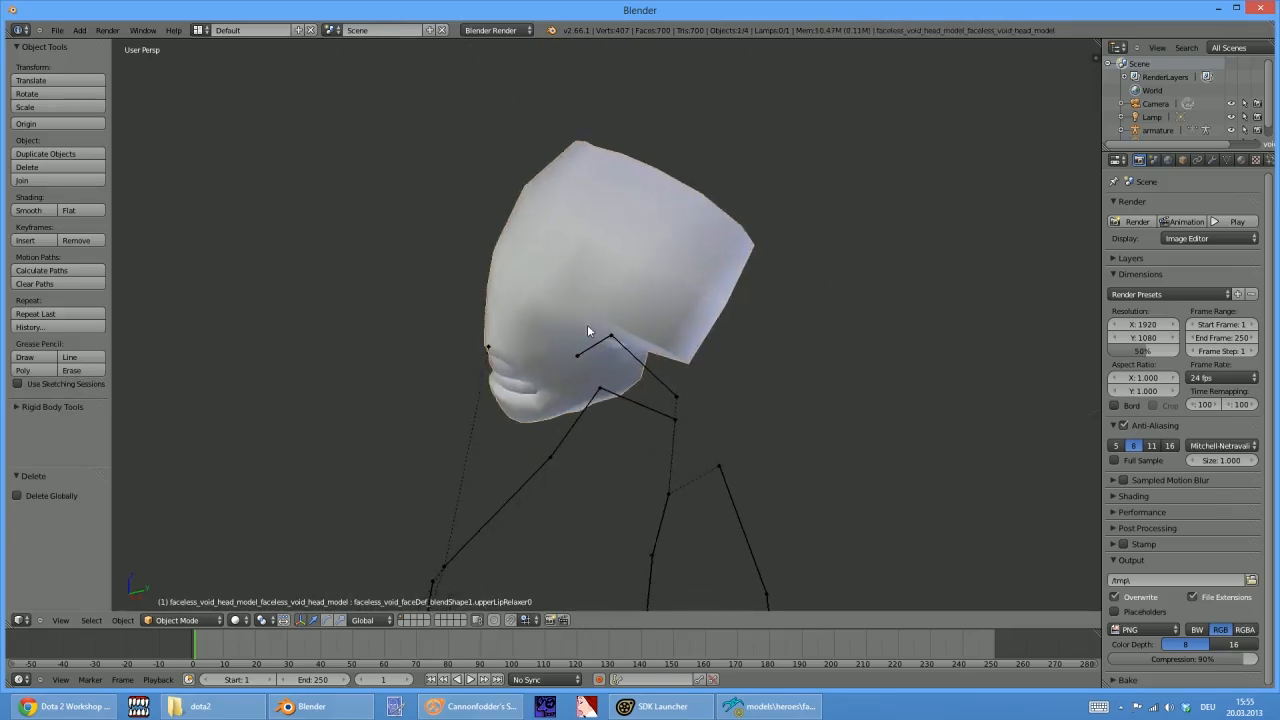
Display the head mesh's data properties with its shape keys and examine the head and skeleton from several angles
scroll(605, 350, "down", 3)
middle_click_drag(628, 368, 595, 387)
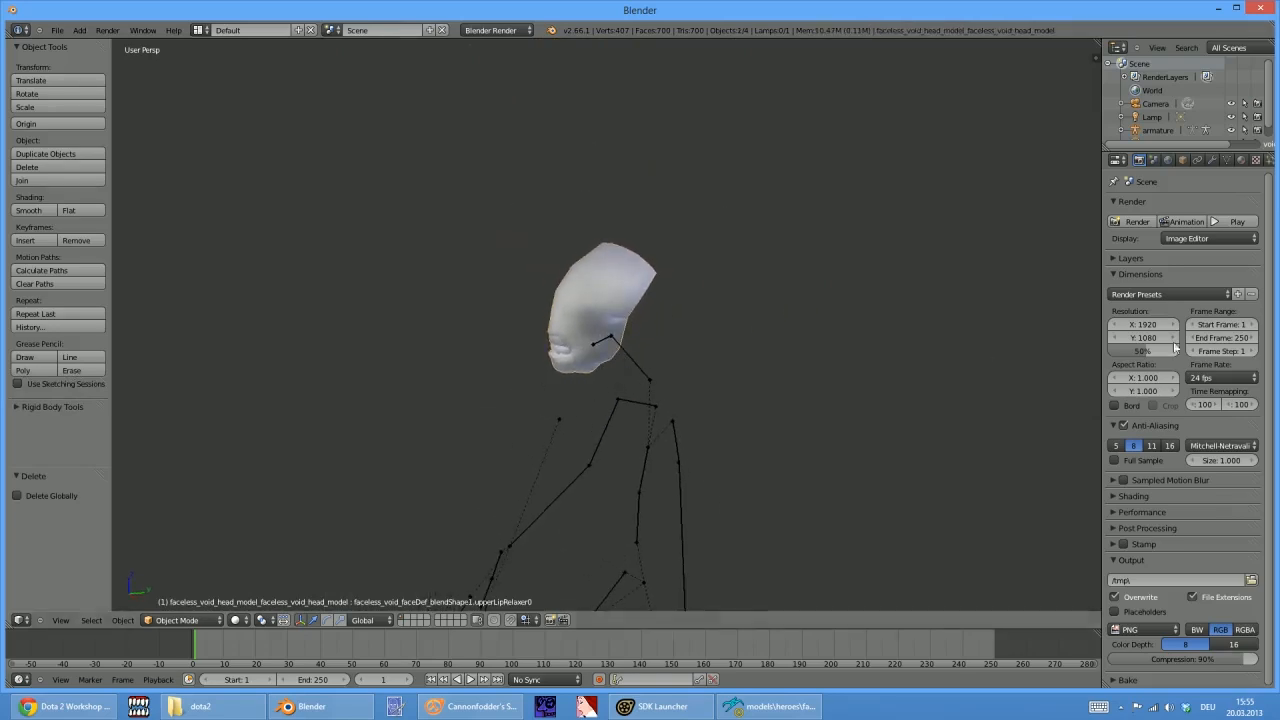
left_click(1227, 160)
scroll(743, 406, "up", 2)
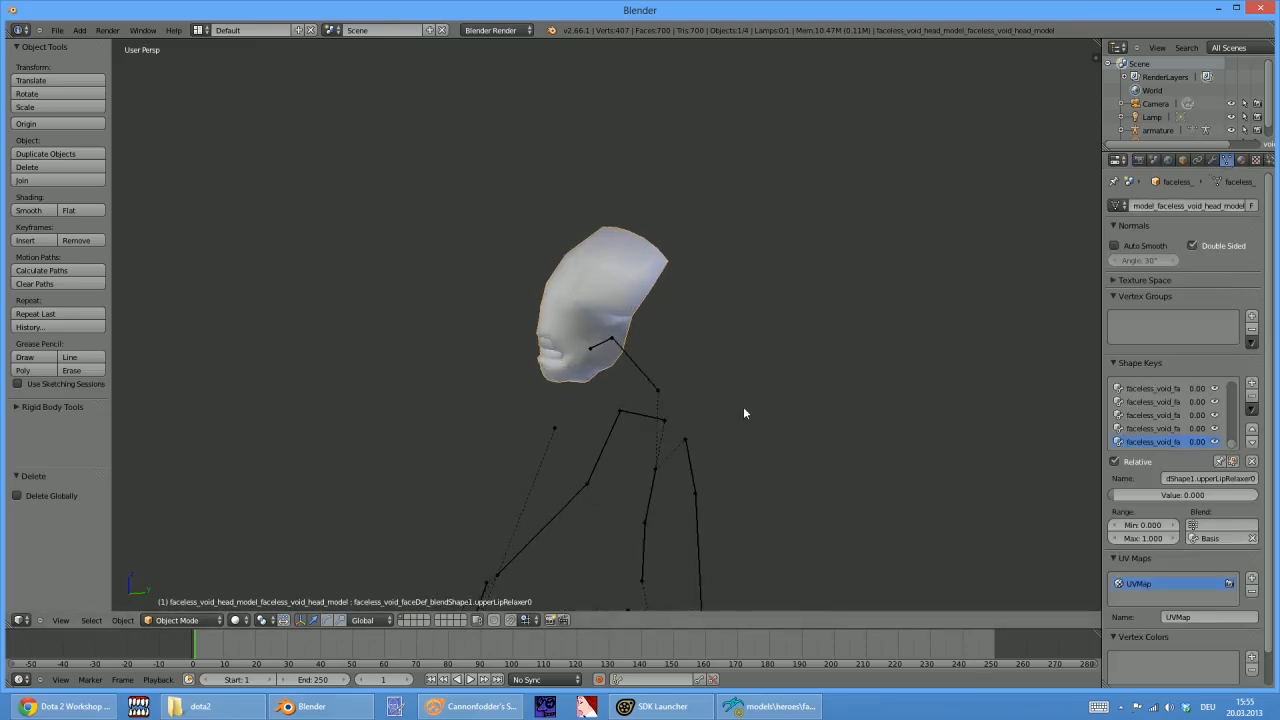
middle_click_drag(698, 428, 546, 323)
scroll(665, 378, "up", 3)
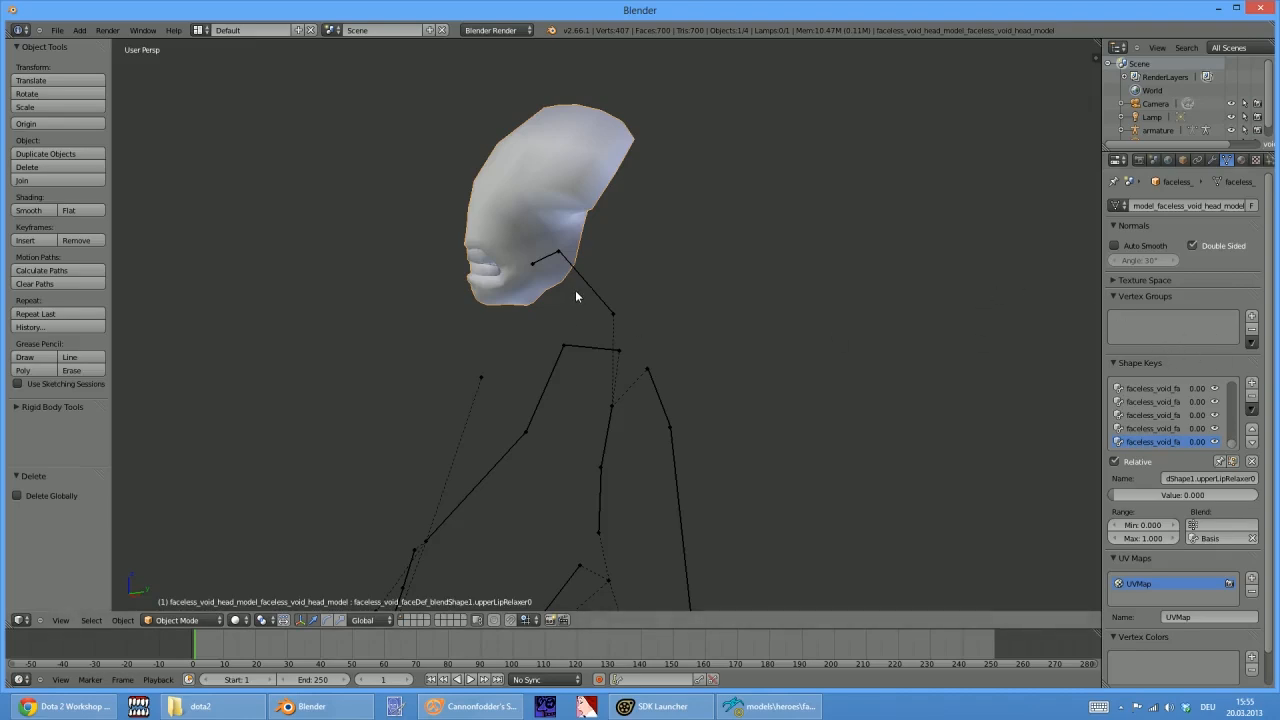
scroll(578, 295, "down", 1)
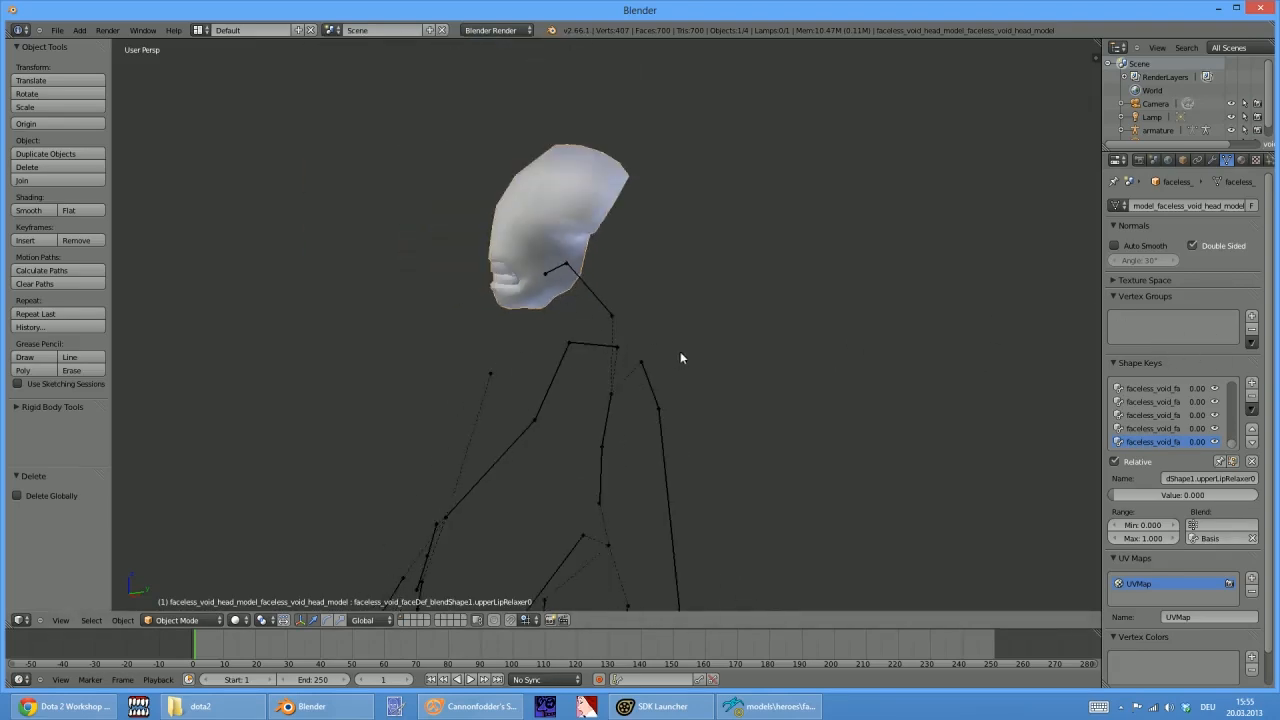
Review the item slot budgets and the weapon's bone-binding note on the Faceless Void requirements page, and return to Blender
left_click(65, 706)
scroll(549, 390, "down", 4)
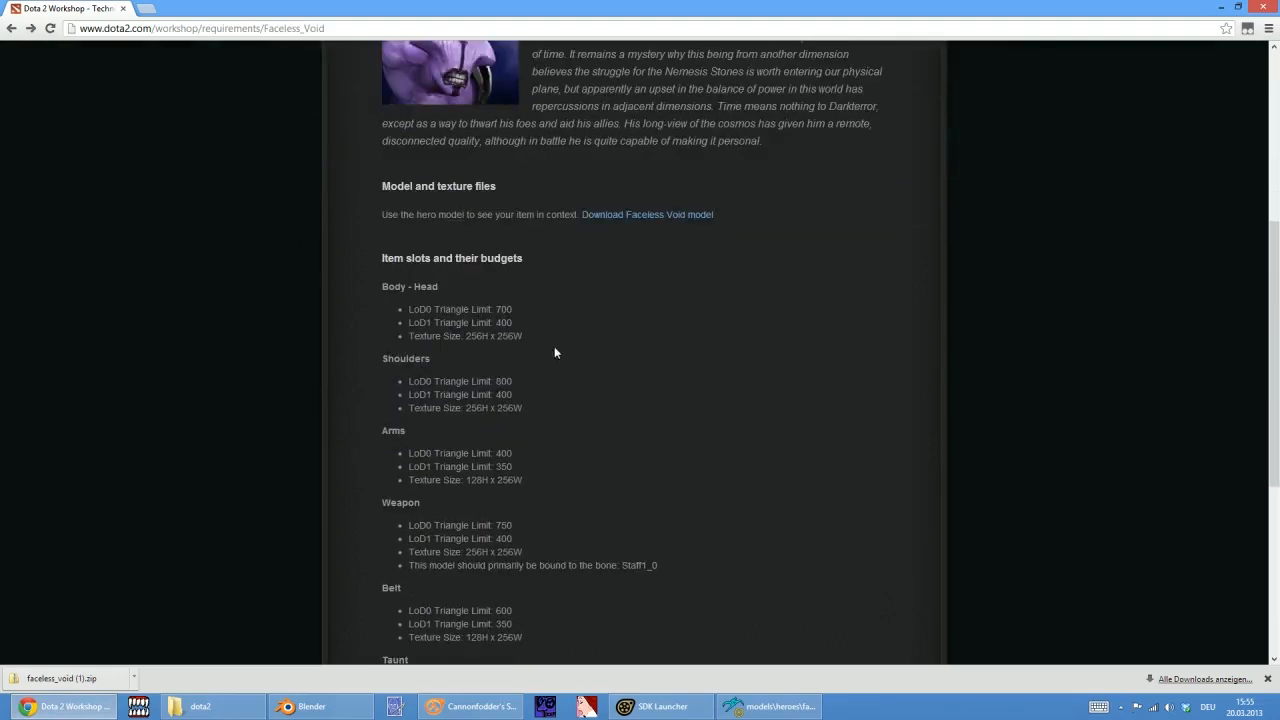
scroll(507, 287, "up", 1)
scroll(500, 289, "down", 5)
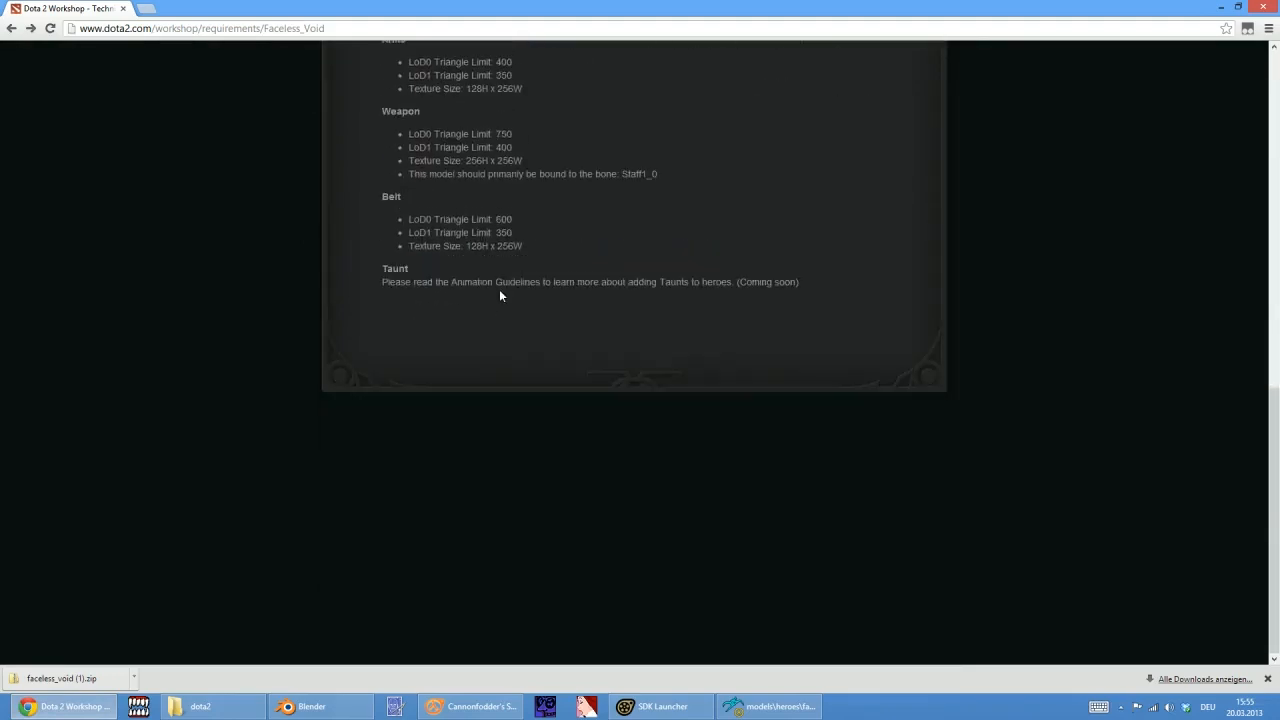
scroll(500, 295, "up", 3)
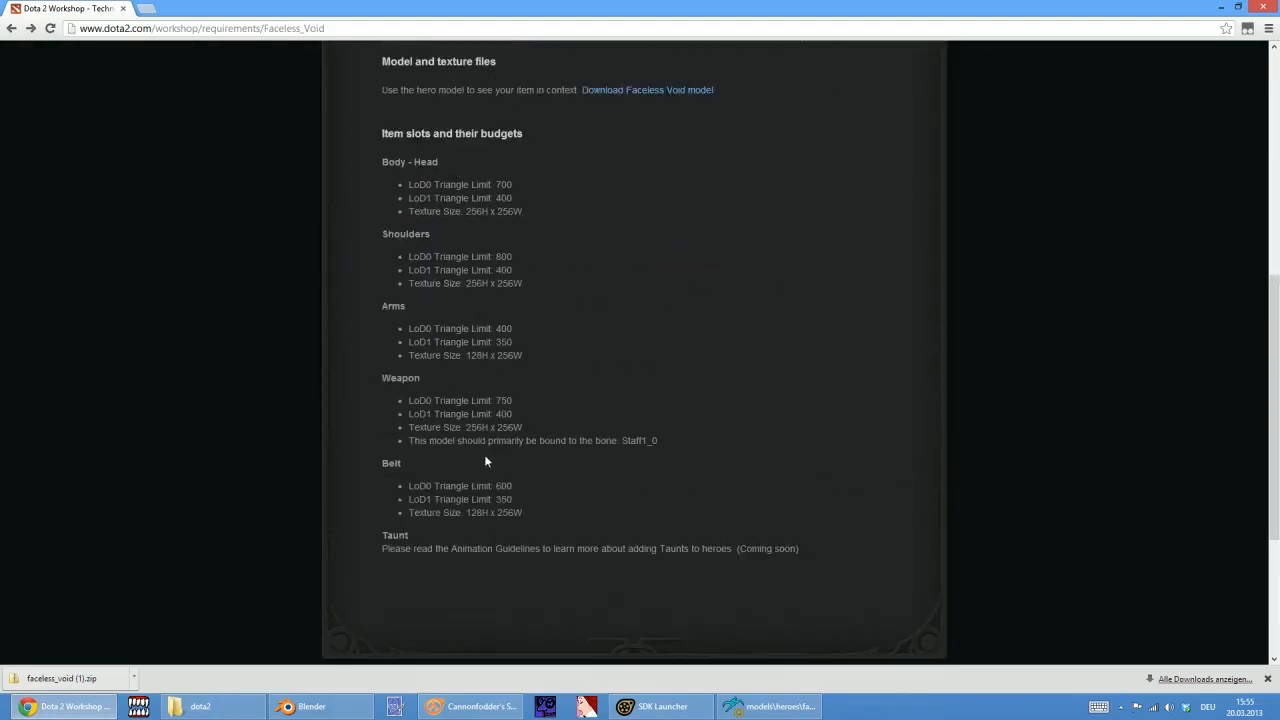
left_click_drag(408, 440, 658, 440)
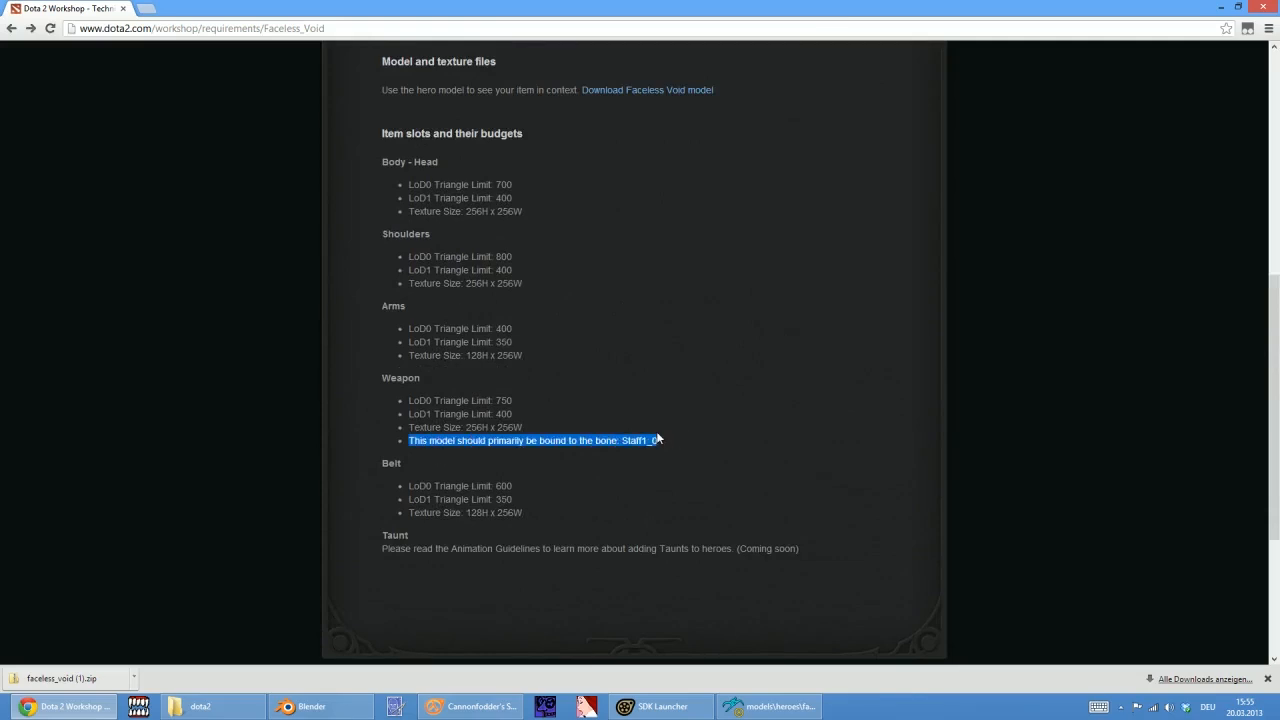
scroll(550, 415, "up", 2)
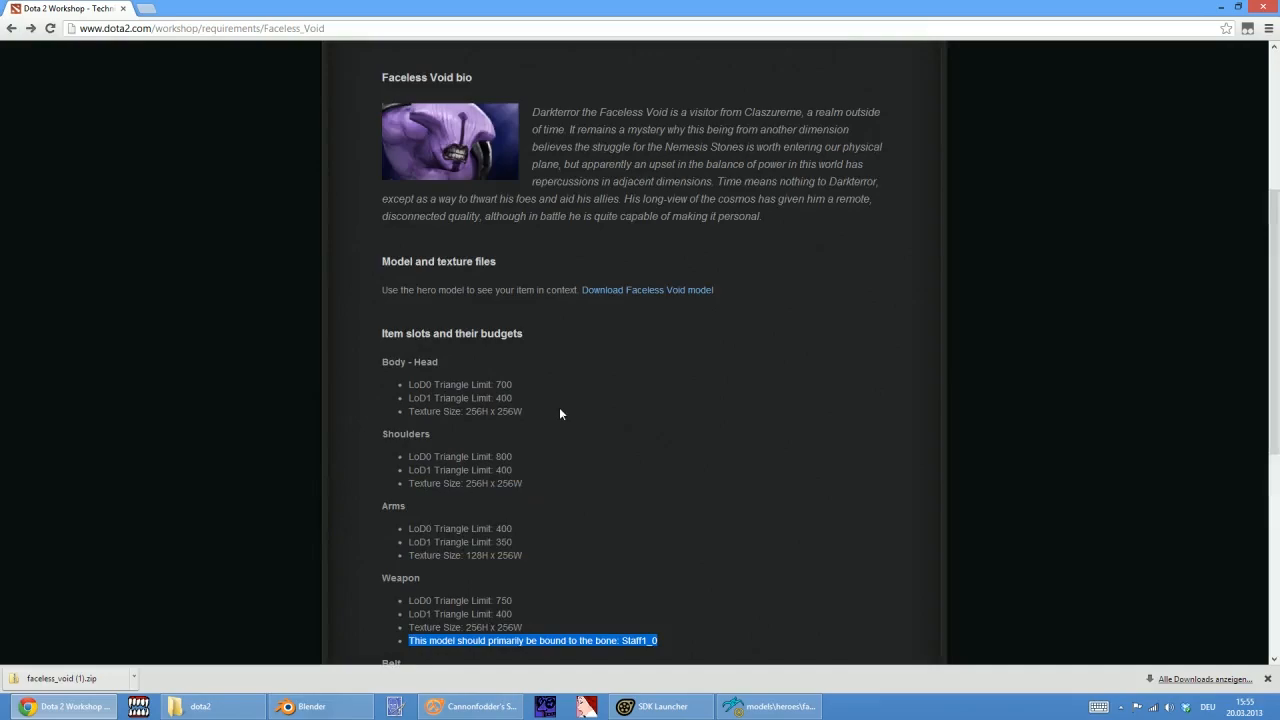
key("alt+Tab")
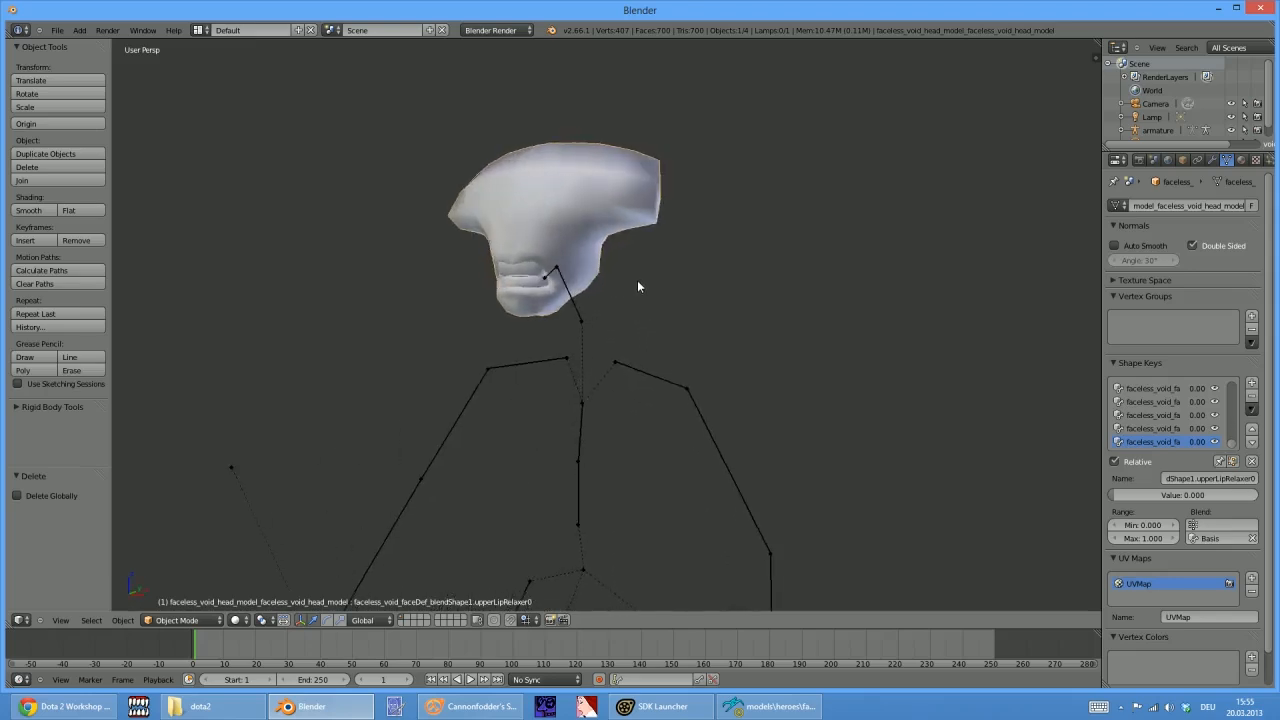
Select the head mesh and widen the properties area until the full shape key names are readable
left_click(1160, 415)
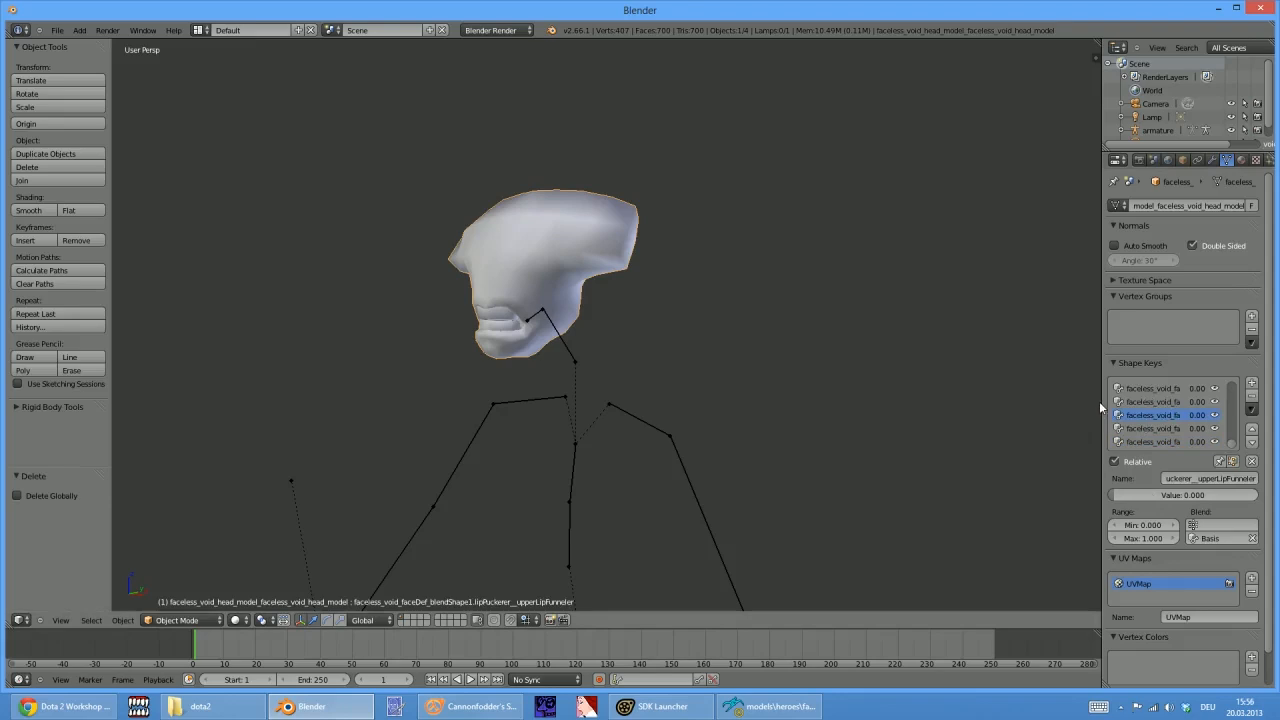
right_click(532, 312)
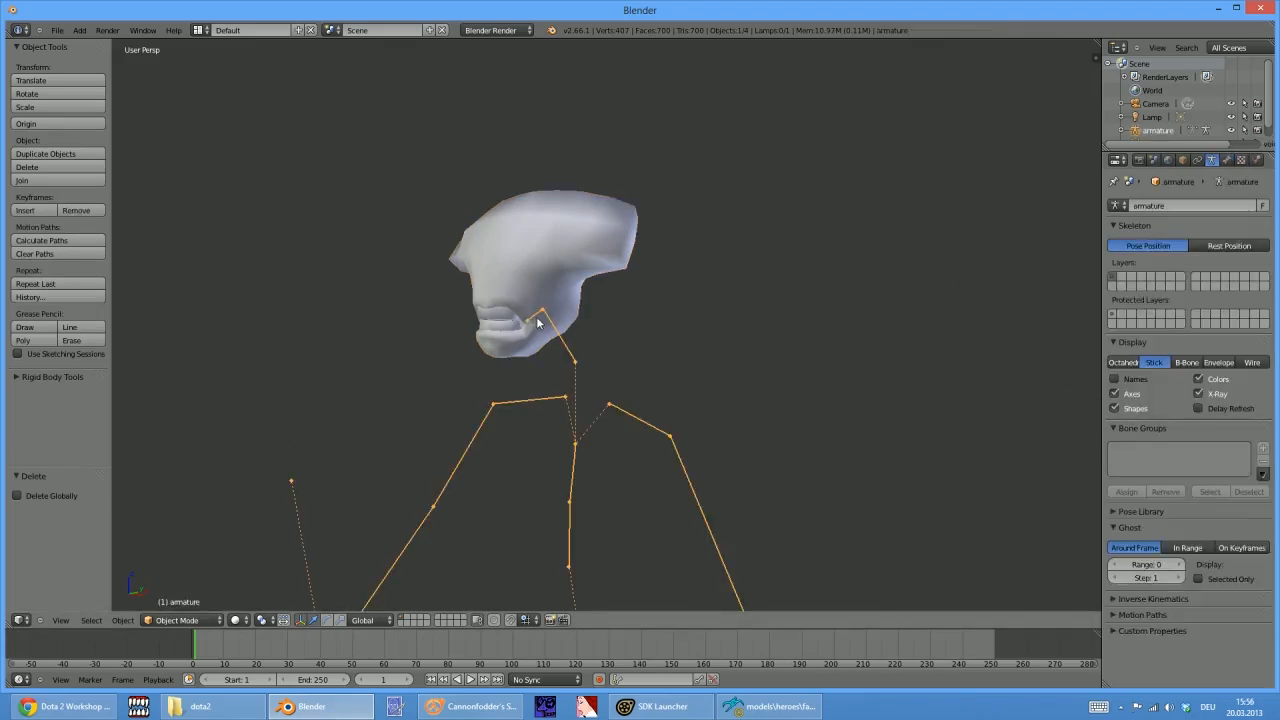
right_click(531, 273)
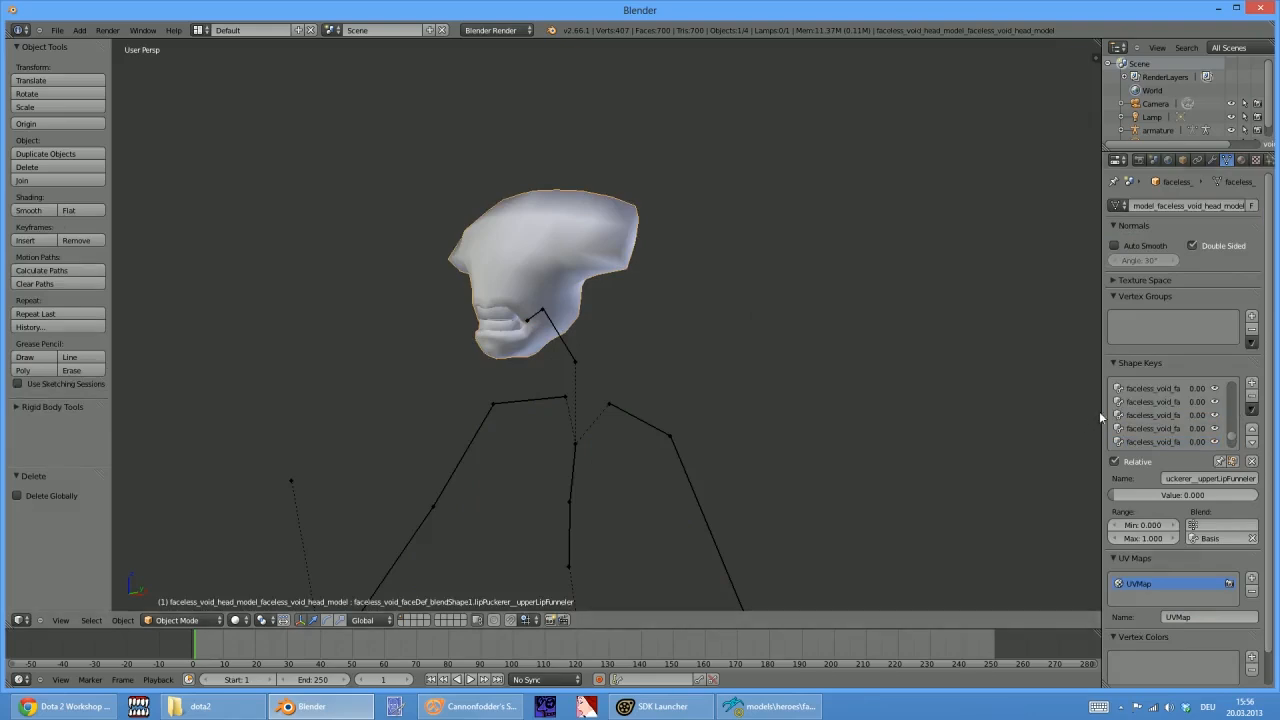
left_click_drag(1103, 368, 820, 352)
scroll(1020, 406, "down", 4)
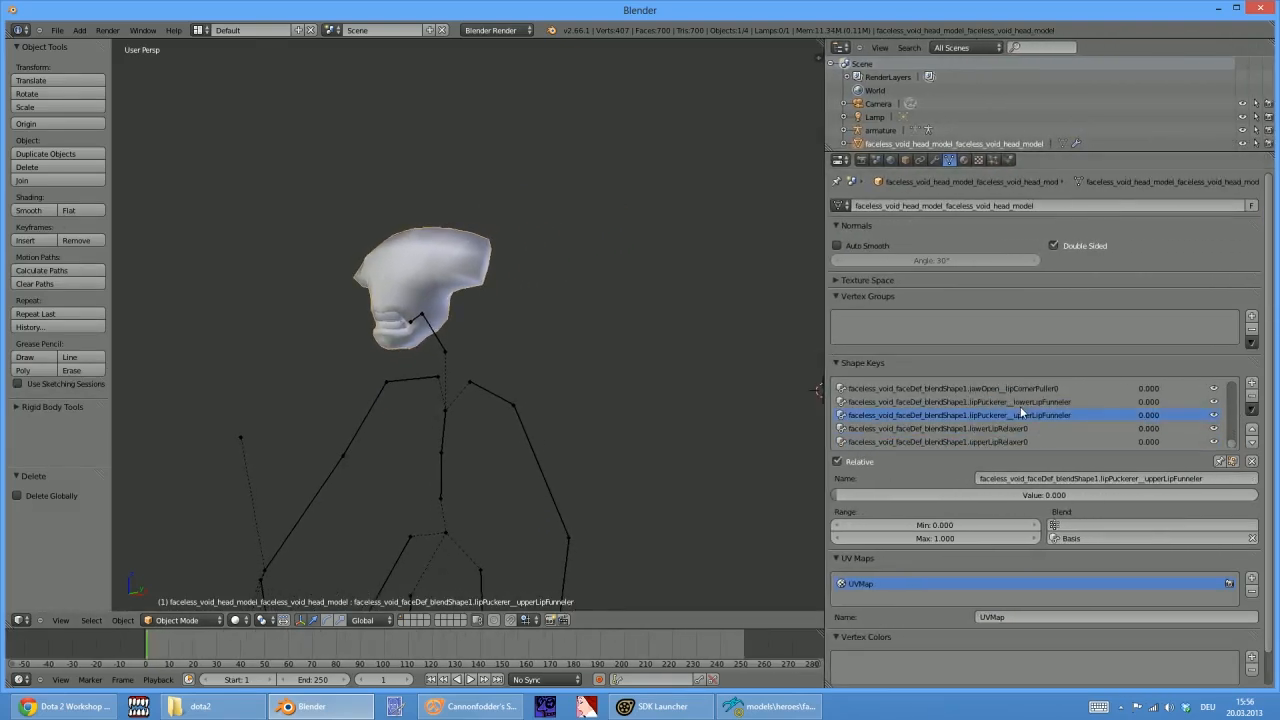
scroll(1001, 413, "up", 4)
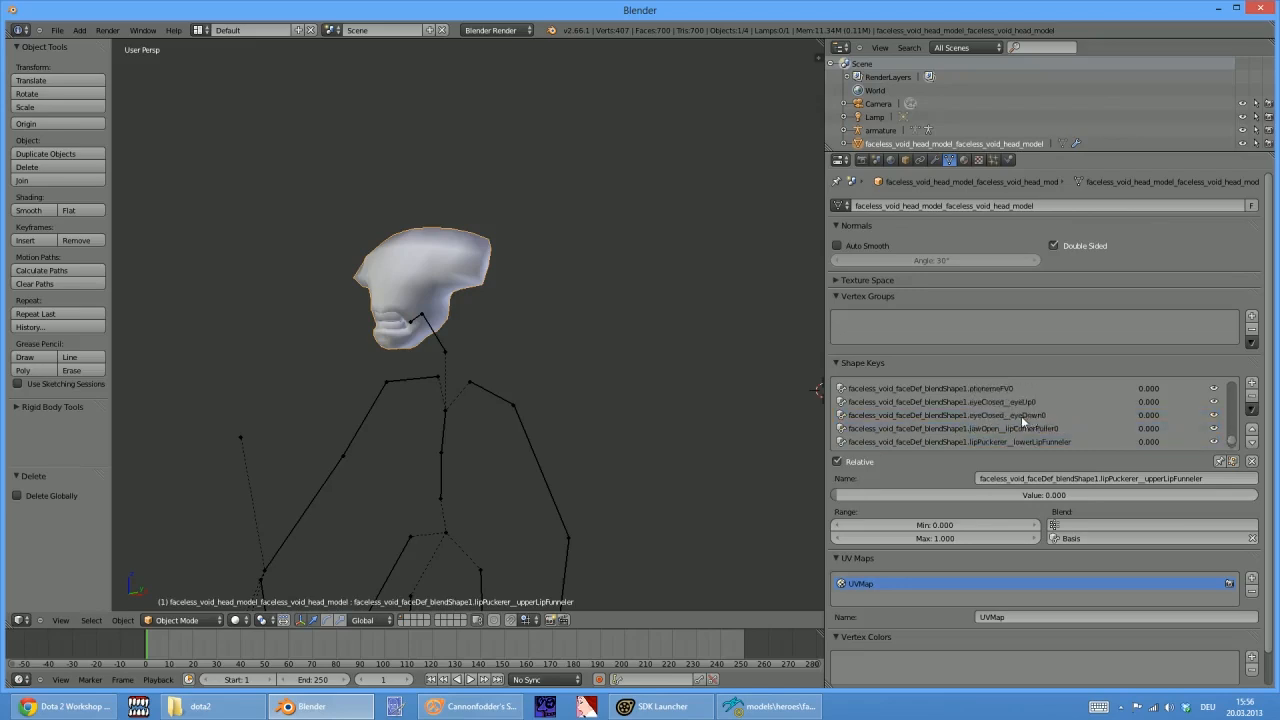
Preview the jawOpen0 shape key on the head by varying its value and resetting it to 0
left_click(1004, 438)
scroll(1005, 431, "up", 2)
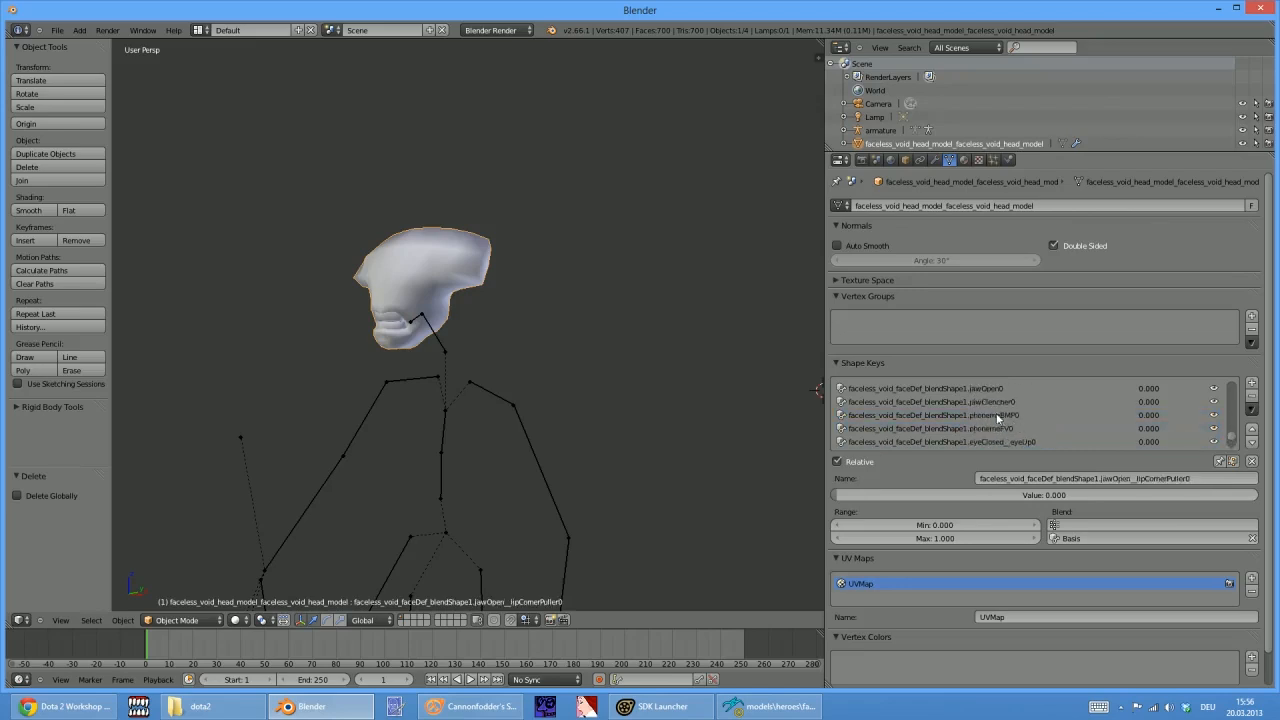
left_click(980, 389)
left_click_drag(930, 495, 842, 495)
Read through the shape key names and inspect the eyeUp0, eyeLeft0 and eyeDown0 entries
scroll(906, 405, "down", 4)
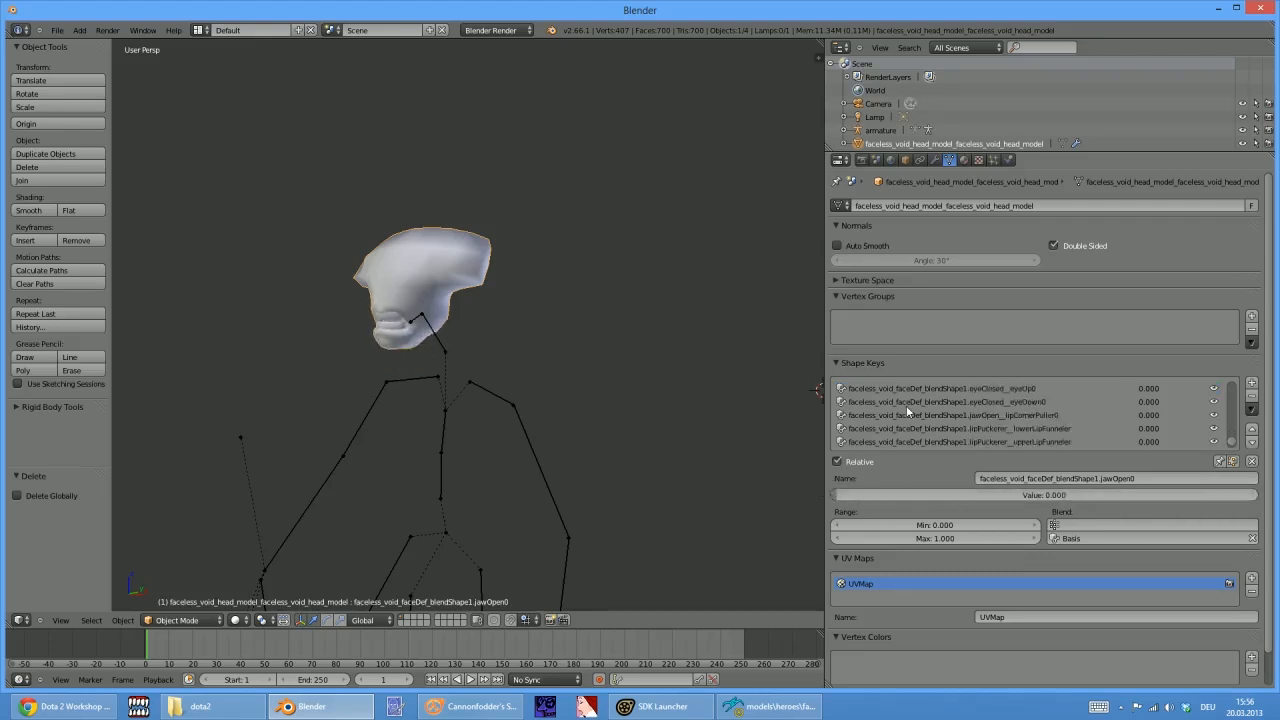
scroll(906, 406, "down", 6)
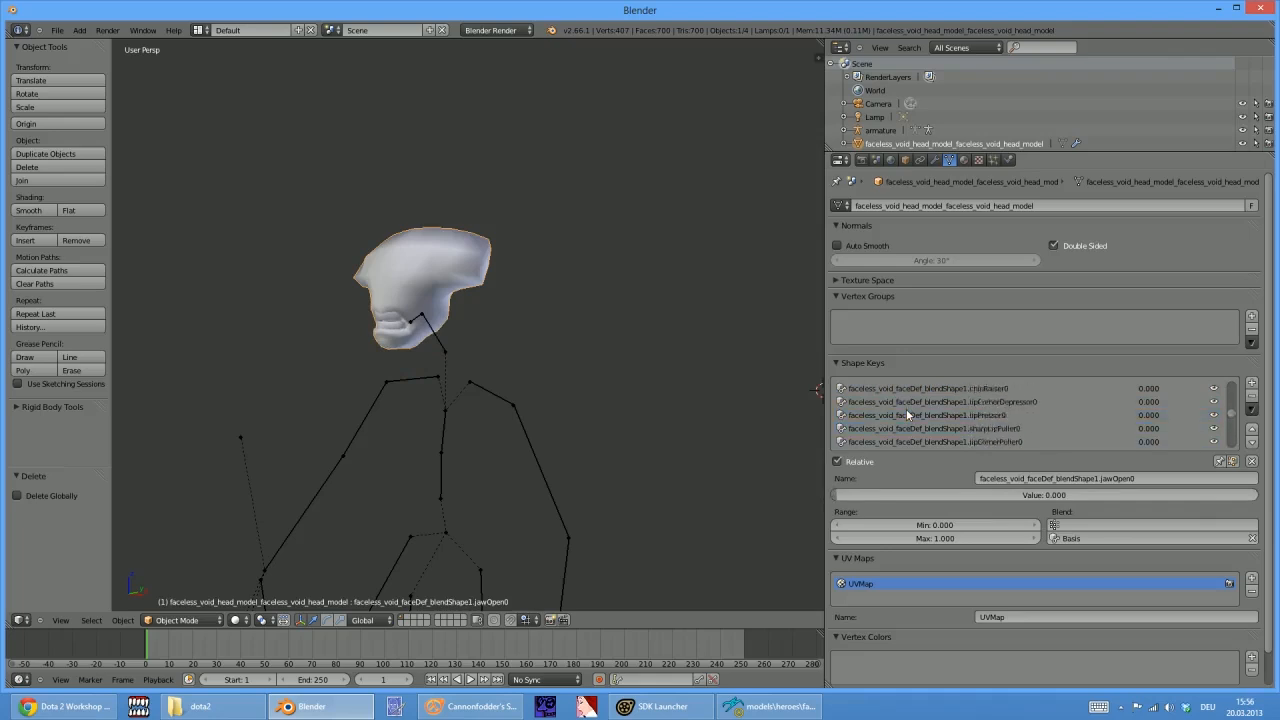
scroll(906, 408, "up", 8)
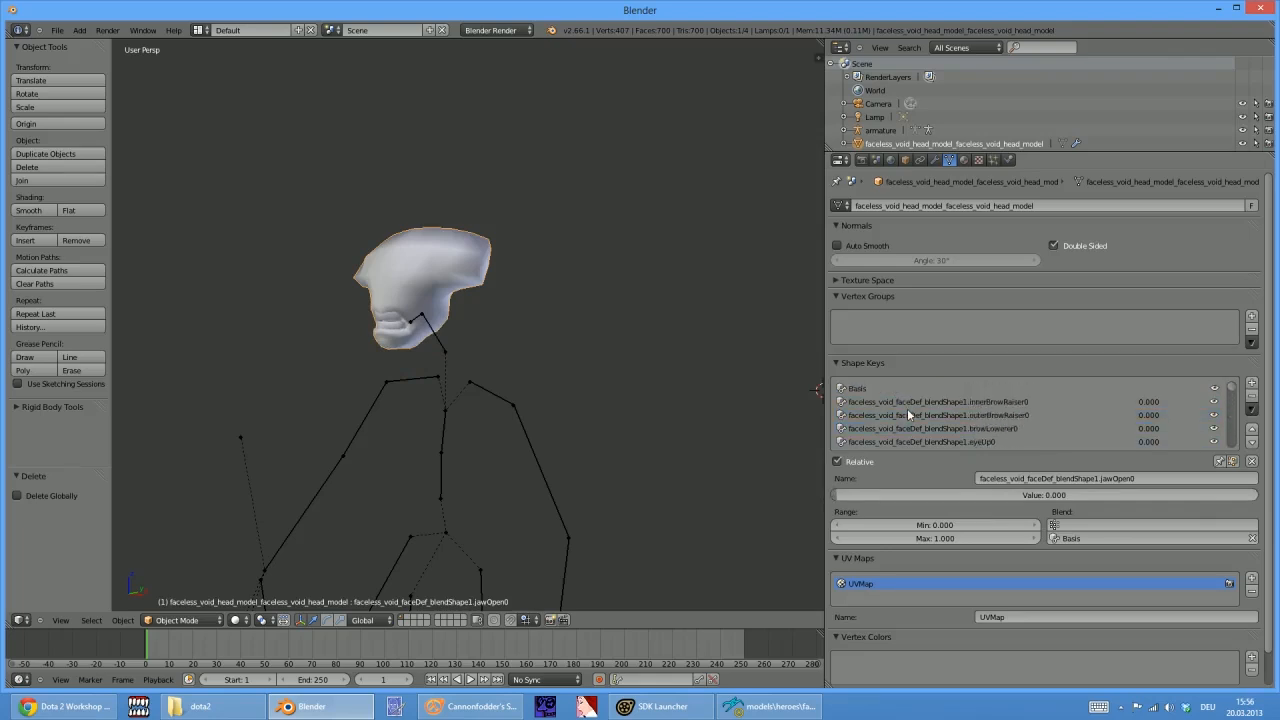
scroll(911, 414, "down", 4)
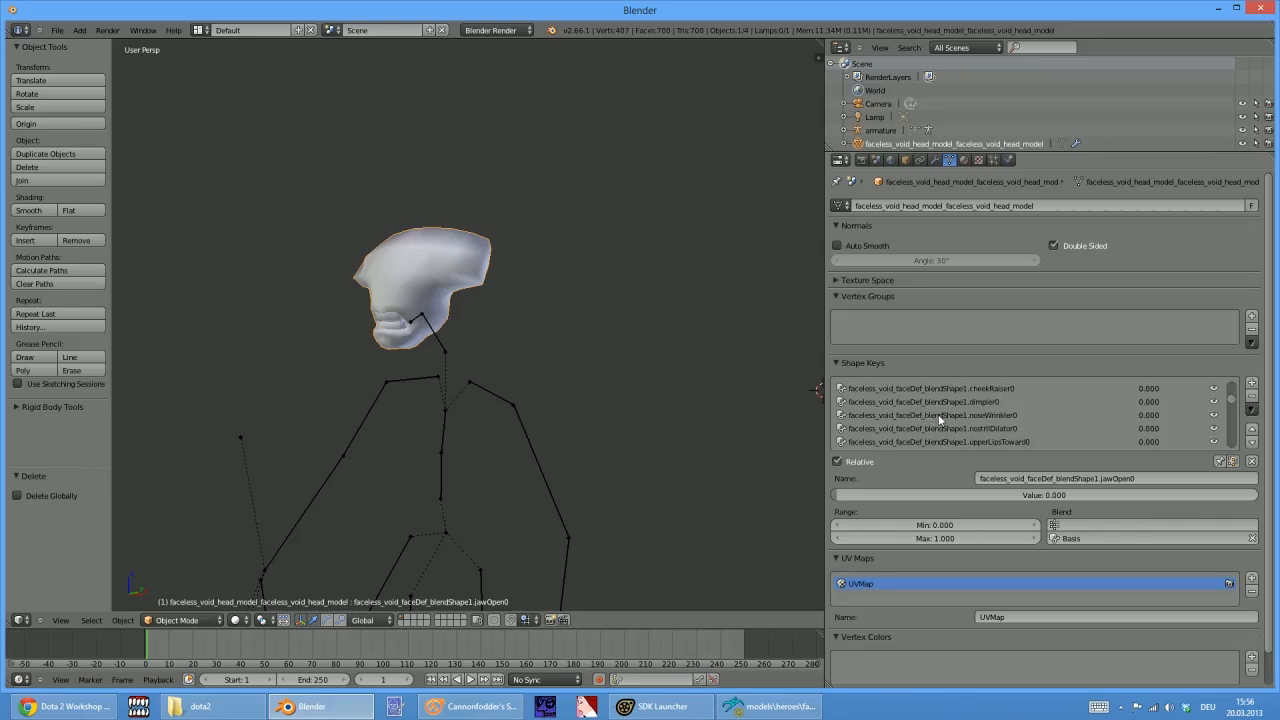
scroll(930, 410, "up", 5)
scroll(946, 417, "down", 2)
left_click(971, 413)
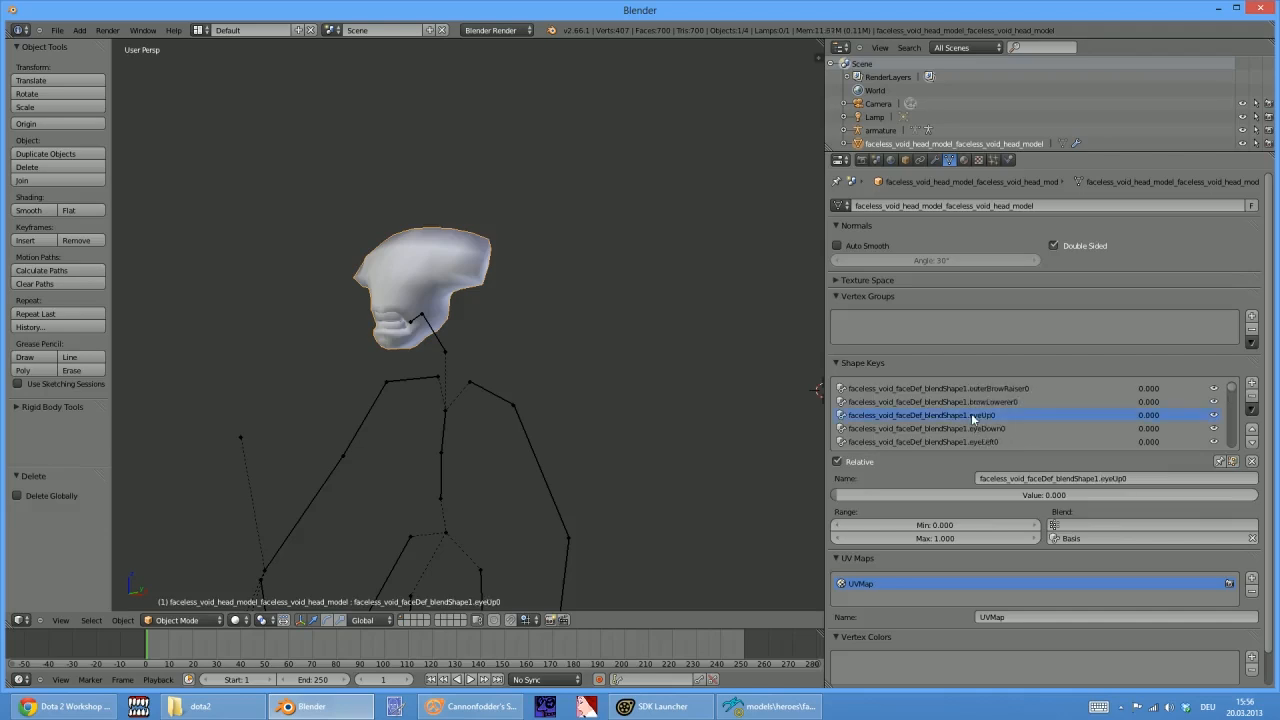
scroll(971, 413, "down", 1, "ctrl")
scroll(972, 415, "down", 1, "ctrl")
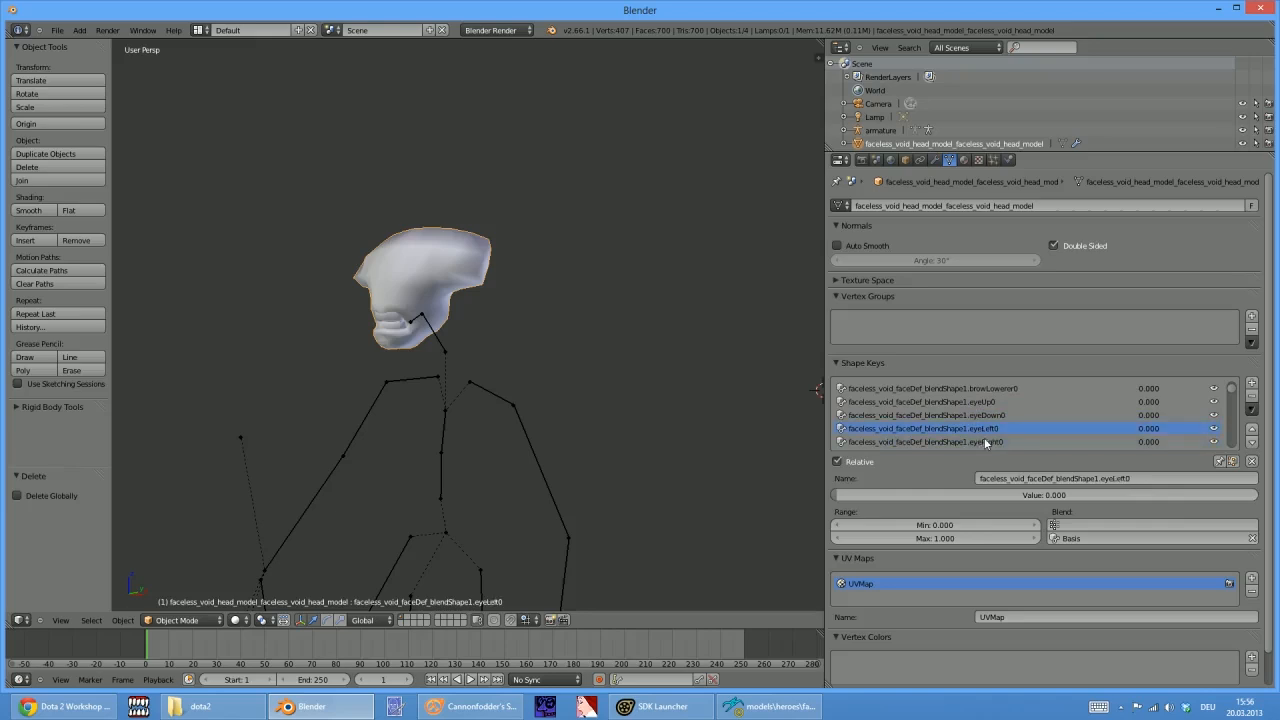
scroll(978, 405, "up", 1, "ctrl")
scroll(980, 415, "up", 3)
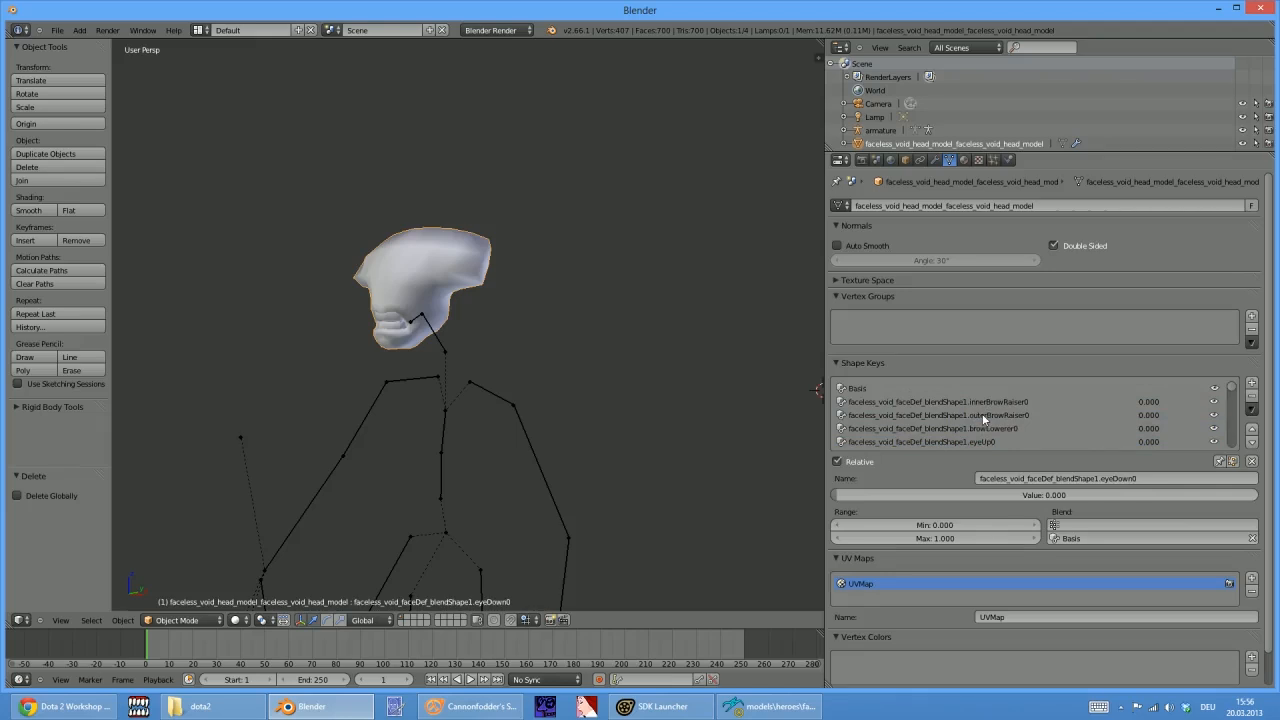
Preview the jawOpen0 shape key once more, reset its value to 0, and select the jawClencher0 key
scroll(984, 418, "down", 5)
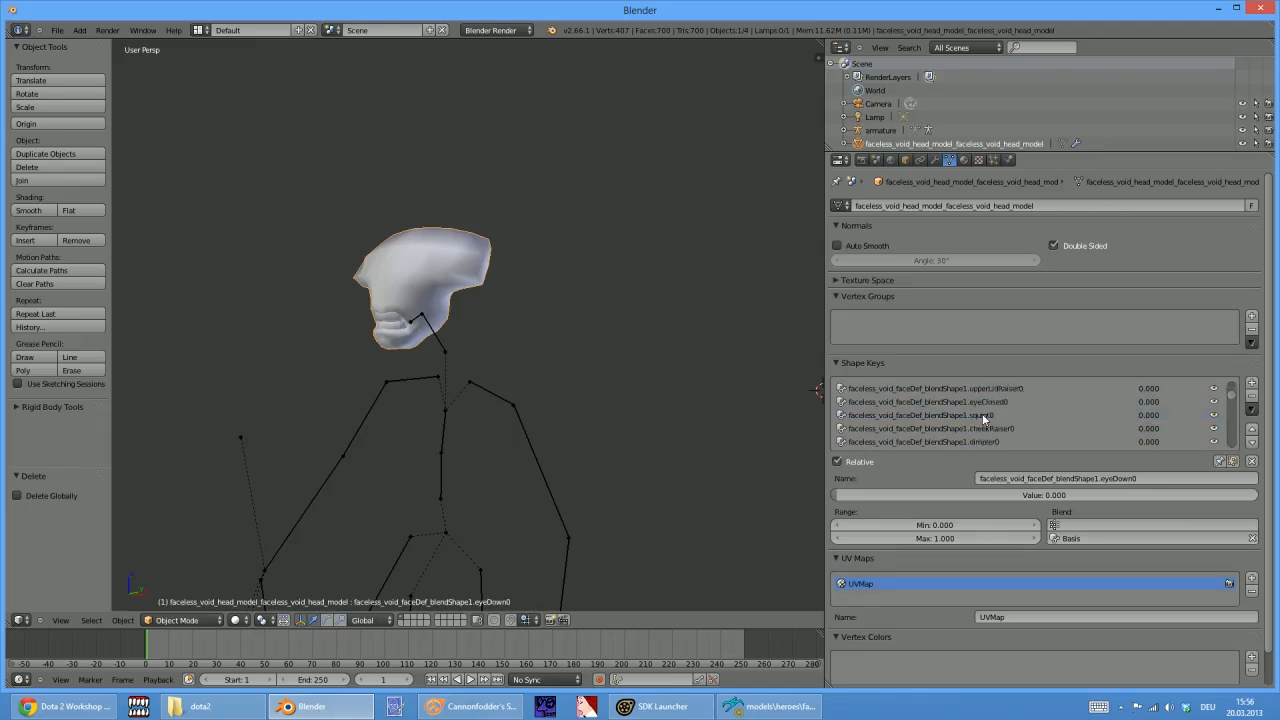
scroll(983, 417, "down", 5)
scroll(1027, 415, "down", 5)
scroll(970, 438, "up", 1)
left_click(981, 401)
scroll(975, 437, "up", 2)
scroll(975, 437, "up", 4)
left_click(996, 402)
left_click_drag(1040, 495, 848, 495)
left_click(957, 416)
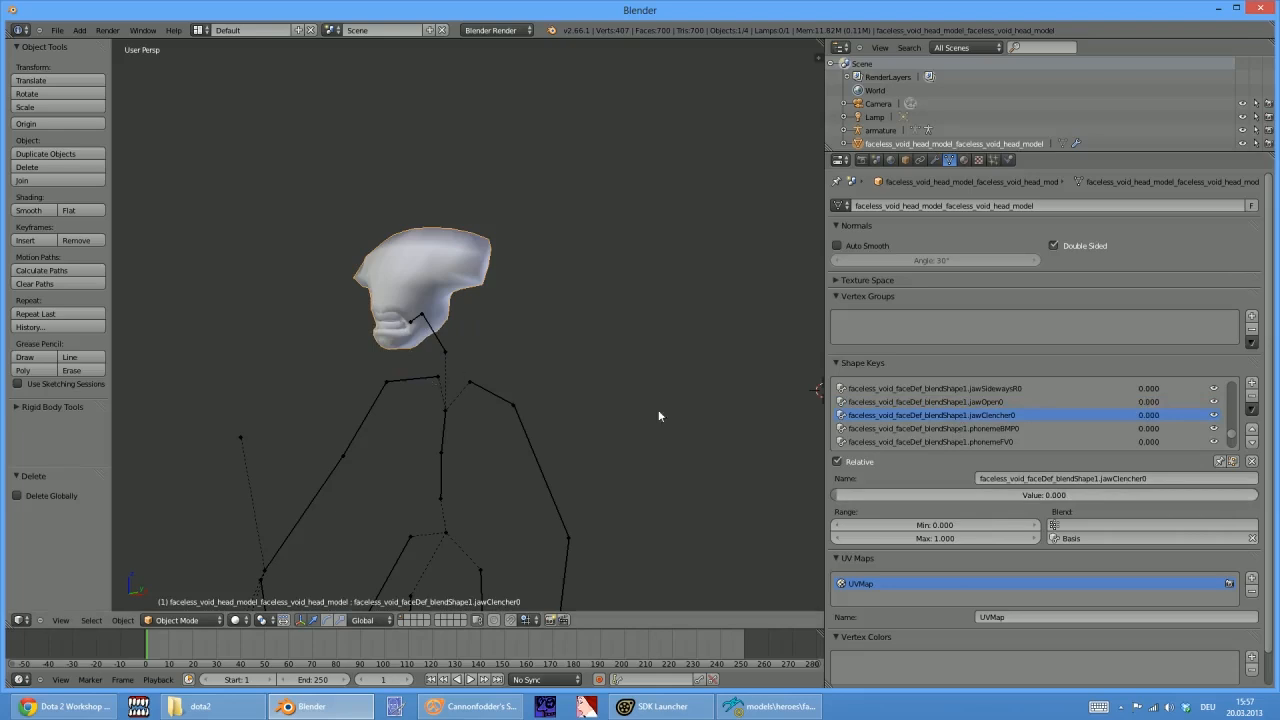
Look through the whole shape key list and inspect the brow and eyeUp0 keys near its start, finishing on browLowerer0
scroll(976, 414, "up", 2)
scroll(976, 408, "down", 5)
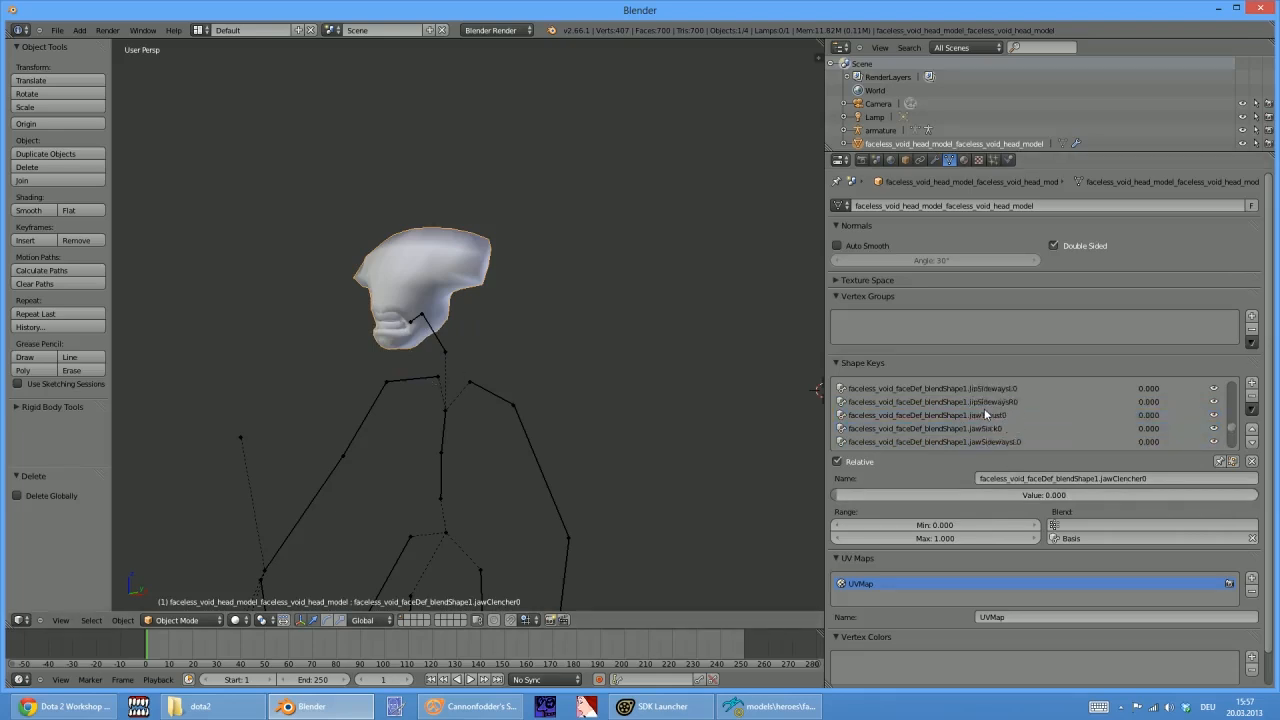
scroll(972, 410, "down", 5)
scroll(986, 414, "down", 5)
scroll(986, 414, "up", 2)
scroll(986, 414, "up", 3)
scroll(986, 414, "up", 3)
left_click(987, 414)
left_click(988, 428)
left_click(991, 403)
left_click(985, 426)
left_click(984, 441)
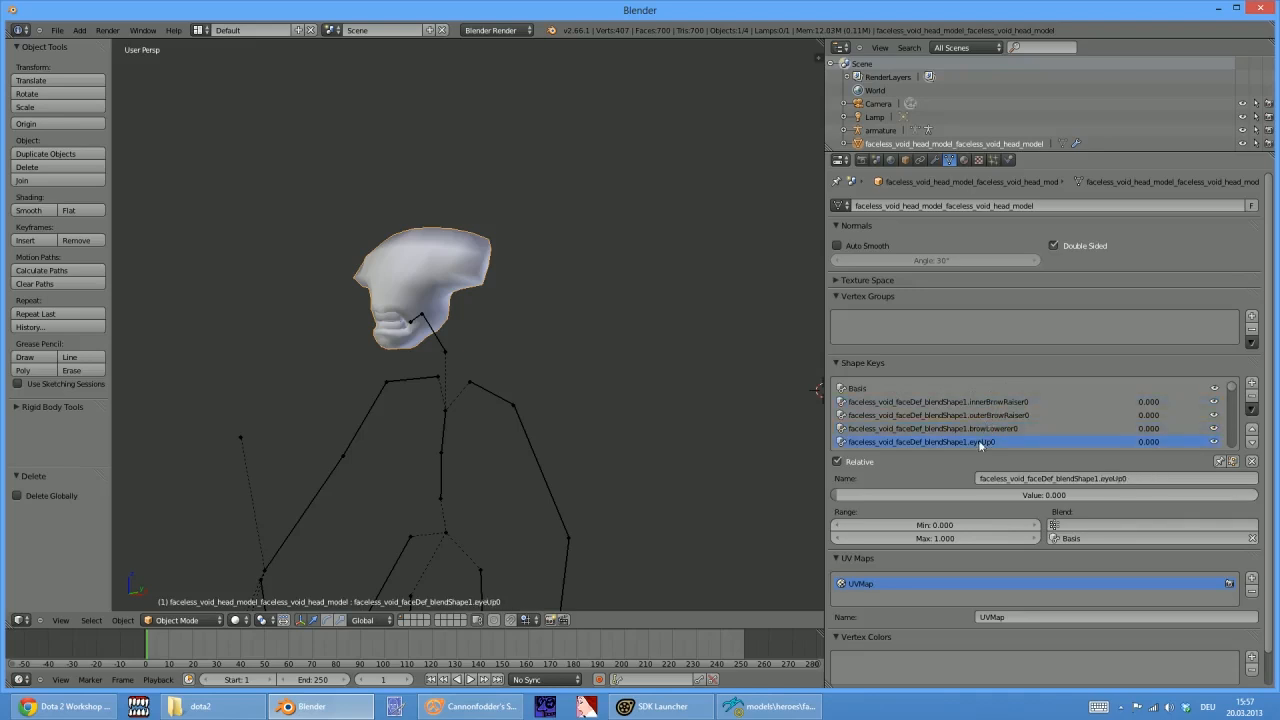
left_click(980, 428)
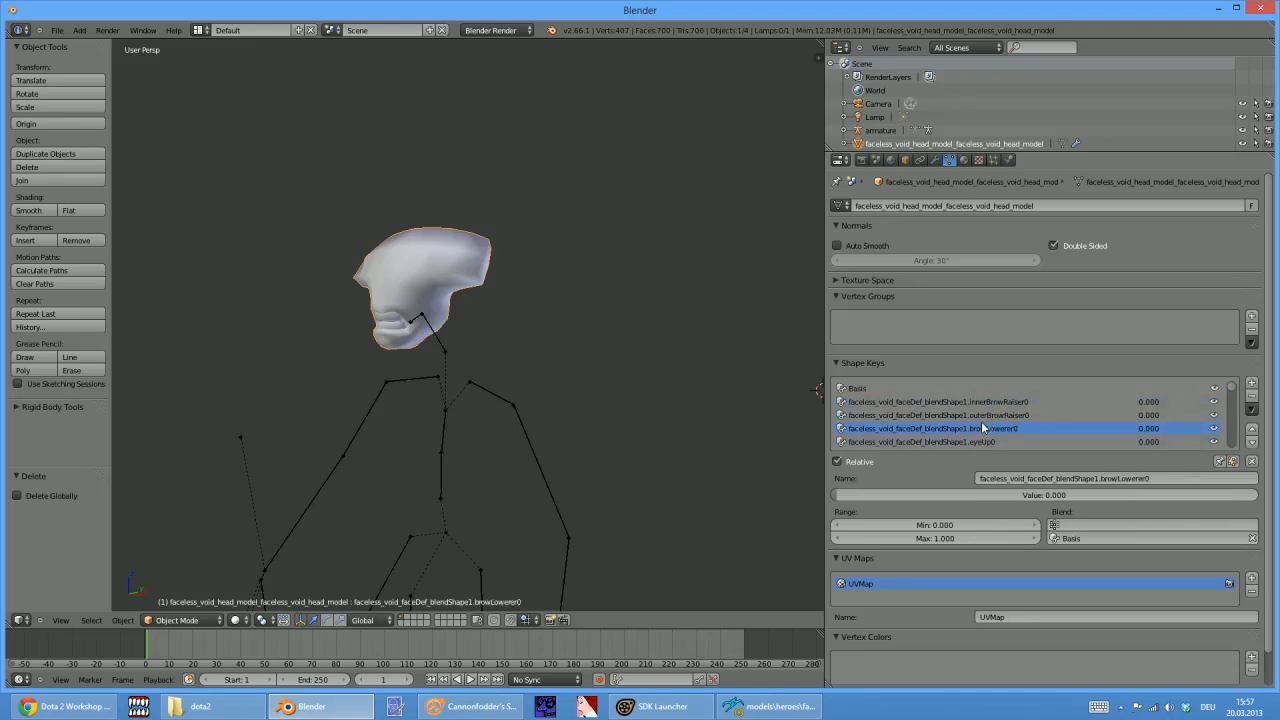
Preview the combined jawOpen__lipCornerPuller0 key, reset its value to 0, and select the lipPuckerer__lowerLipFunneler key
scroll(996, 405, "down", 8)
scroll(1010, 416, "down", 5)
scroll(1010, 416, "down", 2)
left_click(1025, 389)
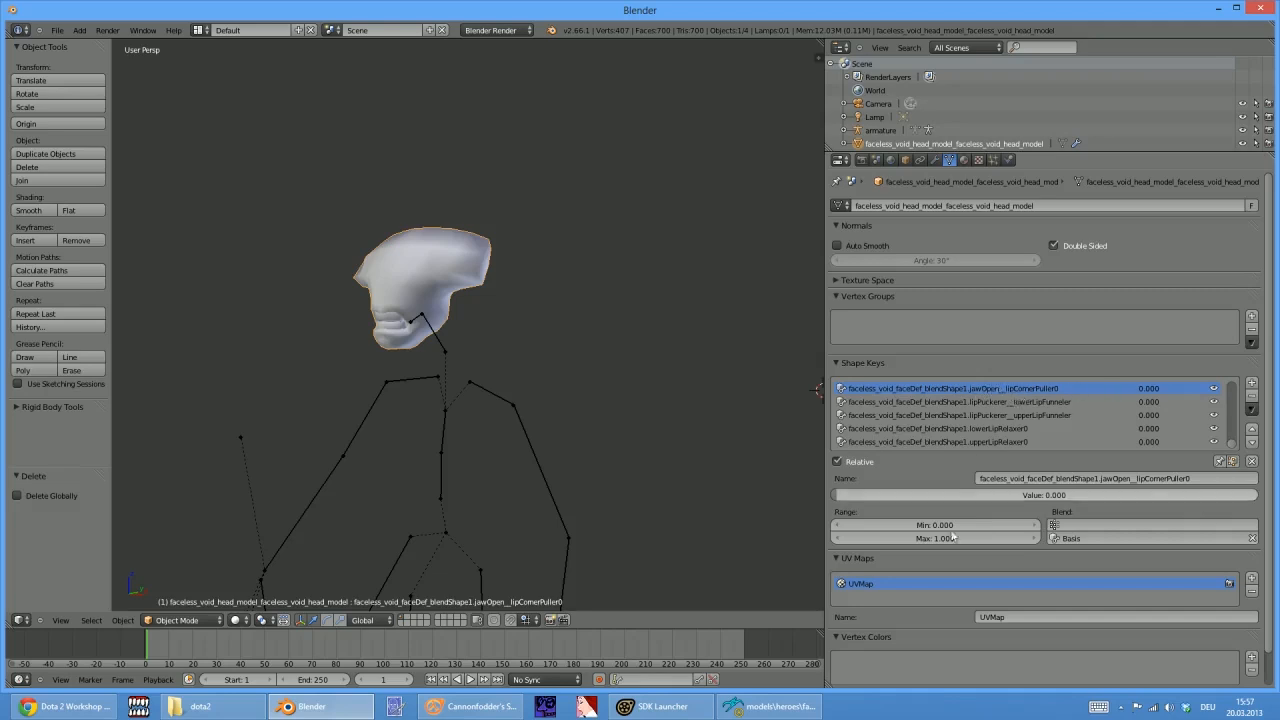
left_click_drag(940, 495, 781, 504)
left_click(987, 401)
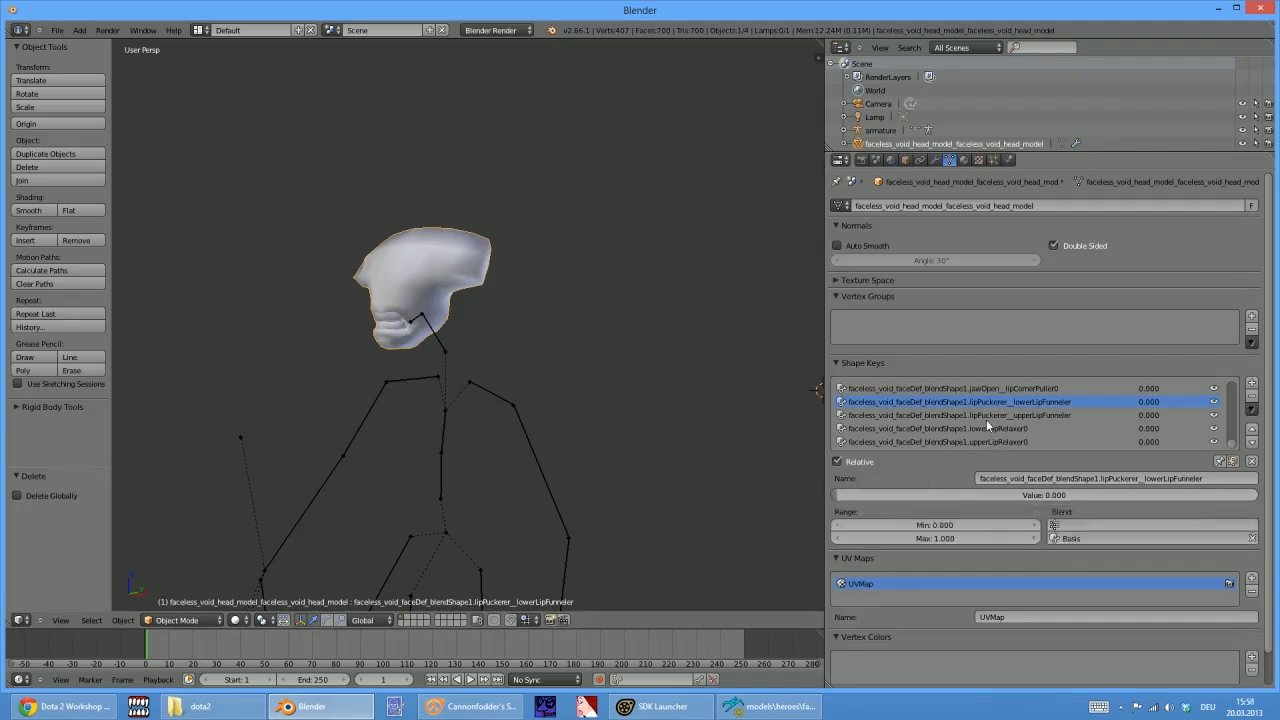
Review the names of the jaw keys and the remaining shape keys back up to the Basis key
scroll(900, 414, "up", 8)
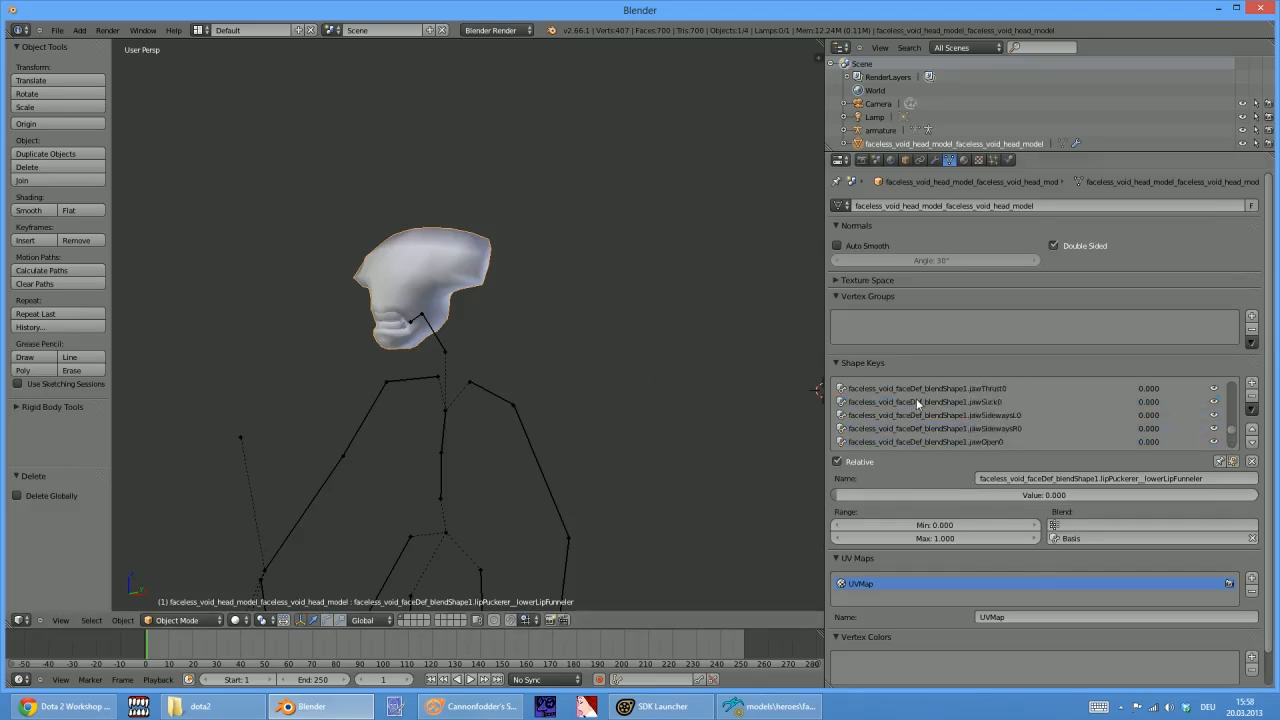
scroll(912, 397, "down", 5)
scroll(912, 397, "up", 6)
scroll(912, 397, "down", 2)
scroll(912, 397, "up", 1)
scroll(912, 397, "down", 1)
scroll(912, 397, "up", 2)
scroll(912, 397, "up", 4)
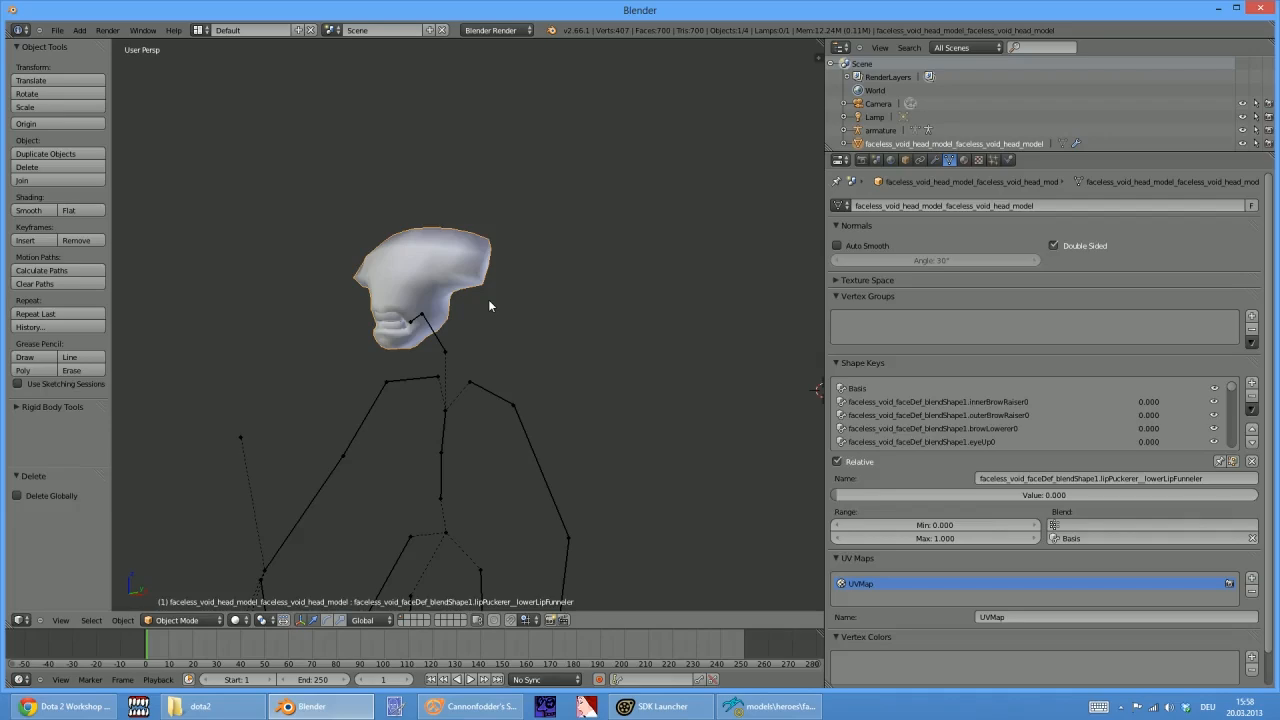
Quit Blender and bring up the SourceFilmmaker dota2 folder in File Explorer
left_click(57, 30)
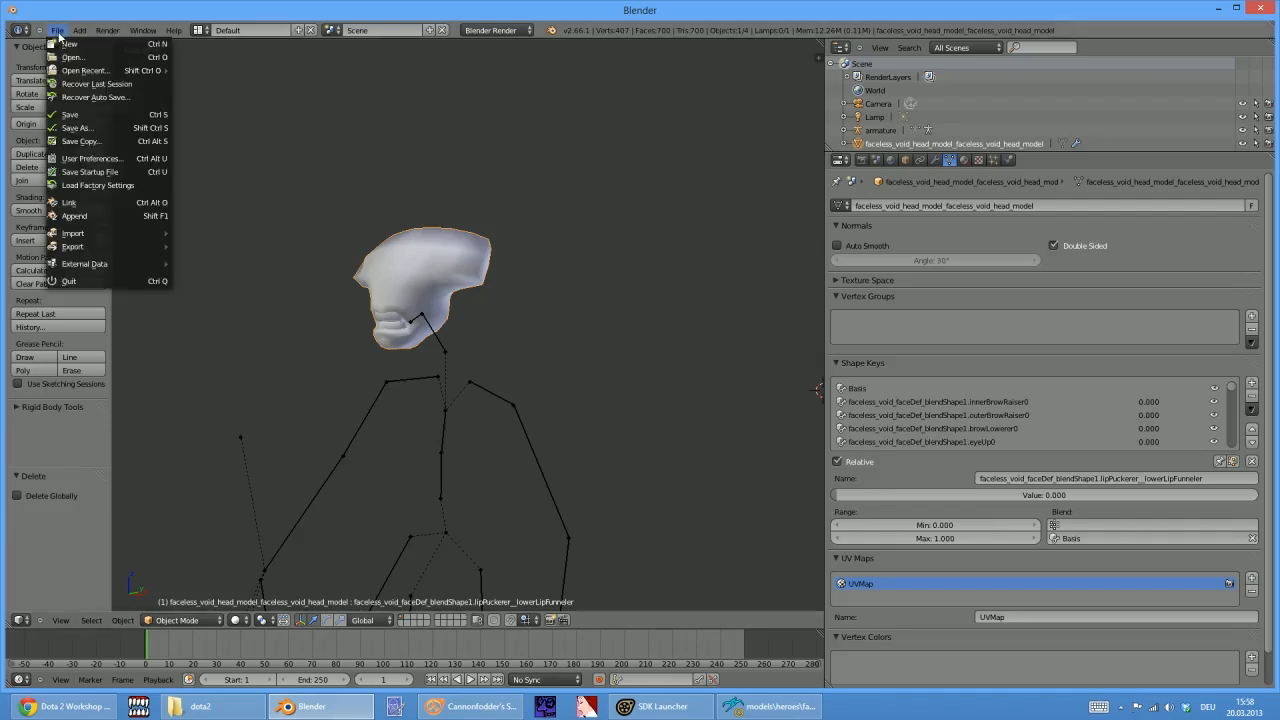
left_click(90, 280)
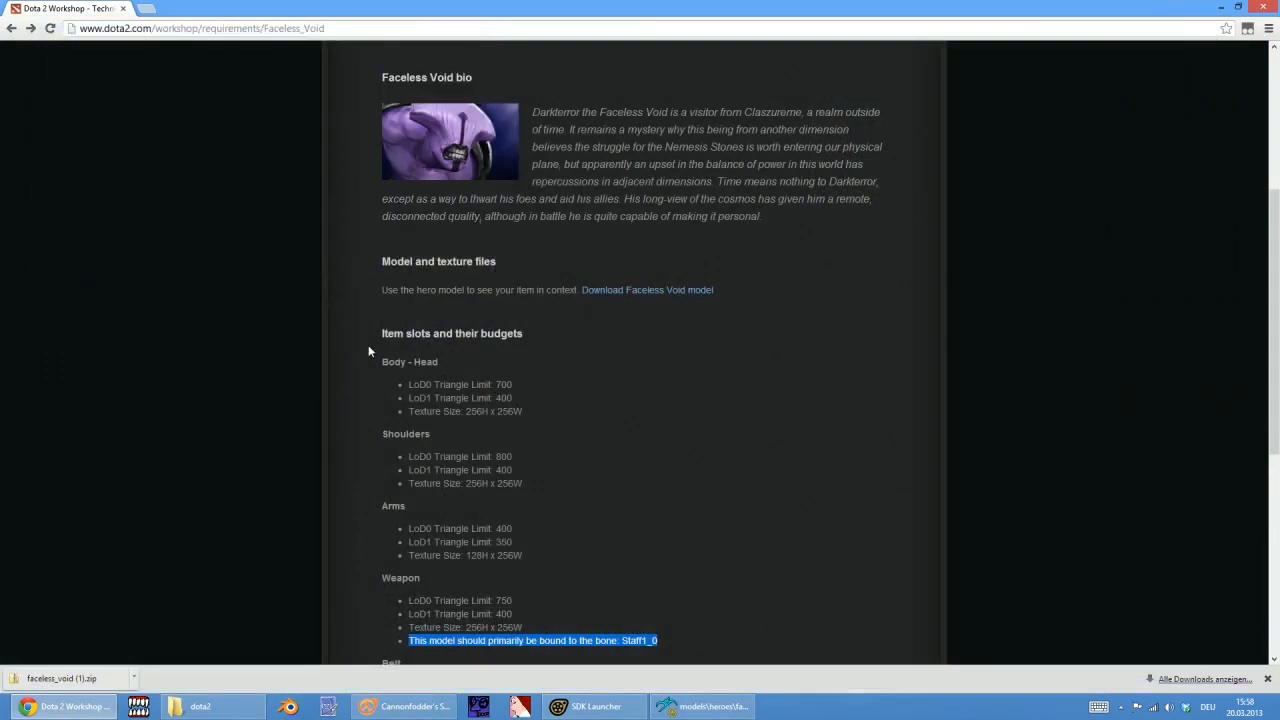
left_click(200, 706)
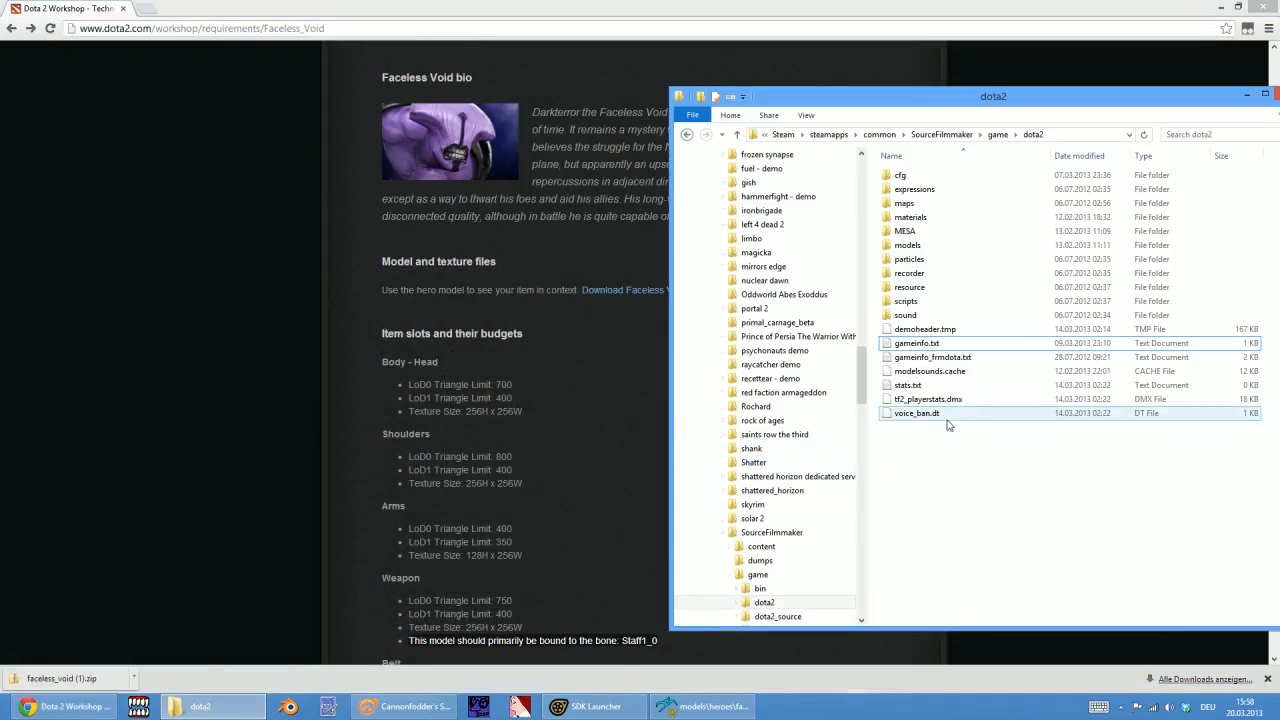
Launch Maya with the runmaya.bat shortcut in the SourceFilmmaker folder
left_click(941, 135)
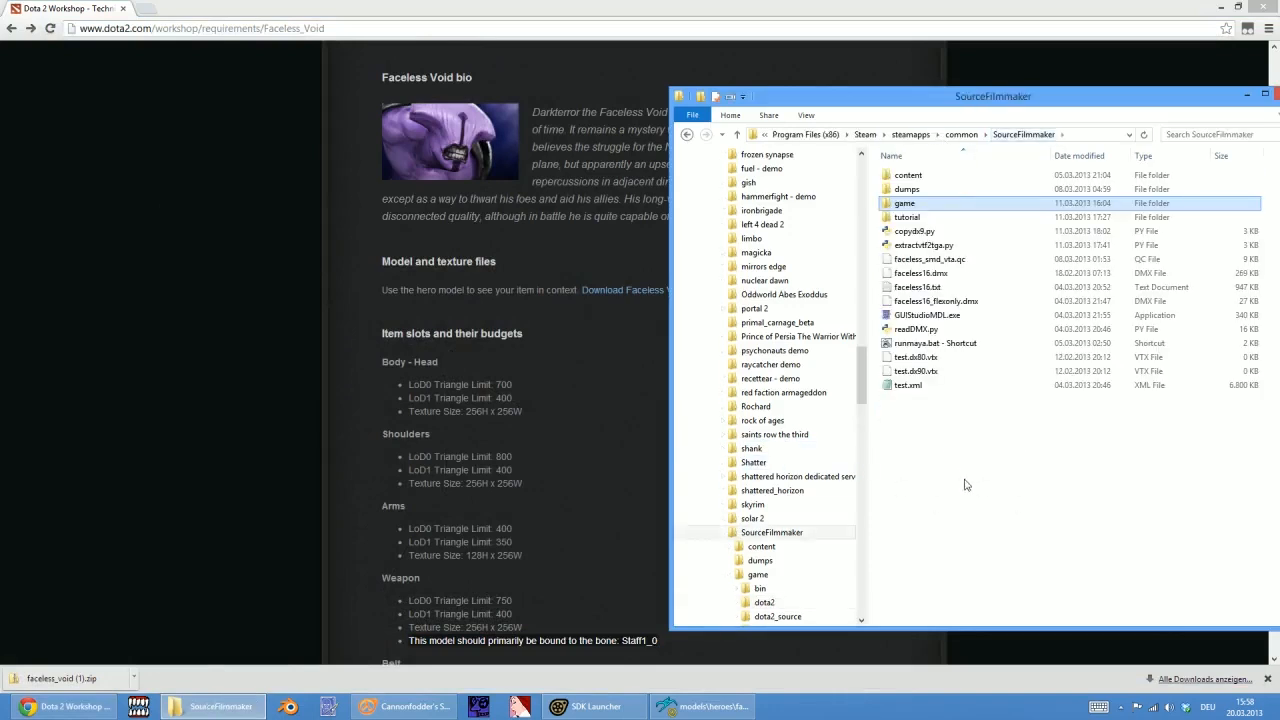
double_click(935, 343)
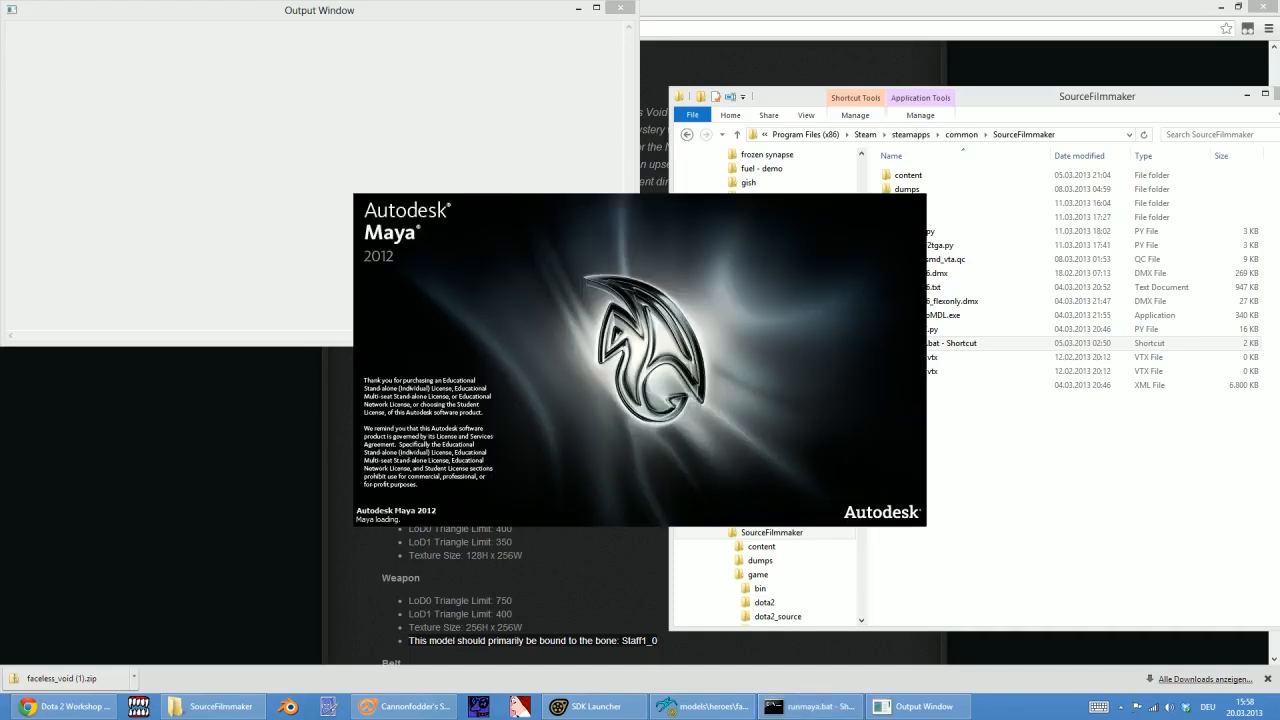
Switch to Chrome and load the wiki page developer.valvesoftware.com/wiki/MESA
left_click(746, 6)
left_click_drag(202, 28, 500, 34)
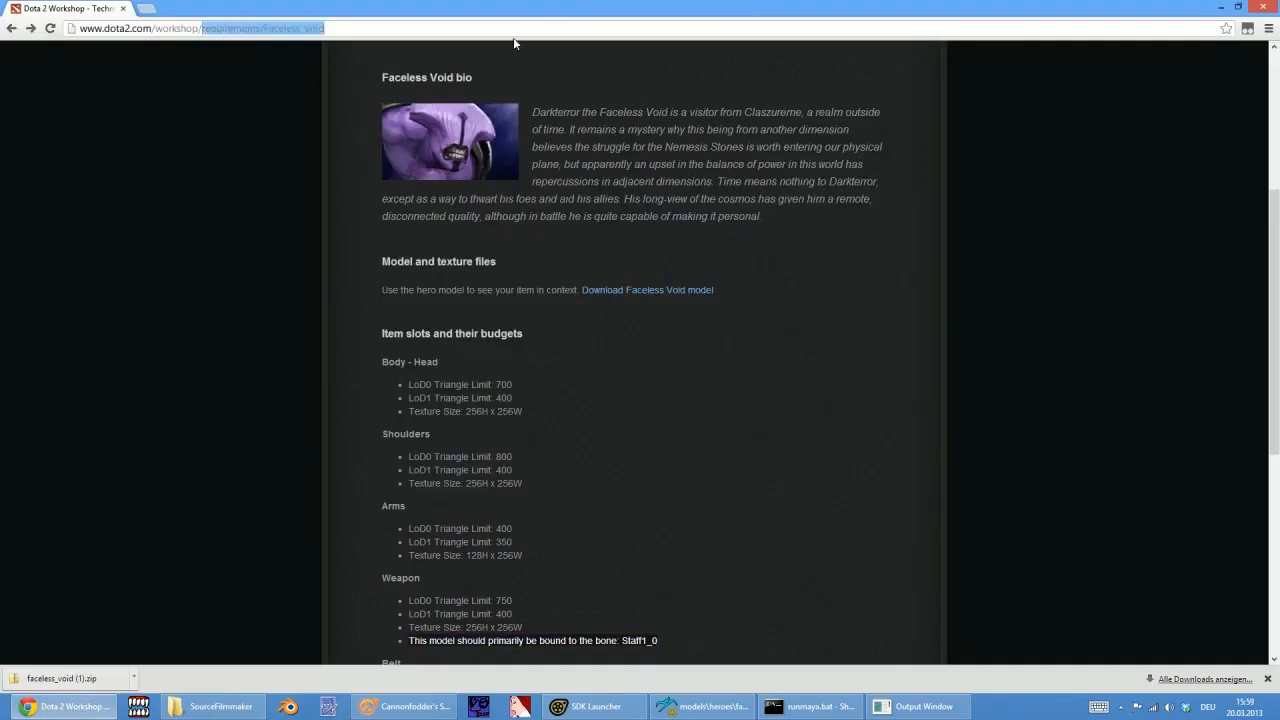
key("ctrl+a")
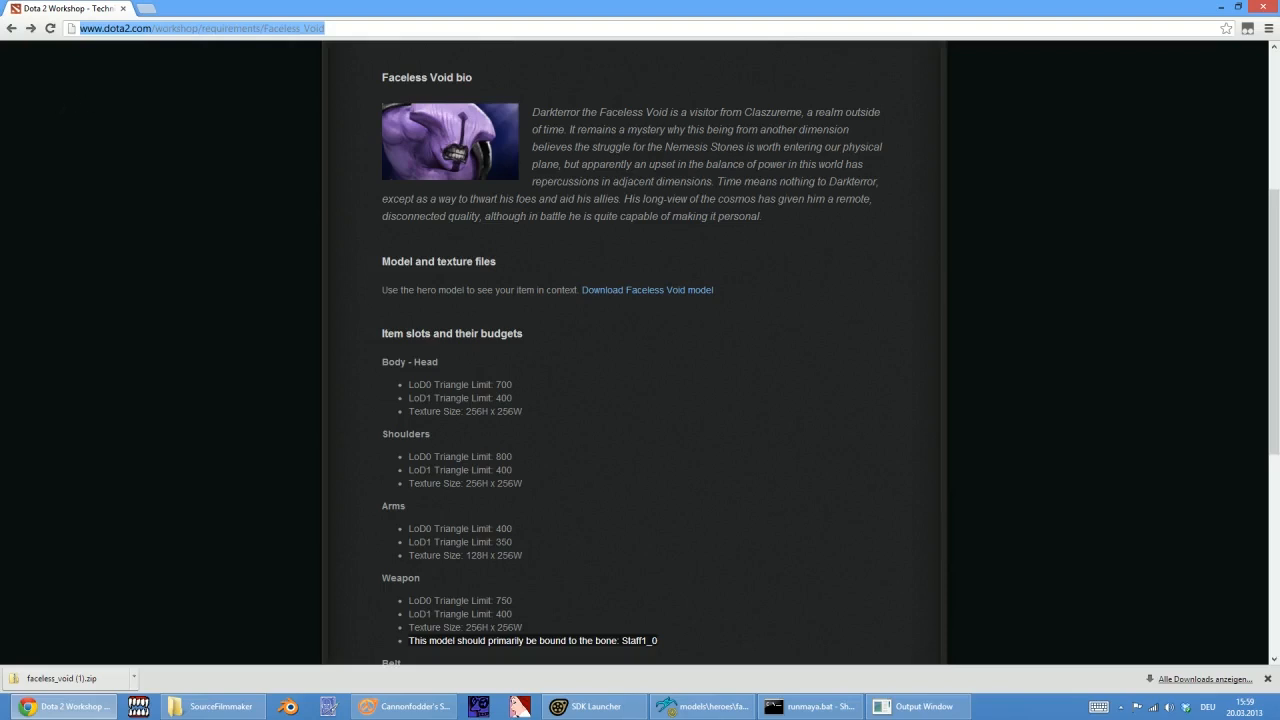
scroll(316, 272, "up", 3)
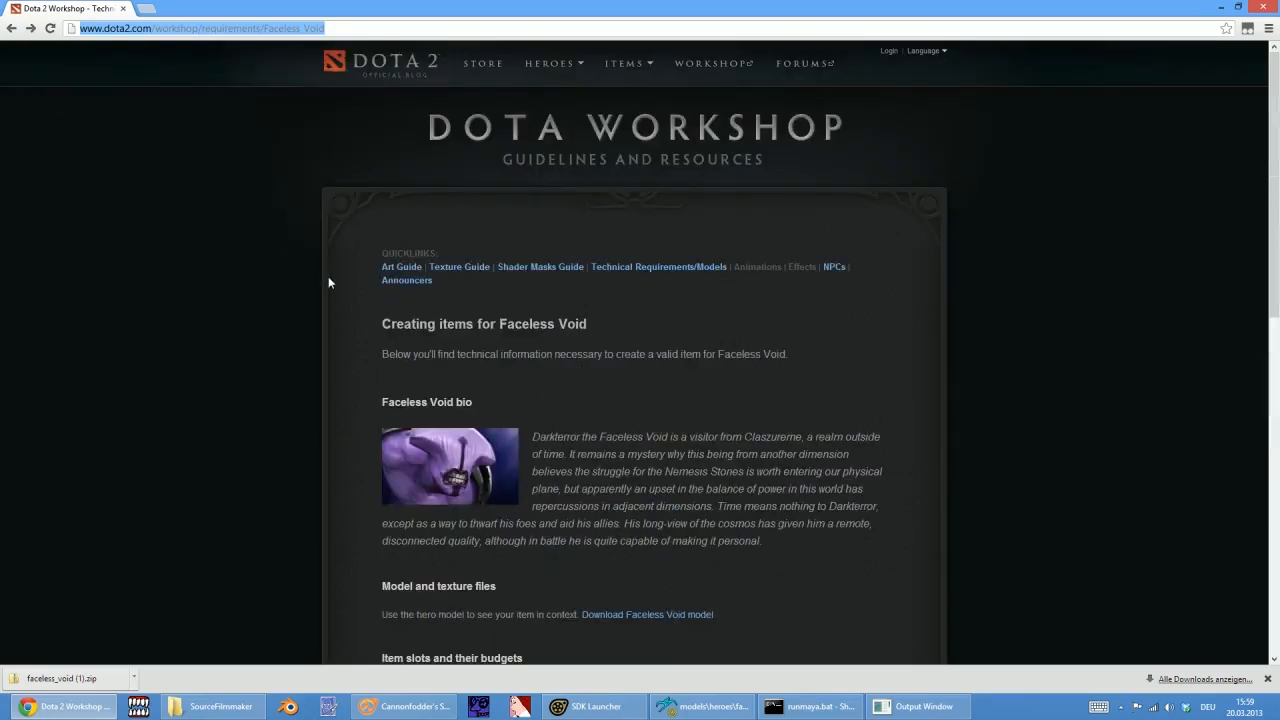
left_click(340, 28)
key("shift+Left")
key("shift+Left")
key("shift+Left")
key("shift+Left")
key("shift+Left")
key("shift+Left")
key("shift+Left")
key("shift+Left")
key("shift+Left")
key("shift+Left")
key("shift+Left")
key("shift+Left")
key("shift+Left")
key("shift+Left")
key("shift+Left")
key("shift+Left")
key("shift+Left")
key("shift+Left")
key("shift+Left")
key("shift+Left")
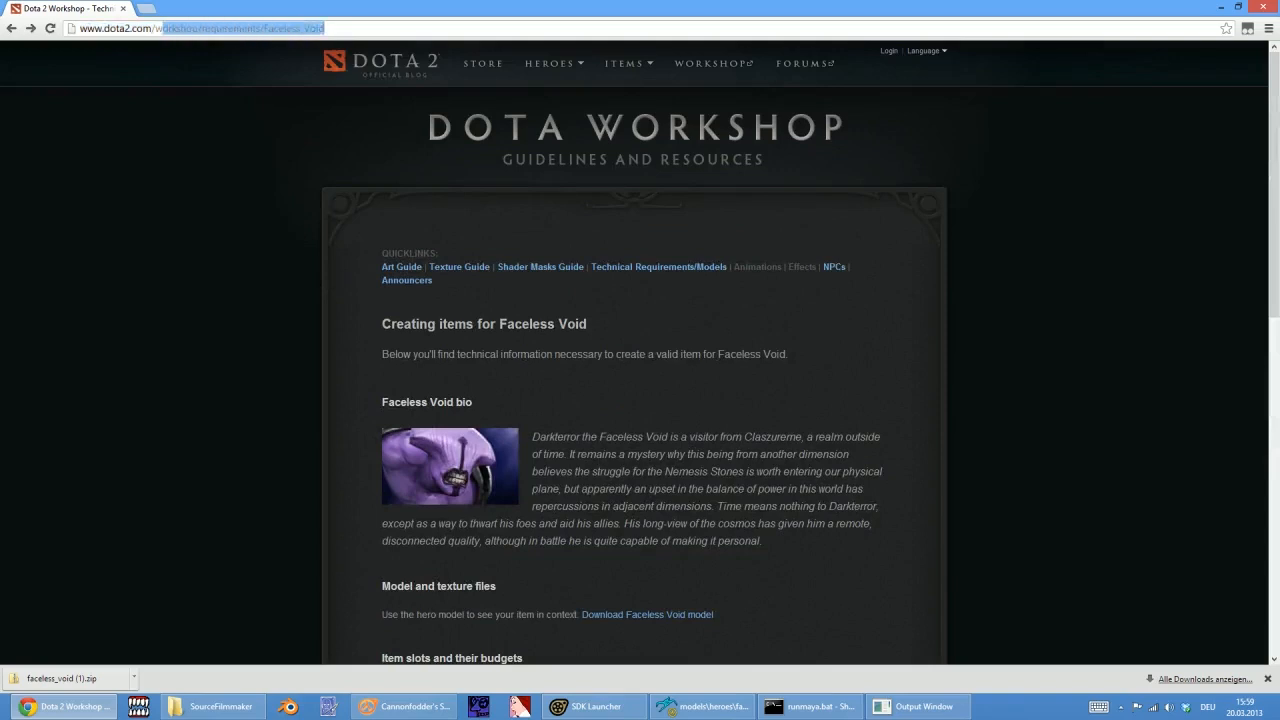
key("shift+Home")
type("devl")
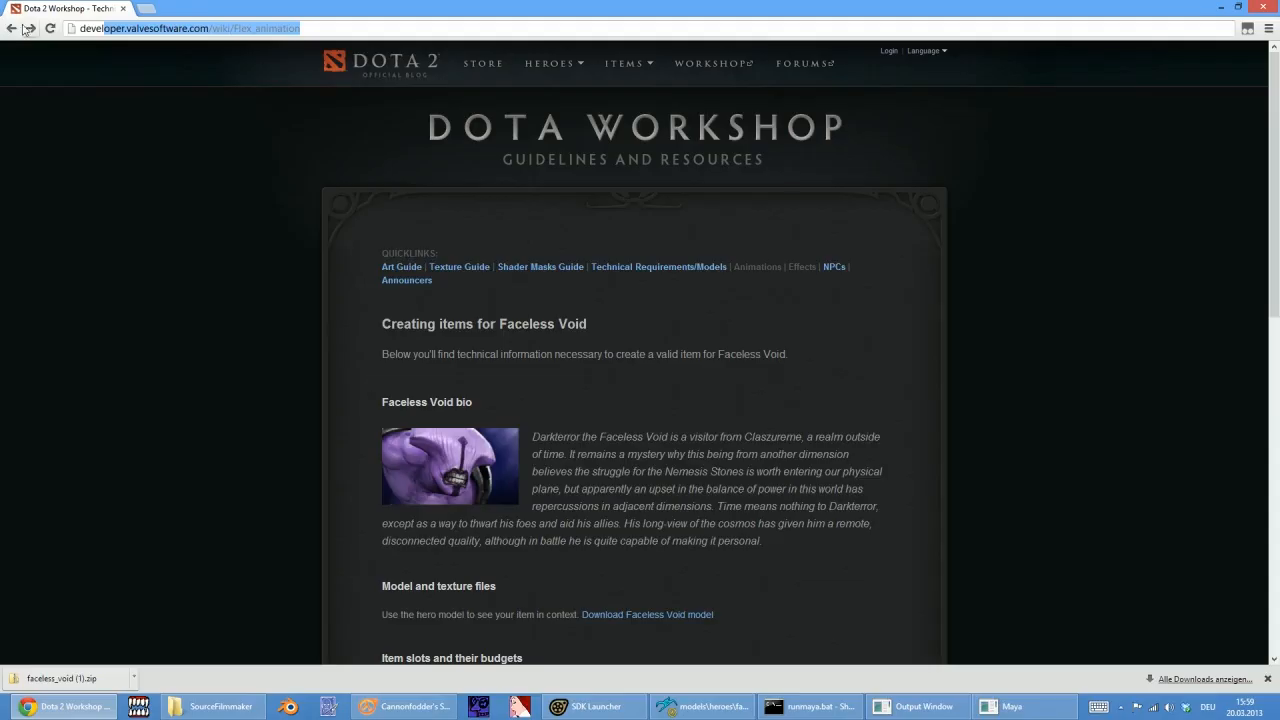
key("ctrl+shift+Left")
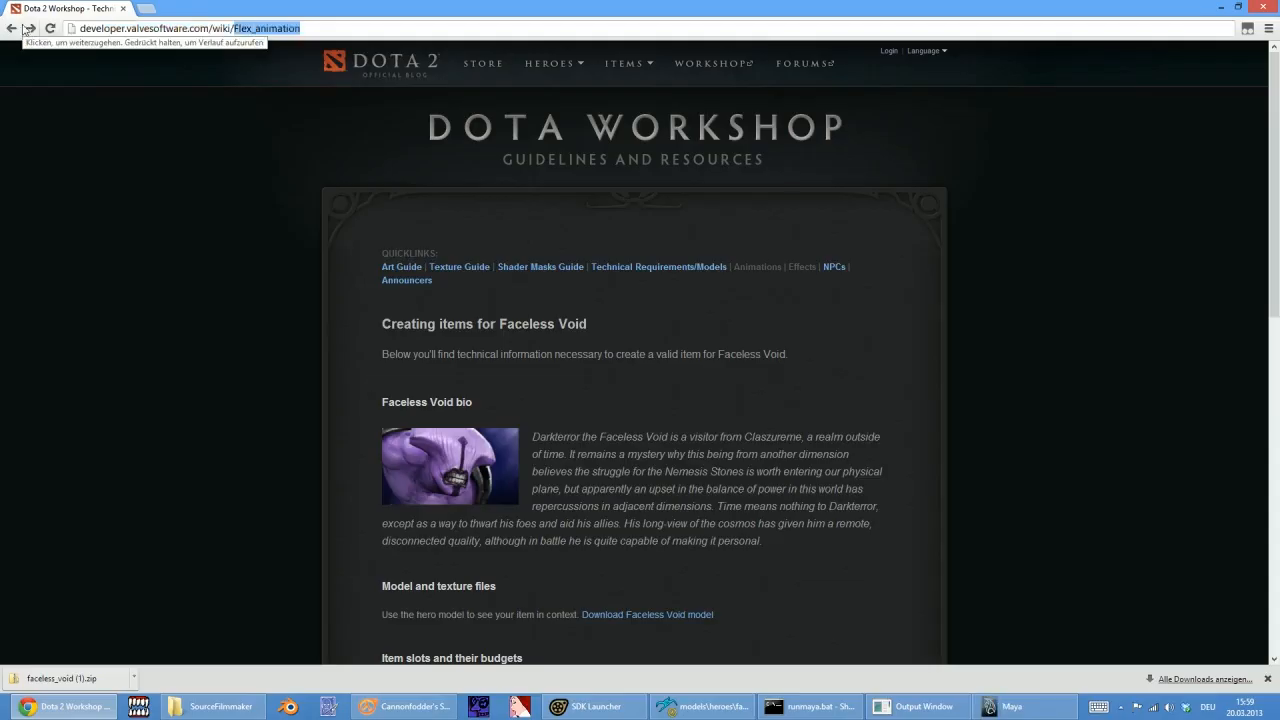
type("MESA")
key("Return")
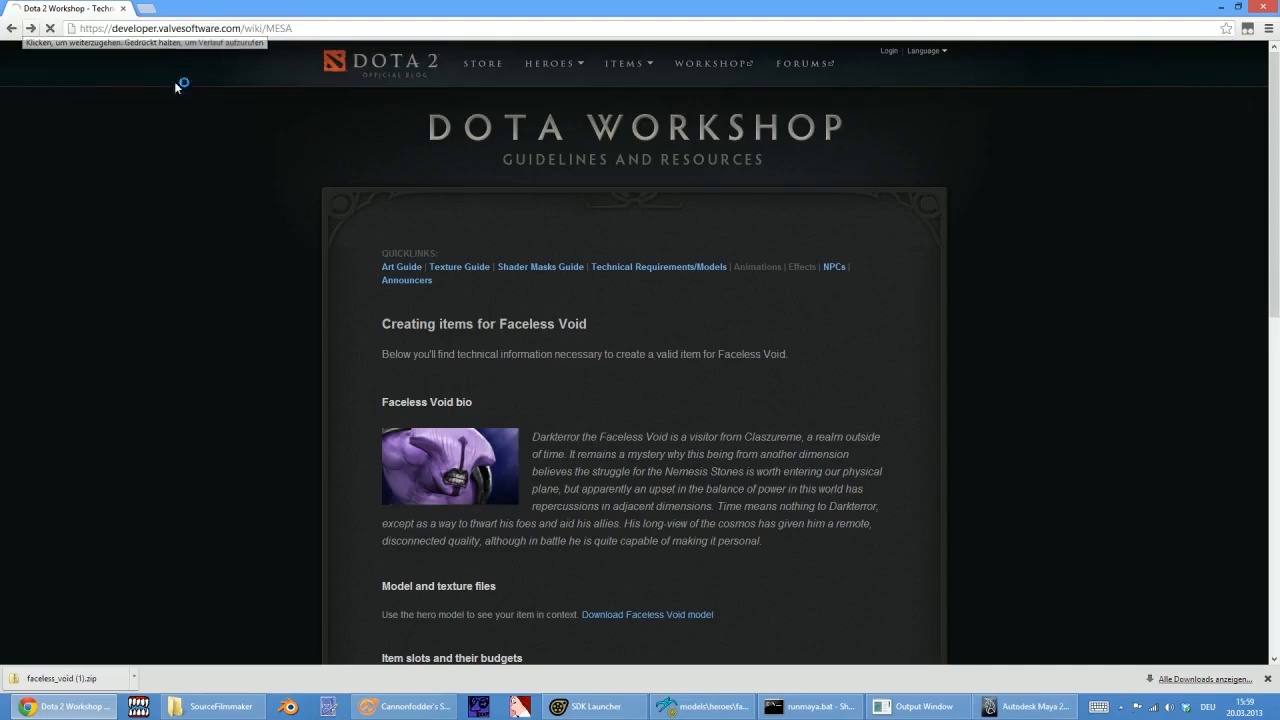
Look through the MESA wiki page, covering its description, script download, installation instructions, notes and links
scroll(516, 340, "down", 7)
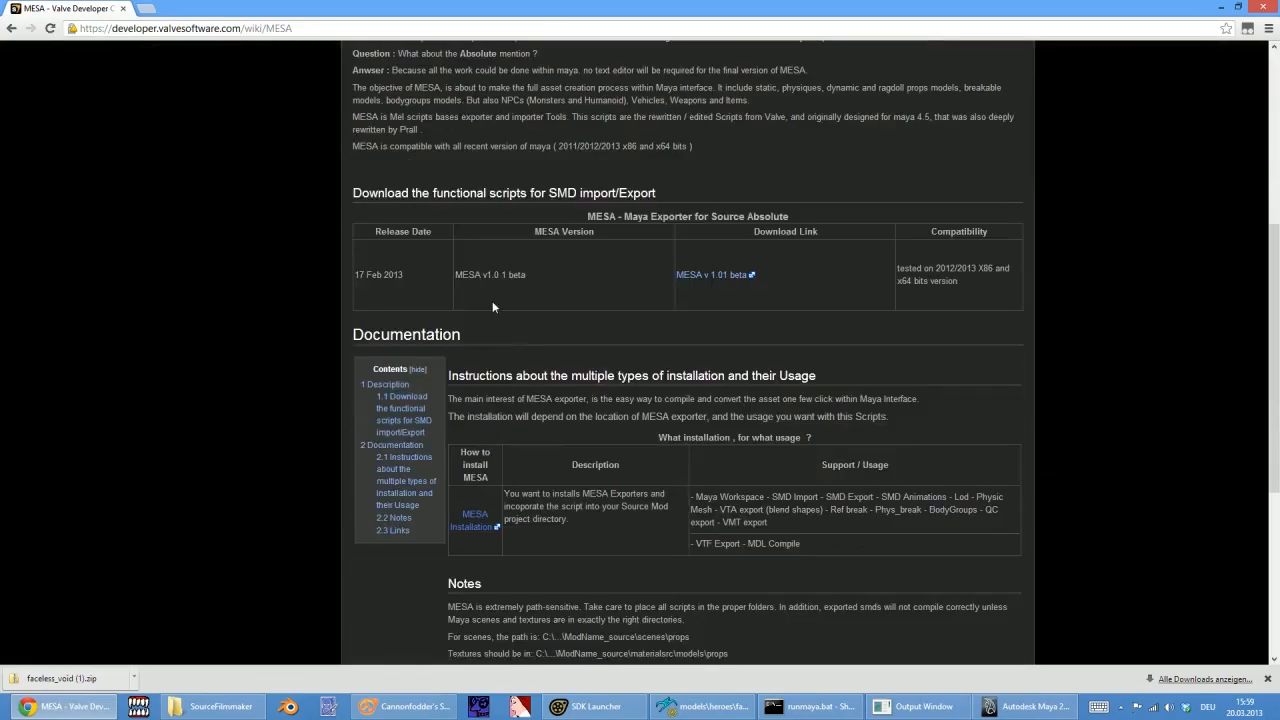
scroll(551, 336, "up", 4)
scroll(551, 336, "up", 4)
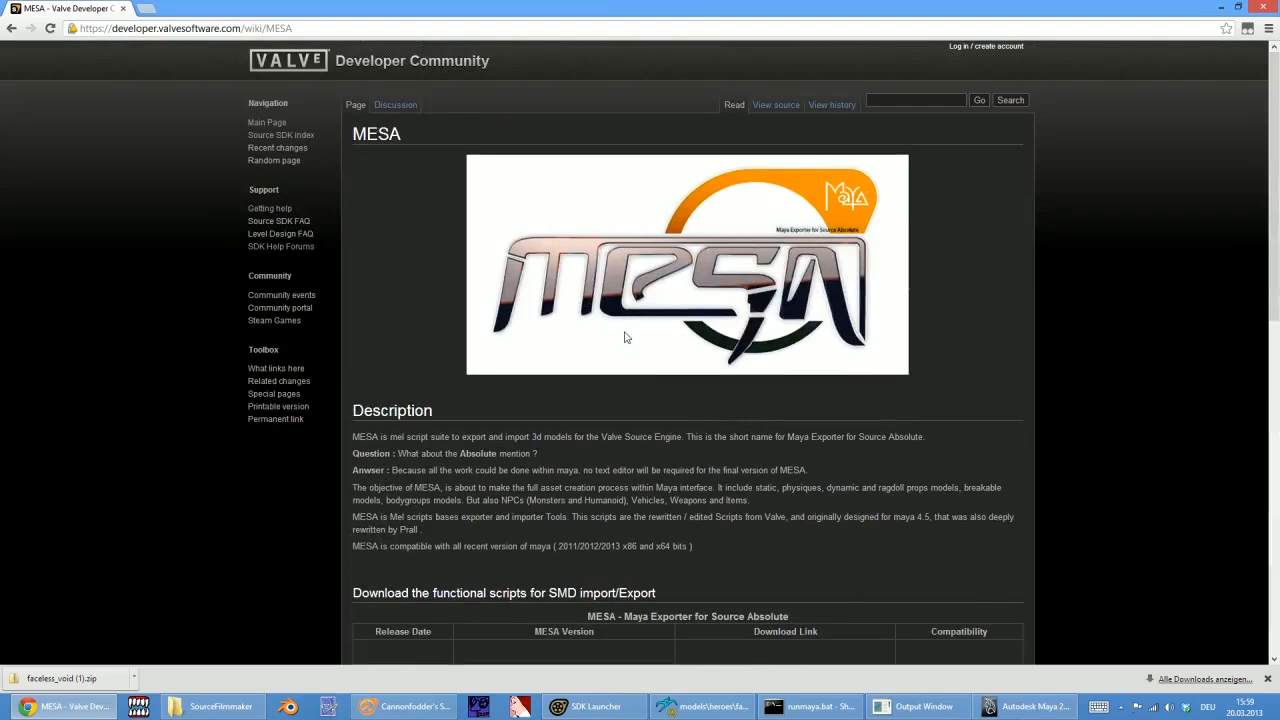
scroll(624, 331, "down", 1)
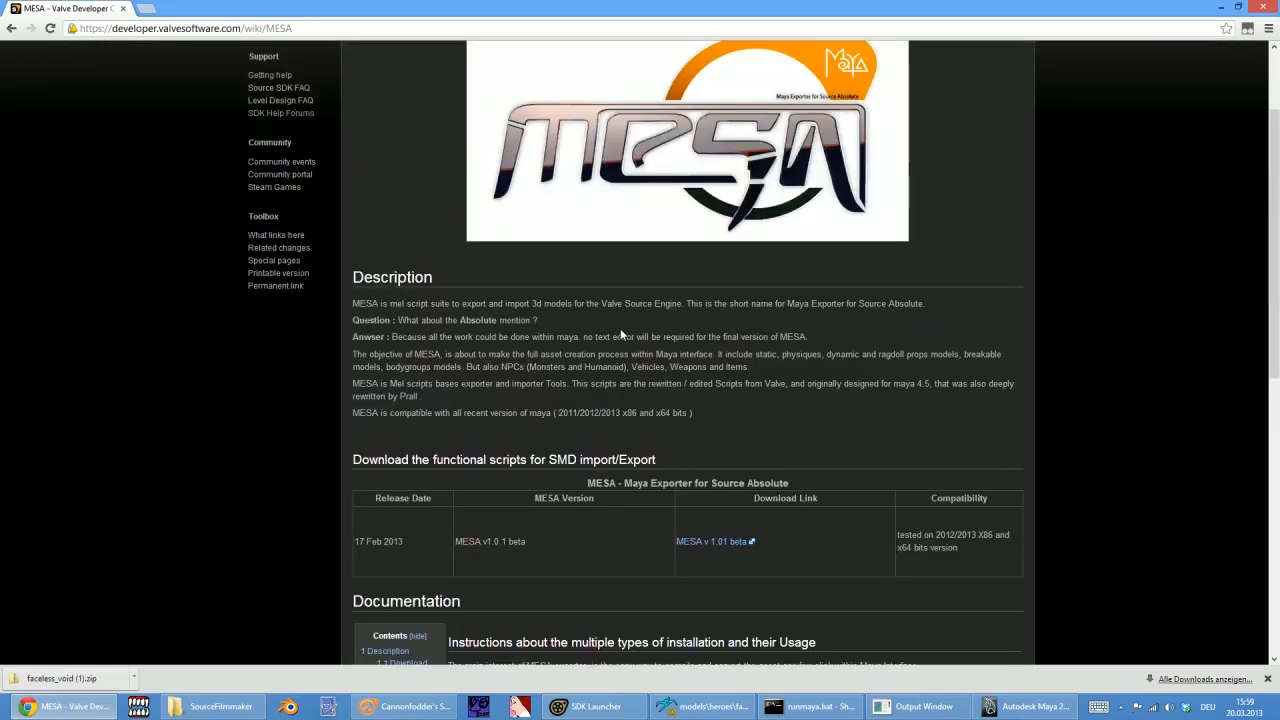
scroll(619, 330, "down", 5)
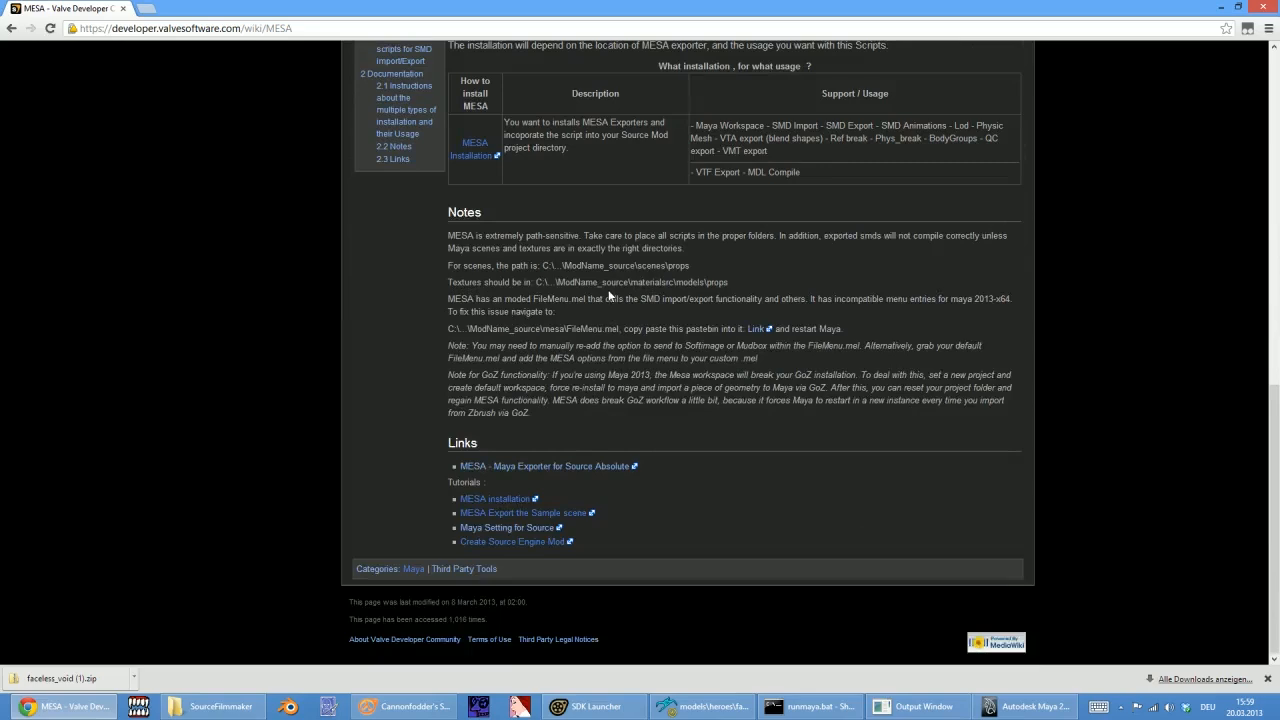
scroll(608, 291, "up", 4)
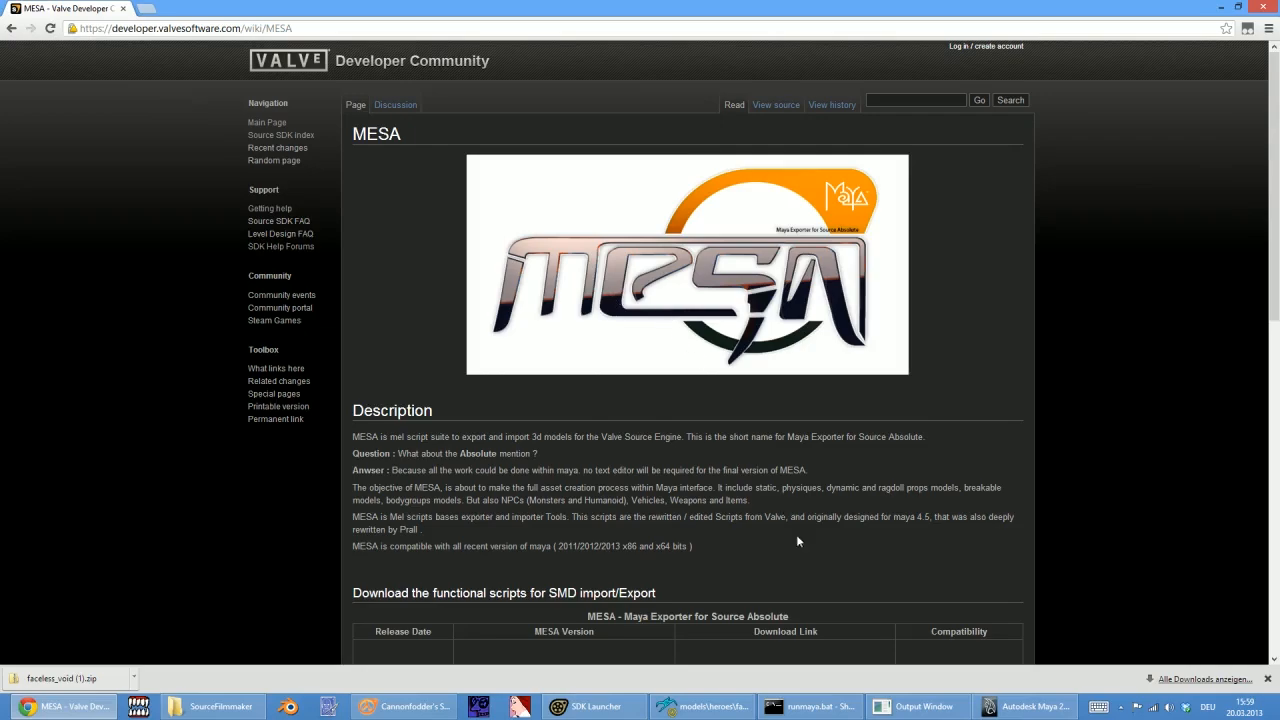
left_click(1028, 706)
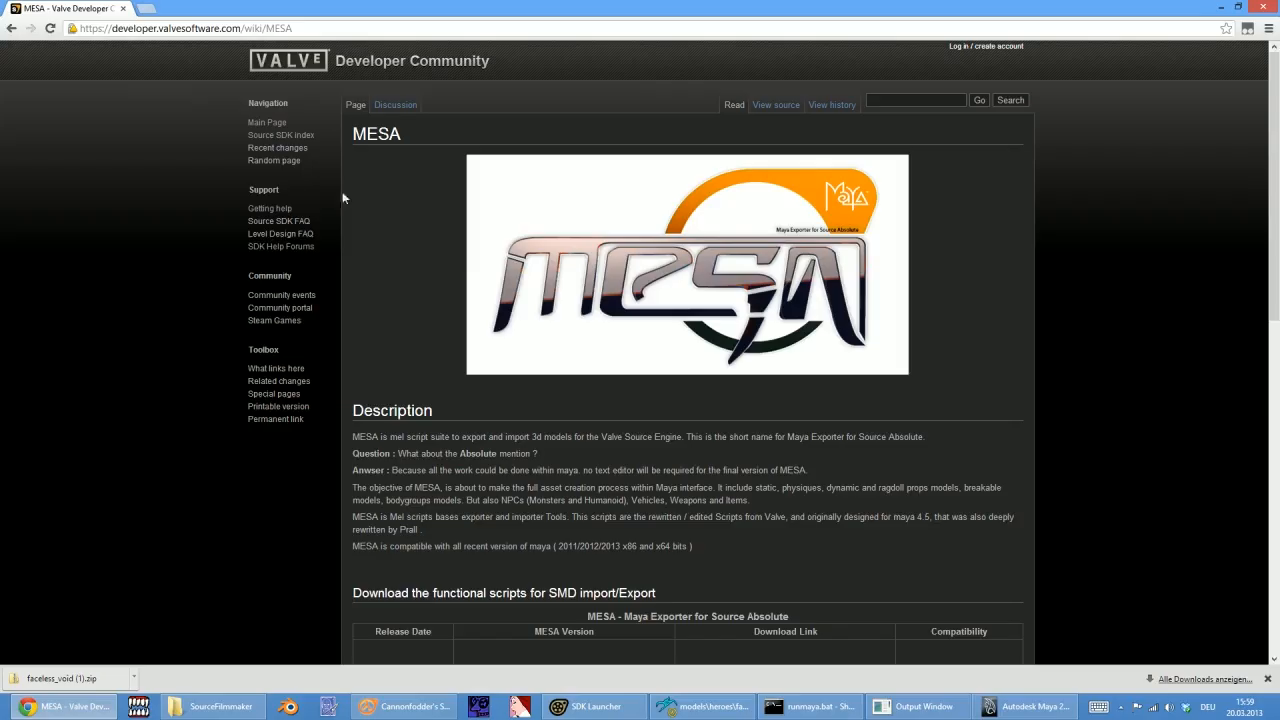
scroll(594, 381, "down", 4)
scroll(592, 377, "up", 4)
Switch to Maya and load the vsMaster, vsSkinner, vstOverlap, vstSmdIO, vstUiHook and vstUtils plug-ins in the Plug-in Manager
key("alt+Tab")
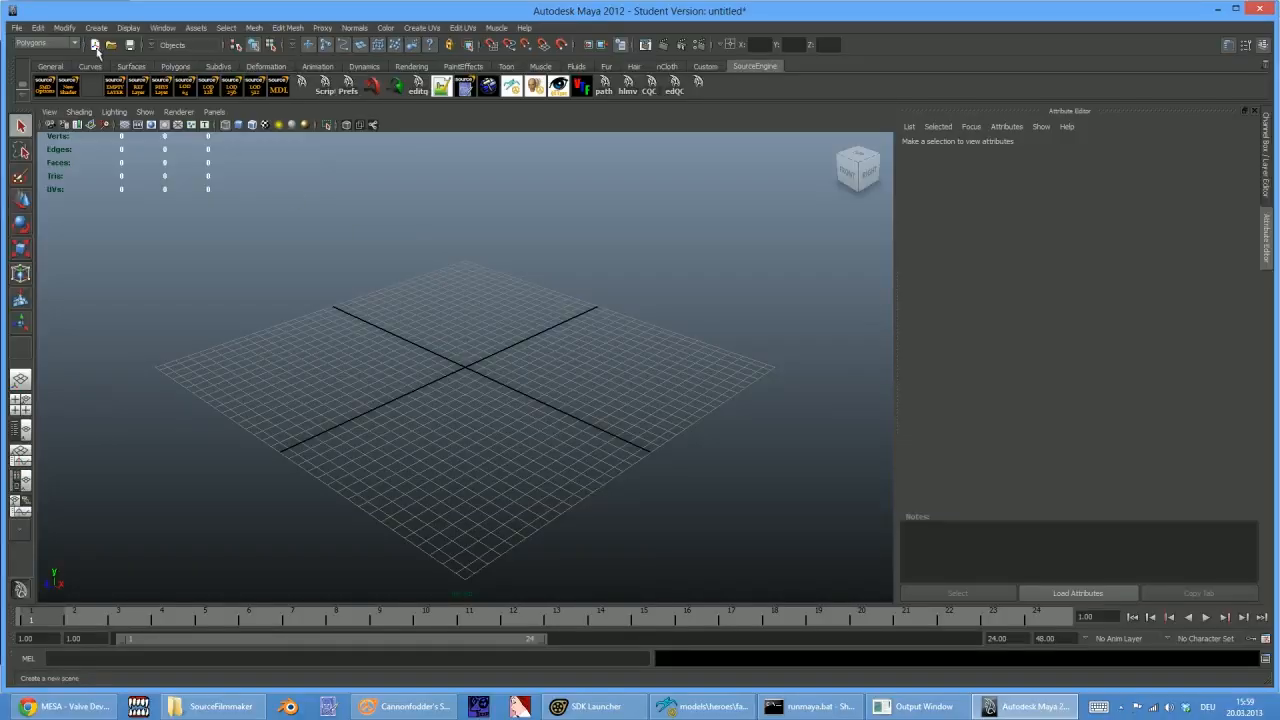
left_click(163, 28)
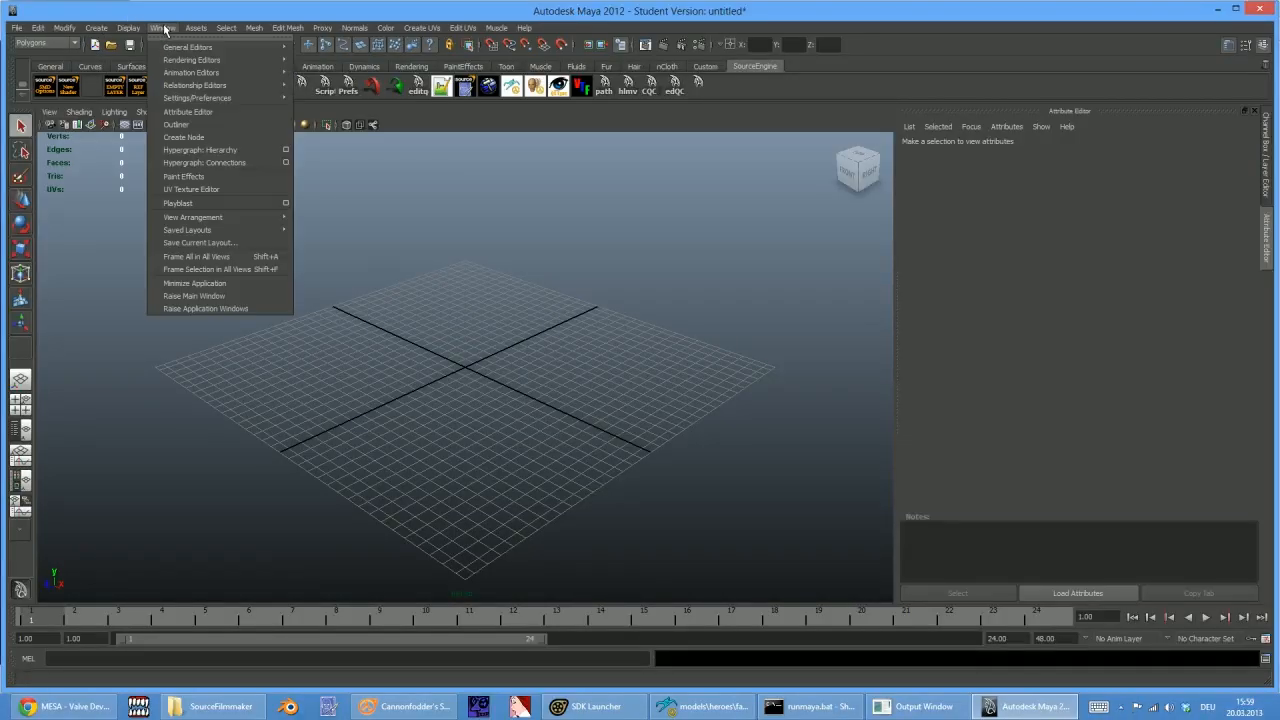
mouse_move(198, 48)
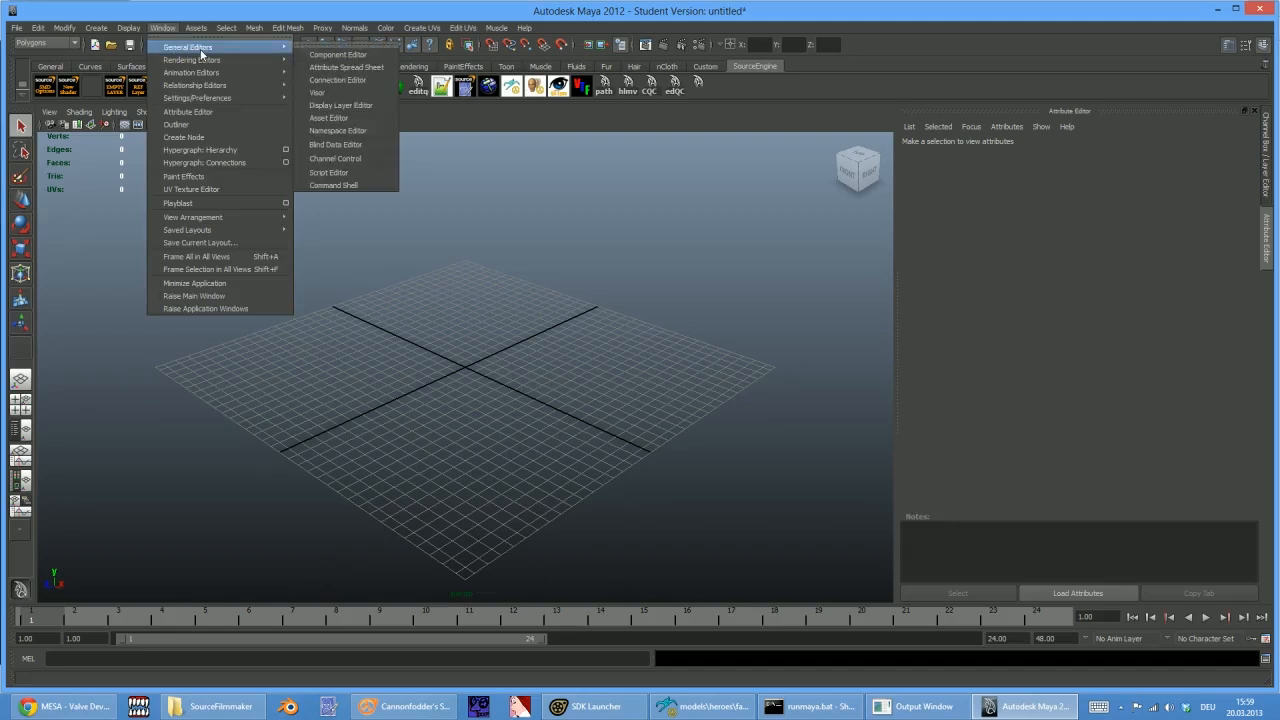
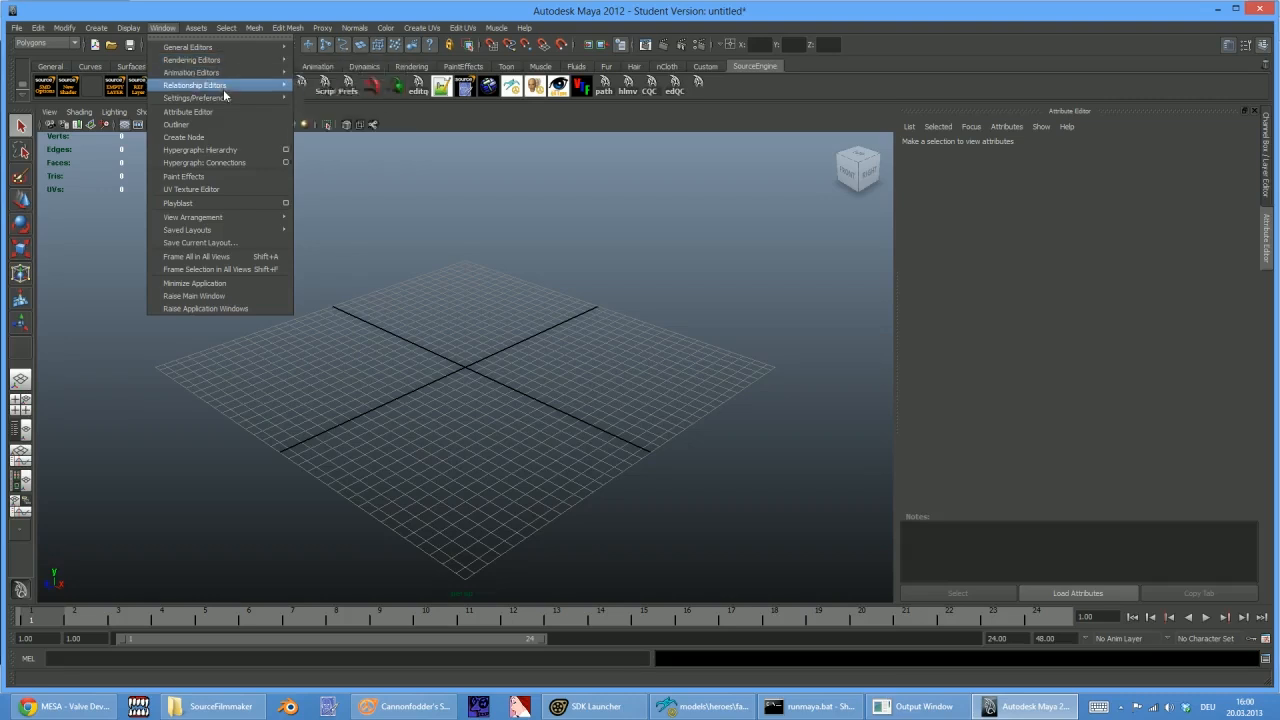
mouse_move(228, 98)
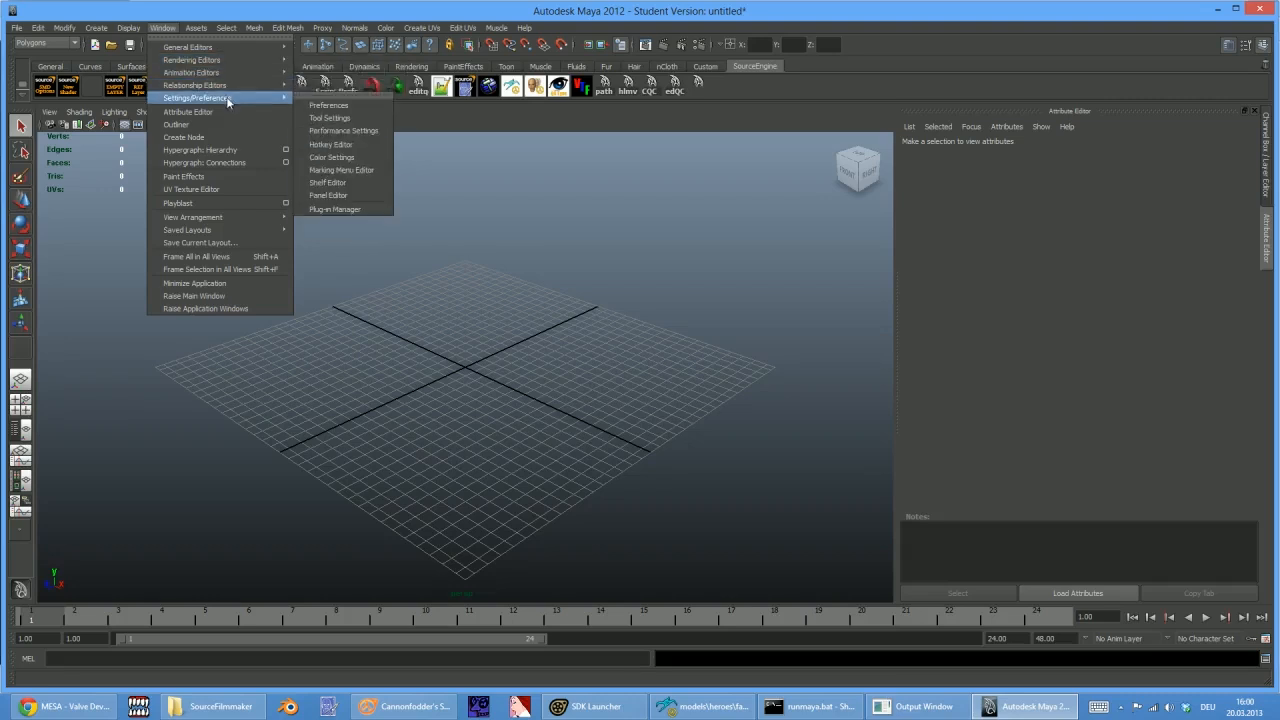
left_click(340, 209)
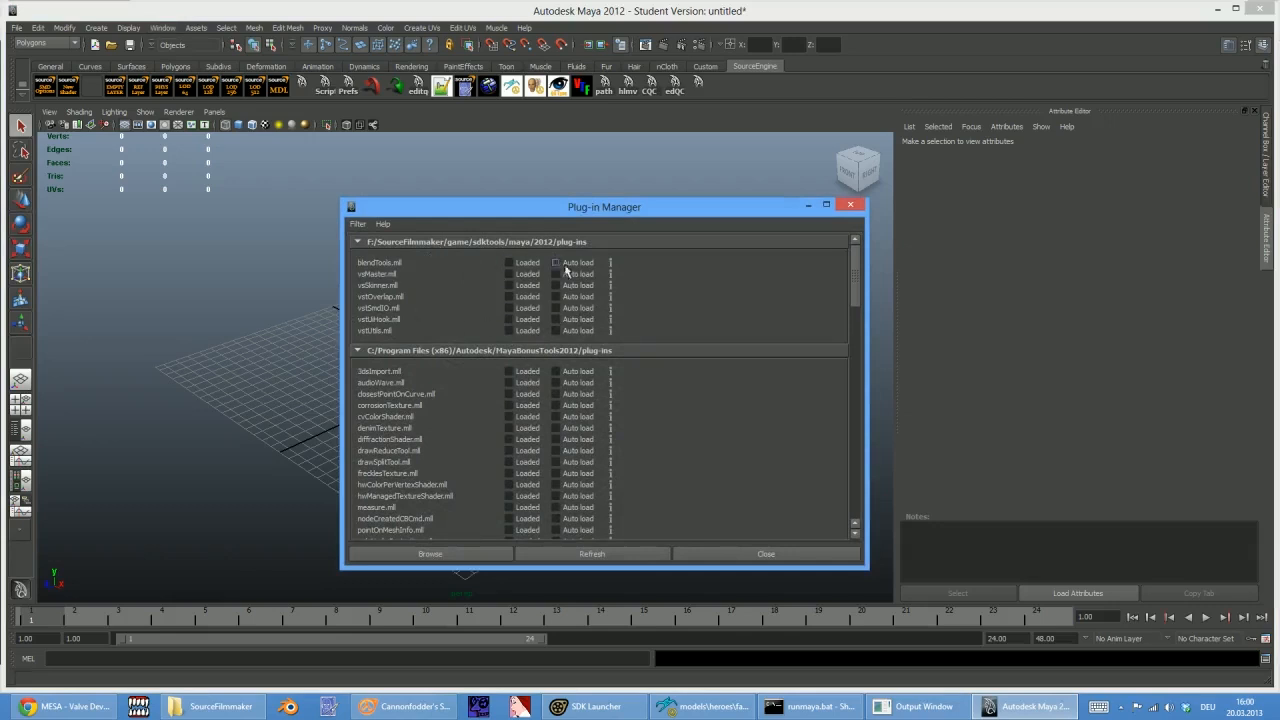
left_click(508, 274)
left_click(508, 285)
left_click(508, 297)
left_click(508, 308)
left_click(508, 319)
left_click(508, 330)
left_click(763, 556)
Open the scene faceless_void_model.ma from modelsrc/heroes/faceless_void/maya in the dota2_source project and dismiss the error notice
left_click(16, 27)
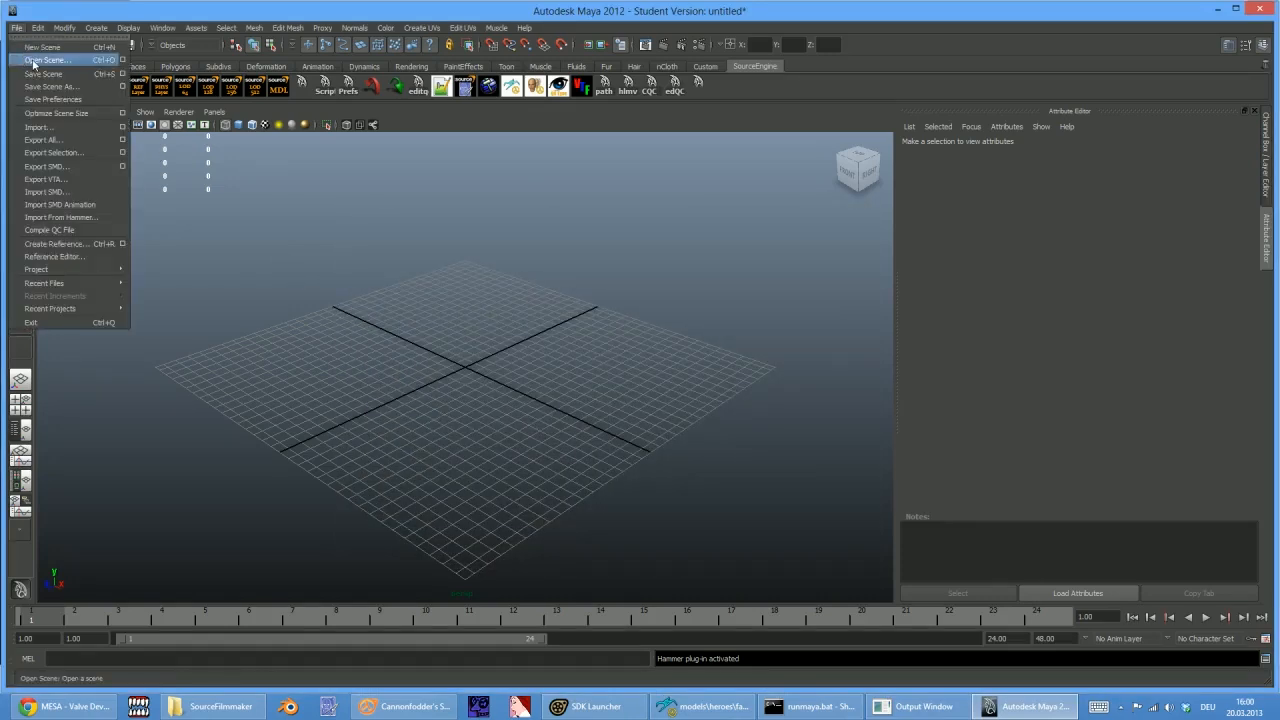
left_click(34, 62)
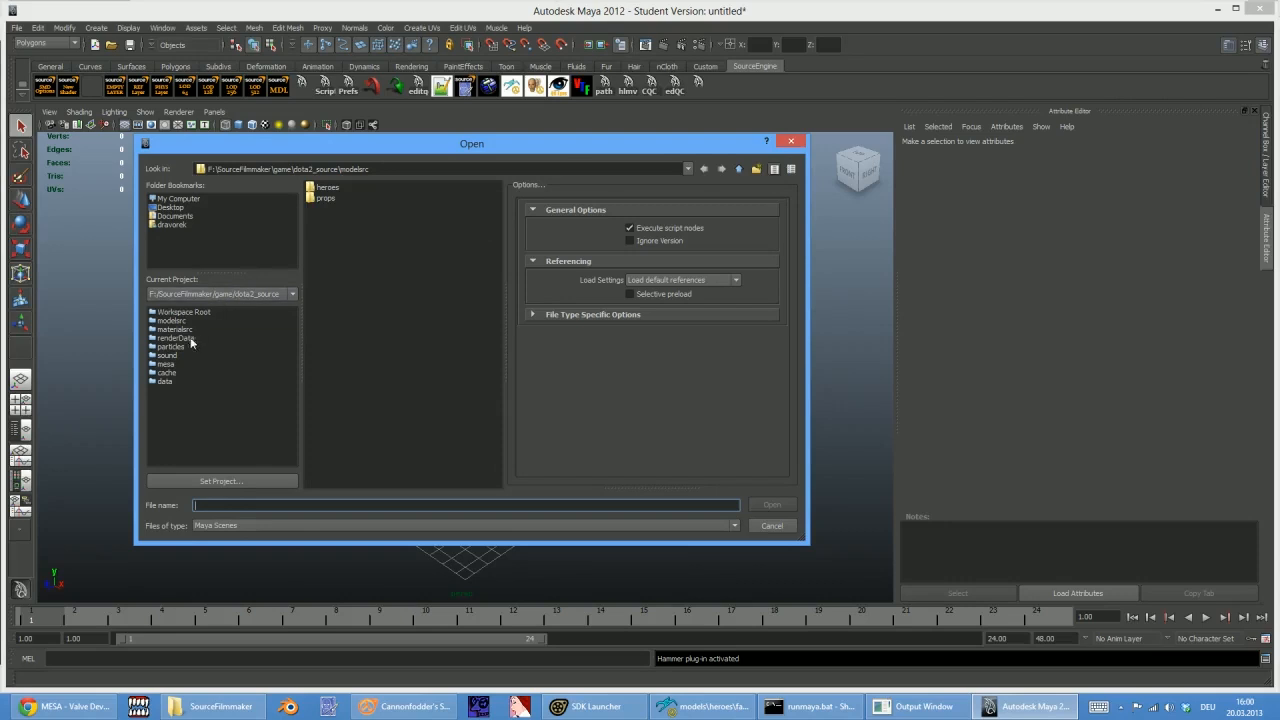
left_click(167, 322)
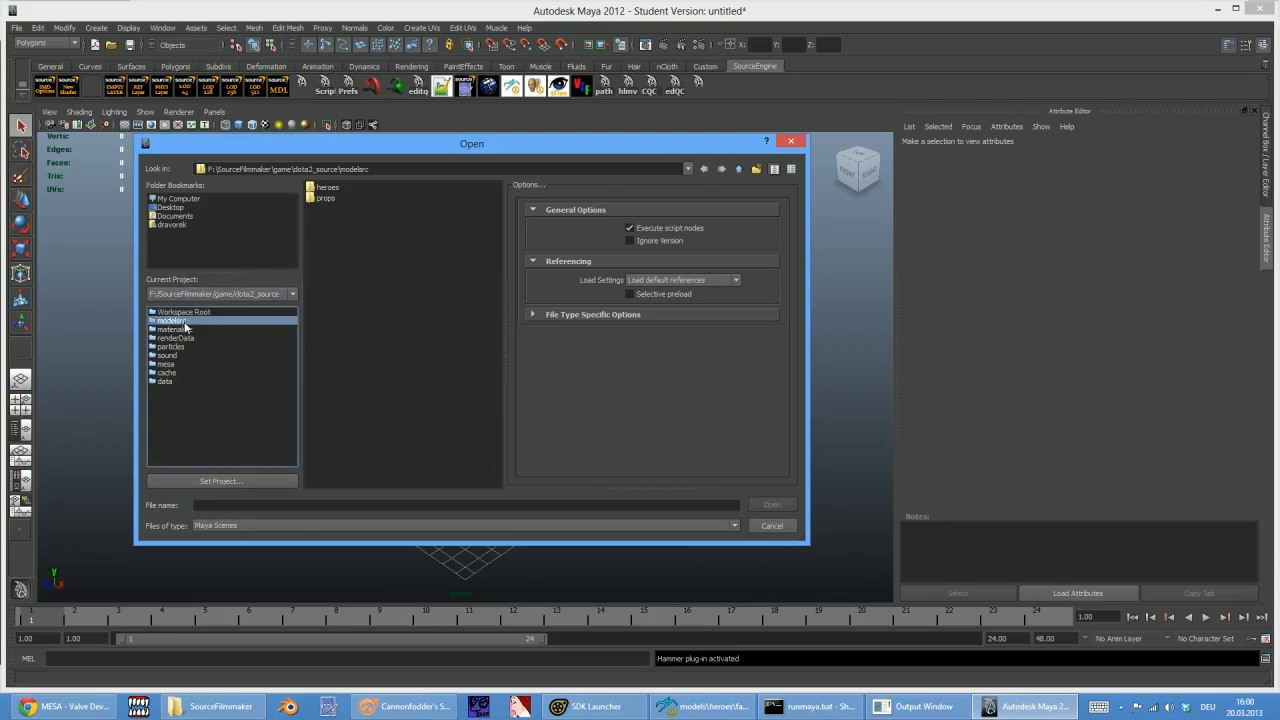
left_click(170, 346)
left_click(172, 322)
double_click(334, 188)
double_click(334, 188)
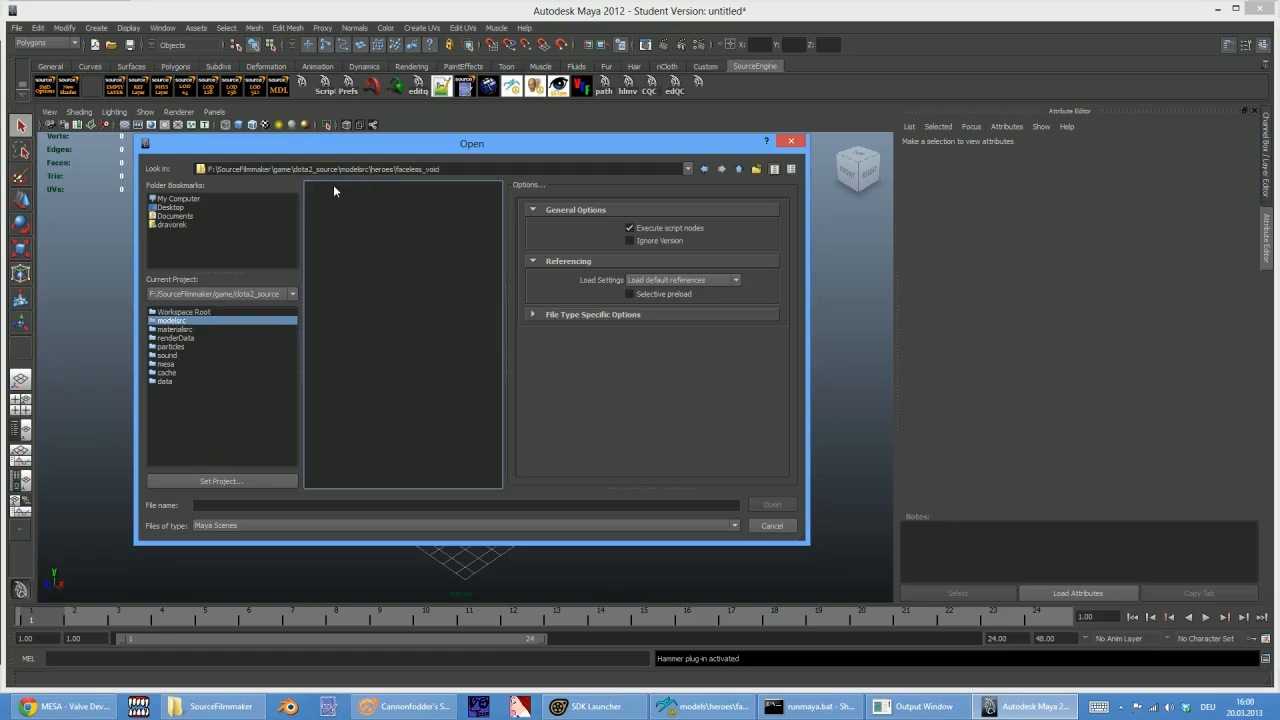
double_click(329, 209)
left_click(332, 198)
left_click(772, 505)
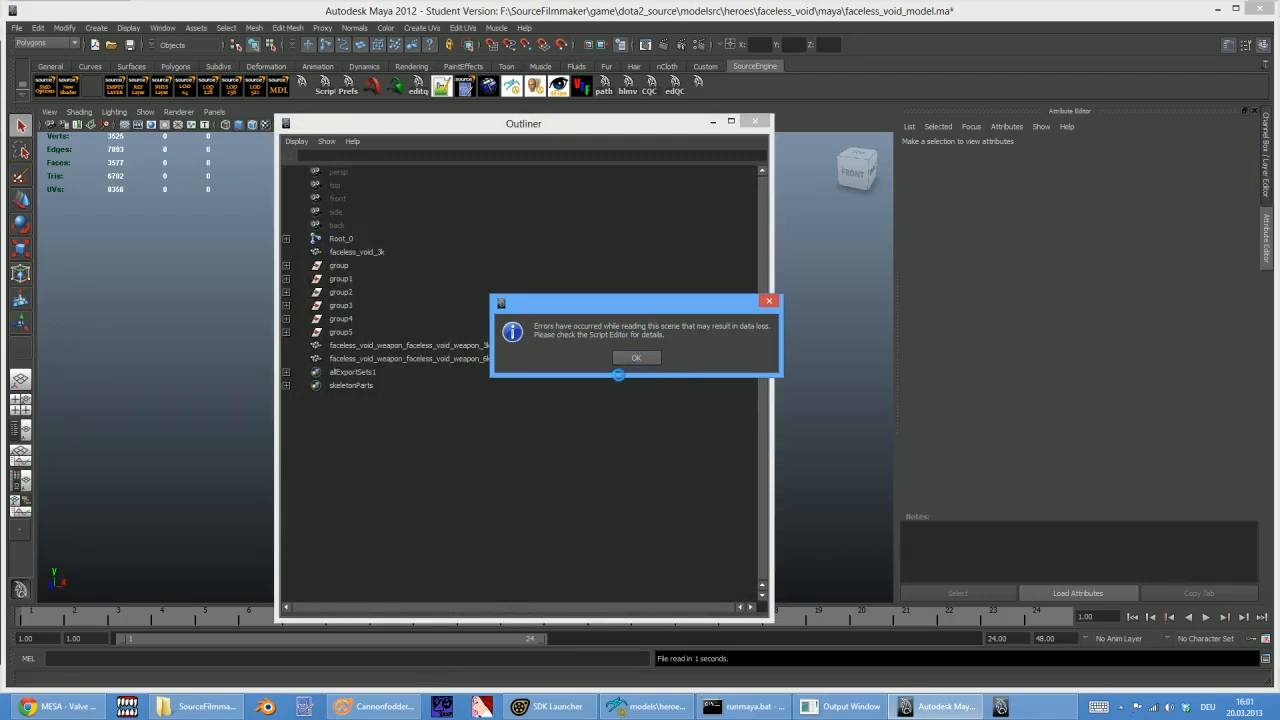
left_click(634, 356)
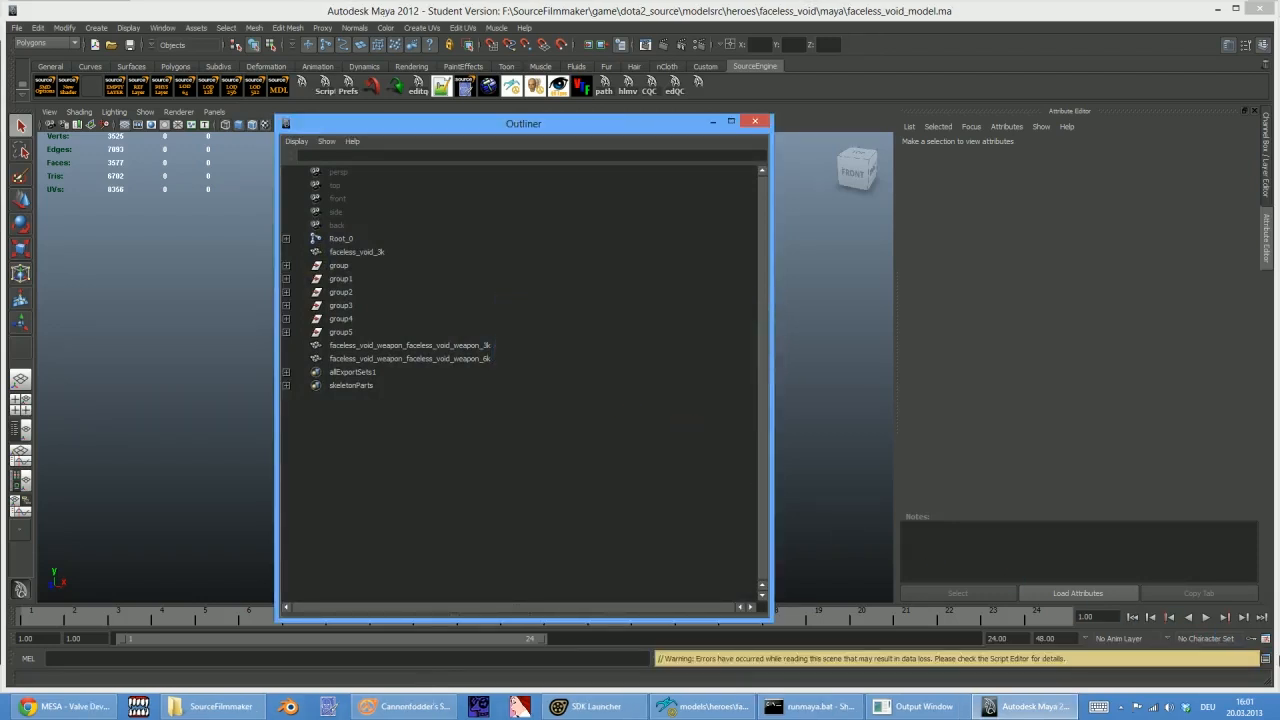
Examine the scene-loading errors in the Script Editor, including the plug-in and node type they name, and close it
left_click(1264, 660)
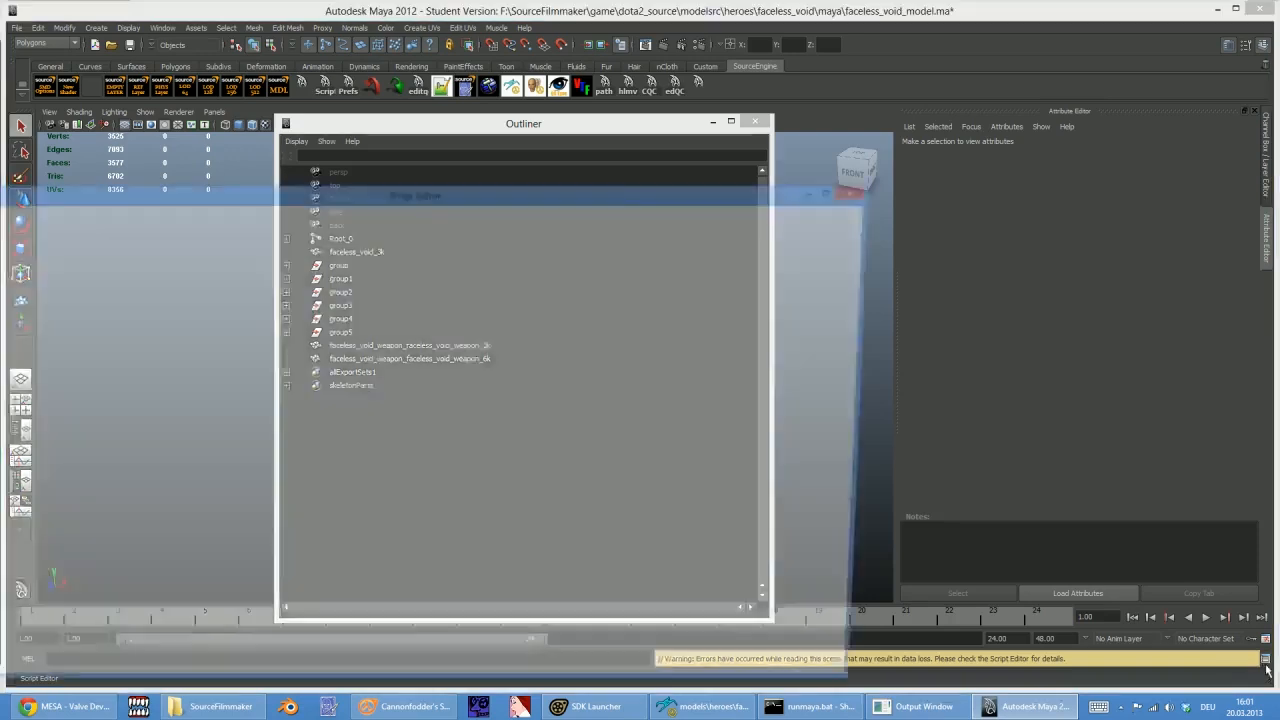
left_click_drag(402, 191, 540, 146)
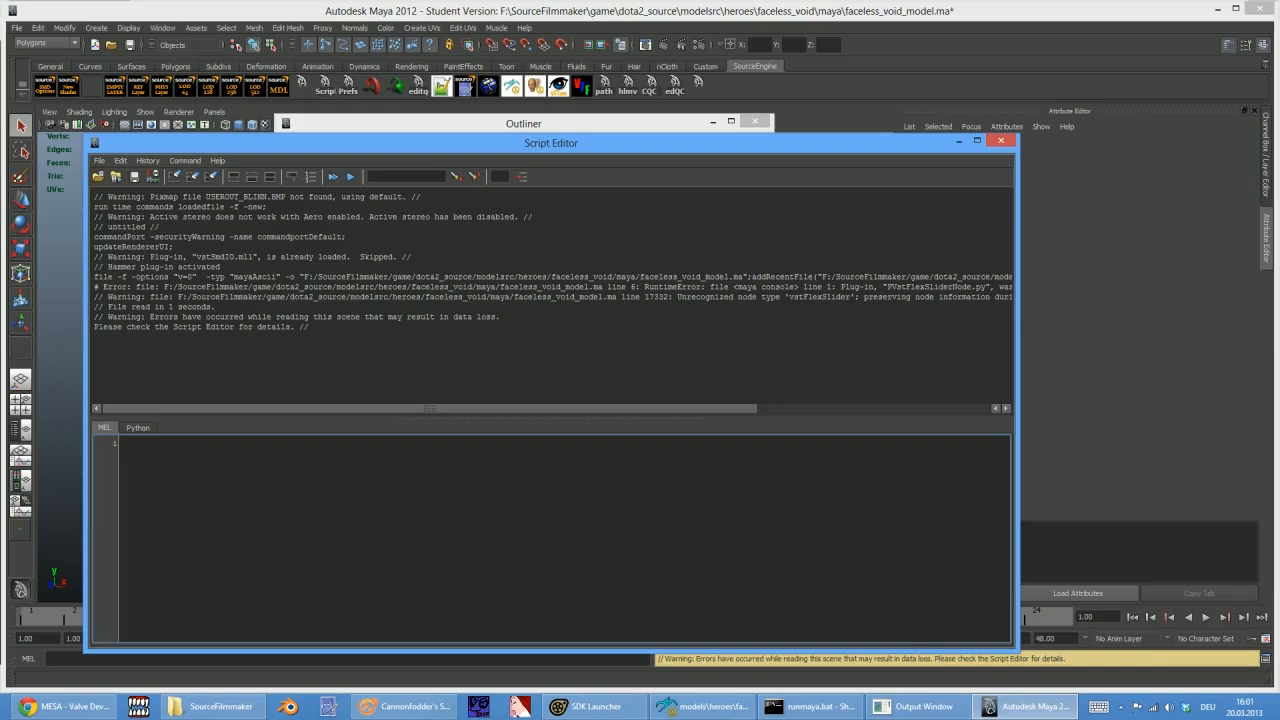
left_click_drag(705, 410, 927, 410)
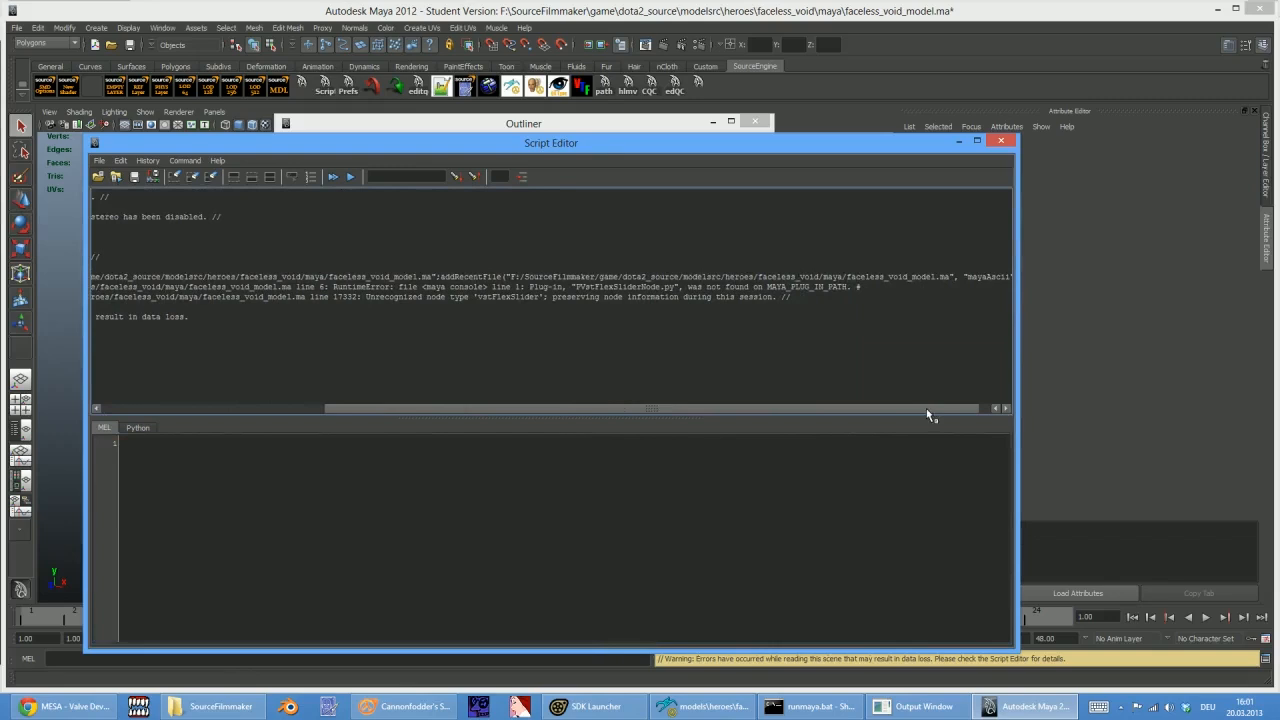
left_click_drag(474, 296, 552, 296)
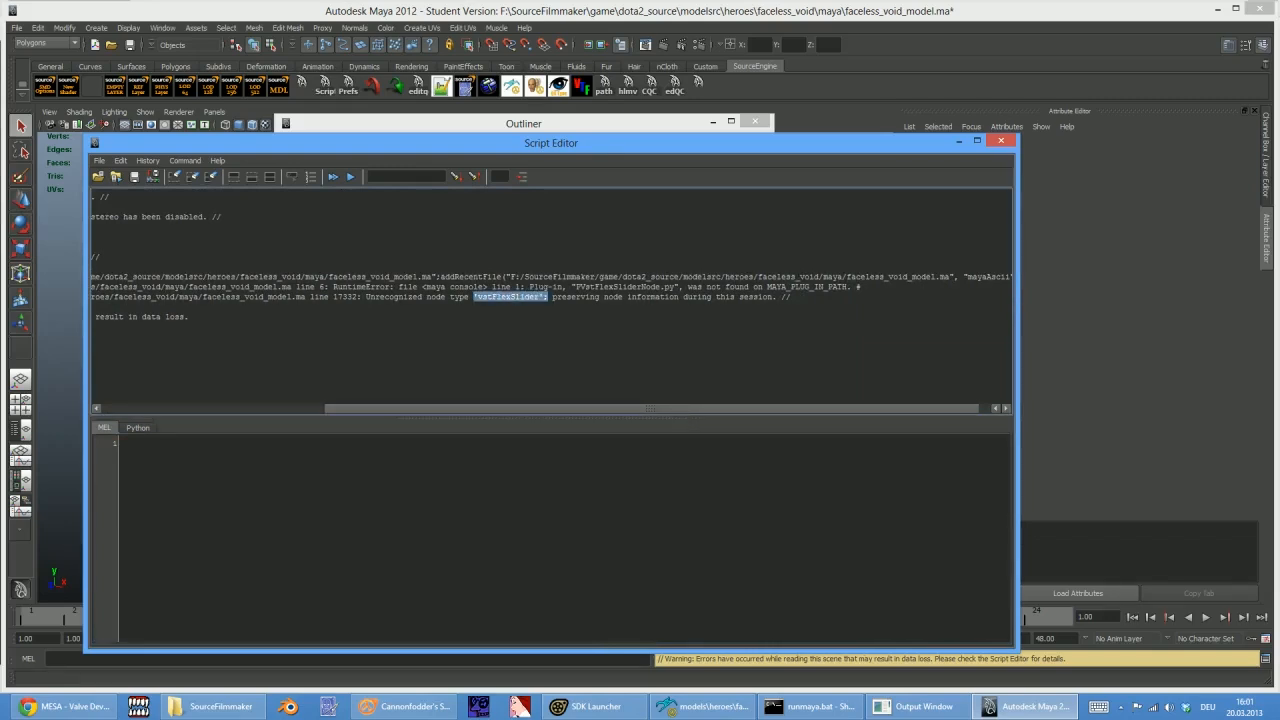
left_click_drag(571, 277, 680, 287)
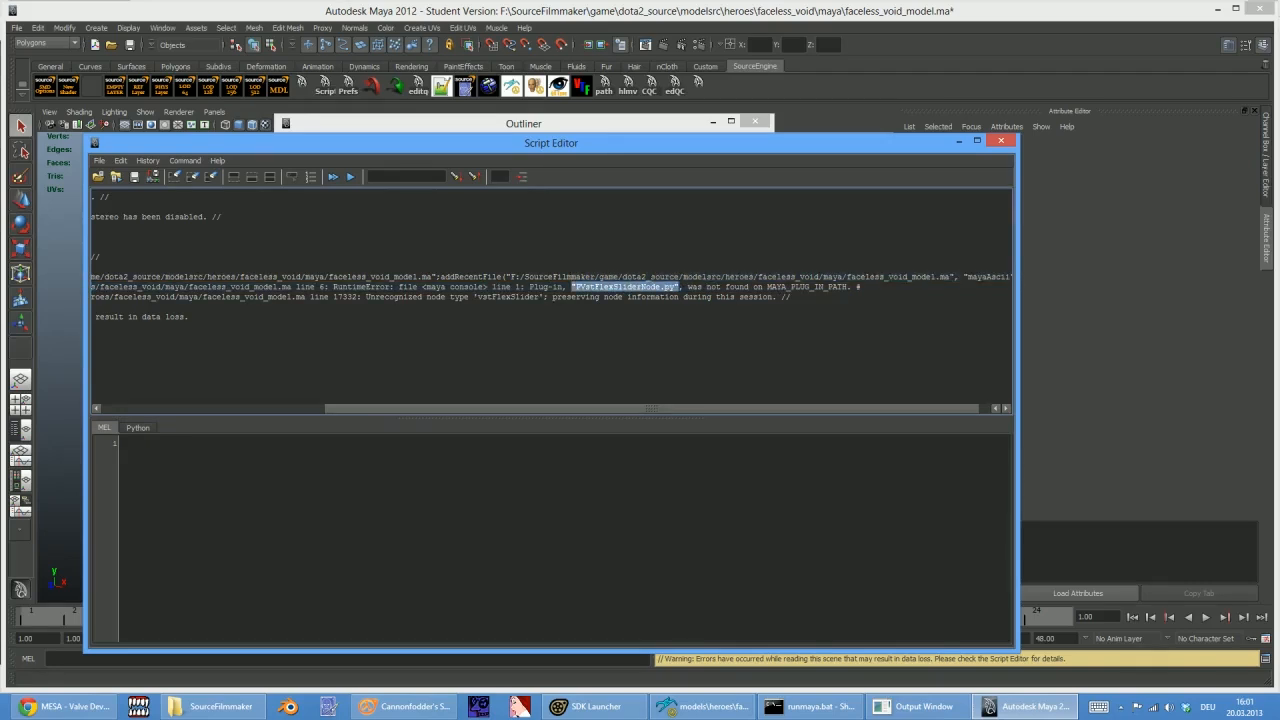
left_click_drag(571, 287, 660, 287)
left_click_drag(576, 287, 672, 287)
left_click(1001, 140)
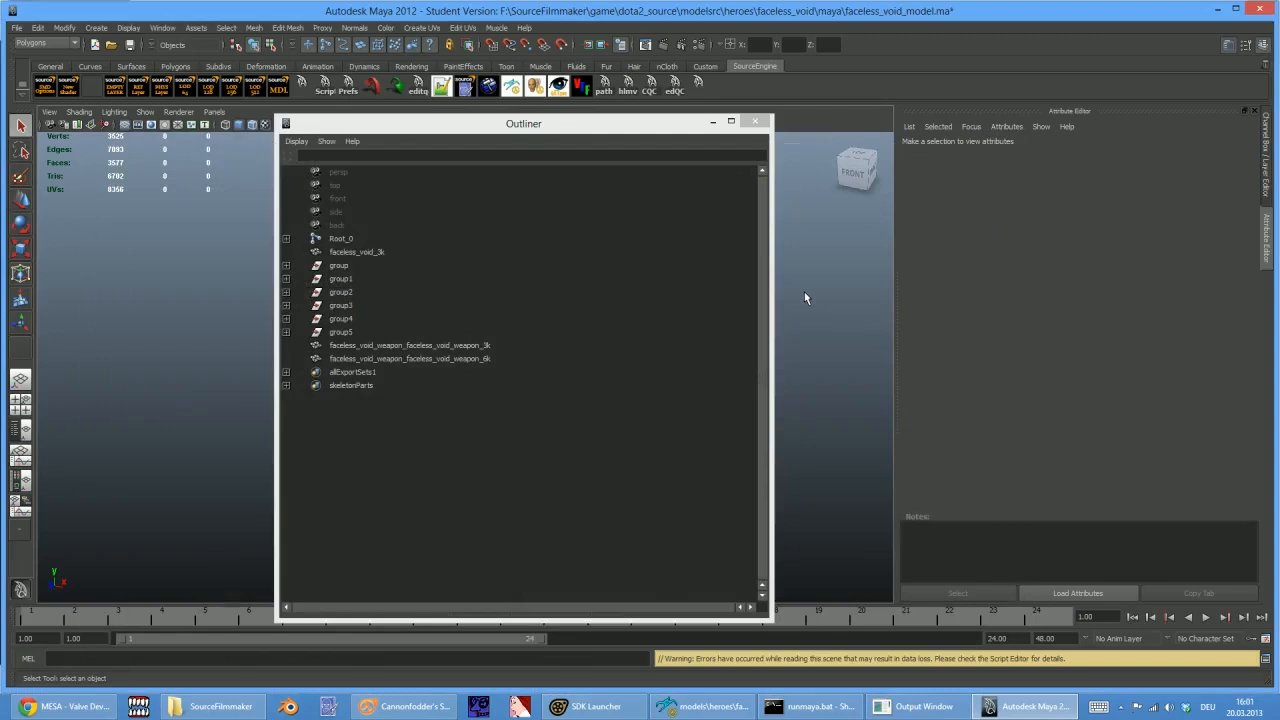
Clear the Outliner window out of the viewport and select the Faceless Void's head mesh
left_click(755, 121)
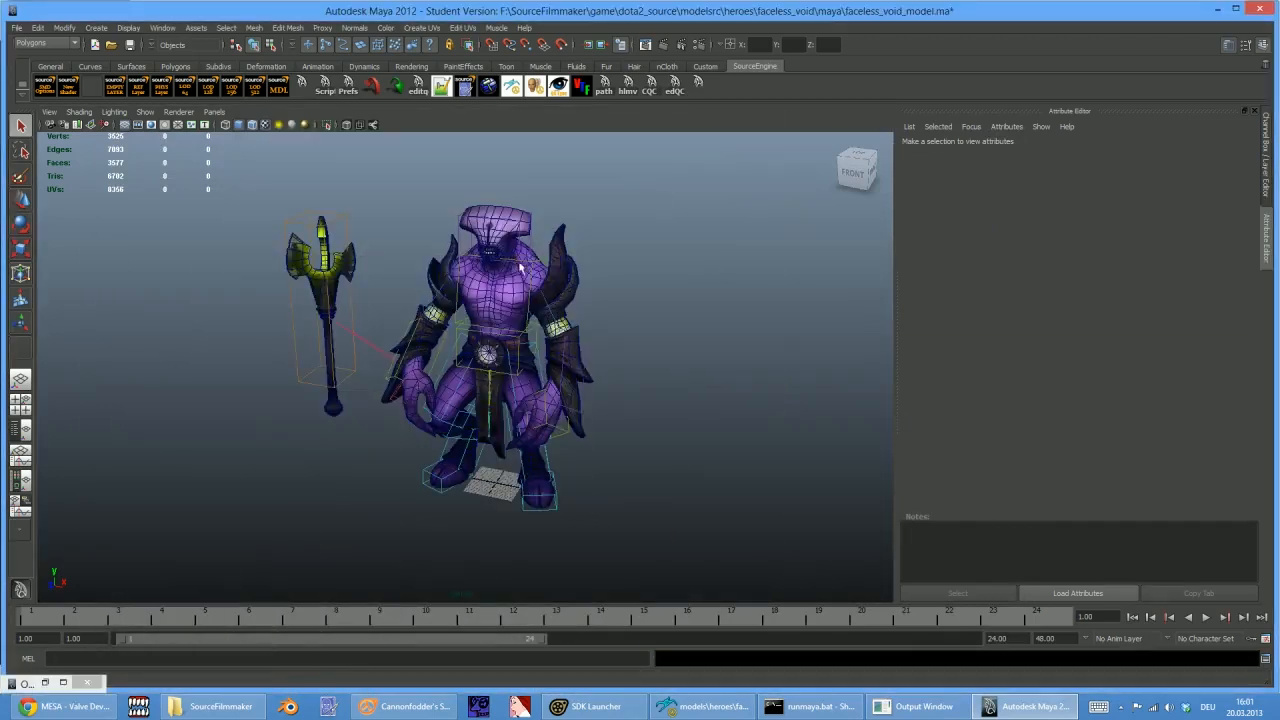
left_click(497, 231)
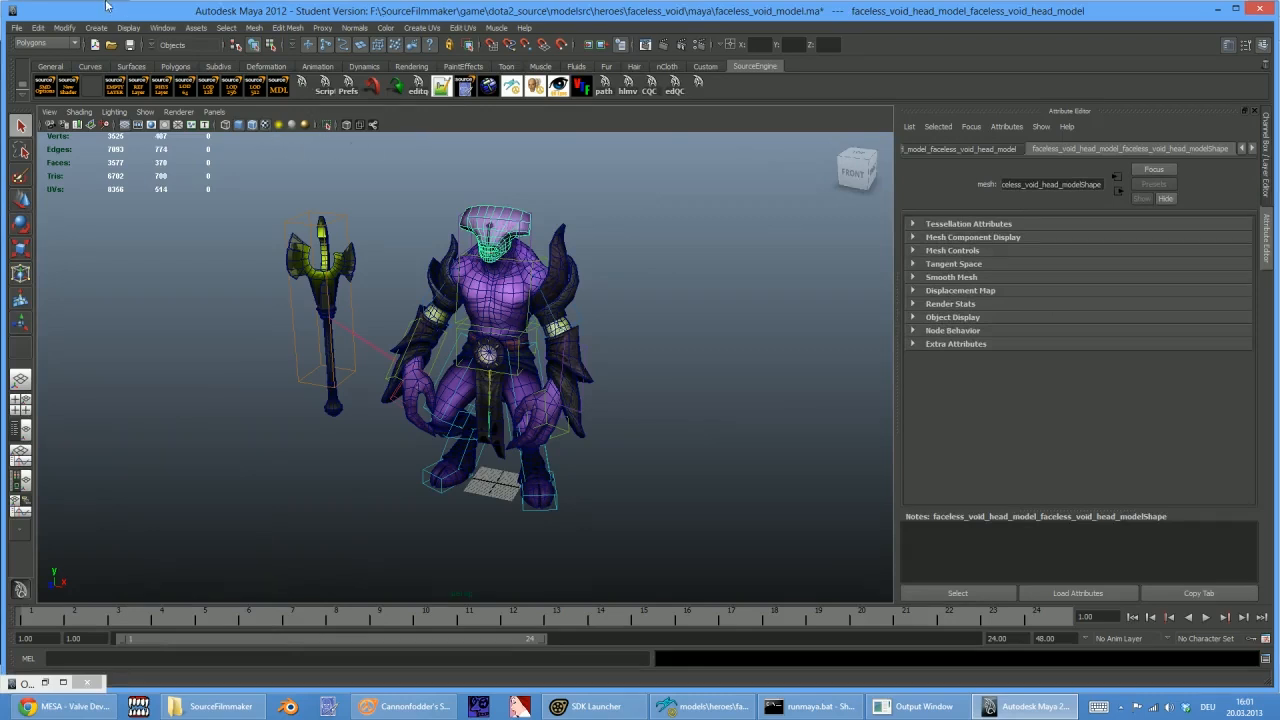
Bring back the Outliner, look over the scene's groups and export sets, and minimize it again
left_click(160, 28)
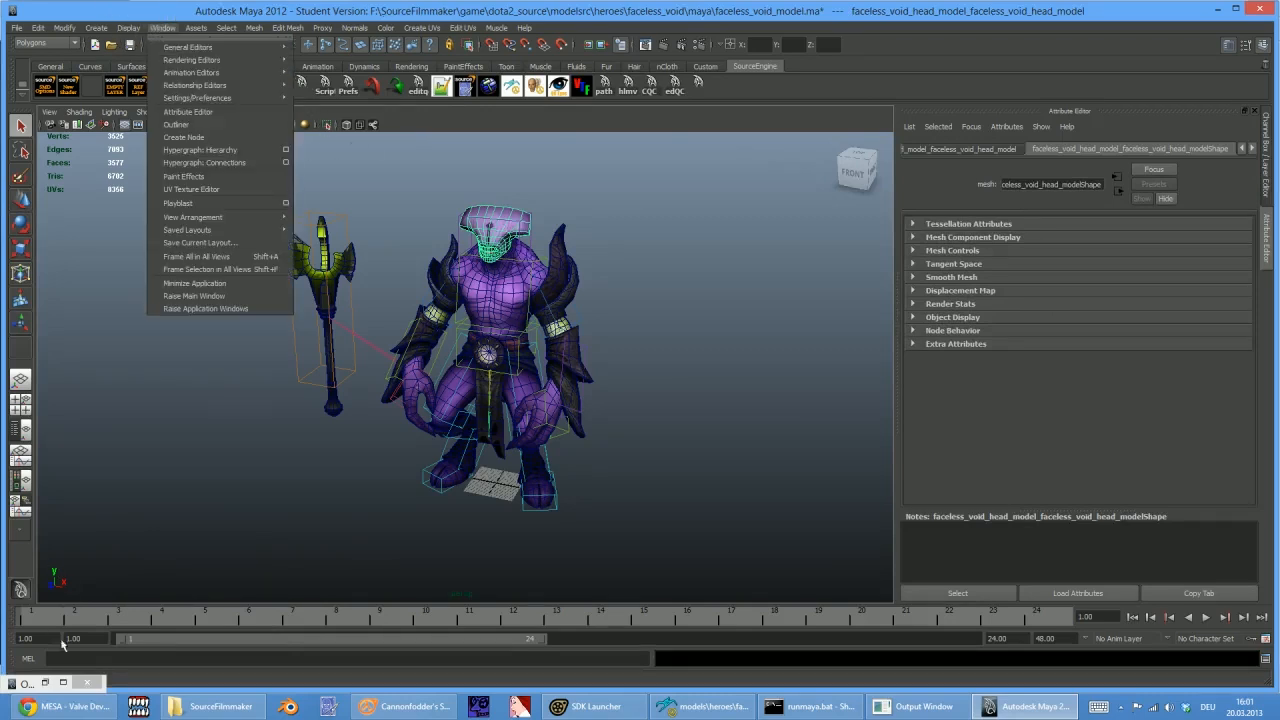
left_click(45, 683)
left_click(47, 683)
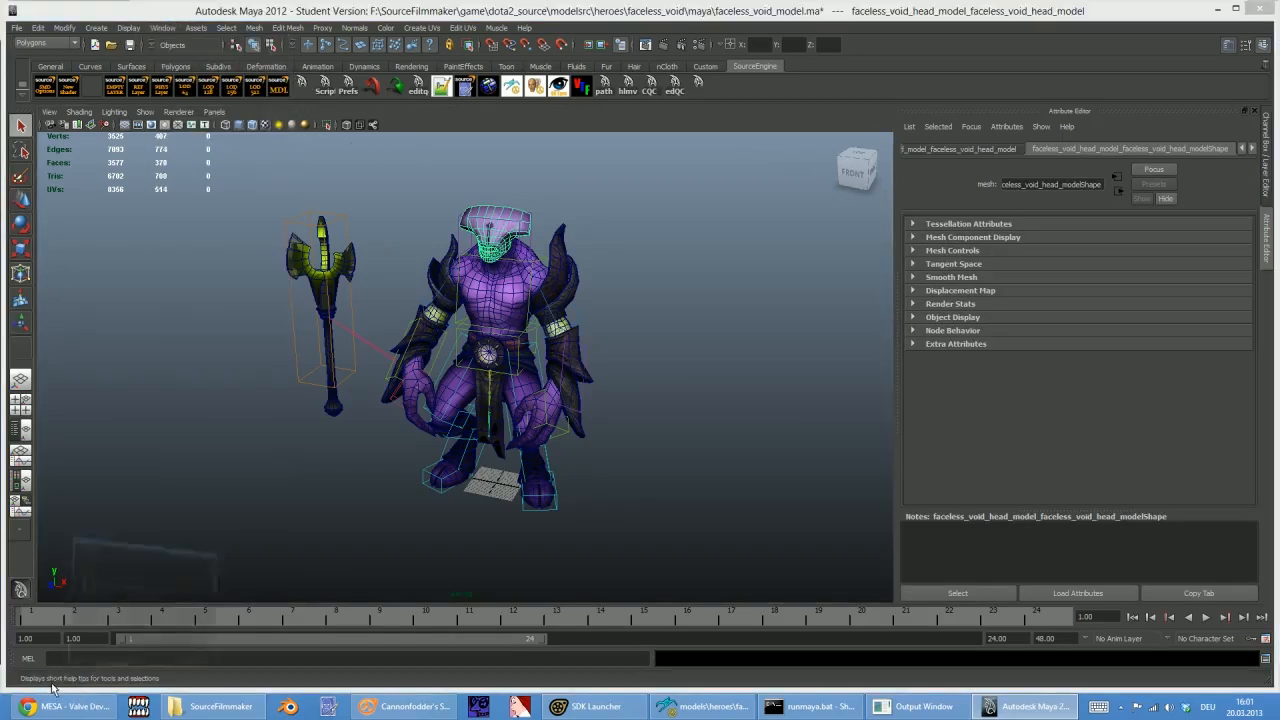
left_click_drag(411, 126, 210, 126)
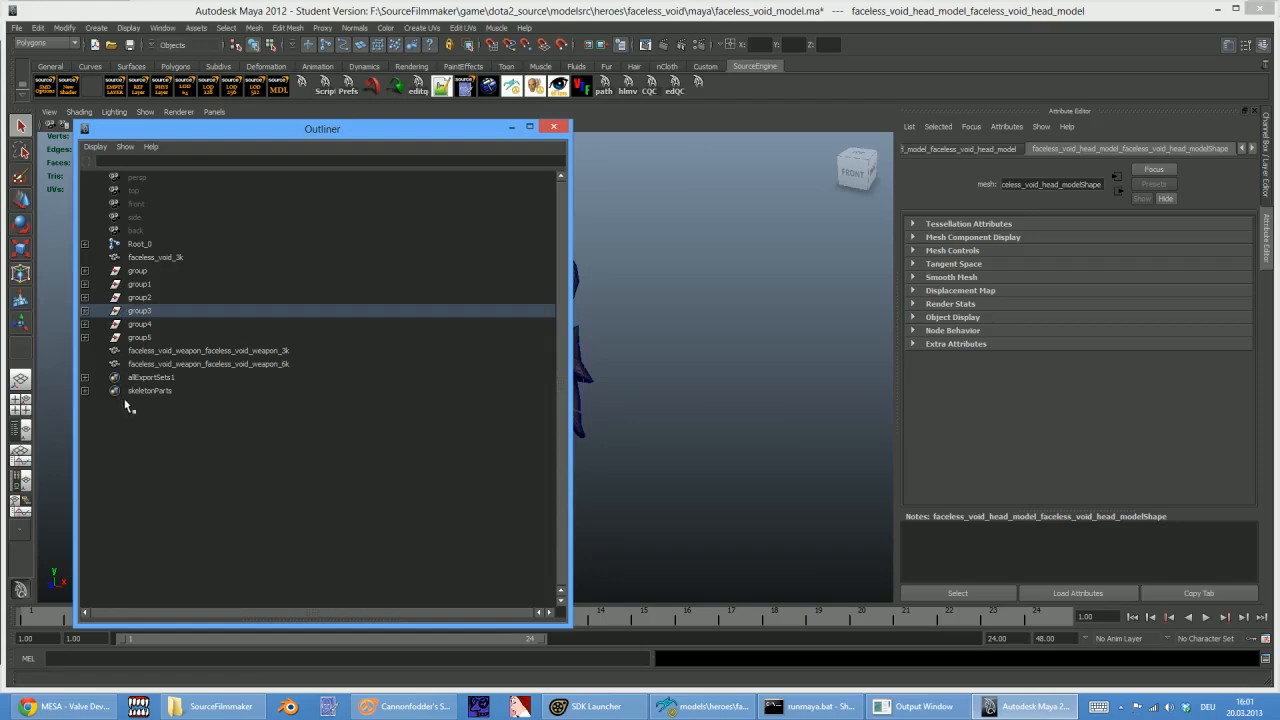
left_click(537, 26)
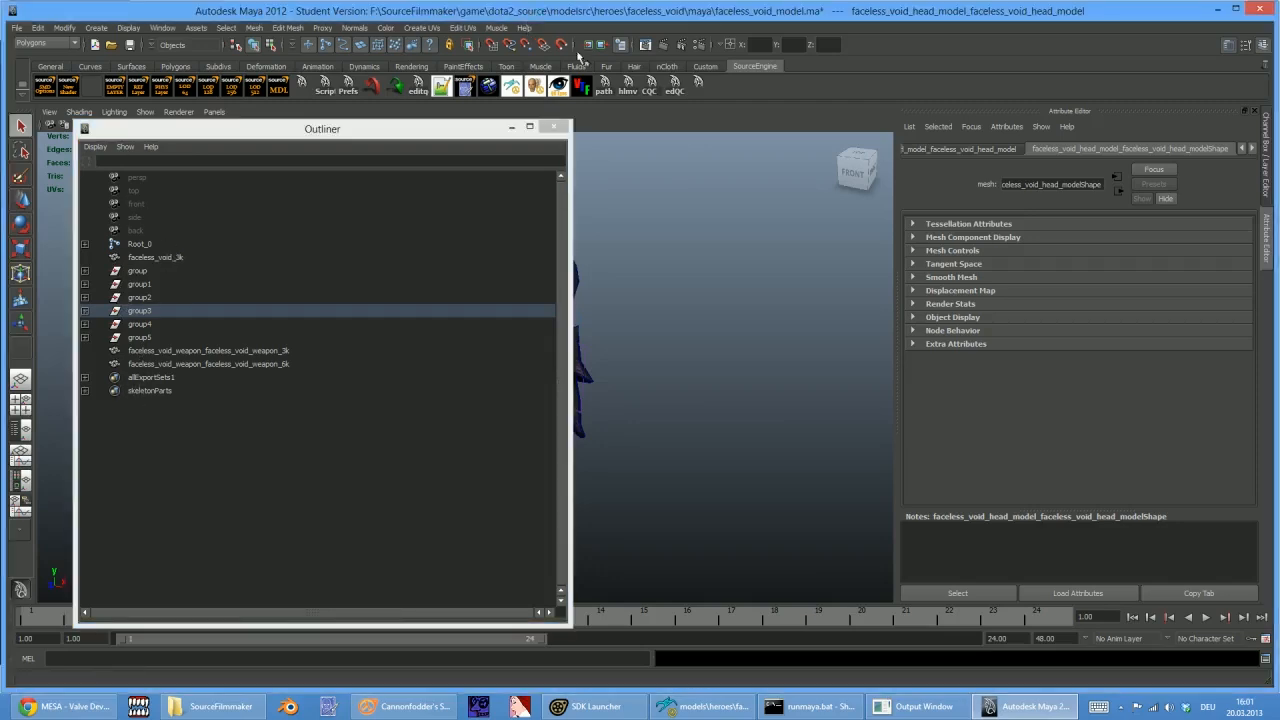
left_click(511, 127)
Frame the head mesh and examine the targets of faceless_void_faceDef_blendShape1 in a widened Blend Shape editor
key("f")
left_click_drag(383, 461, 338, 255, "alt")
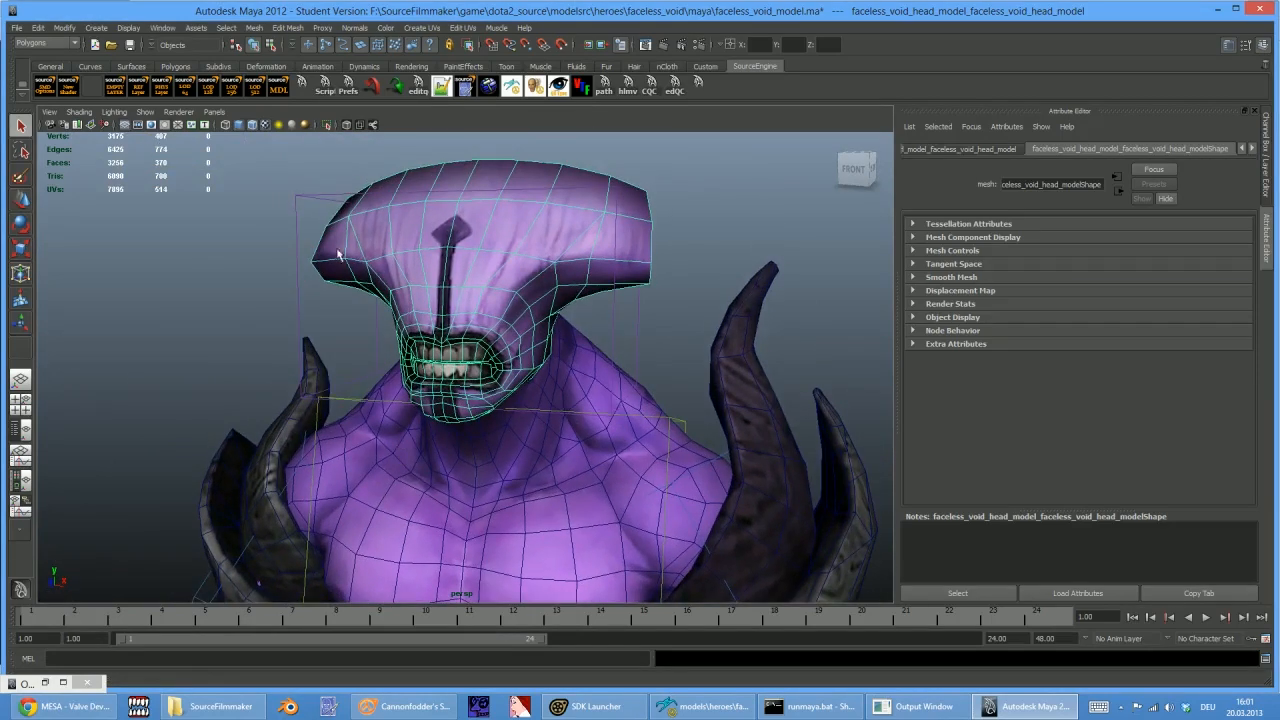
left_click(163, 28)
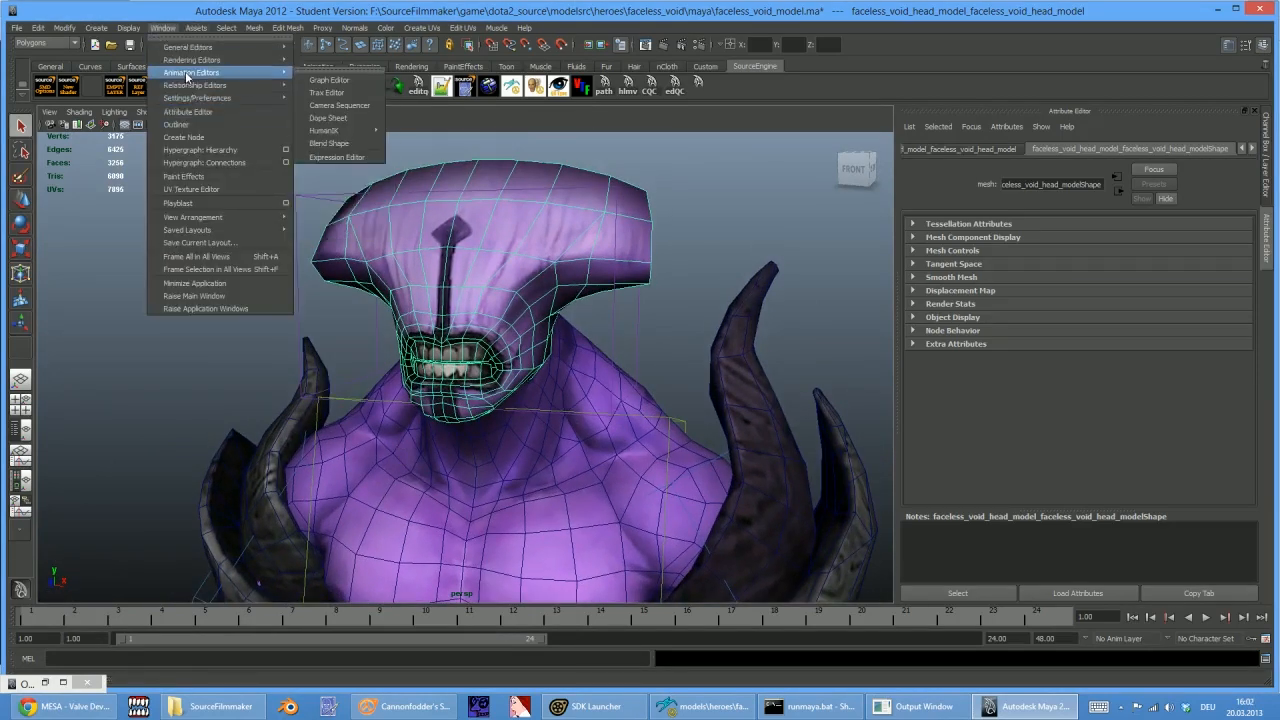
mouse_move(200, 72)
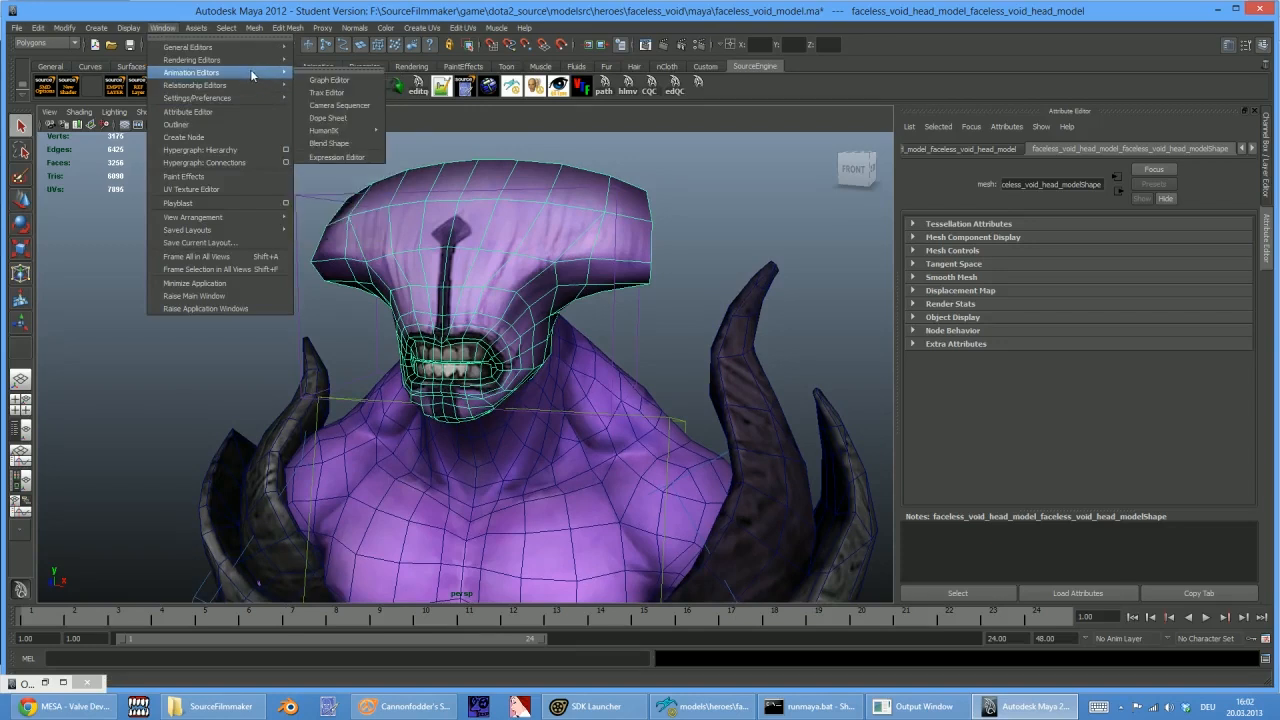
left_click(328, 145)
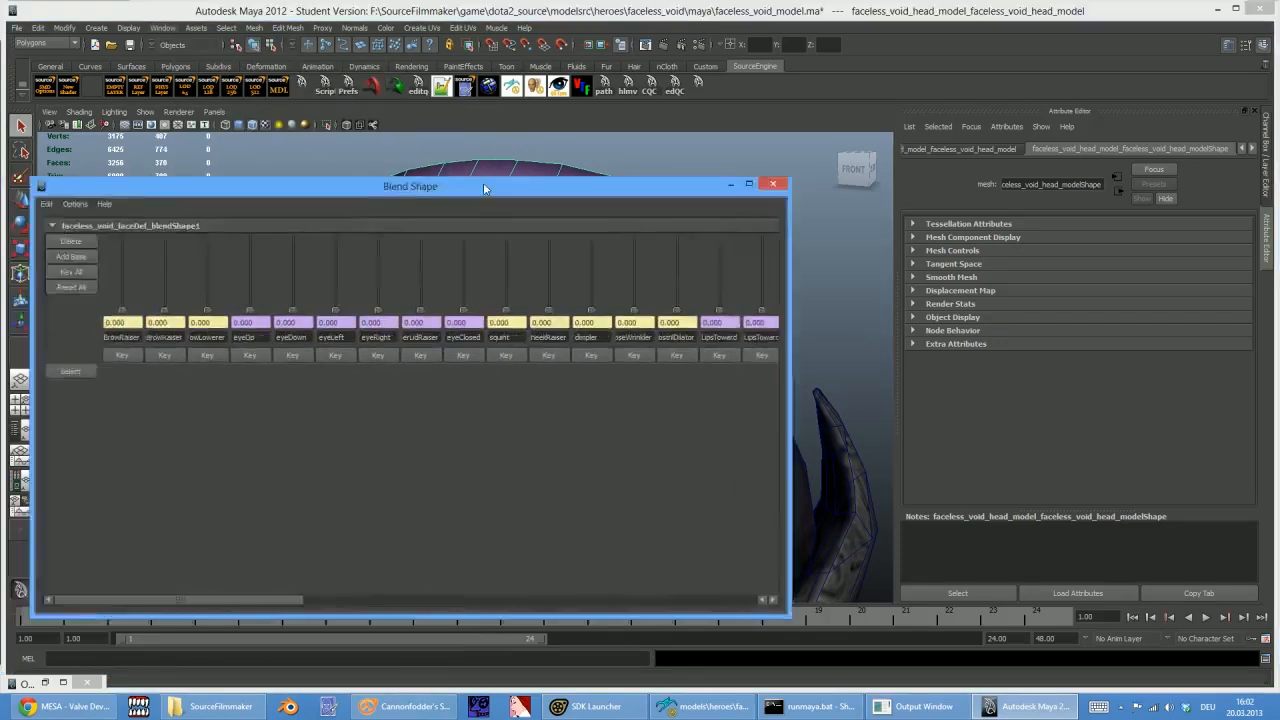
left_click_drag(483, 182, 600, 174)
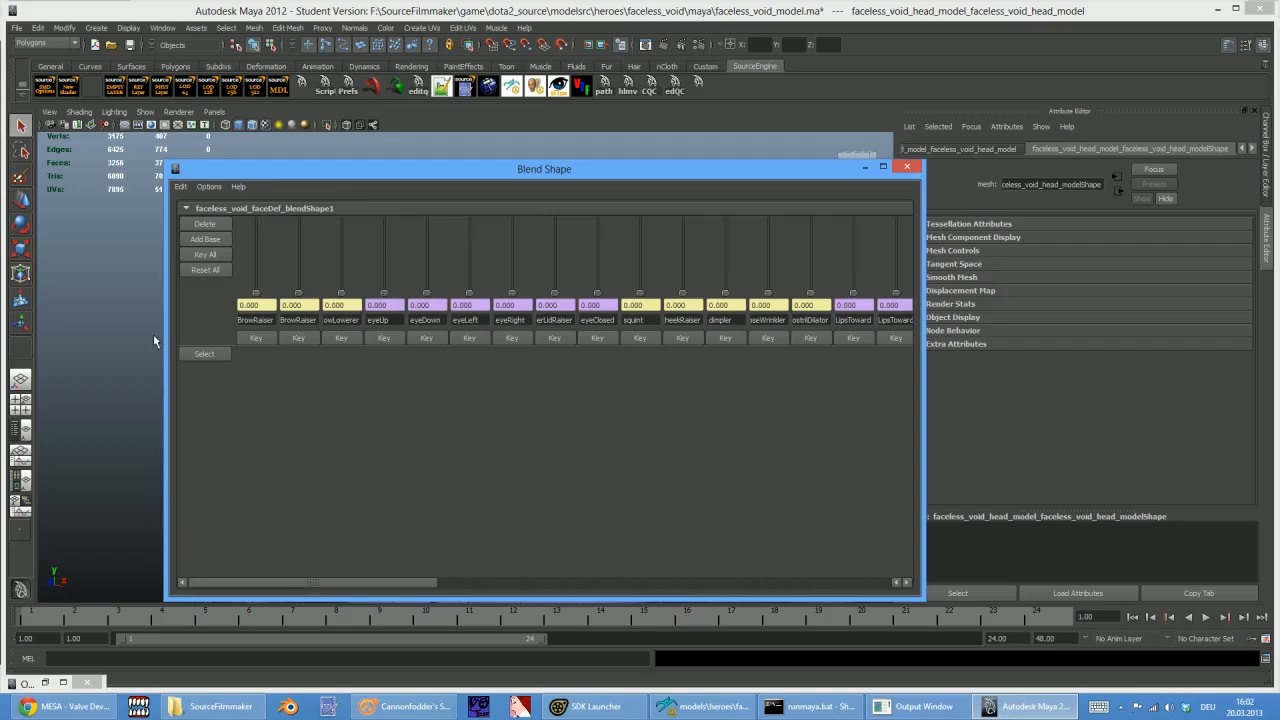
left_click_drag(166, 334, 94, 340)
left_click_drag(921, 347, 1262, 350)
left_click_drag(652, 587, 1155, 585)
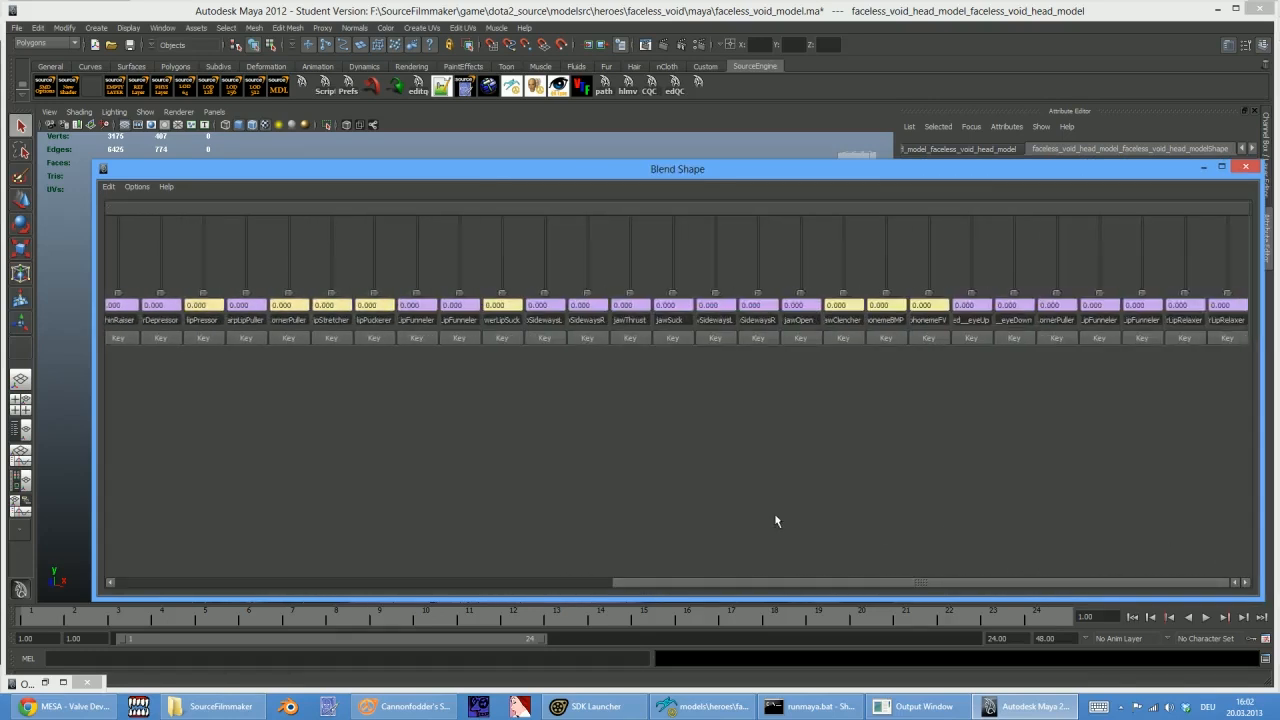
Show the flexSliderNode that drives the phonemeBMP target in the Attribute Editor and close the Blend Shape editor
left_click_drag(1032, 320, 994, 320)
left_click(972, 320)
left_click(882, 285)
right_click(890, 311)
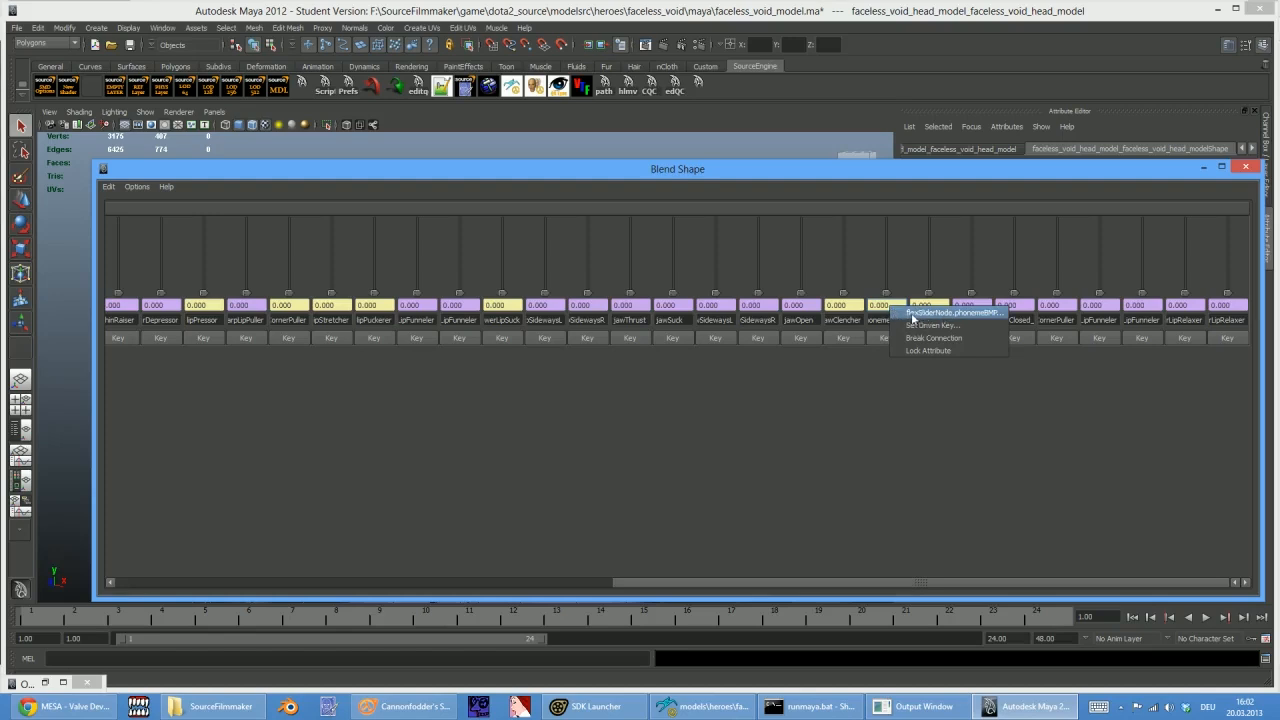
left_click(927, 314)
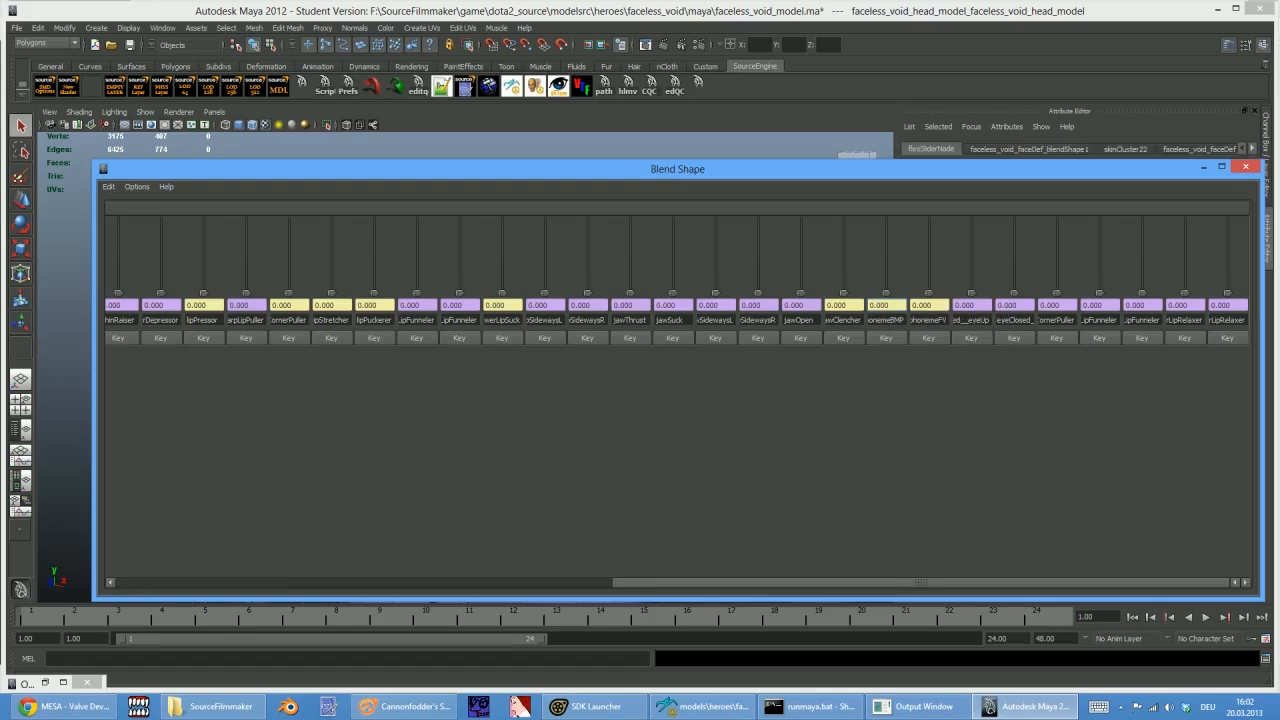
left_click(1245, 166)
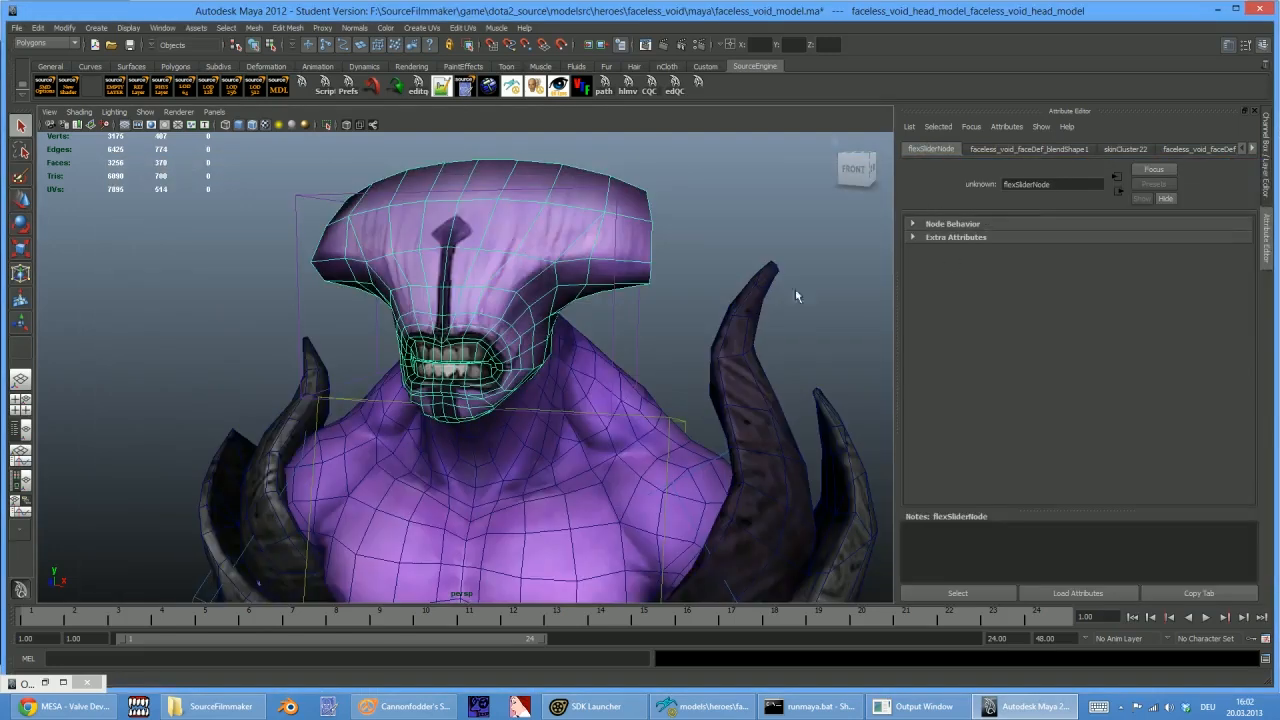
Graph the head mesh's connections in the Hypergraph, select flexSliderNode and keep its attributes in sight
left_click(162, 27)
mouse_move(200, 28)
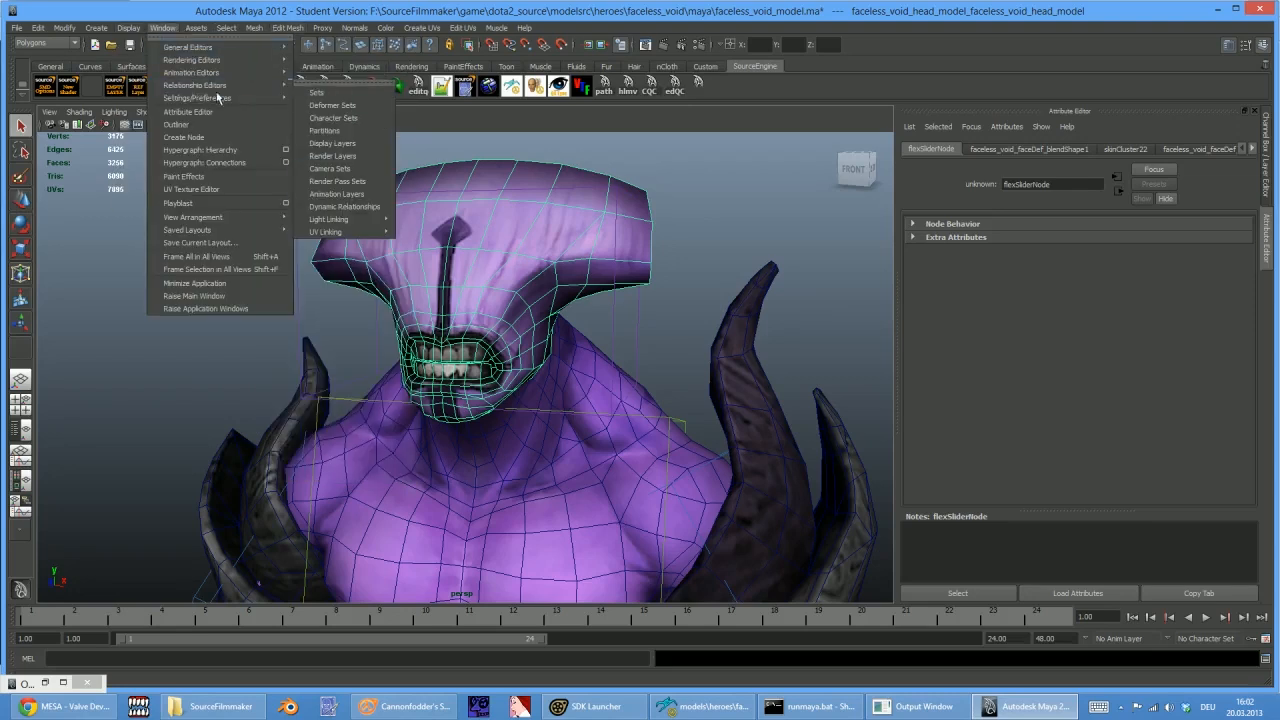
mouse_move(219, 98)
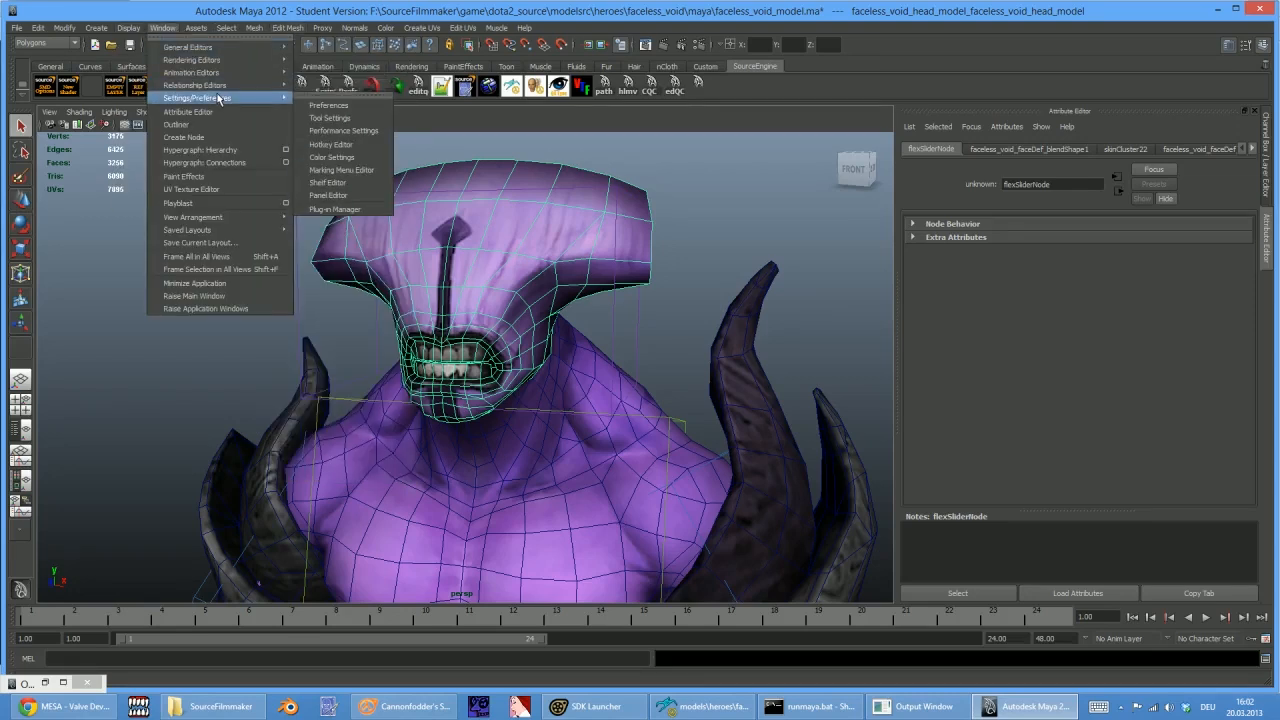
left_click(229, 163)
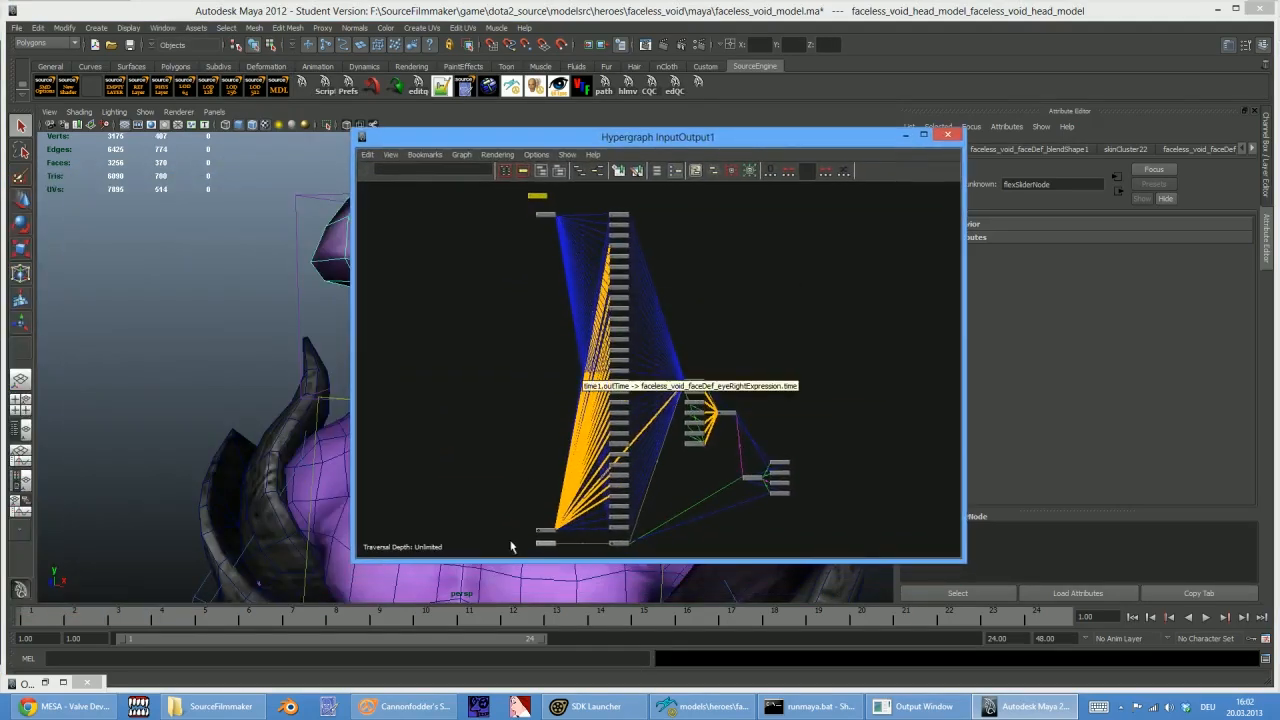
scroll(507, 511, "up", 6)
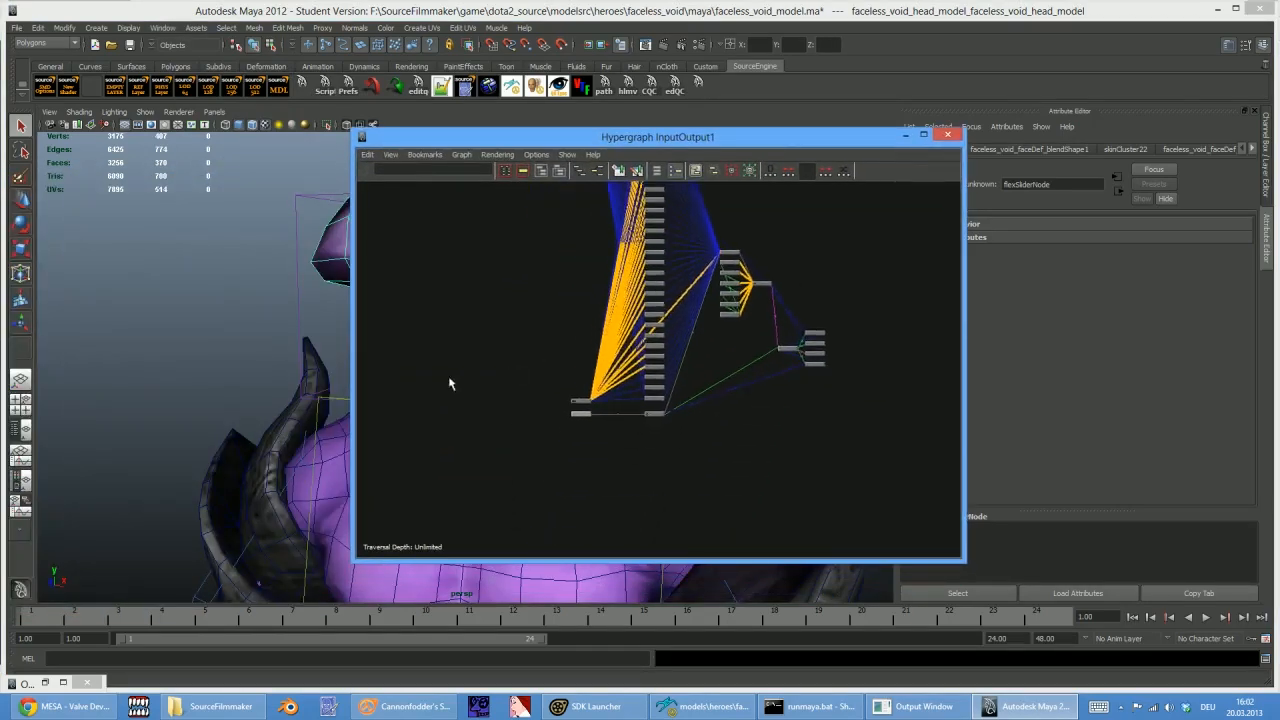
scroll(631, 385, "up", 3)
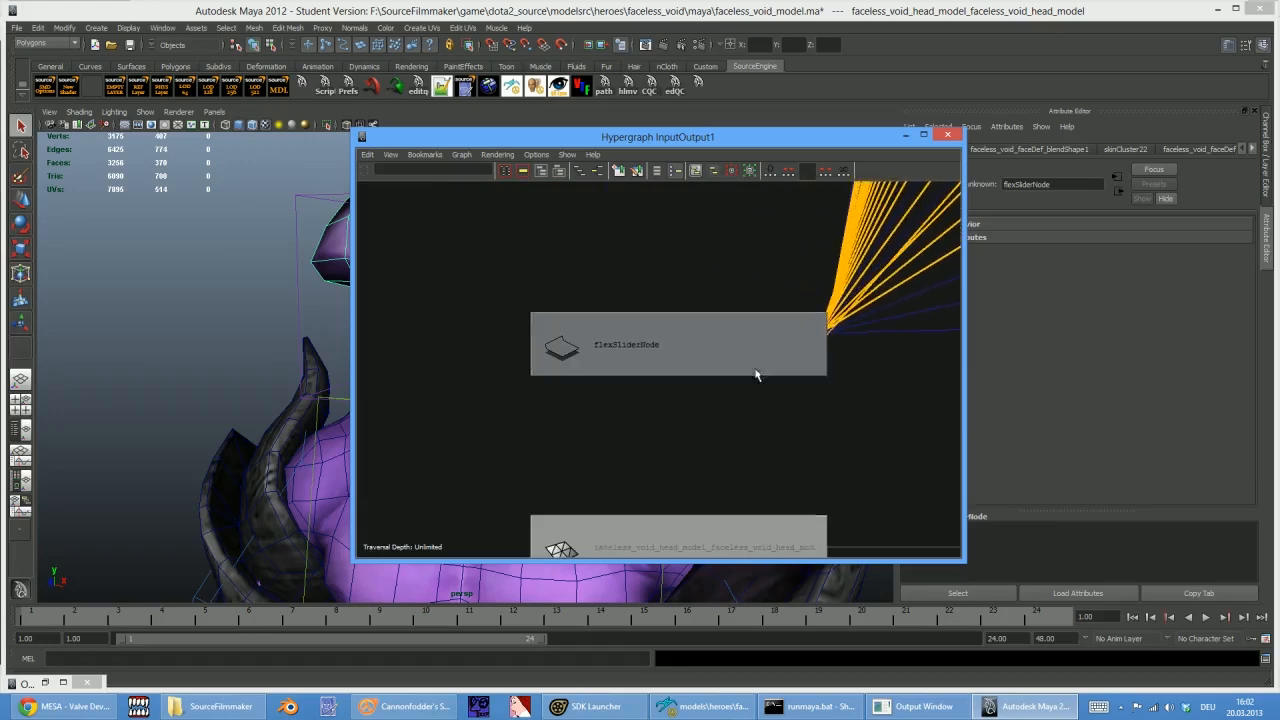
left_click(630, 364)
left_click_drag(731, 143, 628, 156)
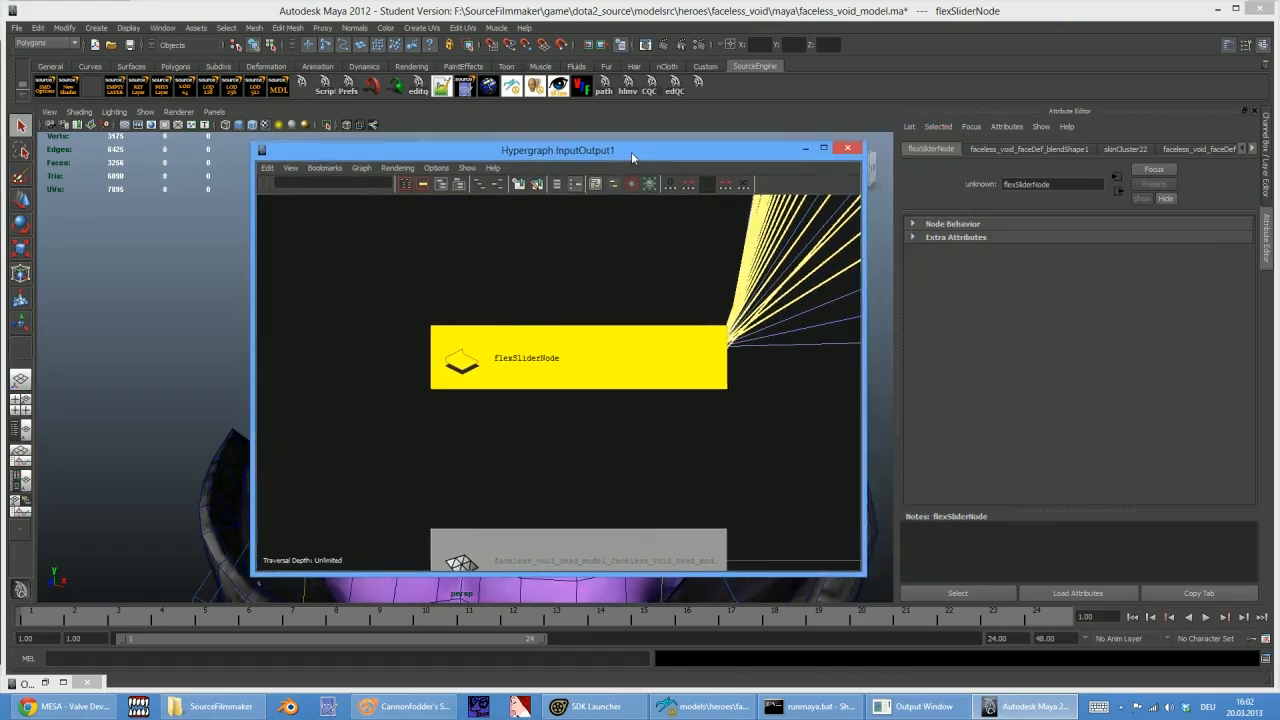
Expand flexSliderNode's Extra Attributes and examine its list of facial flex sliders
left_click(912, 238)
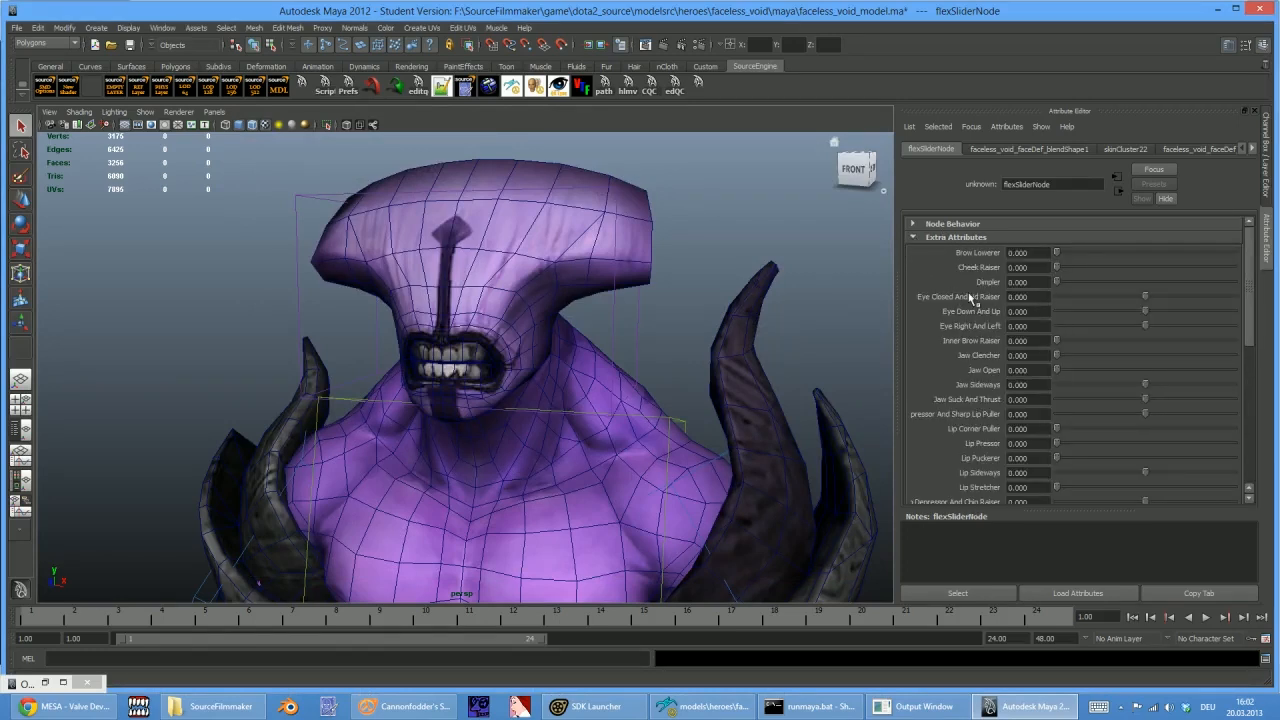
scroll(990, 365, "down", 10)
scroll(993, 366, "up", 10)
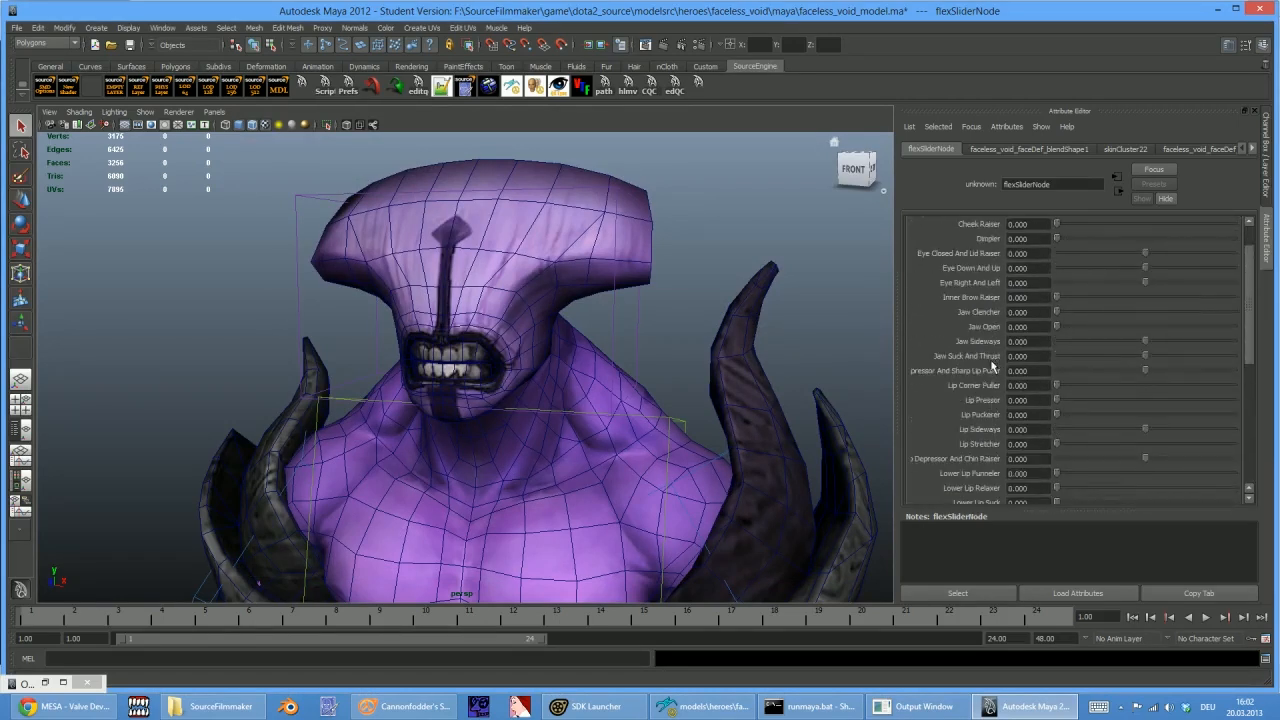
scroll(995, 363, "down", 10)
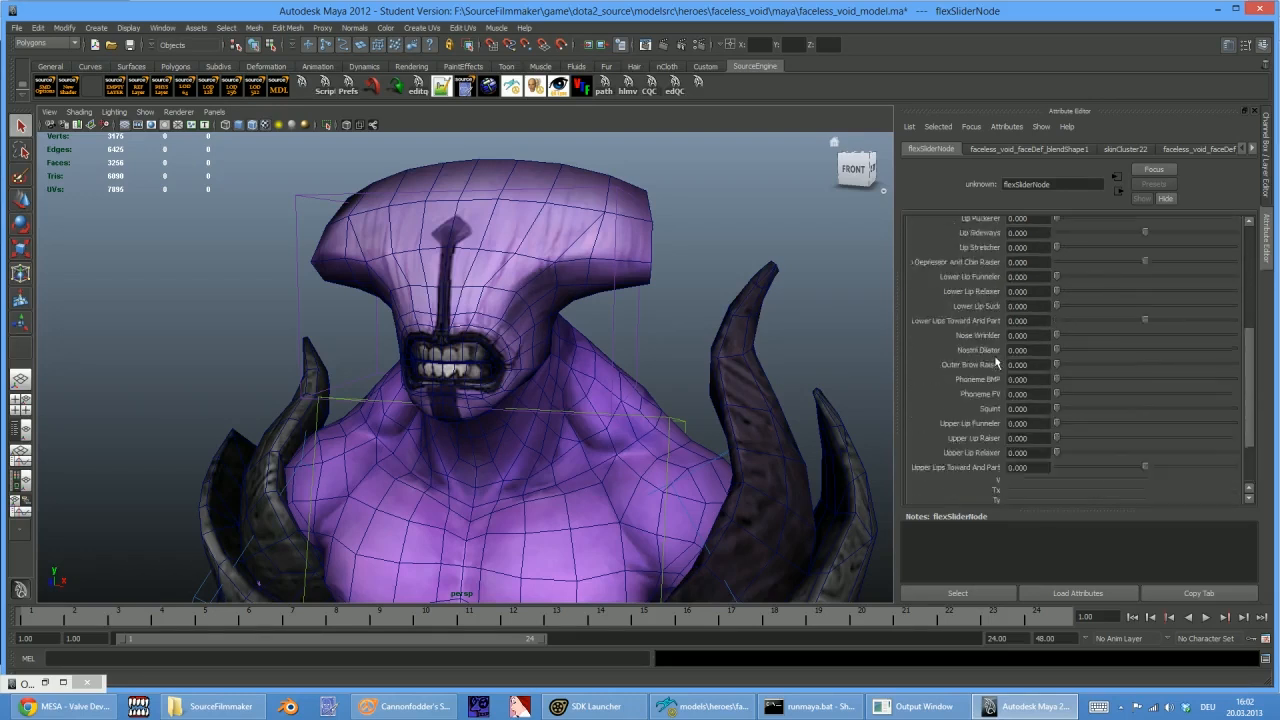
scroll(1072, 368, "up", 1)
scroll(1087, 360, "up", 5)
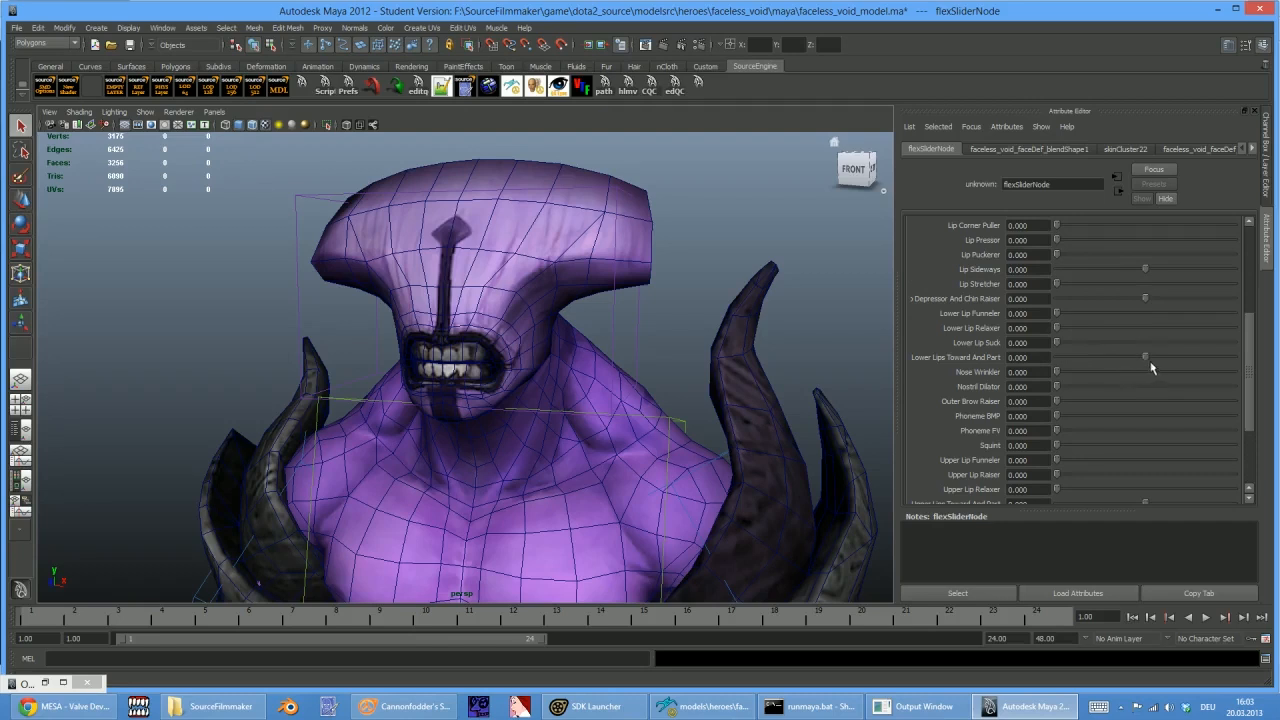
scroll(1148, 362, "up", 11)
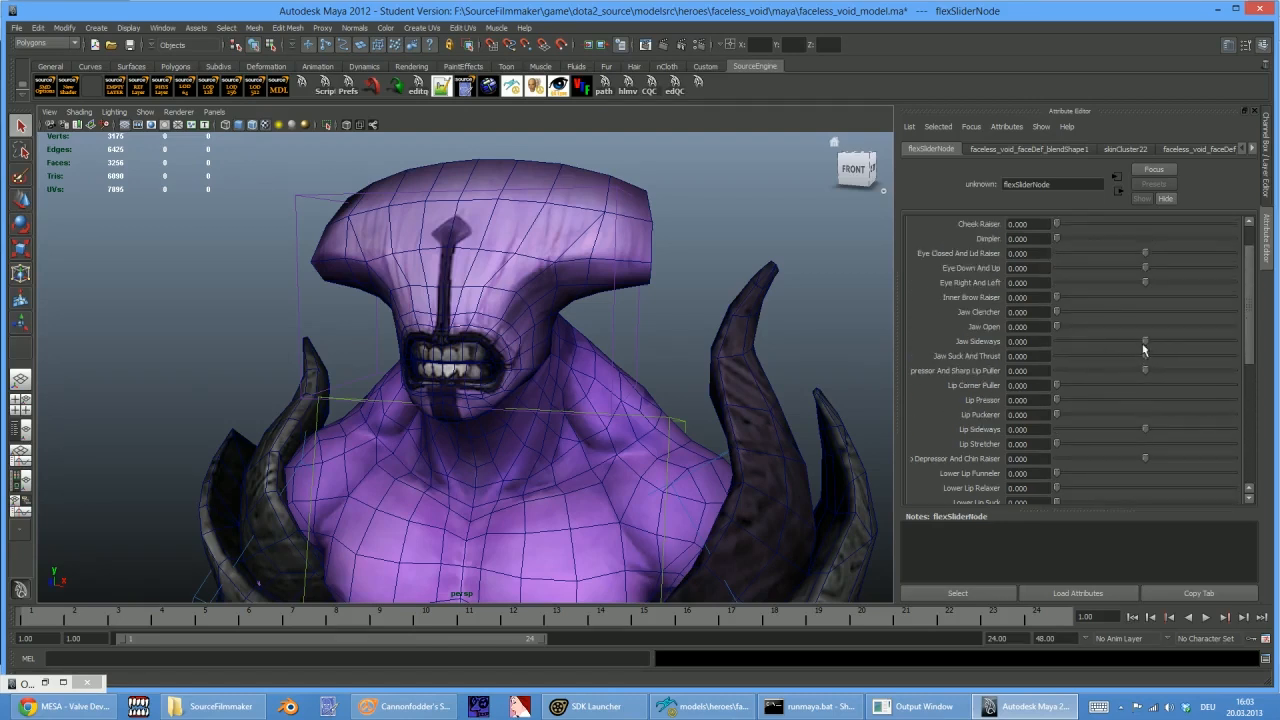
Set flexSliderNode's Jaw Sideways to about -0.068, Eye Down And Up to about 0.008 and Jaw Open to 0
mouse_move(1145, 340)
left_mouse_down()
mouse_move(1096, 344)
mouse_move(1184, 343)
mouse_move(1138, 339)
left_mouse_up()
scroll(1140, 345, "up", 3)
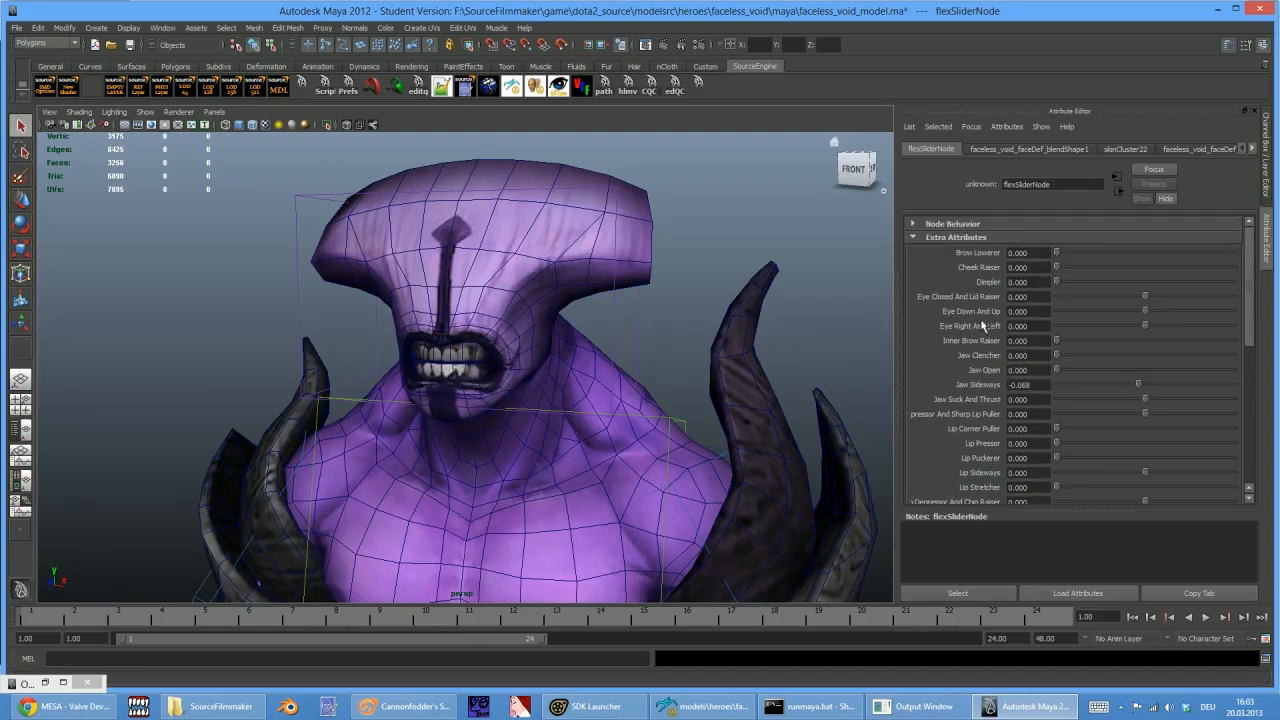
mouse_move(1145, 311)
left_mouse_down()
mouse_move(1084, 314)
mouse_move(1146, 312)
left_mouse_up()
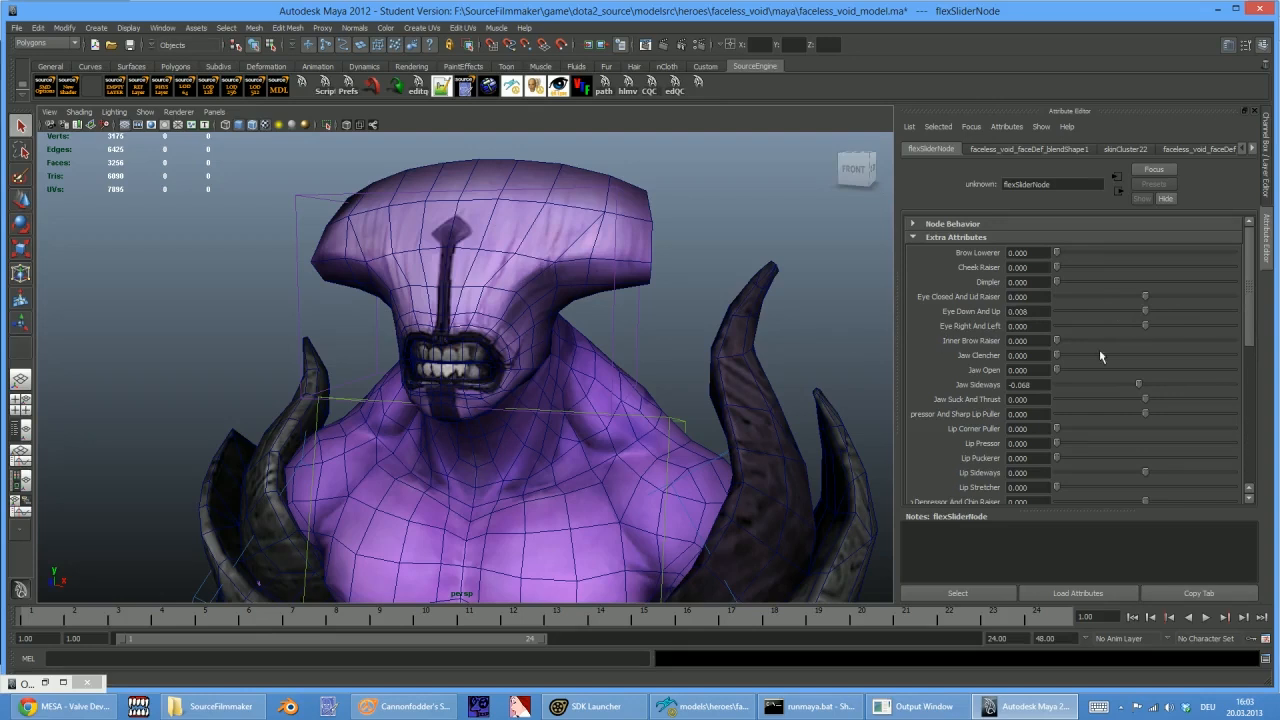
left_click_drag(1056, 370, 980, 387)
Graph flexSliderNode's connections in the Hypergraph and select the faceless_void_faceDef_lowerLipDepressorExpression node
left_click(170, 29)
left_click(226, 30)
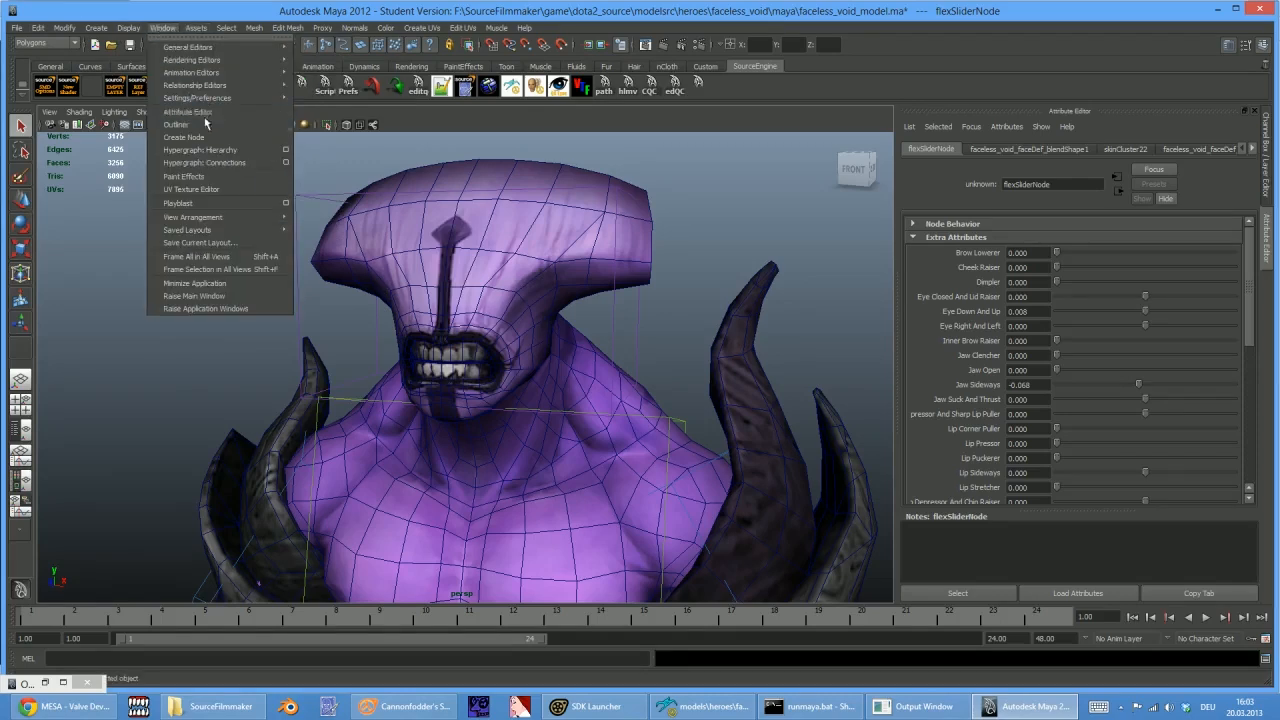
left_click(203, 162)
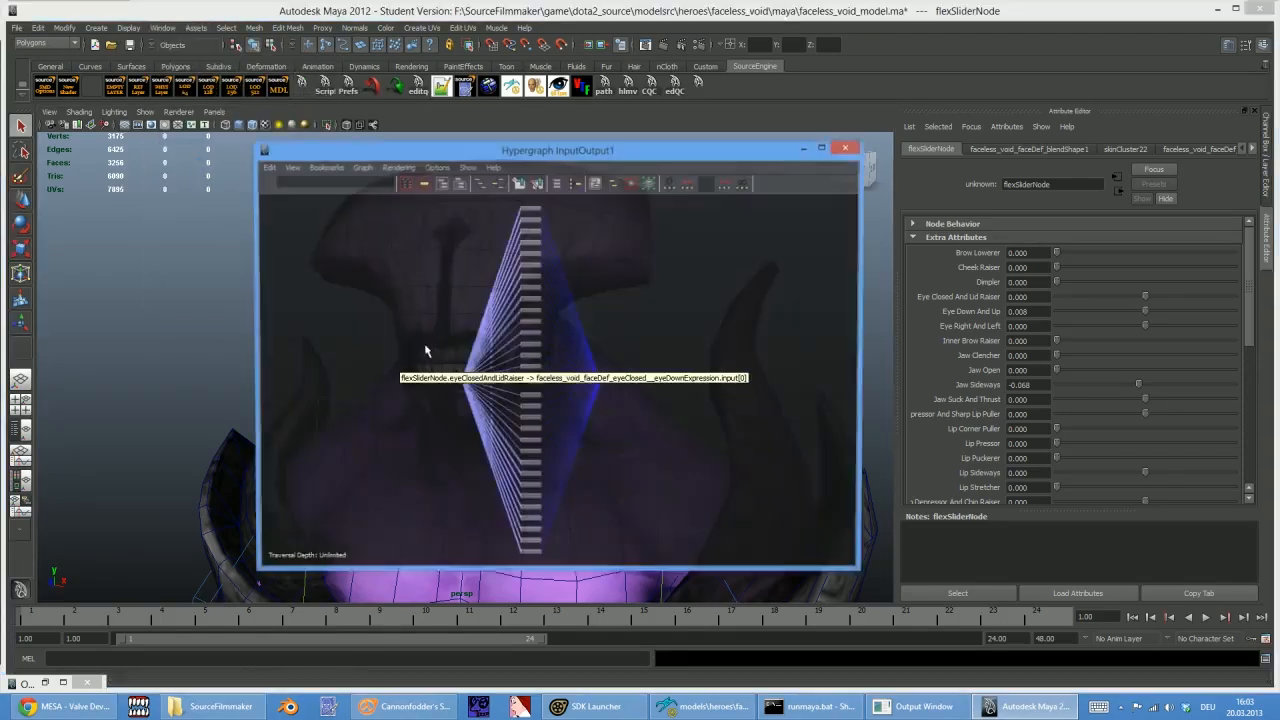
scroll(490, 393, "up", 5)
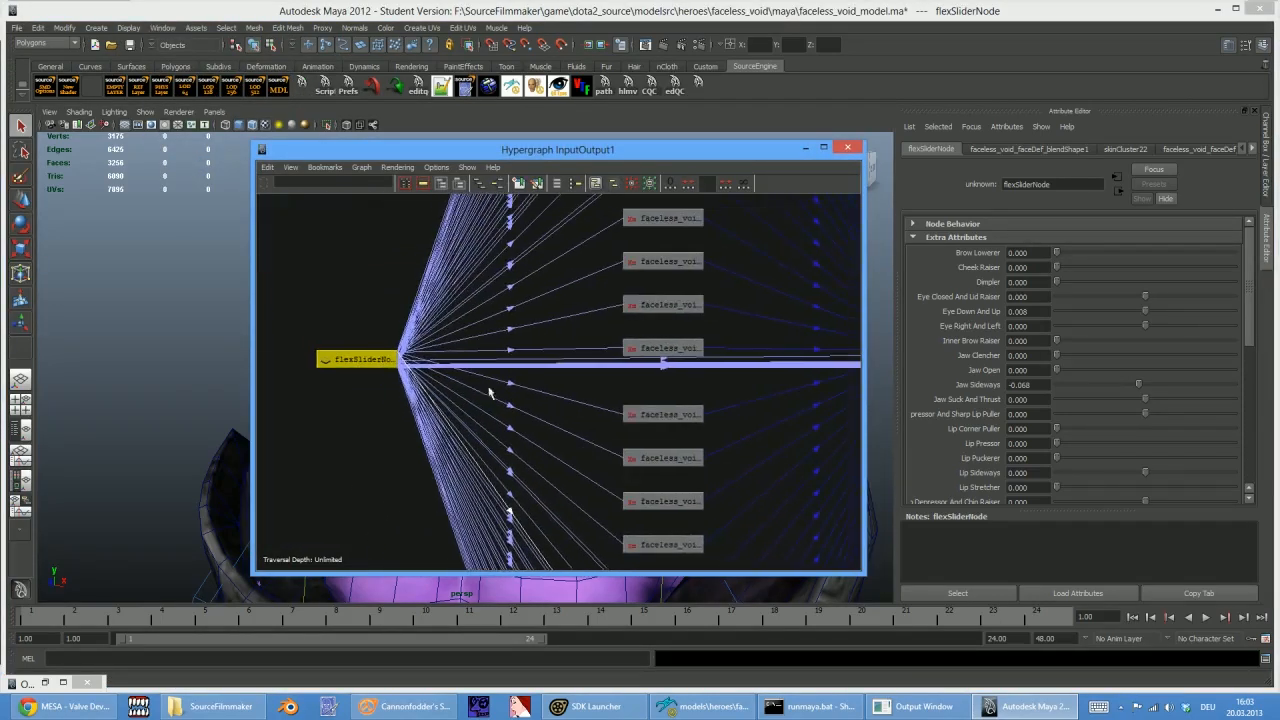
middle_click_drag(325, 393, 428, 389, "alt")
middle_click_drag(722, 345, 589, 335, "alt")
scroll(589, 335, "up", 1)
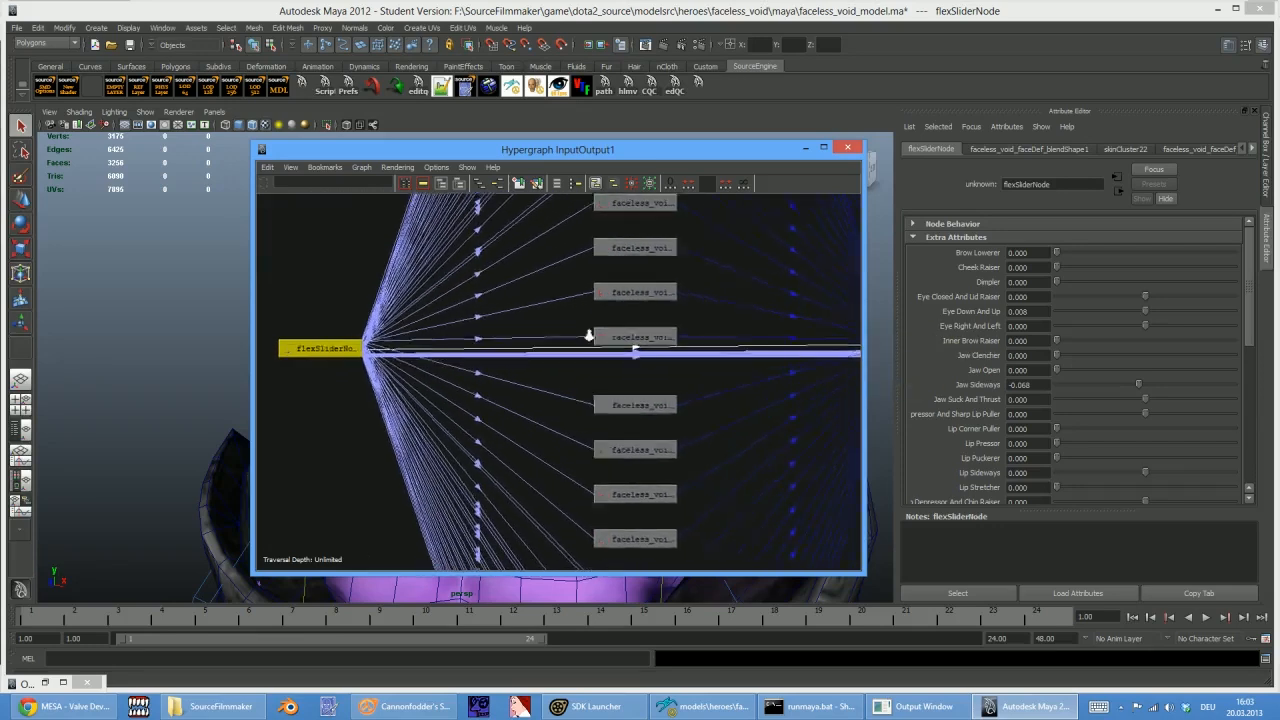
scroll(589, 335, "up", 3)
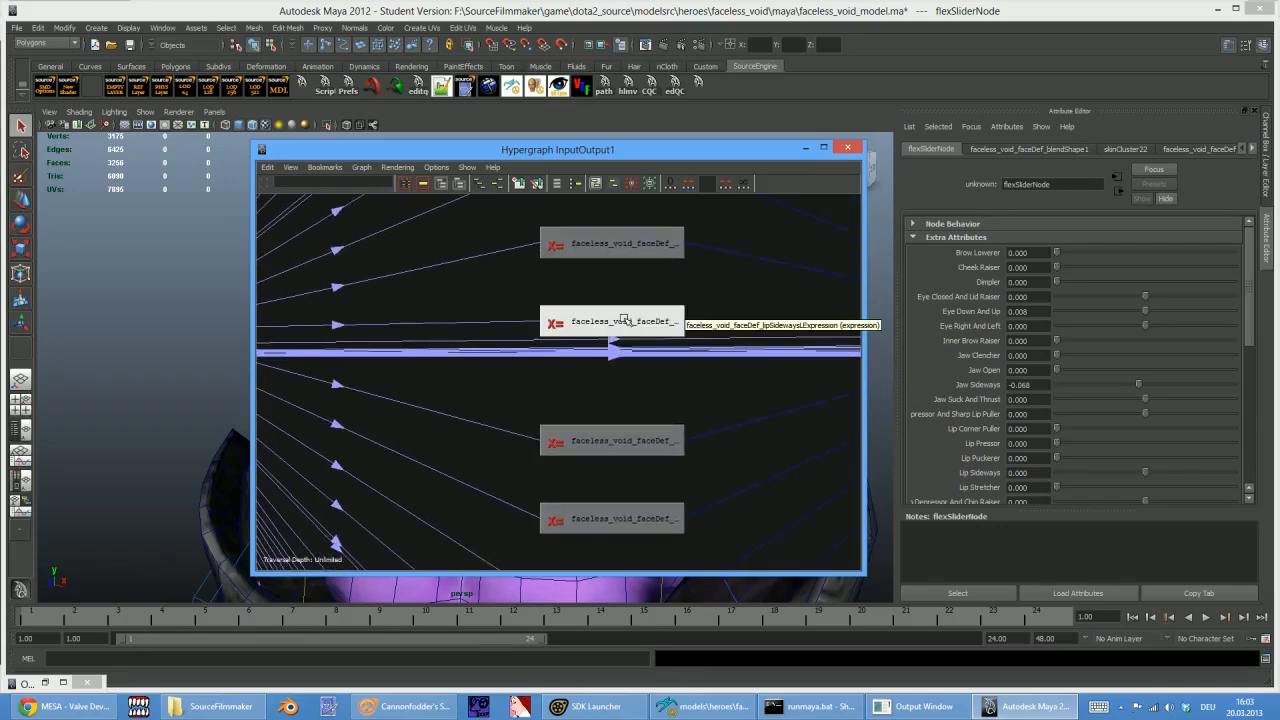
middle_click_drag(560, 305, 434, 497, "alt")
left_click(513, 283)
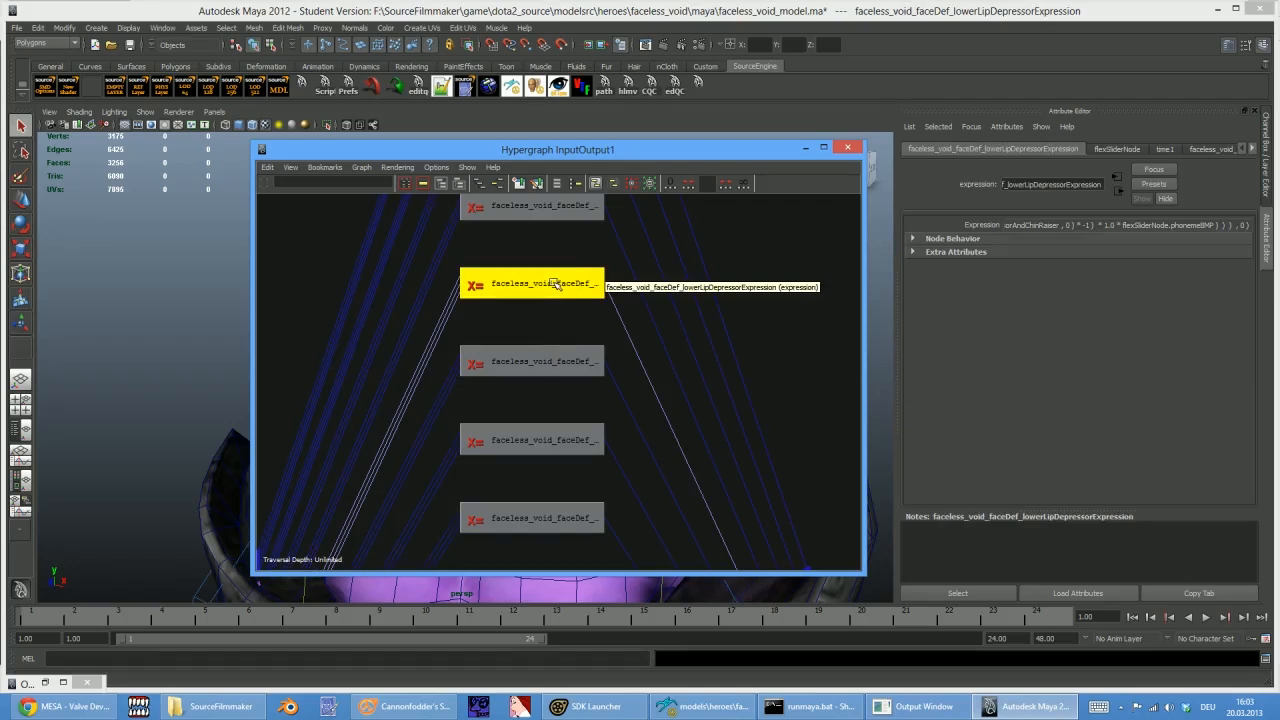
Copy the whole lowerLipDepressor expression of the selected node and paste it into the Script Editor's MEL input
left_click_drag(1013, 225, 988, 225)
left_click(1065, 224)
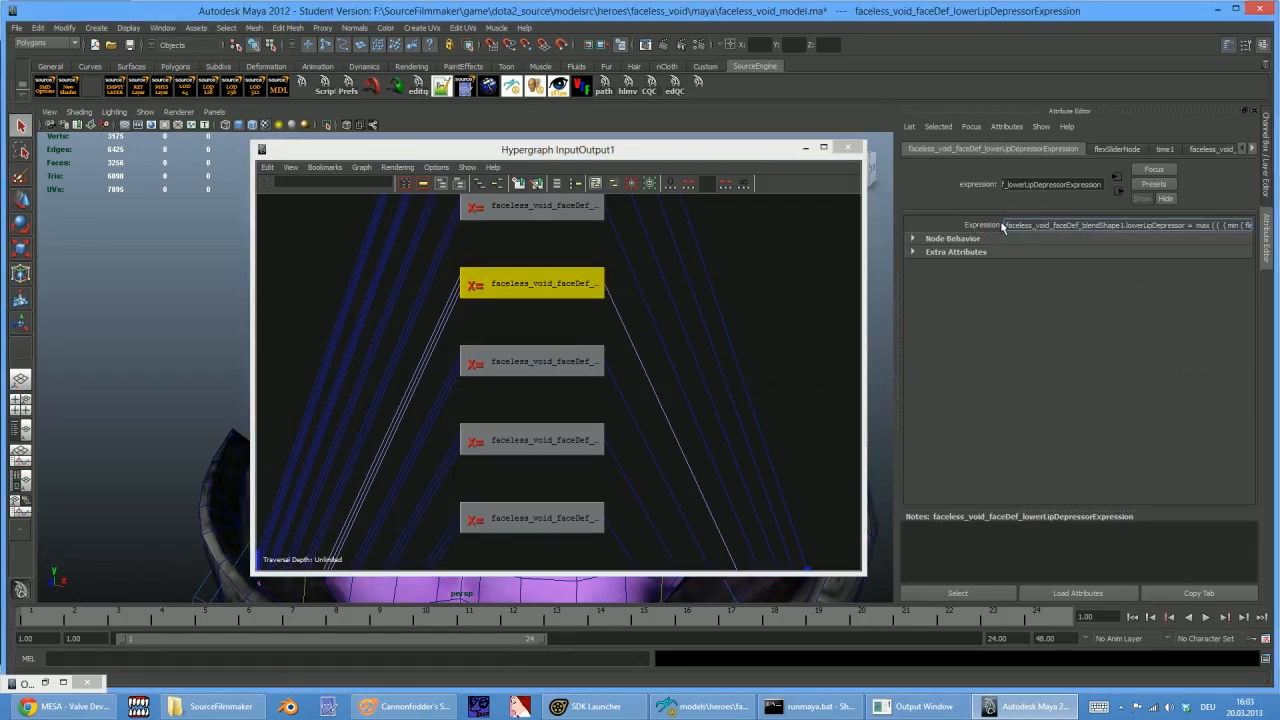
left_click_drag(1009, 226, 1190, 242)
left_click(1058, 226)
left_click_drag(1008, 224, 1277, 236)
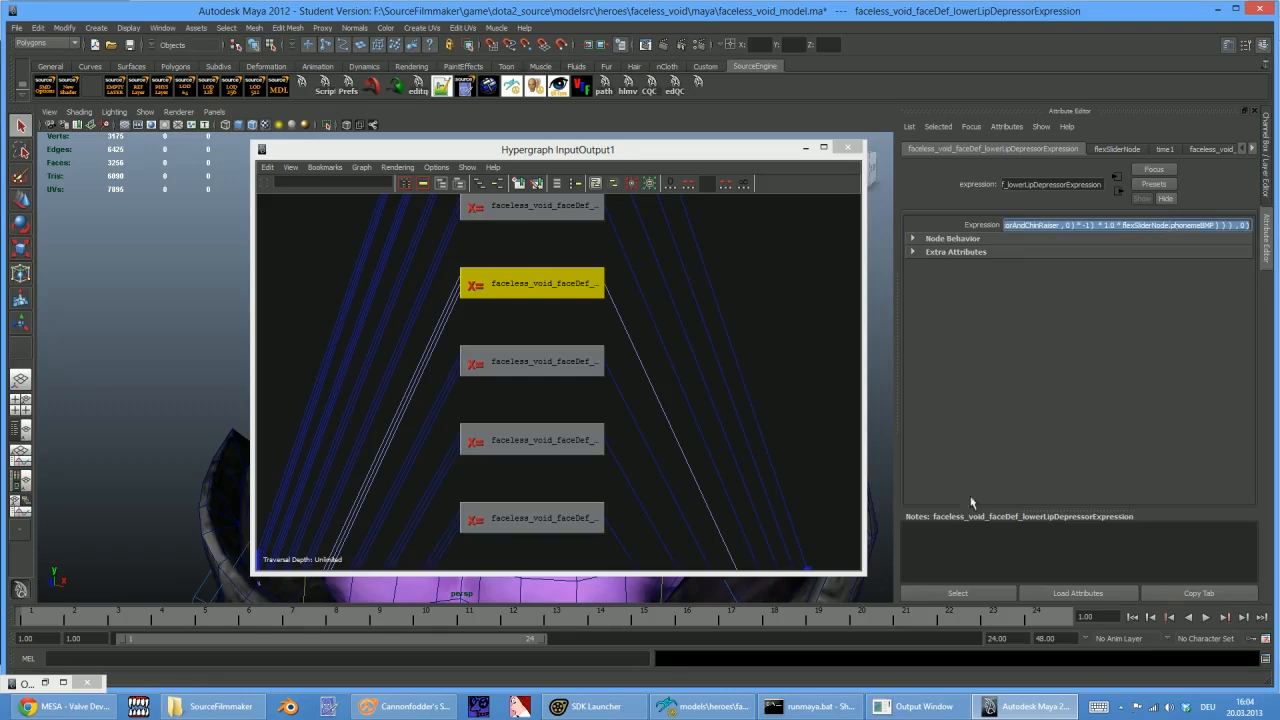
left_click(1265, 658)
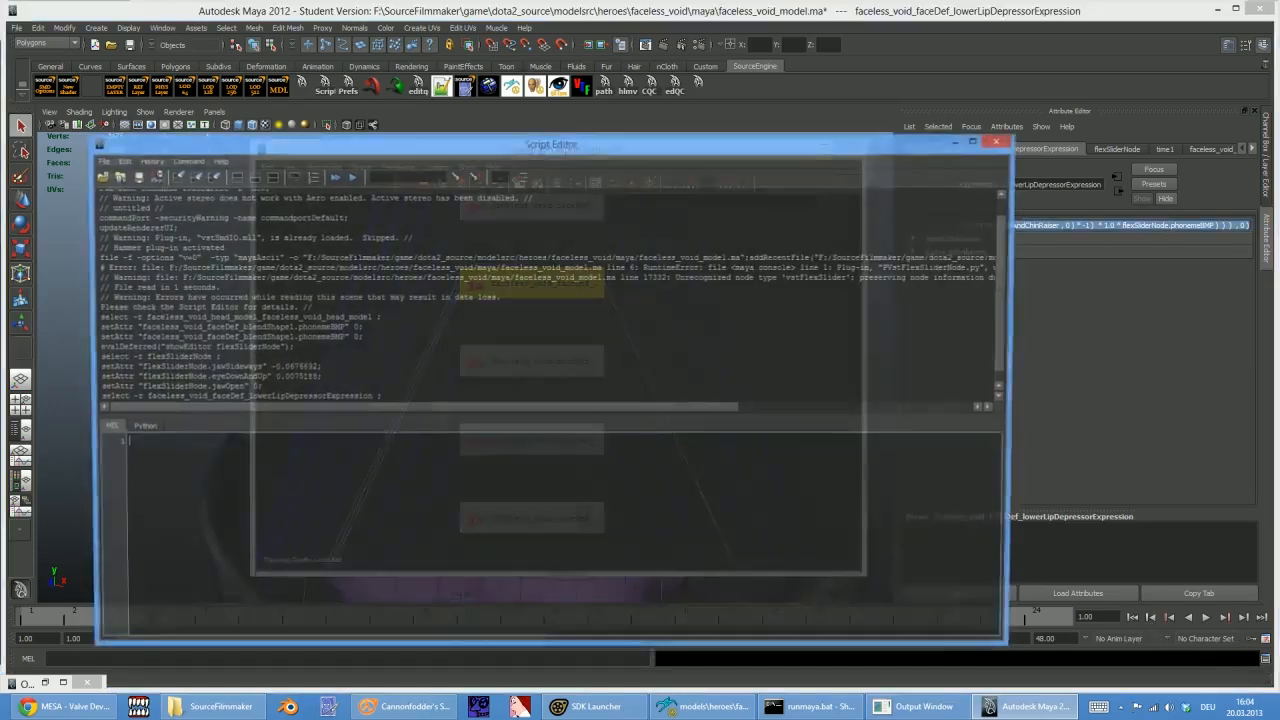
key("ctrl+v")
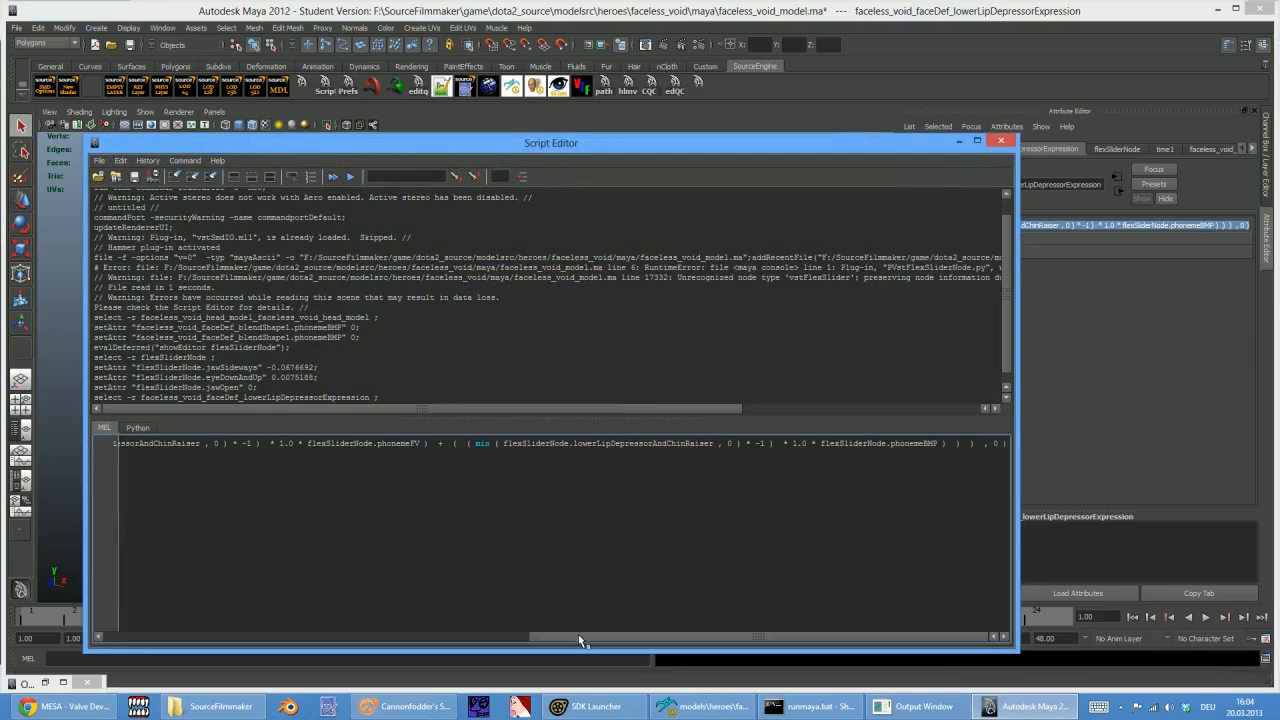
left_click_drag(578, 640, 214, 602)
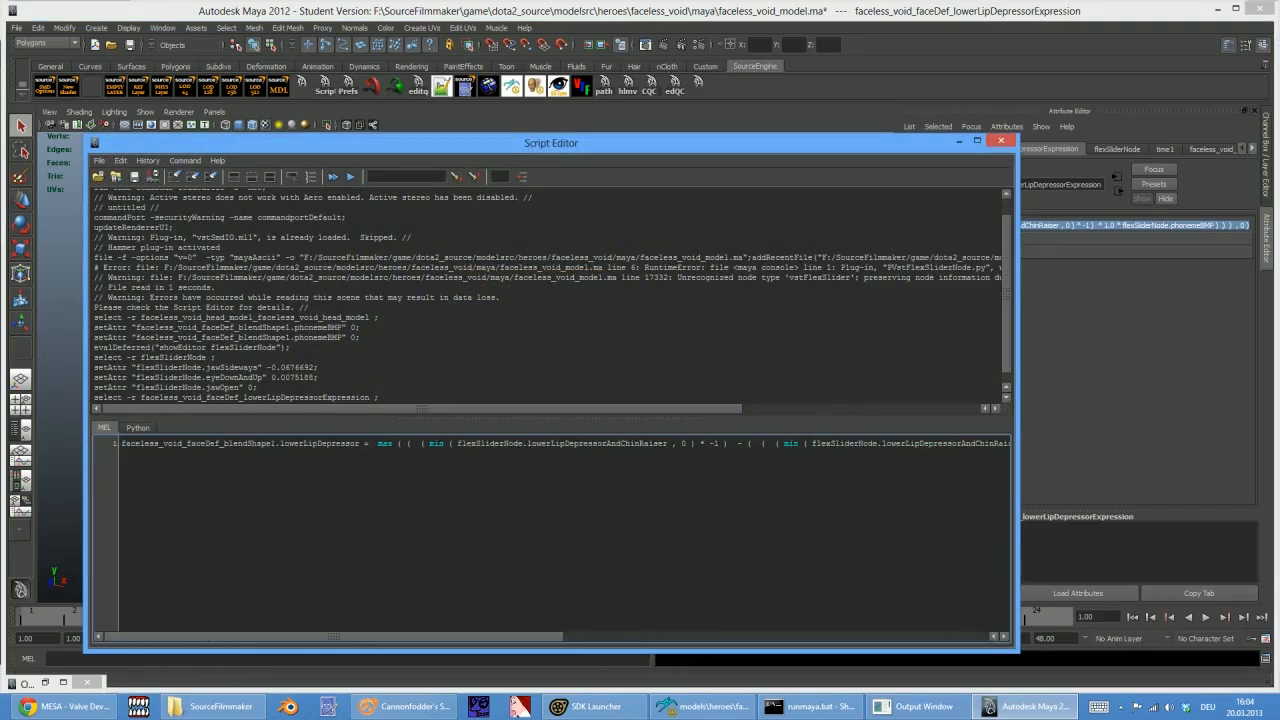
Switch to Sublime Text, paste the copied lowerLipDepressor expression into the empty file and maximize the window
key("End")
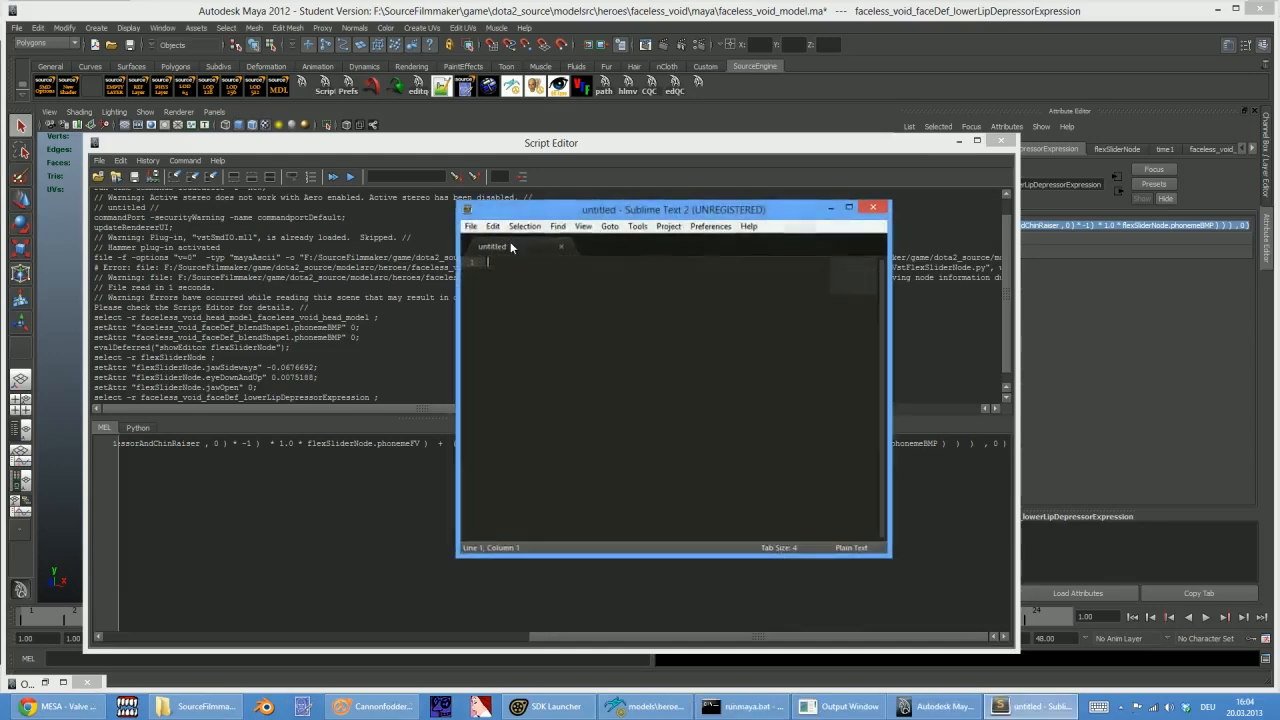
type("faceless_void_faceDef_blendShape1.lowerLipDepressor =  max ( (  ( min ( flexSliderNode.lowerLipDepressorAndChinRaiser , 0 ) * -1 )  - (  (  ( min ( flexSliderNode.lowerLipDepressorAndChinRaiser , 0 ) * -1 )  * 1.0 * flexSliderNode.phonemeFV )  +  (  ( min ( flexSliderNode.lowerLipDepressorAndChinRaiser , 0 ) * -1 )  * 1.0 * flexSliderNode.phonemeBMP )  )  )  , 0 )")
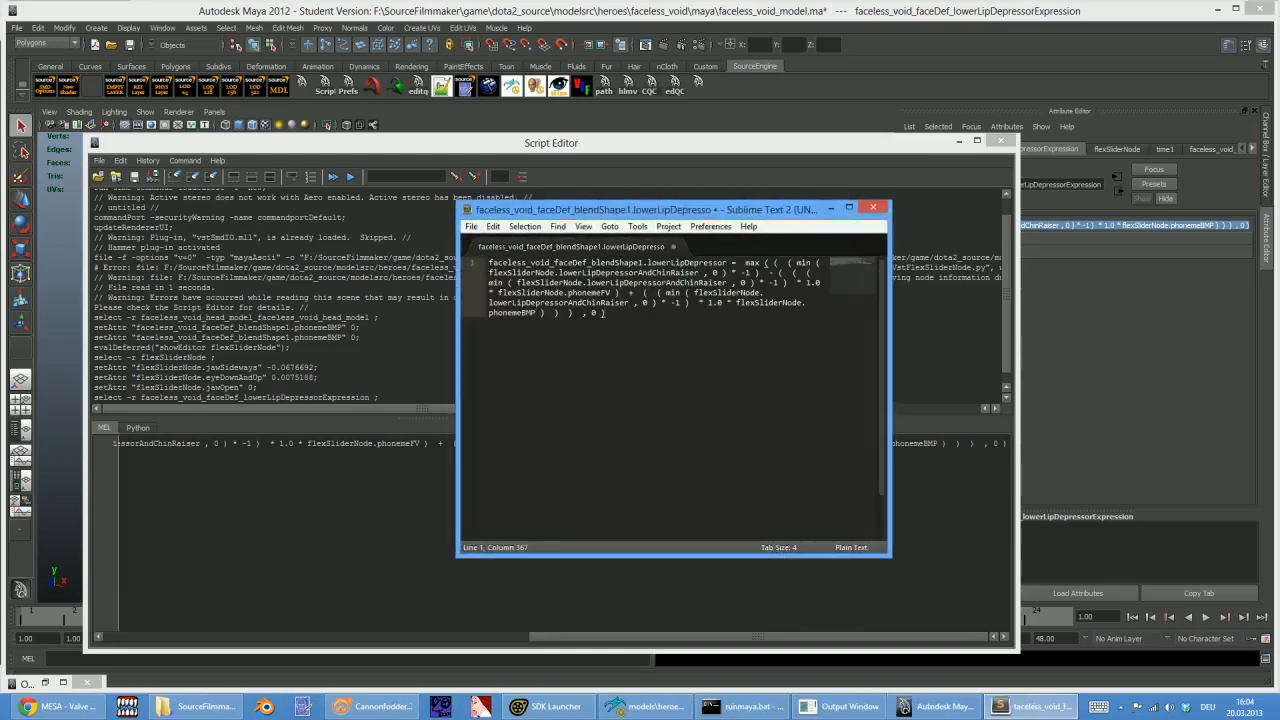
left_click(849, 207)
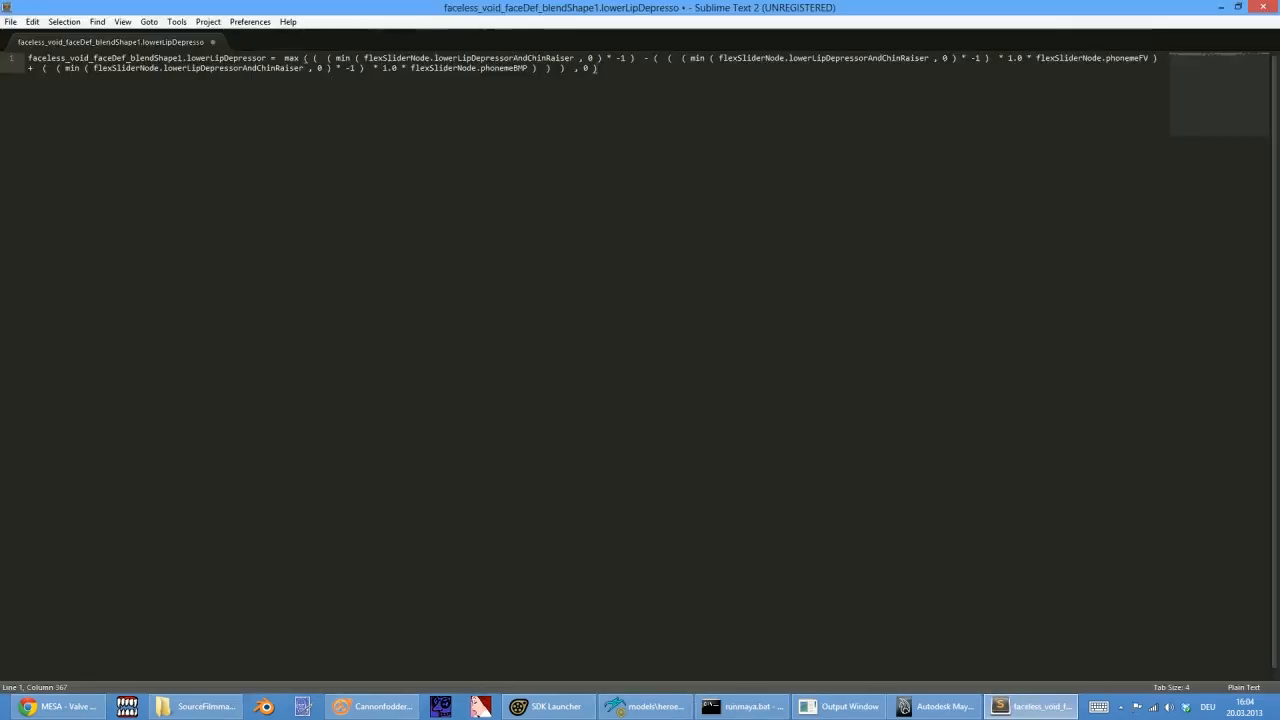
Highlight the expression's target blend shape name and then its lowerLipDepressor attribute to examine what the expression drives
key("shift+Right")
key("shift+Right")
key("shift+Right")
key("shift+Right")
key("shift+Right")
key("shift+Right")
key("shift+Right")
key("shift+Right")
key("shift+Right")
key("shift+Right")
key("shift+Right")
key("shift+Right")
key("shift+Right")
key("shift+Right")
key("shift+Right")
key("shift+Right")
key("shift+Right")
key("shift+Right")
key("shift+Right")
key("shift+Right")
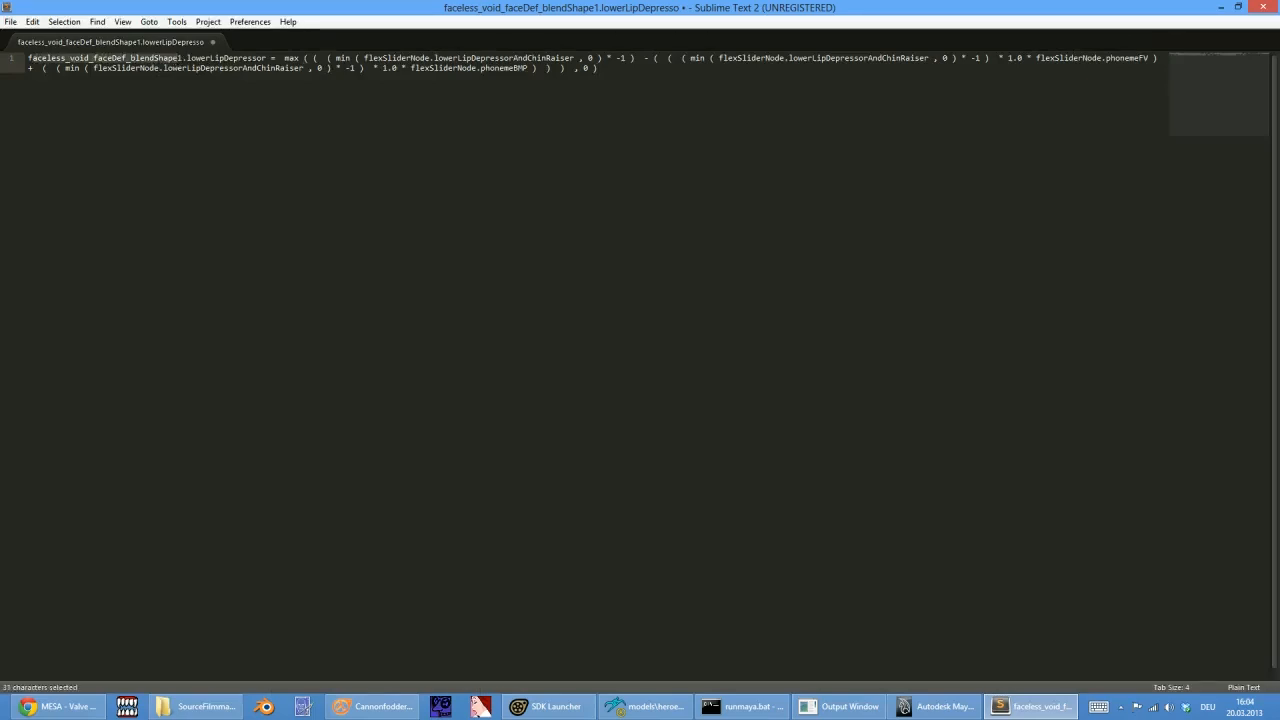
key("Right")
key("Right")
key("shift+Right")
key("shift+Right")
key("shift+Right")
key("shift+Right")
key("shift+Right")
key("shift+Right")
key("shift+Right")
key("shift+Right")
key("shift+Right")
key("shift+Right")
key("shift+Right")
key("shift+Right")
key("shift+Right")
key("shift+Right")
key("shift+Right")
key("shift+Right")
key("shift+Right")
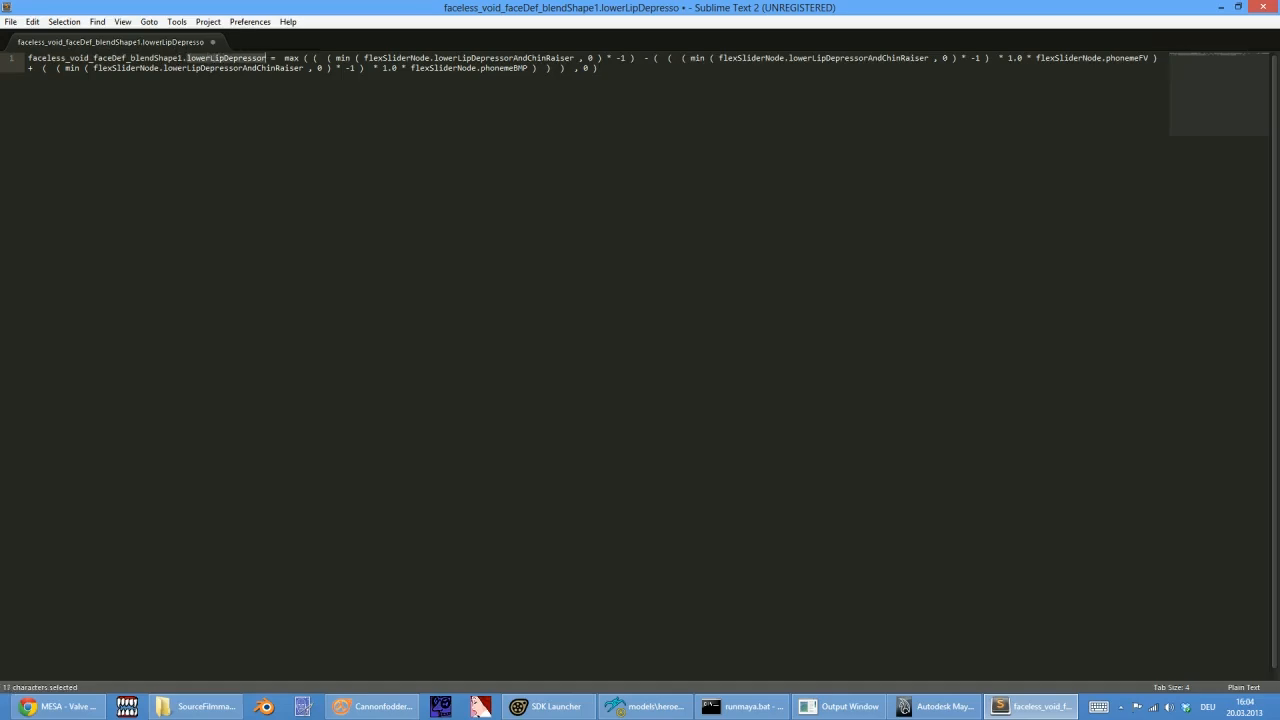
Examine the expression's max and min functions and its flexSliderNode.lowerLipDepressorAndChinRaiser terms by highlighting them one after another
double_click(291, 58)
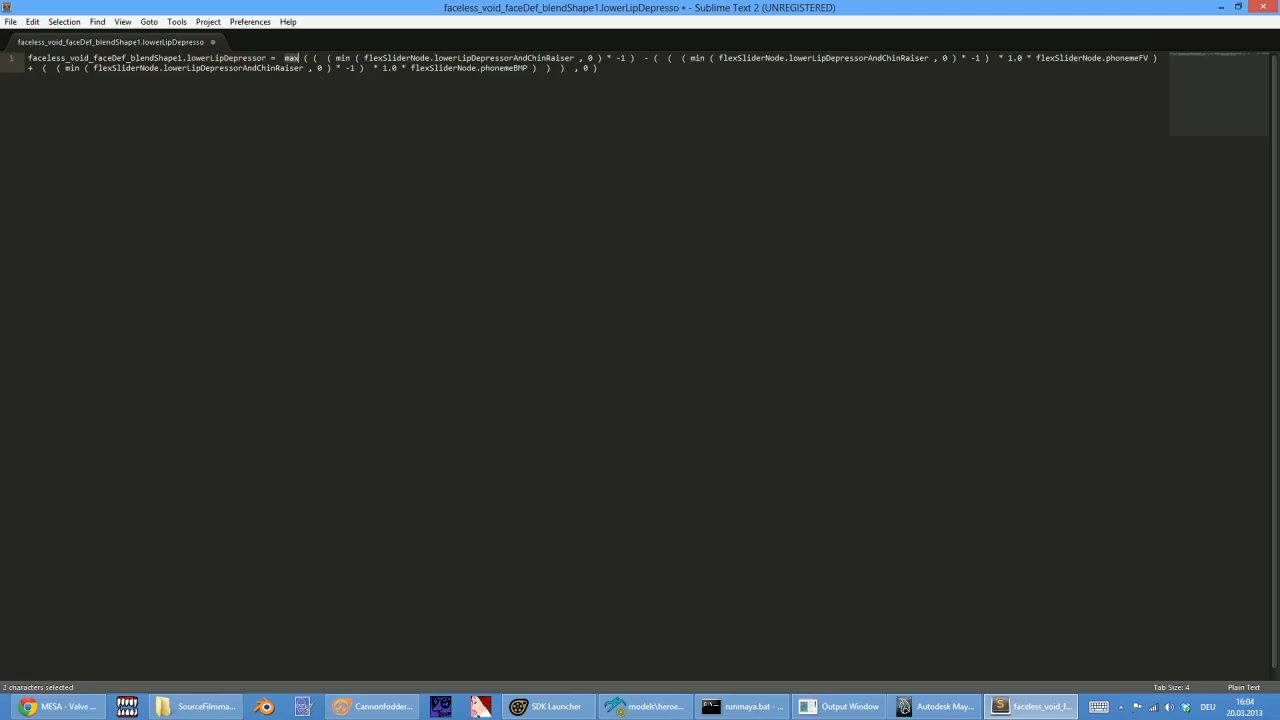
double_click(342, 58)
left_click_drag(718, 58, 928, 58)
left_click(598, 68)
left_click_drag(808, 58, 916, 58)
left_click(598, 68)
left_click_drag(462, 58, 530, 68)
left_click(523, 68)
left_click_drag(364, 58, 584, 58)
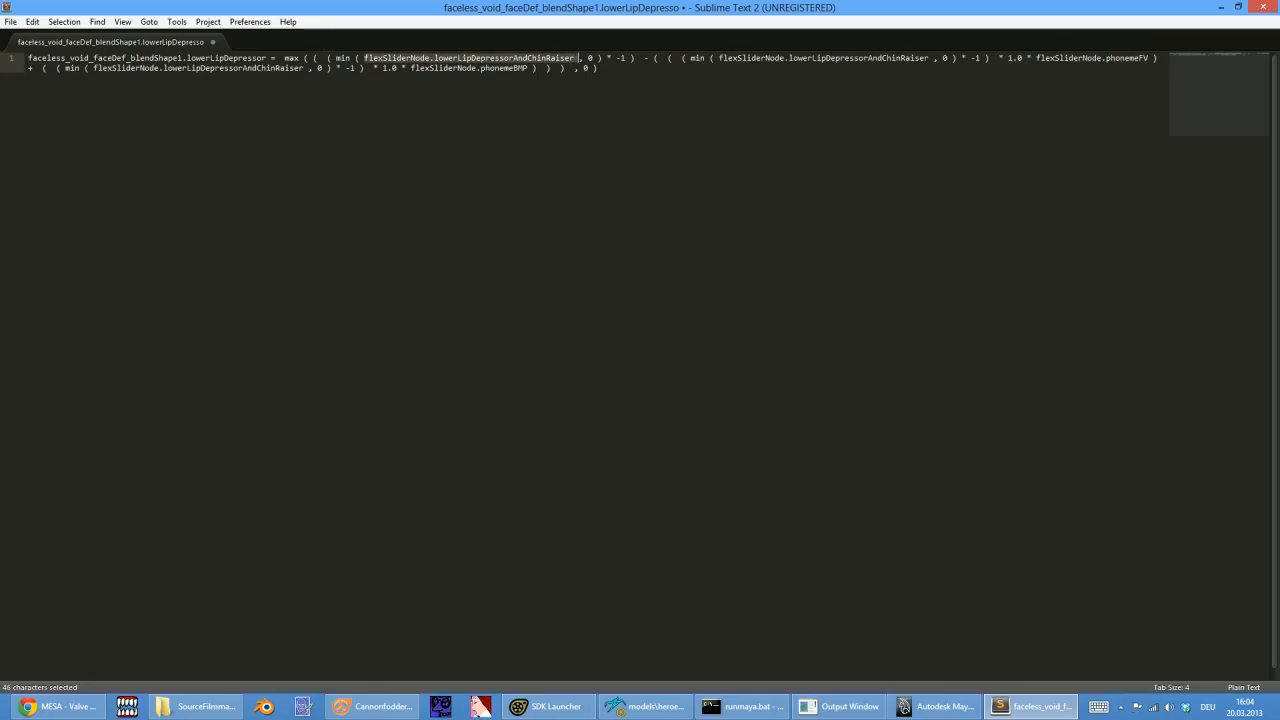
Return to Maya, close the Script Editor and reselect the faceless_void_faceDef_lowerLipDepressorExpression node in the Hypergraph
left_click_drag(612, 10, 634, 114)
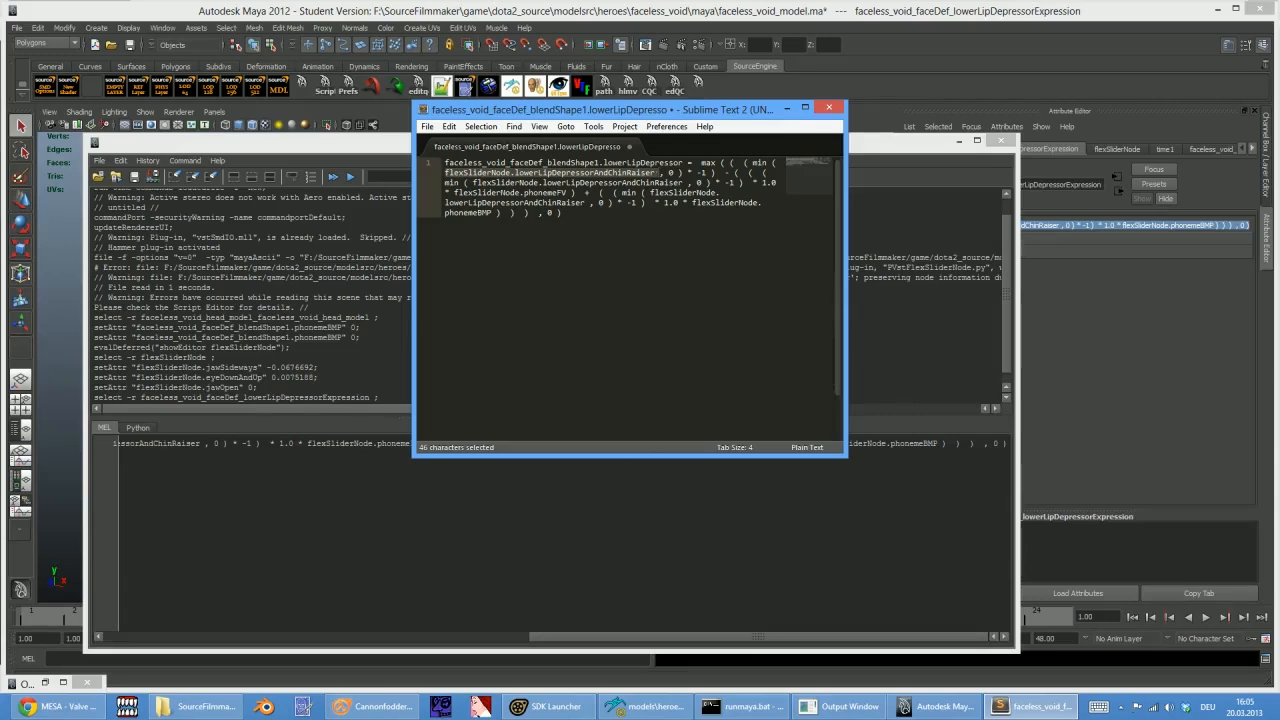
left_click(562, 212)
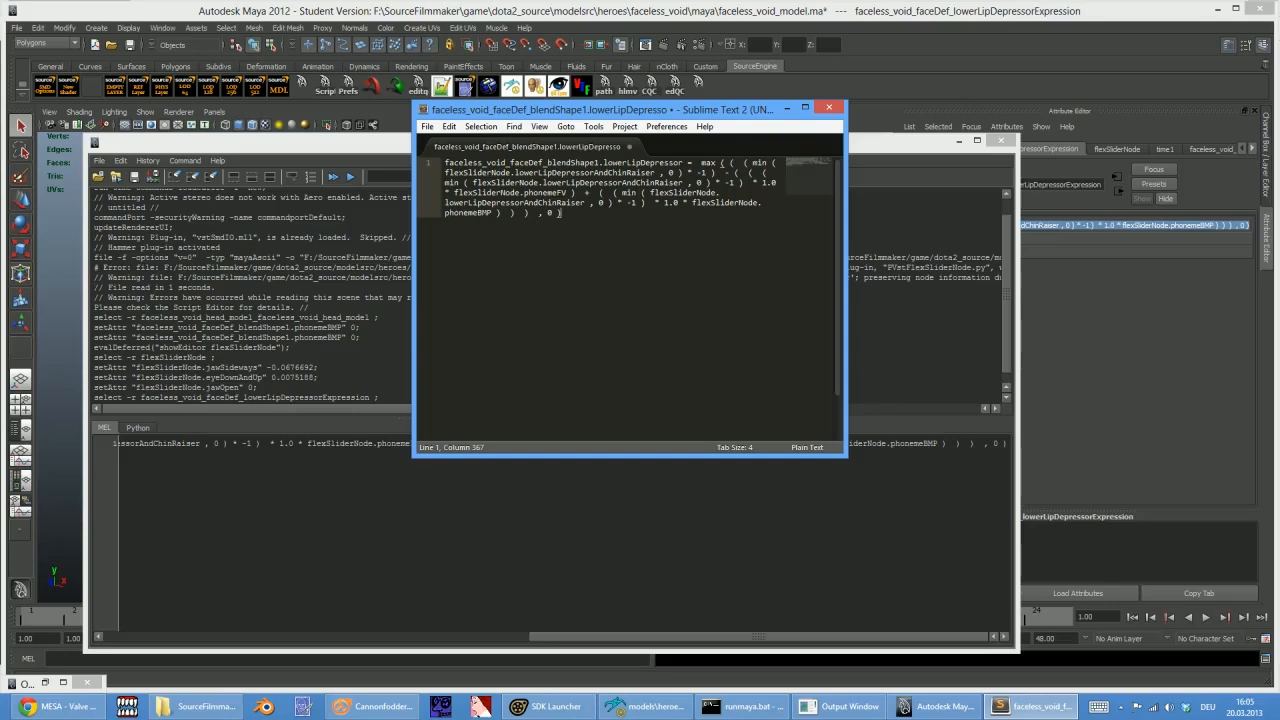
left_click(835, 17)
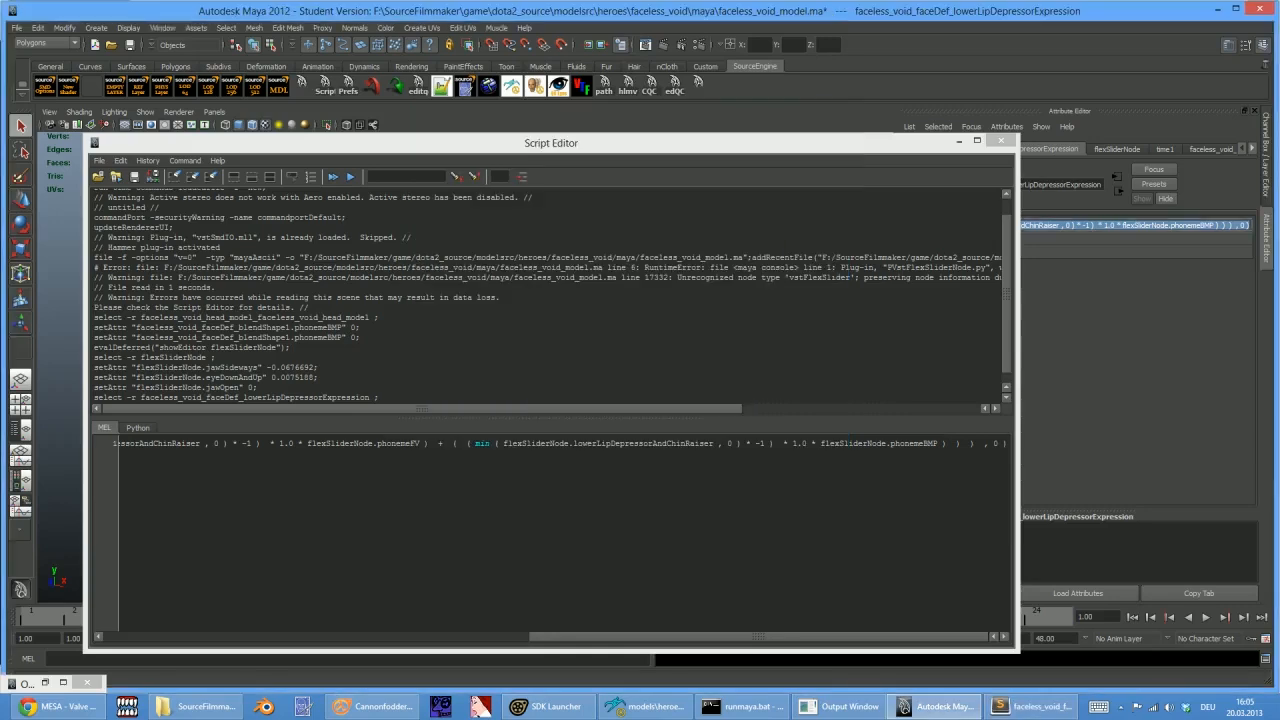
left_click(1001, 140)
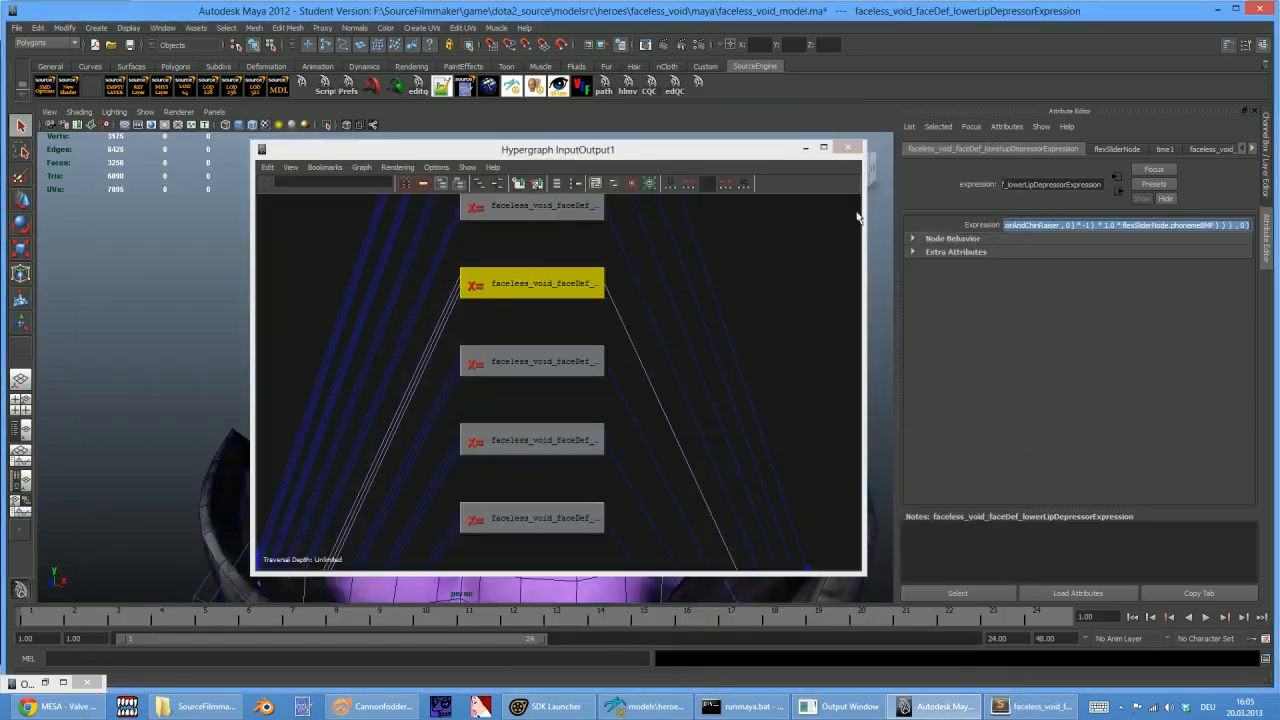
left_click(491, 363)
left_click(530, 322)
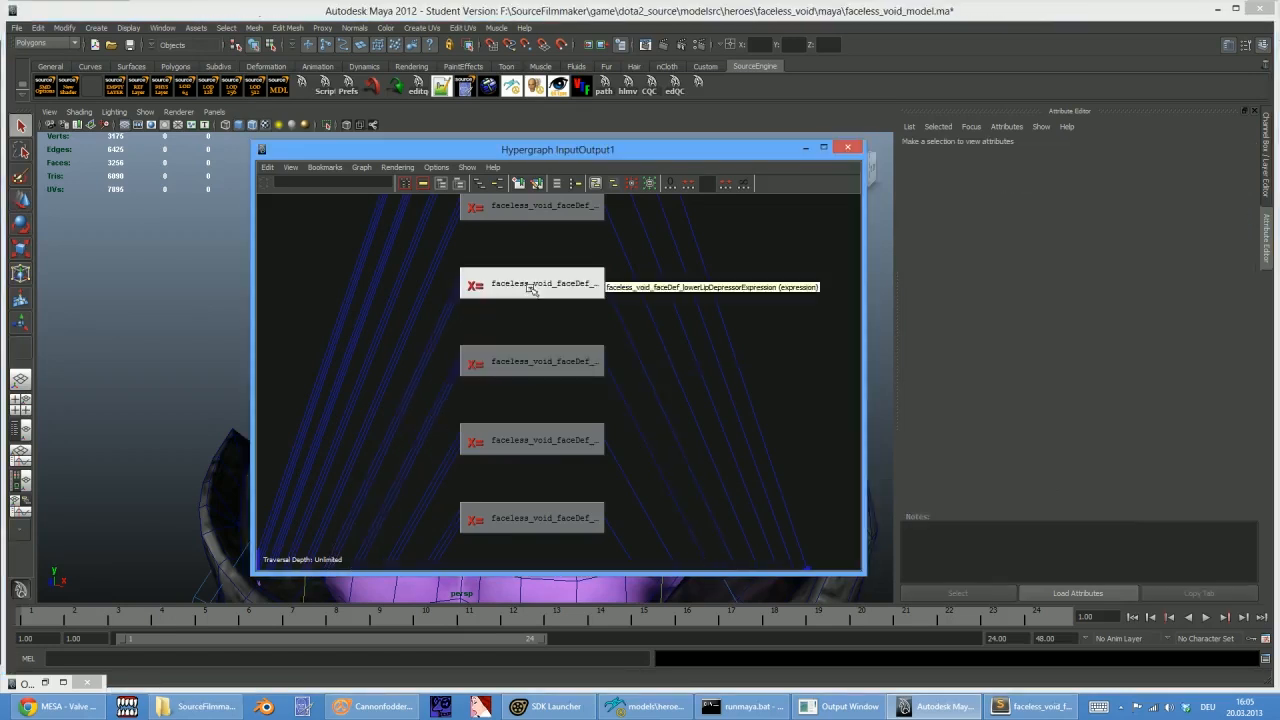
left_click(530, 287)
Start an Export Selection and set the file type to Valve DMX
left_click(17, 27)
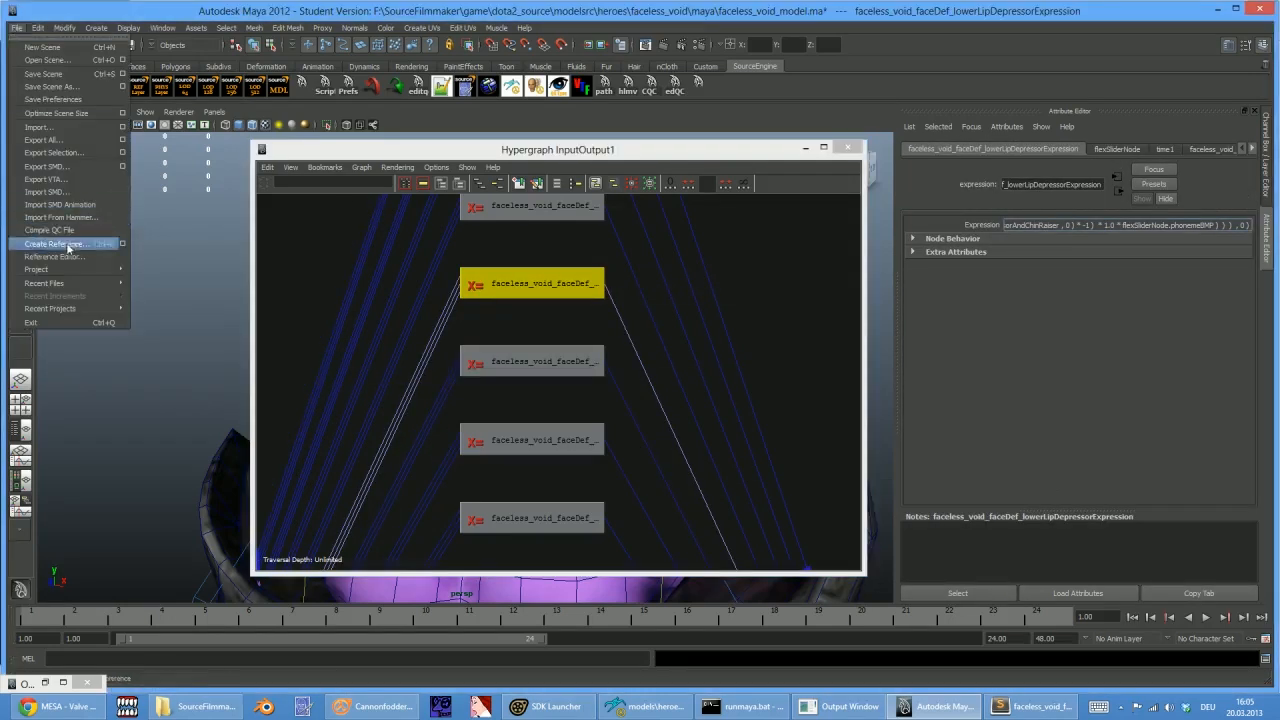
left_click(120, 153)
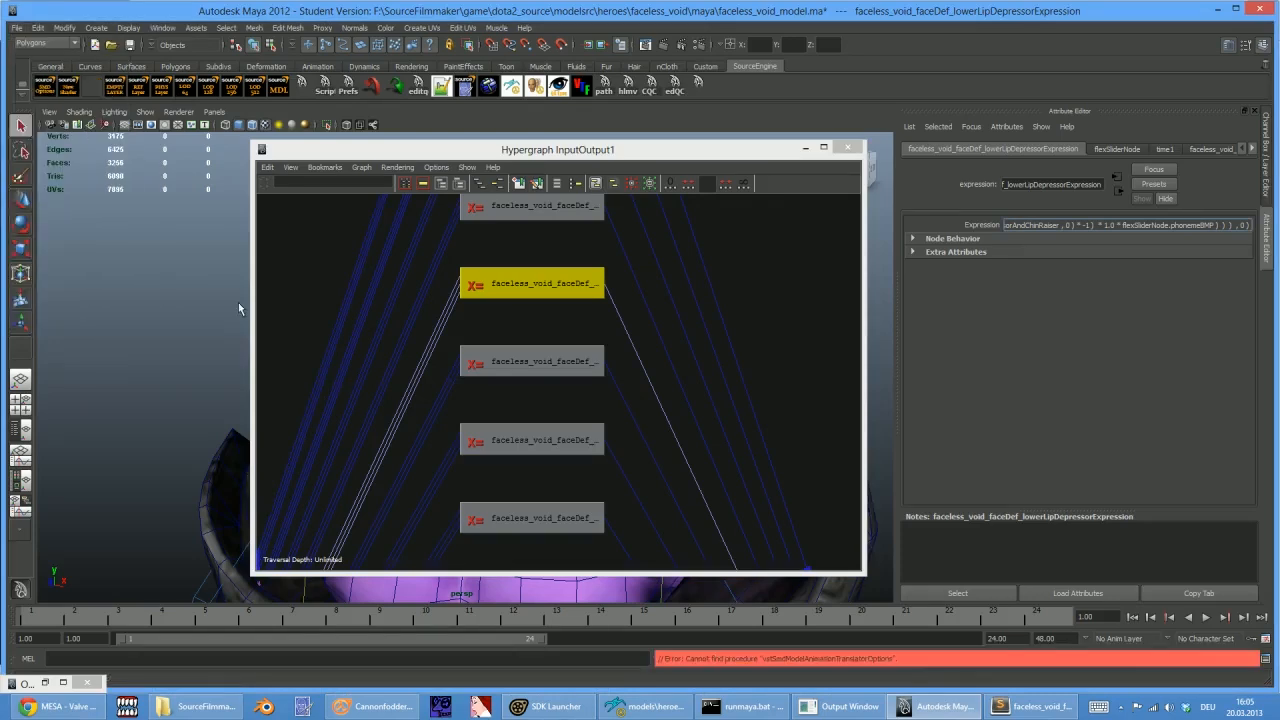
left_click(17, 27)
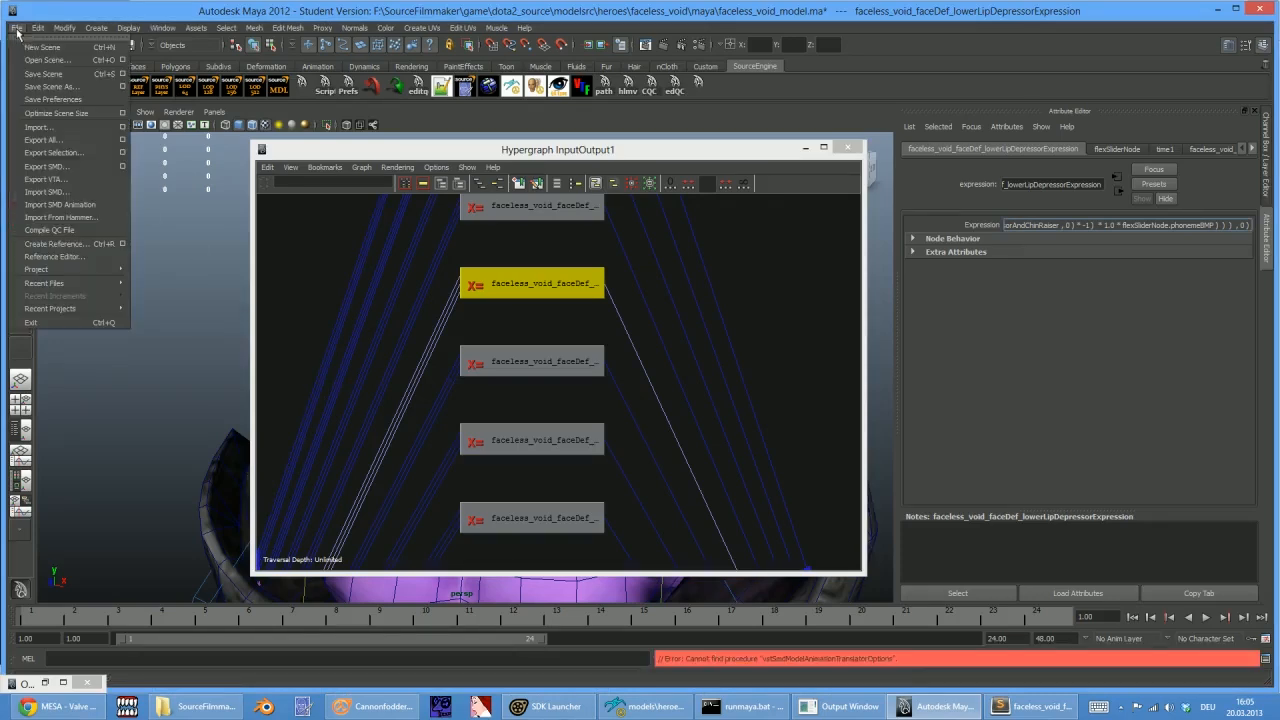
left_click(66, 153)
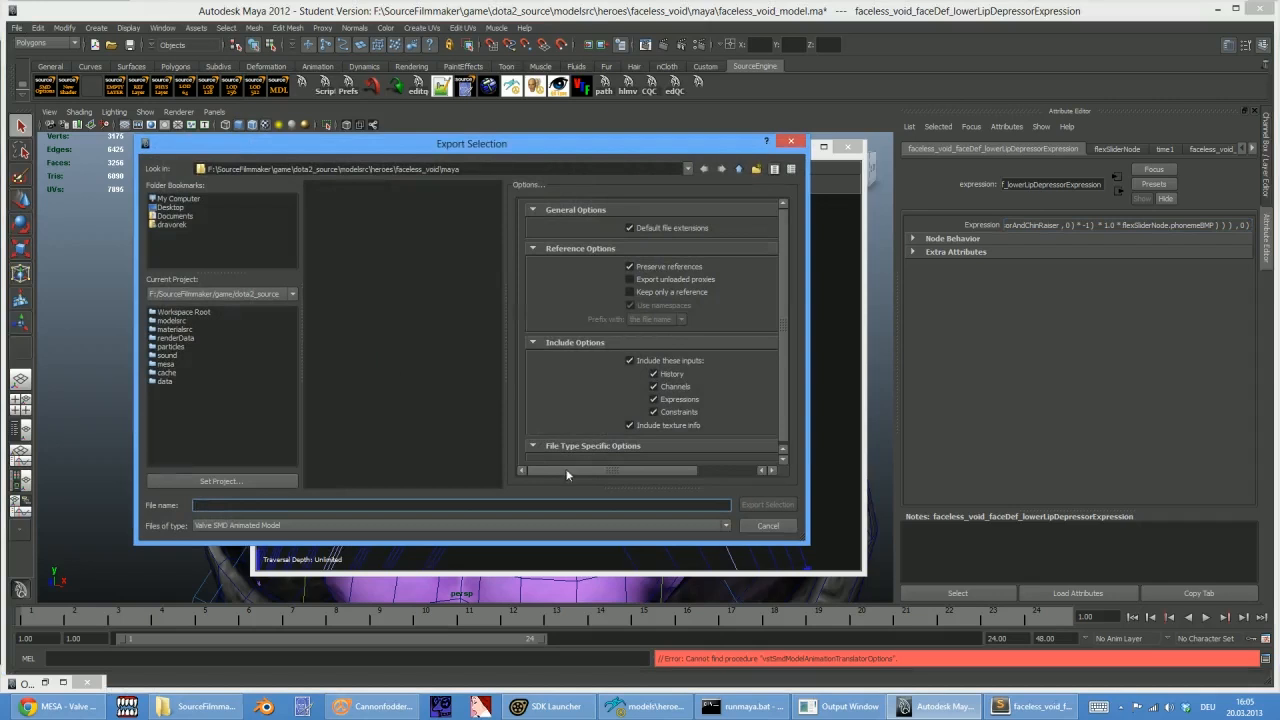
left_click(662, 524)
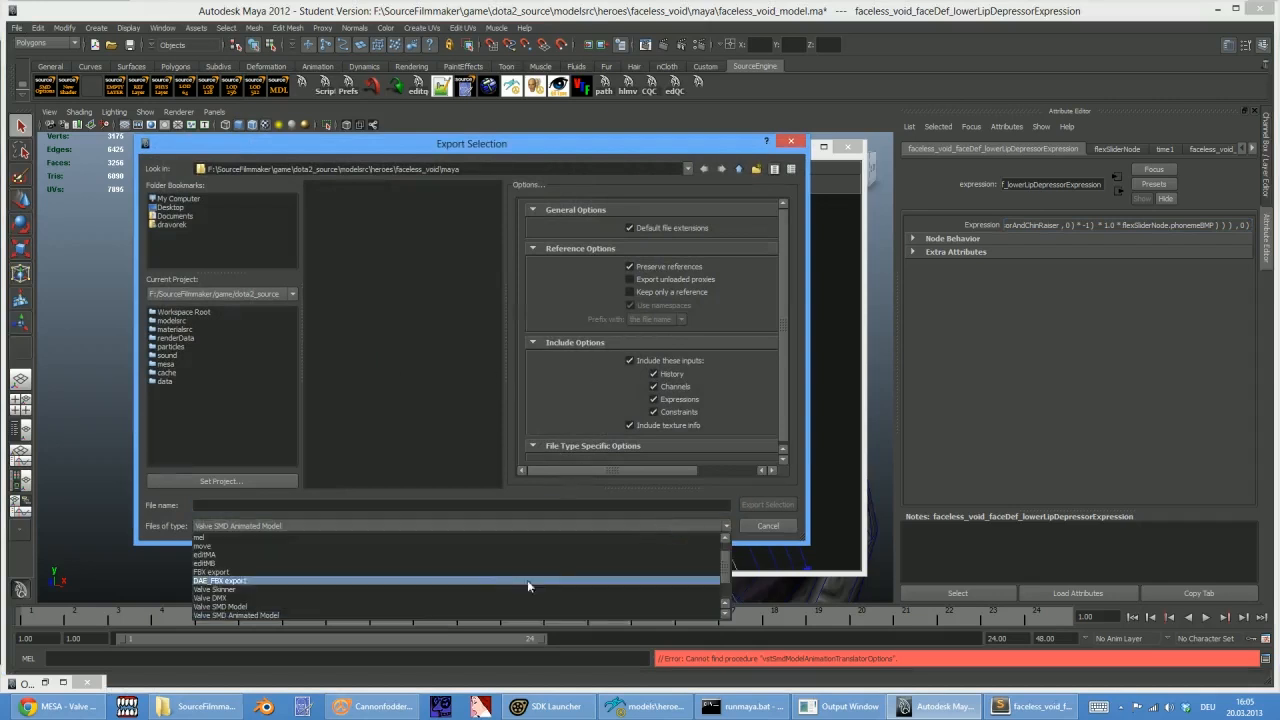
left_click(238, 564)
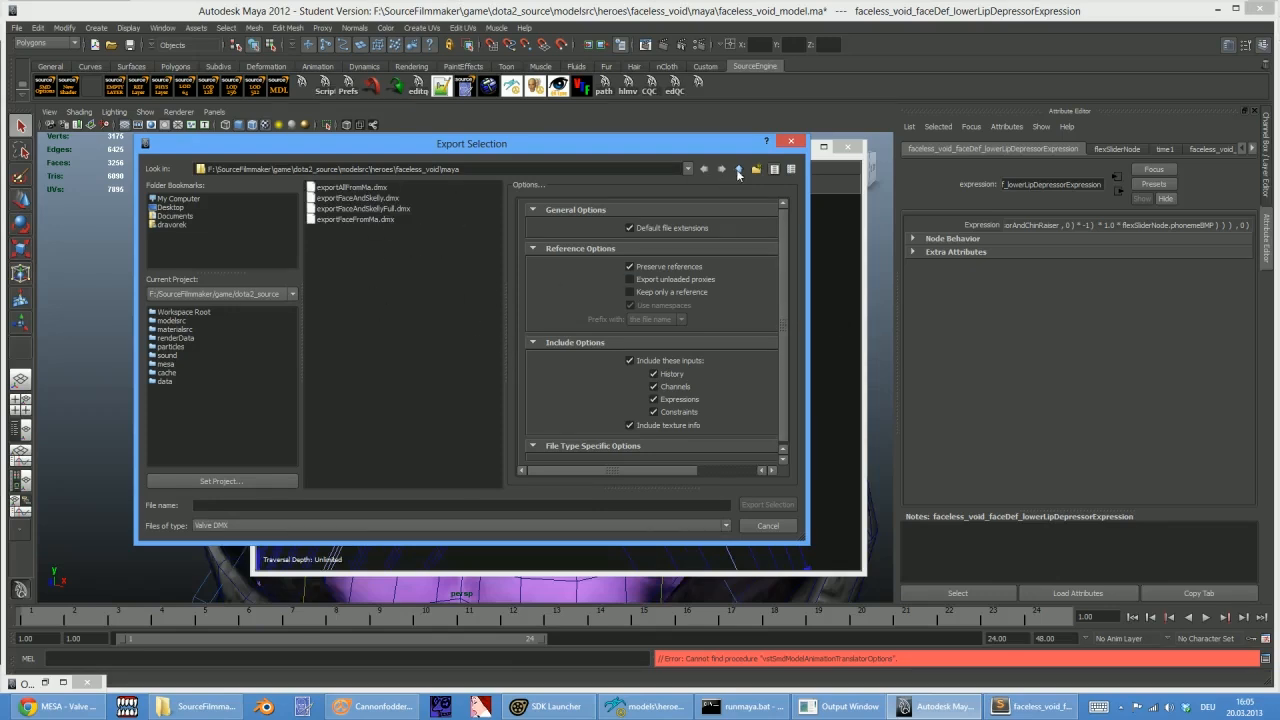
Try to export the selected expression node as faceless_head.dmx in the faceless_void maya folder
left_click(236, 506)
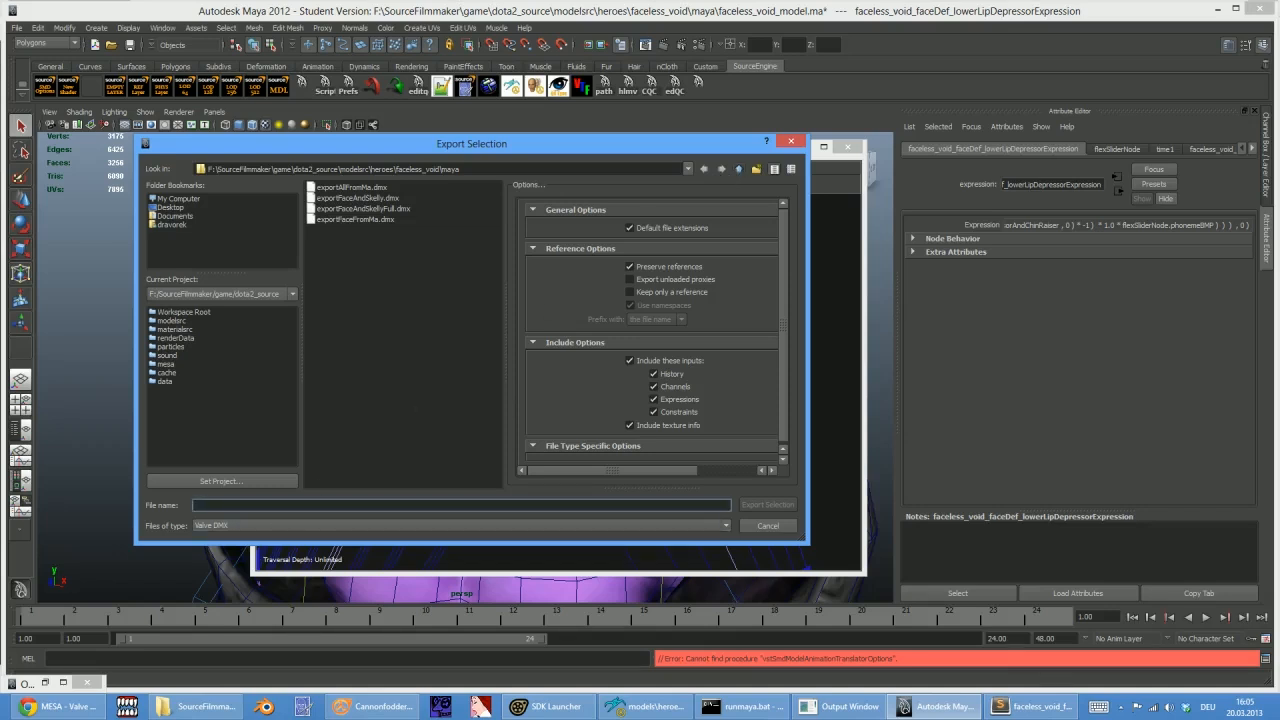
type("faceless_head")
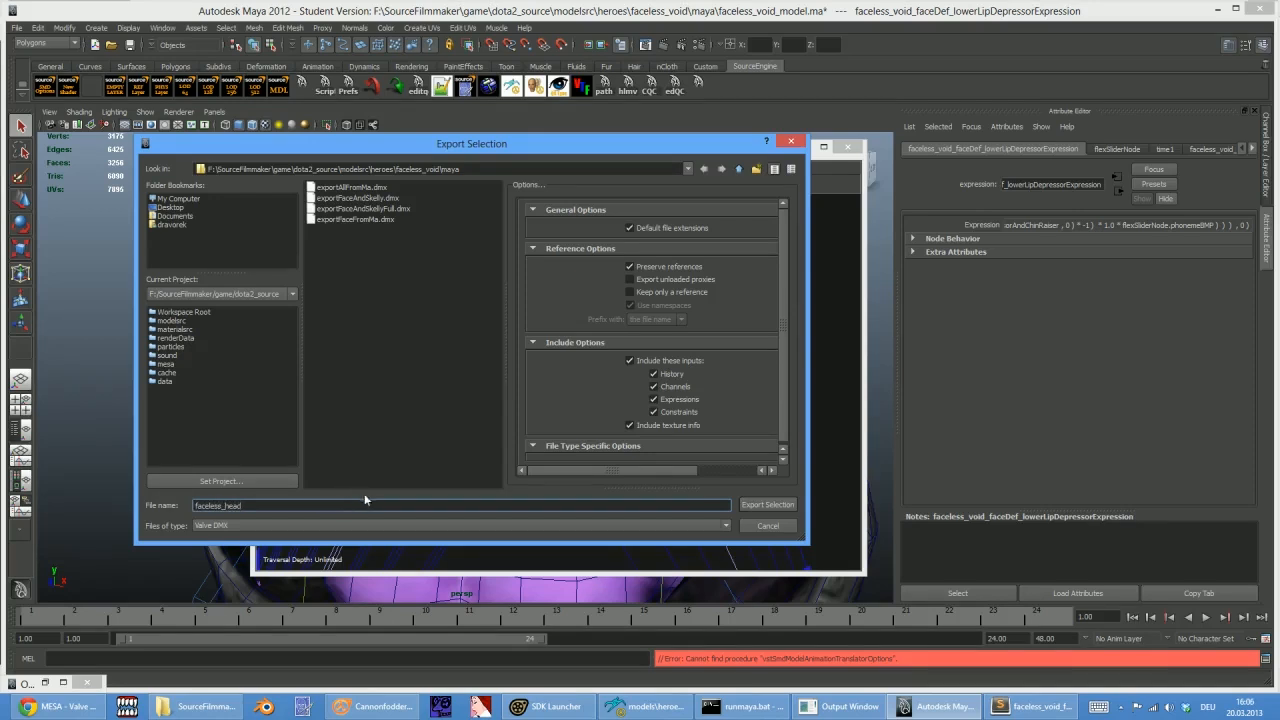
type(".dmx")
left_click(760, 506)
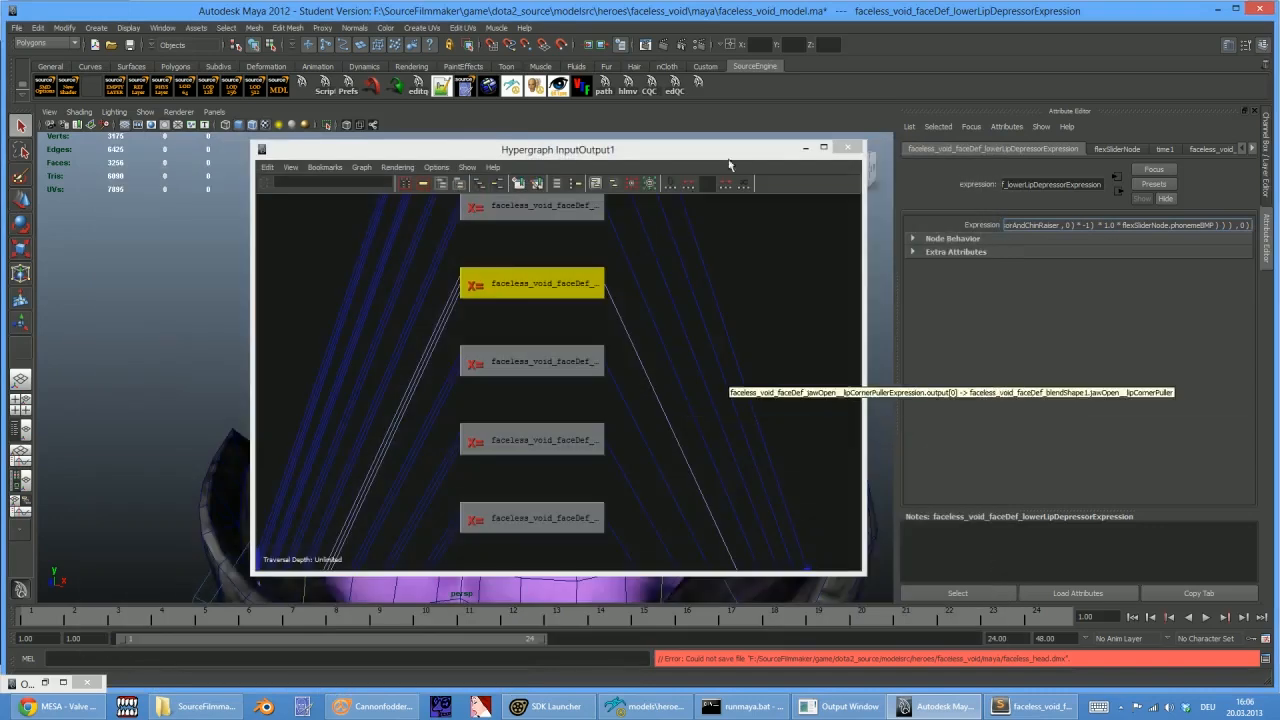
Move the Hypergraph off the model, select the head mesh and export it as the Valve DMX file faceless_head.dmx
left_click_drag(688, 140, 1097, 190)
left_click(529, 223)
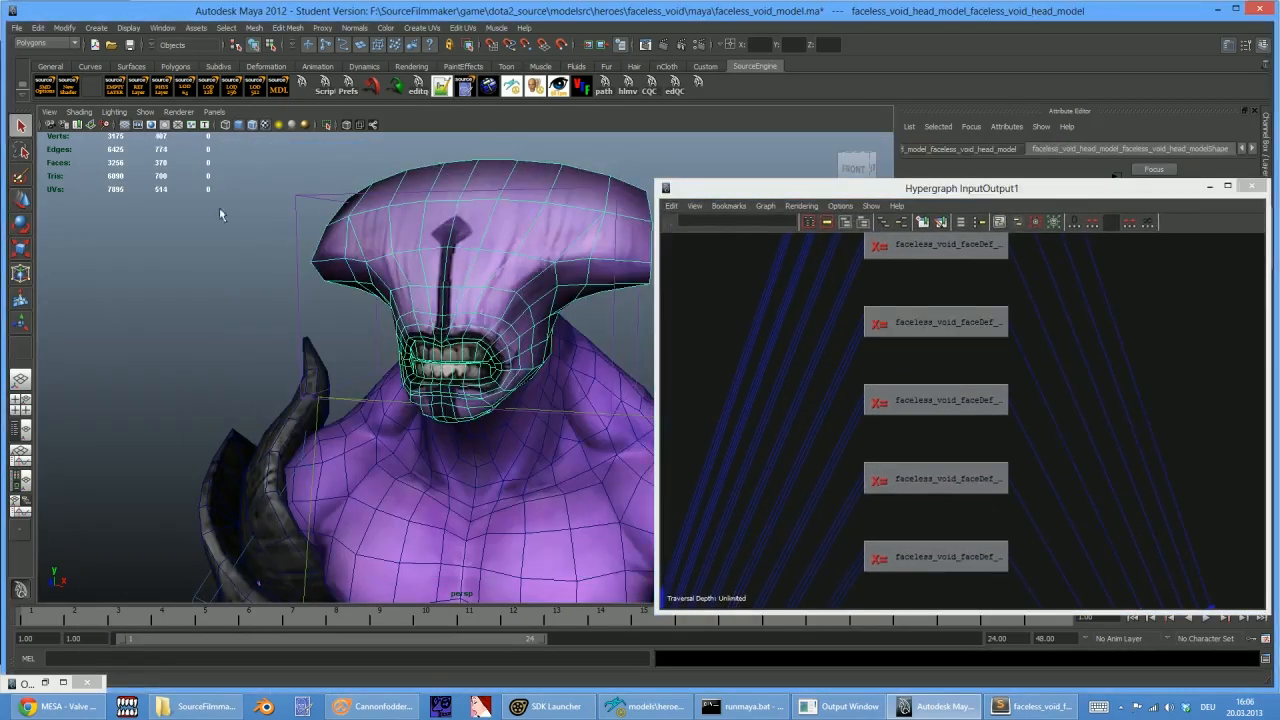
left_click(18, 28)
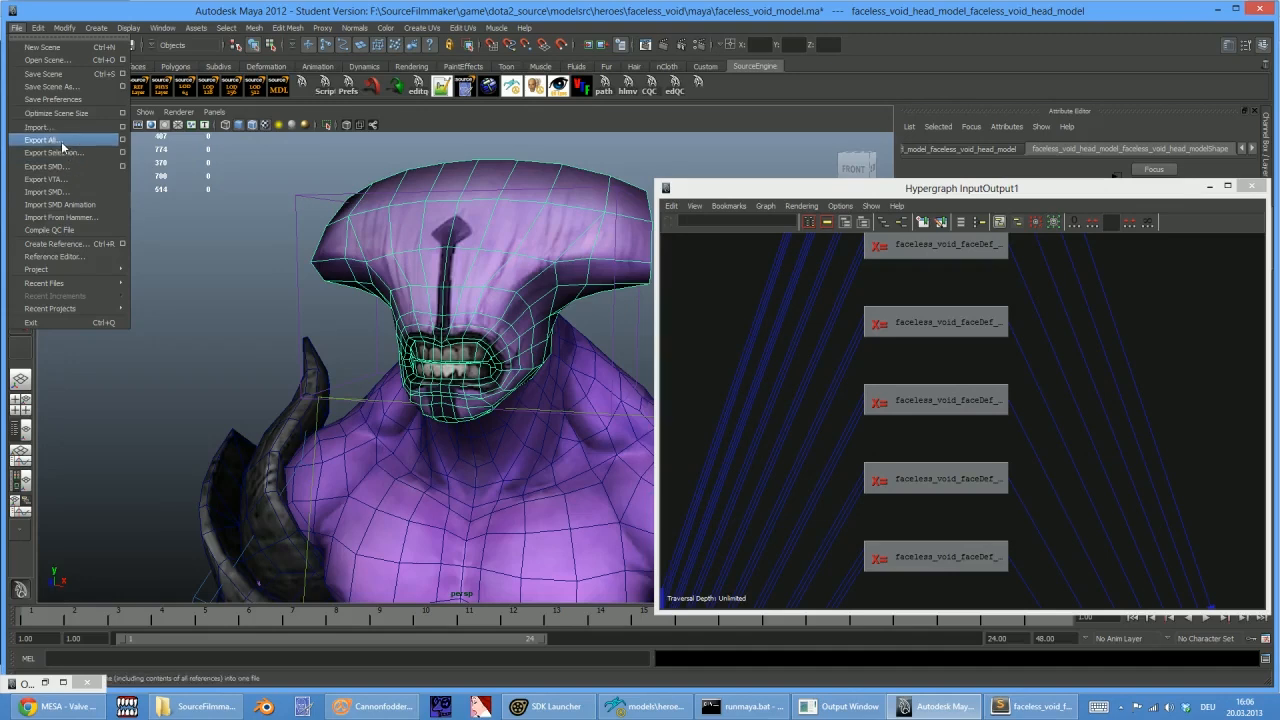
left_click(122, 152)
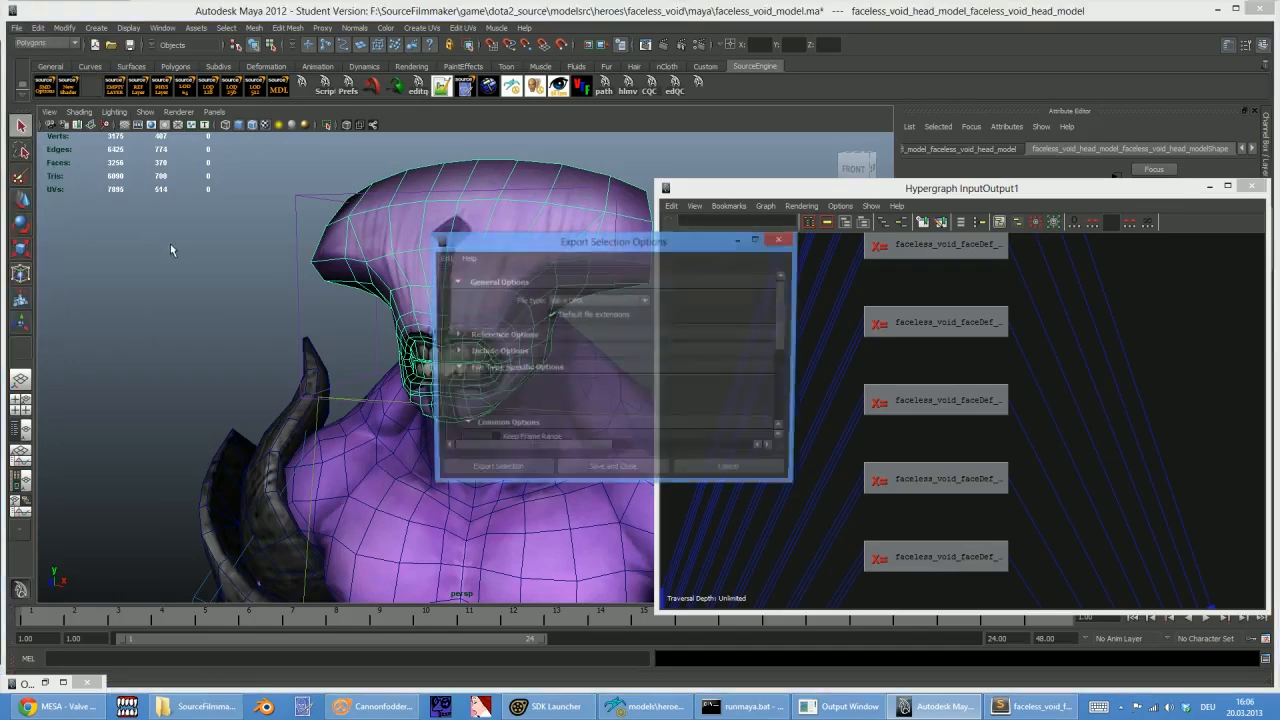
left_click(493, 471)
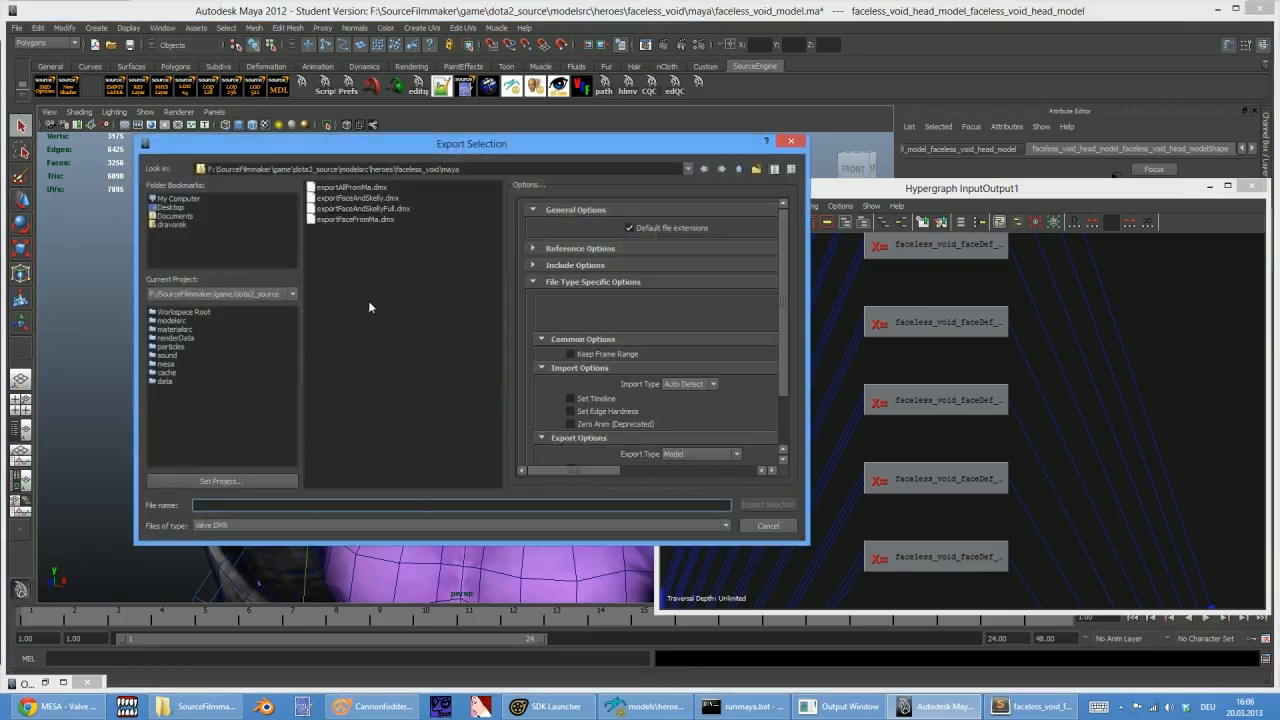
type("faceles")
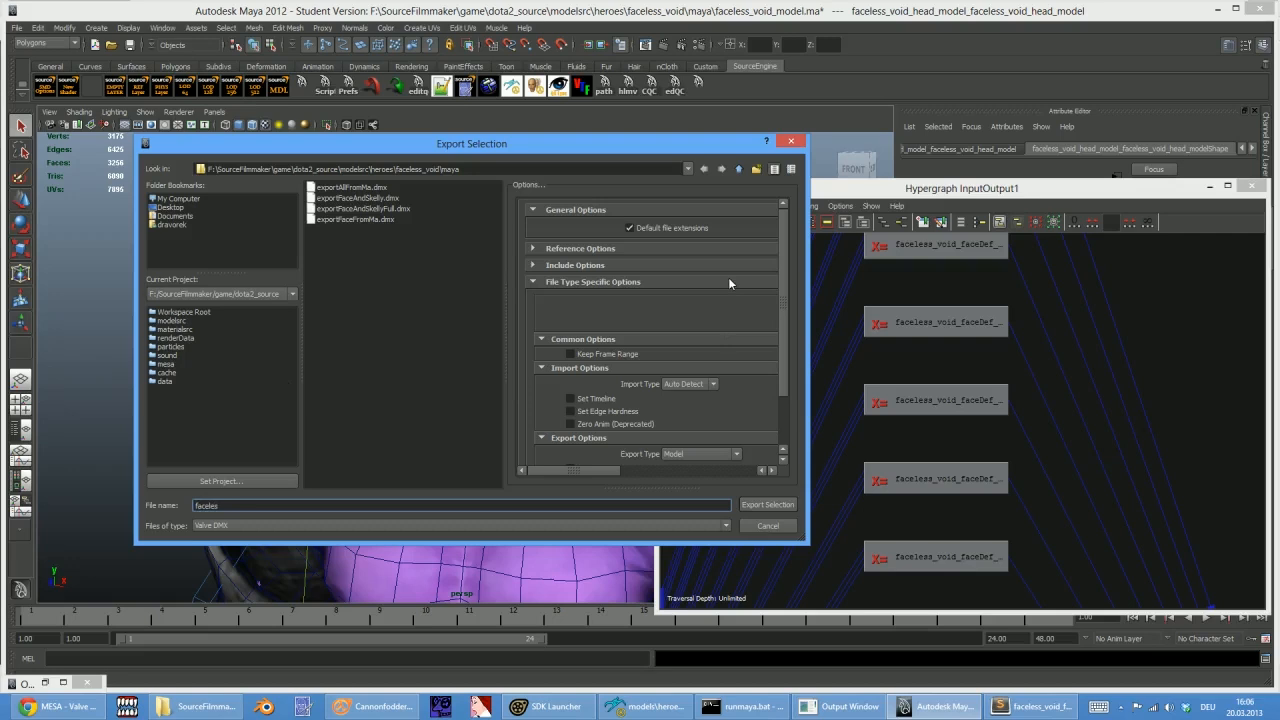
type("s_head.dmx")
left_click(766, 505)
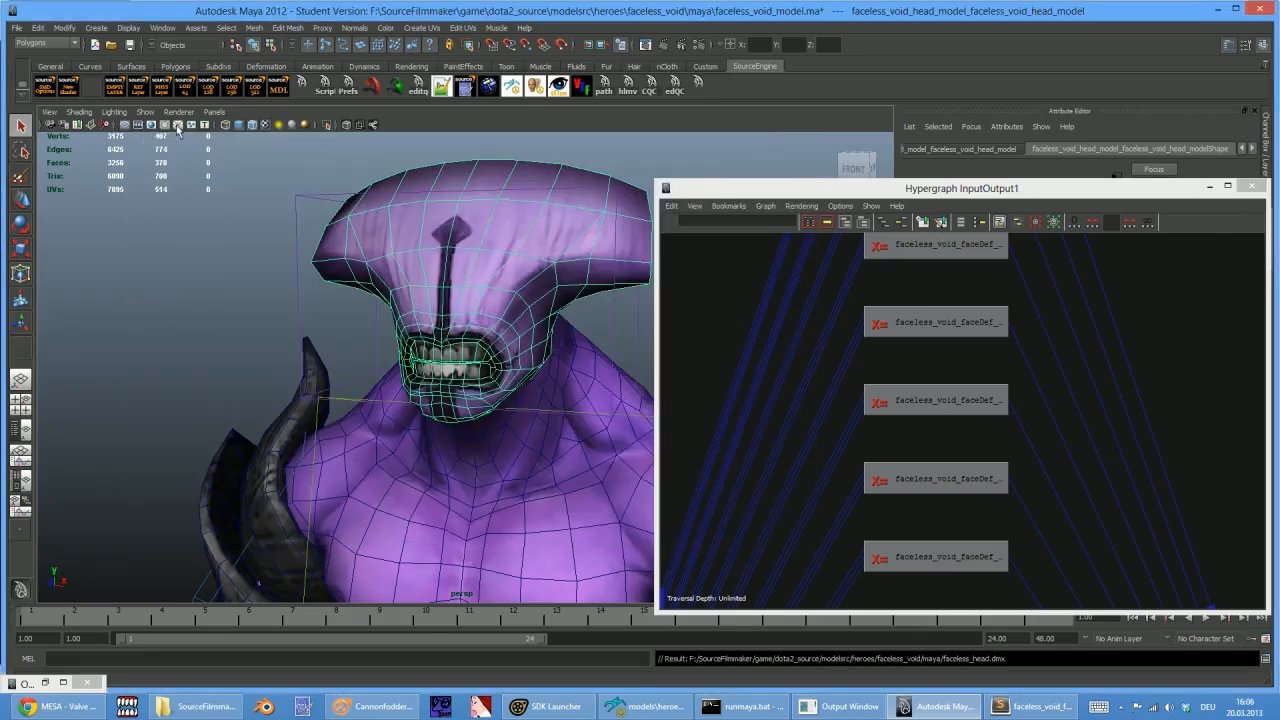
Open the Outliner and move it clear of the character model
left_click(128, 27)
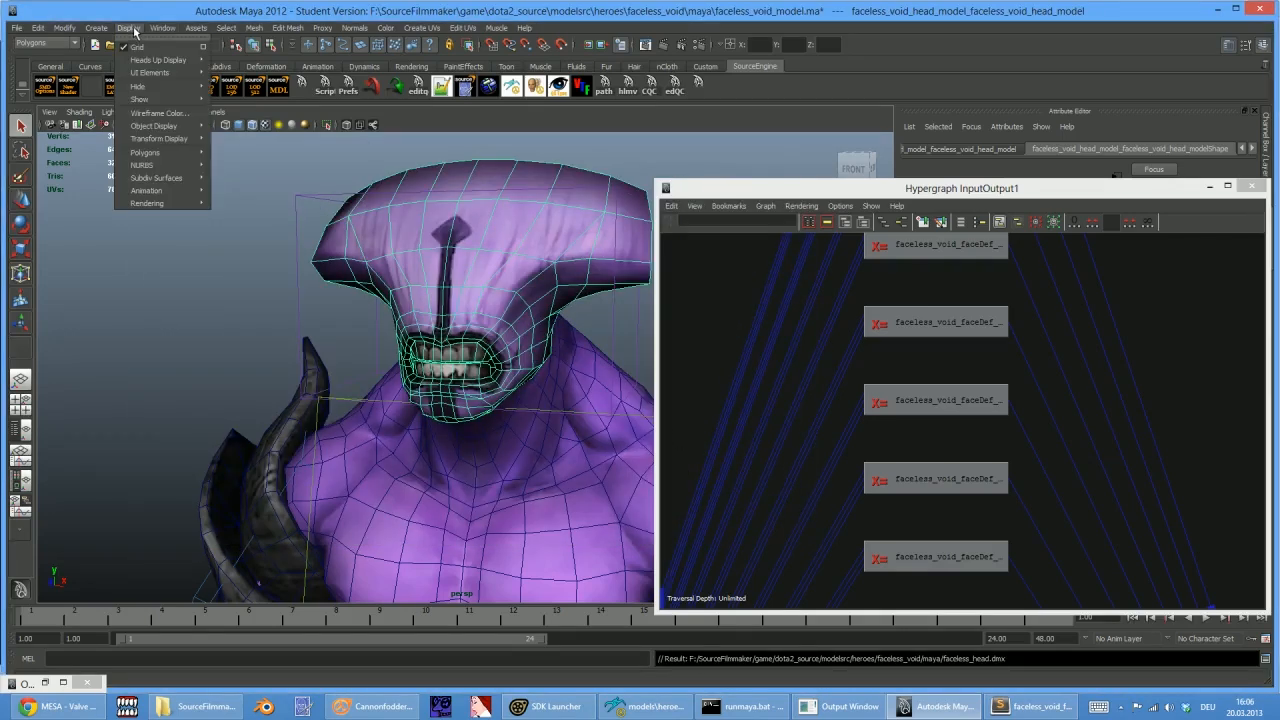
left_click(178, 124)
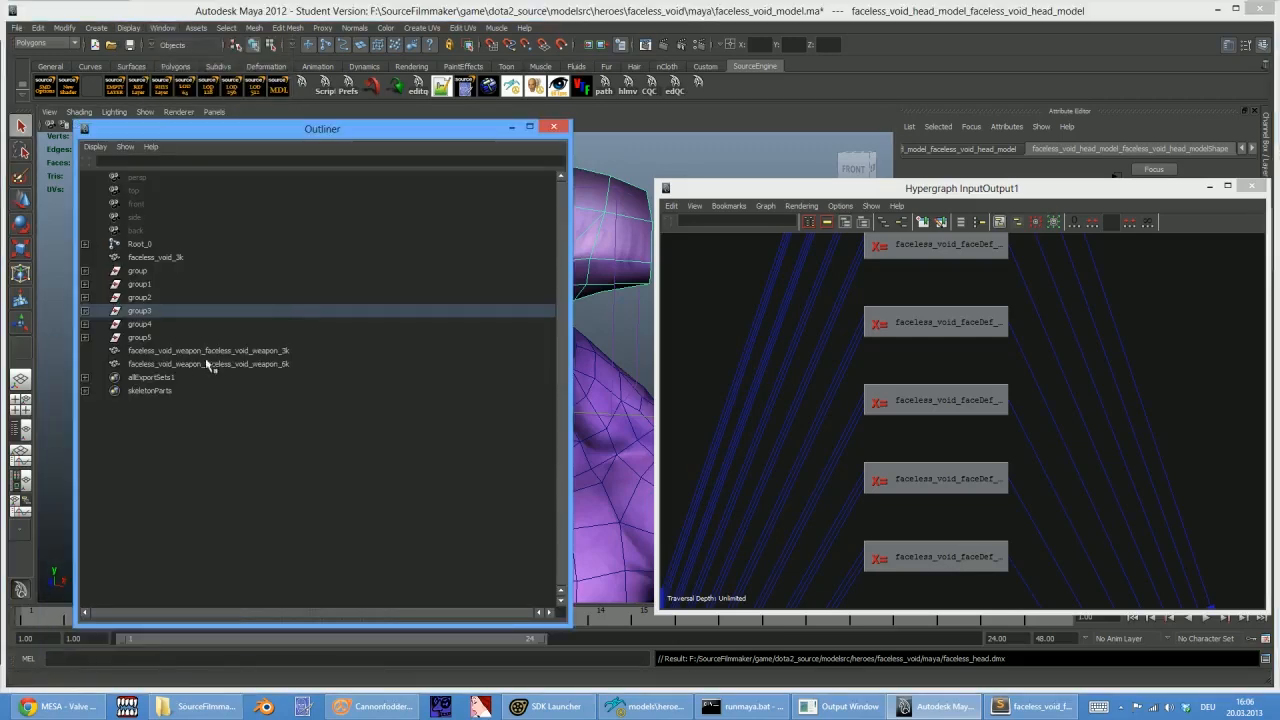
left_click_drag(225, 135, 887, 73)
Compare the model groups in the Outliner, check the contents of group3 and leave group3 selected
left_click(801, 250)
left_click(804, 237)
left_click(800, 251)
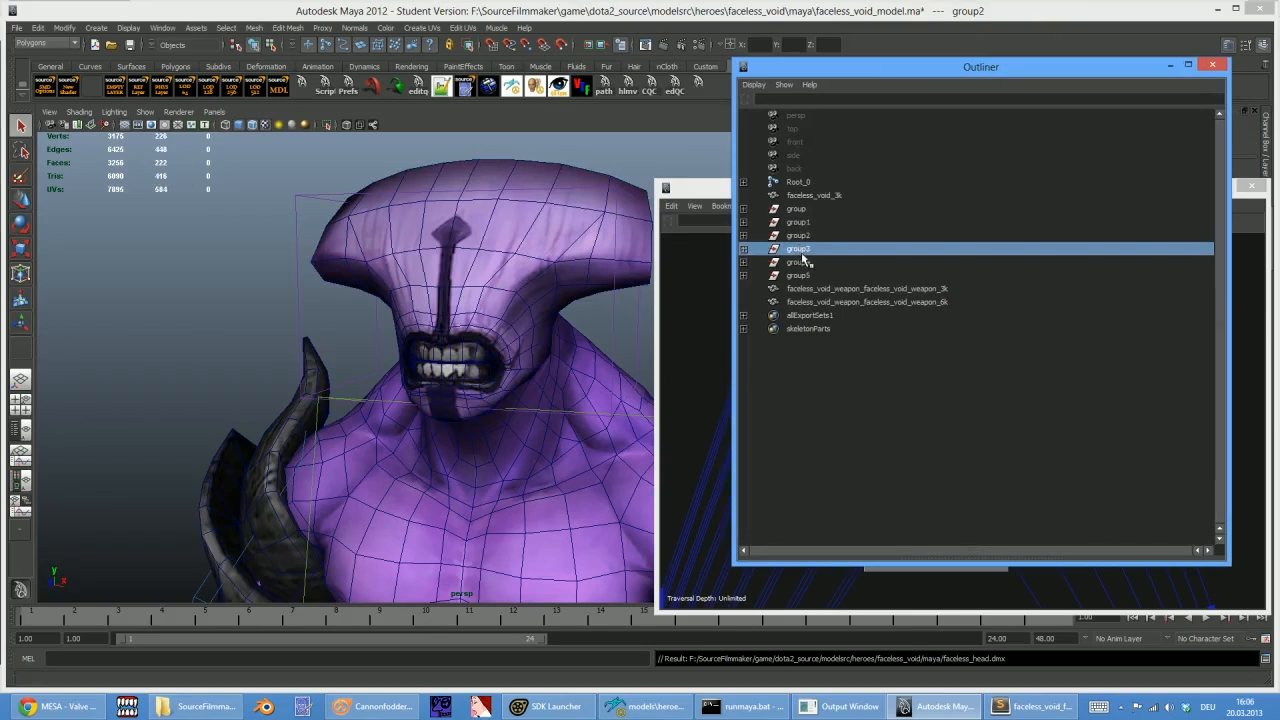
left_click(795, 265)
left_click(798, 254)
left_click(743, 248)
left_click(825, 264)
left_click(800, 248)
left_click(743, 248)
left_click_drag(1010, 70, 746, 148)
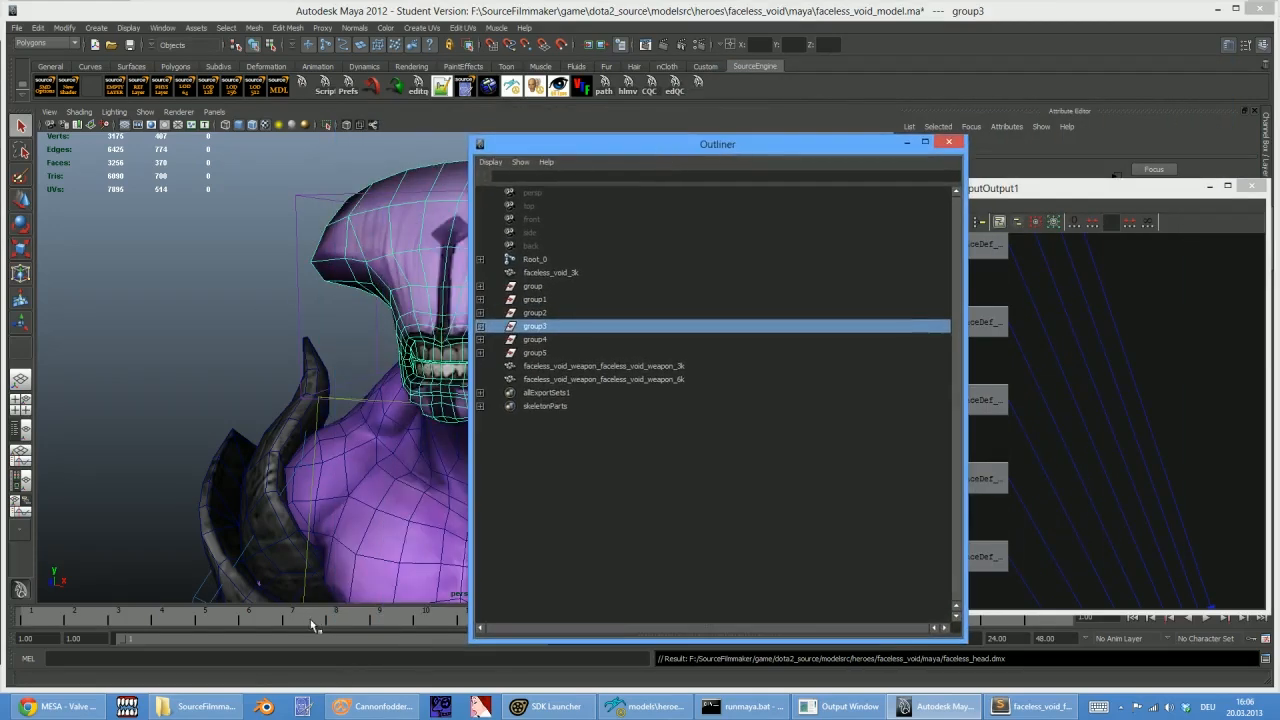
Switch to File Explorer and open the game folder inside the SourceFilmmaker directory
left_click(207, 710)
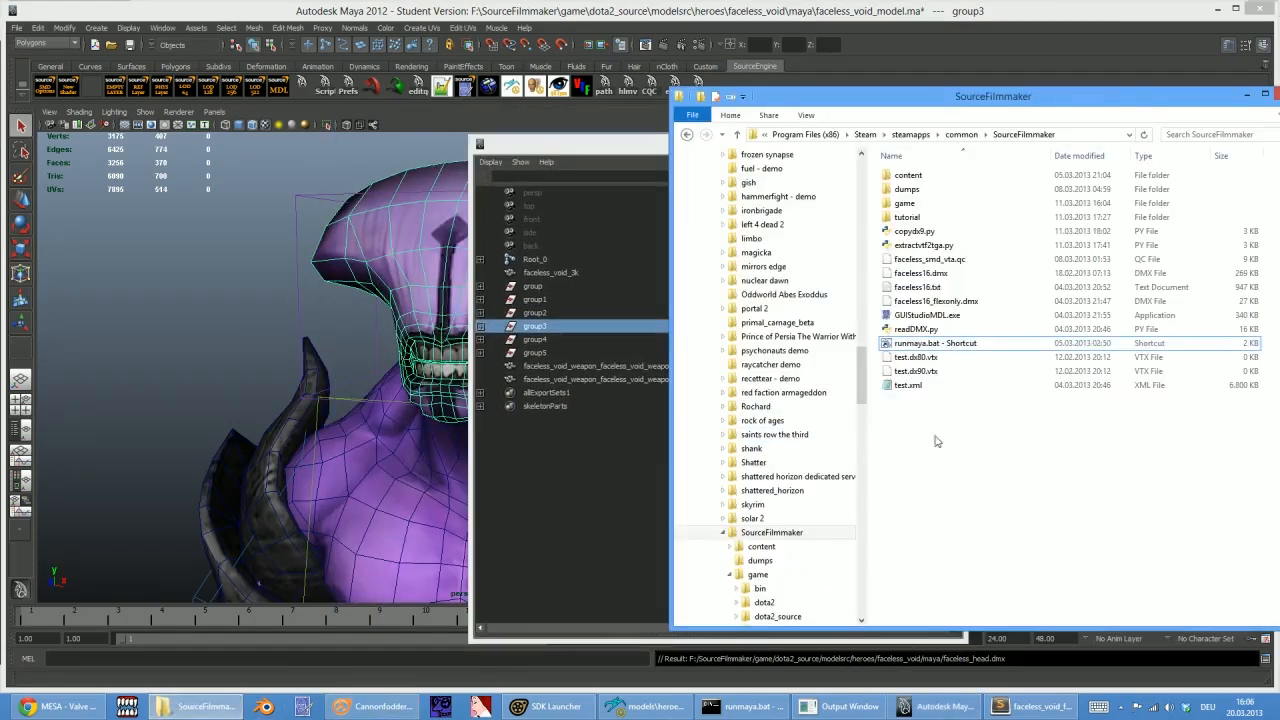
left_click_drag(940, 105, 756, 91)
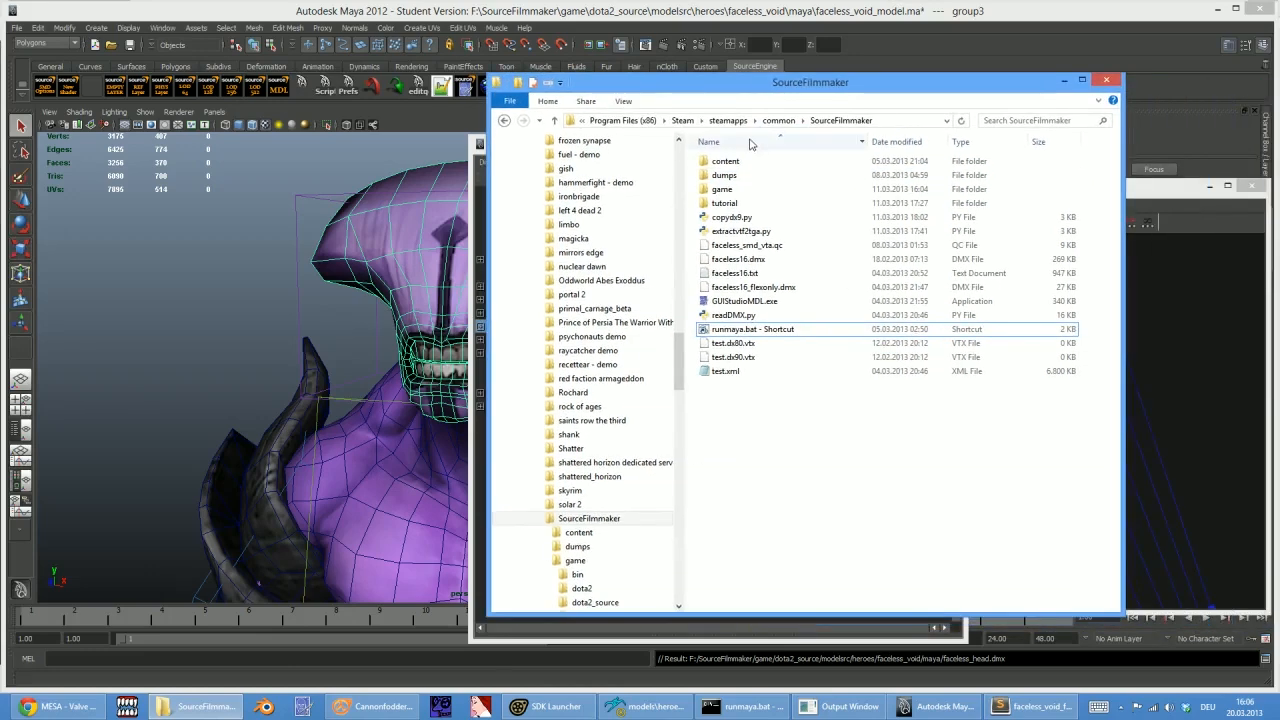
left_click(725, 176)
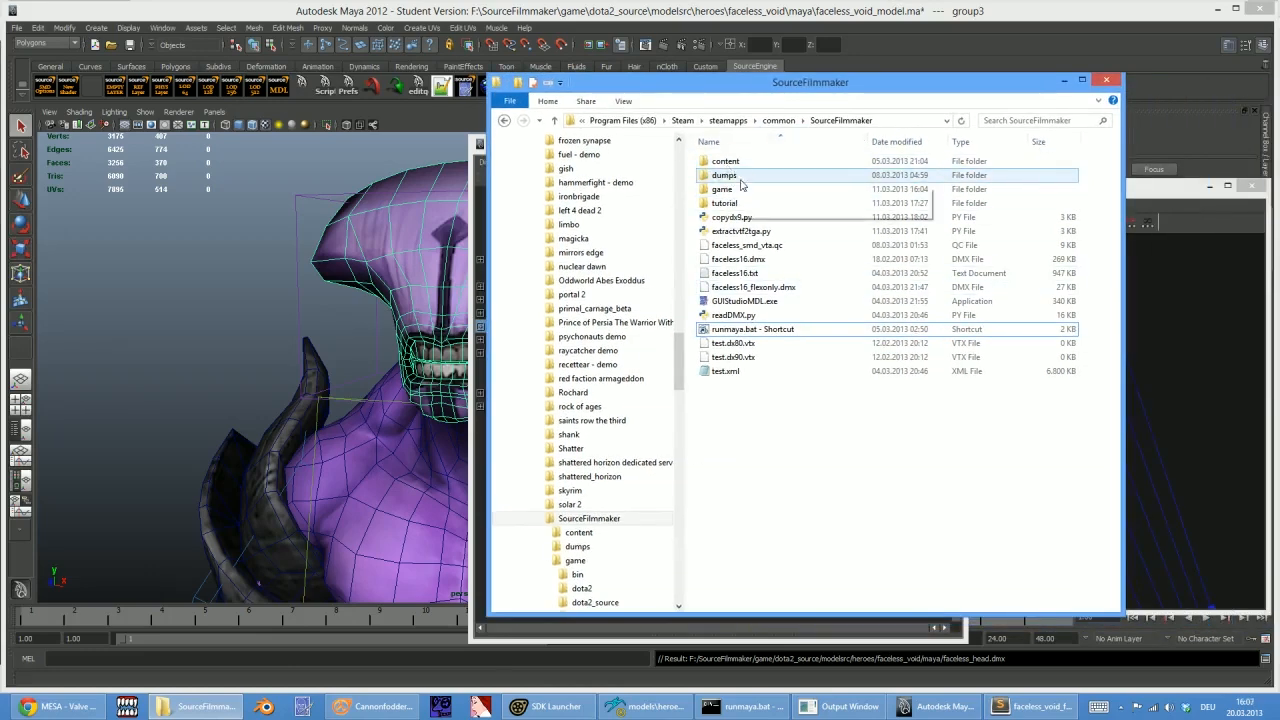
left_click(727, 204)
left_click(740, 190)
left_click(732, 176)
left_click(730, 190)
double_click(730, 190)
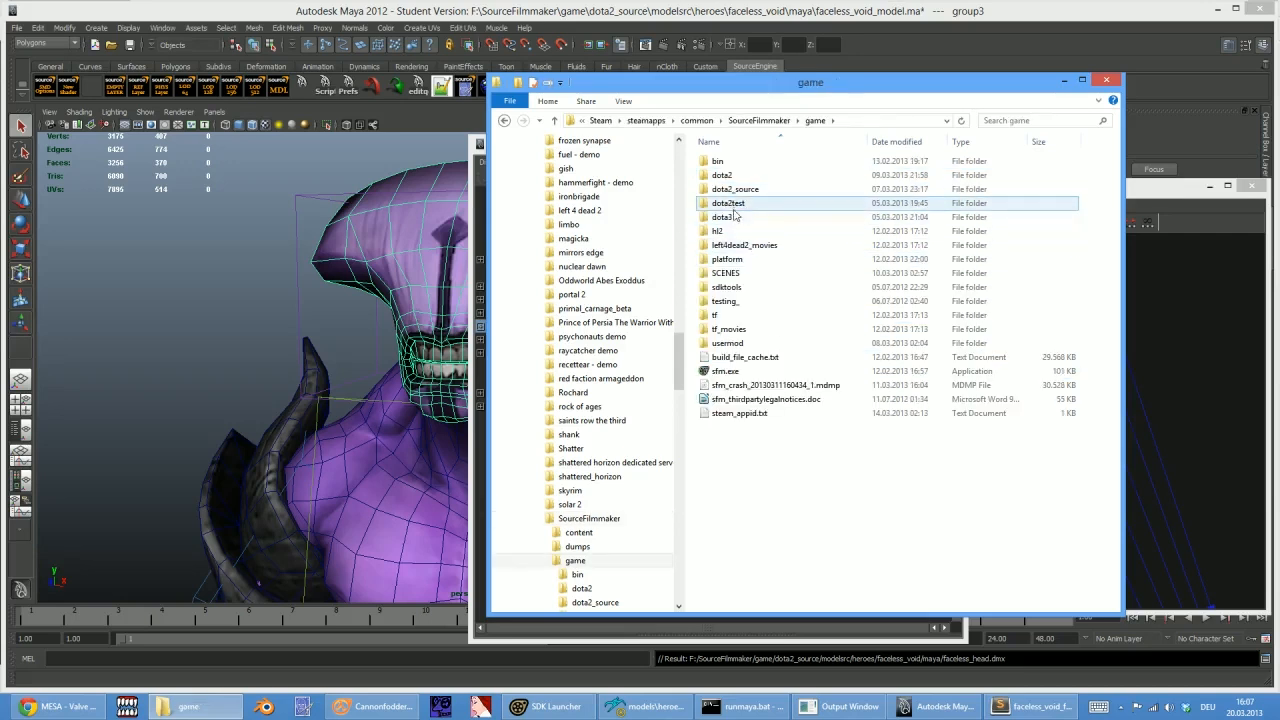
double_click(733, 176)
key("BackSpace")
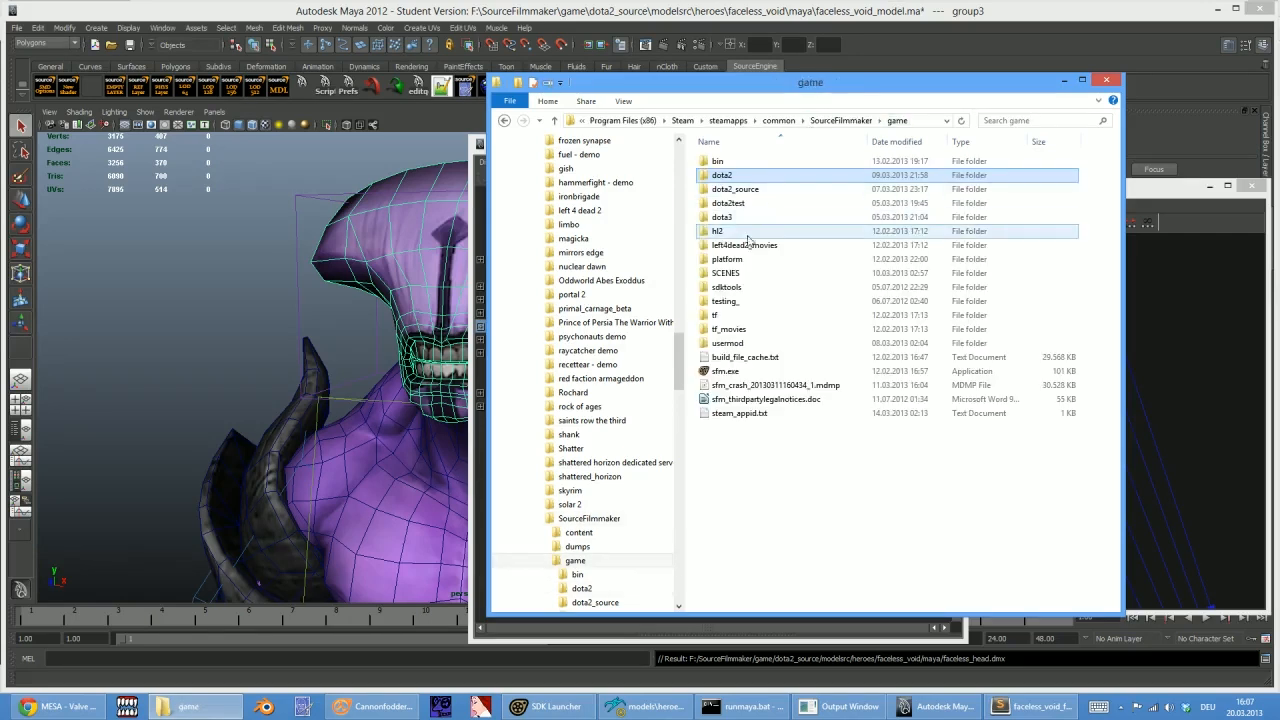
Browse through dota2_source, modelsrc, heroes and faceless_void to open the maya folder
double_click(730, 190)
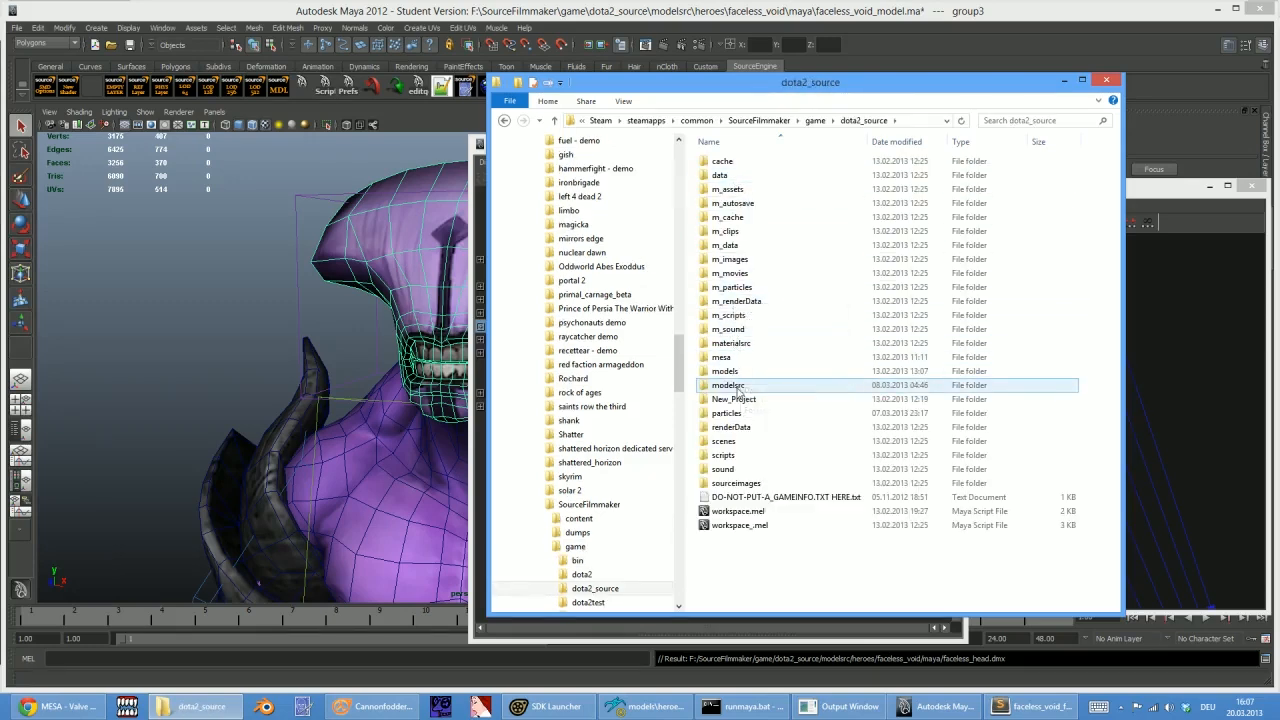
double_click(728, 385)
double_click(725, 163)
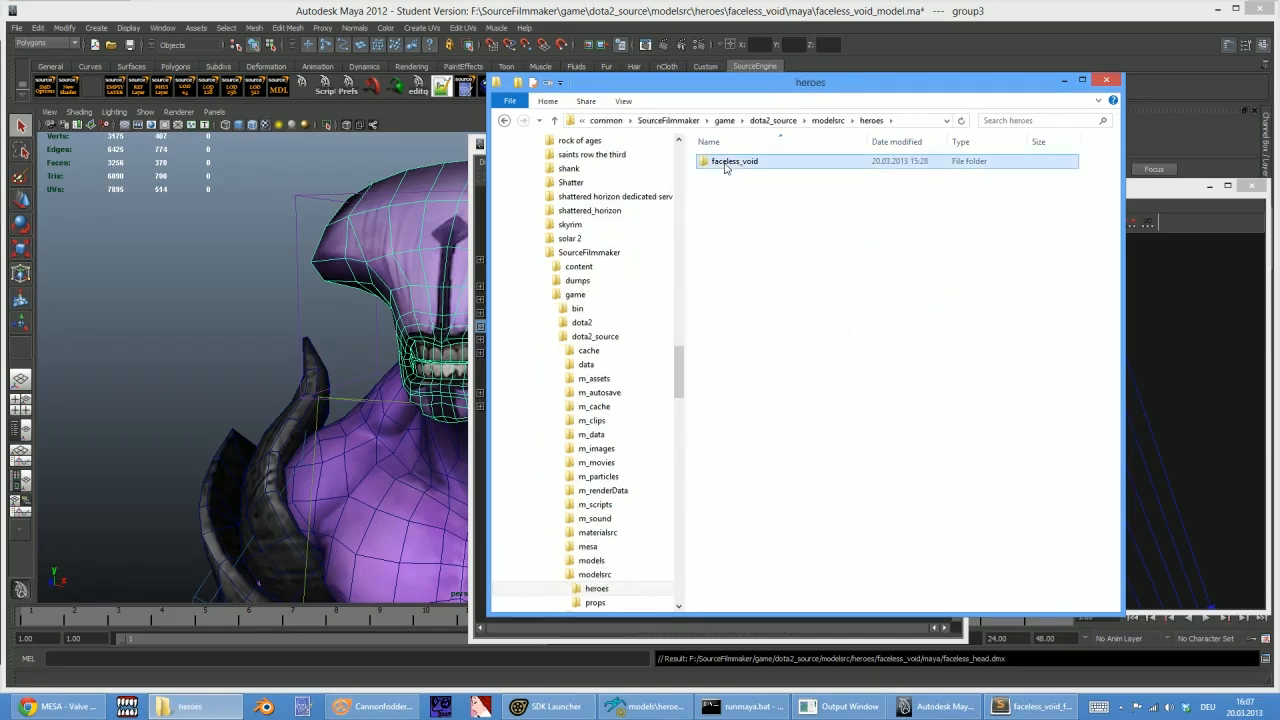
double_click(727, 163)
scroll(738, 226, "down", 20)
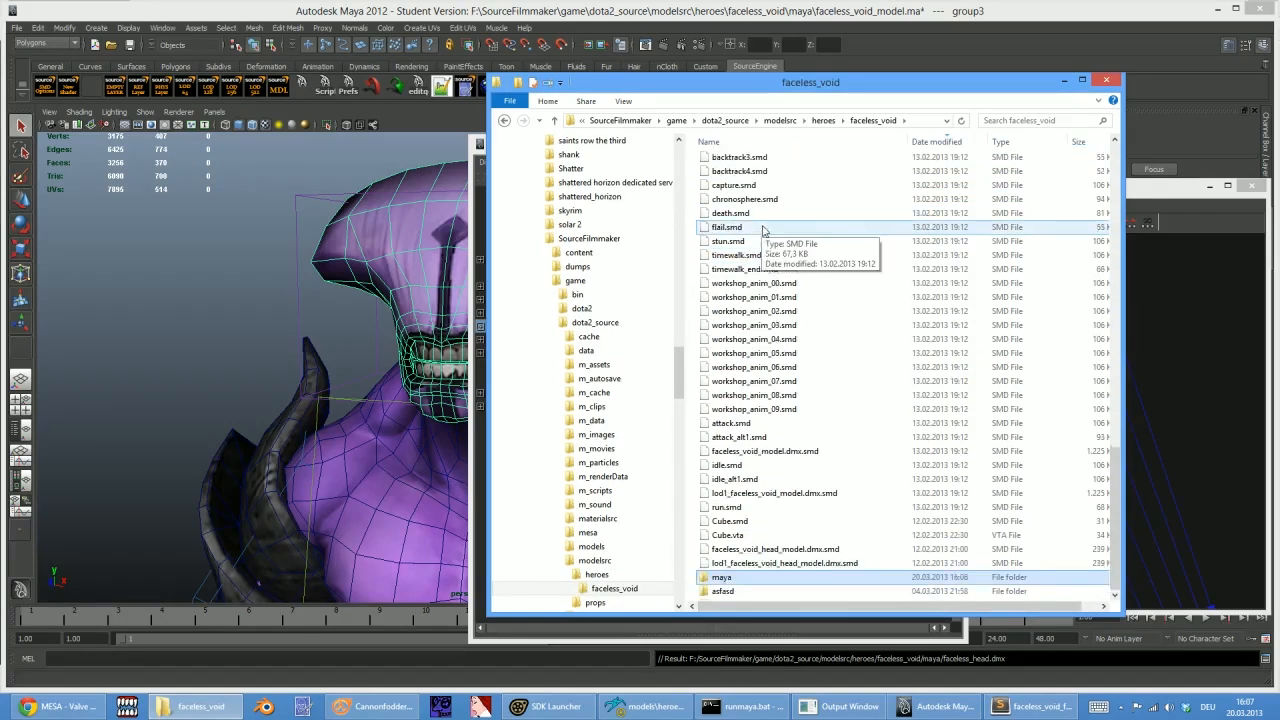
right_click_drag(760, 495, 722, 560)
left_click(720, 548)
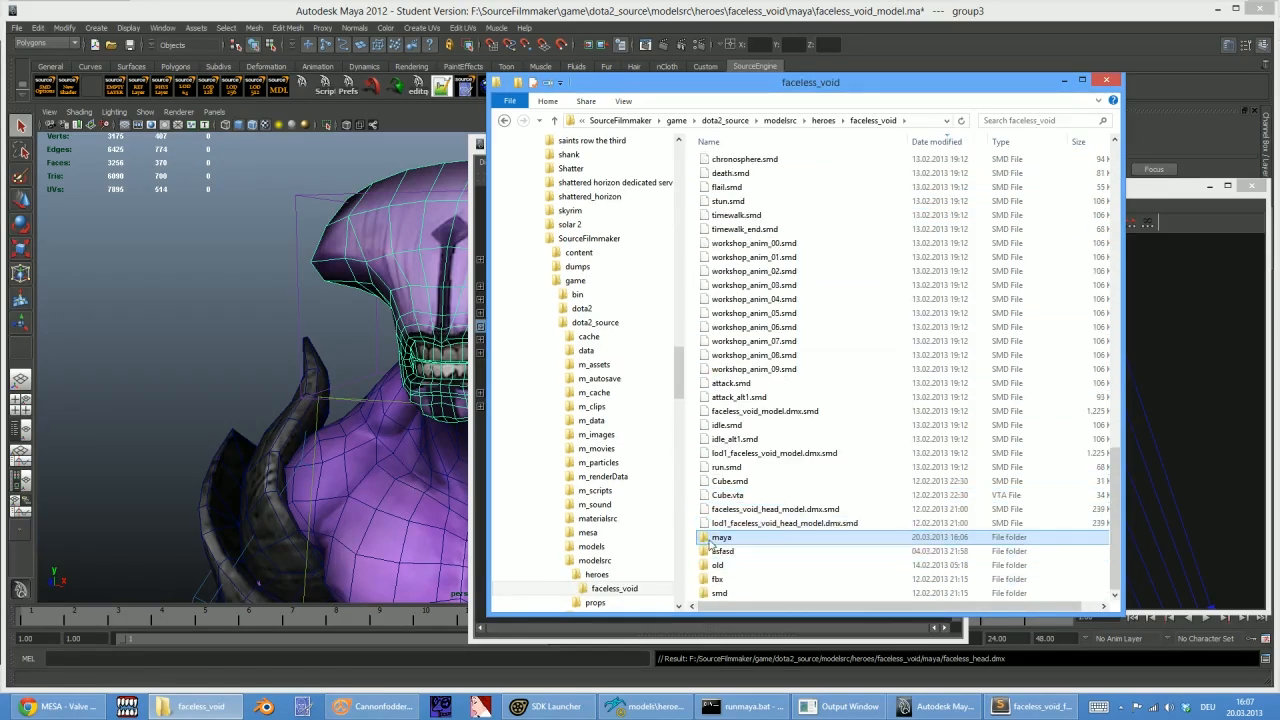
double_click(714, 538)
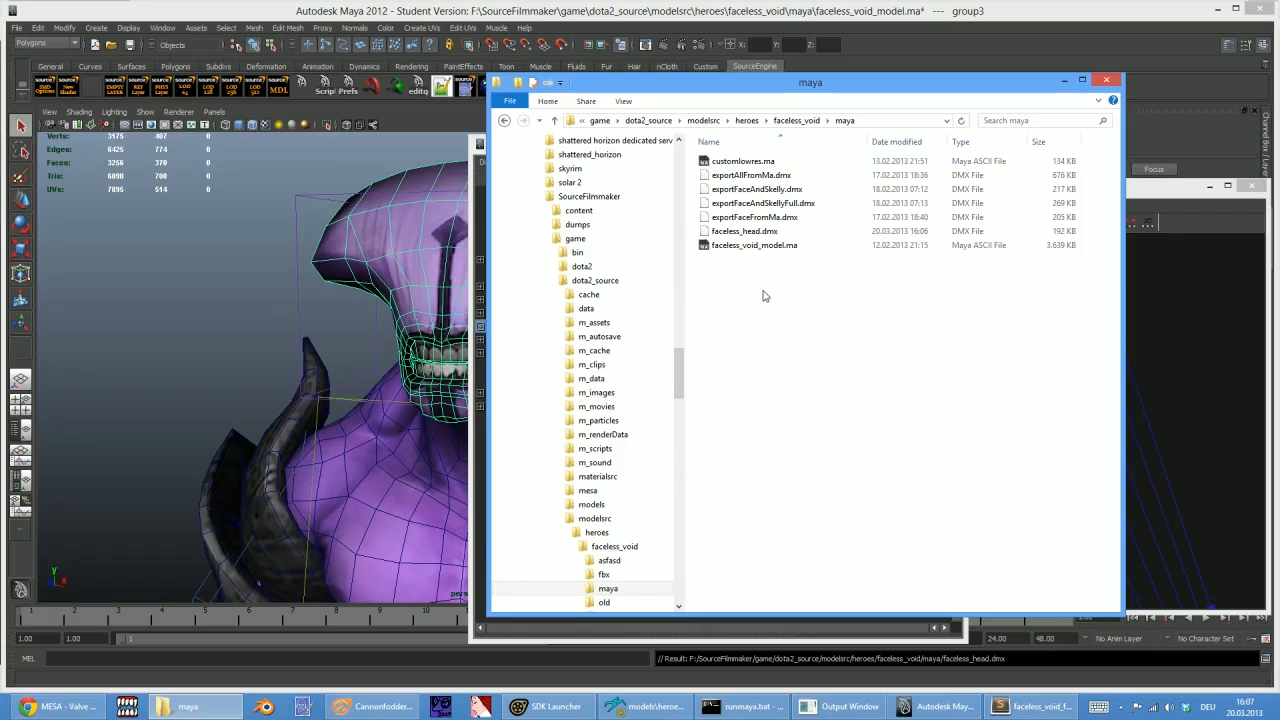
Open the exported faceless_head.dmx in the MadEdit hex editor
left_click(754, 234)
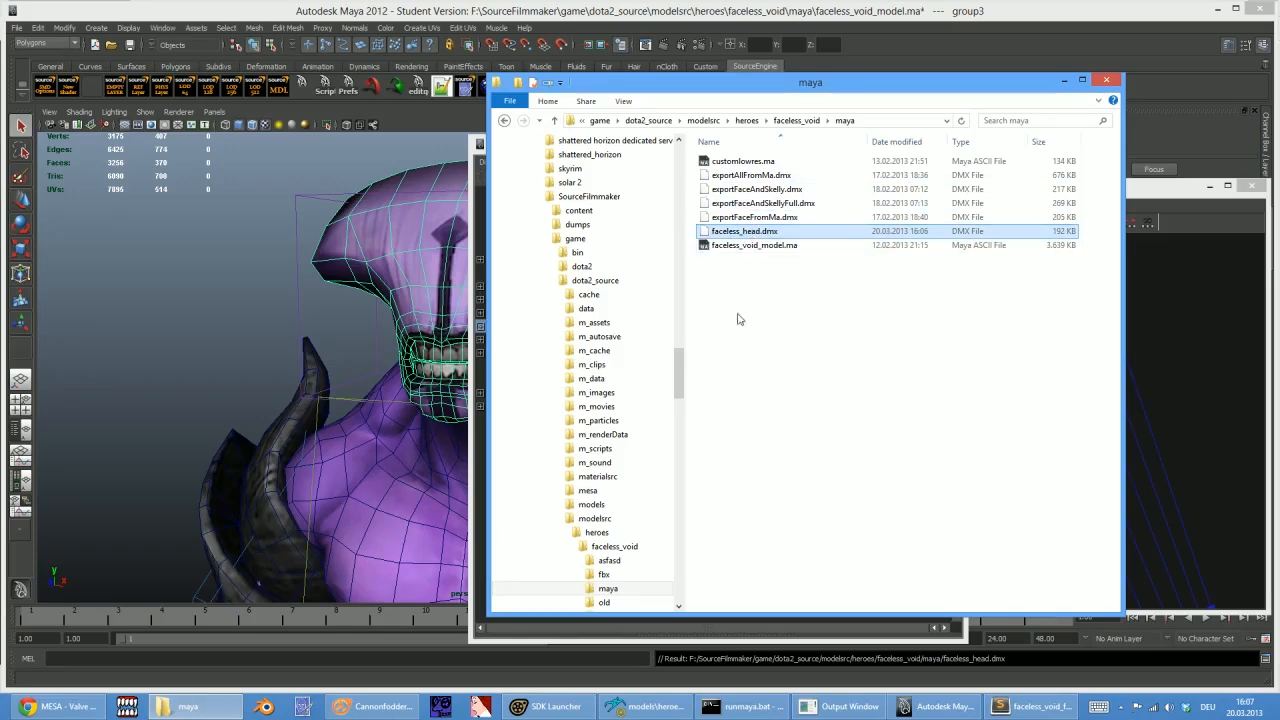
left_click(127, 707)
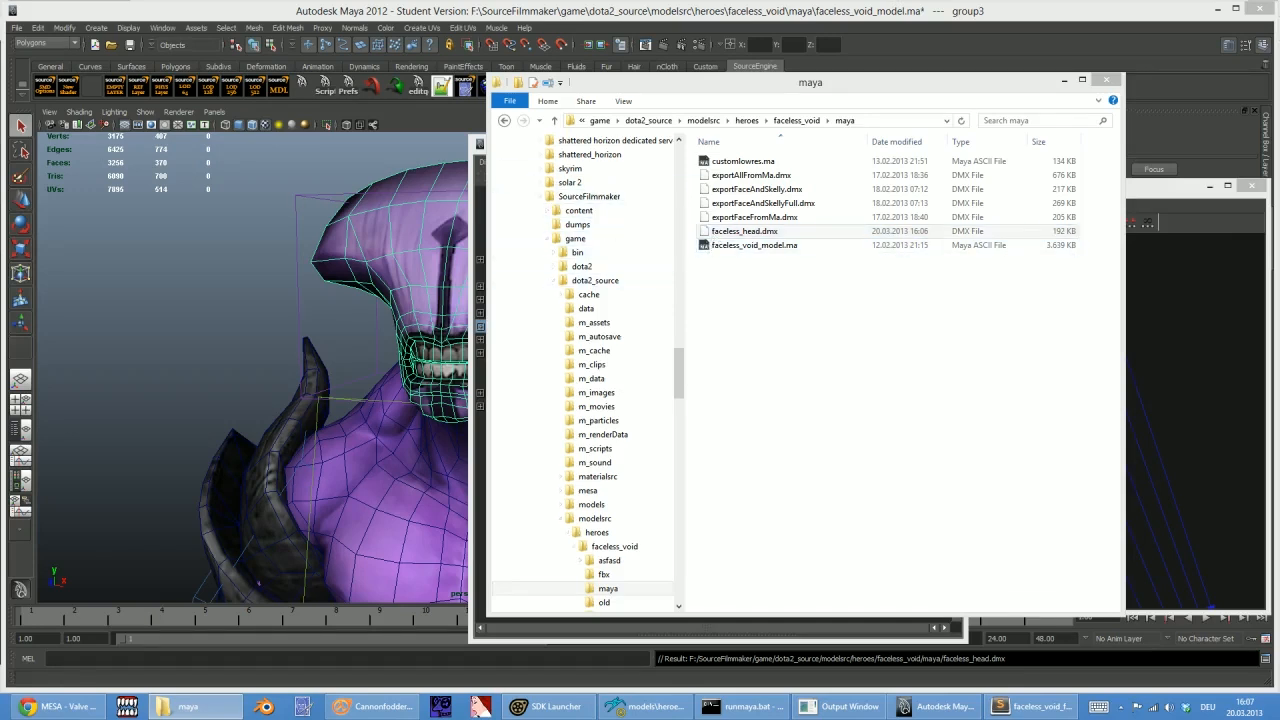
double_click(744, 231)
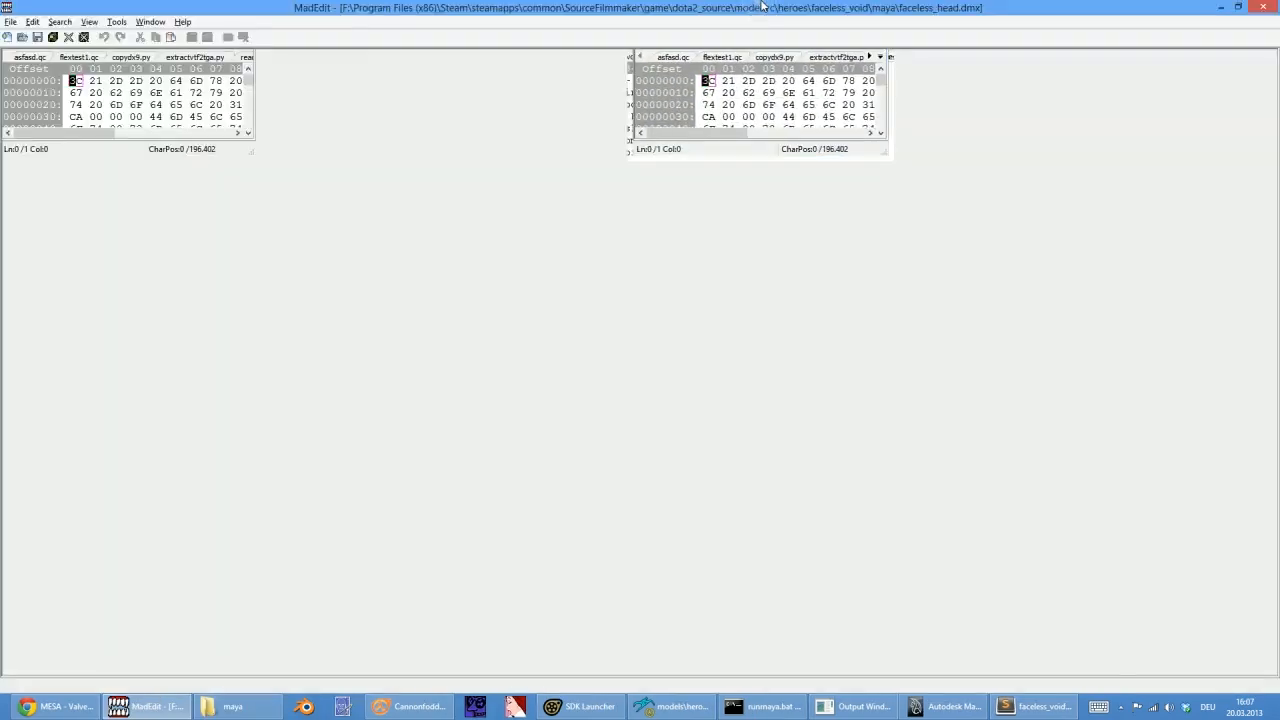
Examine the flex names and the lower lip depressor and chin raiser expressions in faceless_head.dmx
scroll(274, 370, "down", 14)
scroll(640, 360, "down", 18)
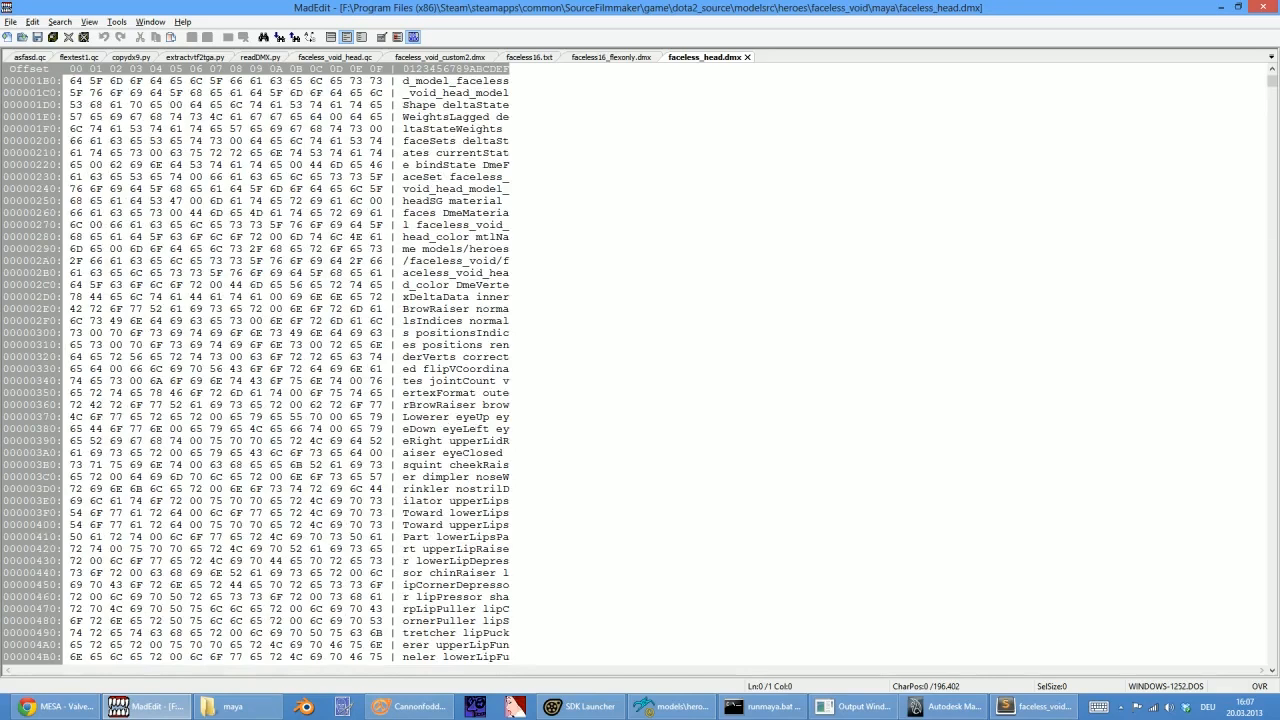
left_click_drag(1273, 93, 1273, 97)
left_click_drag(431, 285, 459, 405)
left_click(459, 332)
left_click_drag(415, 260, 459, 392)
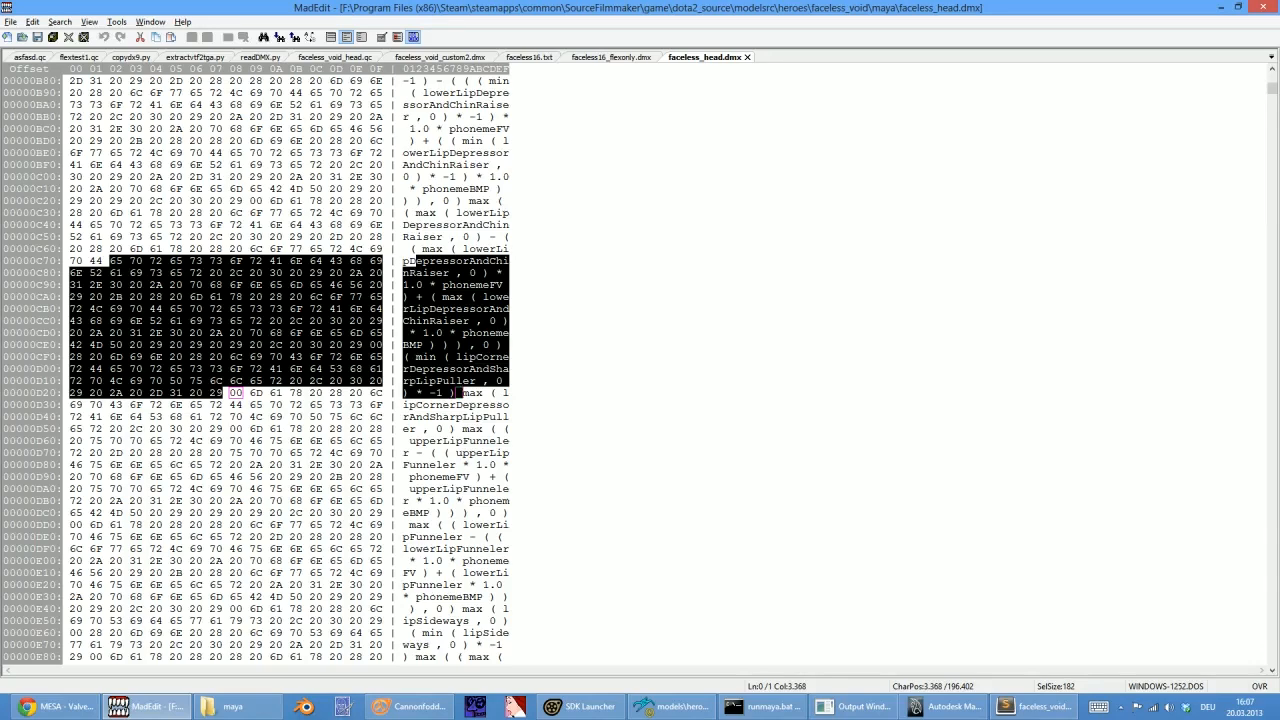
left_click(446, 284)
scroll(446, 284, "up", 4)
left_click_drag(404, 194, 473, 406)
left_click(473, 404)
Examine the eye expressions, such as eyeClosedAndLidRaiser, further down in faceless_head.dmx
scroll(473, 404, "down", 13)
scroll(473, 404, "down", 14)
left_click_drag(443, 200, 460, 420)
left_click(443, 236)
left_click_drag(443, 236, 462, 410)
left_click(466, 404)
scroll(466, 404, "down", 18)
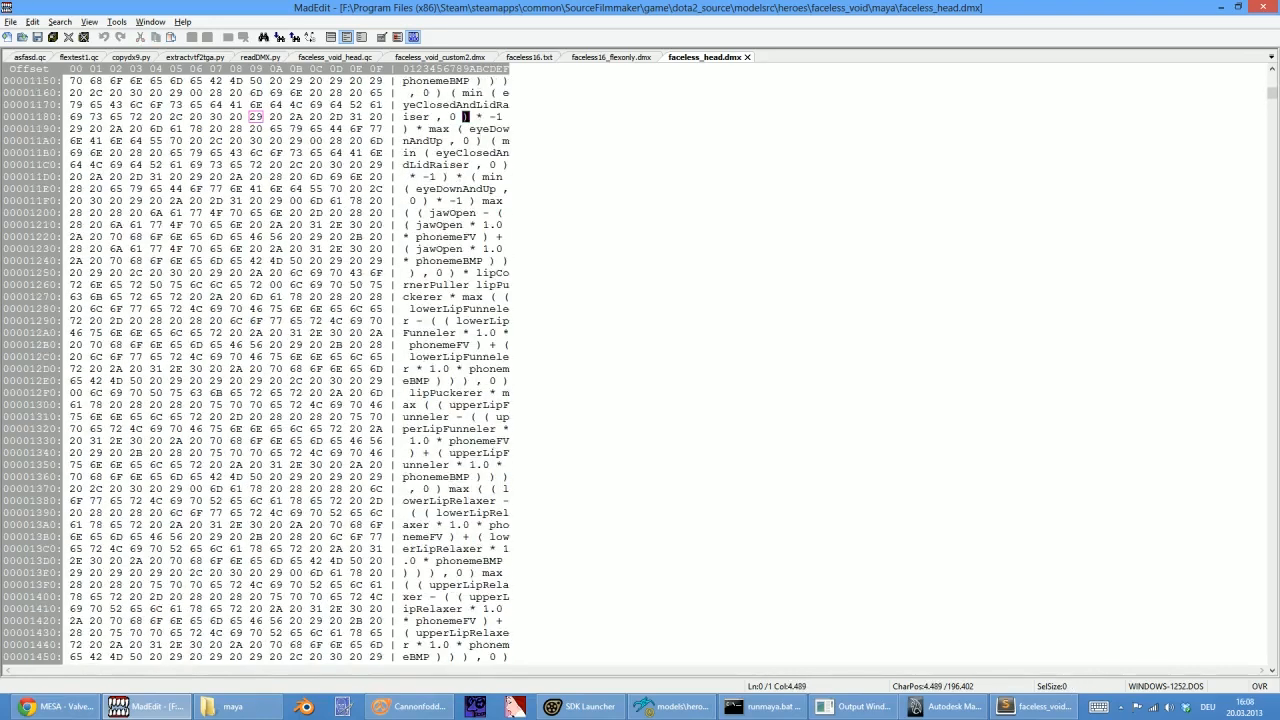
Examine the lip relaxer expressions, the raw control names and the remaining data in faceless_head.dmx
scroll(466, 404, "down", 11)
scroll(466, 404, "up", 17)
left_click_drag(478, 512, 443, 128)
left_click(440, 248)
scroll(440, 248, "down", 6)
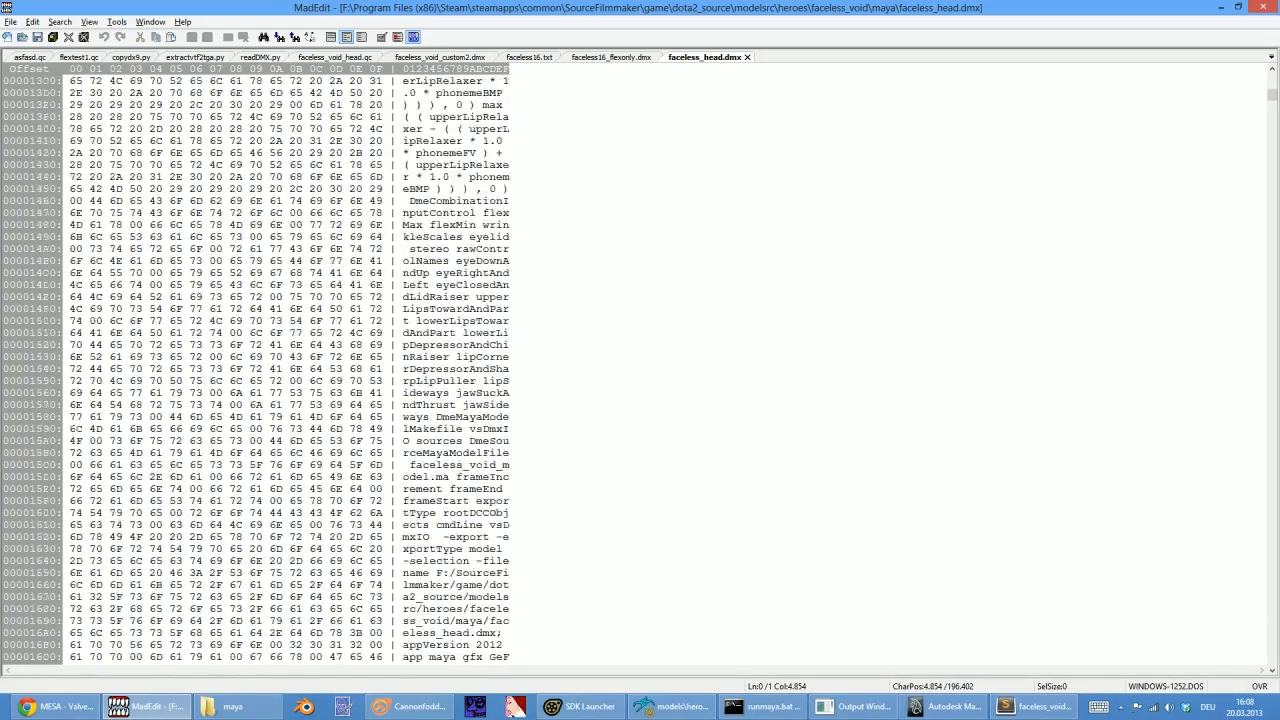
scroll(440, 248, "down", 4)
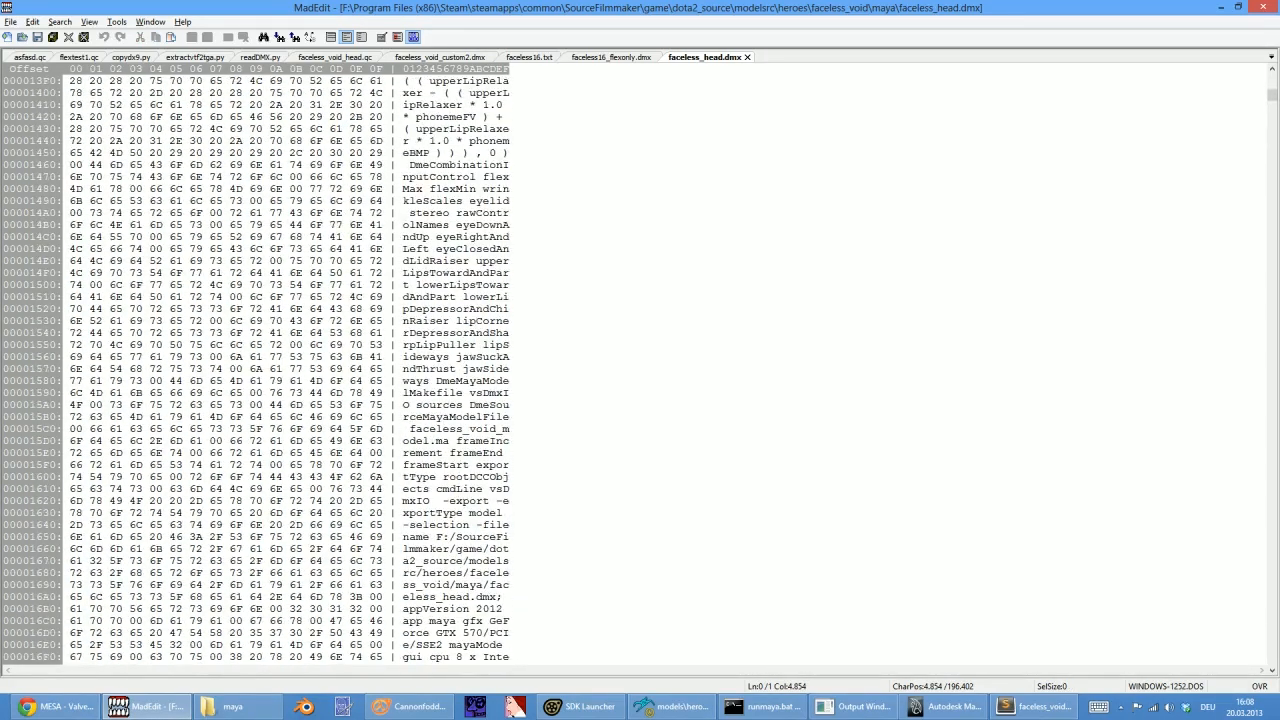
scroll(440, 248, "down", 17)
scroll(440, 248, "down", 12)
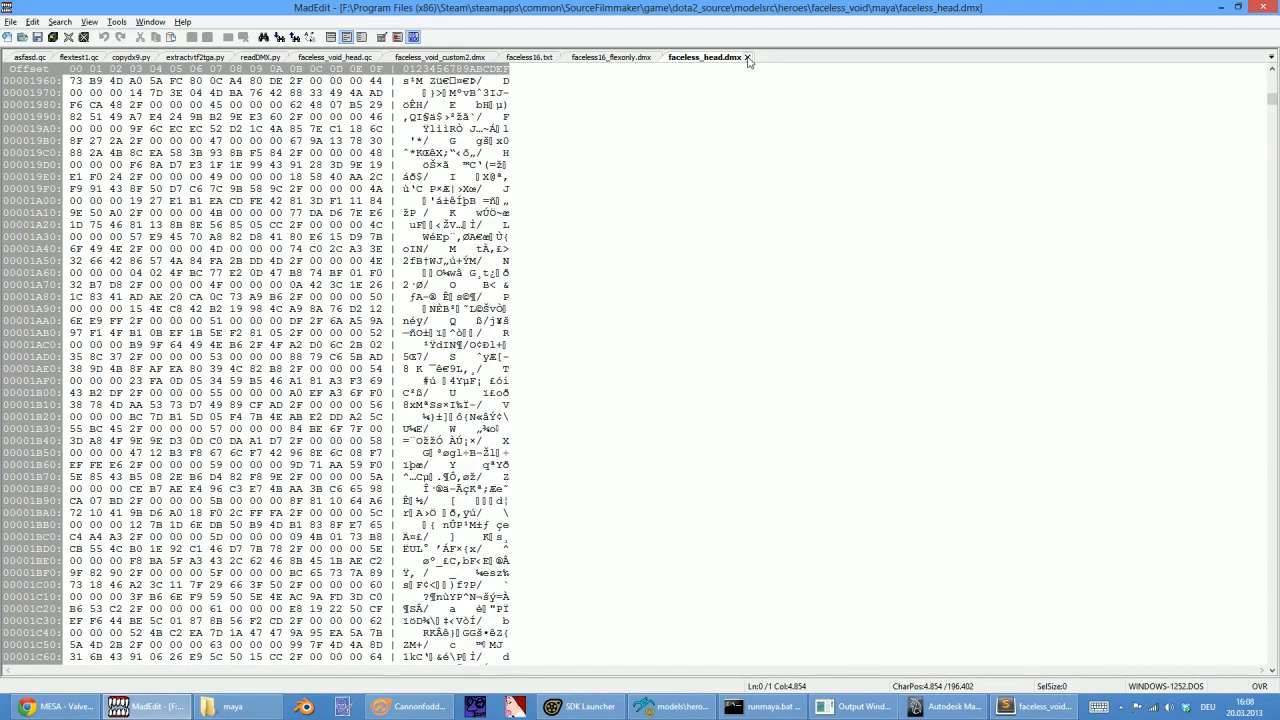
Return to the maya folder in File Explorer and open a command window there
left_click(225, 706)
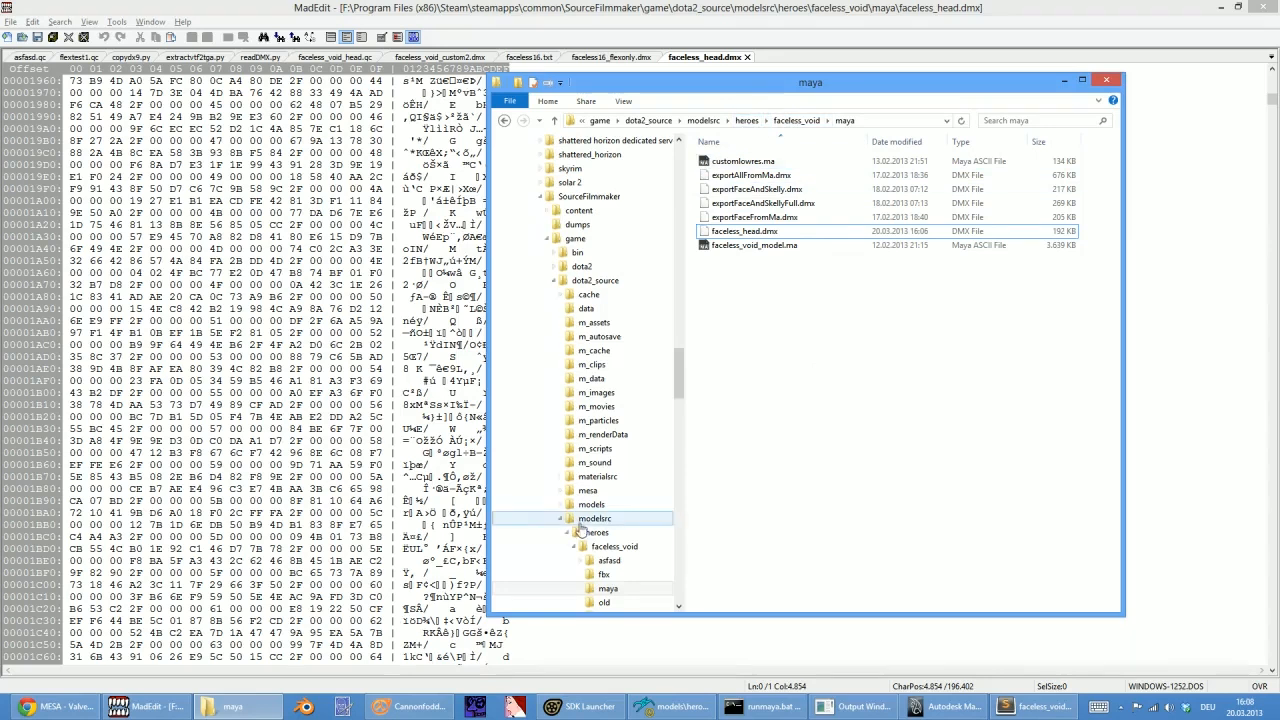
right_click(787, 367)
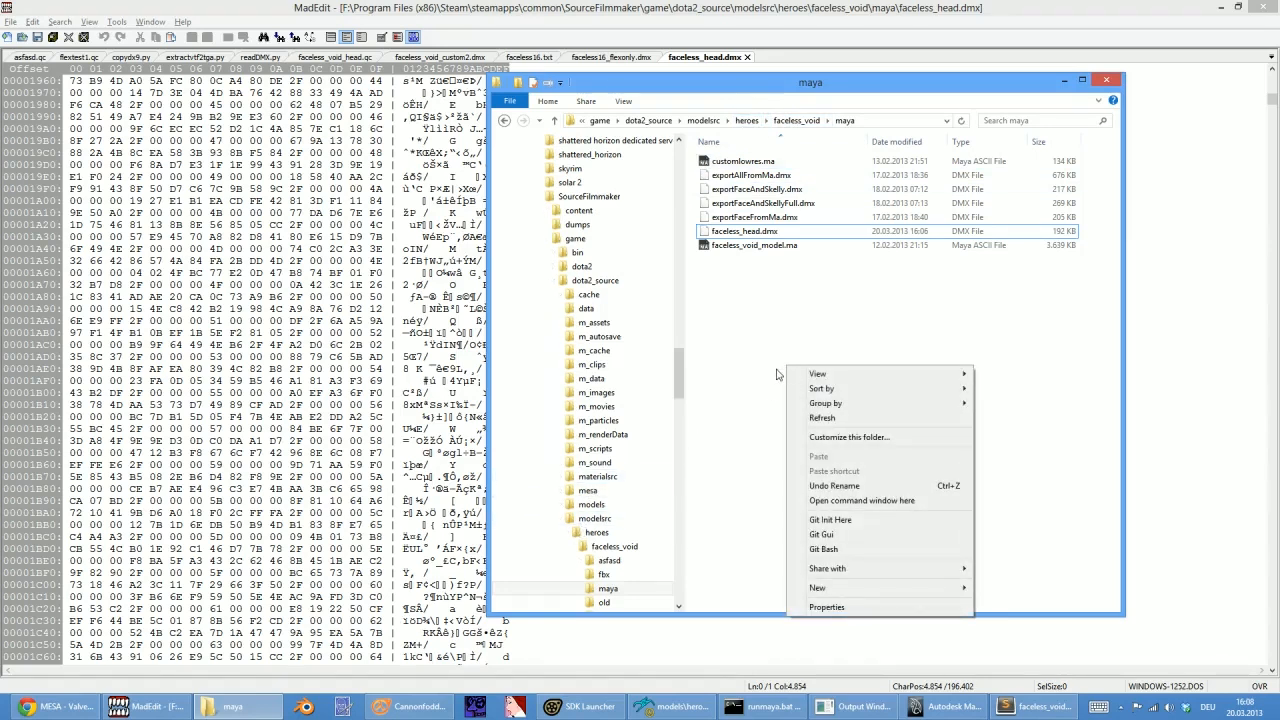
left_click(745, 424)
right_click(787, 422)
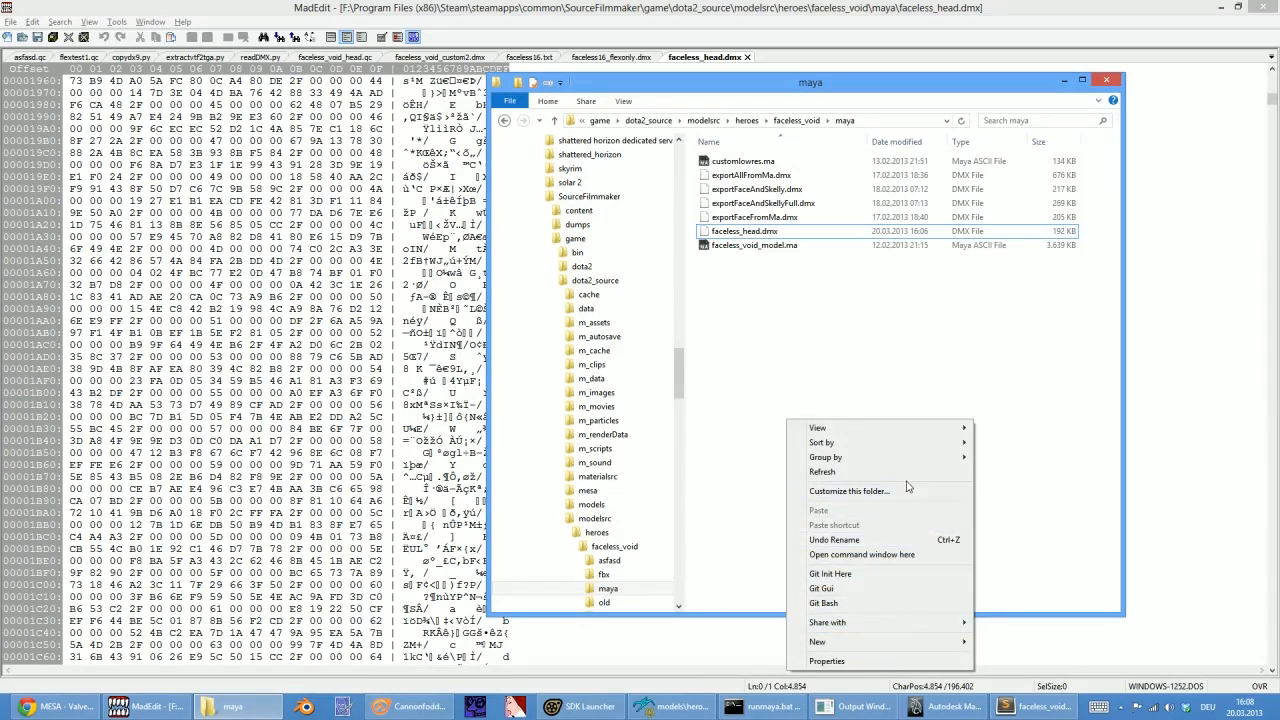
left_click(890, 554)
left_click_drag(355, 118, 795, 167)
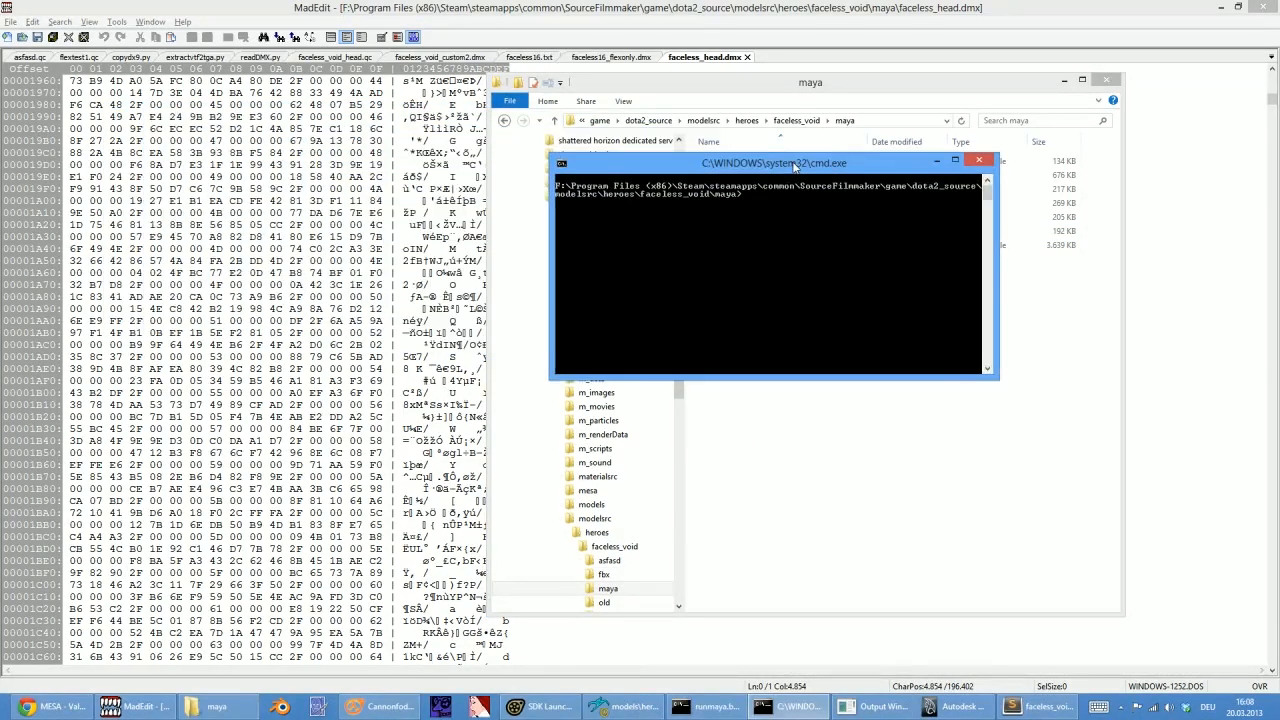
List the parent directories with dir, climbing from ..\..\..\ up to the game folder
type("..\\..")
key("Home")
type("dir")
key("Return")
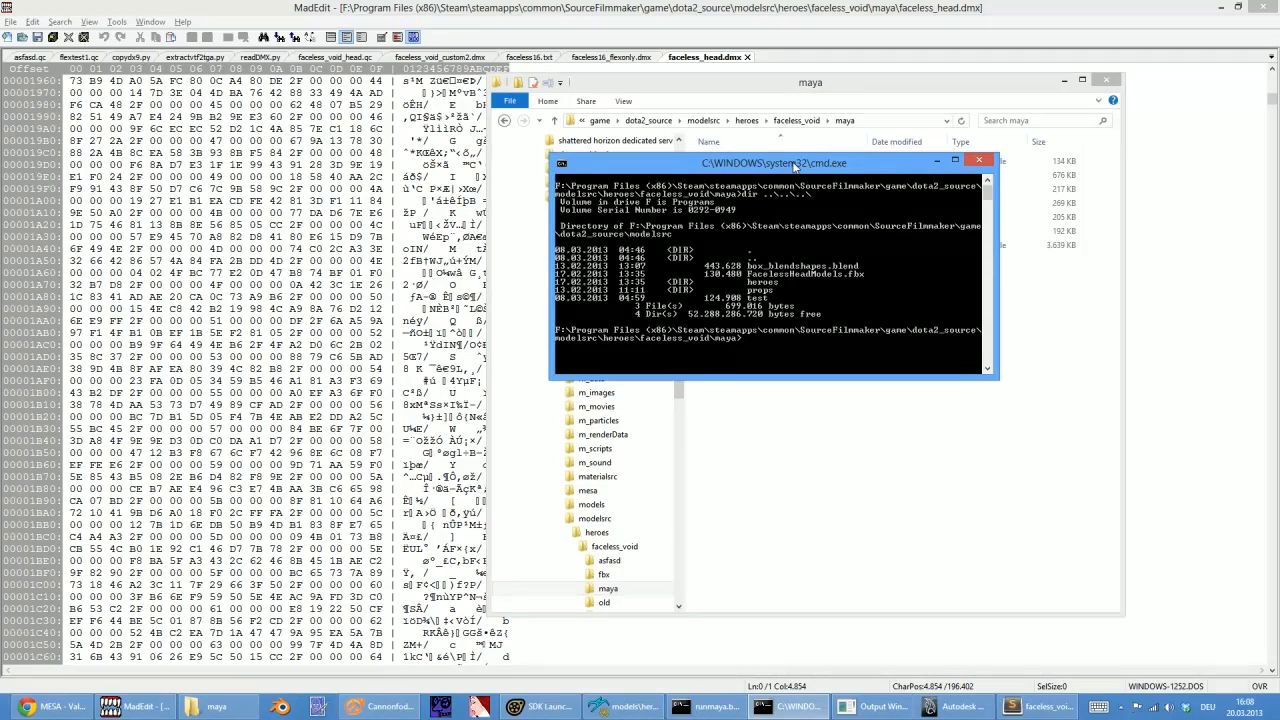
key("Up")
key("Return")
key("Up")
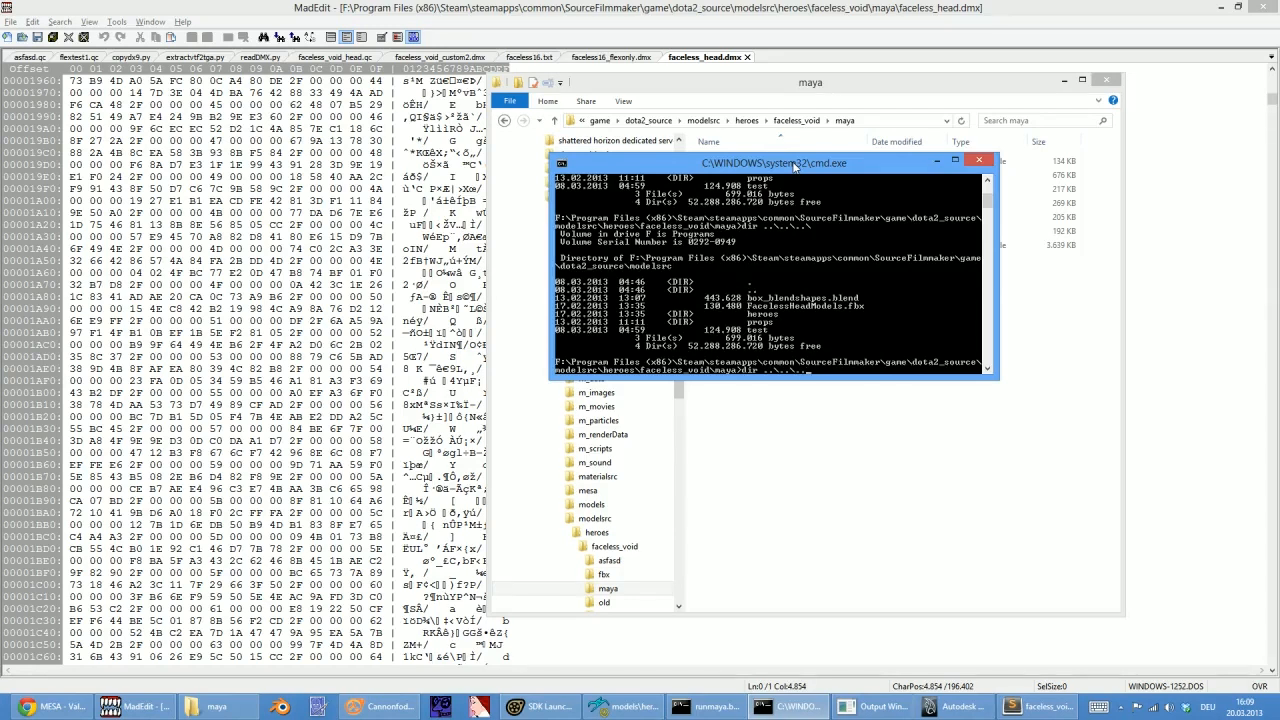
key("Return")
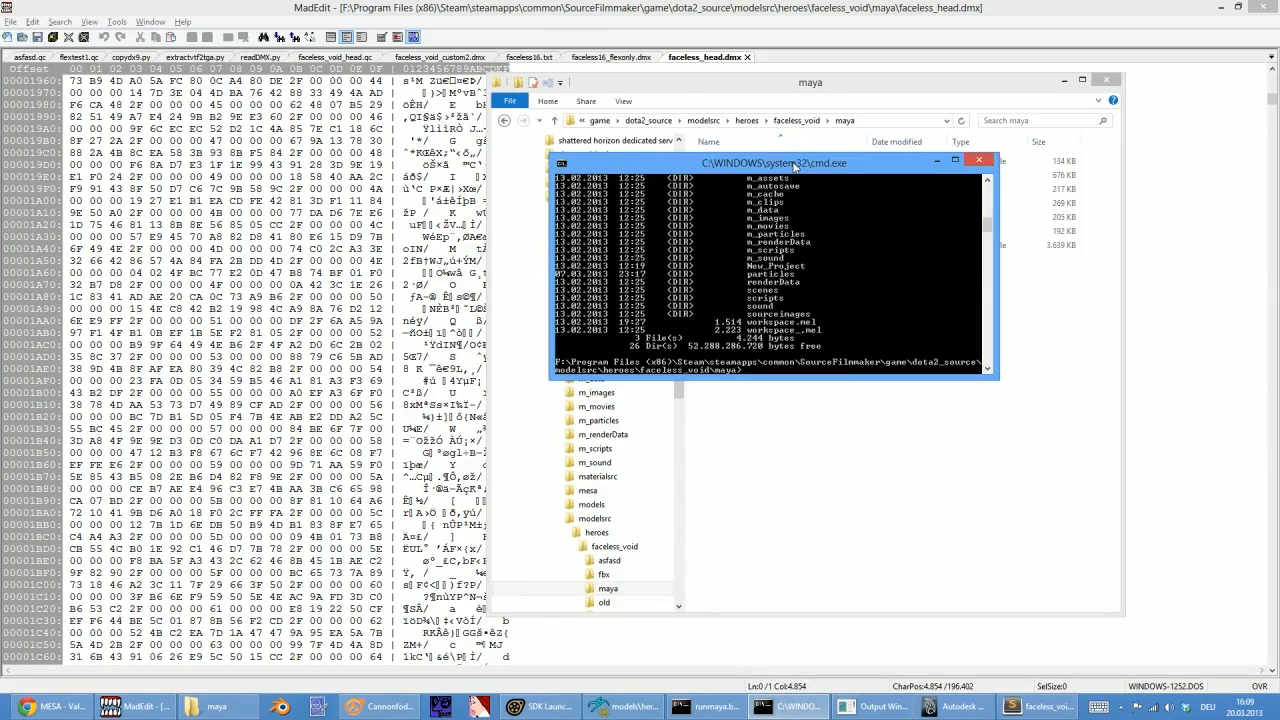
key("Up")
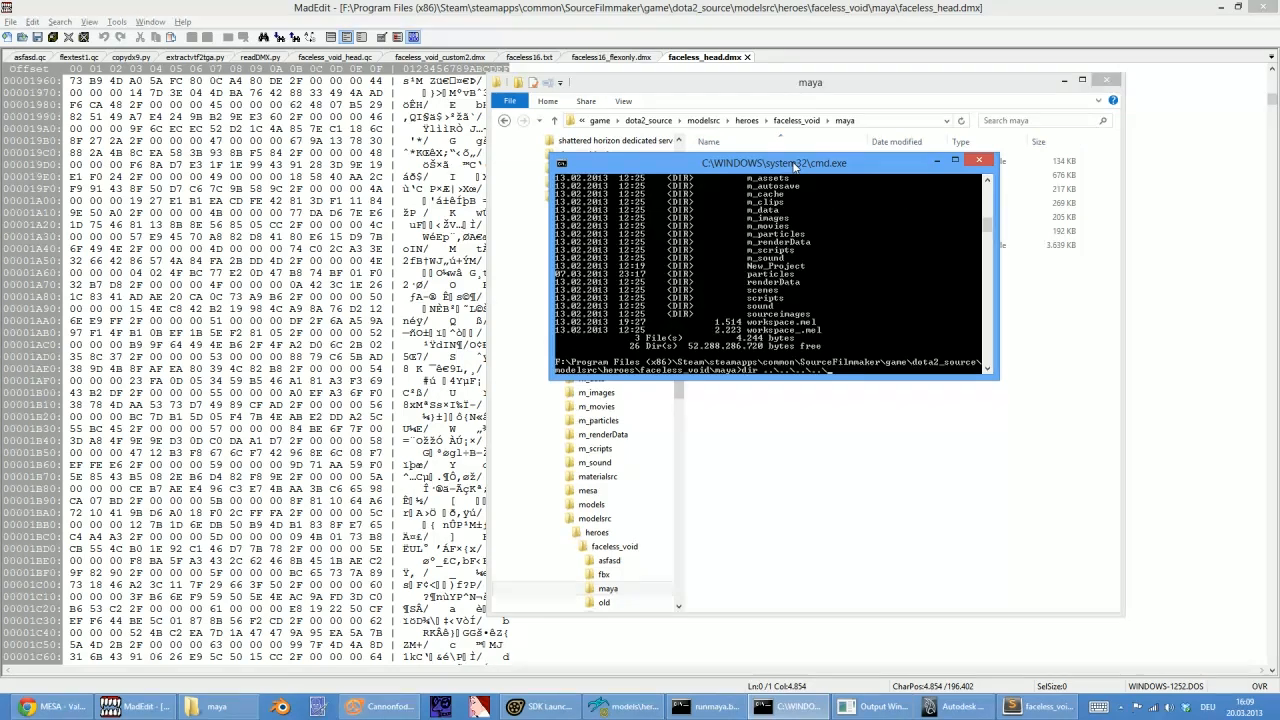
key("Return")
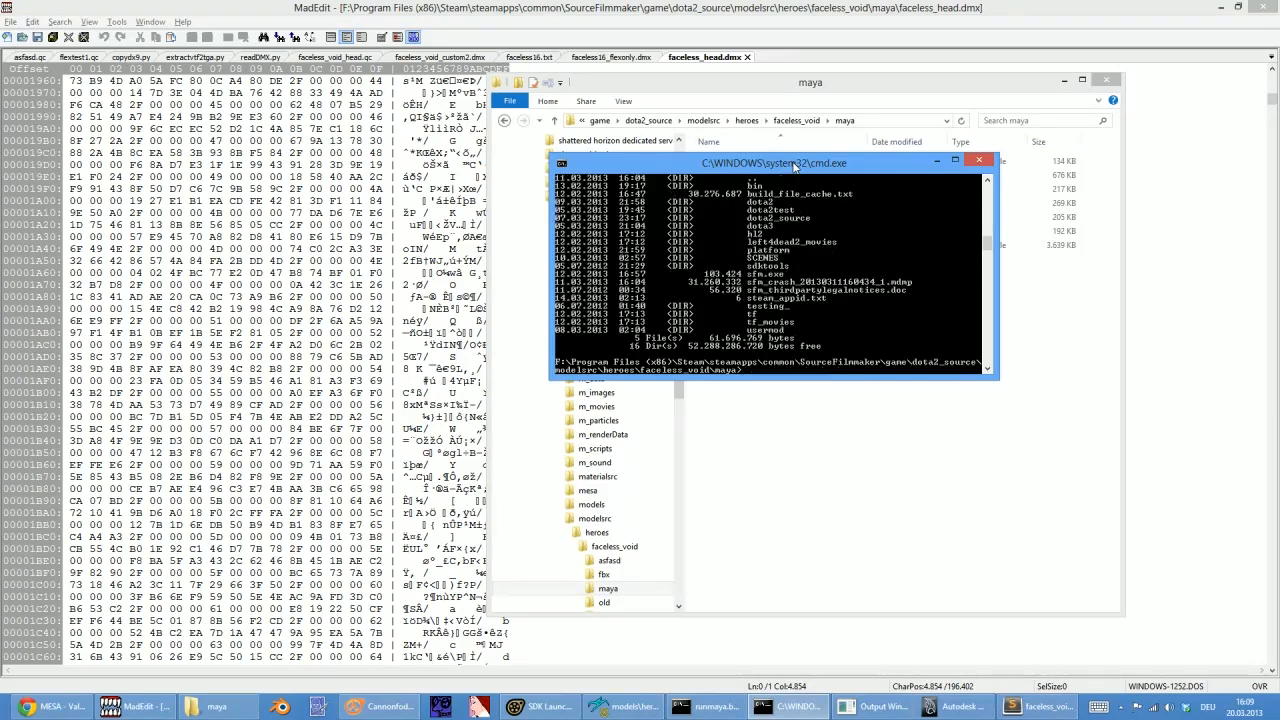
Locate the DMX converter with dir ..\..\..\..\..\bin\dmxconvert.exe
key("Up")
type("bin")
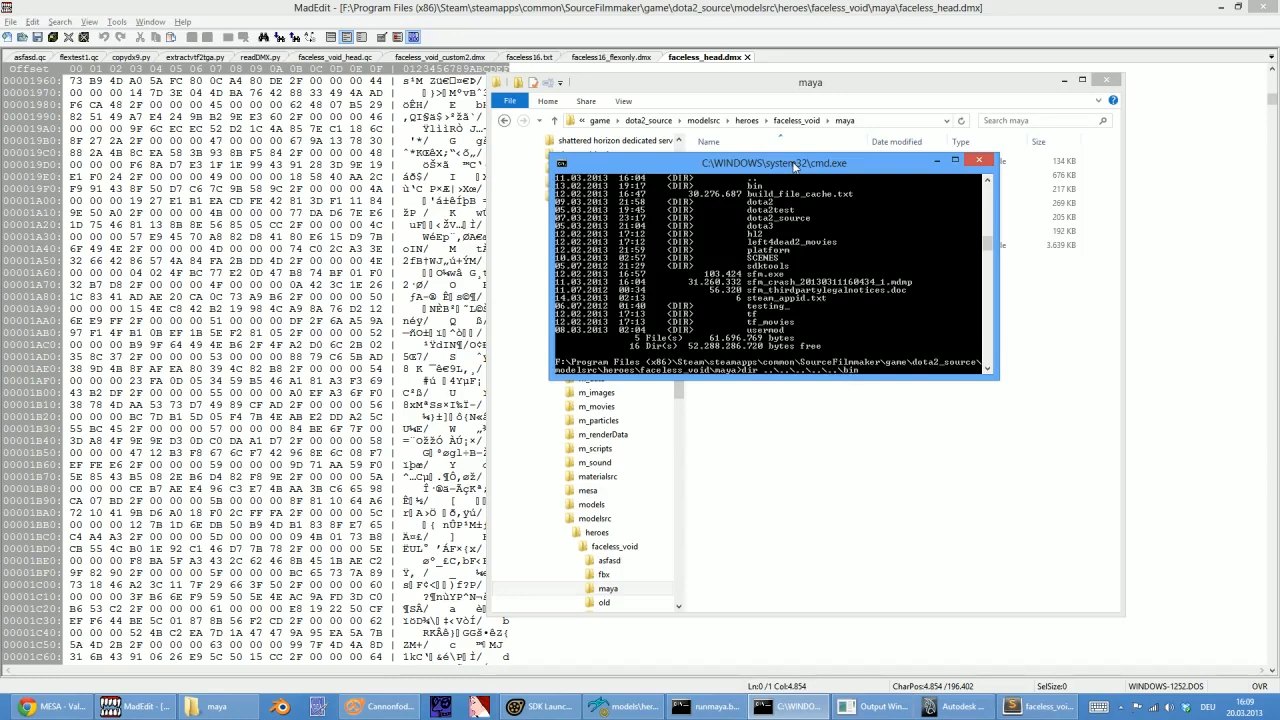
type("\\dm")
key("Tab")
key("Return")
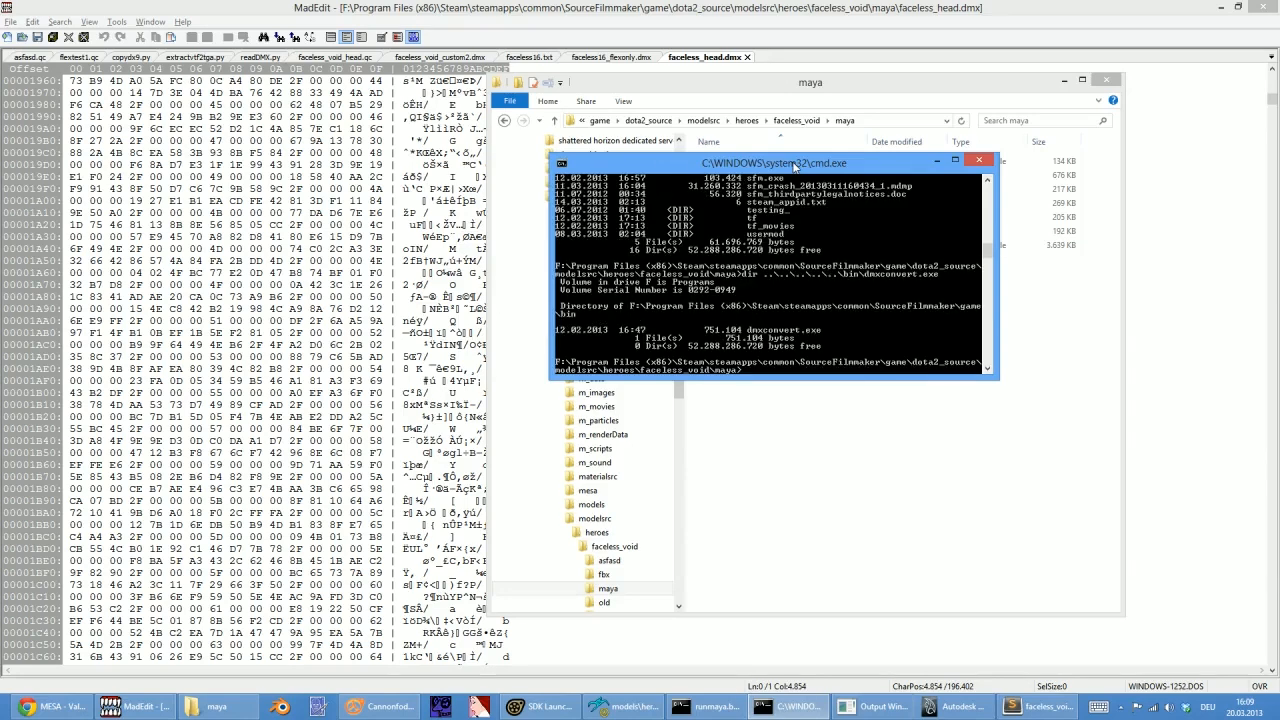
Run ..\..\..\..\..\bin\dmxconvert.exe without arguments to list its usage, and recall the command for editing
key("Up")
key("Home")
key("Delete")
key("Delete")
key("Delete")
key("Delete")
key("Return")
key("Up")
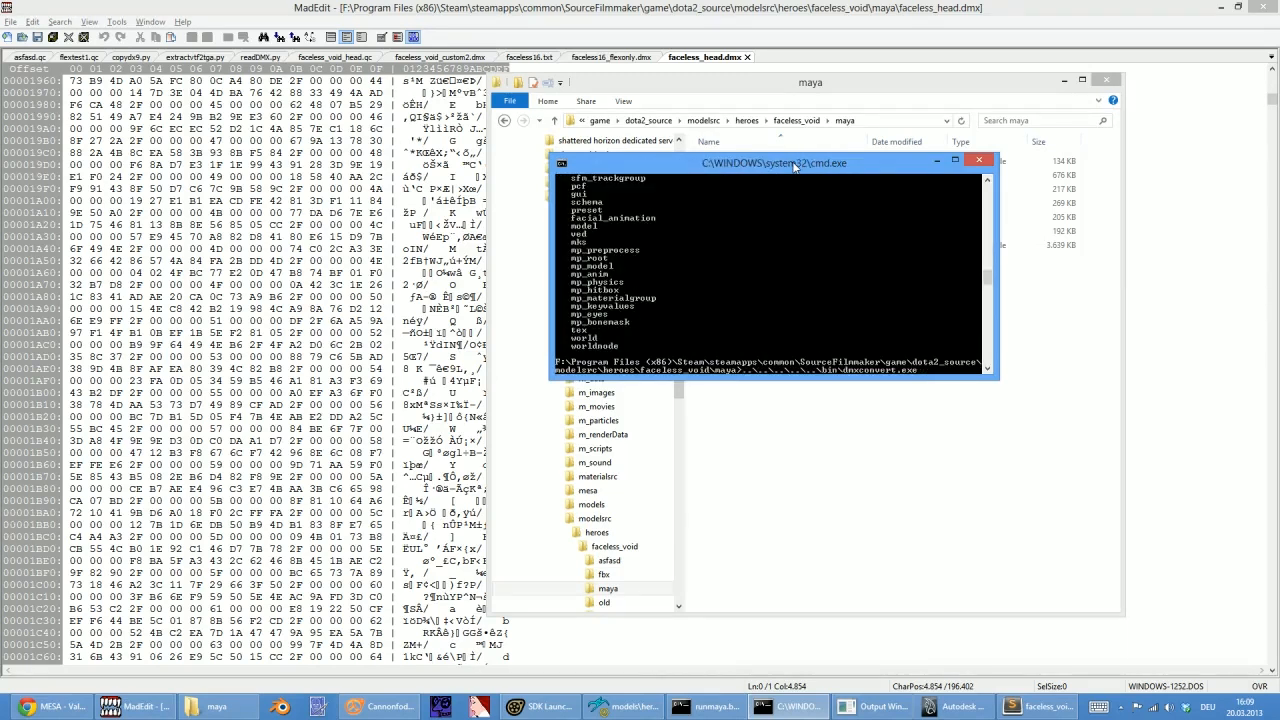
Run dmxconvert.exe with --help and enlarge the console window to read its usage, supported encodings and file formats
key("Escape")
left_click_drag(998, 378, 1140, 623)
scroll(809, 414, "up", 14)
scroll(809, 414, "down", 1)
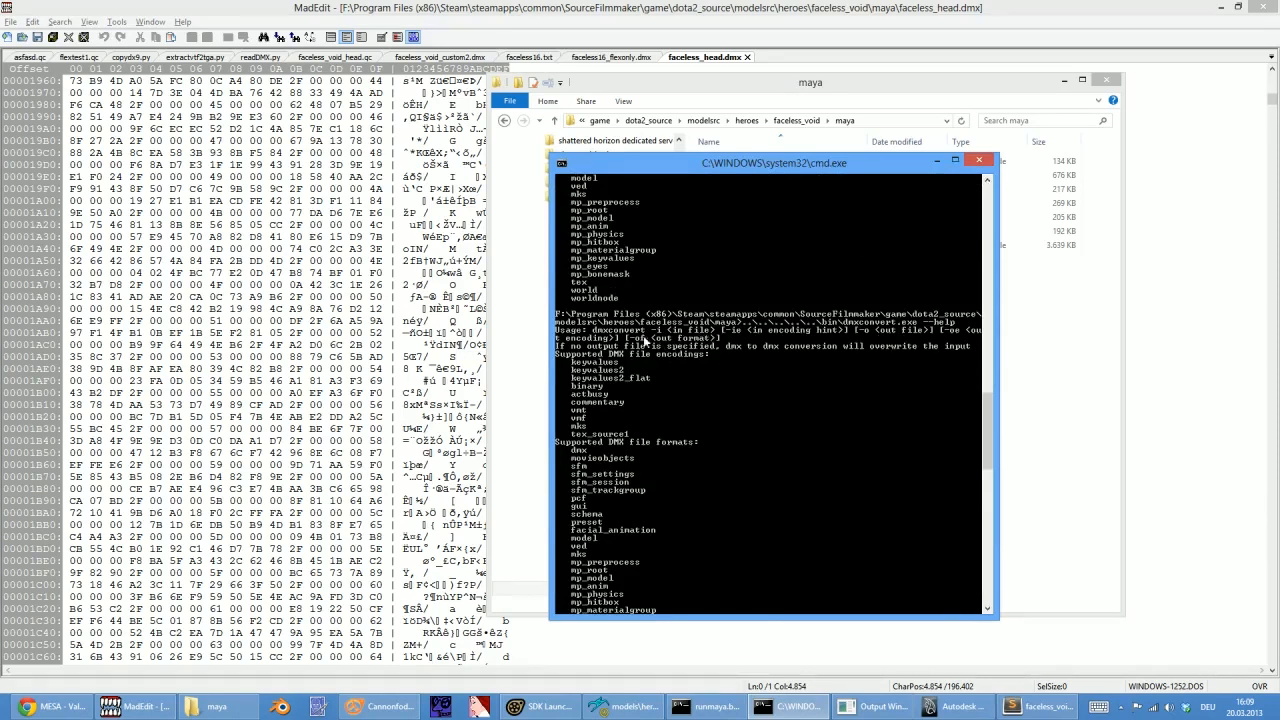
scroll(729, 414, "down", 1)
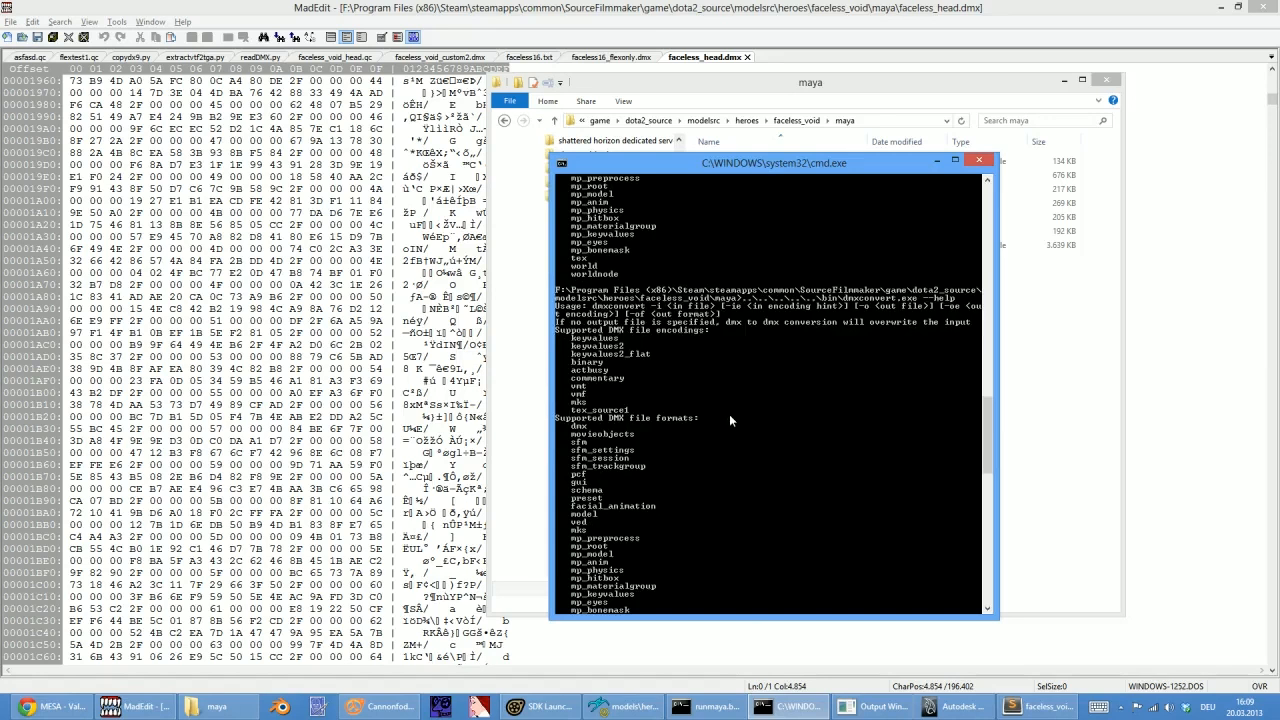
scroll(726, 404, "down", 7)
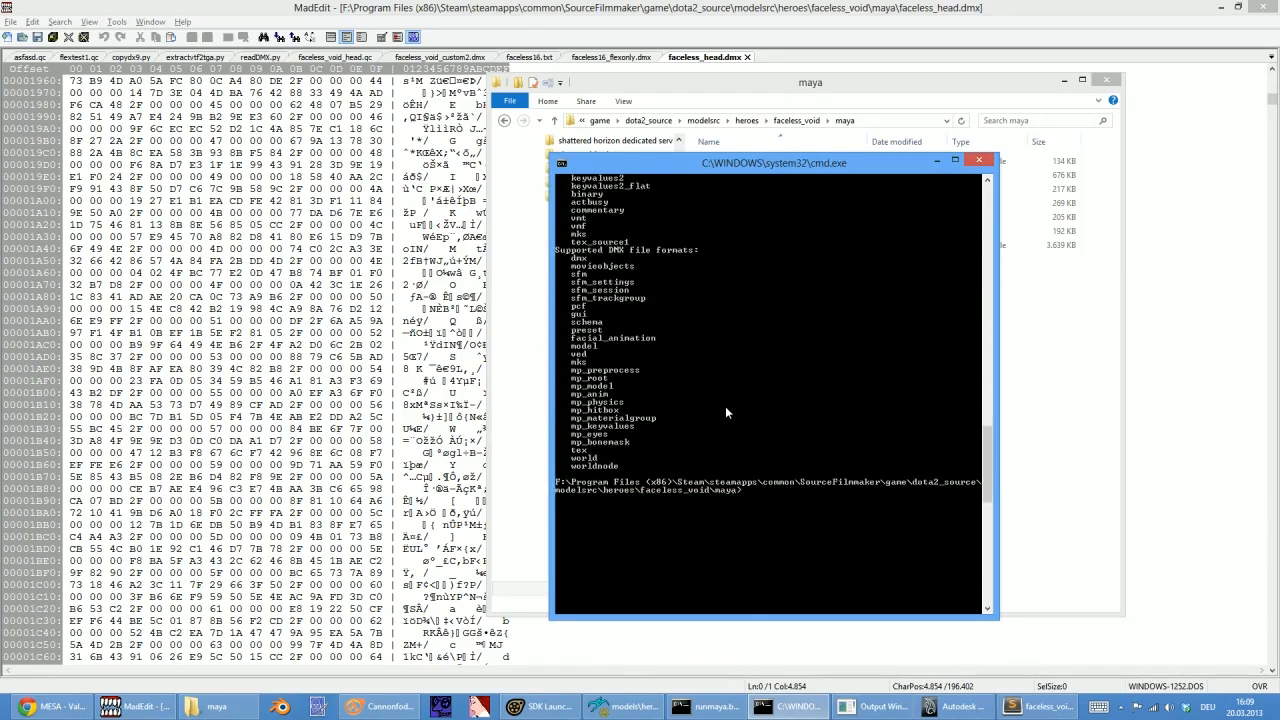
Compose the dmxconvert.exe command with -i faceless_head.dmx as input and -o faceless_head_readable.dmx as output
key("Up")
key("BackSpace")
key("BackSpace")
left_click_drag(690, 166, 204, 152)
type("i faceless_head.dmx -o")
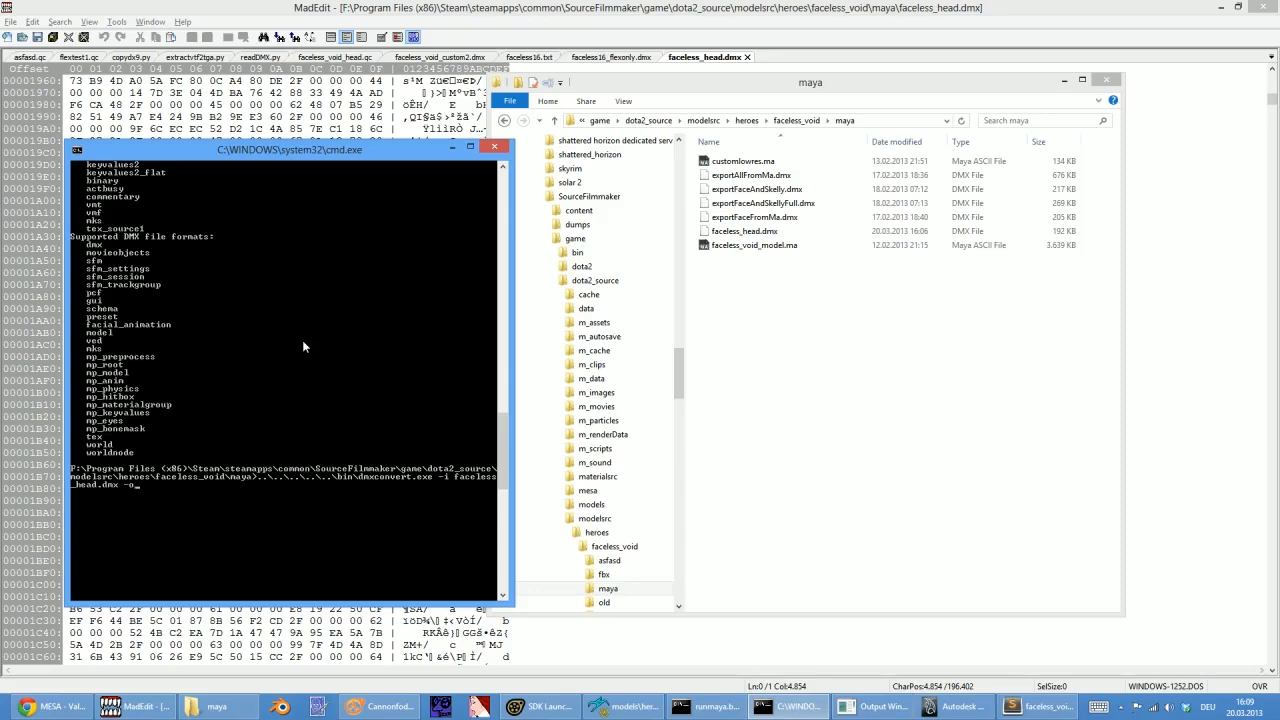
type(" faceless_head_readable.dmx")
Check the supported encodings in the usage text, add -oe keyvalues2 to the command and run the conversion
scroll(302, 340, "down", 3)
scroll(302, 340, "up", 4)
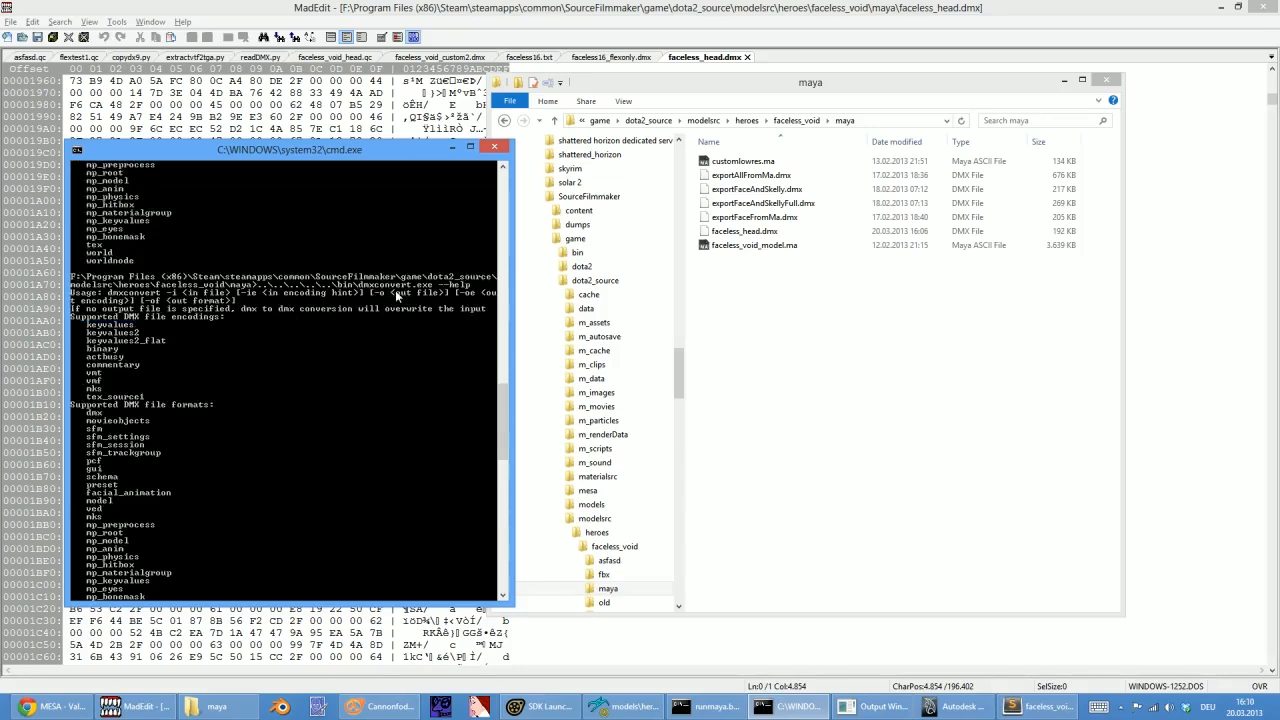
scroll(411, 312, "down", 3)
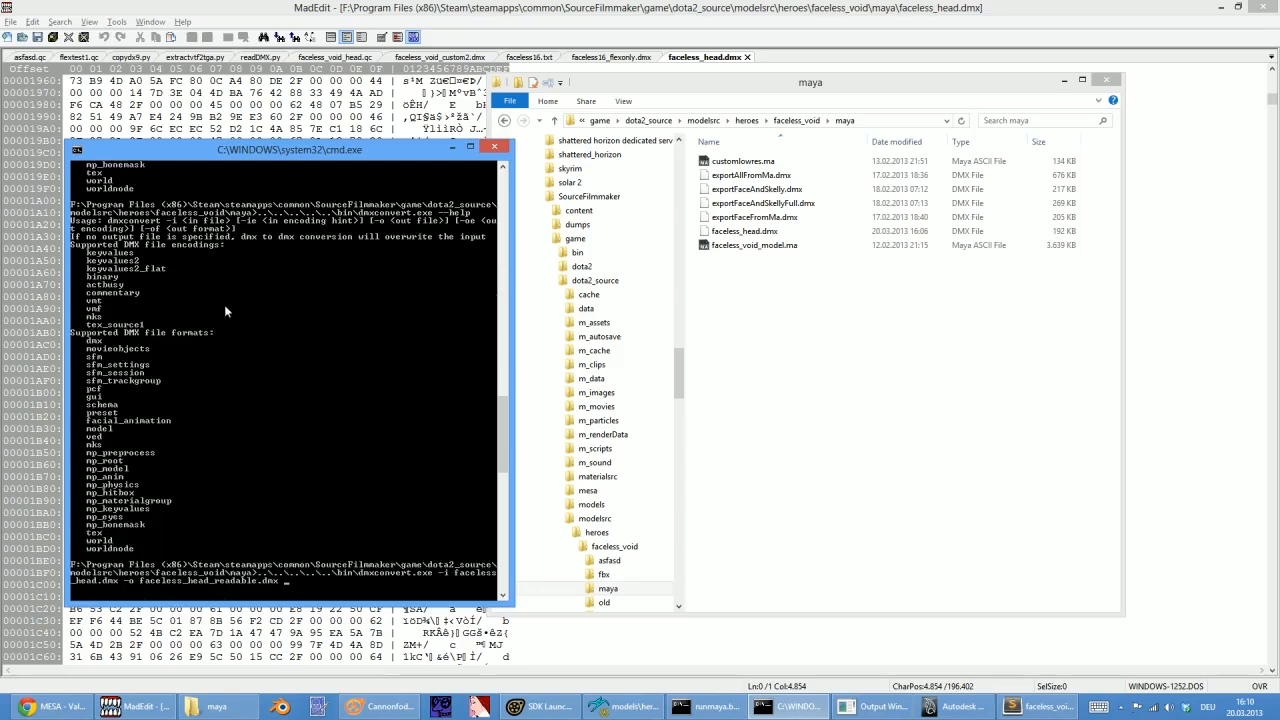
scroll(167, 264, "down", 1)
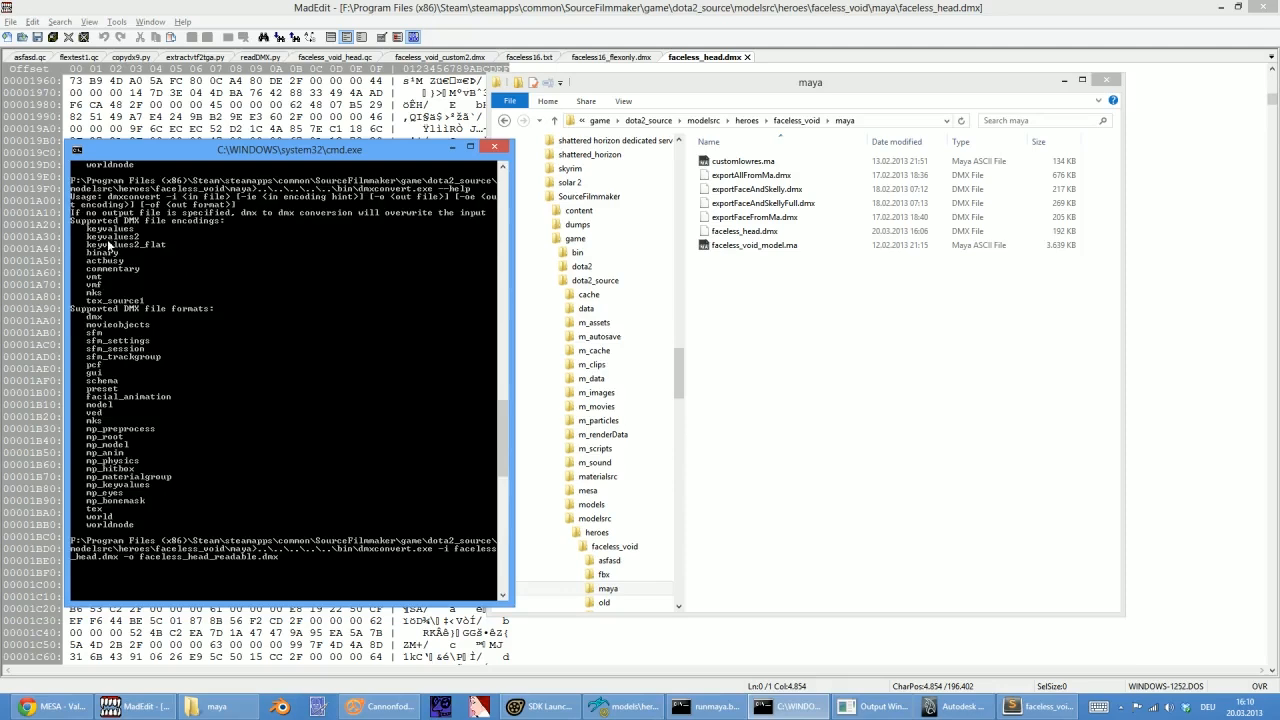
type("oe keyvalues2")
key("Return")
Open the converted faceless_head_readable.dmx from the maya folder in MadEdit
left_click(790, 372)
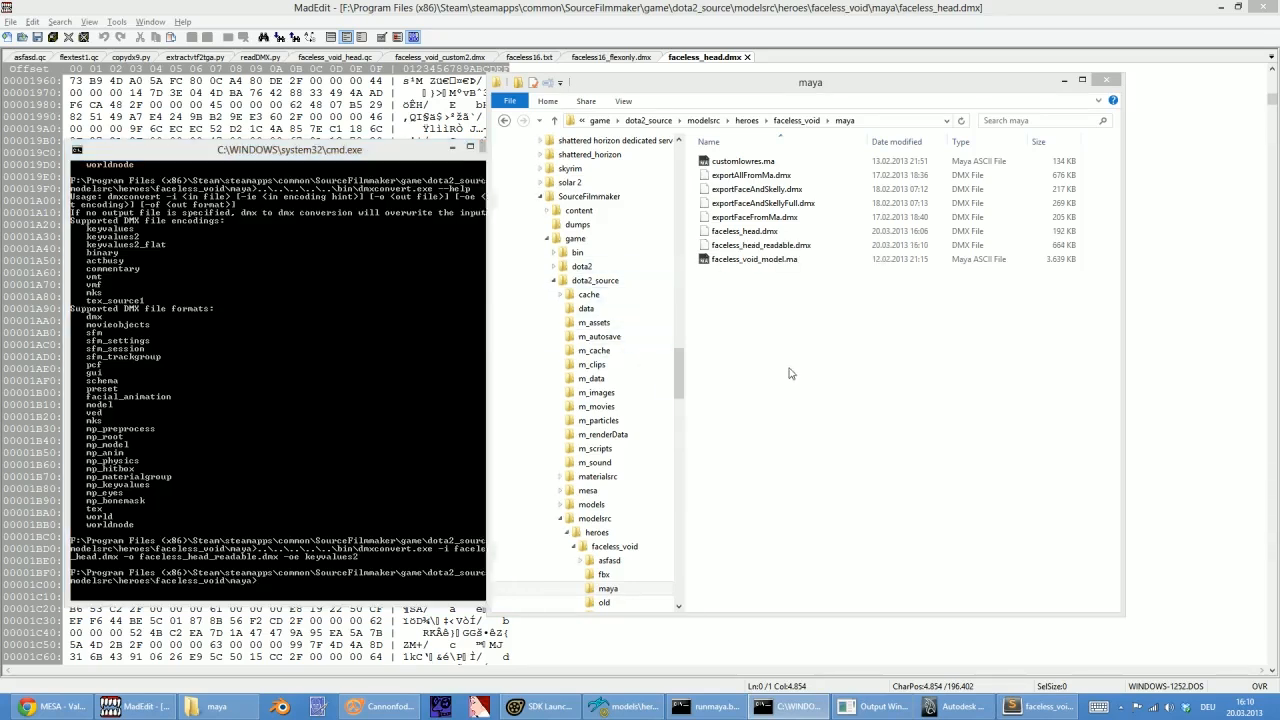
left_click(786, 248)
double_click(786, 248)
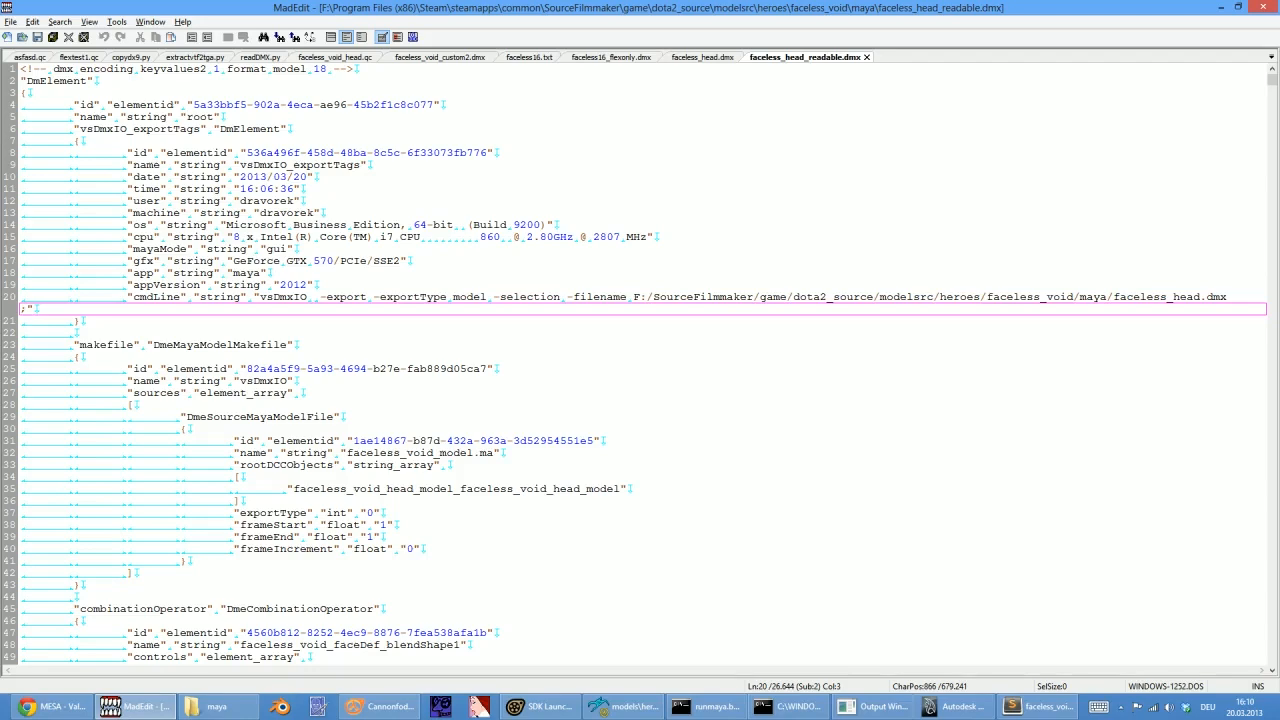
left_click(222, 188)
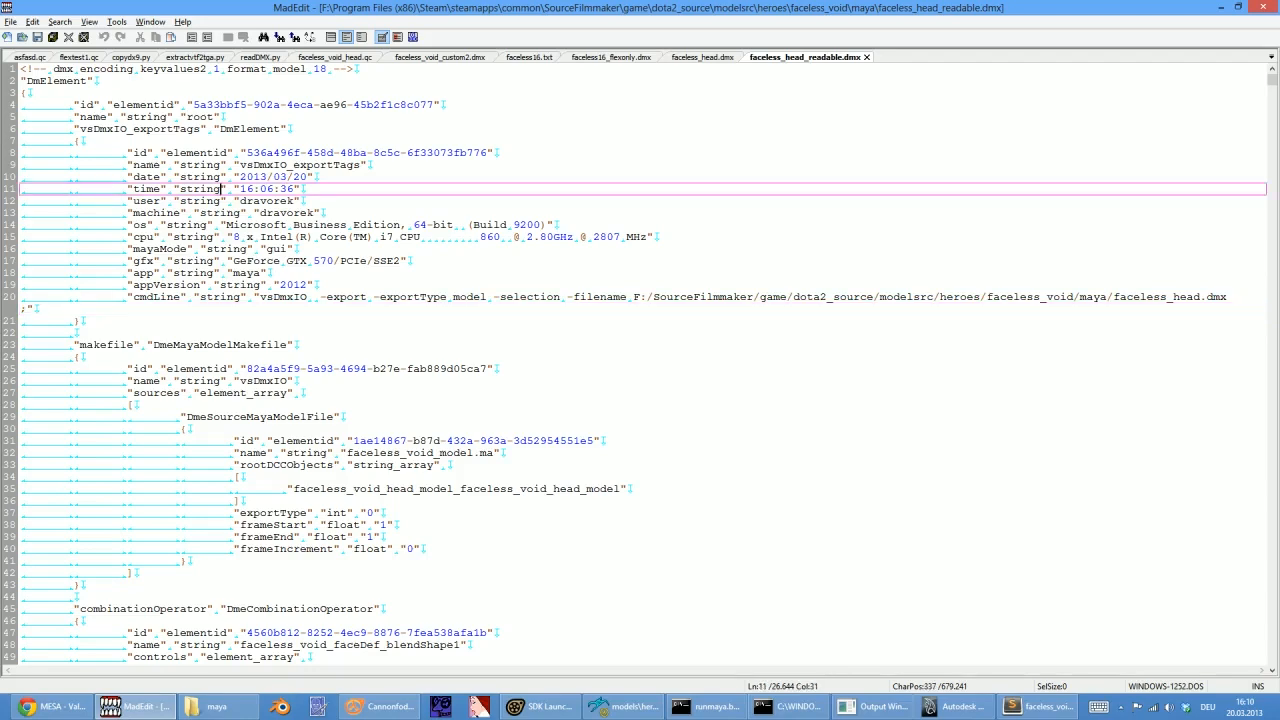
Examine the export tags, the makefile section and the start of the combinationOperator element in the readable DMX
scroll(640, 370, "down", 8)
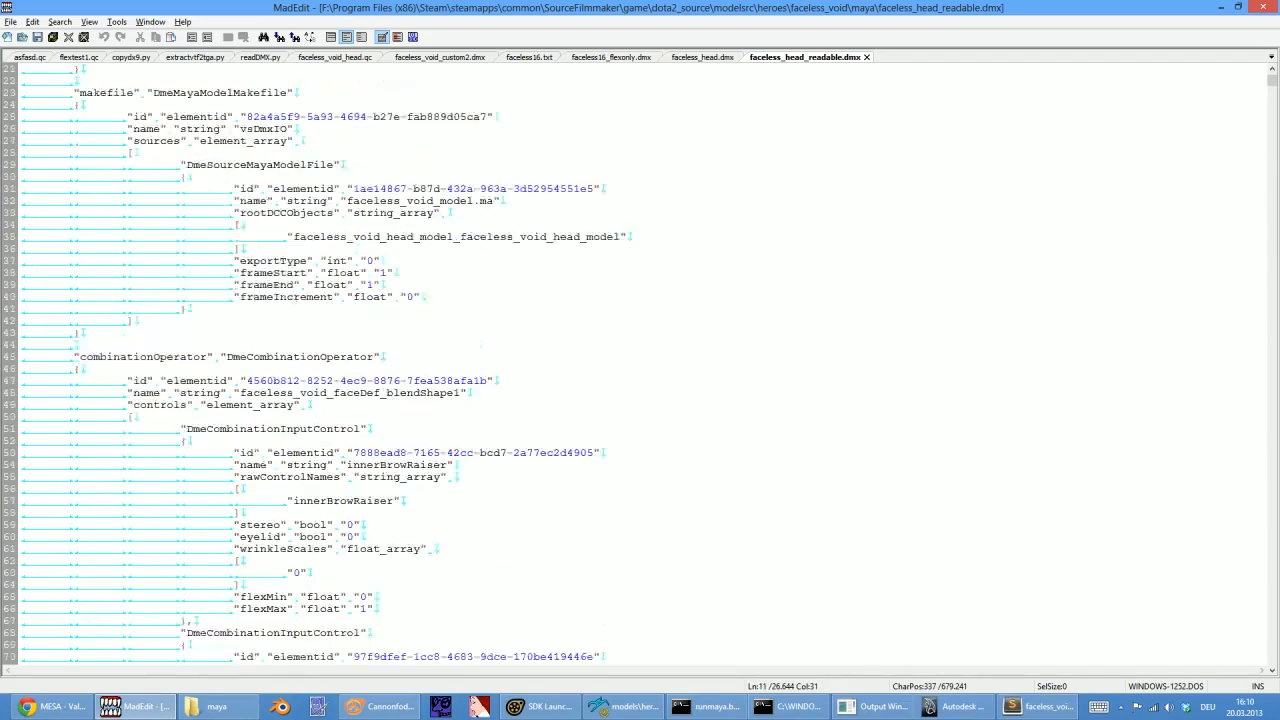
scroll(640, 370, "down", 8)
scroll(640, 370, "up", 7)
scroll(640, 370, "up", 9)
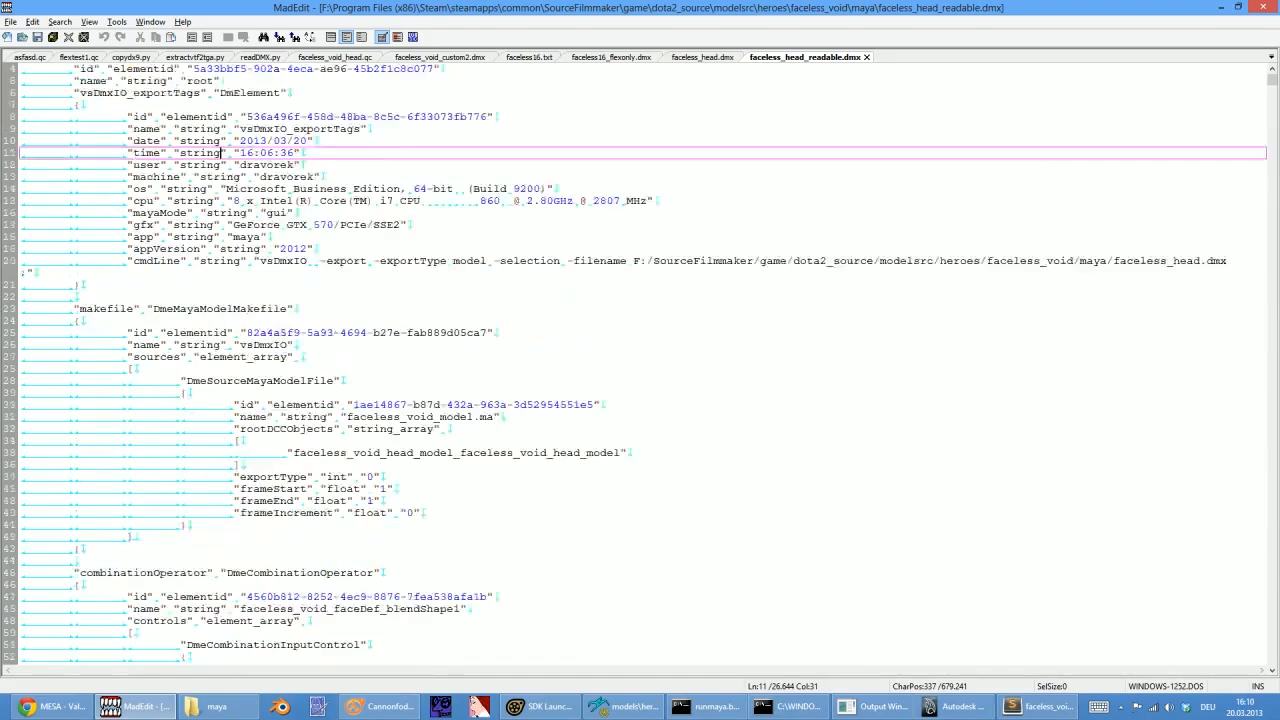
scroll(640, 370, "down", 7)
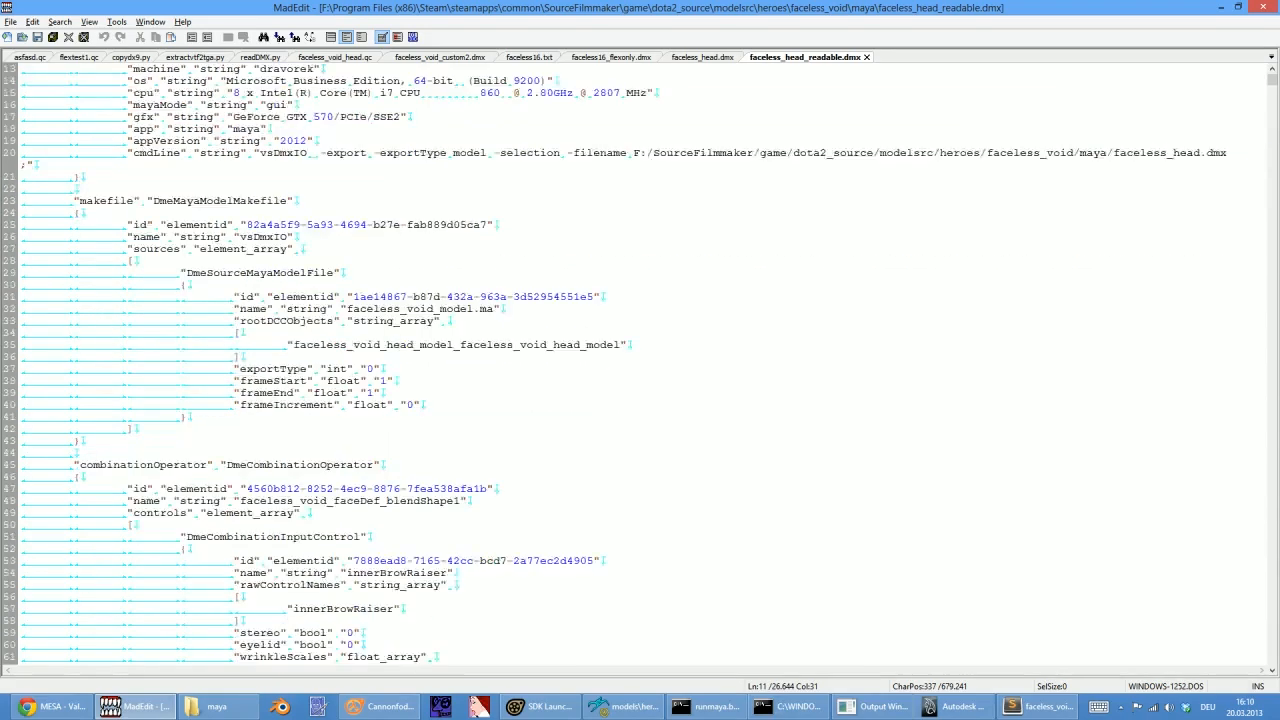
left_click_drag(80, 369, 381, 357)
left_click(247, 357)
scroll(640, 363, "down", 3)
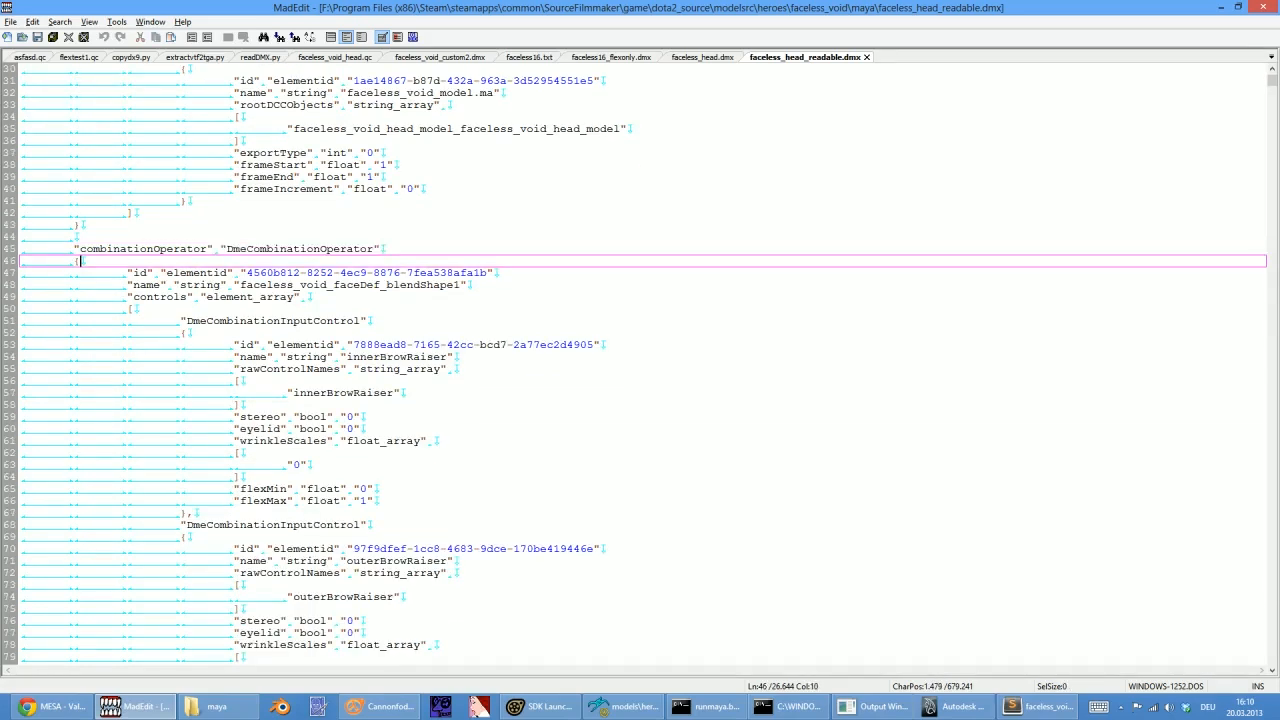
left_click(180, 285)
left_click_drag(207, 249, 381, 249)
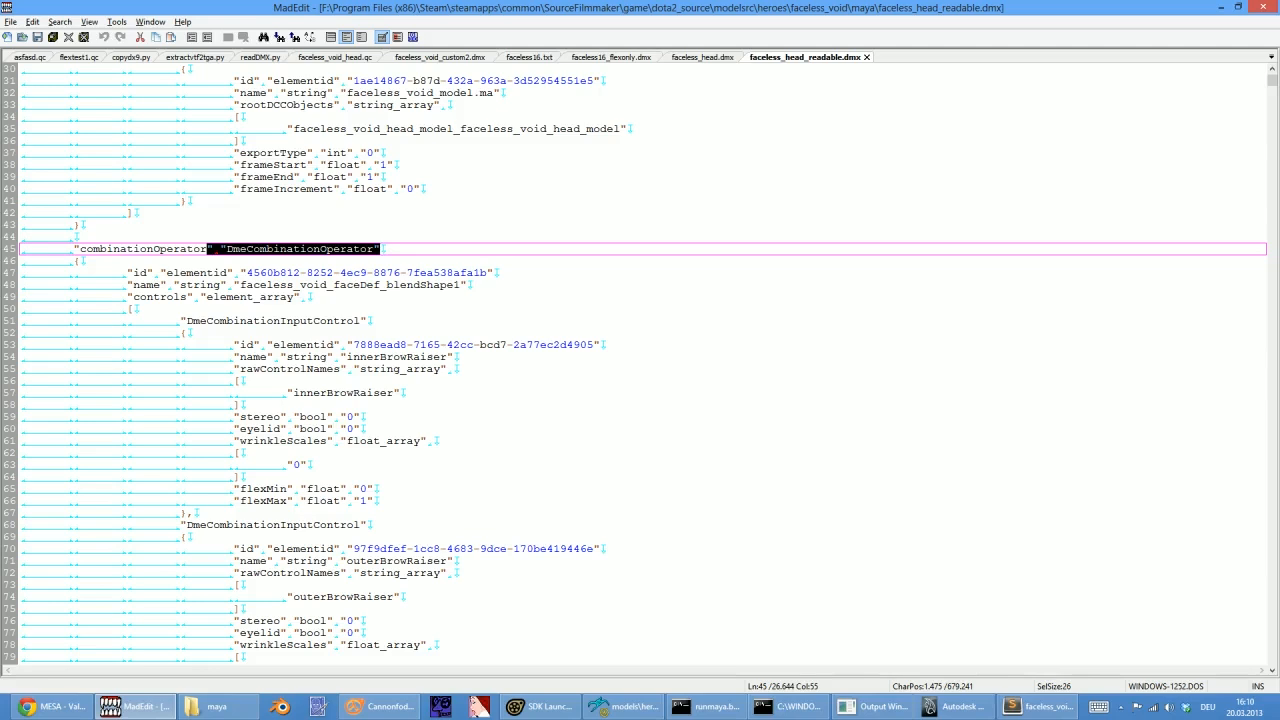
Examine the first DmeCombinationInputControl entries, such as innerBrowRaiser and eyeRightAndLeft, with their flexMin and flexMax ranges
scroll(636, 363, "down", 3)
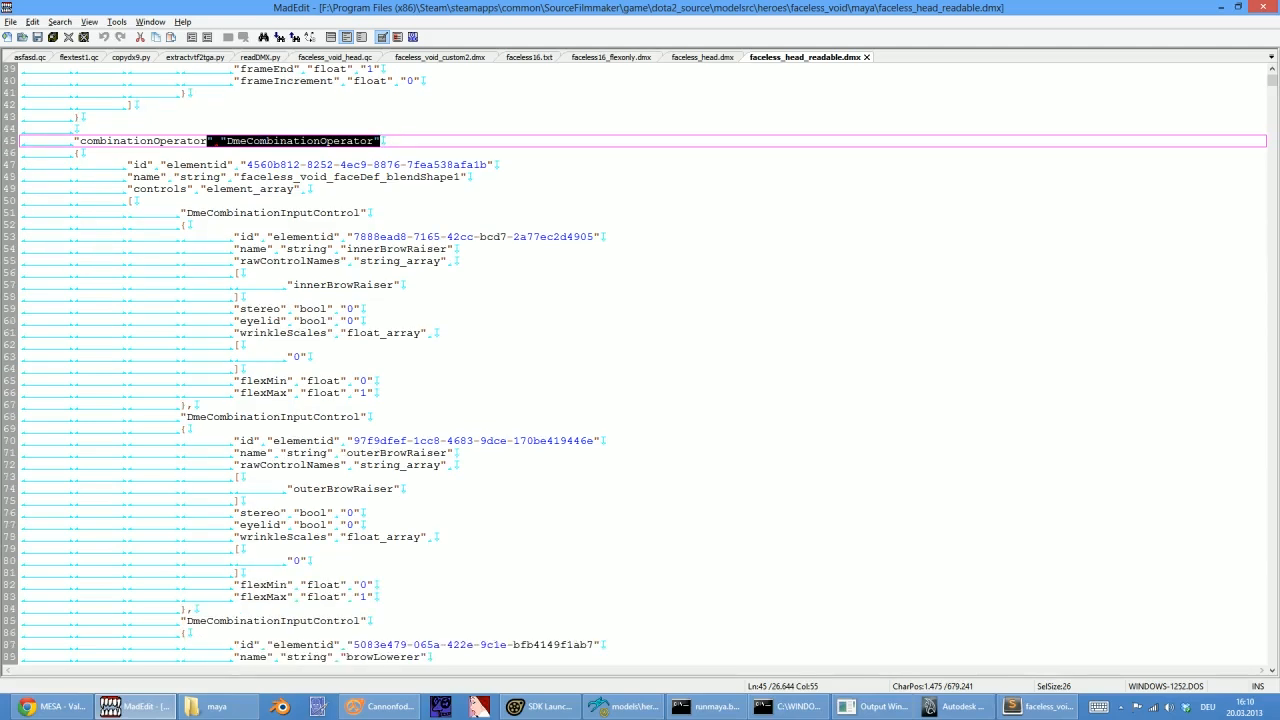
scroll(636, 363, "down", 3)
scroll(636, 363, "up", 3)
left_click_drag(293, 285, 395, 285)
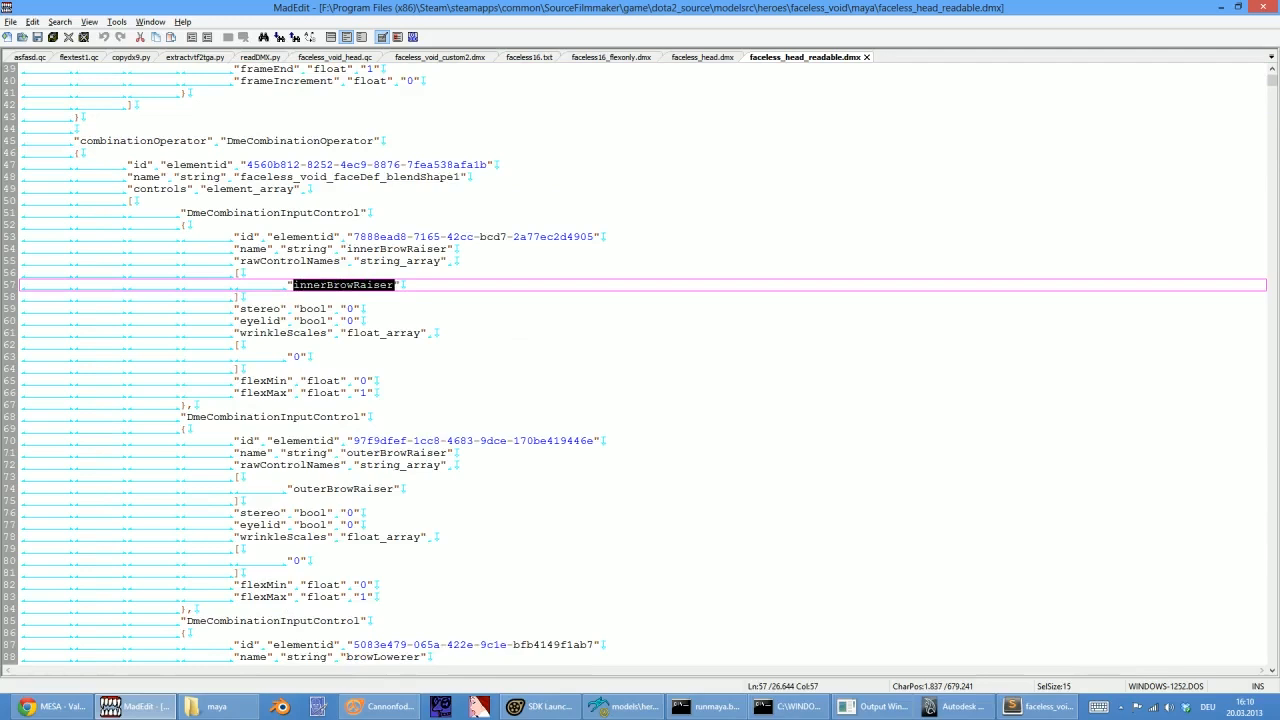
scroll(636, 363, "down", 6)
scroll(636, 363, "down", 8)
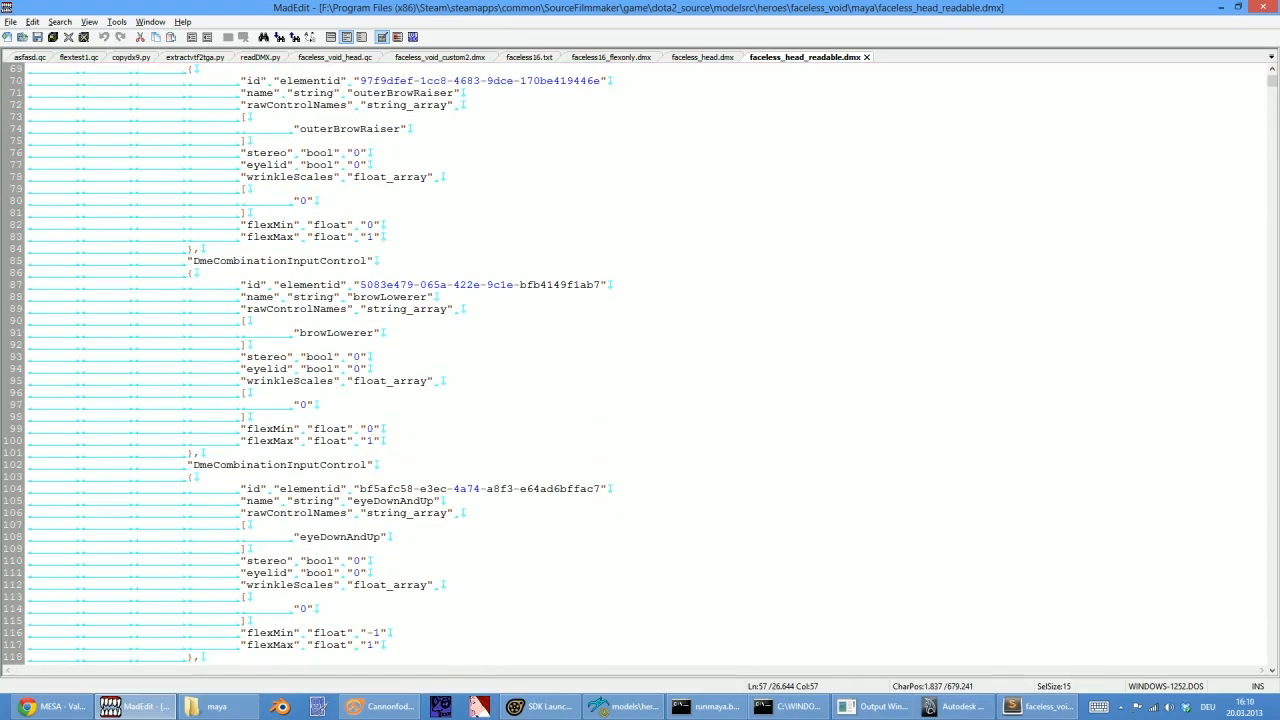
scroll(636, 363, "down", 8)
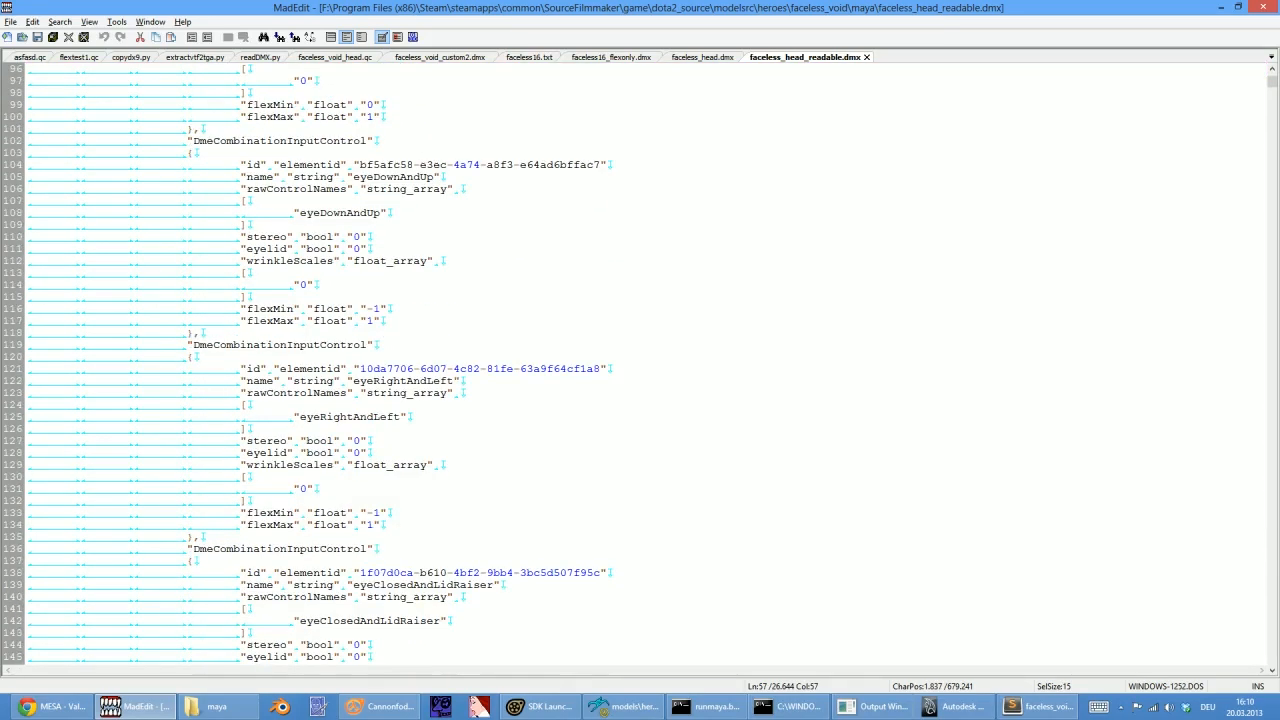
left_click_drag(353, 272, 455, 272)
scroll(455, 272, "up", 4)
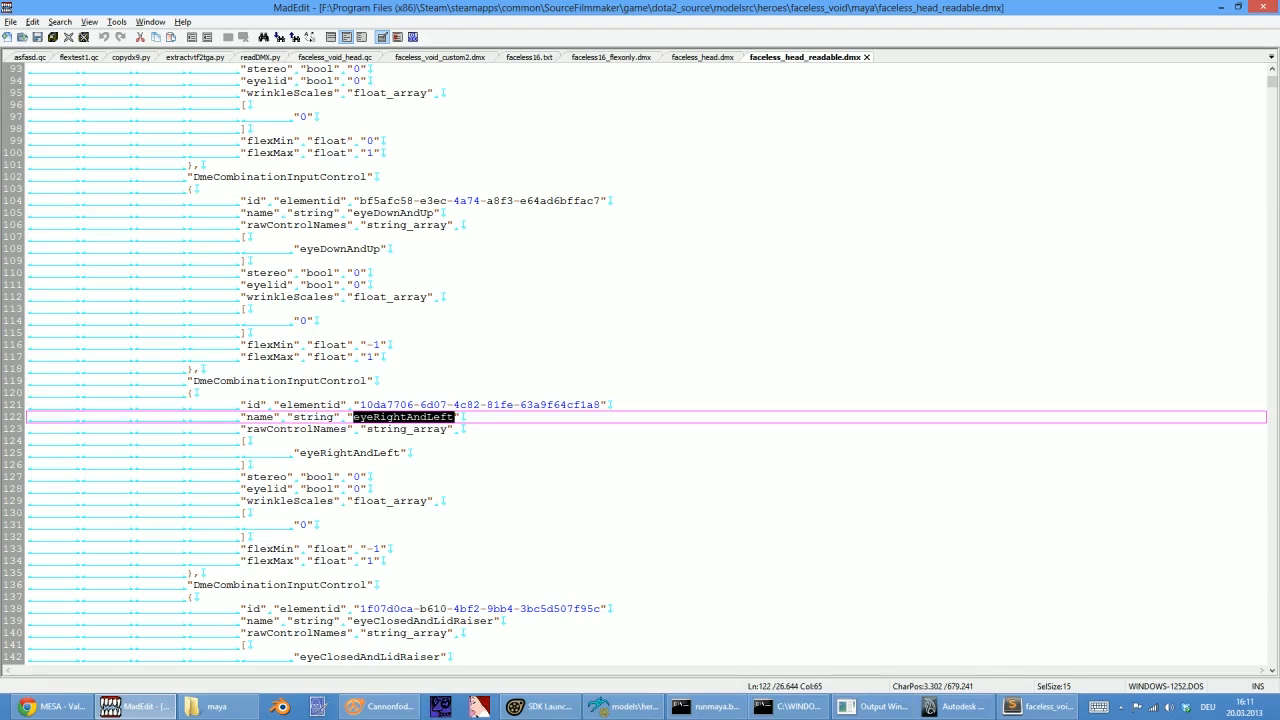
scroll(640, 363, "down", 5)
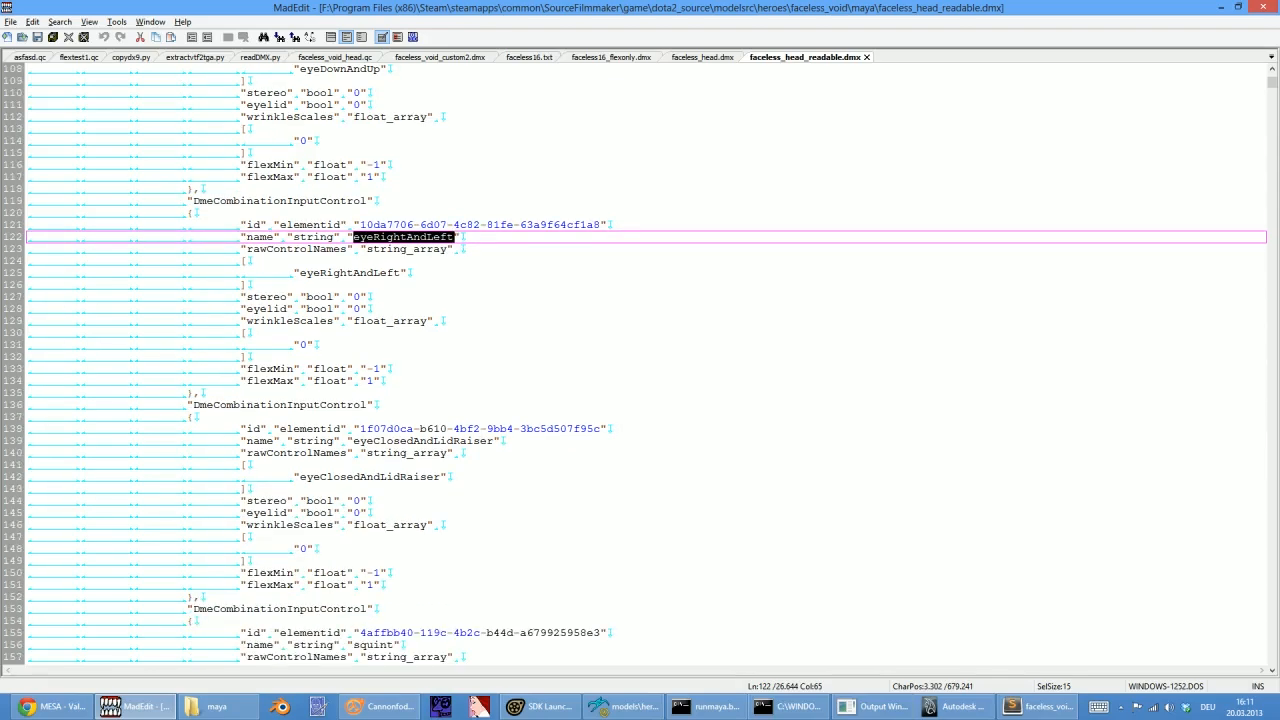
Skim the remaining input controls down through the controlValues and controlValuesLagged arrays
scroll(640, 363, "down", 7)
scroll(640, 363, "down", 20)
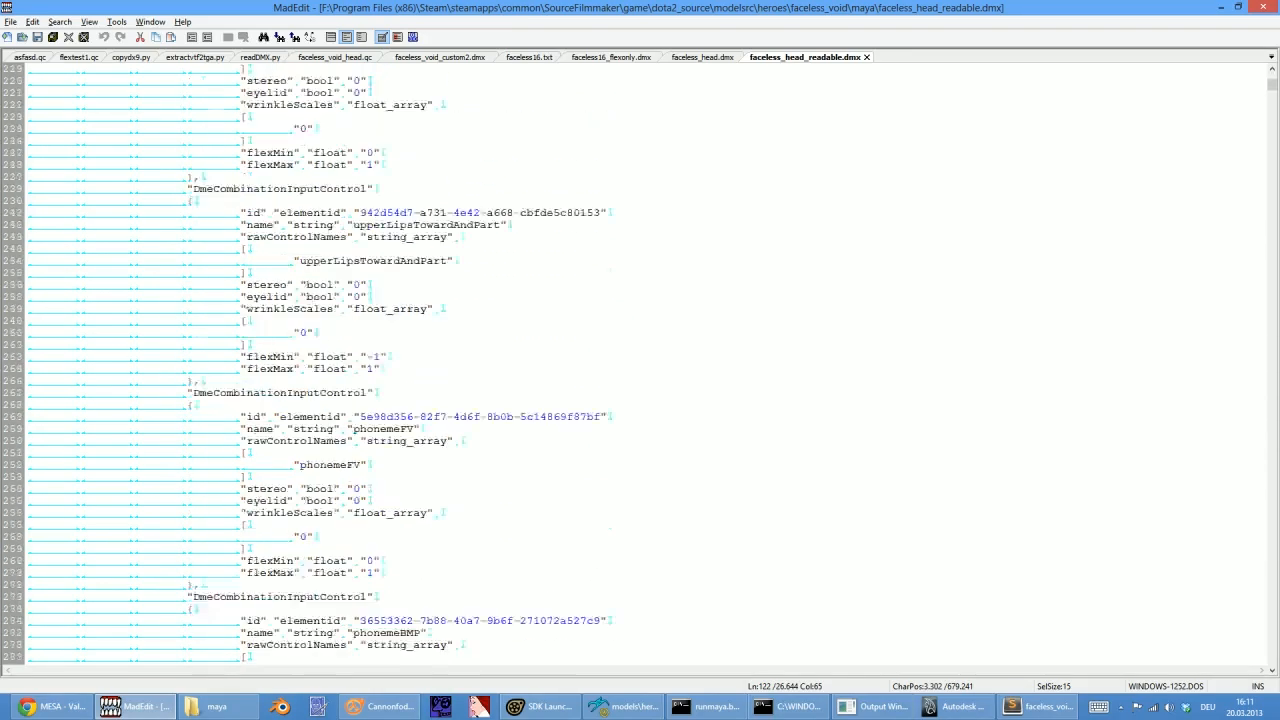
scroll(640, 363, "down", 8)
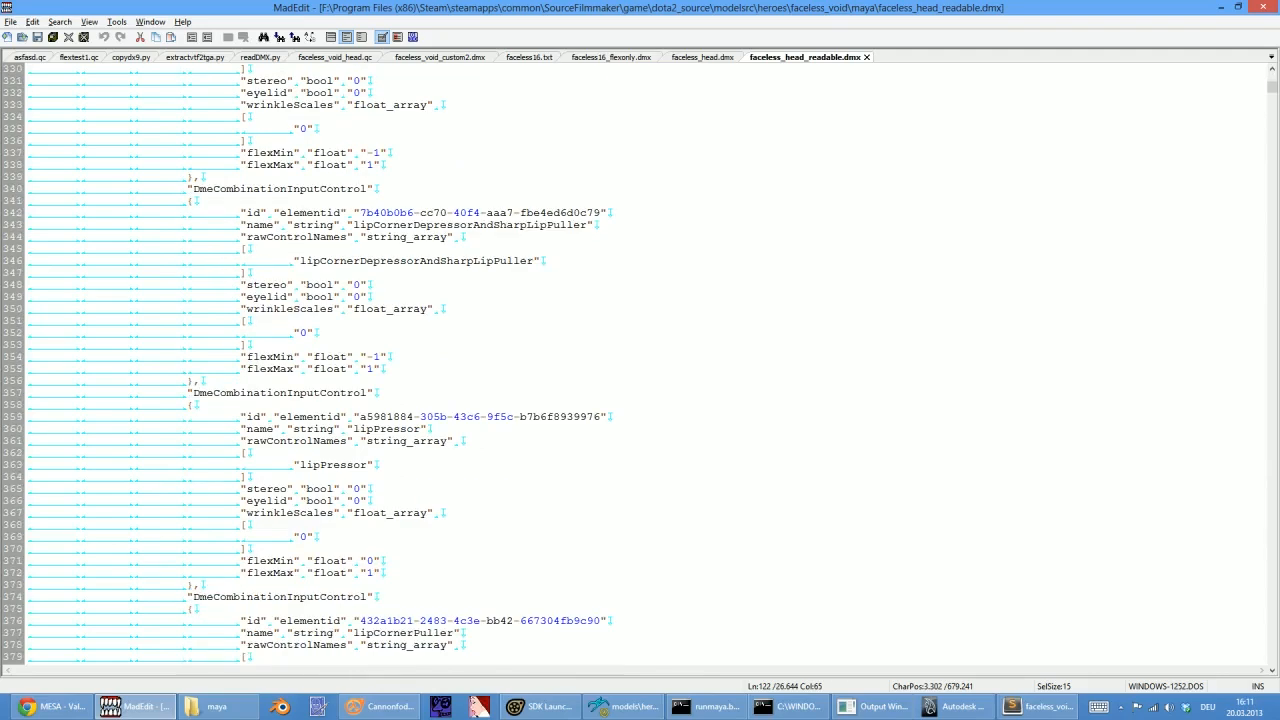
scroll(640, 363, "down", 2)
scroll(640, 363, "down", 20)
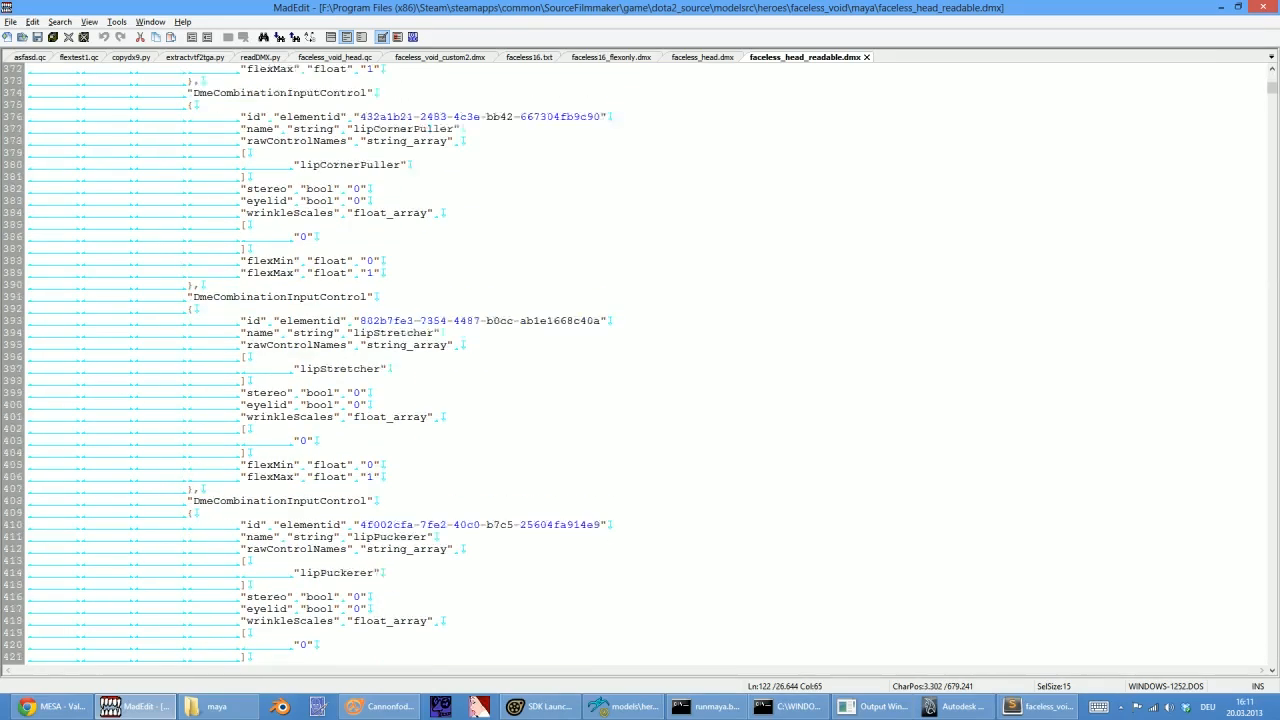
scroll(640, 363, "down", 20)
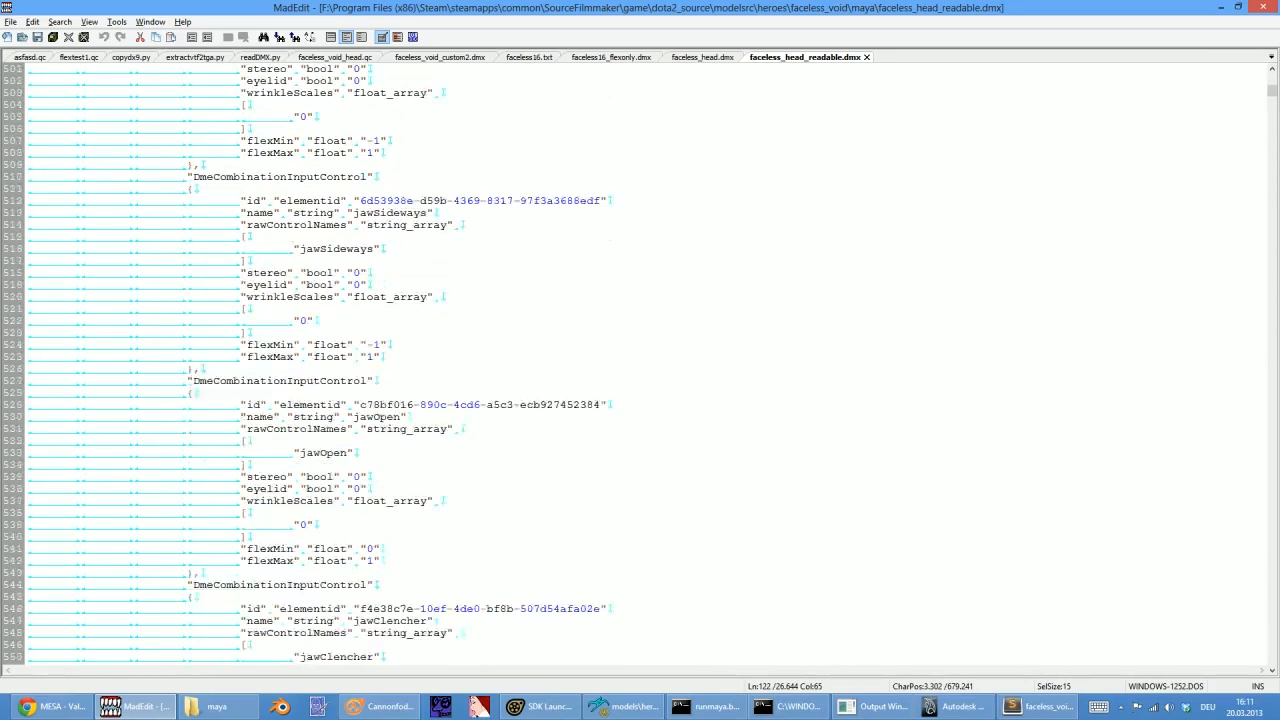
scroll(640, 363, "down", 4)
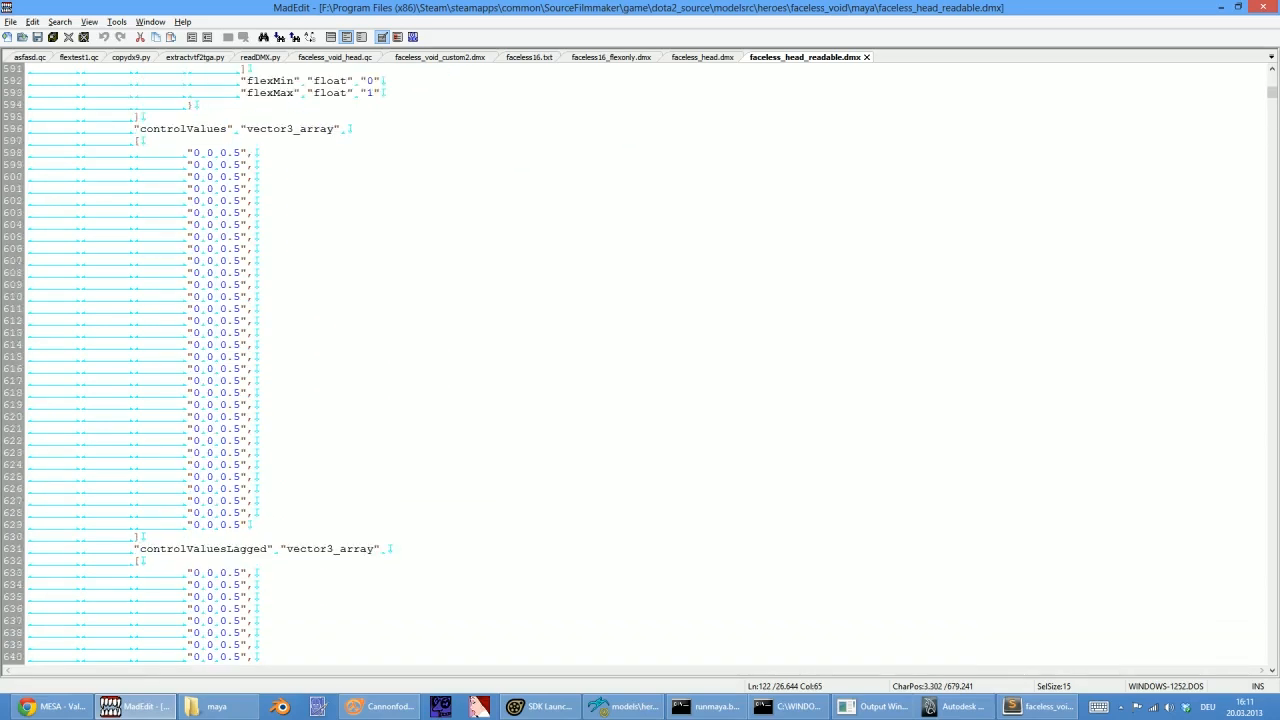
scroll(640, 363, "down", 2)
scroll(640, 363, "down", 17)
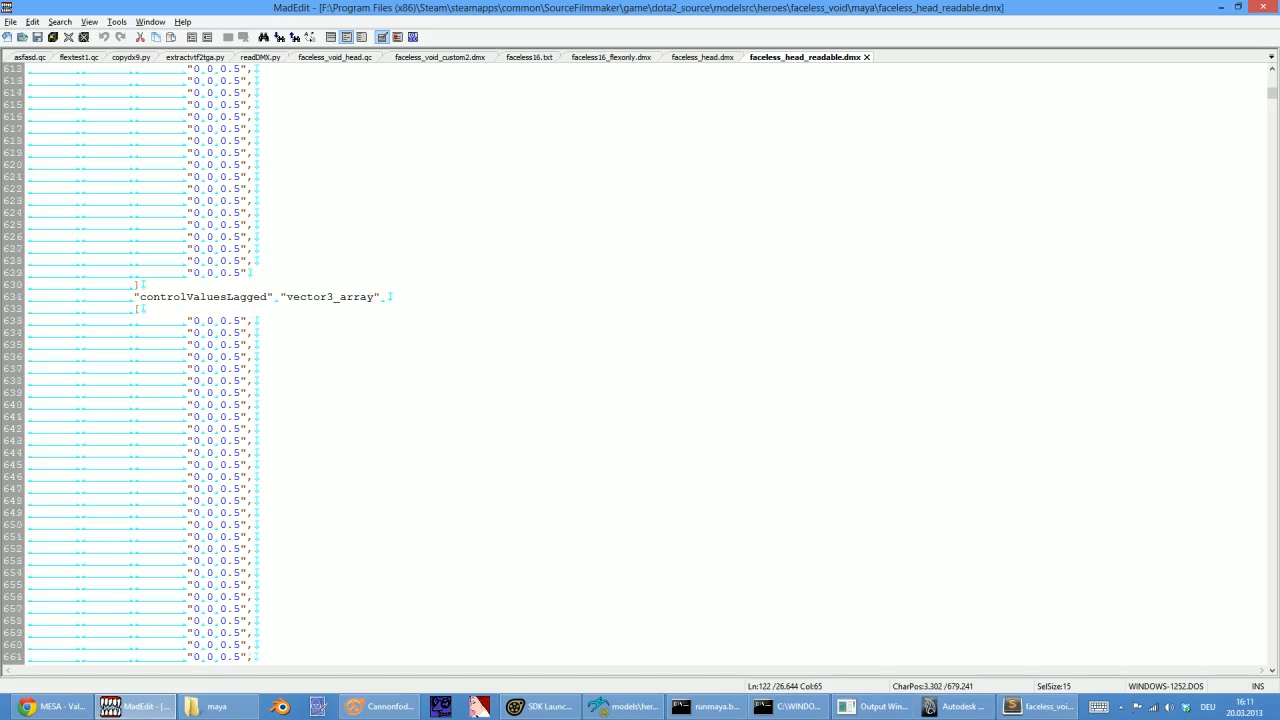
Examine the targets array, its DmeFlexRules element and the DmeFlexRulePassThrough entries in deltaStates
scroll(640, 363, "down", 2)
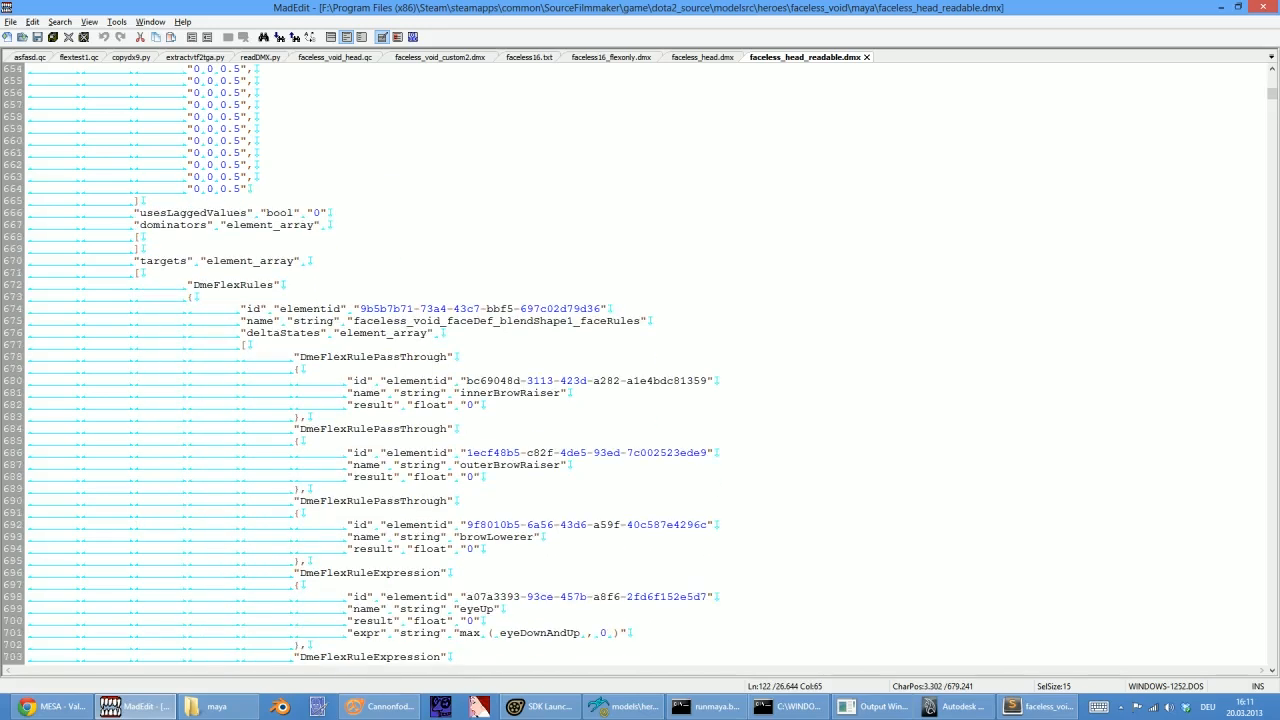
scroll(640, 363, "down", 2)
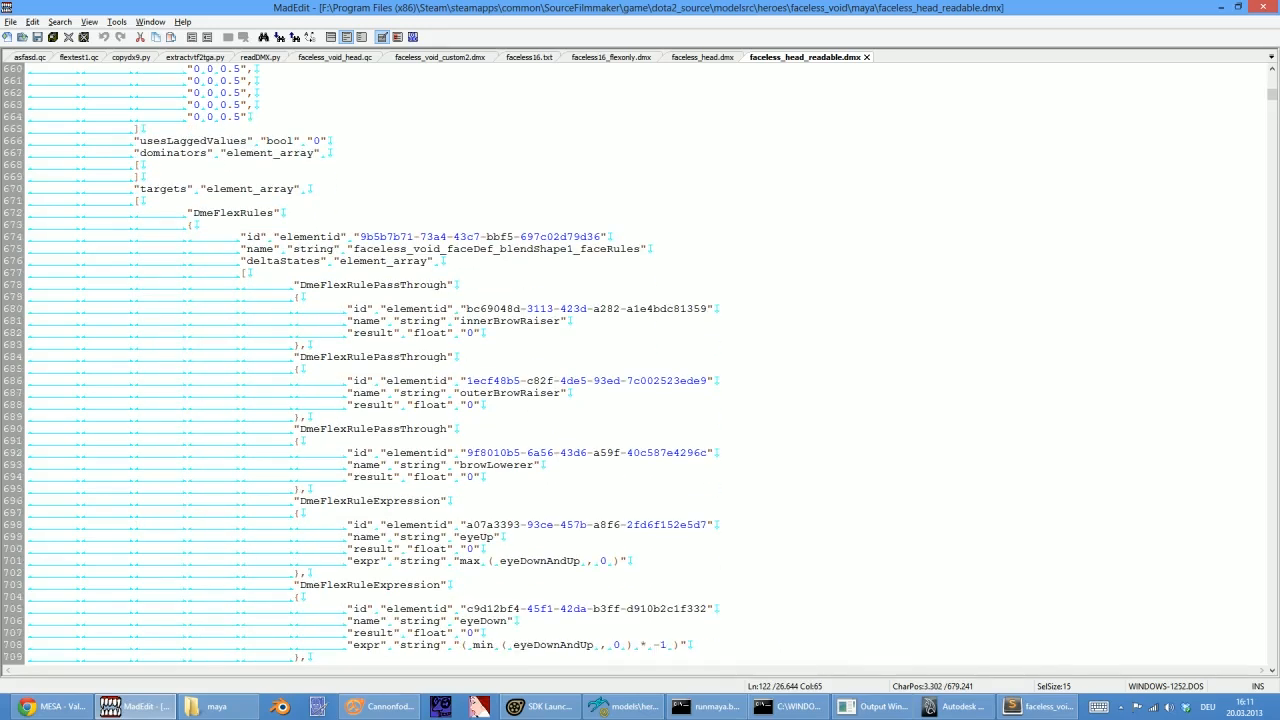
left_click_drag(206, 188, 296, 188)
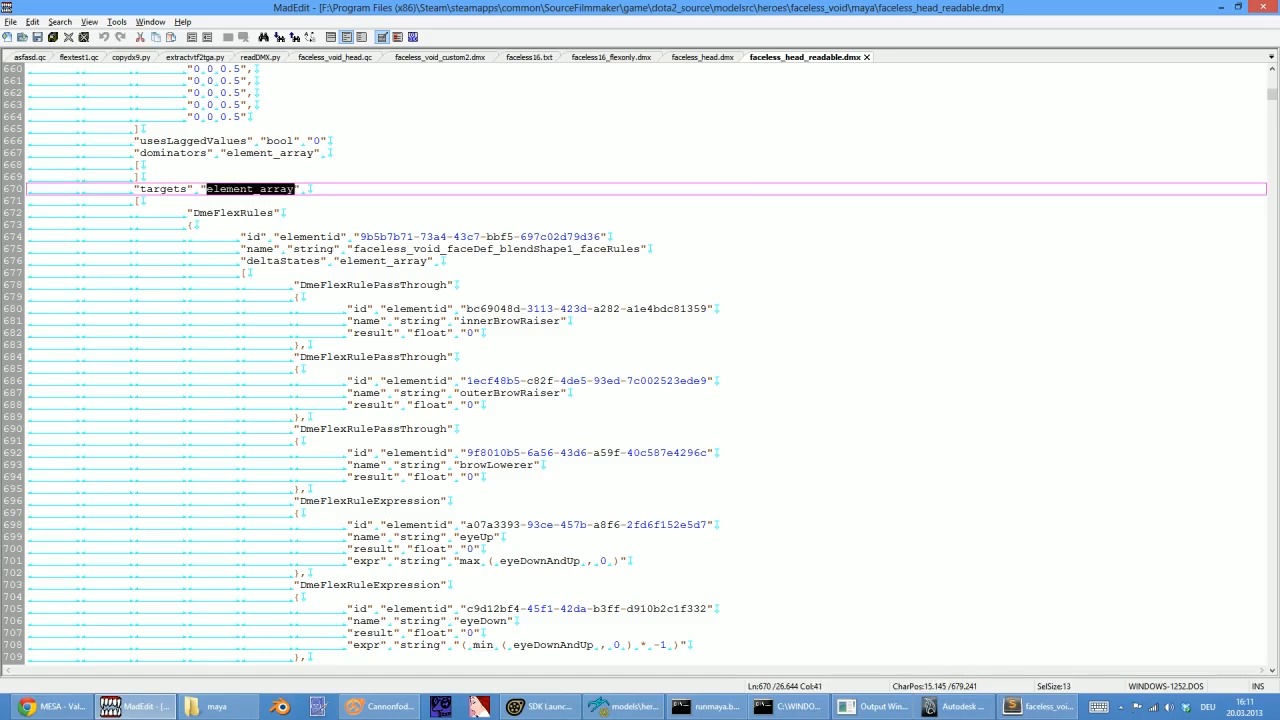
left_click(193, 212)
double_click(180, 188)
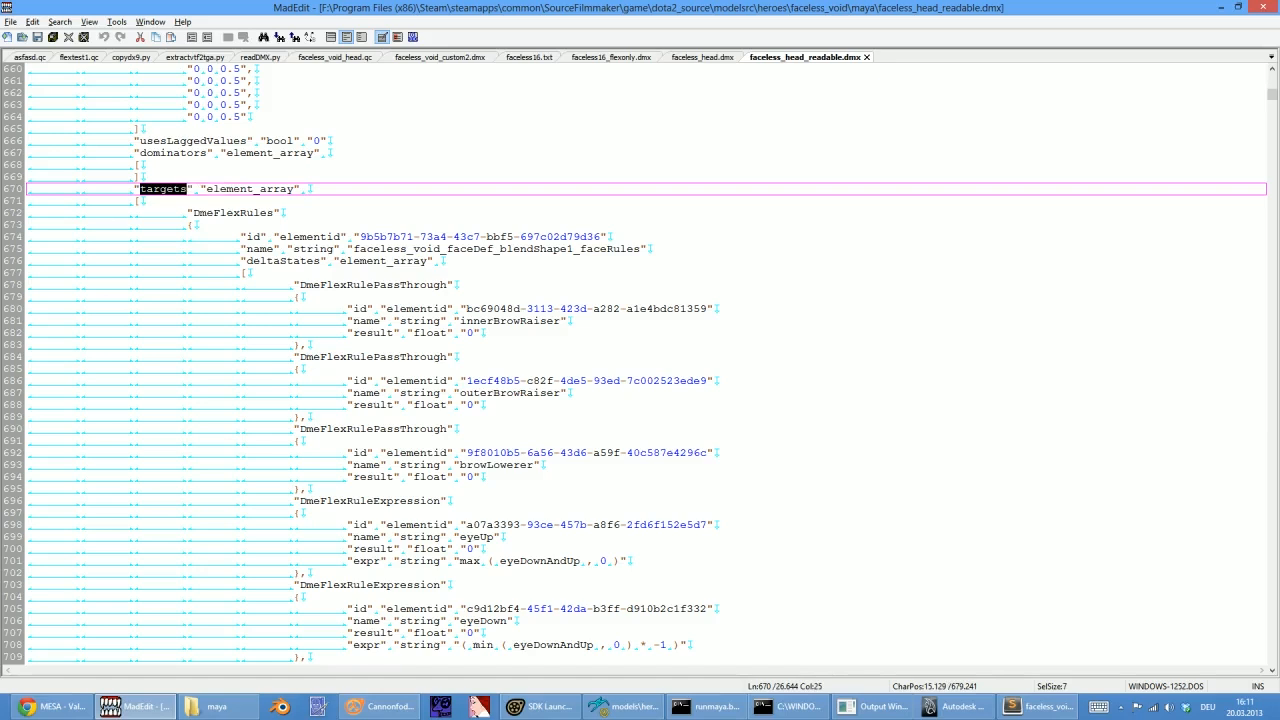
left_click_drag(300, 284, 442, 284)
left_click(442, 284)
scroll(240, 249, "down", 3)
left_click(240, 249)
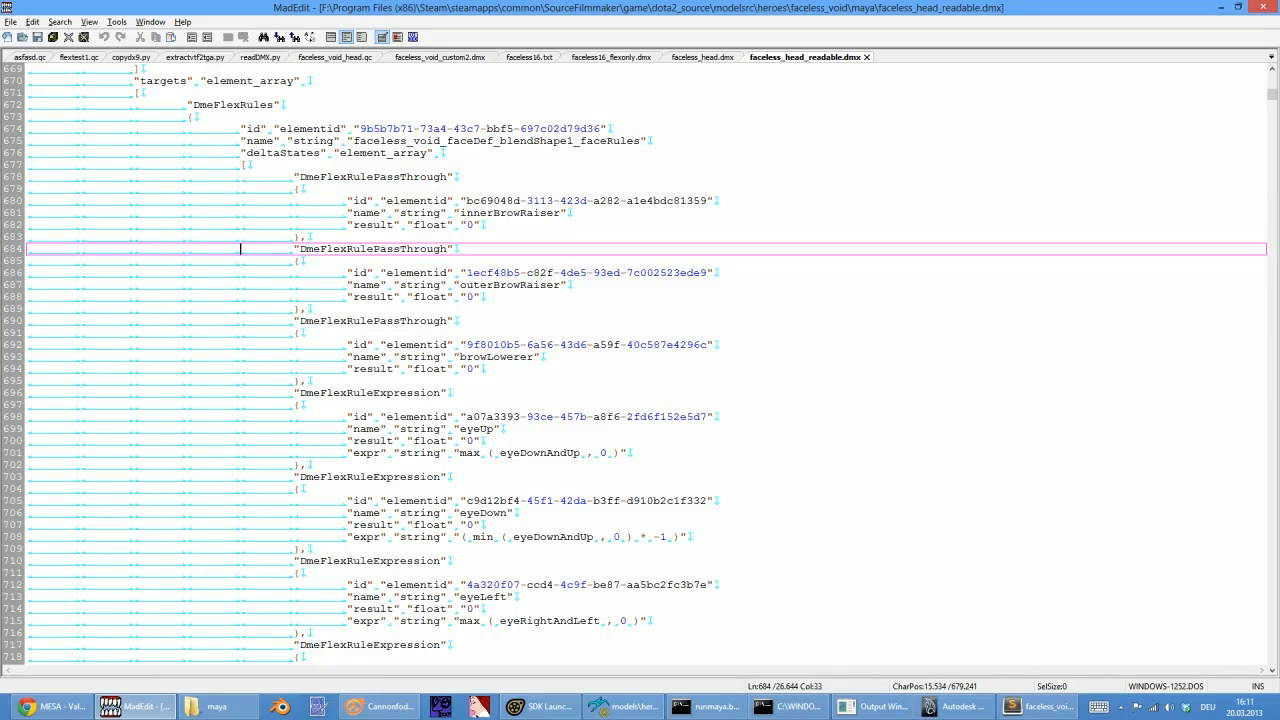
Compare the pass-through rules with the DmeFlexRuleExpression entries for the eye flexes and their expr strings
scroll(240, 249, "down", 4)
scroll(240, 249, "up", 5)
scroll(240, 249, "down", 6)
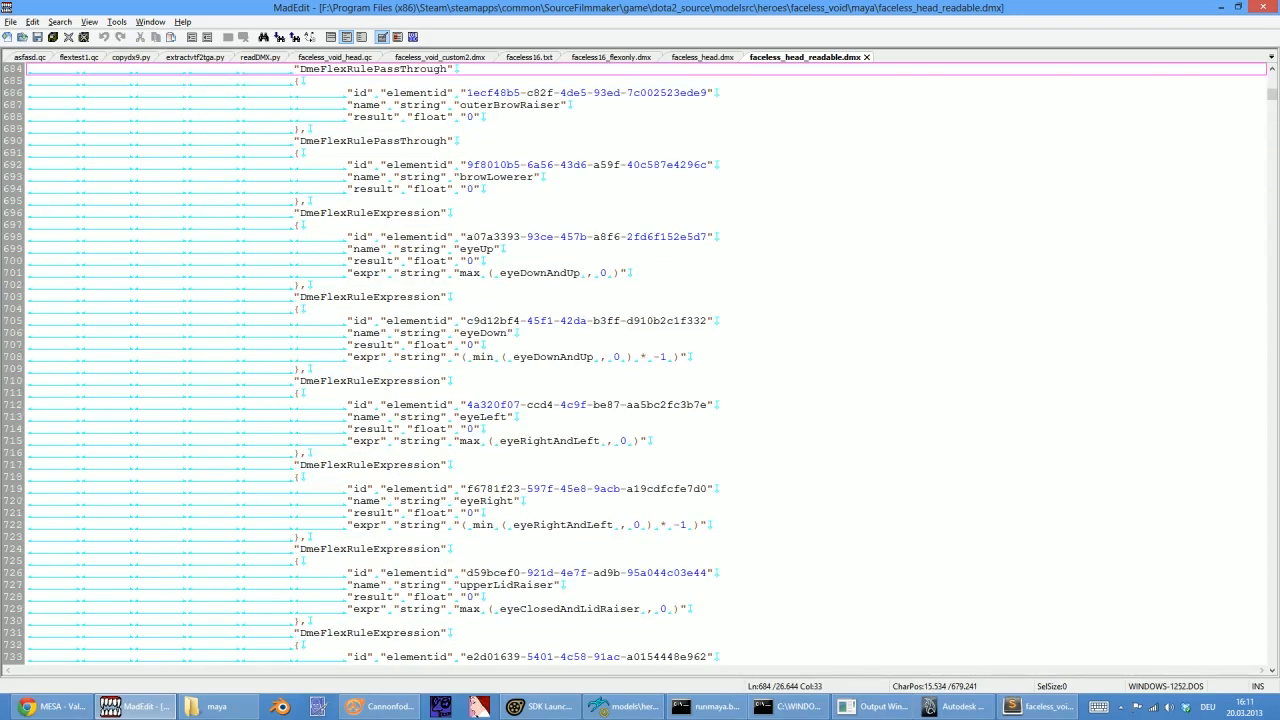
scroll(240, 260, "up", 6)
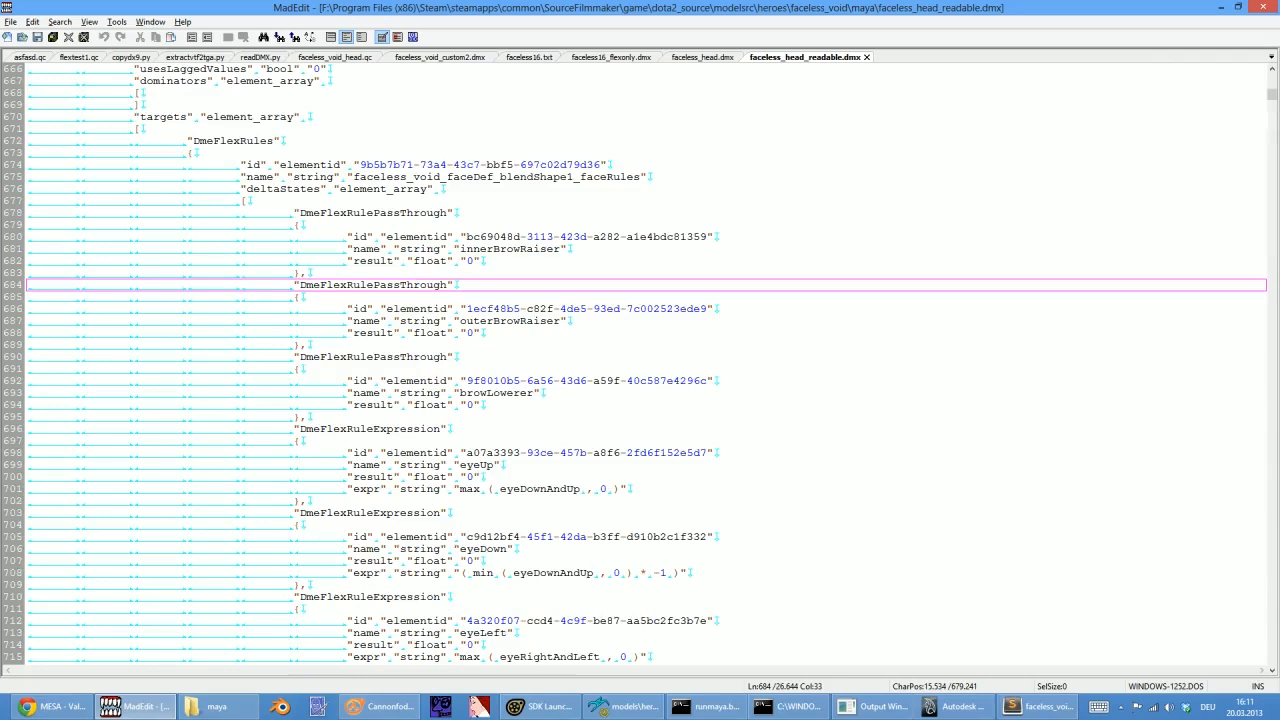
scroll(636, 363, "down", 4)
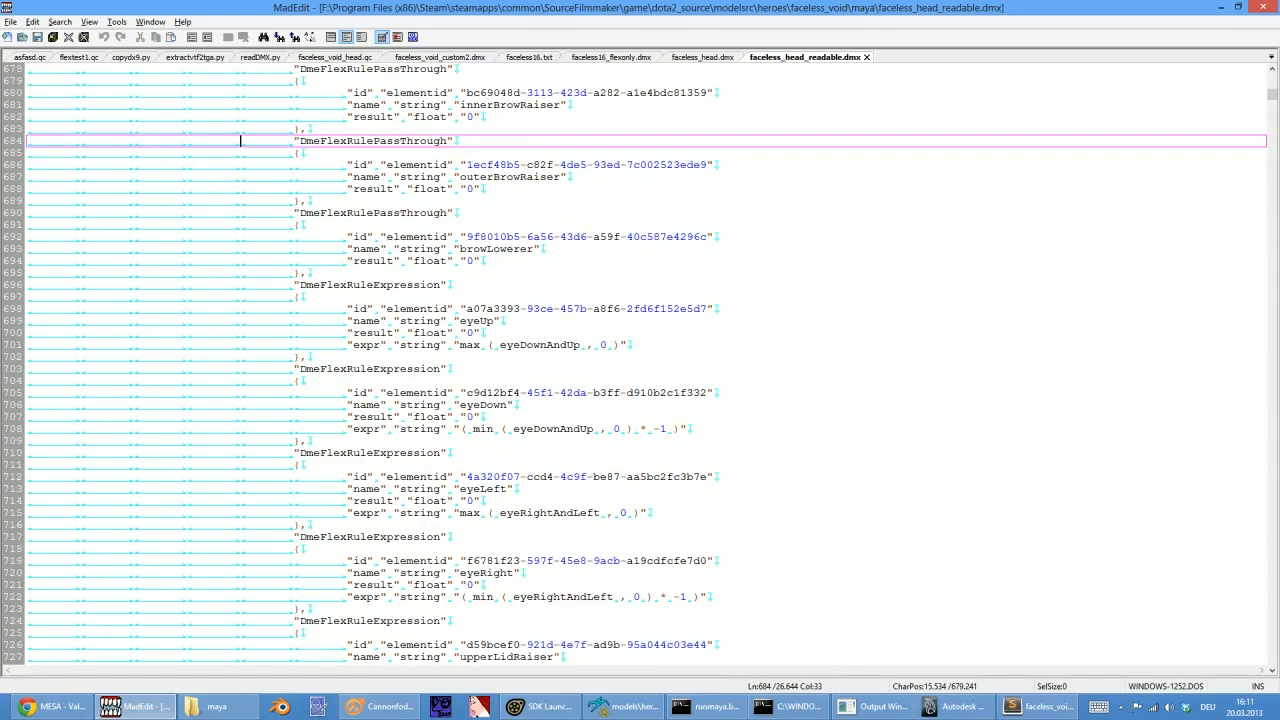
Examine the eyeDownAndUp control in the eyeUp expression and the pass-through rules listed under the deltaStates array
left_click_drag(506, 345, 580, 345)
left_click(574, 345)
scroll(639, 363, "up", 5)
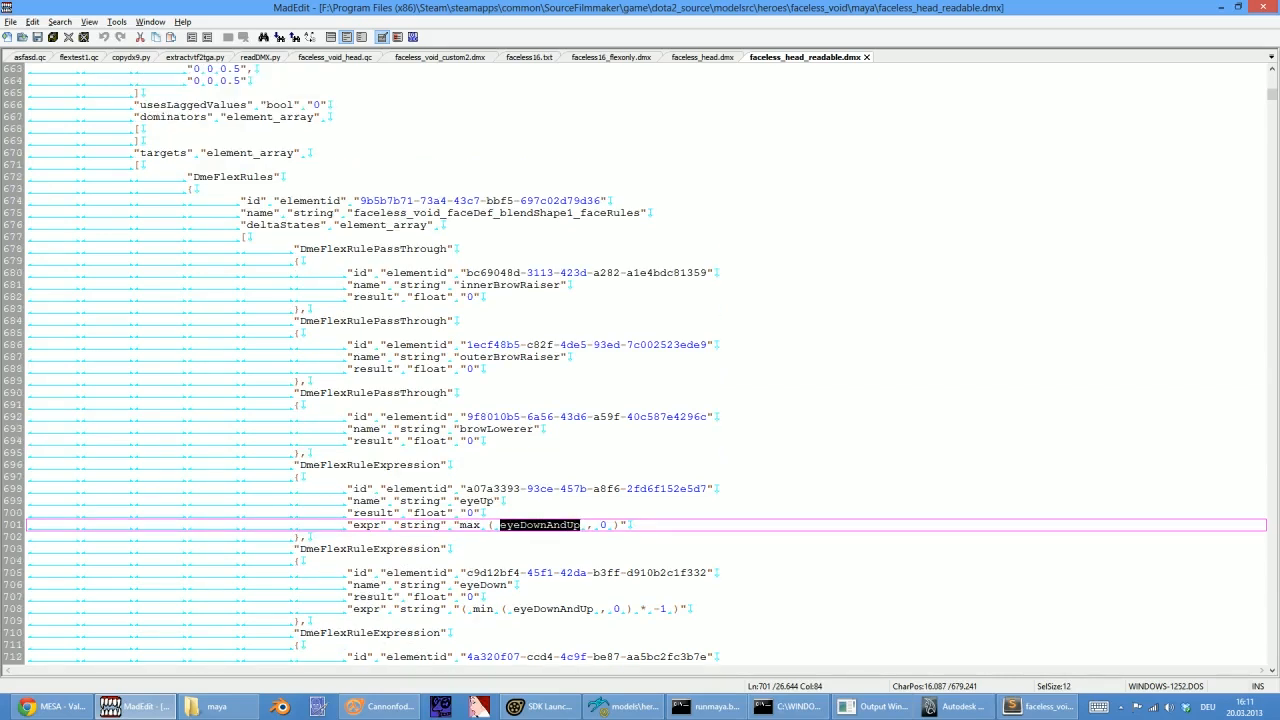
left_click_drag(303, 248, 448, 248)
left_click_drag(347, 225, 408, 225)
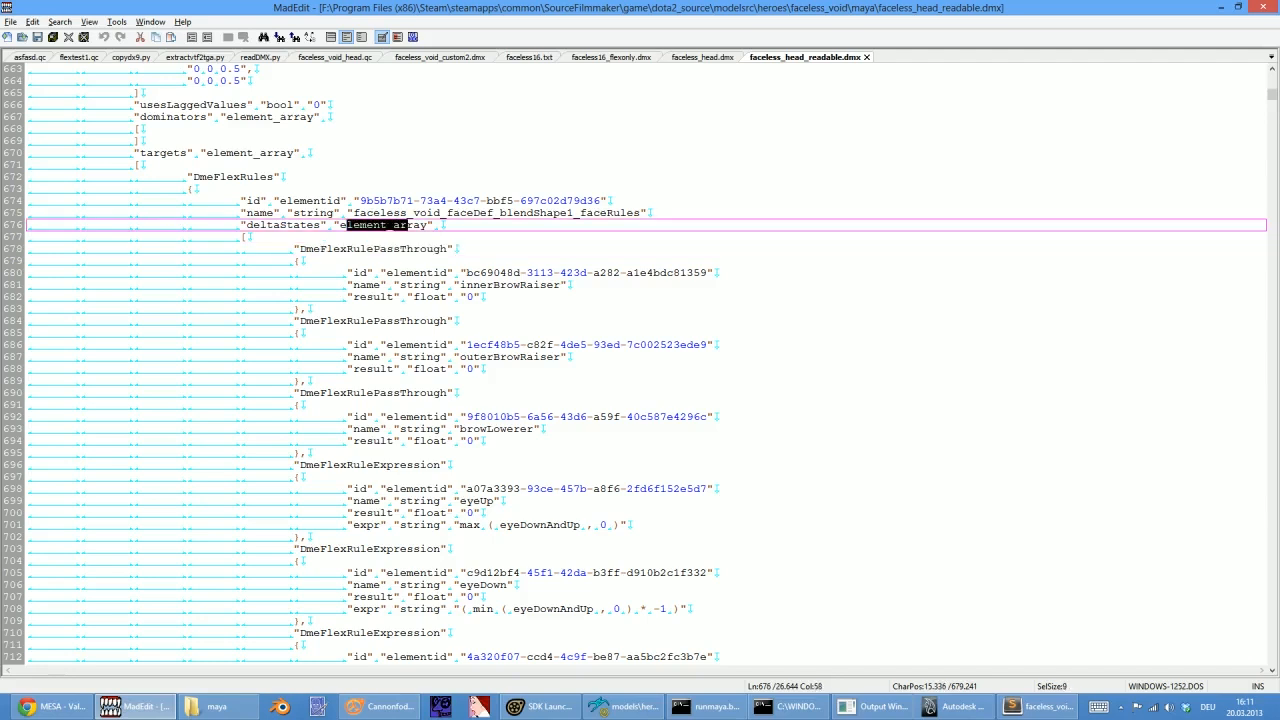
scroll(640, 363, "down", 3)
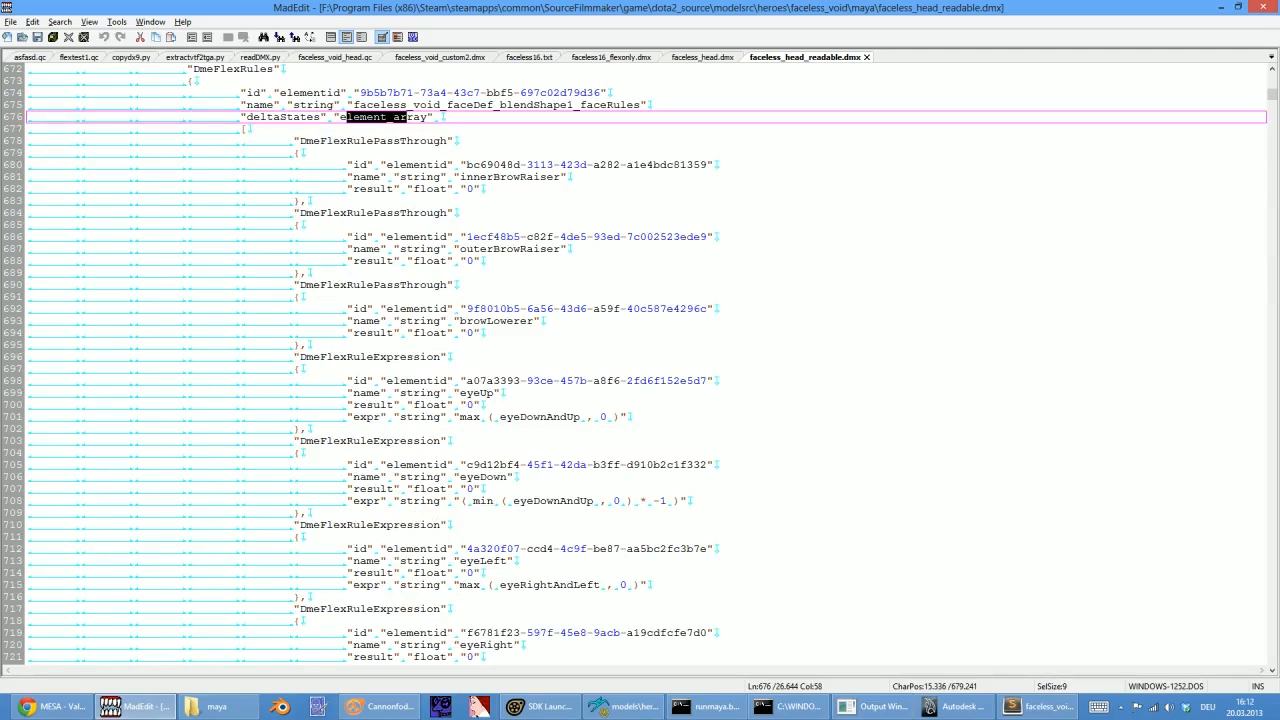
scroll(640, 363, "down", 5)
scroll(640, 363, "down", 1)
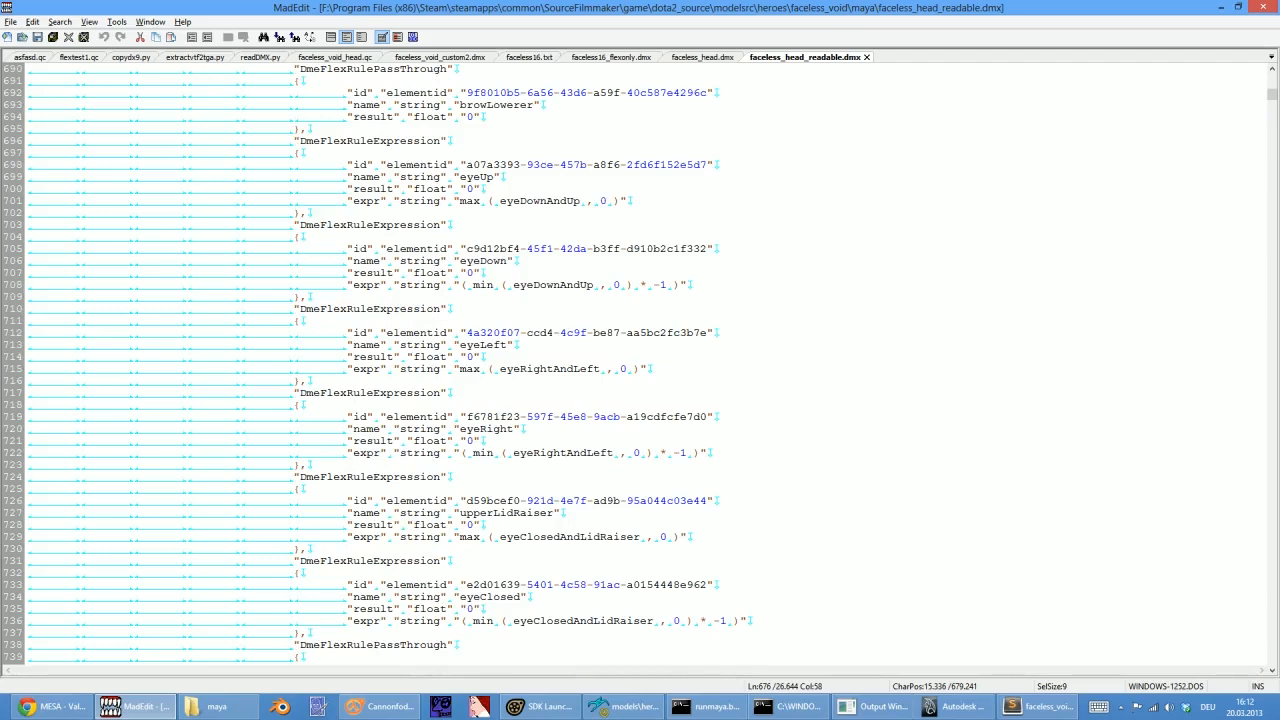
Examine the eyeDown rule's expr string, including its min function, eyeDownAndUp input and multiplication by -1
left_click_drag(460, 285, 676, 285)
left_click(474, 272)
double_click(481, 261)
left_click(481, 285)
left_click_drag(460, 285, 688, 285)
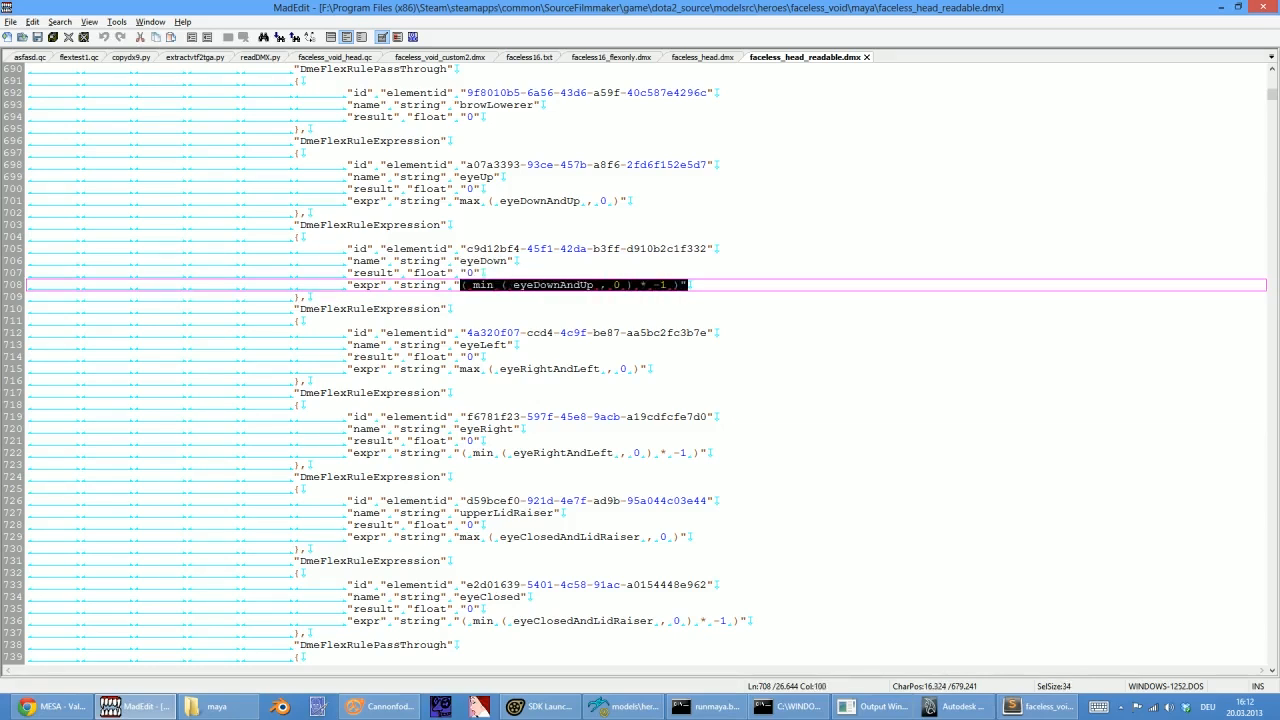
left_click(688, 285)
left_click_drag(612, 285, 627, 285)
left_click(594, 285)
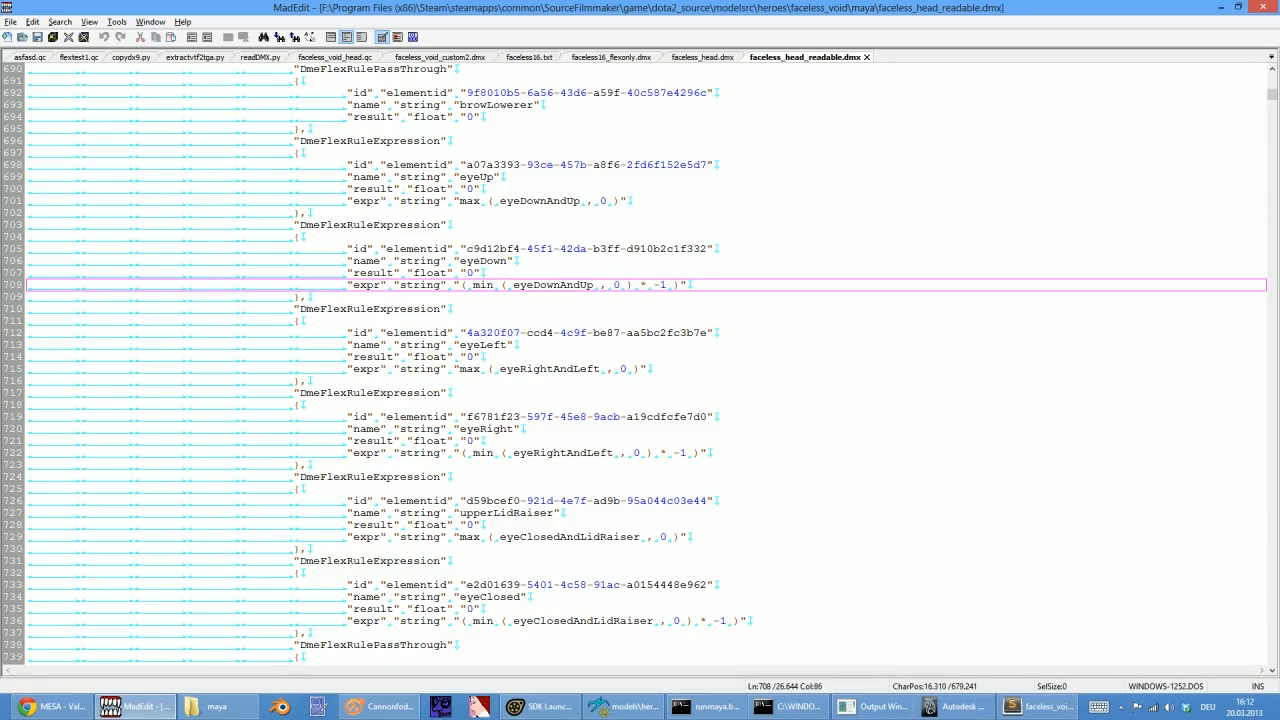
scroll(640, 360, "down", 2)
left_click_drag(647, 213, 688, 213)
left_click(307, 225)
scroll(307, 225, "up", 2)
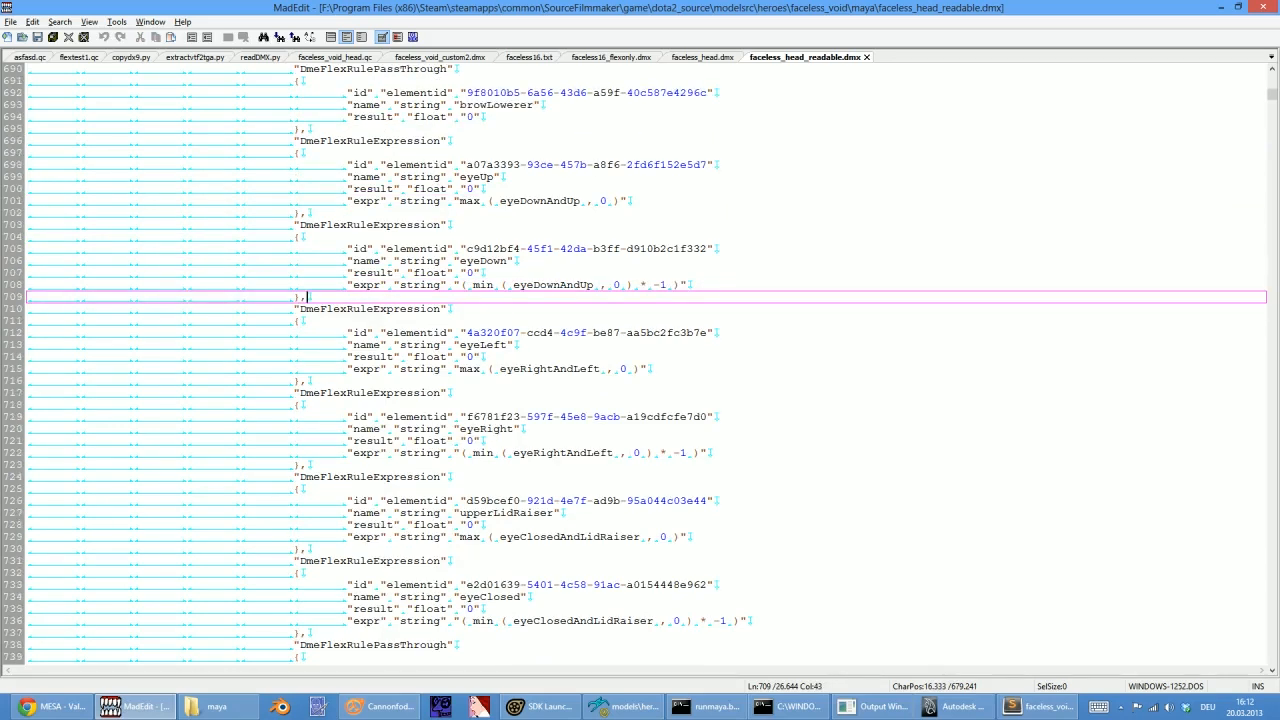
Compare the eyeDown rule's name and min expression with the eyeUp rule's max expression on eyeDownAndUp
double_click(484, 261)
left_click(484, 261)
left_click_drag(512, 285, 620, 285)
left_click(618, 285)
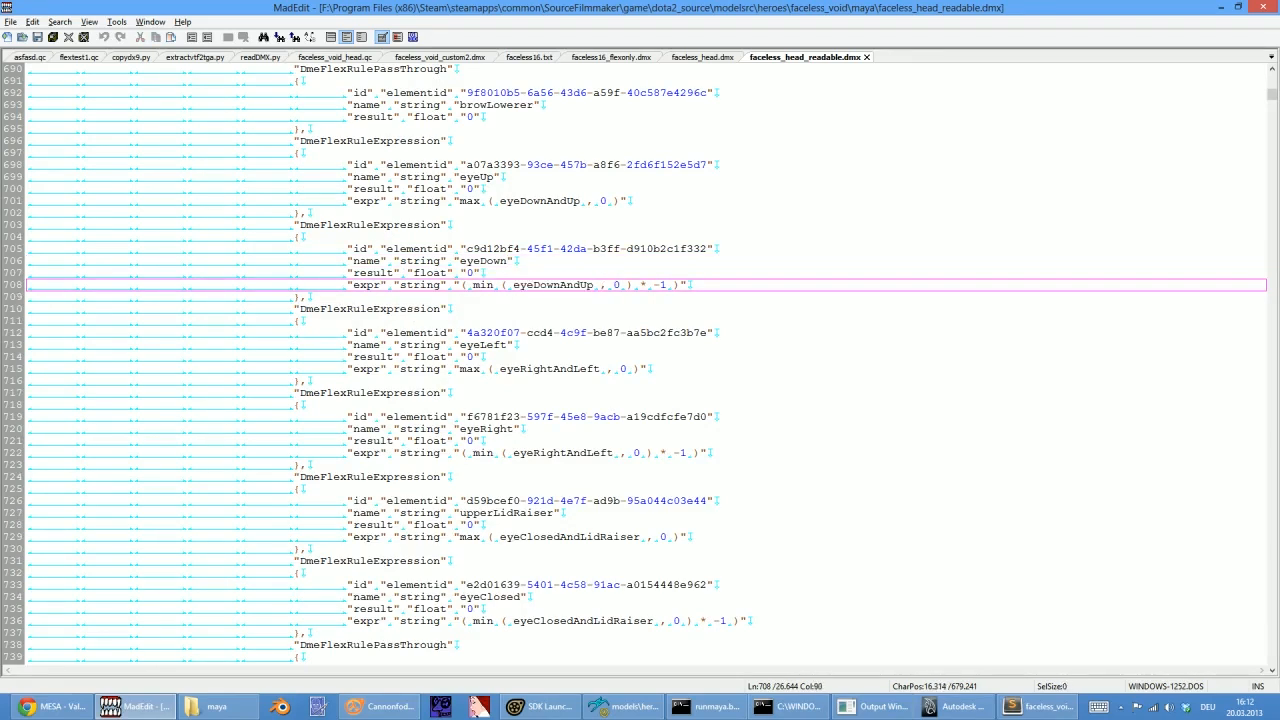
left_click_drag(527, 285, 307, 297)
left_click_drag(480, 177, 496, 189)
left_click_drag(513, 201, 520, 213)
left_click_drag(540, 285, 300, 273)
left_click(574, 285)
left_click_drag(640, 285, 667, 285)
left_click(567, 285)
scroll(567, 285, "down", 2)
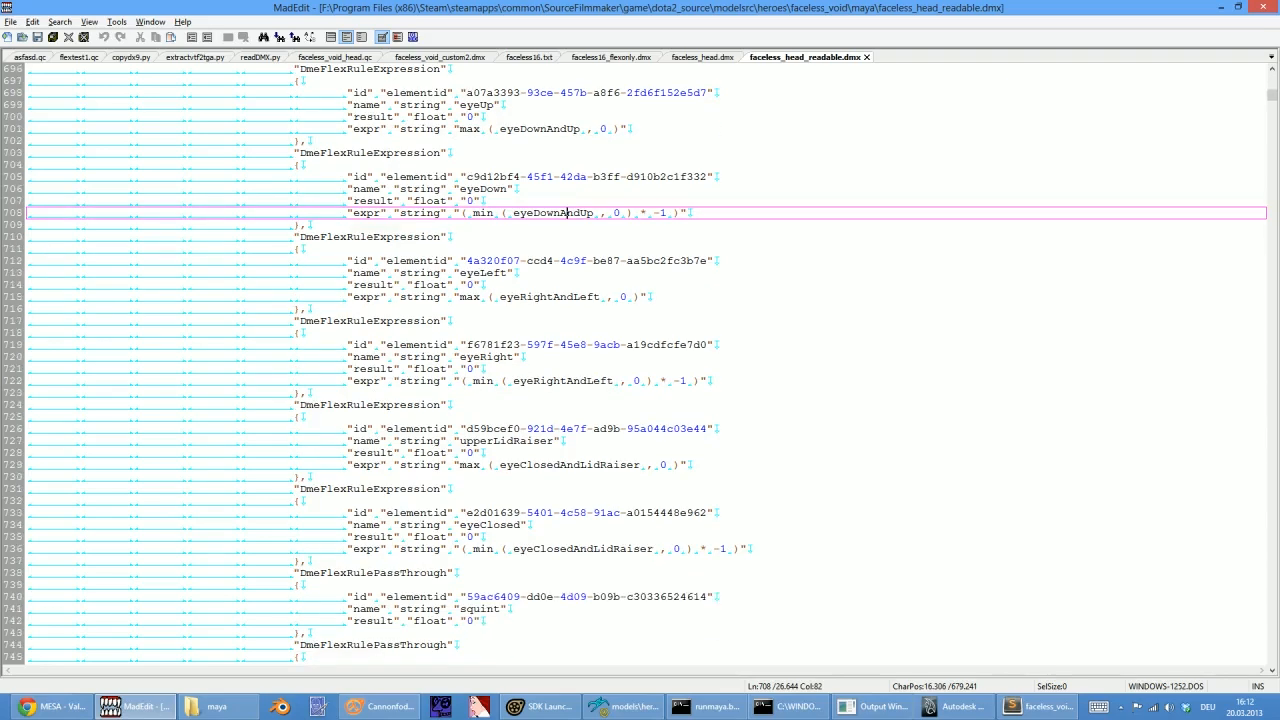
Skim the remaining flex rules through the lip and jaw expressions and return to the start of the deltaStates array
scroll(567, 285, "down", 17)
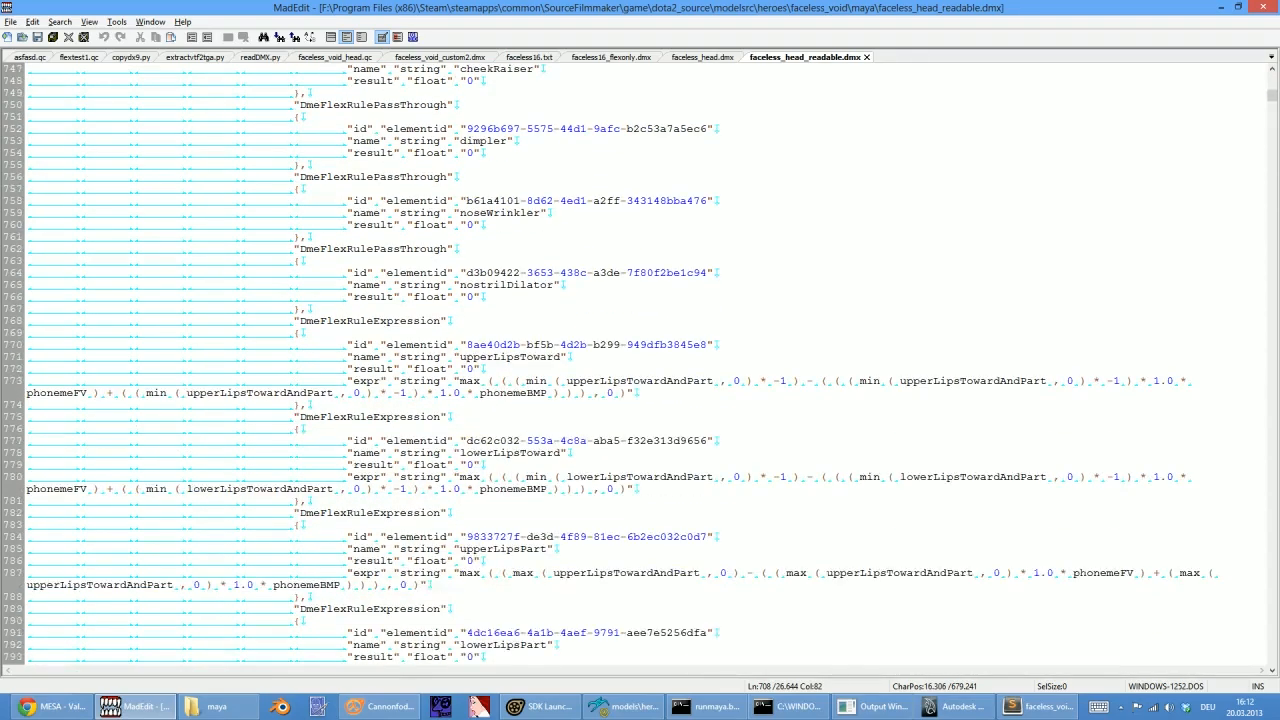
scroll(567, 285, "down", 15)
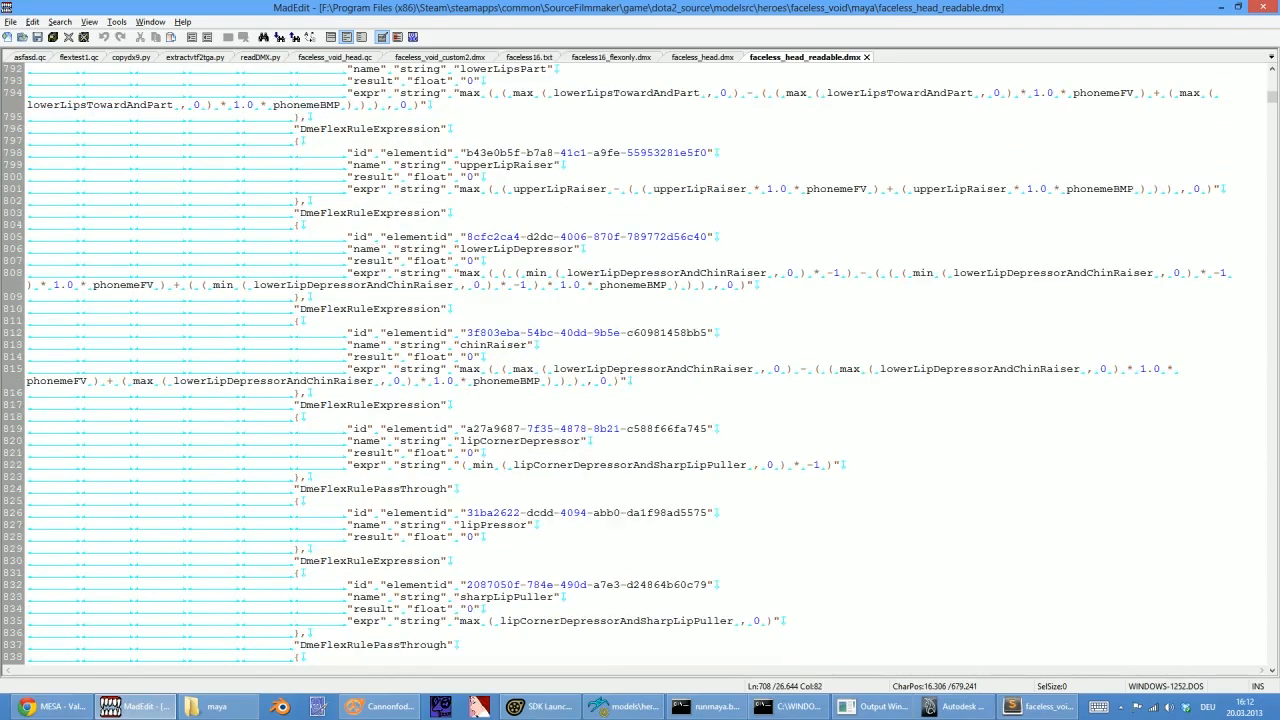
scroll(567, 285, "down", 20)
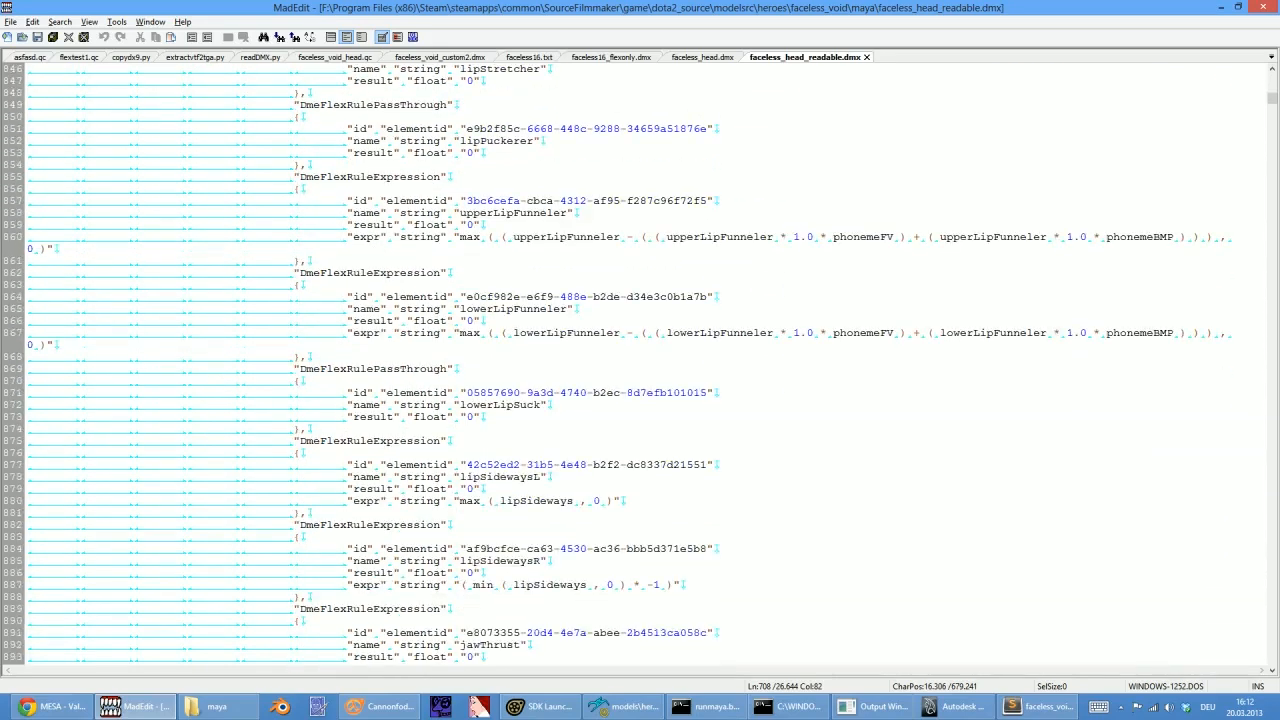
scroll(567, 285, "down", 5)
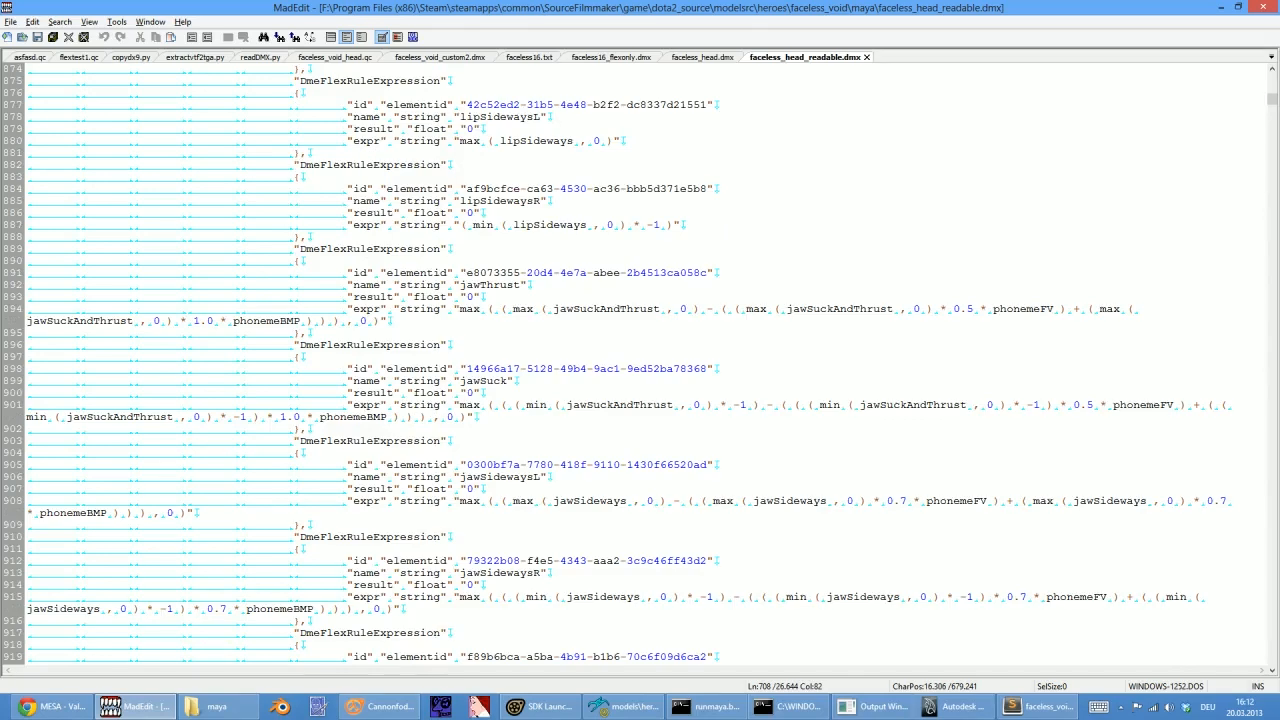
scroll(640, 363, "up", 20)
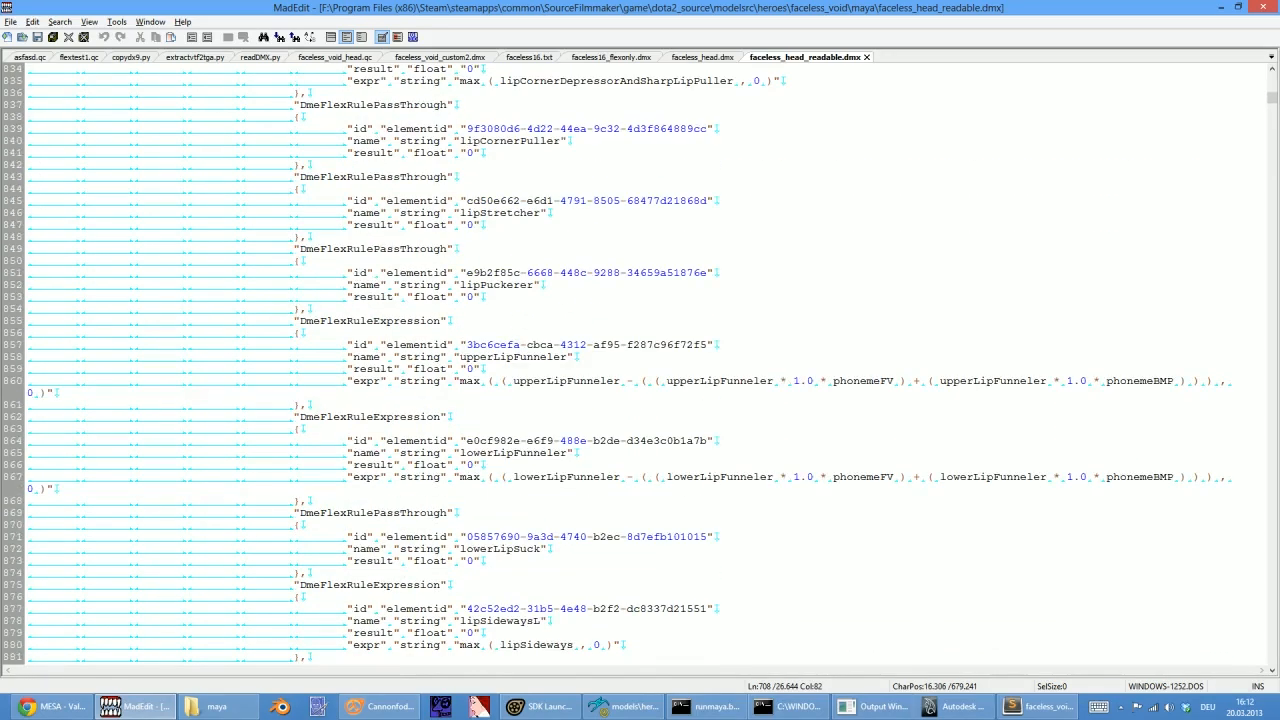
scroll(640, 363, "up", 3)
left_click_drag(308, 296, 308, 452)
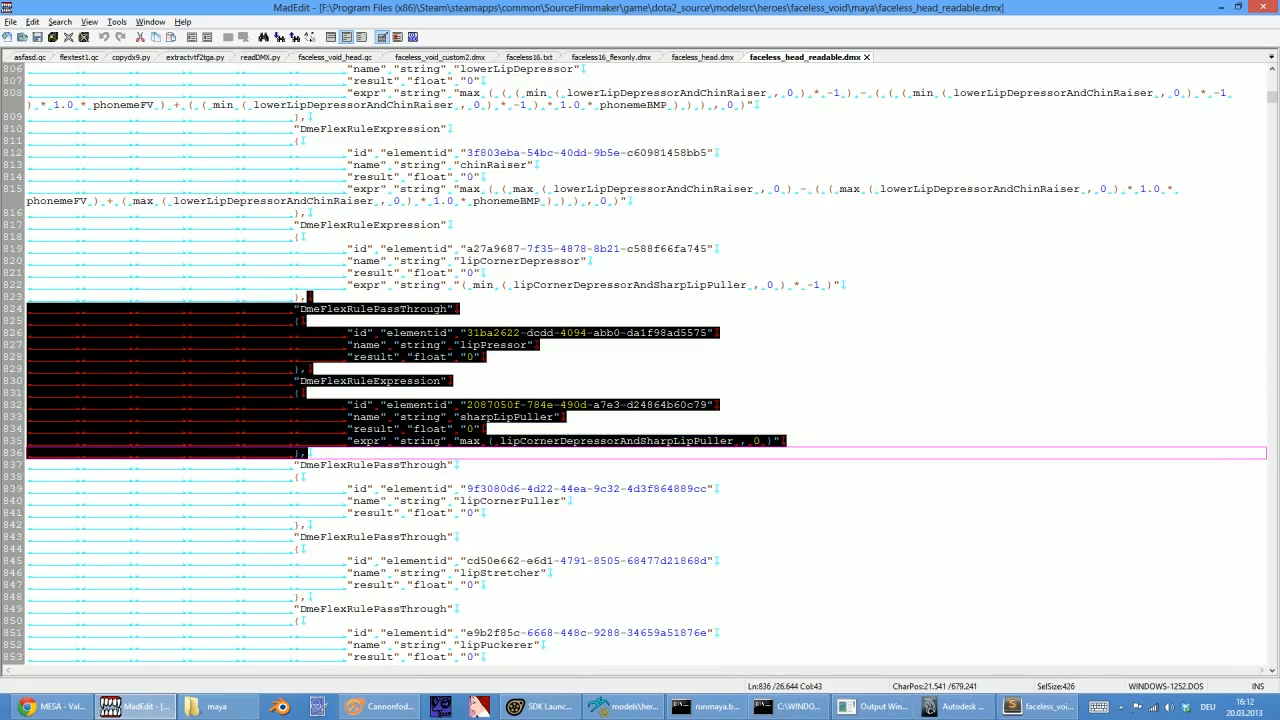
left_click(308, 452)
scroll(640, 363, "up", 14)
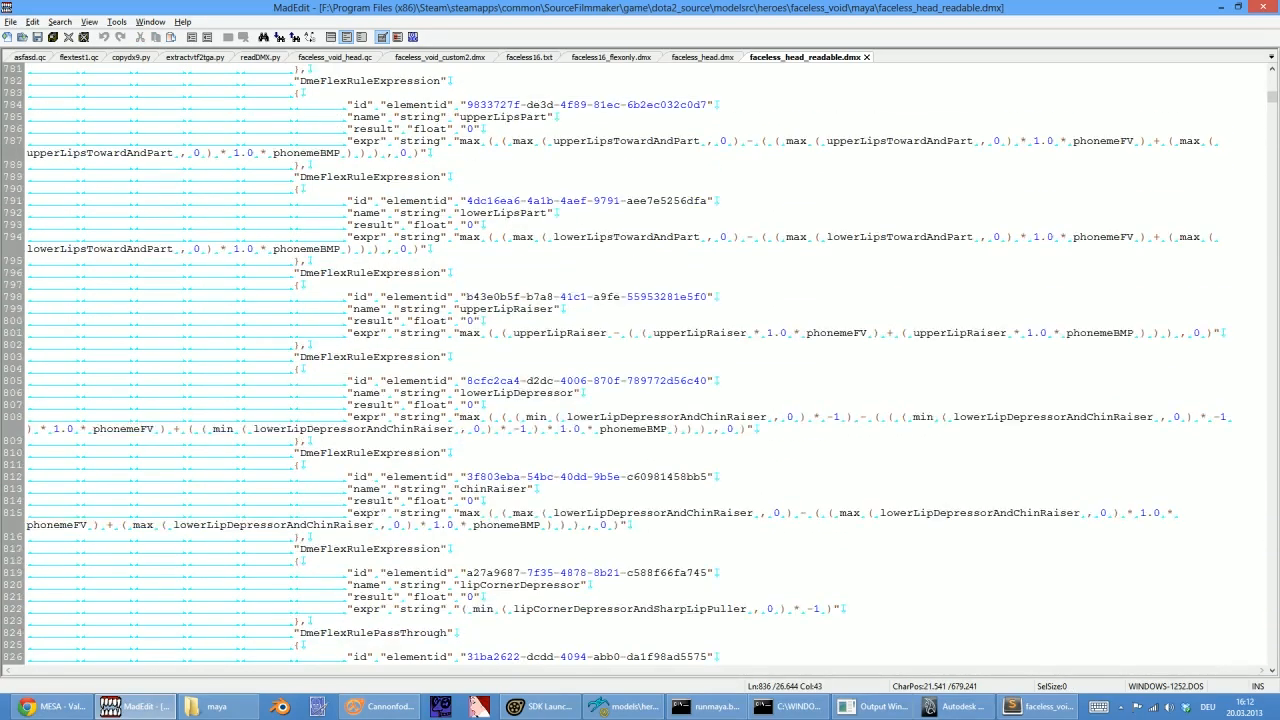
scroll(640, 363, "up", 18)
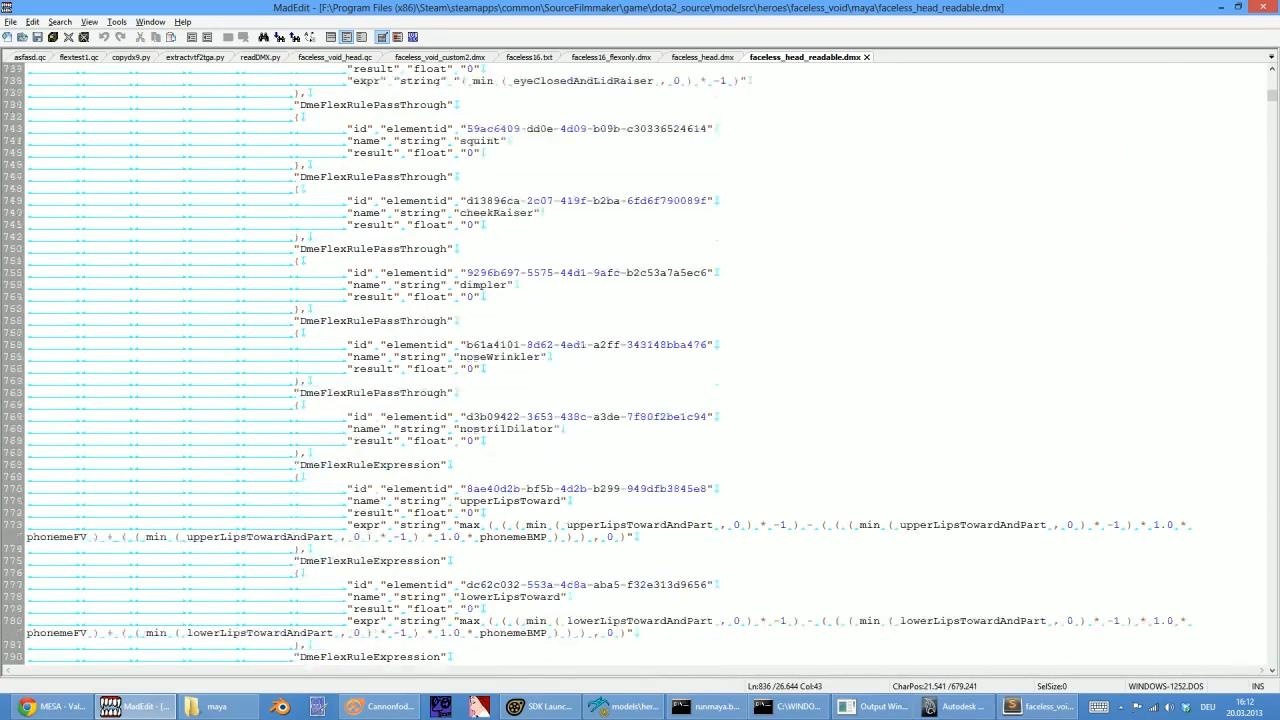
scroll(640, 363, "up", 17)
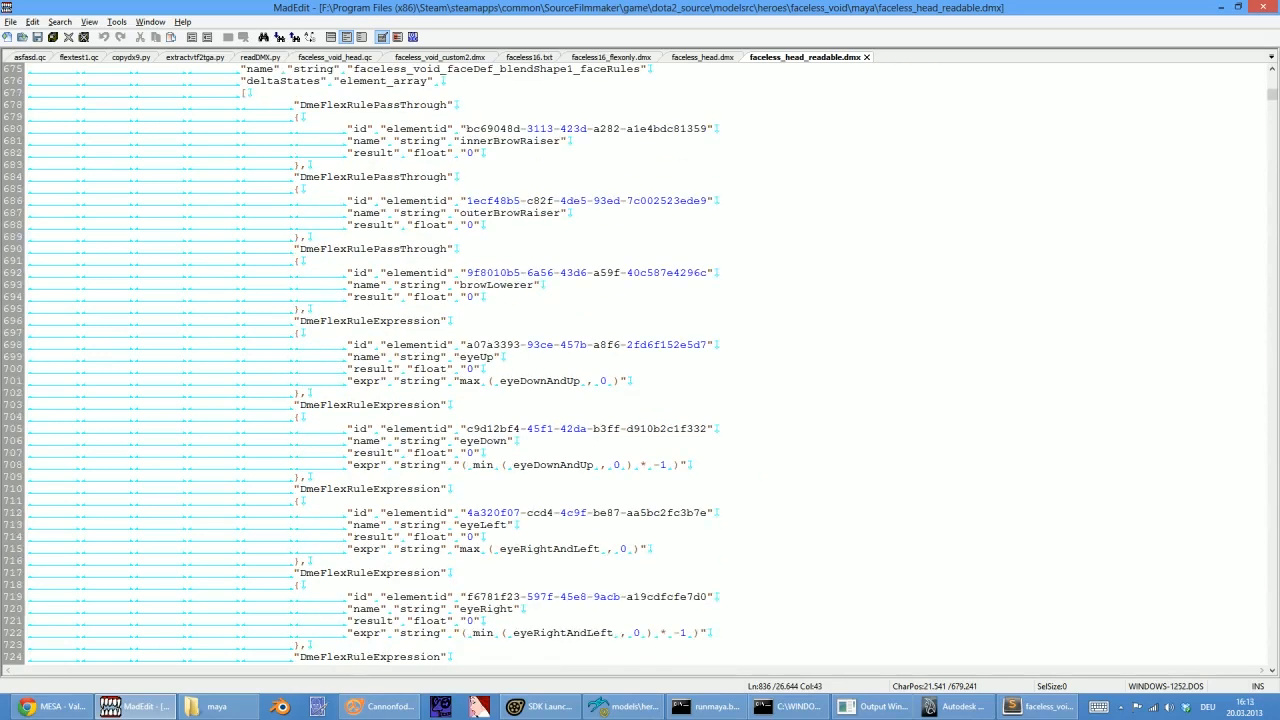
Switch to Blender, dismiss the splash screen and look at the available import formats
scroll(640, 363, "up", 2)
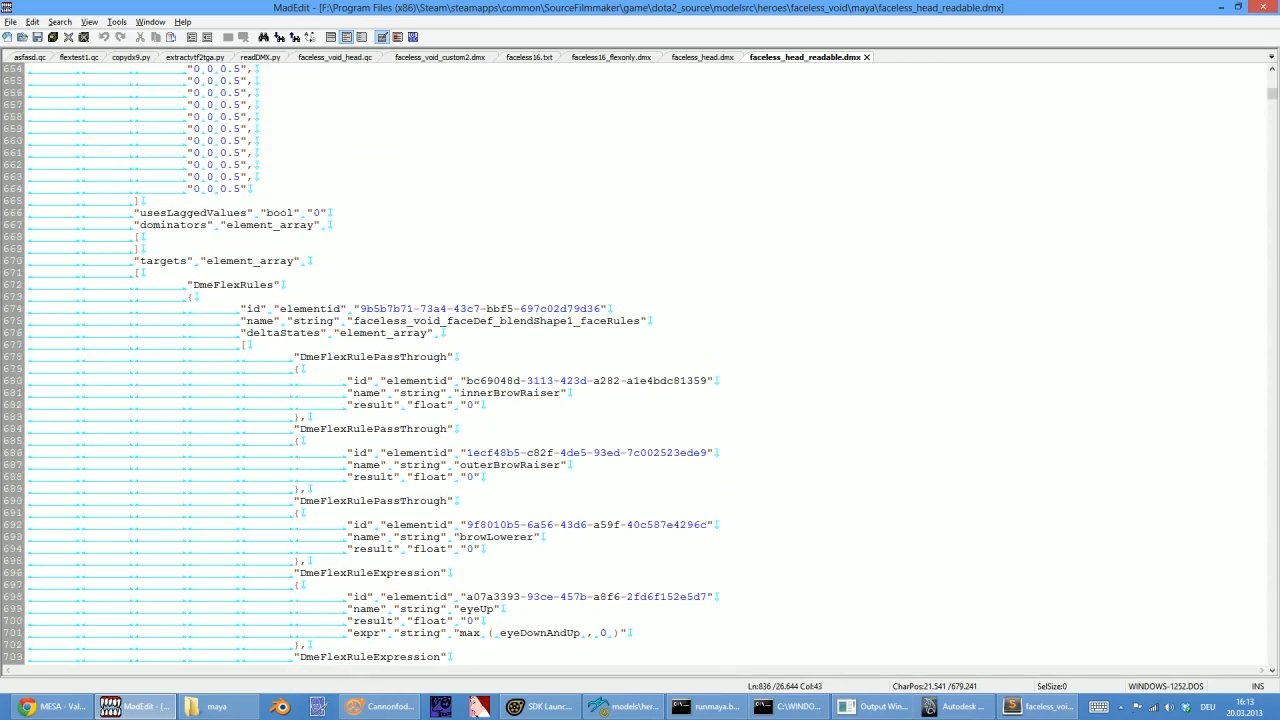
left_click(281, 706)
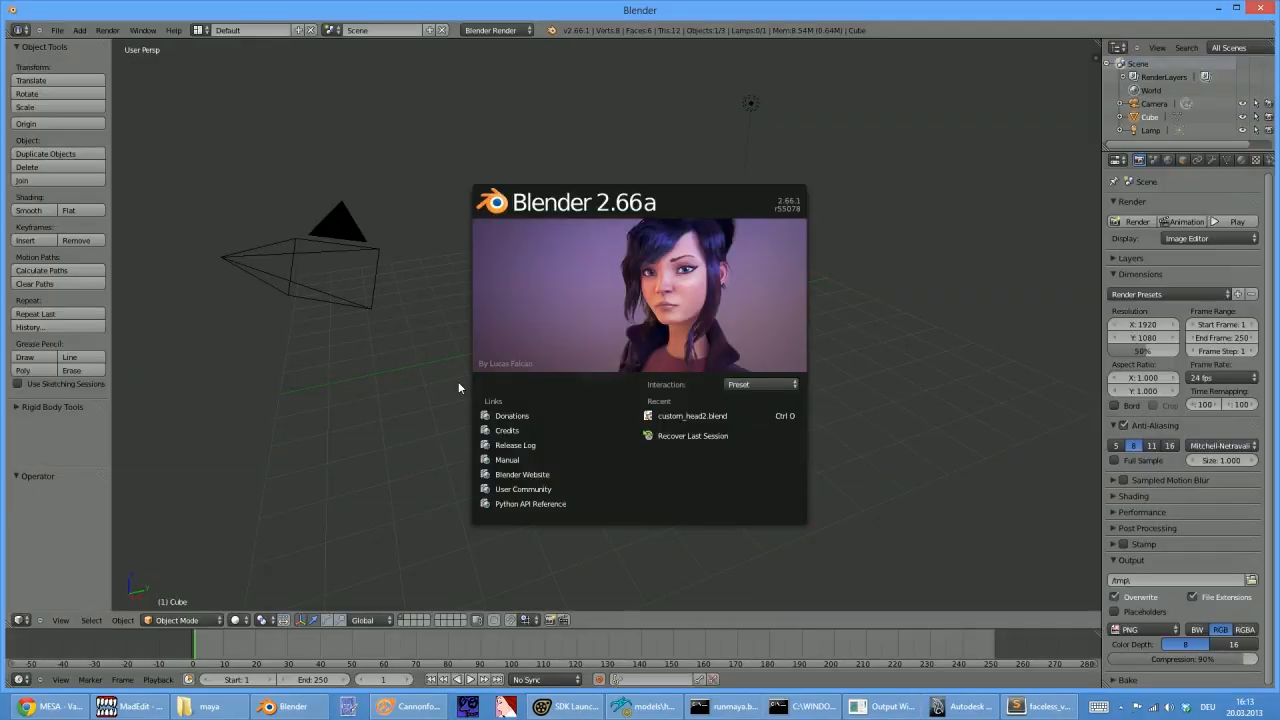
left_click(458, 387)
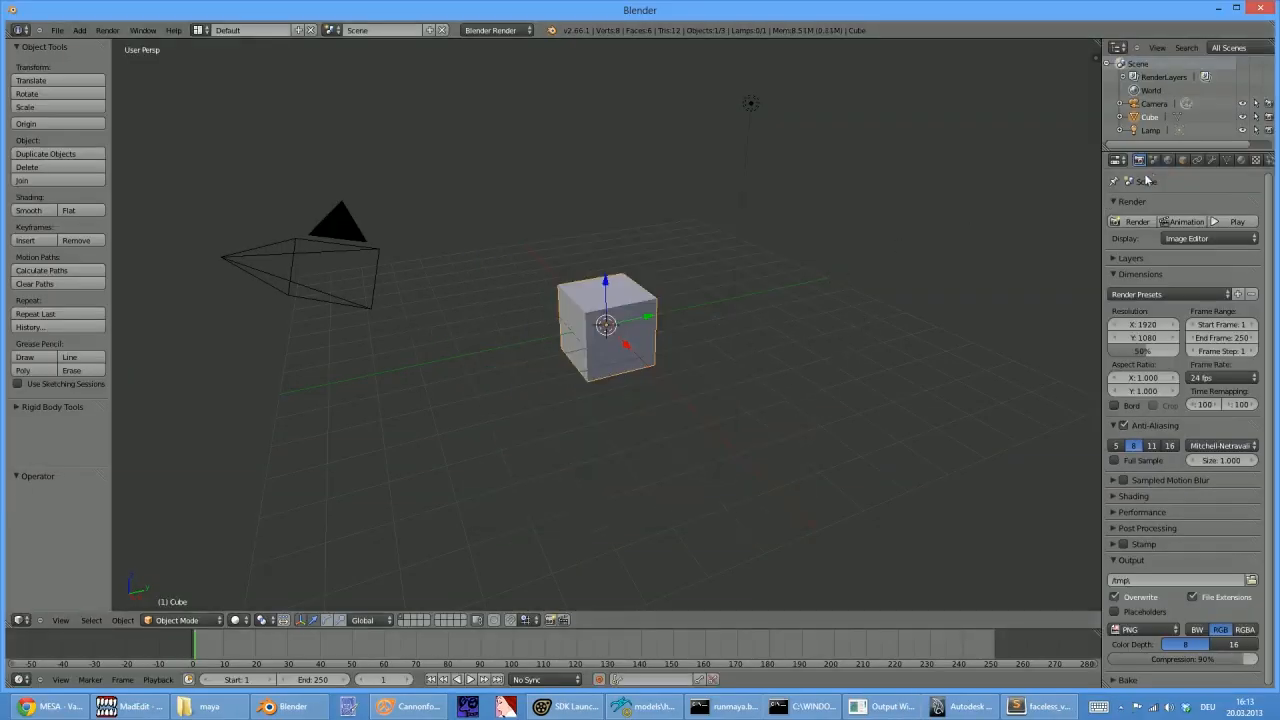
left_click(58, 31)
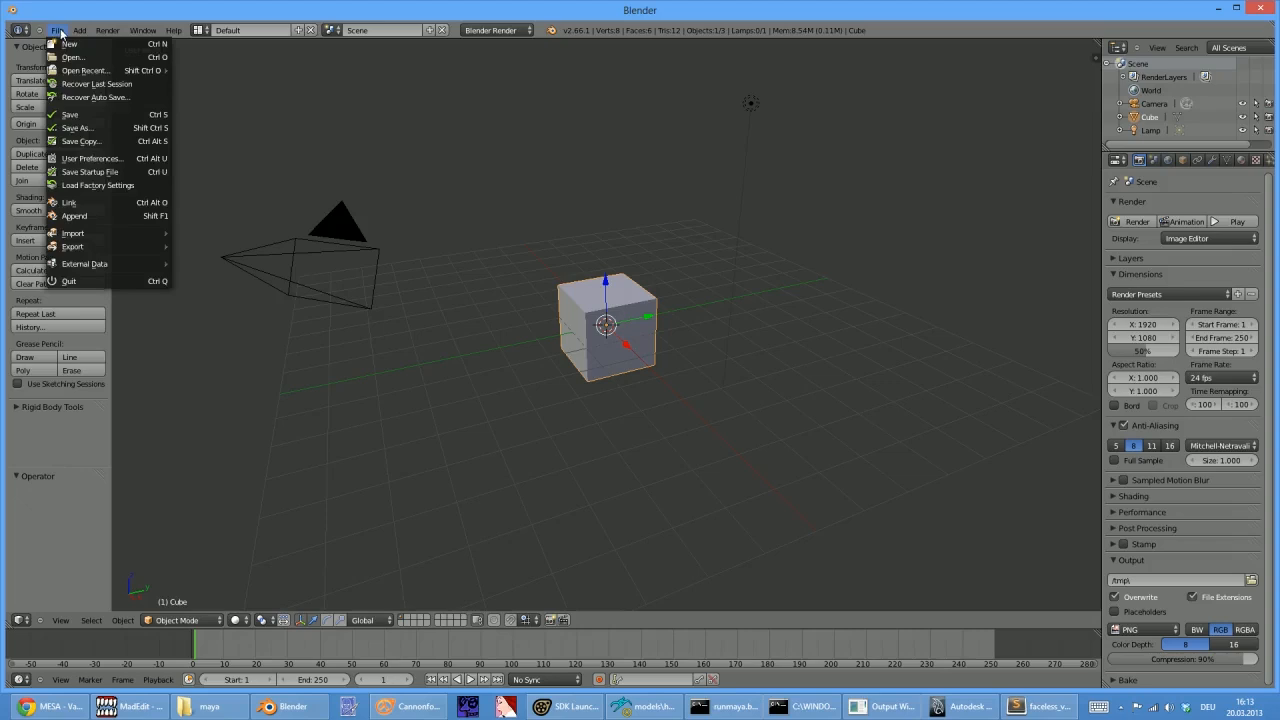
mouse_move(89, 238)
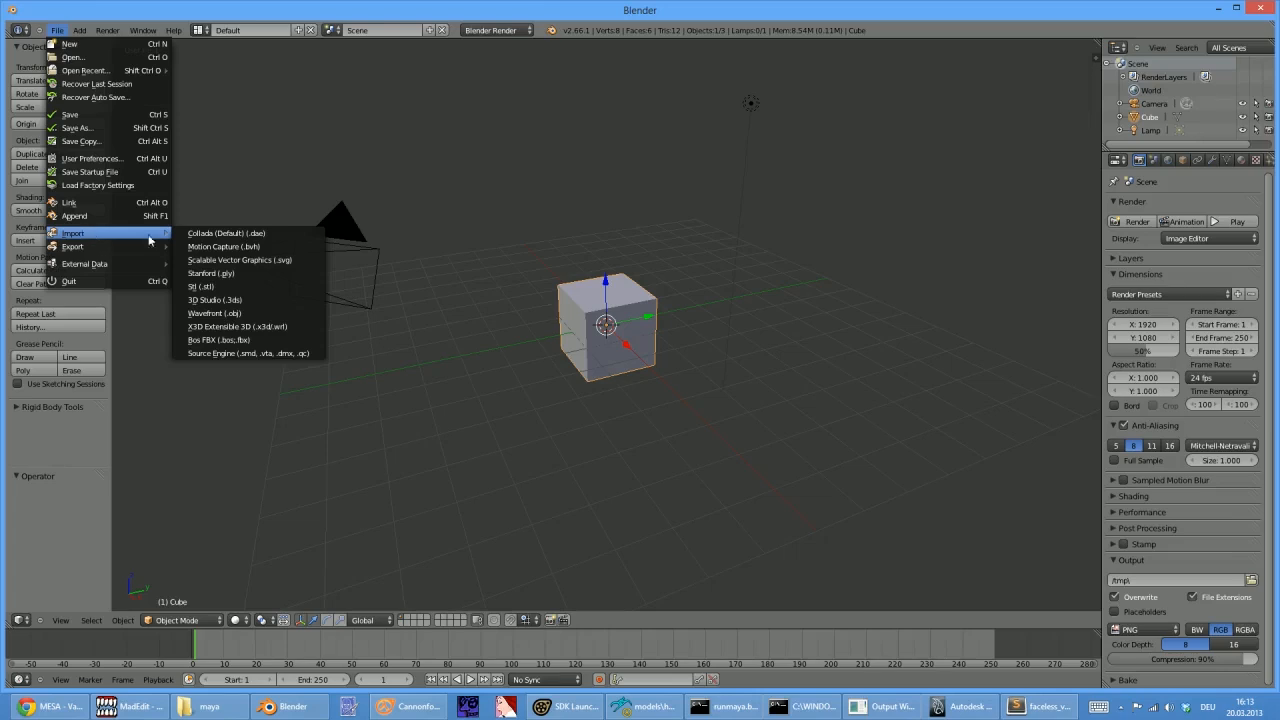
Switch back to MadEdit and examine the DmeFlexRules entries in faceless_head_readable.dmx
key("alt+Tab")
left_click(300, 368)
scroll(300, 368, "up", 7)
scroll(300, 368, "down", 7)
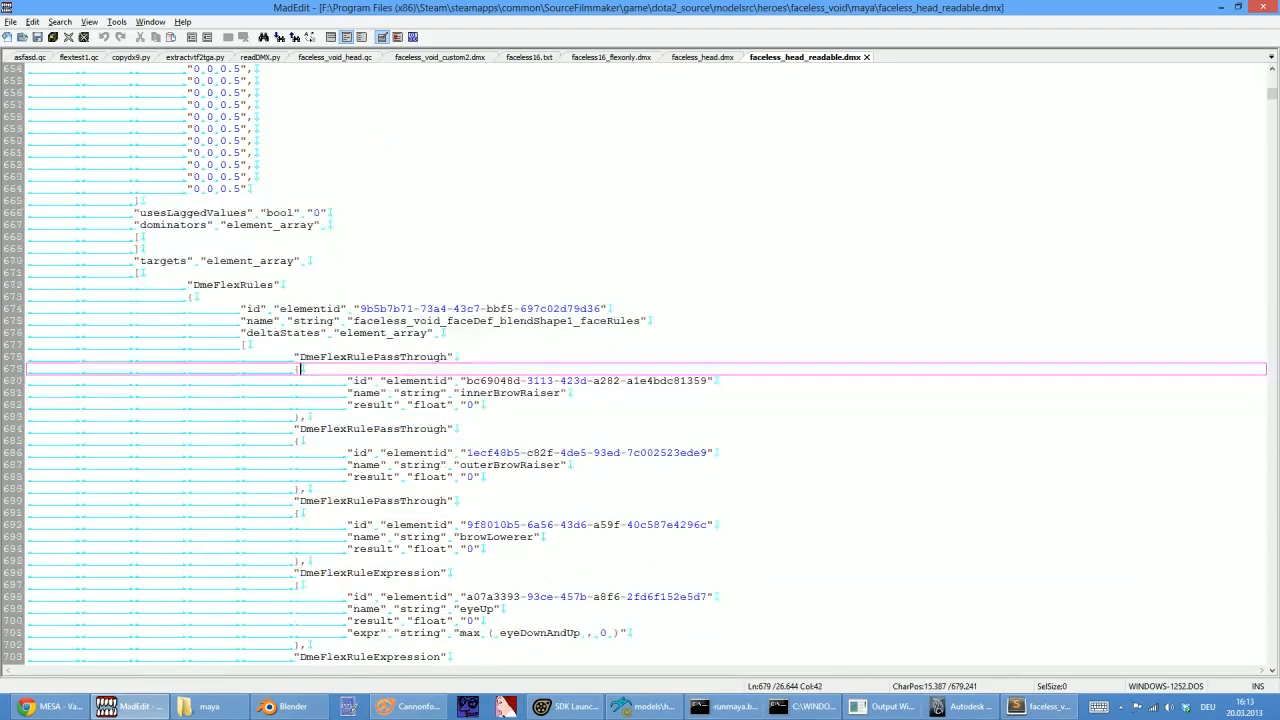
scroll(300, 368, "up", 1)
scroll(300, 368, "down", 13)
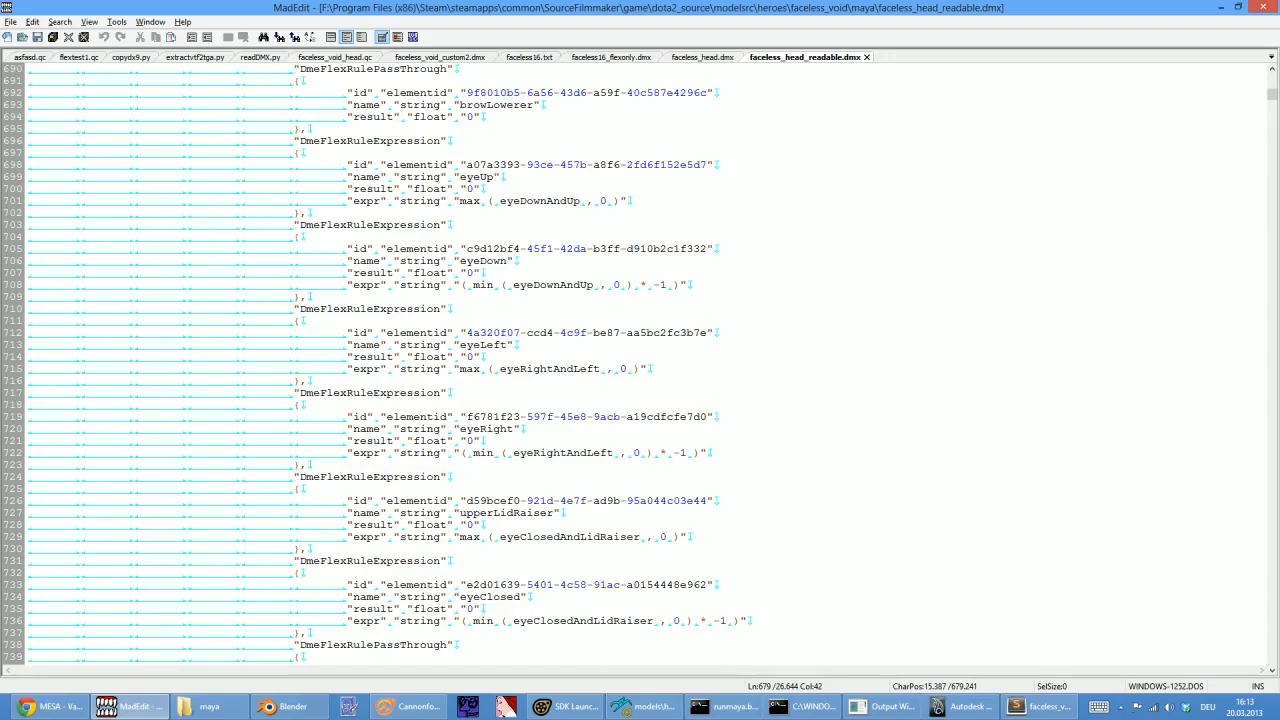
Return to Blender and open custom_head2.blend from the faceless_void folder
key("alt+Tab")
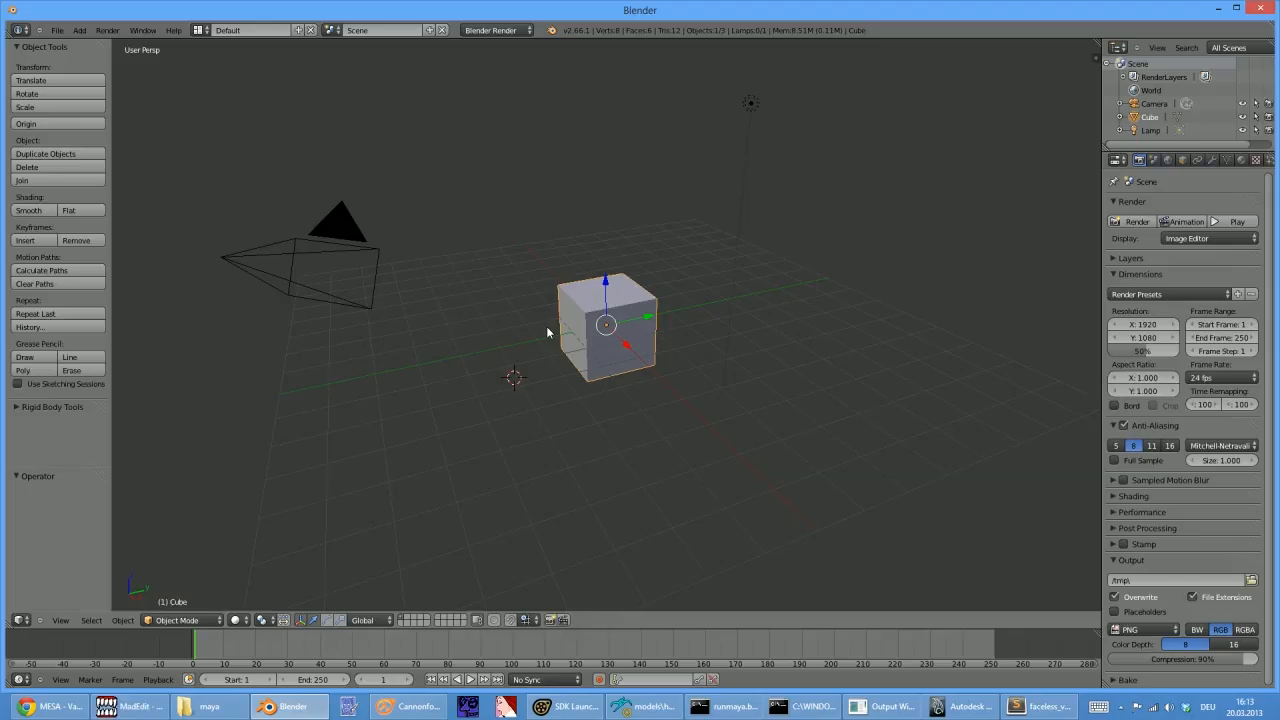
scroll(817, 296, "down", 3)
scroll(500, 220, "down", 2)
left_click(58, 31)
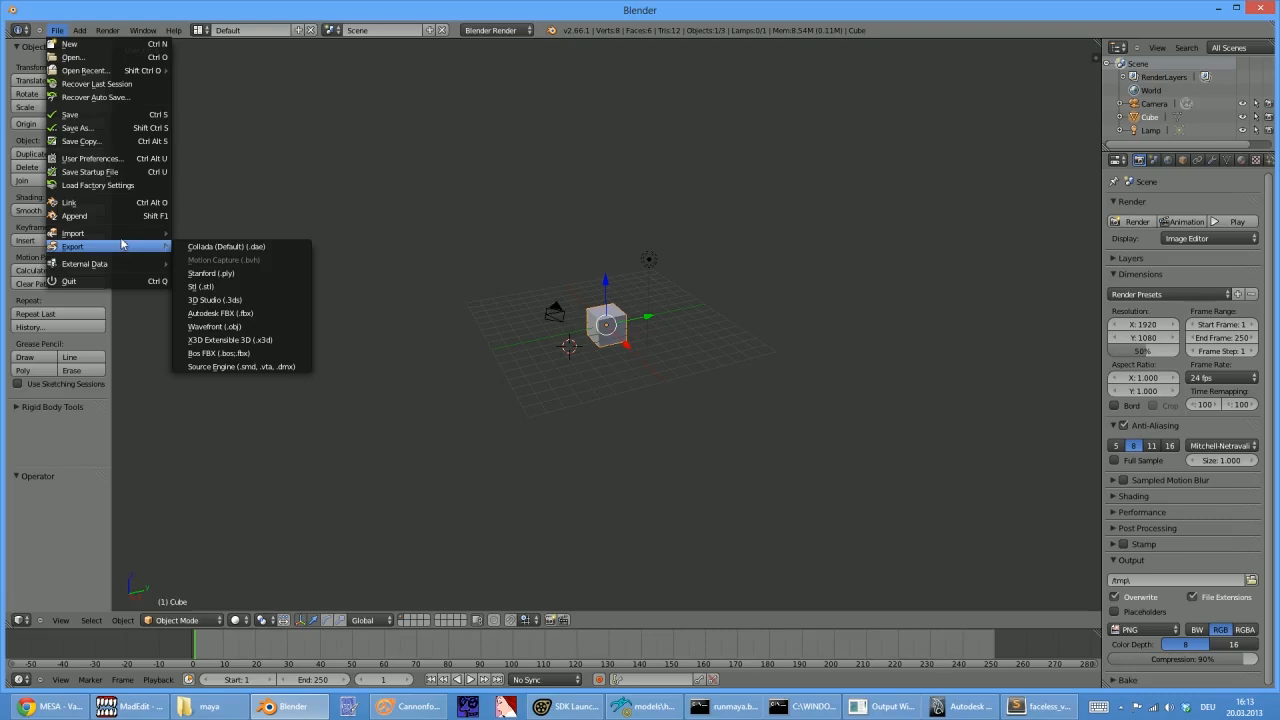
left_click(108, 58)
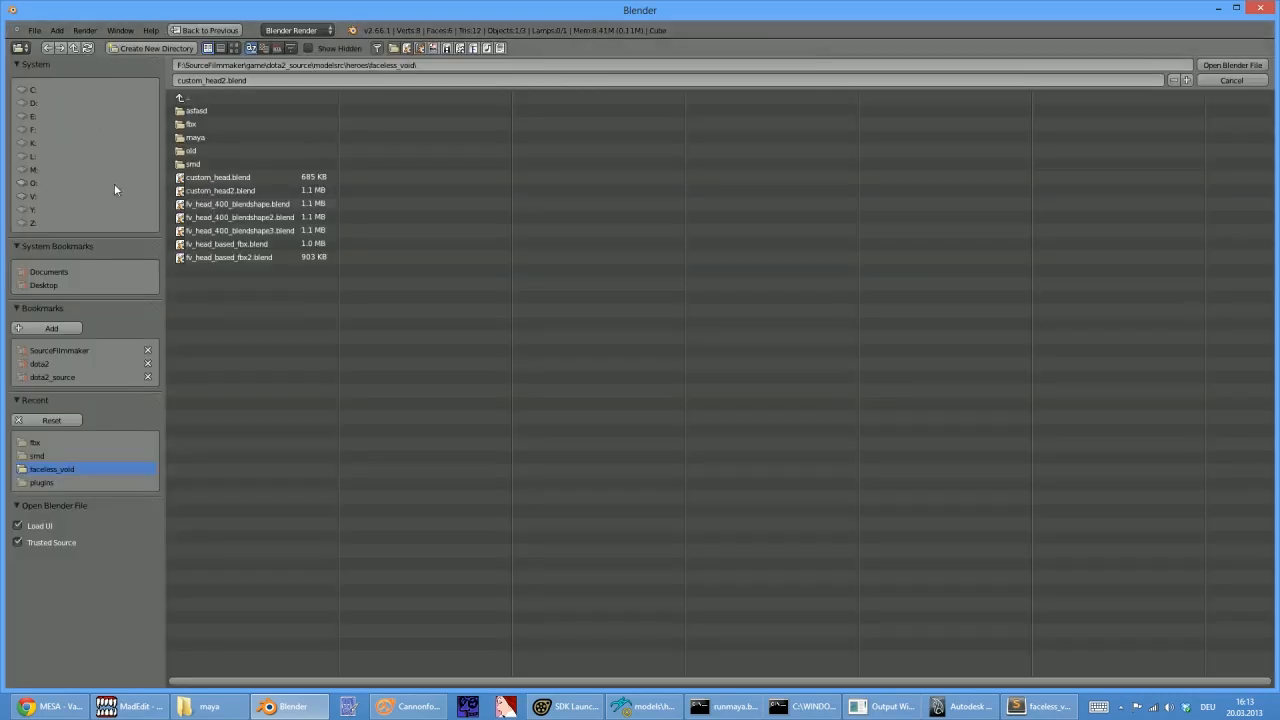
left_click(220, 190)
left_click(1232, 65)
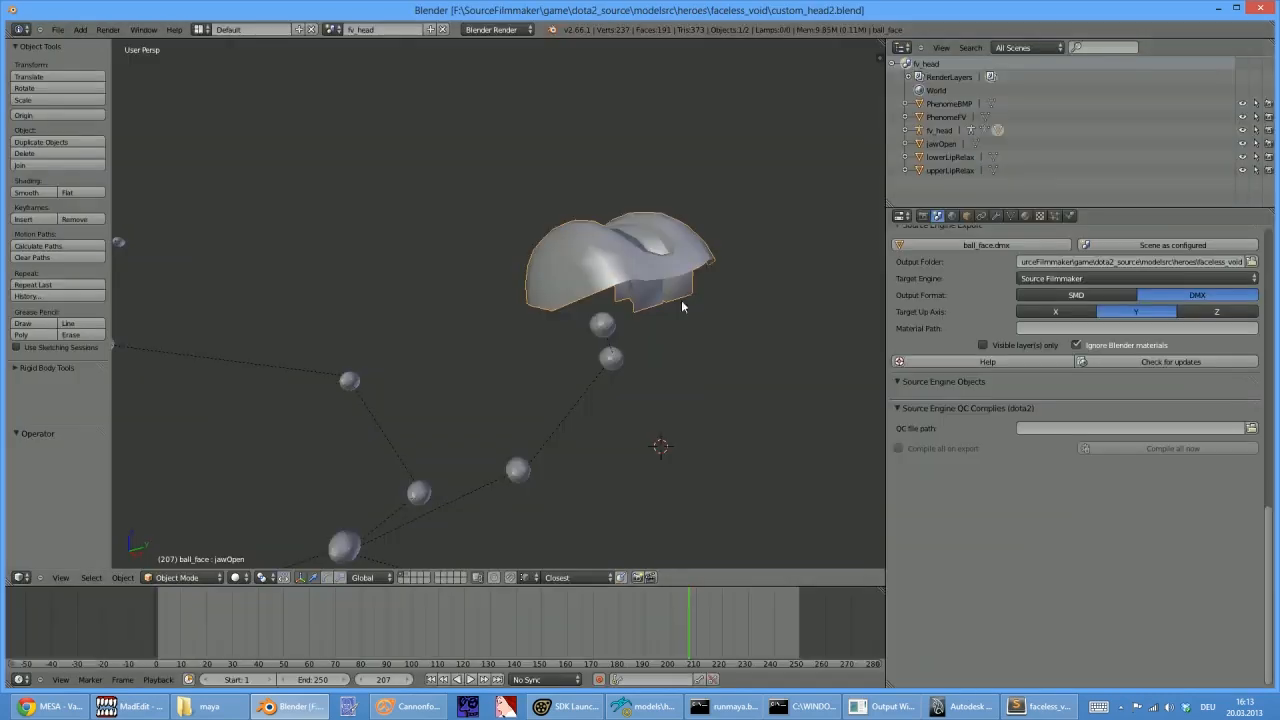
Select the fv_head armature and switch it to Pose Mode
middle_click_drag(569, 273, 388, 335)
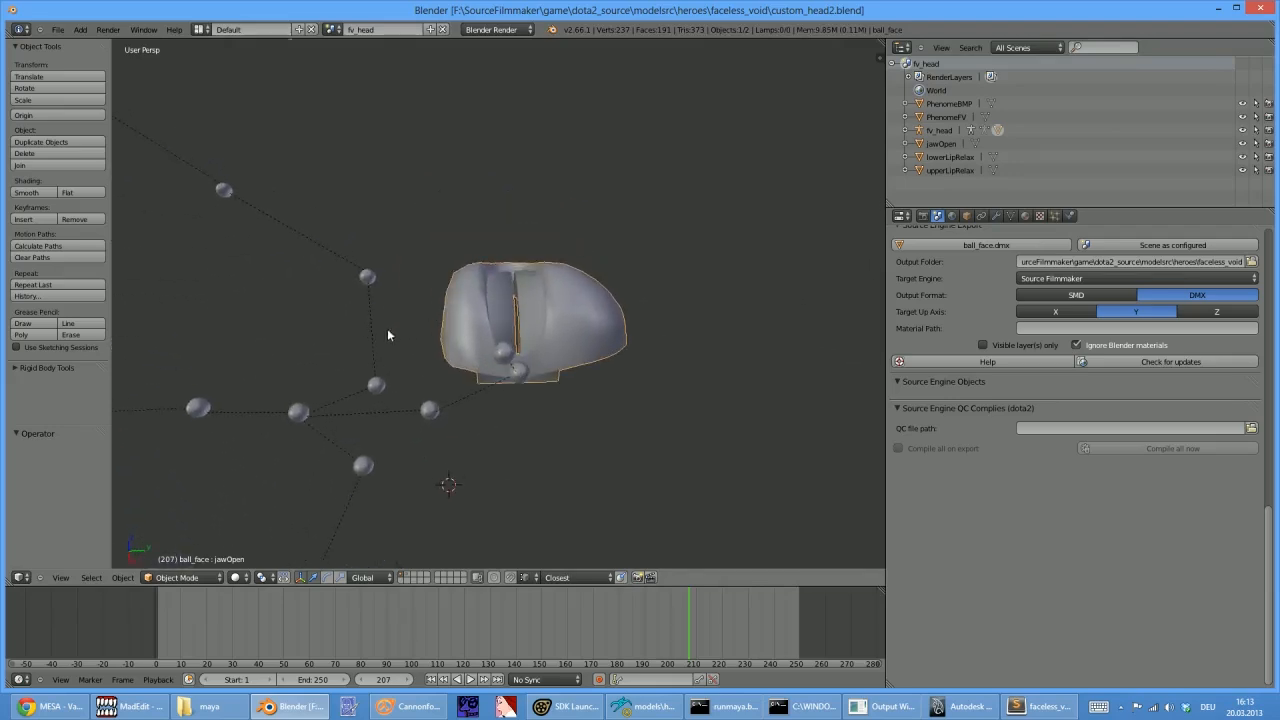
mouse_move(537, 371)
middle_mouse_down()
mouse_move(508, 337)
mouse_move(560, 363)
mouse_move(550, 404)
mouse_move(528, 371)
middle_mouse_up()
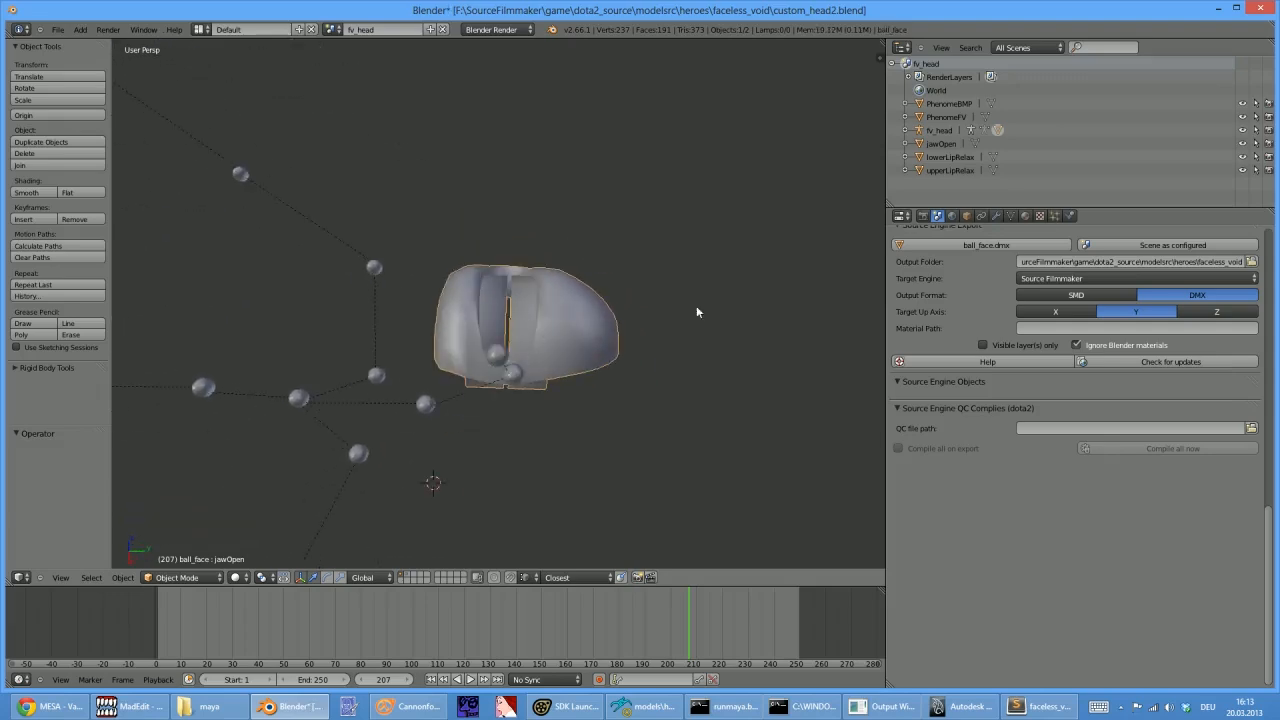
scroll(946, 292, "up", 5)
scroll(948, 300, "up", 8)
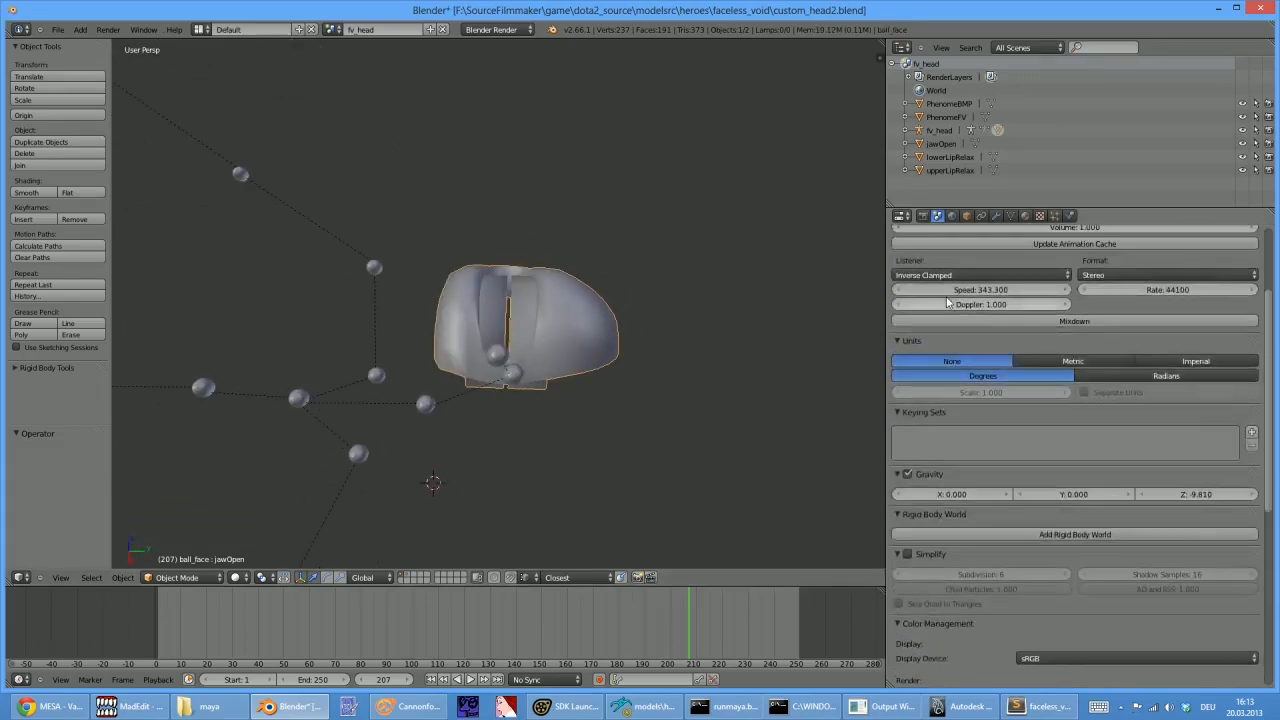
right_click(444, 477)
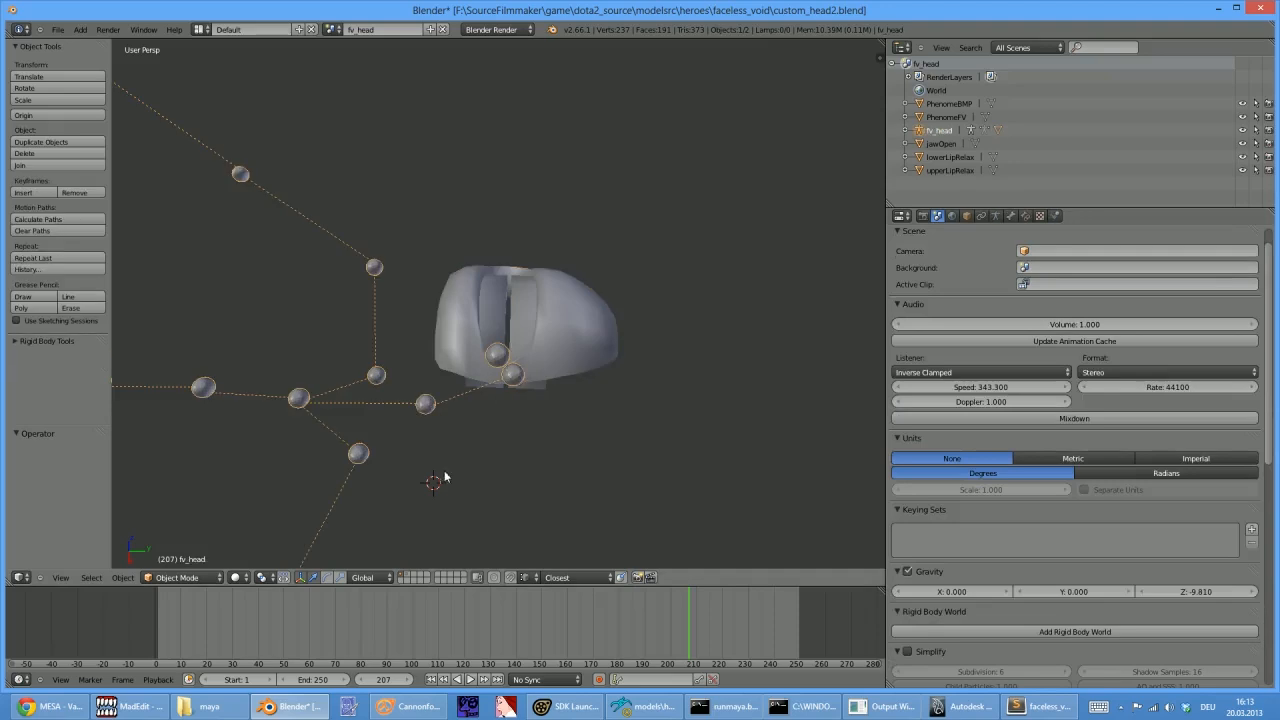
left_click(177, 577)
left_click(166, 538)
Test-move the Head_1 and Jaw bones to check how they deform the face mesh, cancelling each move
right_click(504, 383)
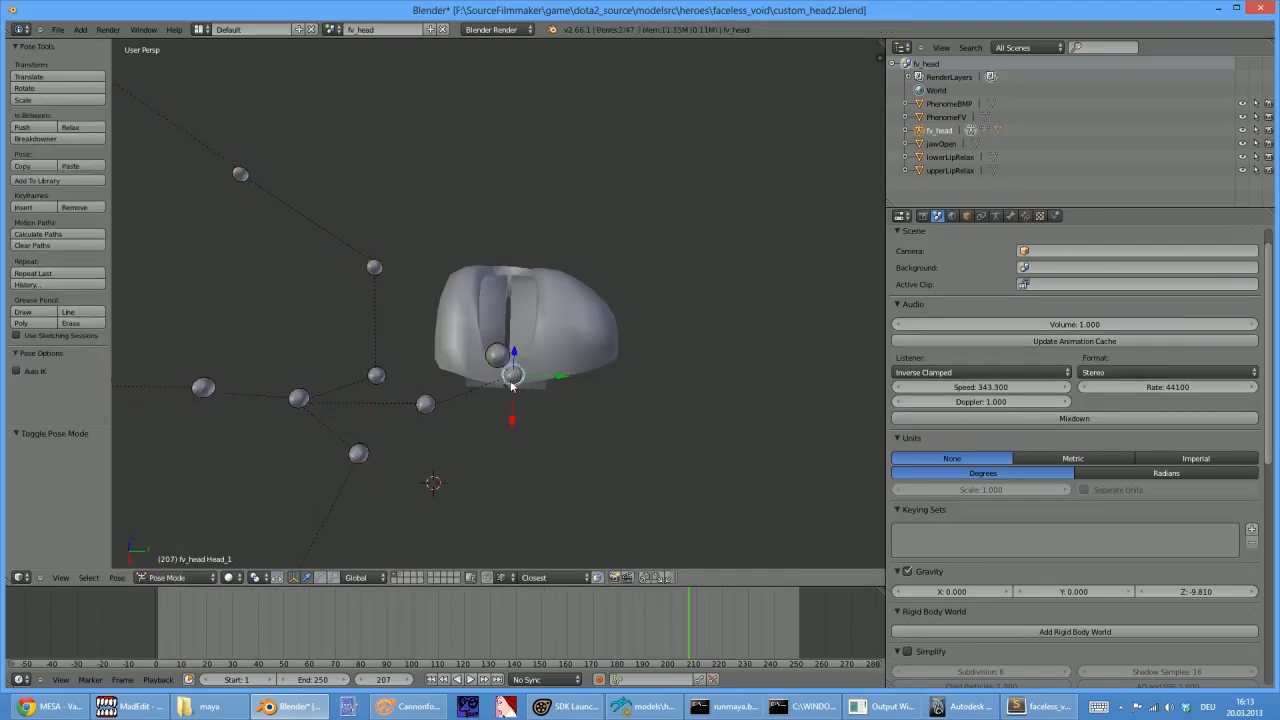
key("g")
right_click(529, 372)
right_click(498, 356)
key("g")
right_click(534, 402)
middle_click_drag(593, 456, 748, 354)
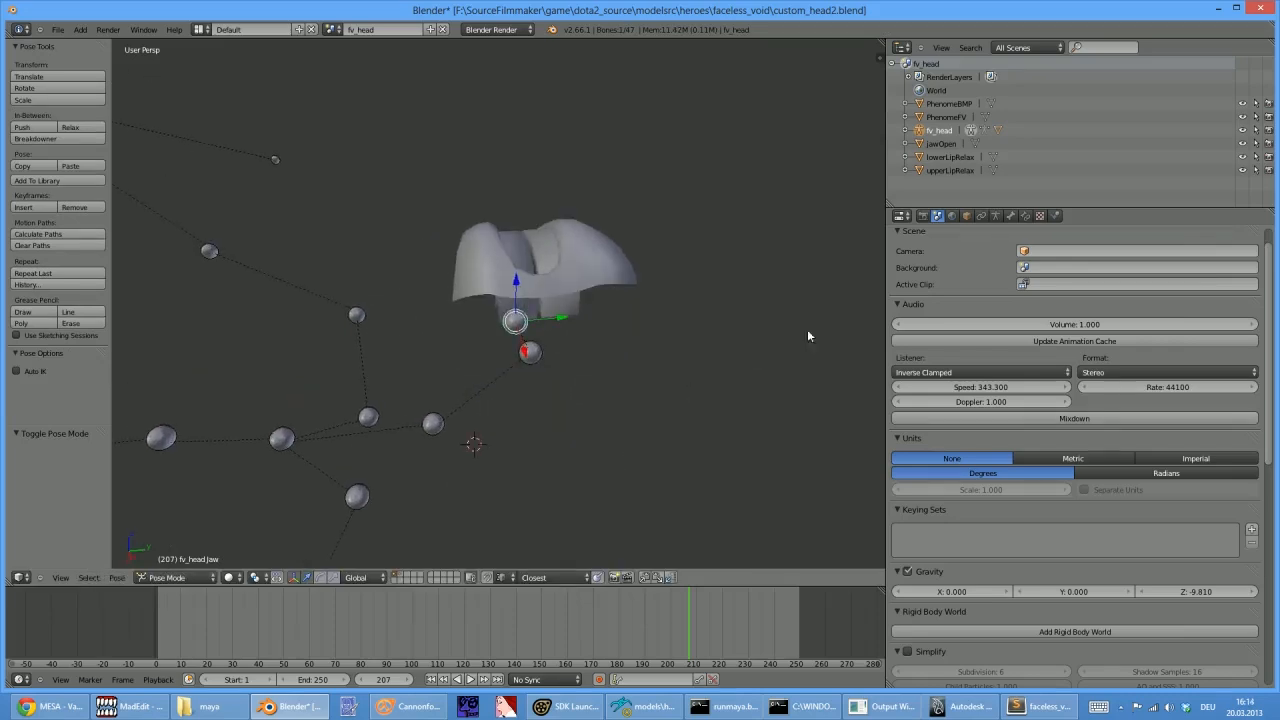
Select the ball_face mesh and browse its shape keys in the mesh data properties, including jawOpen__lipCornerPuller
left_click(995, 216)
right_click(590, 240)
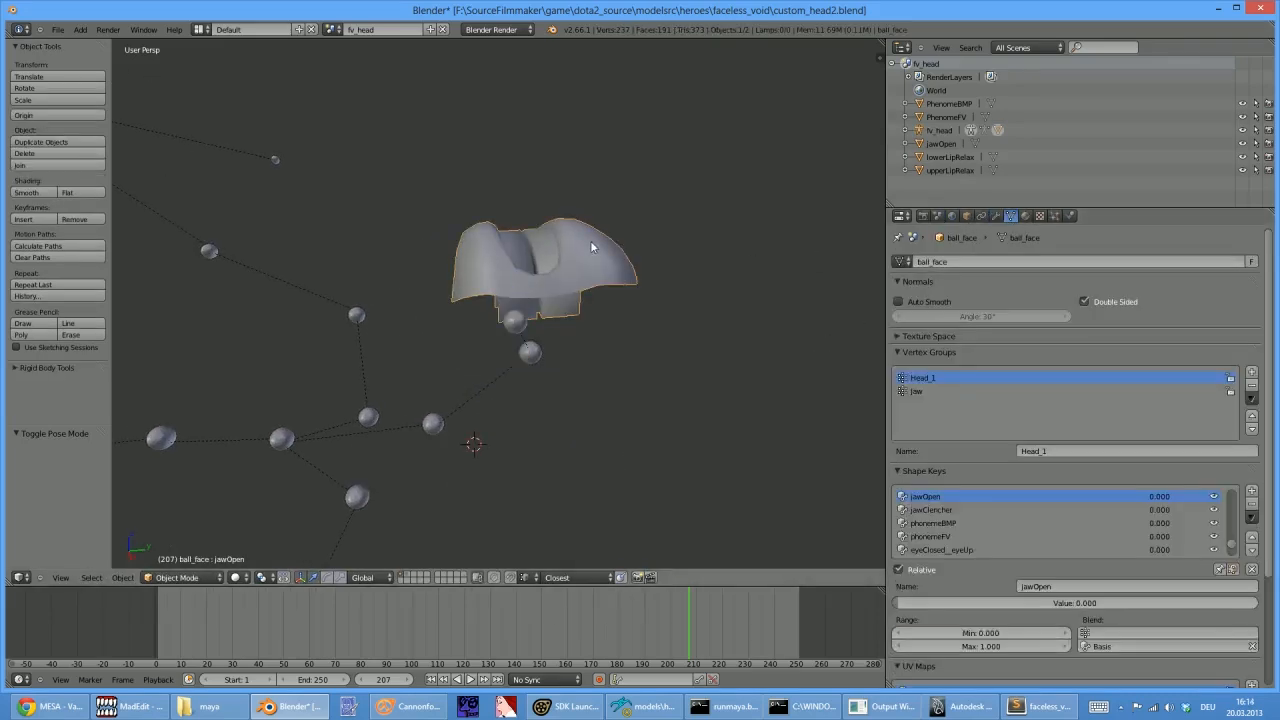
scroll(977, 457, "down", 2)
scroll(977, 457, "down", 3)
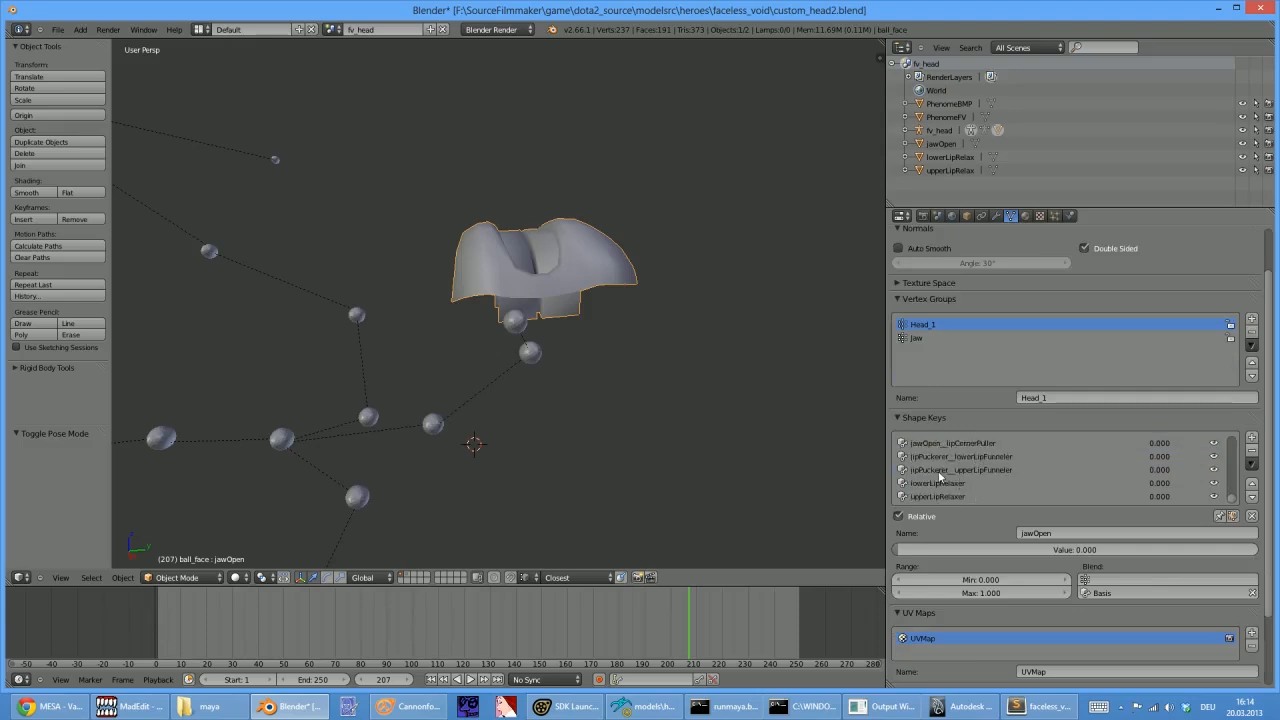
scroll(970, 462, "up", 1)
left_click(971, 460)
scroll(971, 462, "up", 4)
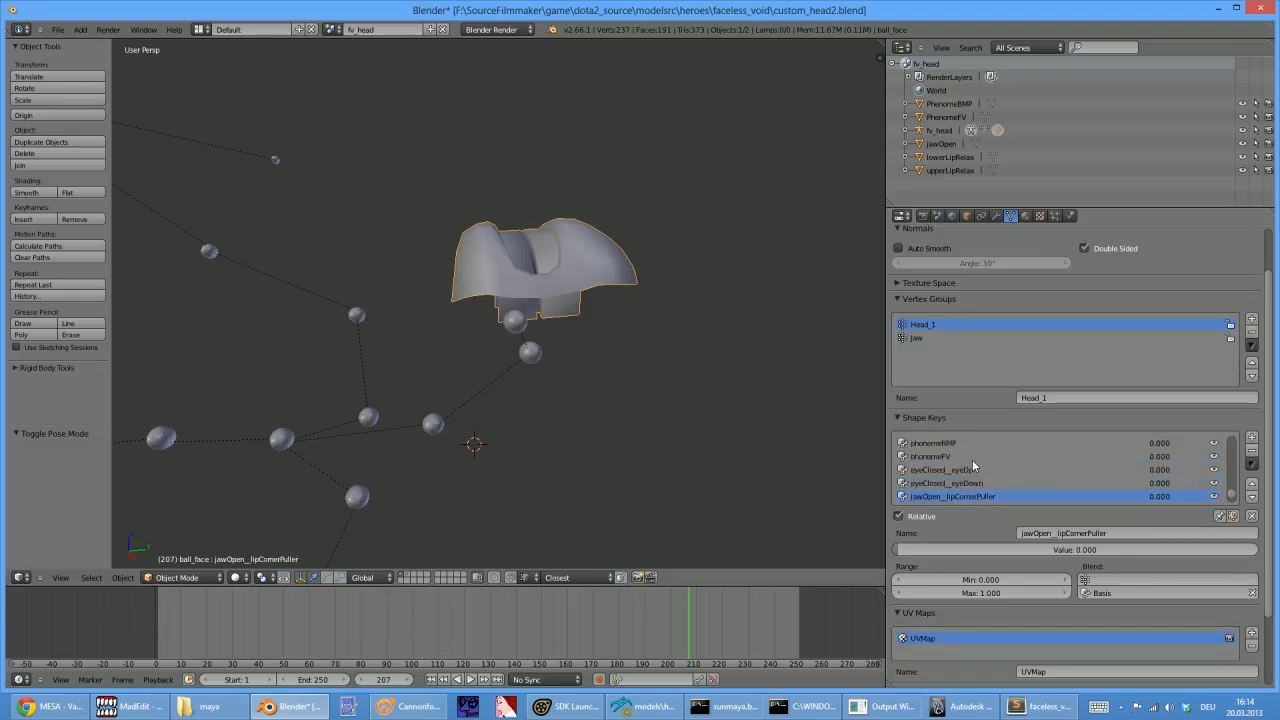
Preview the jawOpen shape key on the face mesh and return its value to 0
scroll(967, 464, "up", 1)
left_click(940, 443)
left_click_drag(957, 549, 925, 553)
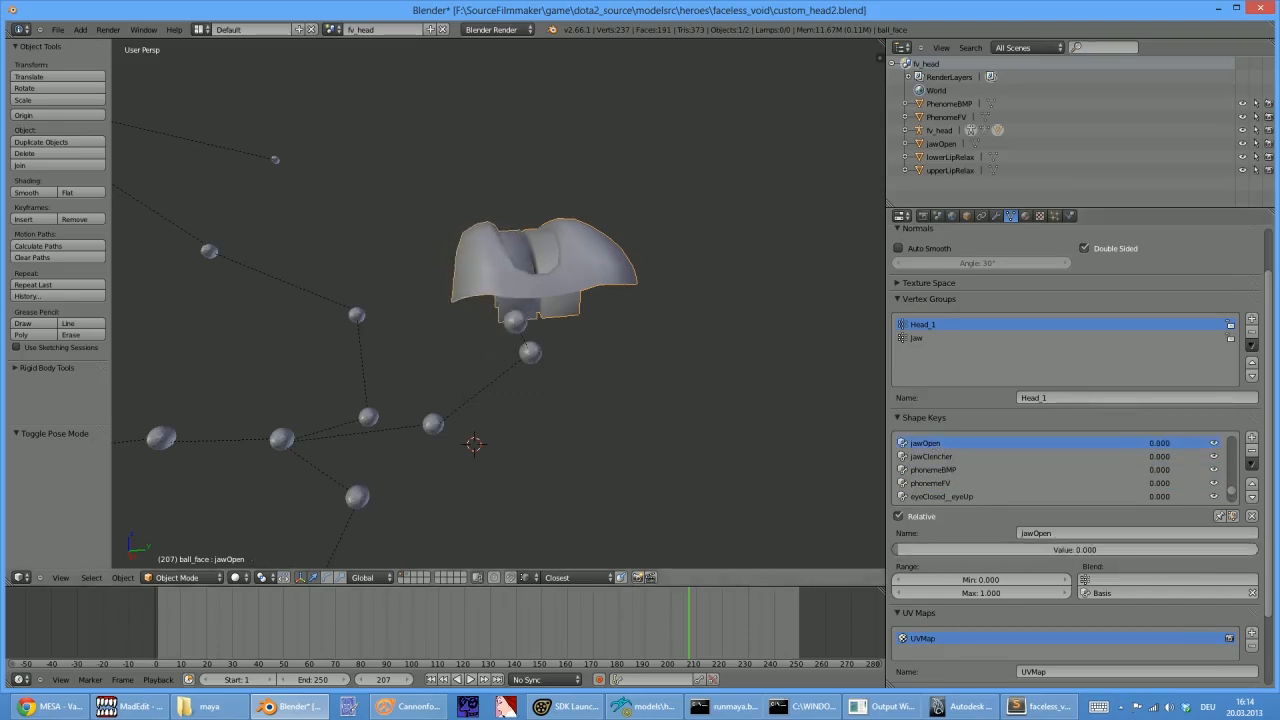
Preview the phonemeFV shape key from the front of the face and leave its value at 0
left_click(974, 468)
scroll(974, 468, "down", 1)
left_click(974, 469)
left_click(1040, 533)
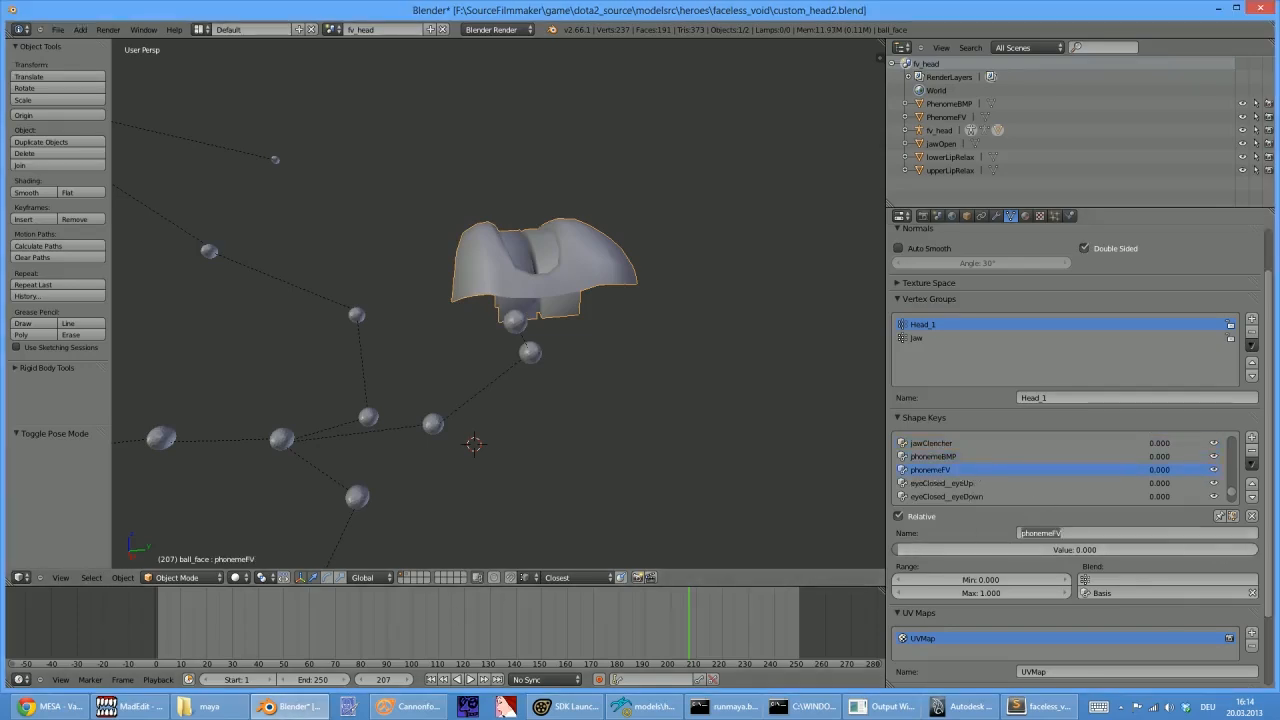
left_click(955, 553)
left_click_drag(923, 553, 629, 539)
middle_click_drag(613, 322, 650, 420)
scroll(1020, 478, "down", 2)
scroll(1008, 476, "up", 2)
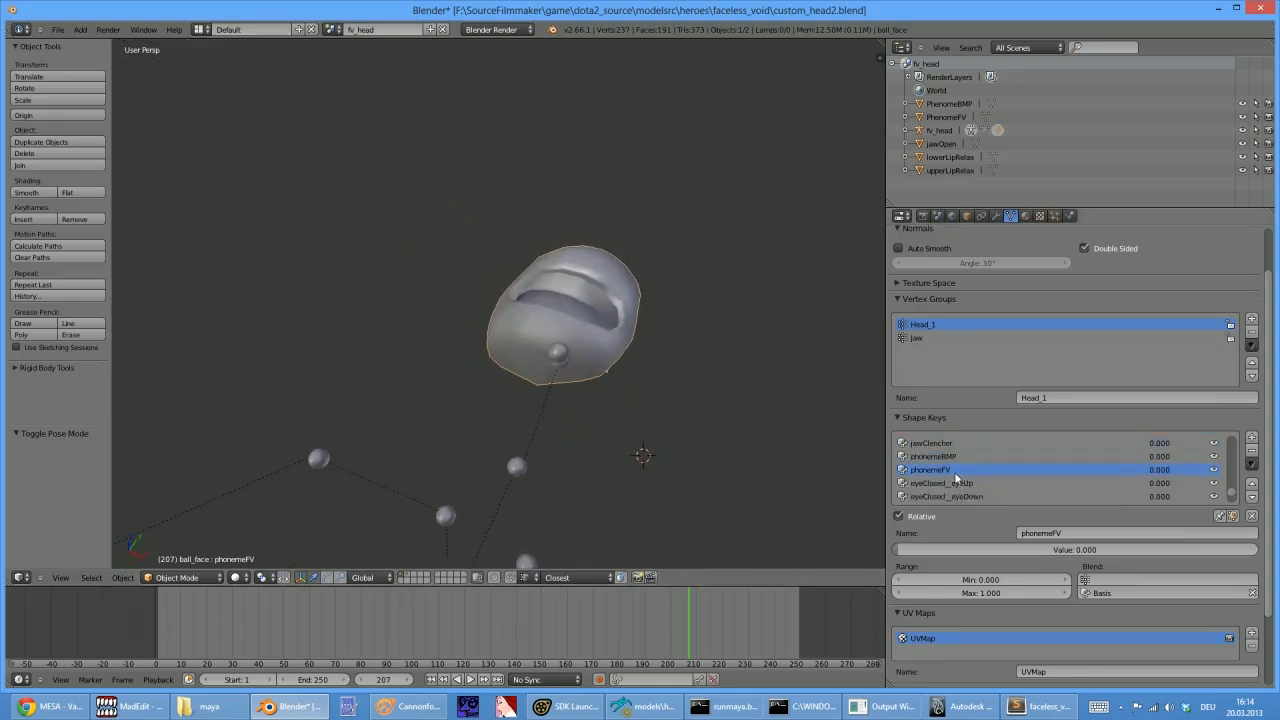
Preview the lipSidewaysL shape key, reset it to 0, select lipSidewaysR and look through the remaining keys
left_click(945, 457)
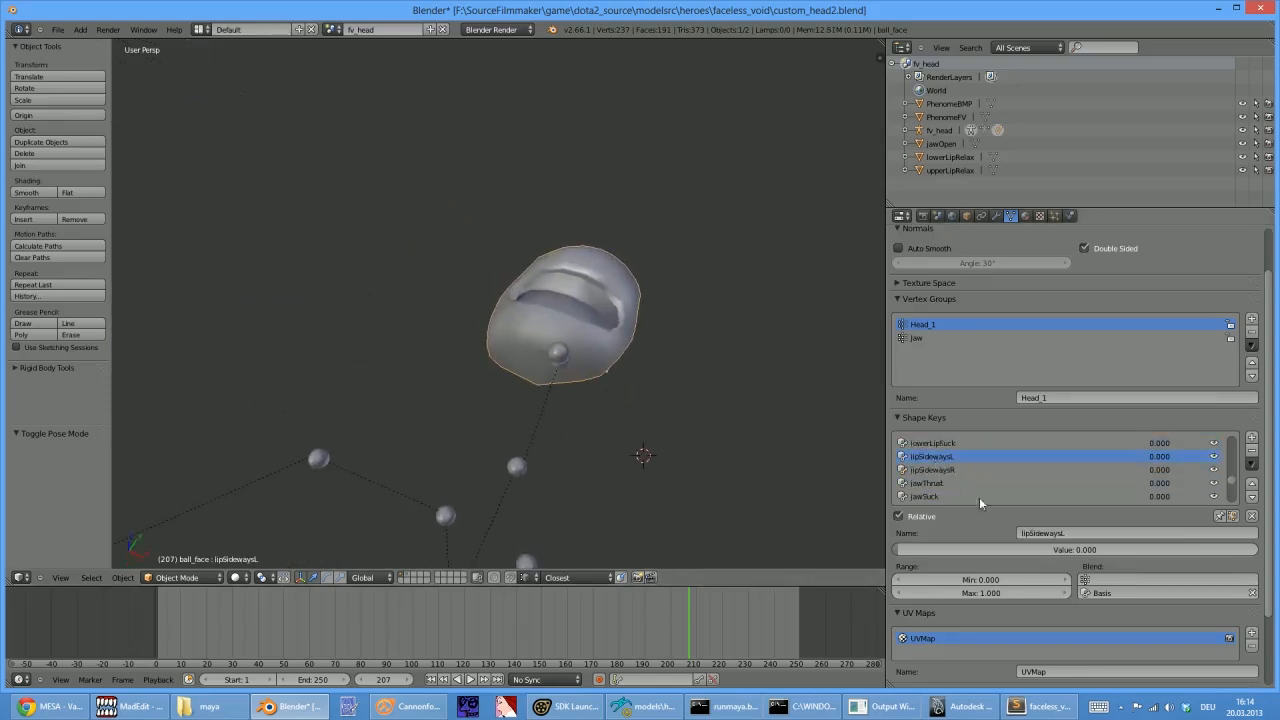
left_click_drag(928, 548, 853, 545)
left_click(961, 469)
scroll(962, 476, "down", 10)
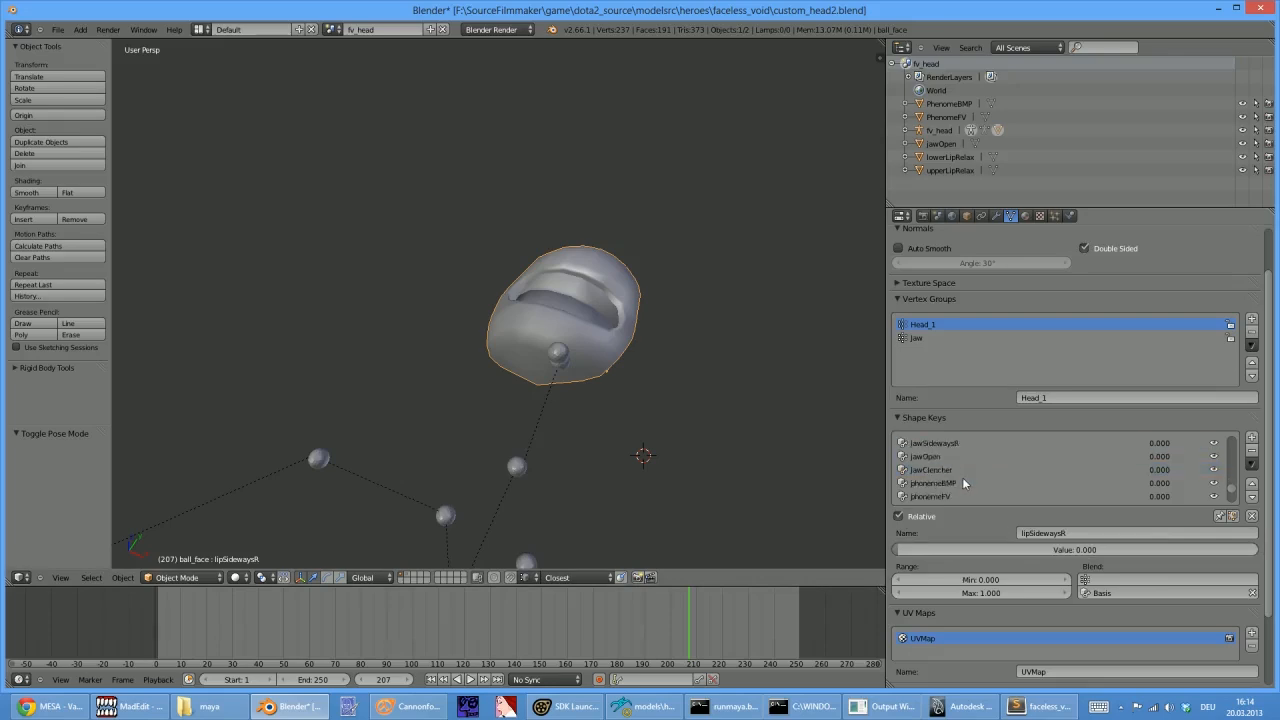
Select the innerBrowRaiser shape key and compare the shape key names with the flex rules in MadEdit
scroll(976, 484, "up", 8)
scroll(949, 463, "up", 2)
left_click(943, 457)
middle_click_drag(680, 425, 556, 413)
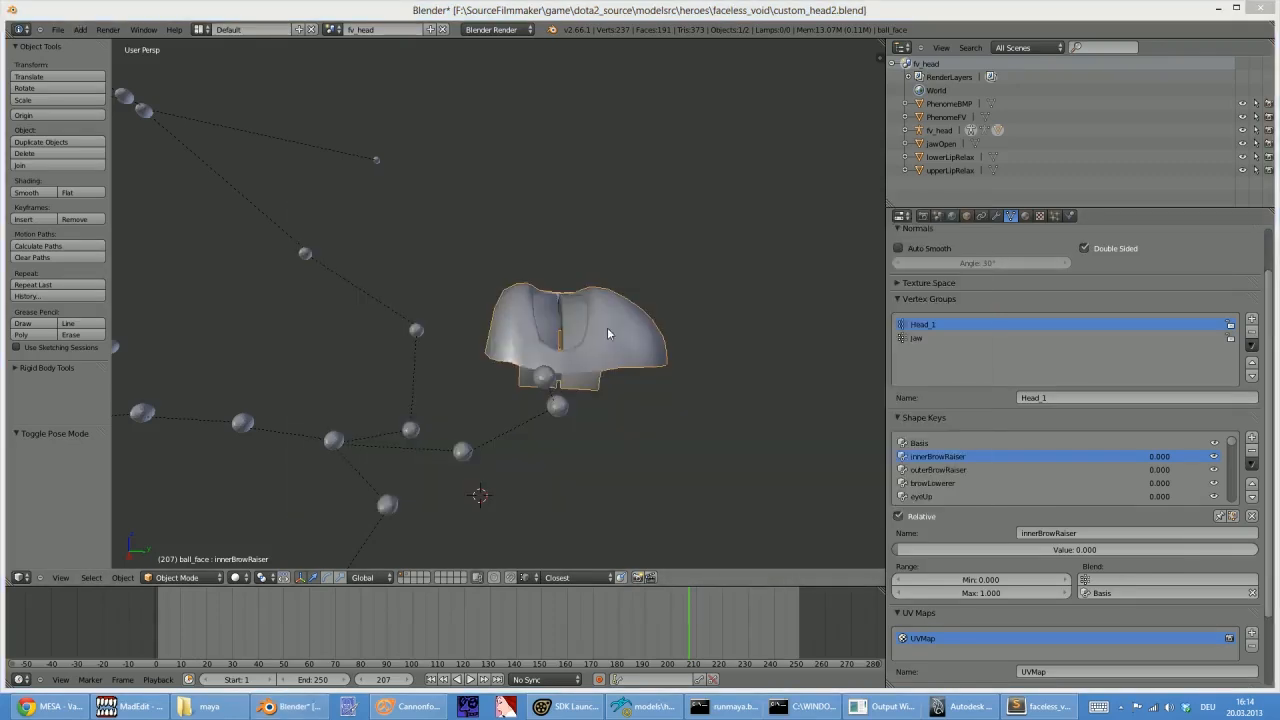
key("alt+Tab")
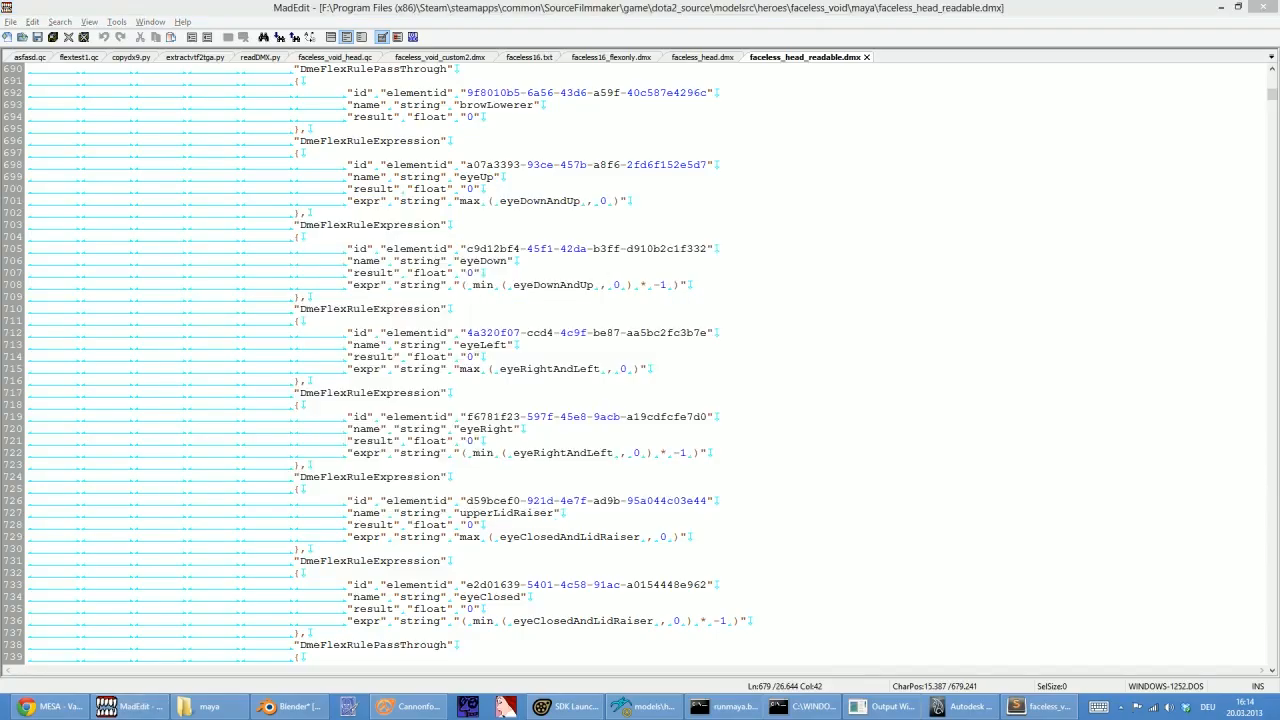
key("alt+Tab")
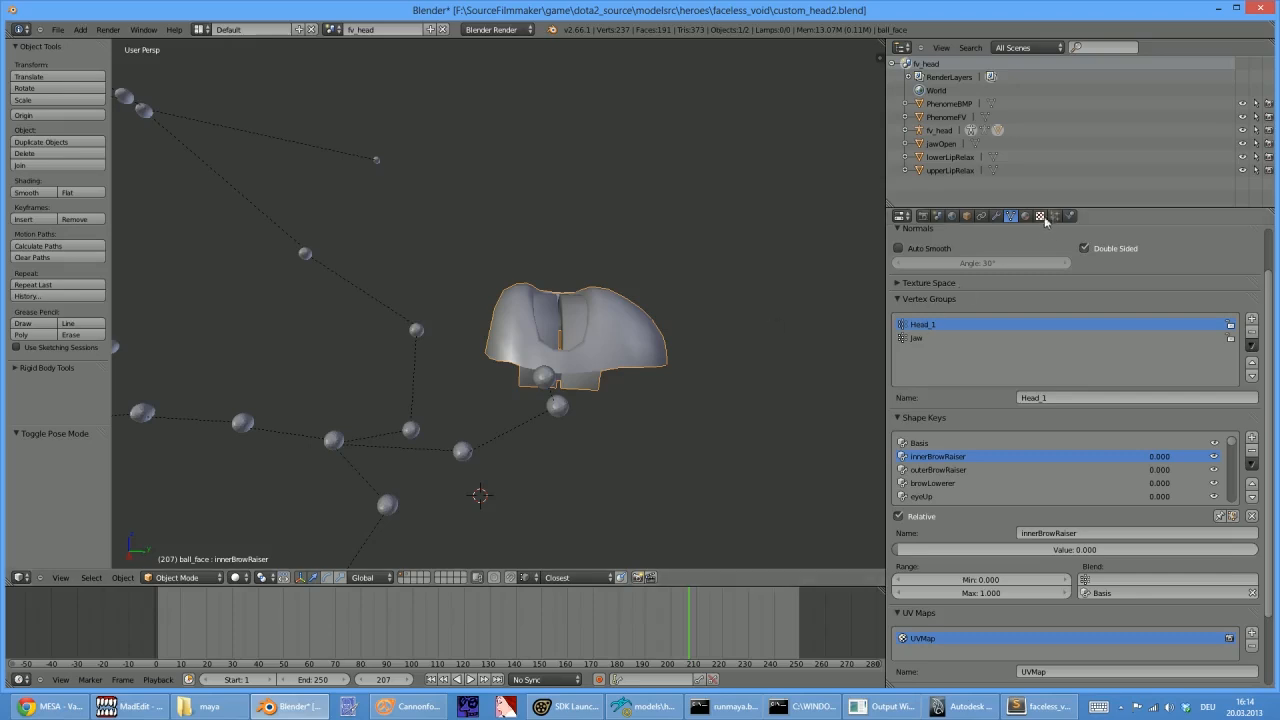
Review the scene's custom properties and Source Engine Export settings, switching the output format to SMD and back to DMX
left_click(941, 216)
scroll(1048, 440, "down", 6)
scroll(1055, 440, "down", 6)
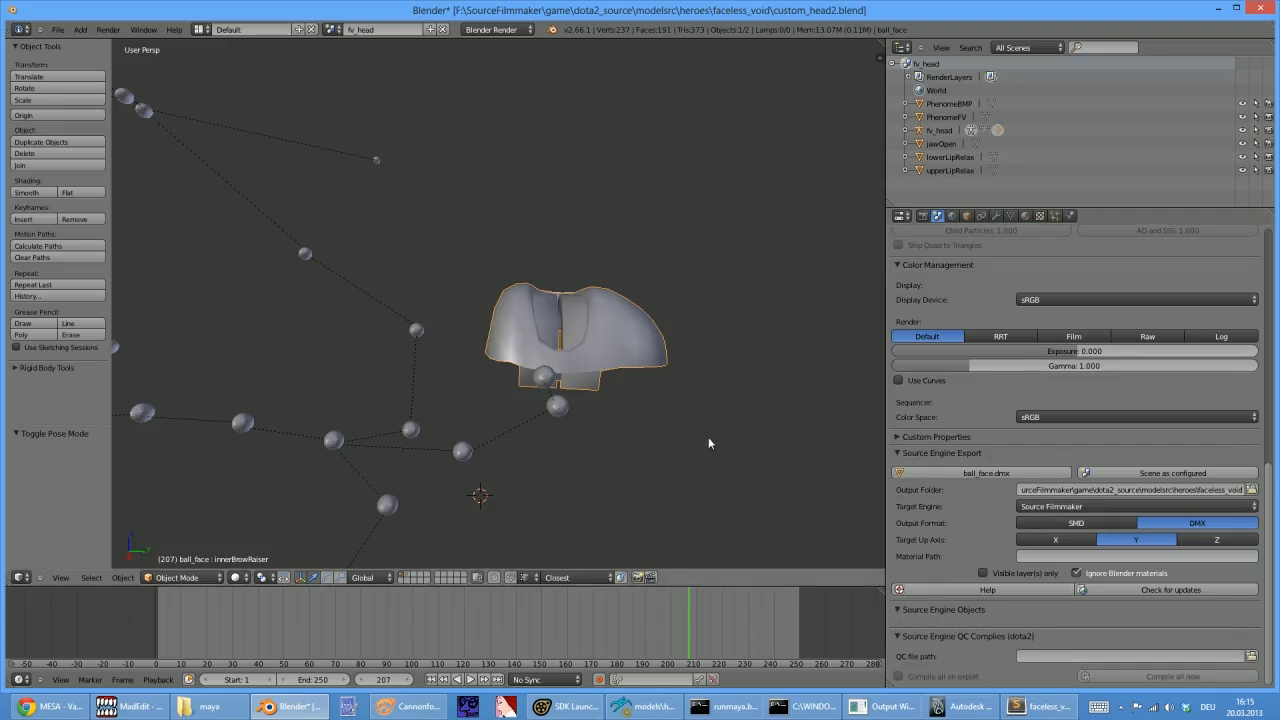
middle_click_drag(752, 483, 800, 470)
left_click(904, 437)
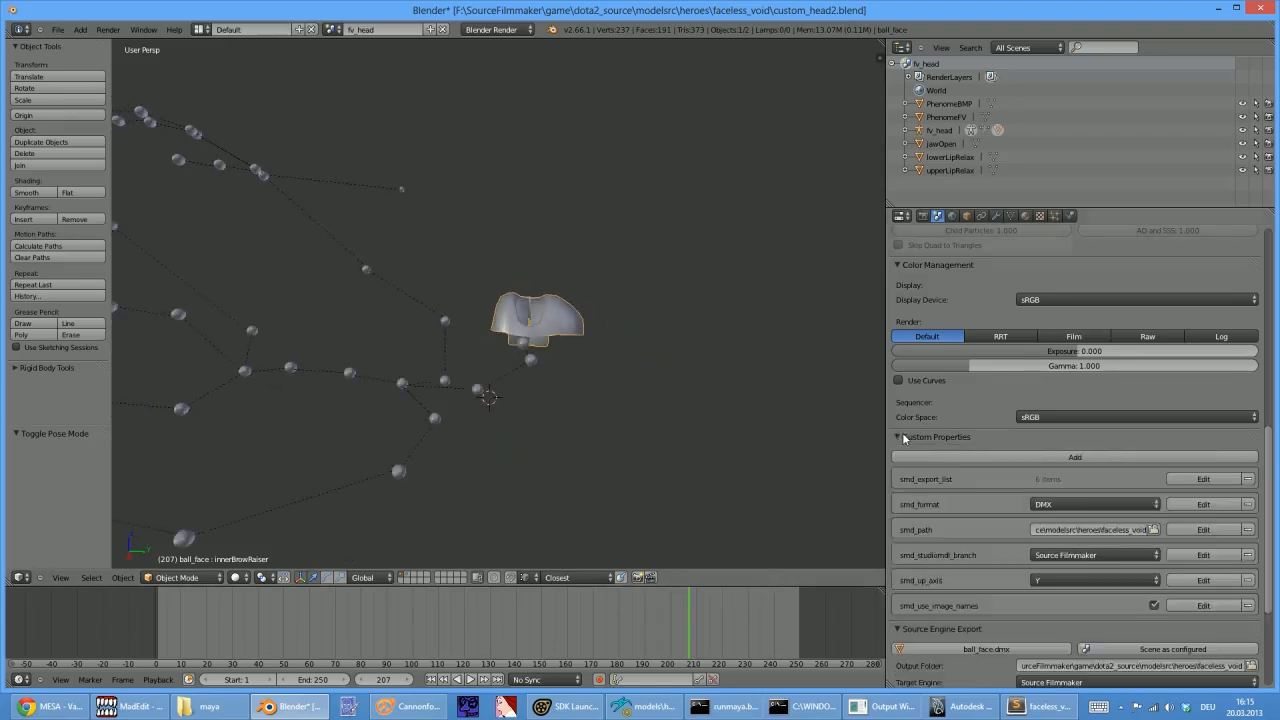
left_click(904, 437)
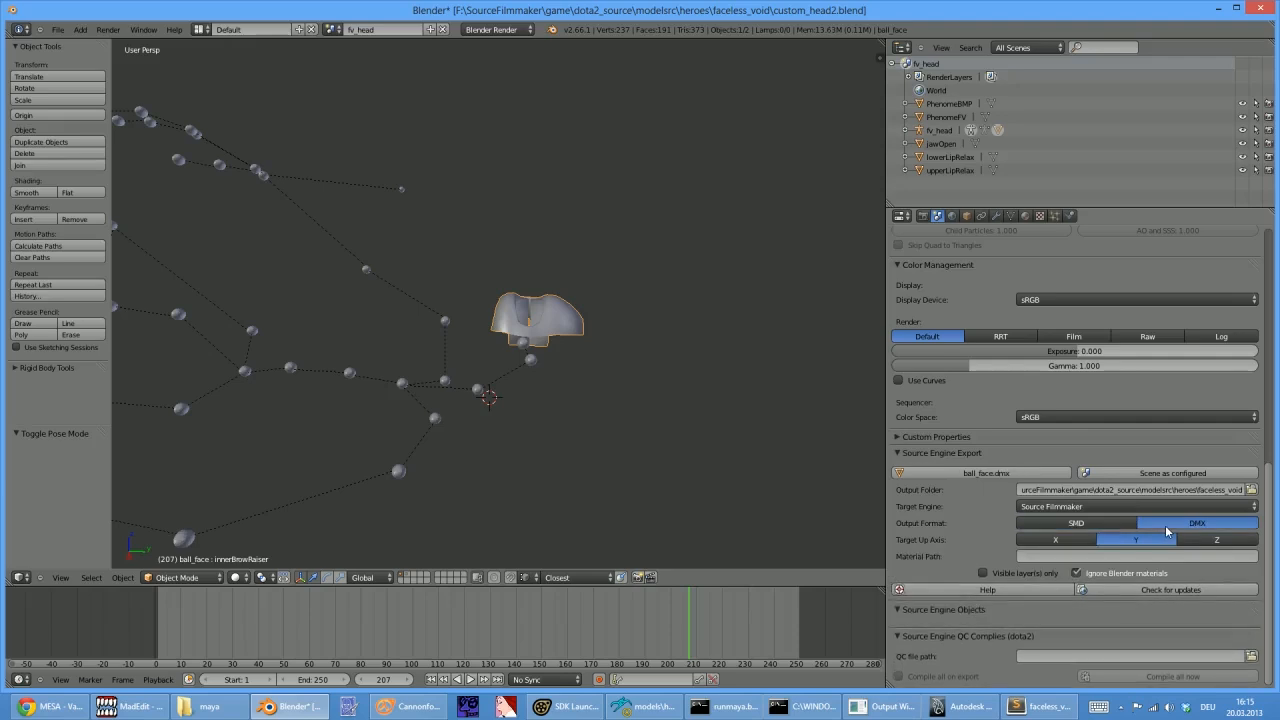
left_click(1116, 528)
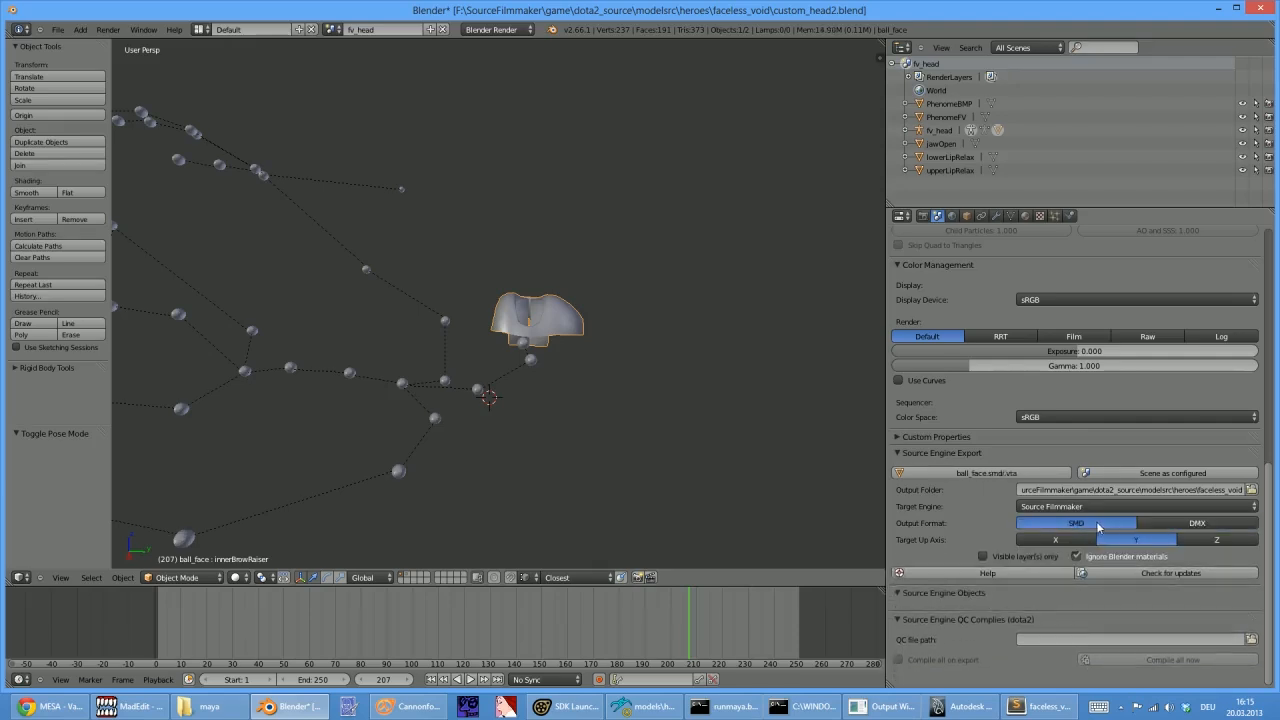
left_click(1172, 528)
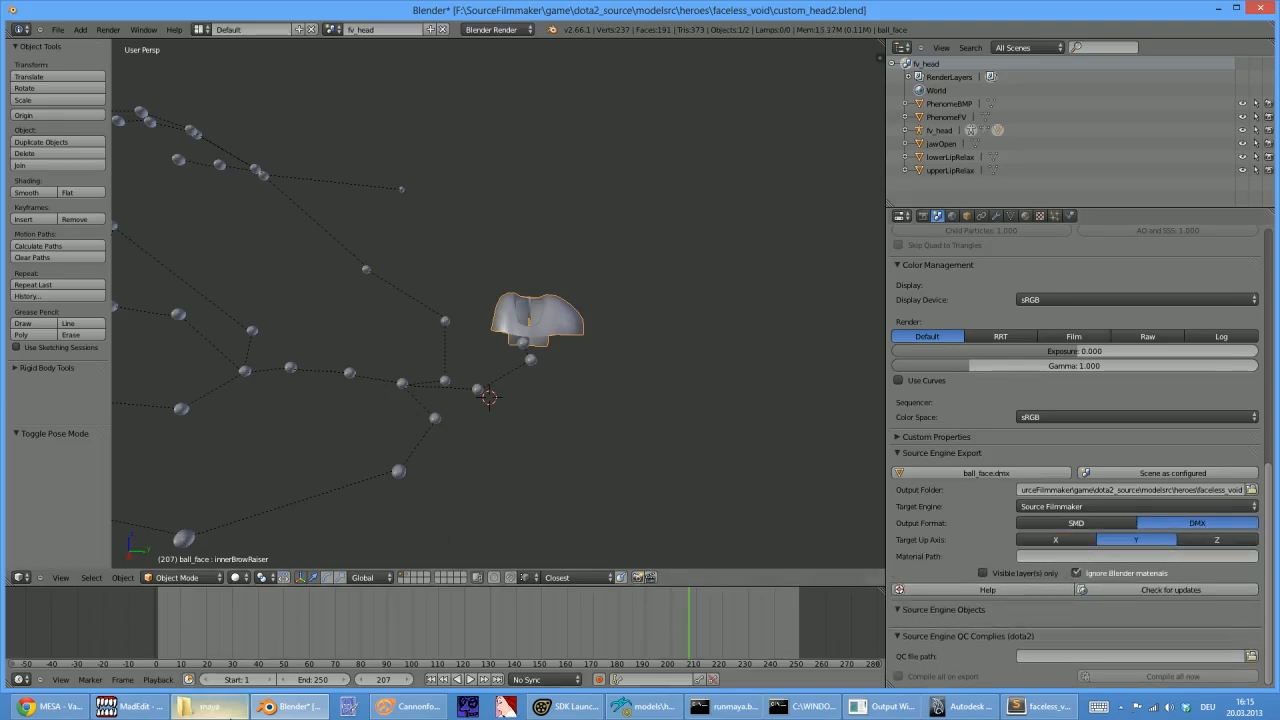
Bring the File Explorer window with the maya folder in front of Blender
left_click(205, 706)
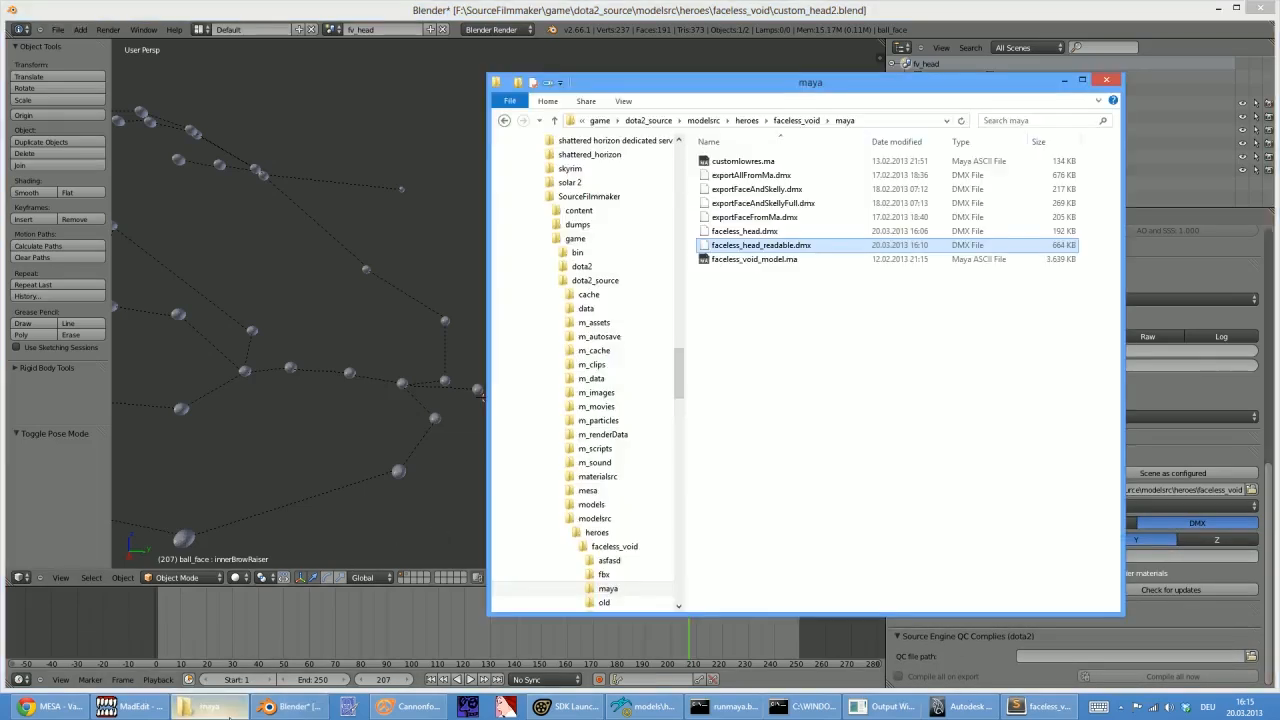
left_click(664, 16)
left_click(205, 706)
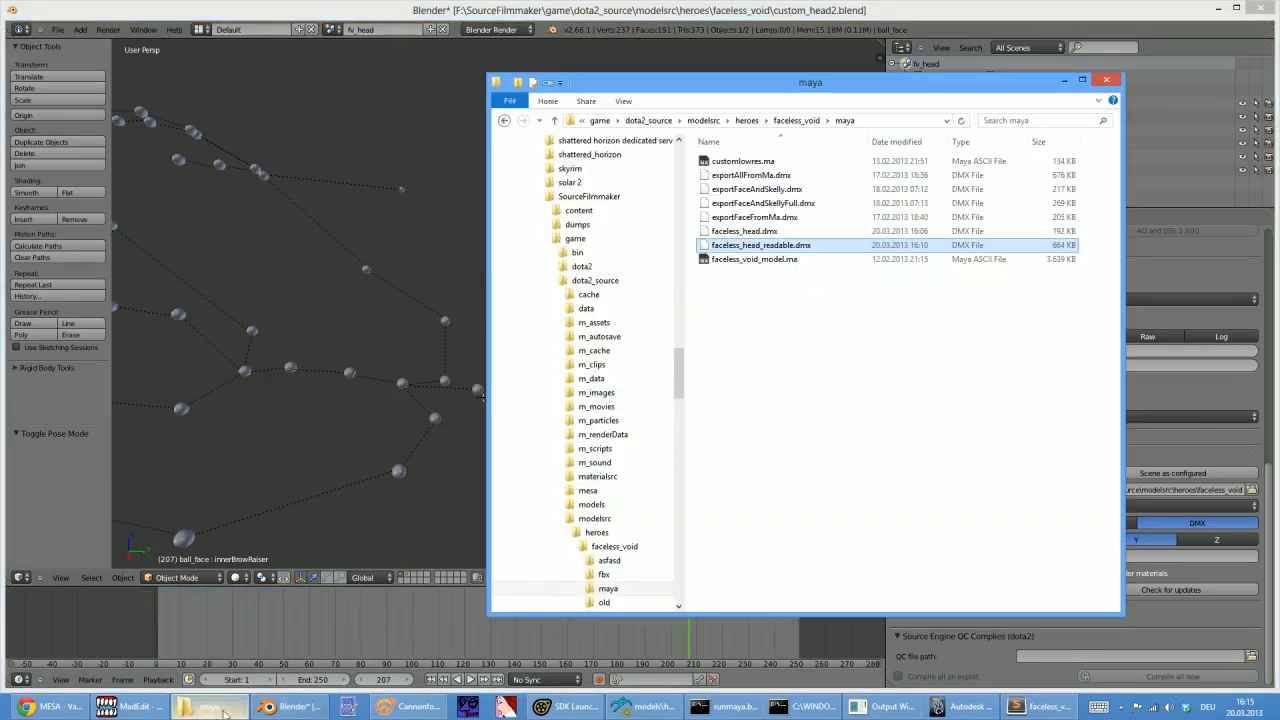
Start Blender 2.65 as a separate instance and open the recent file custom_head2.blend in it
left_click(905, 121)
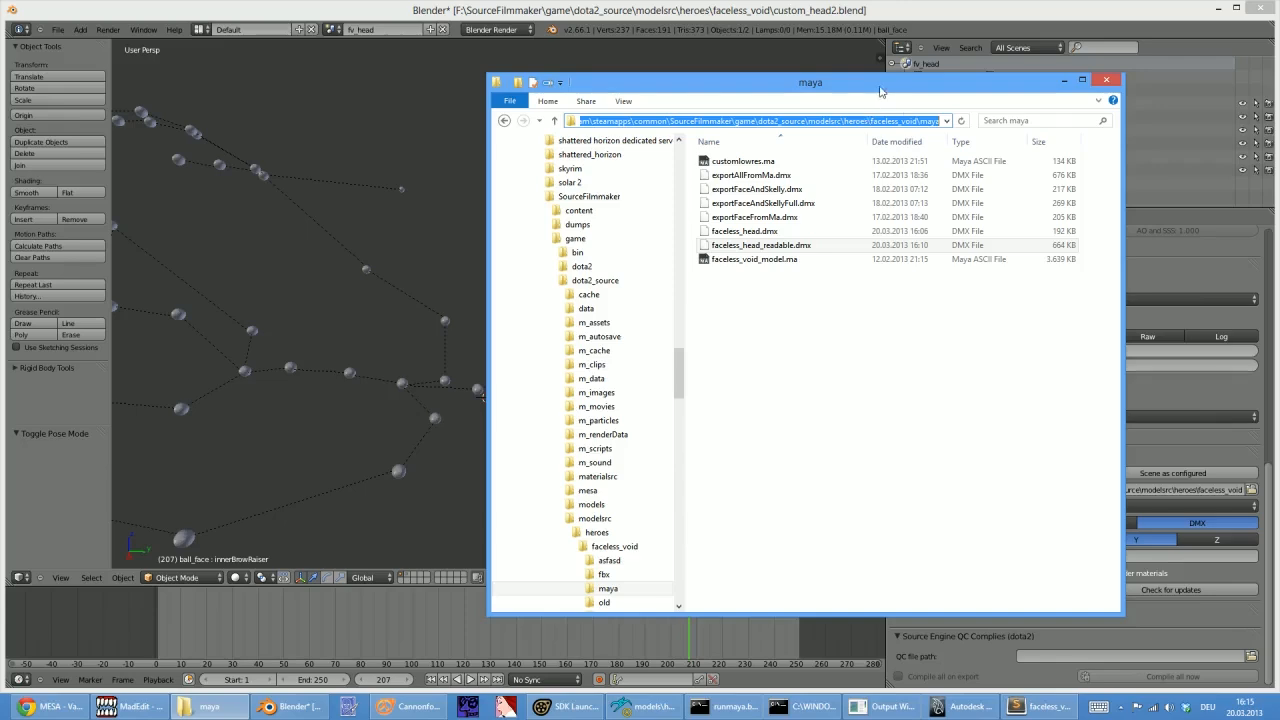
middle_click(205, 707)
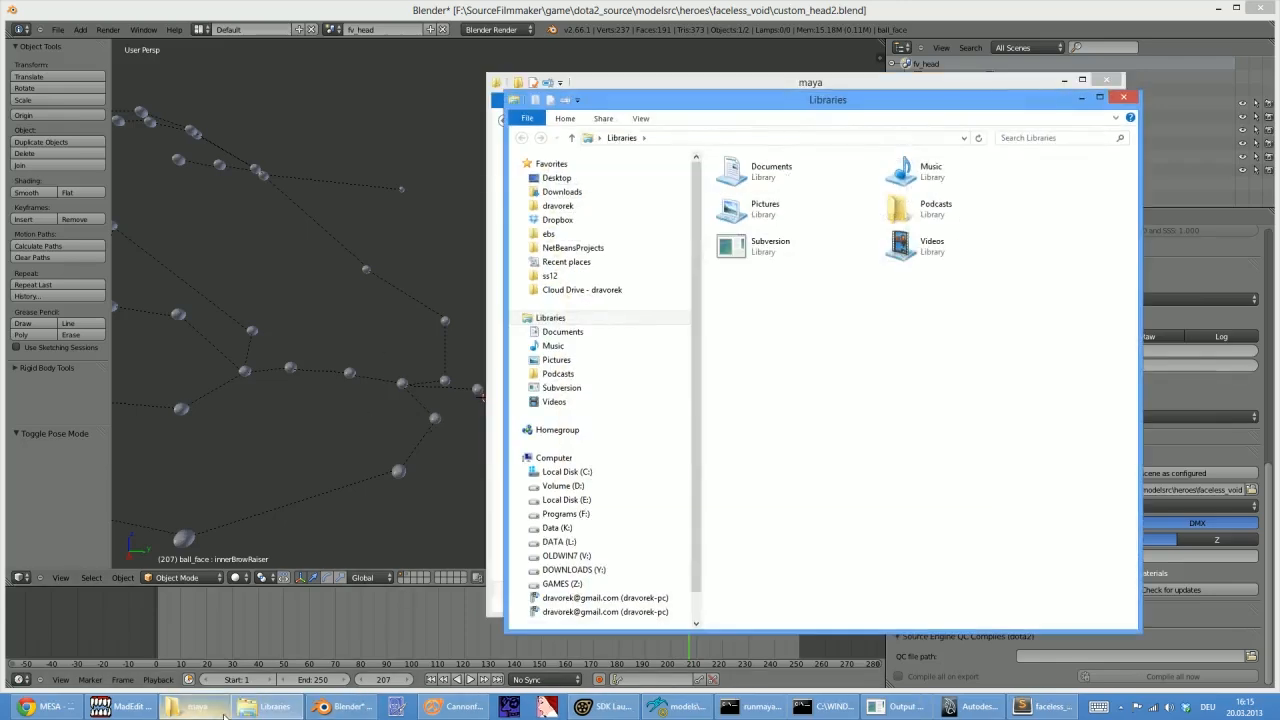
key("ctrl+w")
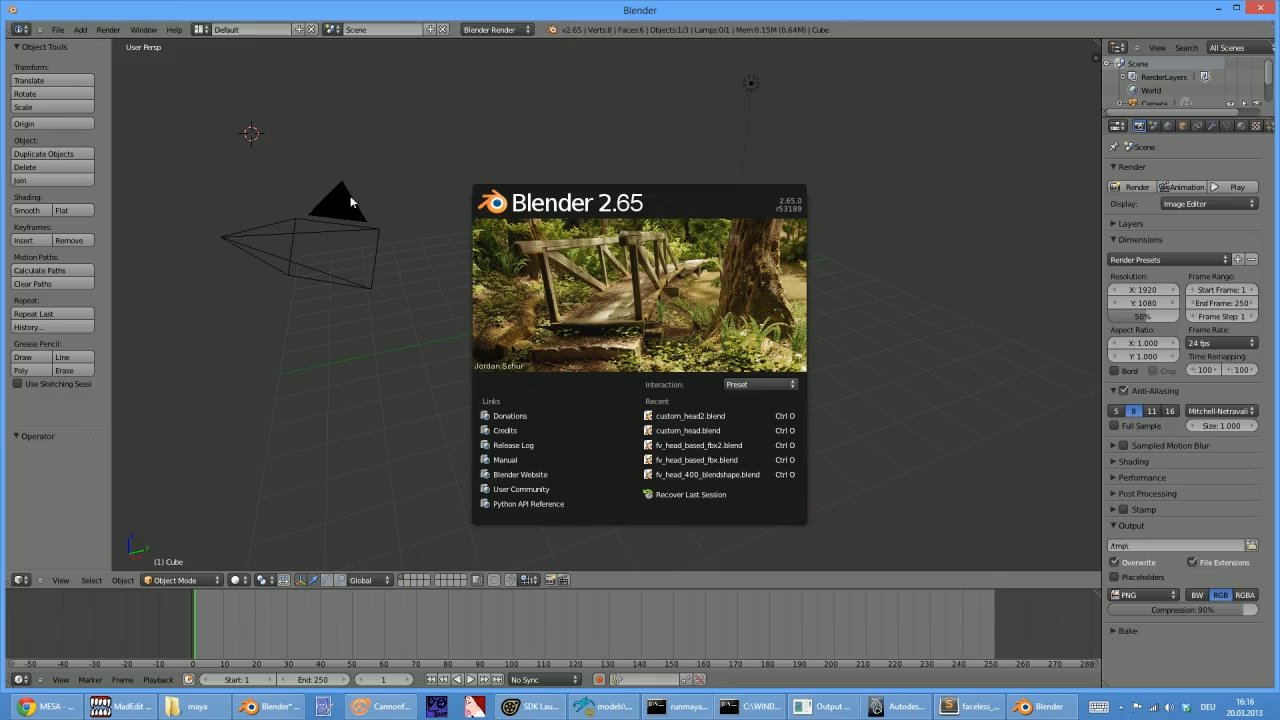
left_click(690, 416)
middle_click_drag(628, 308, 586, 340)
scroll(997, 472, "down", 1)
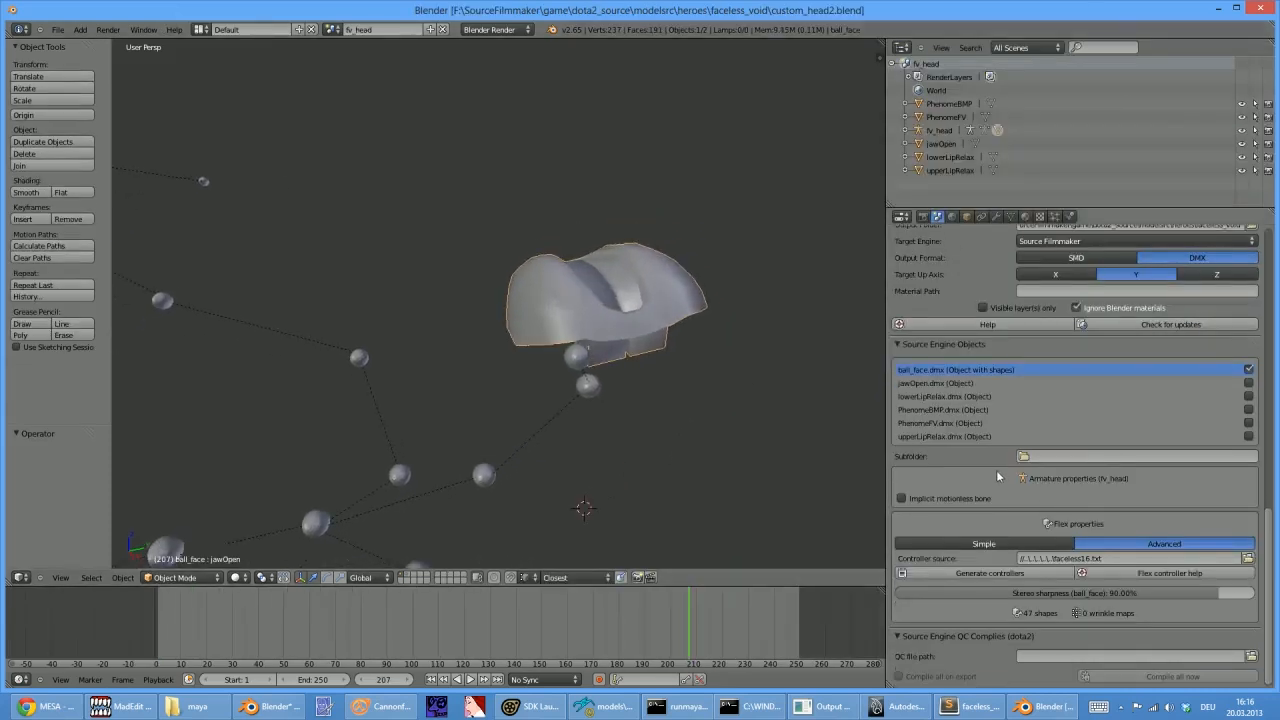
Review the Source Engine Export output folder, target engine and DMX format, and expand fv_head in the outliner to reveal ball_face
scroll(1034, 477, "up", 2)
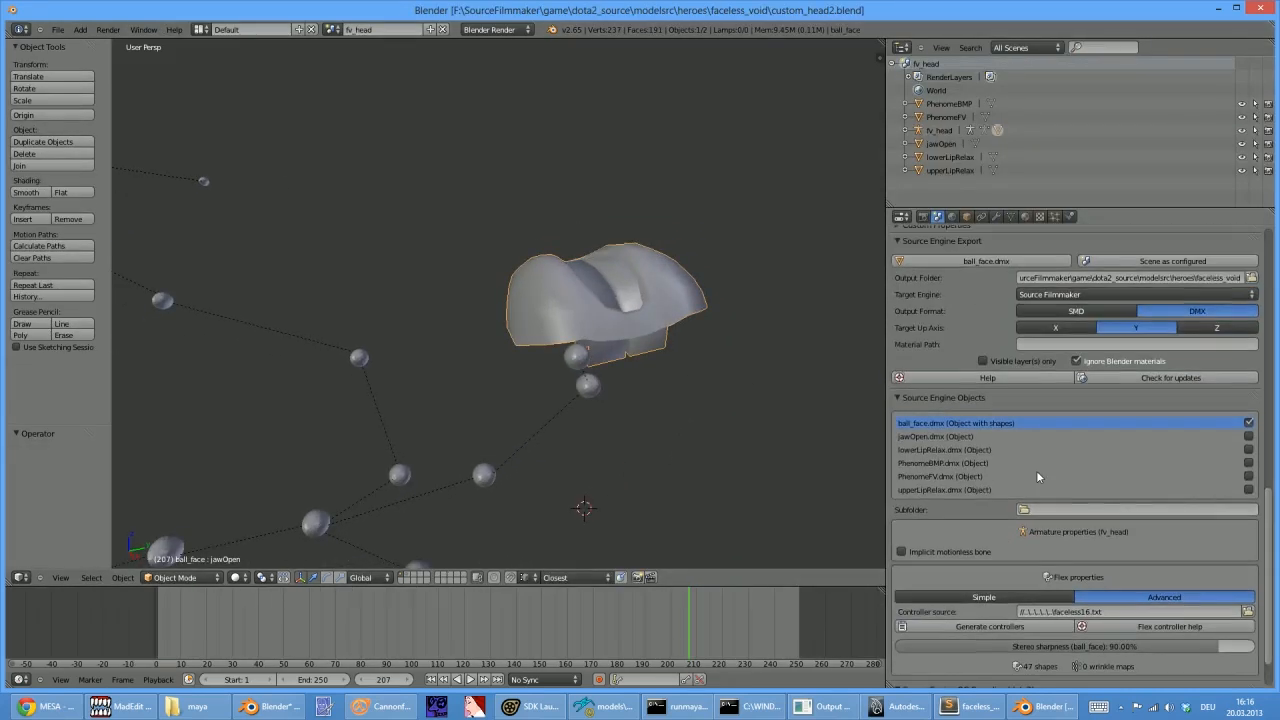
scroll(1034, 477, "up", 2)
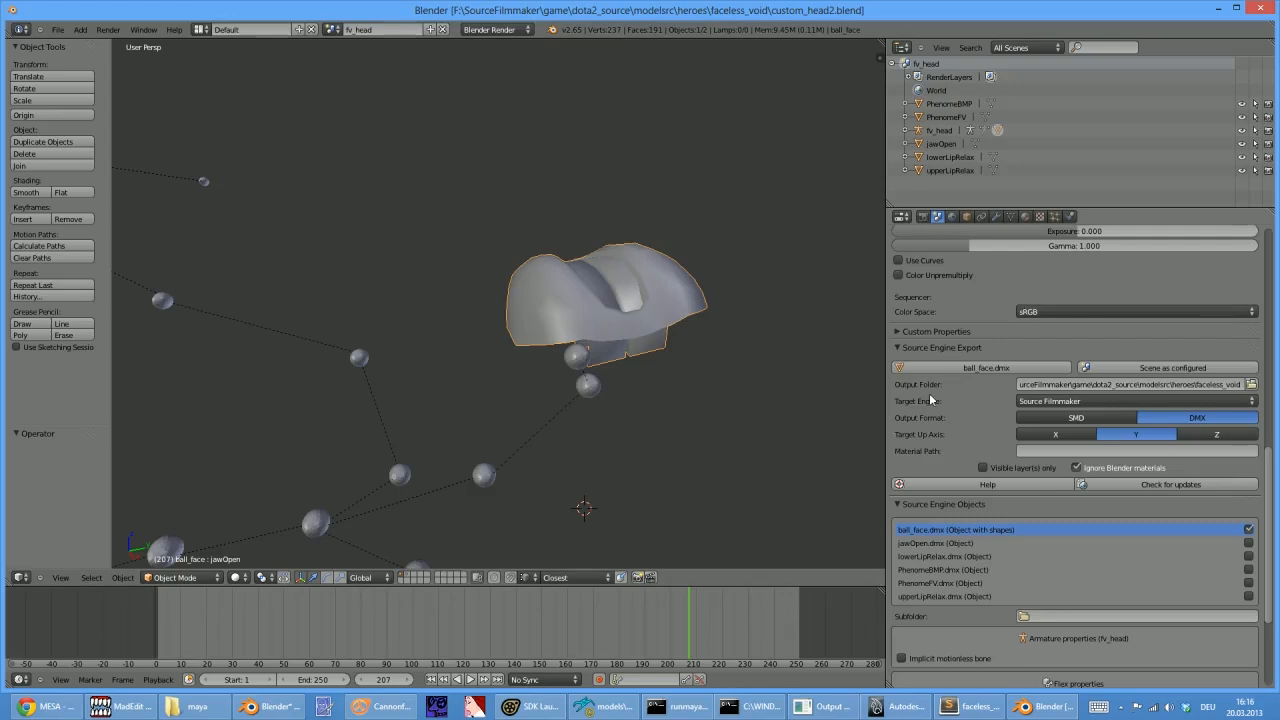
left_click(1140, 384)
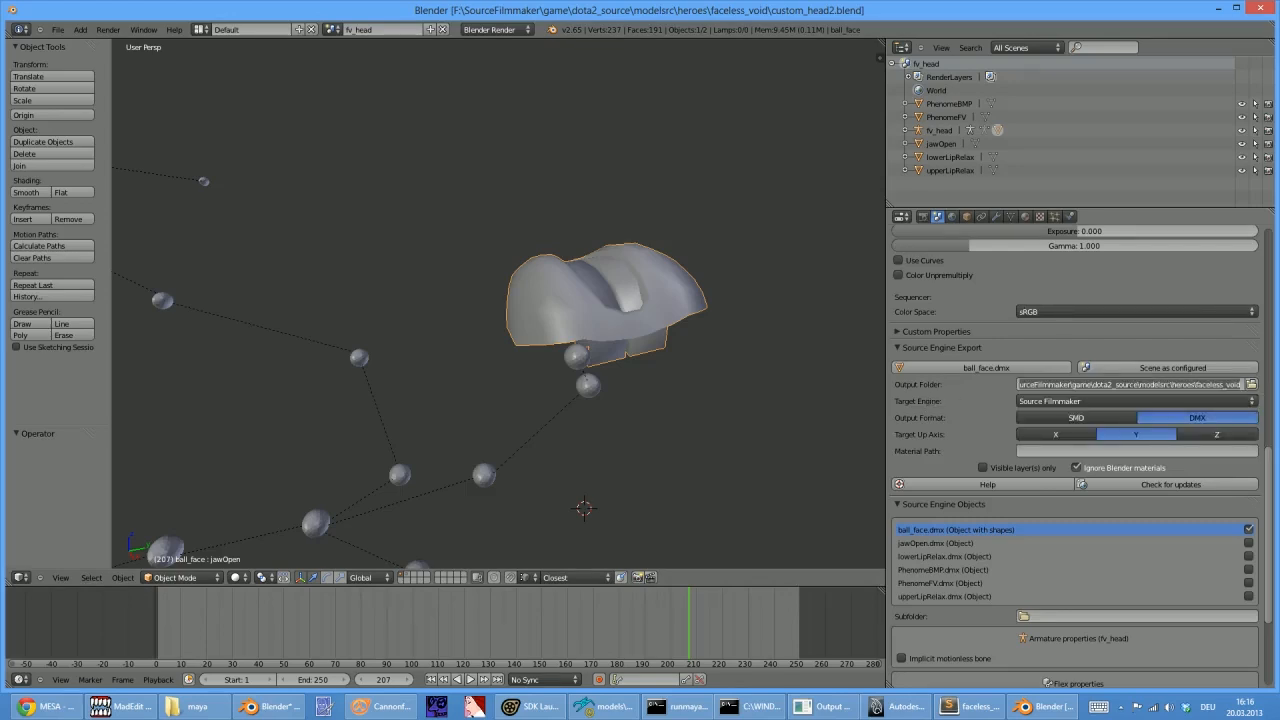
key("Return")
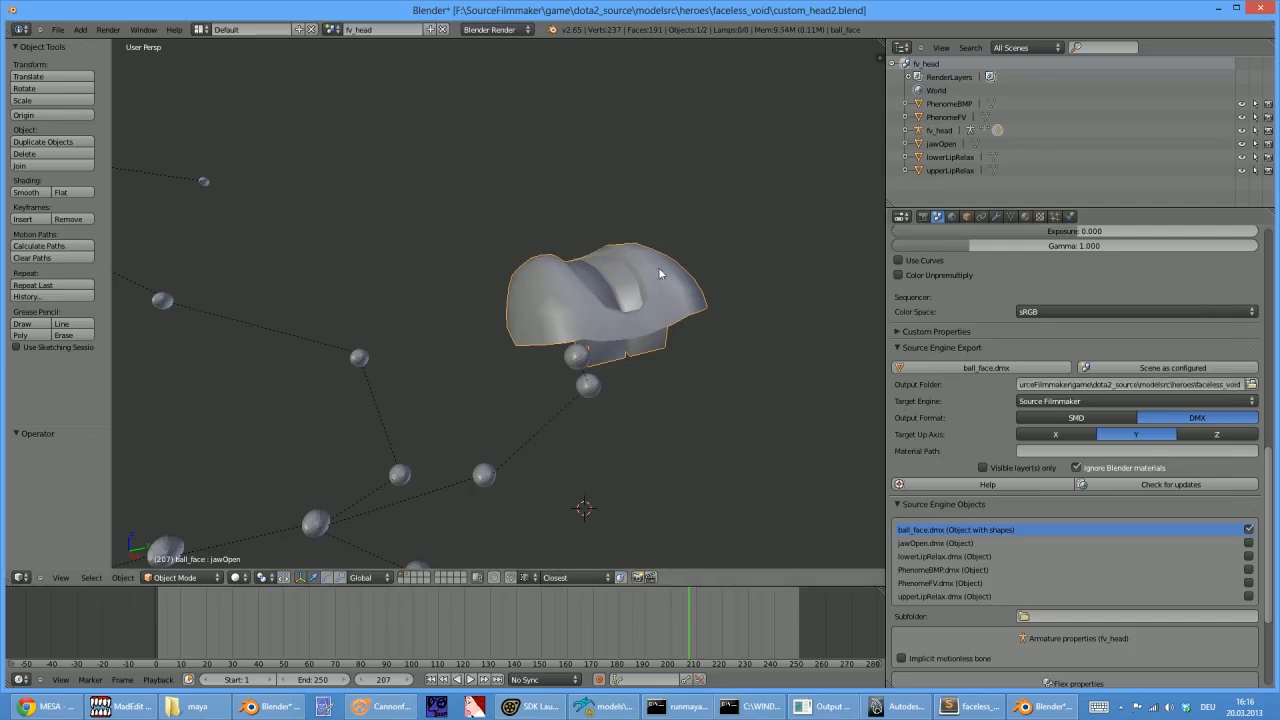
middle_click_drag(641, 380, 586, 400)
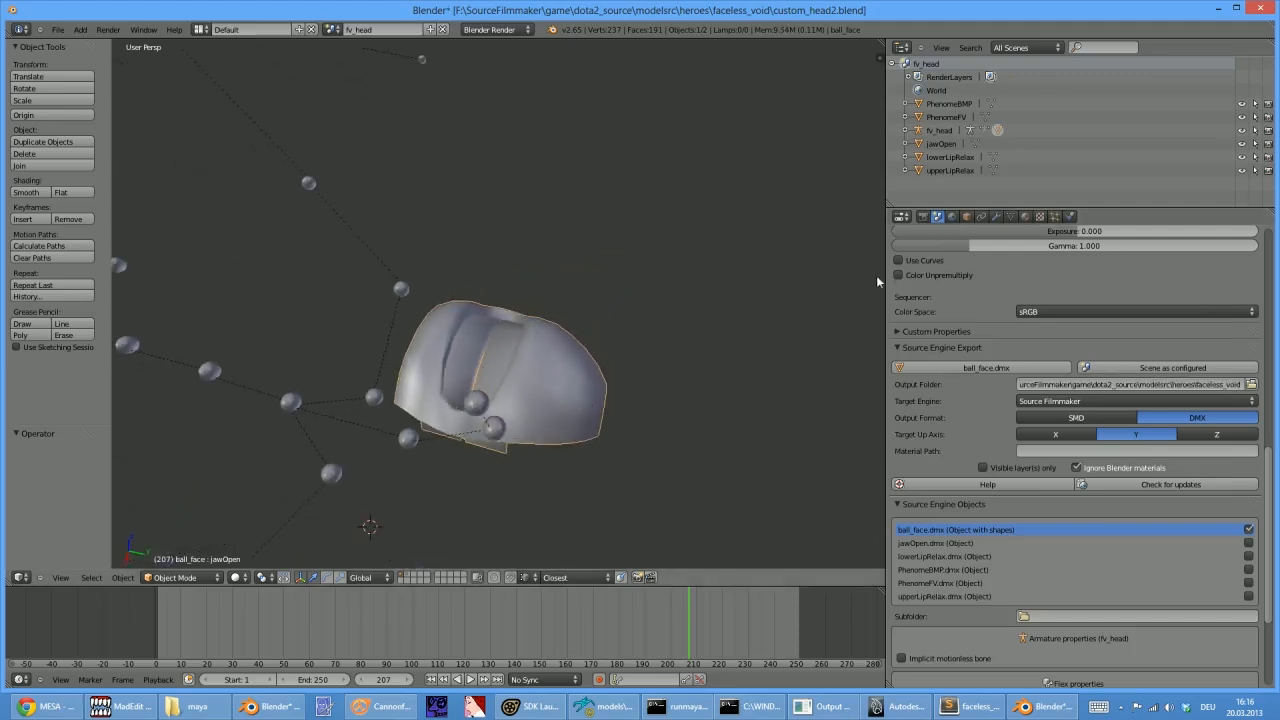
left_click(906, 132)
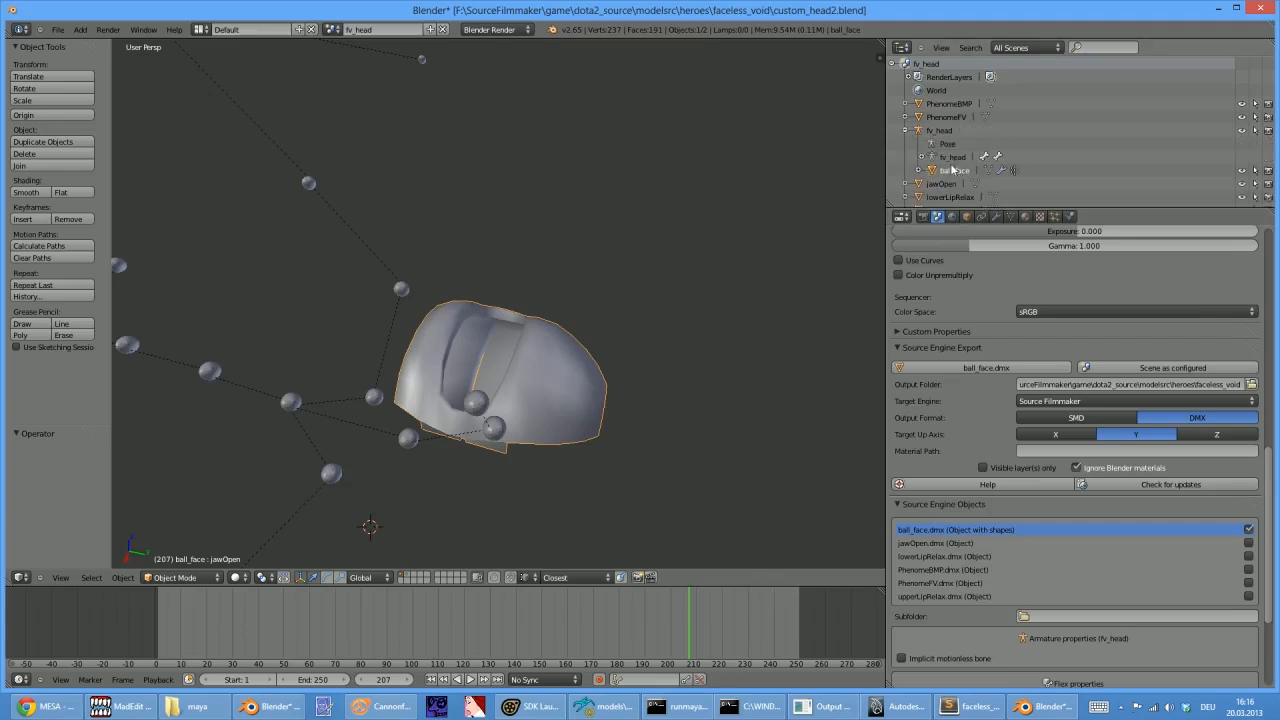
middle_click_drag(800, 230, 650, 375)
scroll(1044, 368, "down", 2)
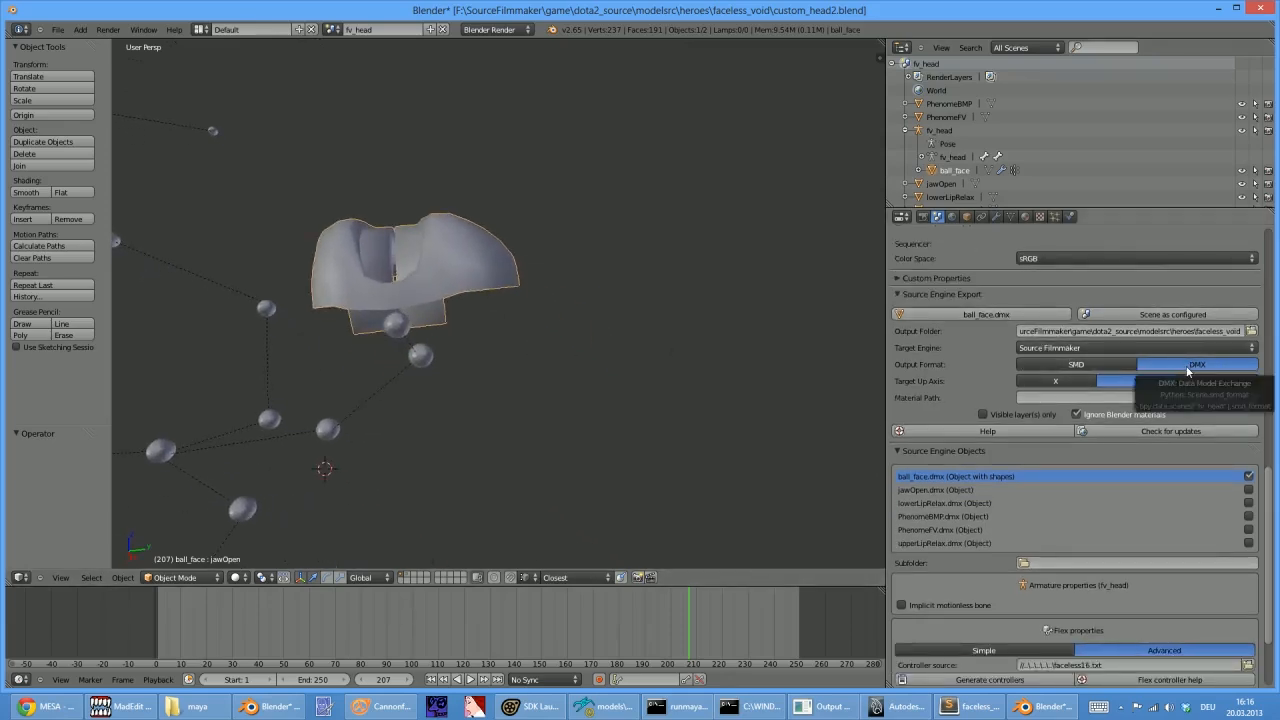
Compare the Simple and Advanced flex controller modes for ball_face, ending on Advanced
scroll(1064, 493, "down", 4)
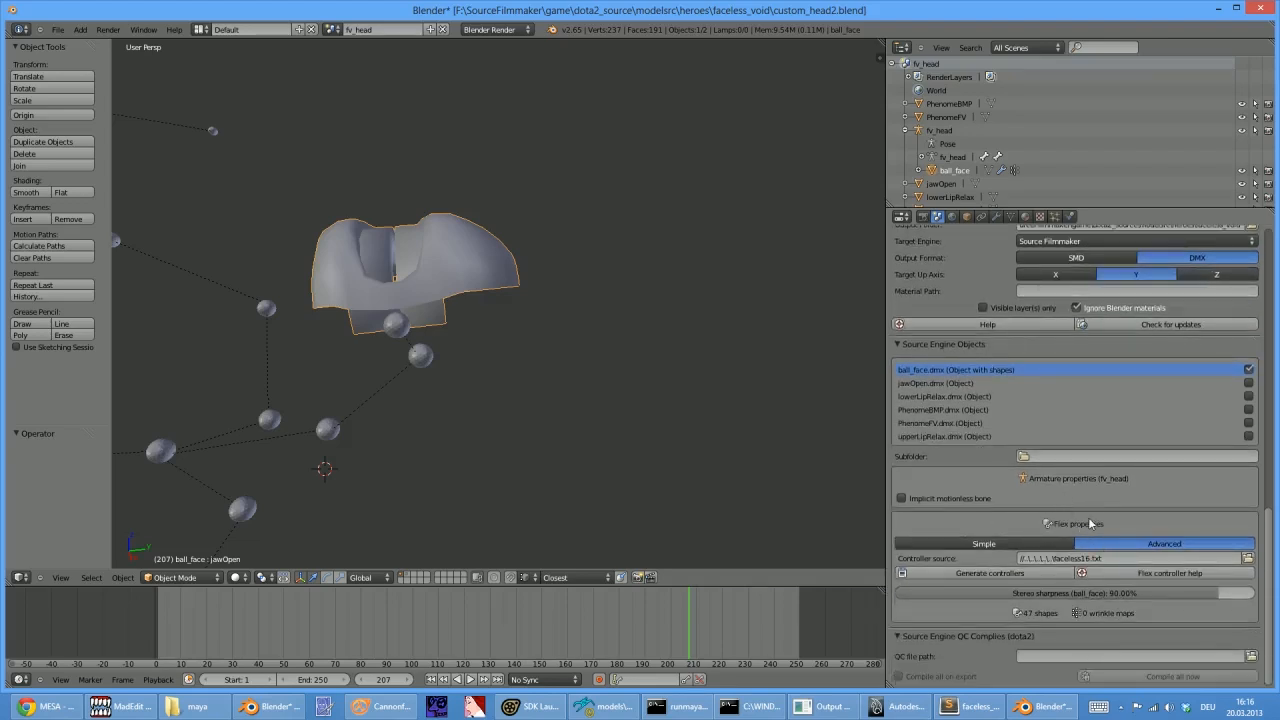
left_click(1008, 543)
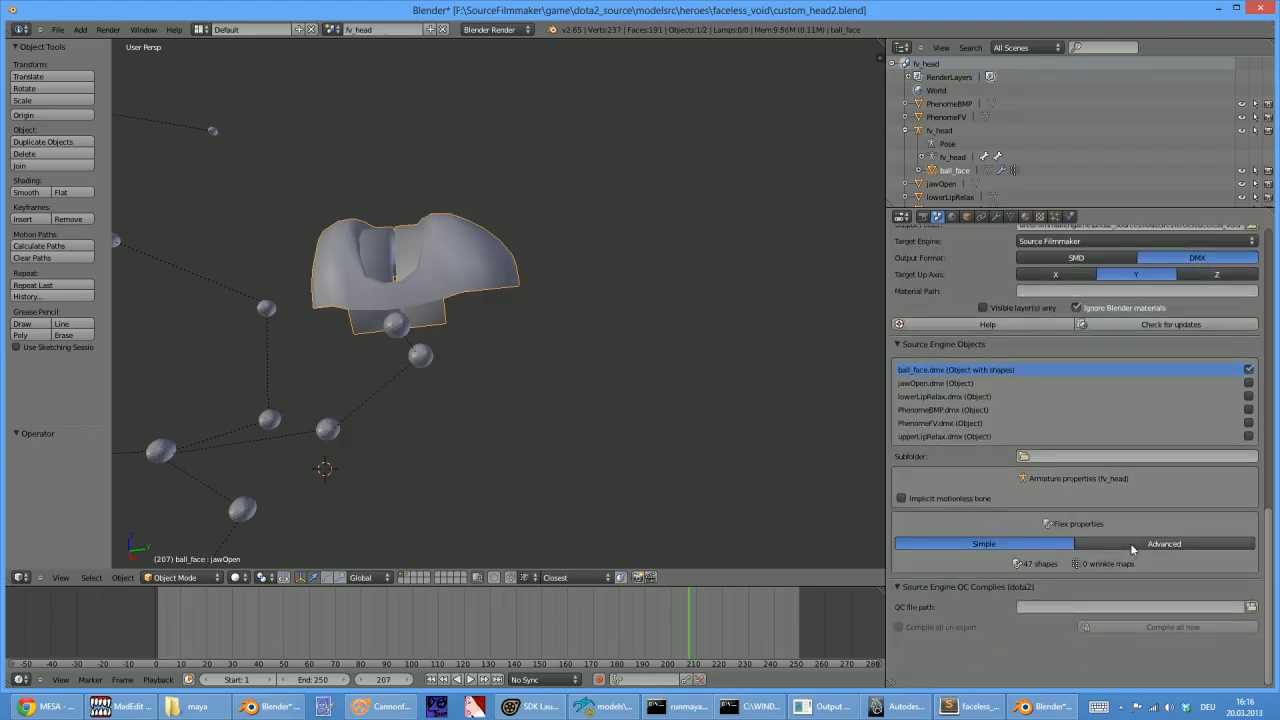
left_click(1130, 543)
left_click(1024, 548)
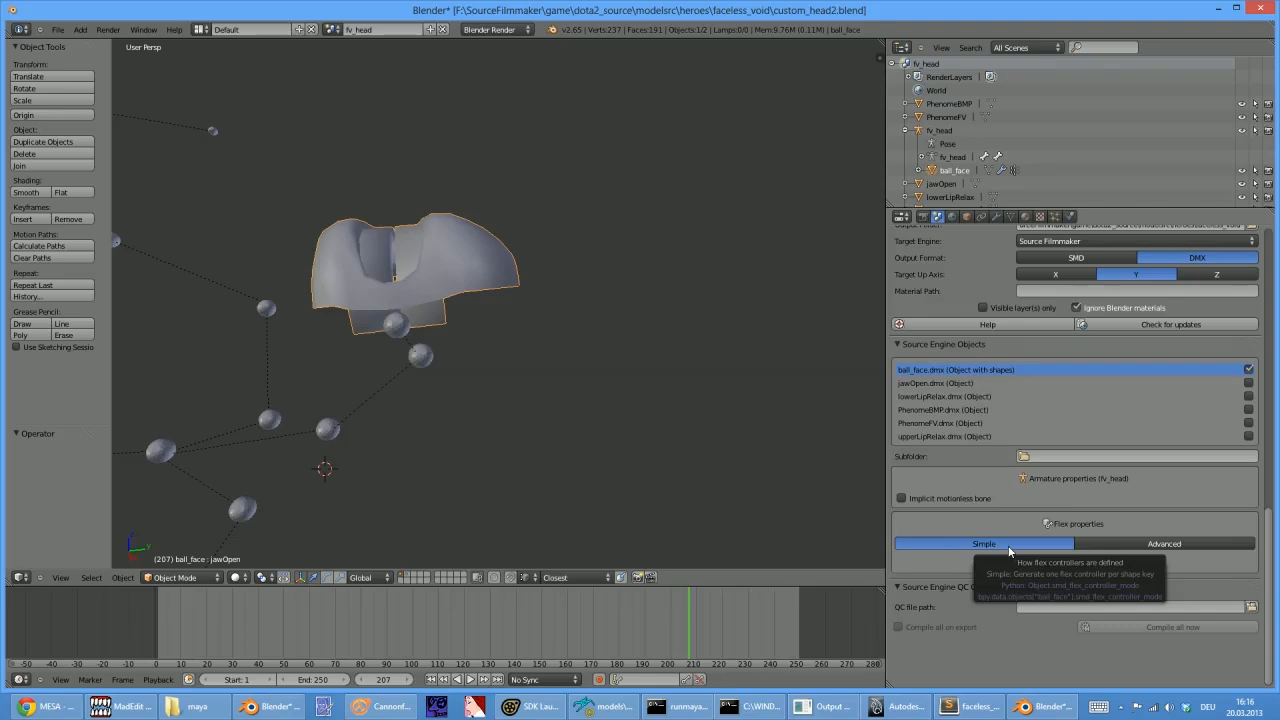
left_click(1133, 545)
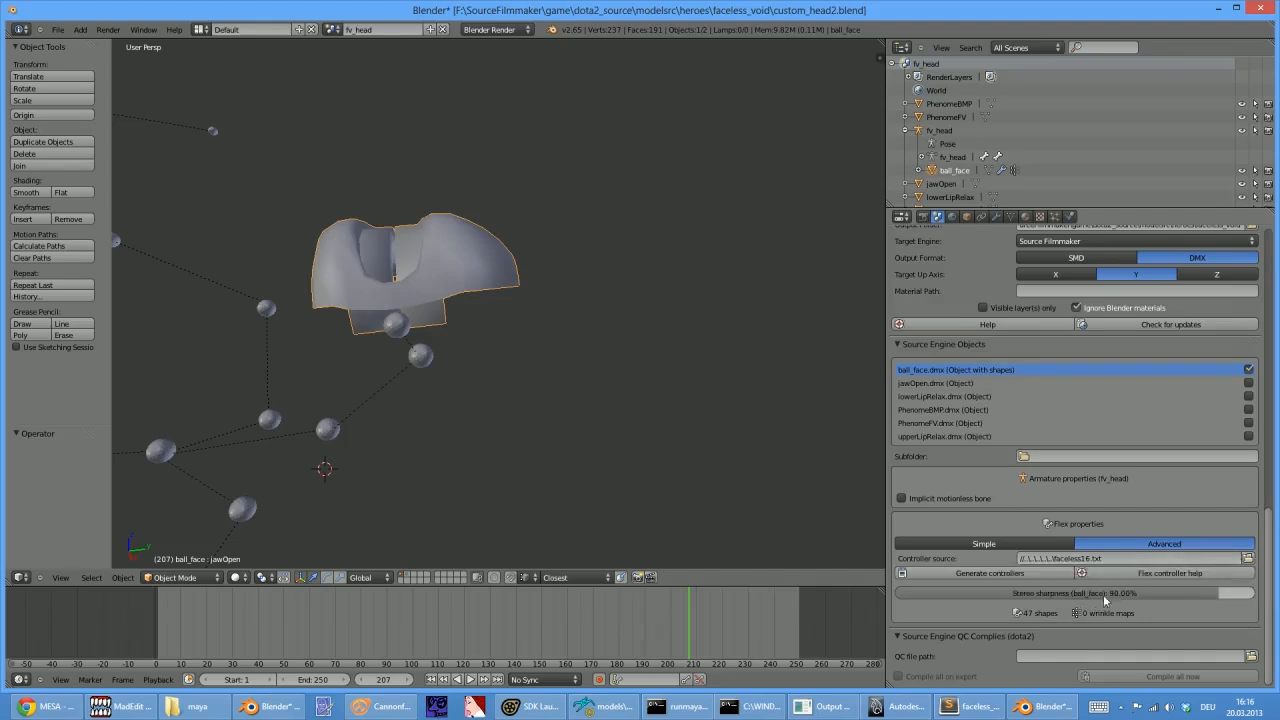
Set the flex controller source to faceless_head_readable.dmx from the faceless_void maya folder and export ball_face.dmx
left_click(1249, 559)
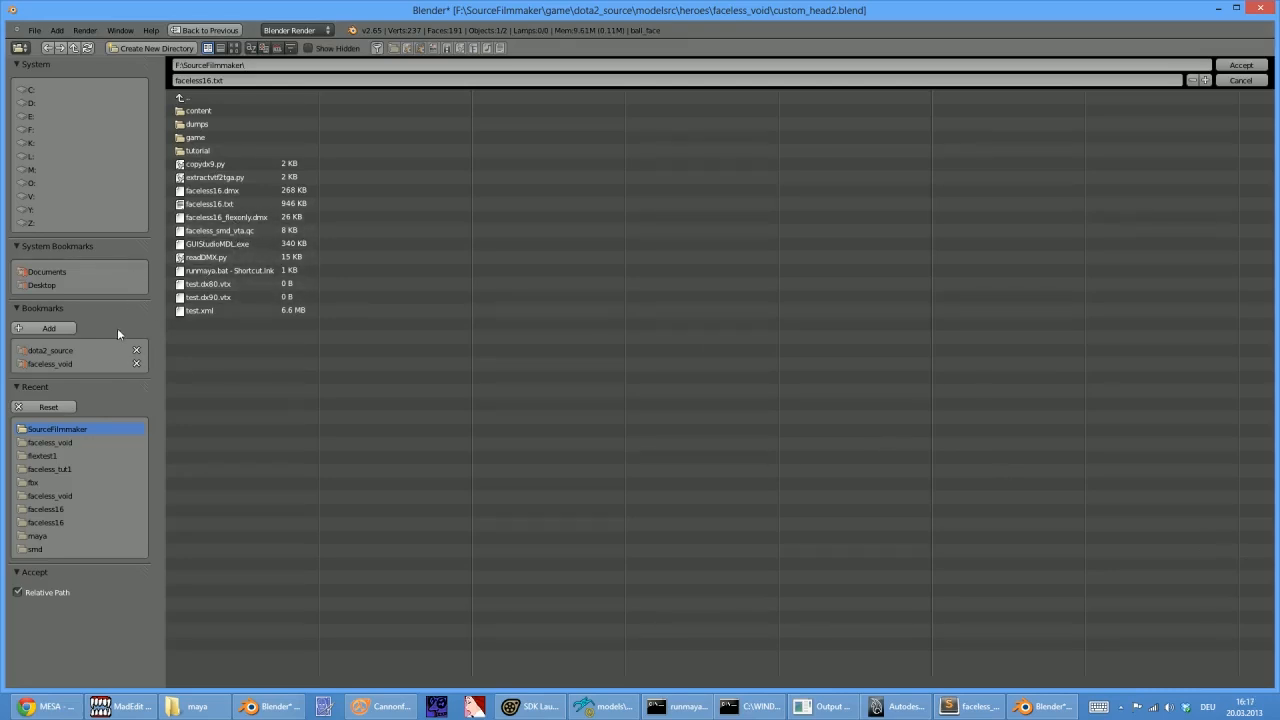
left_click(55, 352)
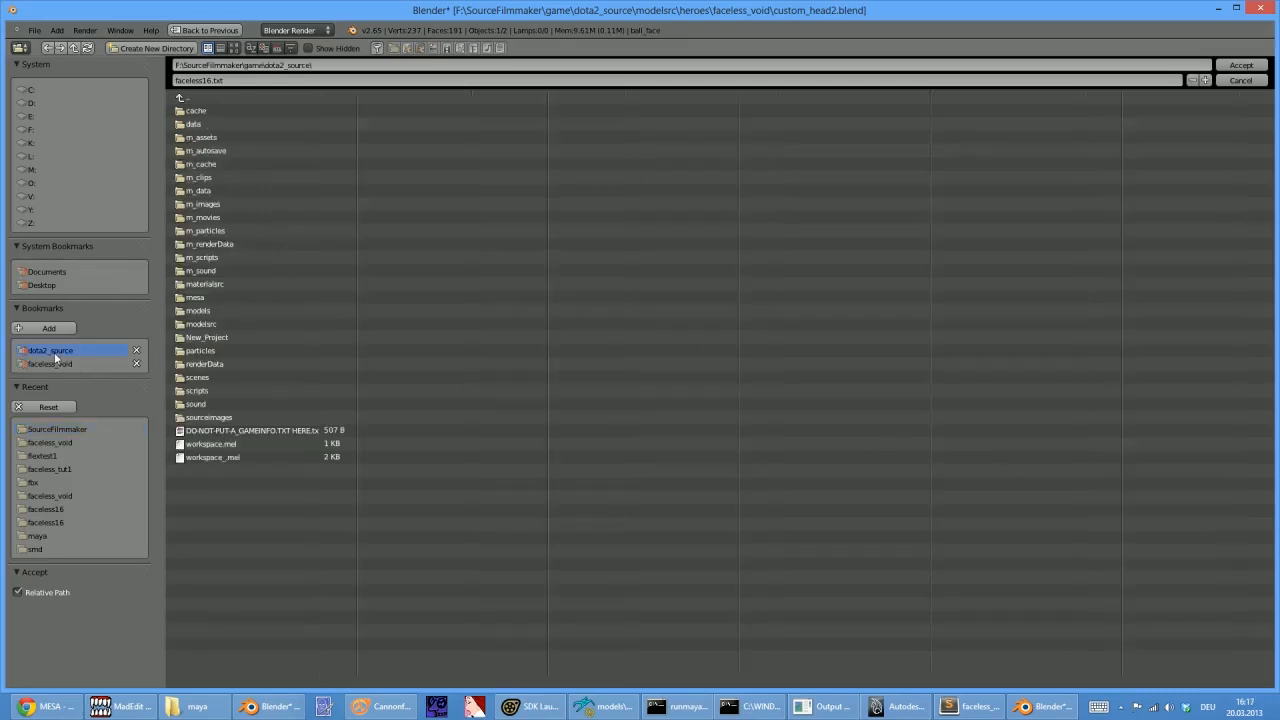
left_click(201, 326)
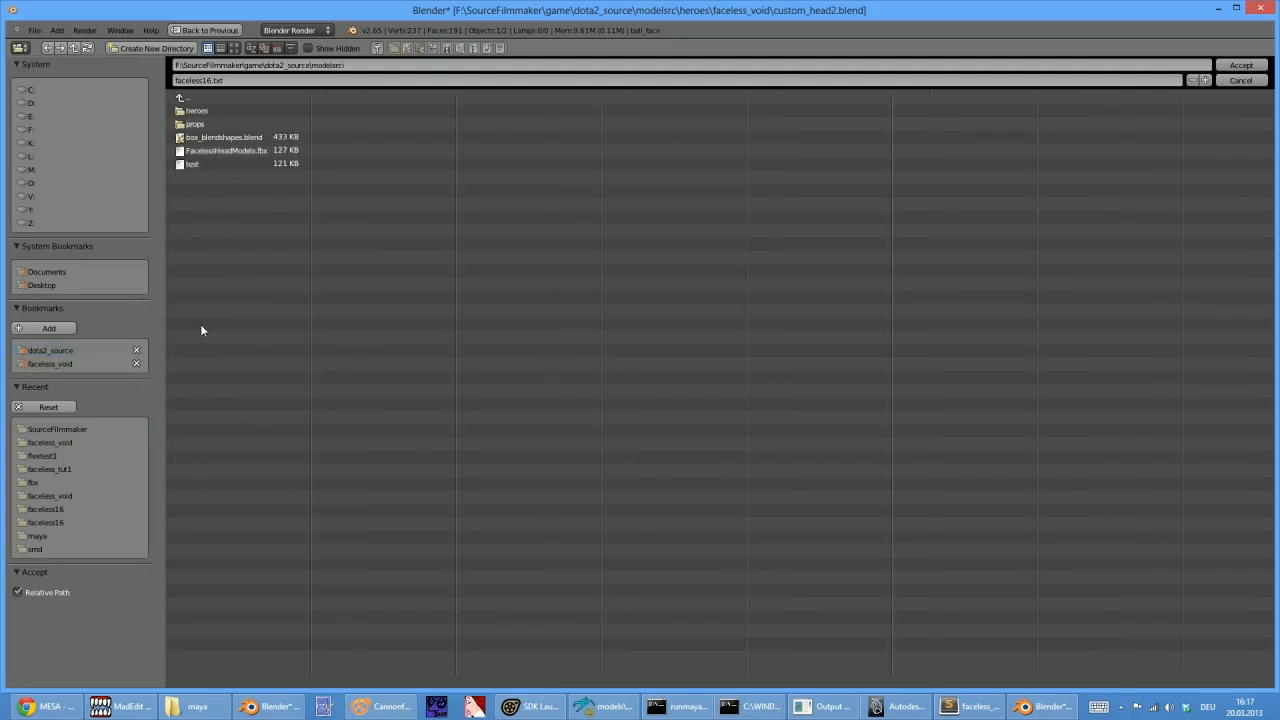
left_click(193, 111)
left_click(193, 111)
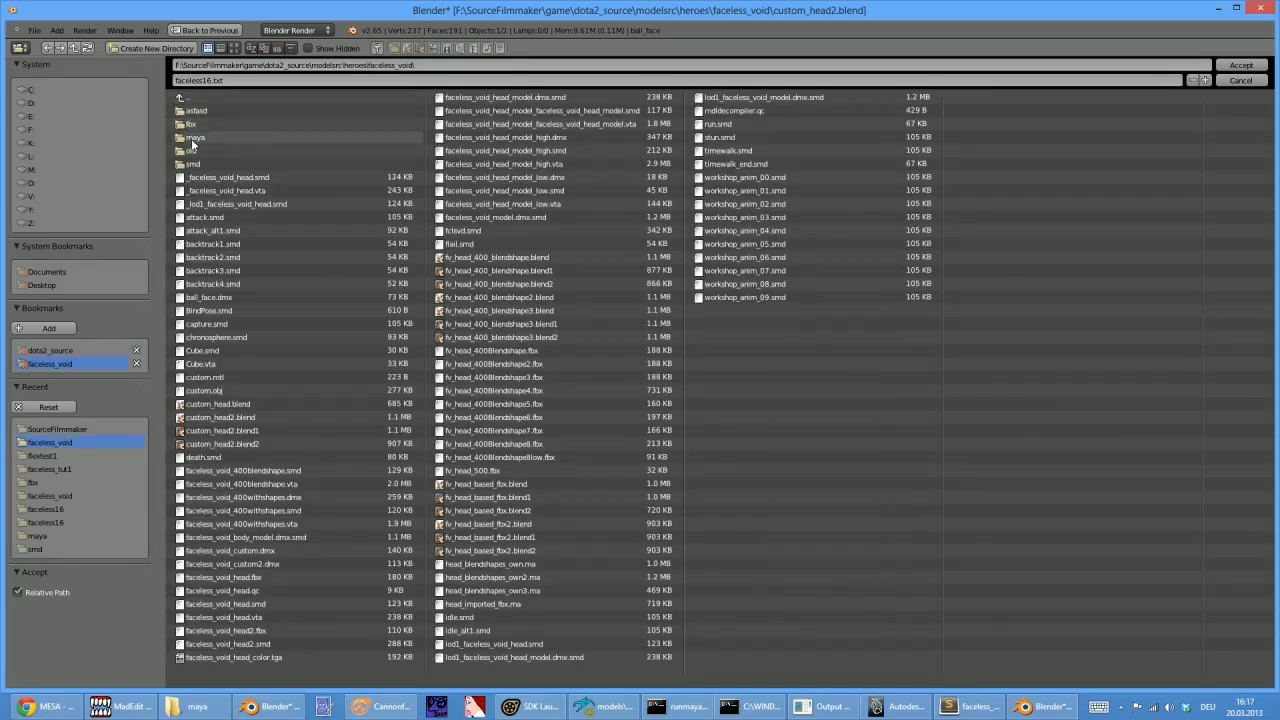
left_click(191, 137)
left_click(236, 205)
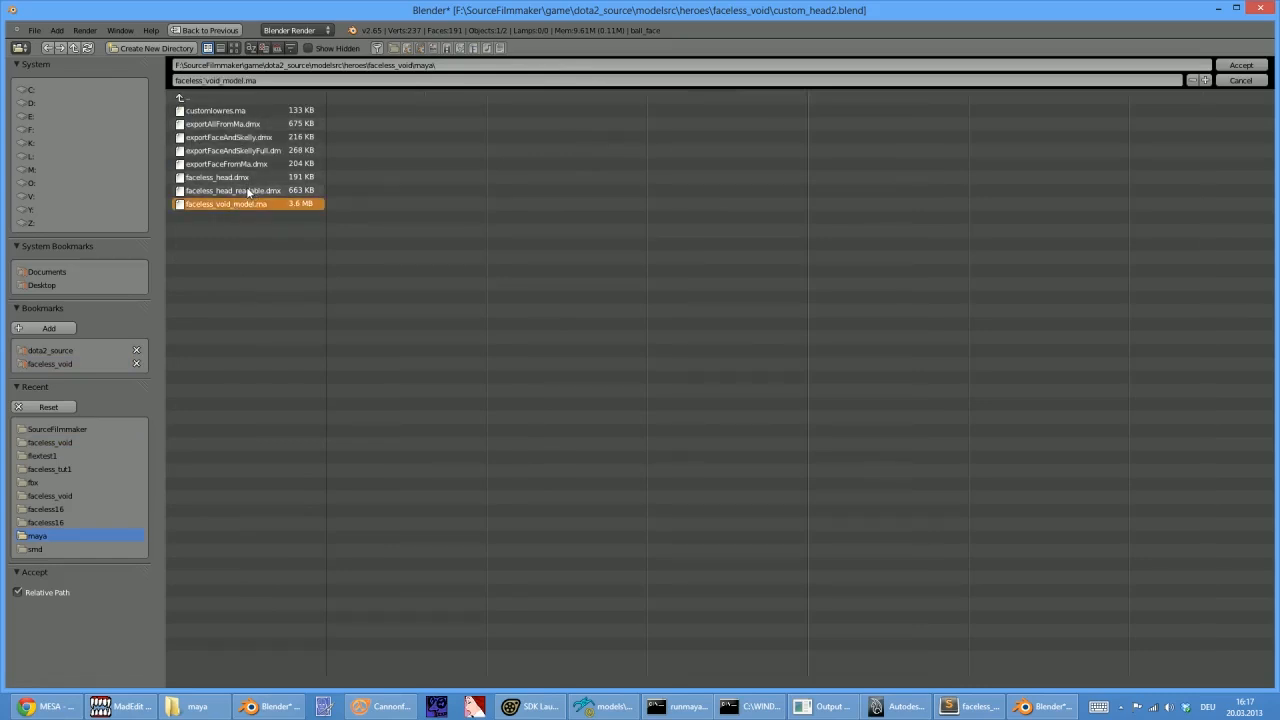
left_click(243, 191)
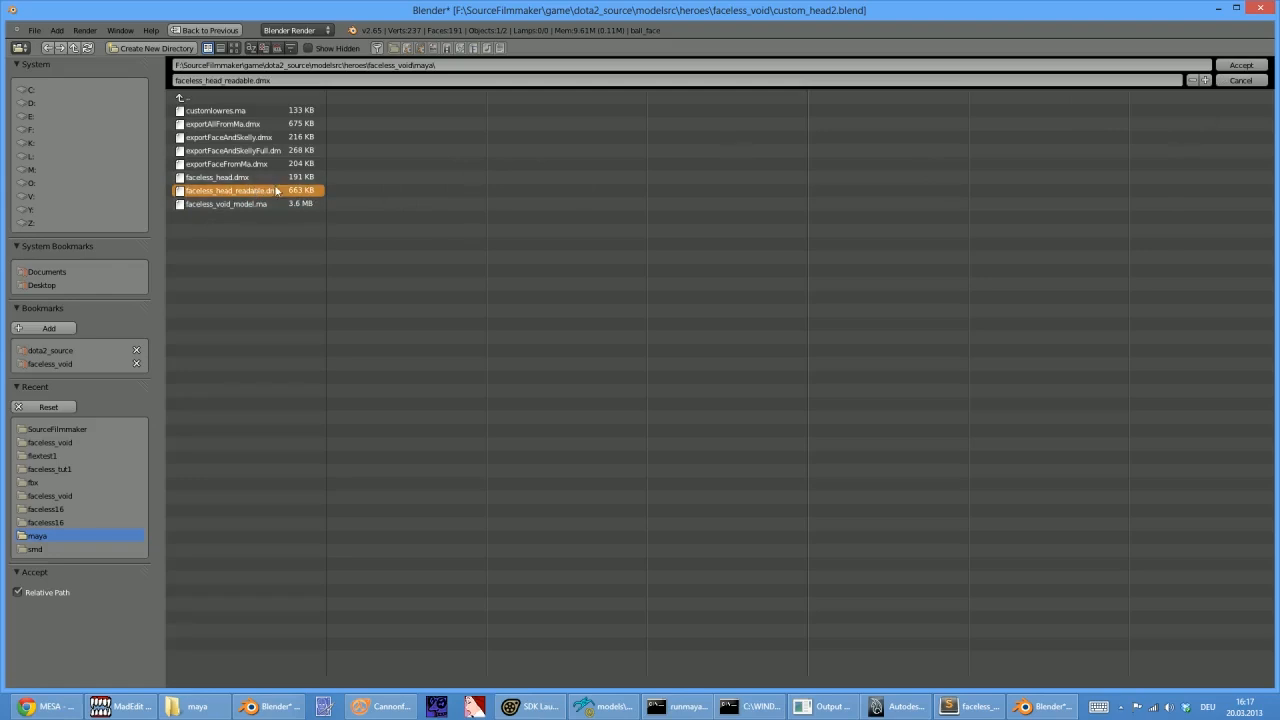
left_click(1241, 66)
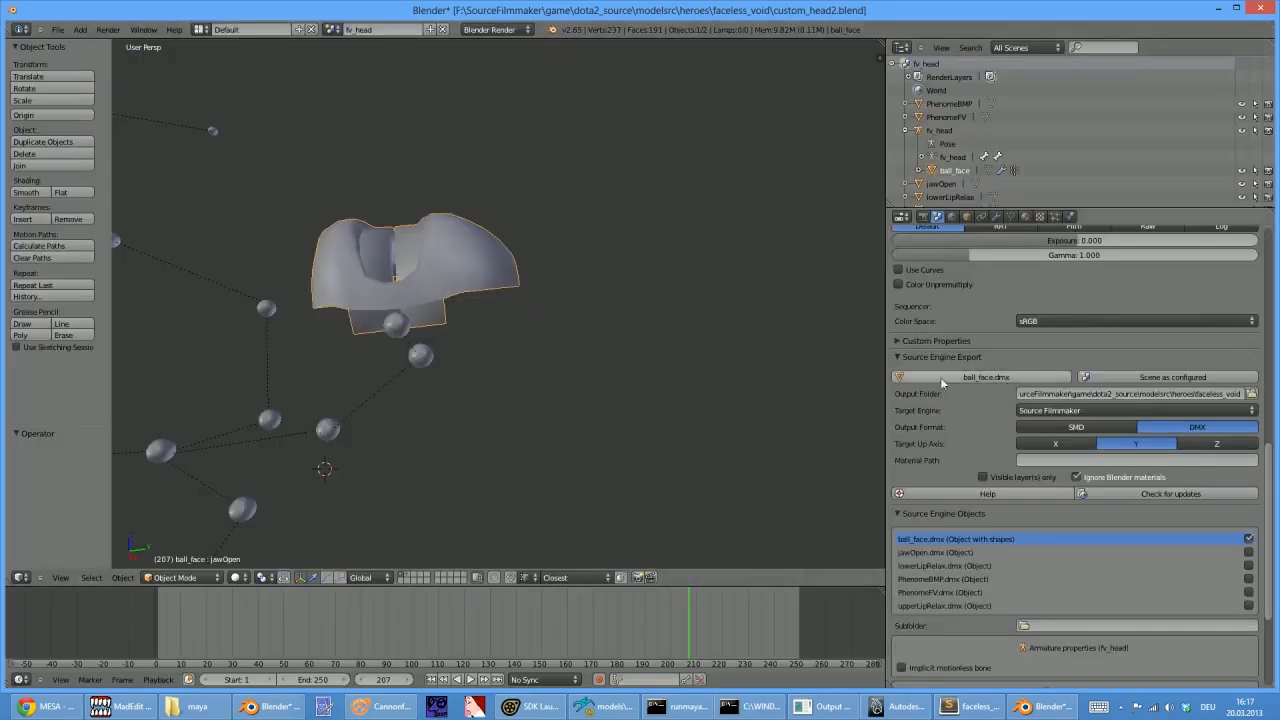
left_click(983, 378)
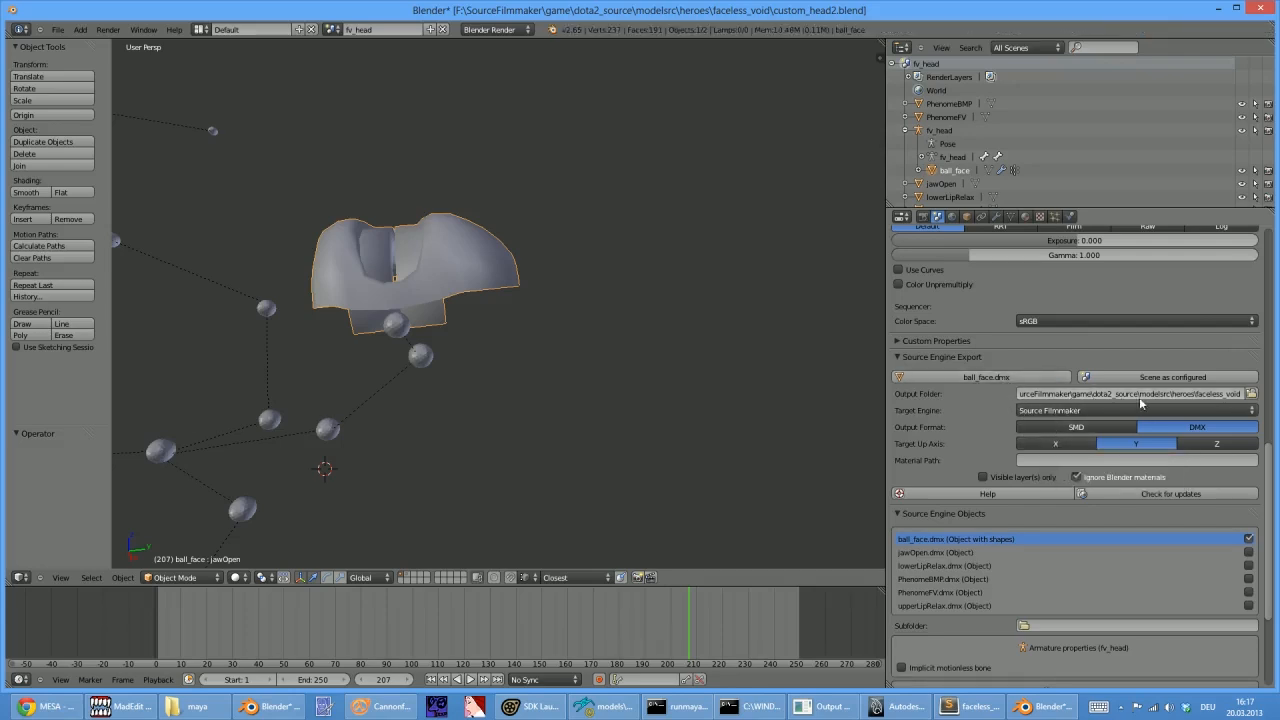
Clear the controller source path and generate a new set of flex controllers for ball_face
scroll(1056, 528, "down", 5)
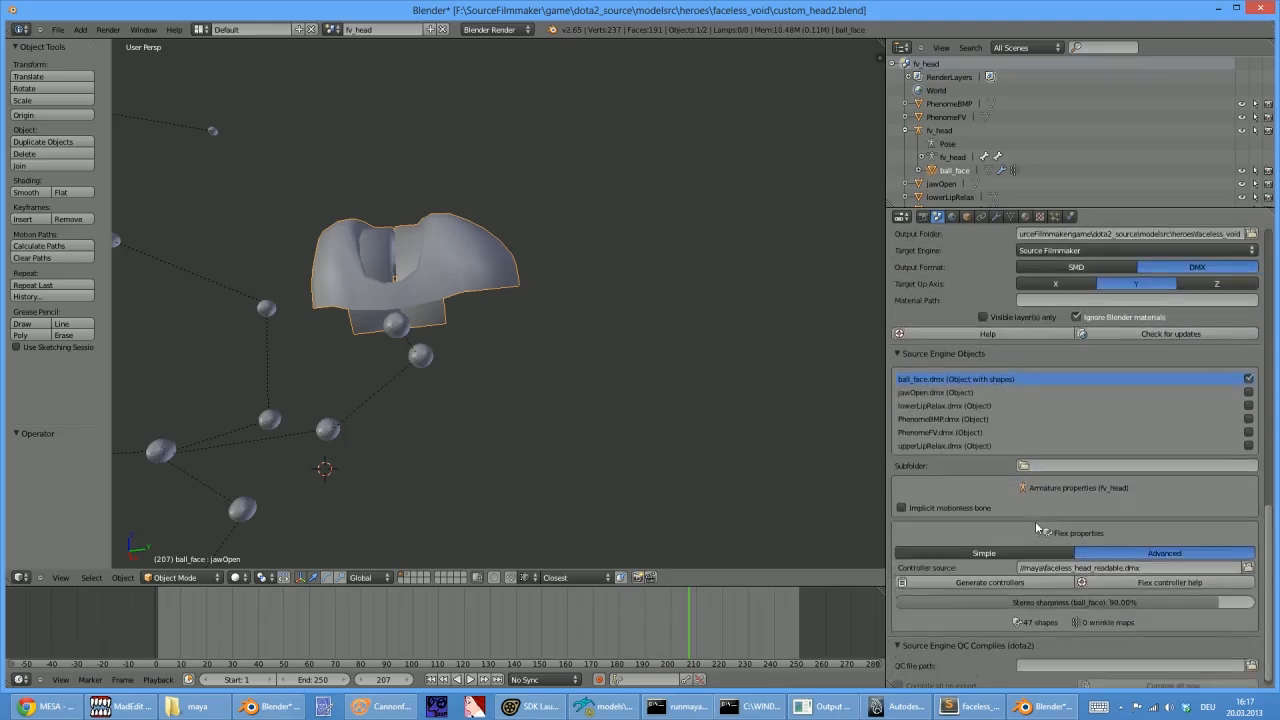
left_click(1166, 559)
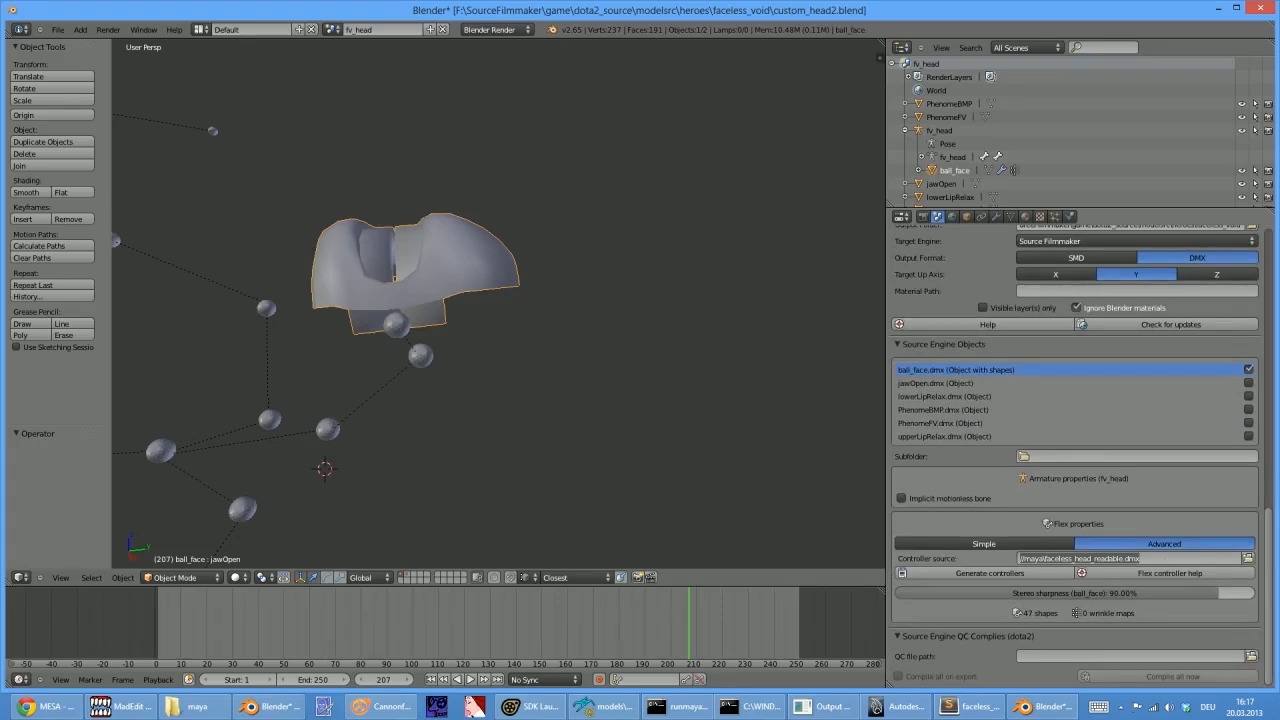
key("BackSpace")
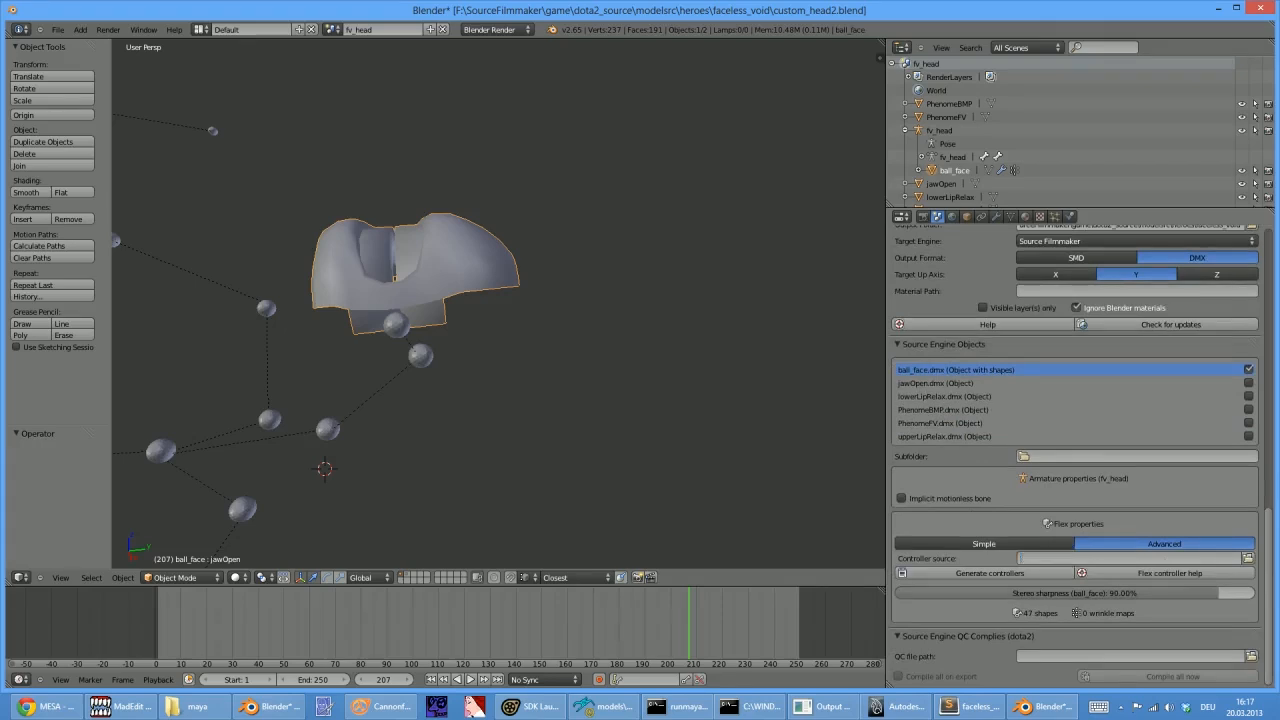
left_click(995, 574)
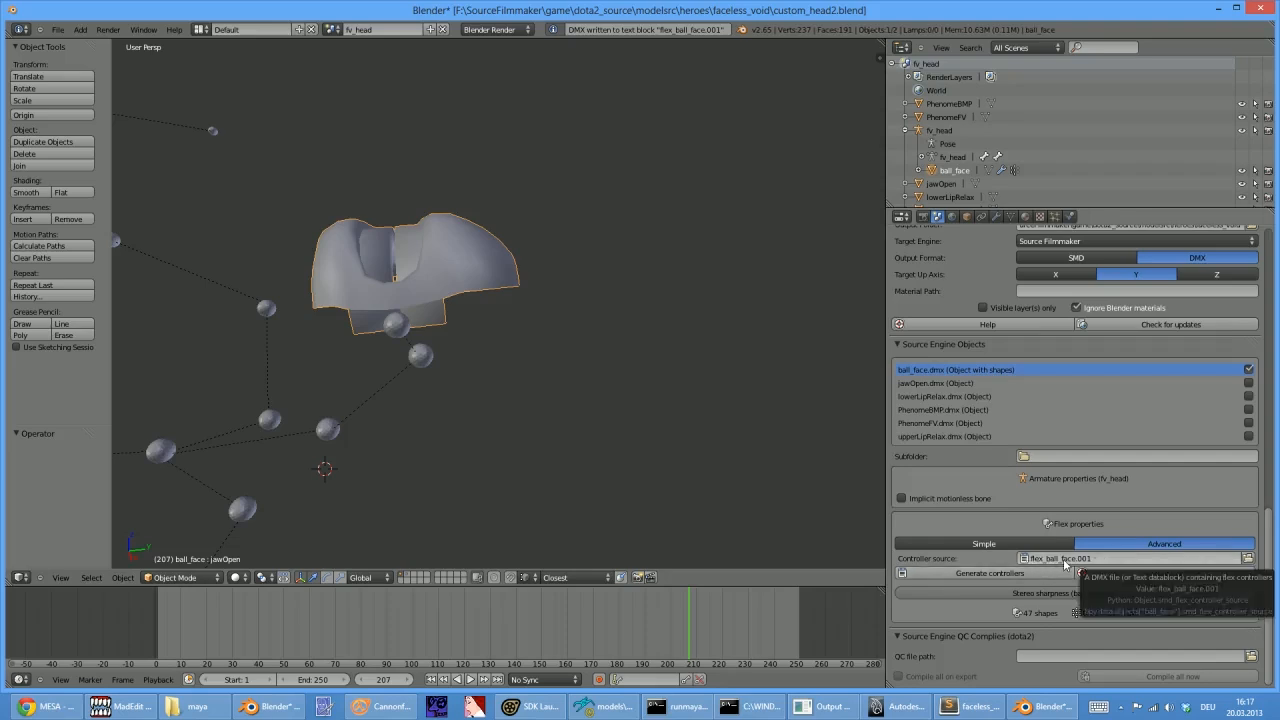
Split the 3D view into a second area, make it a Text Editor showing flex_ball_face.001, and widen it
left_click_drag(880, 44, 453, 88)
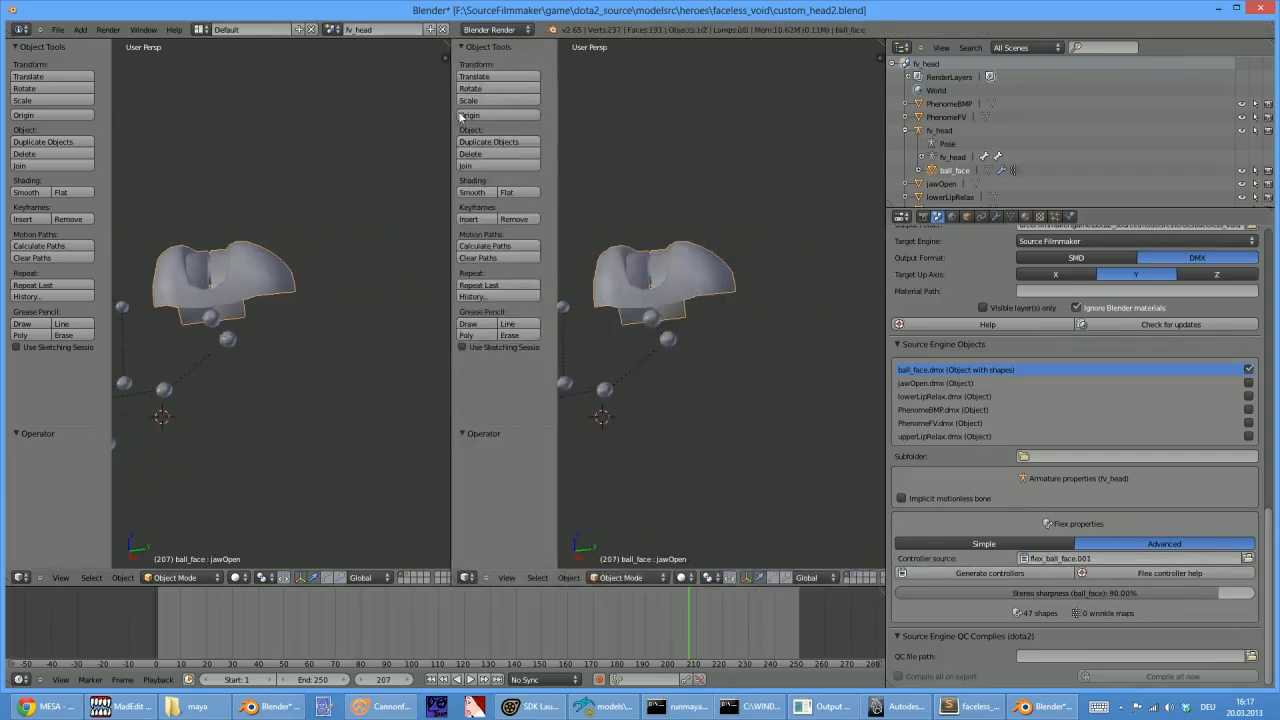
left_click(467, 578)
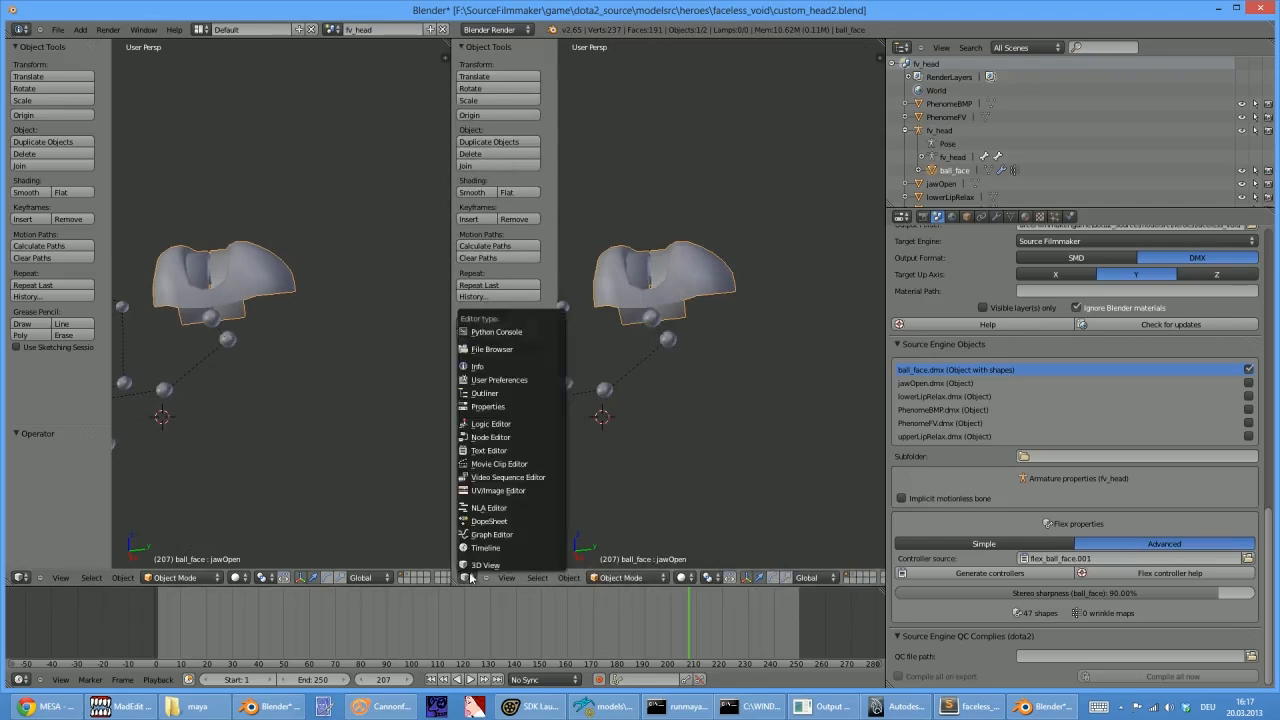
left_click(503, 451)
left_click(597, 578)
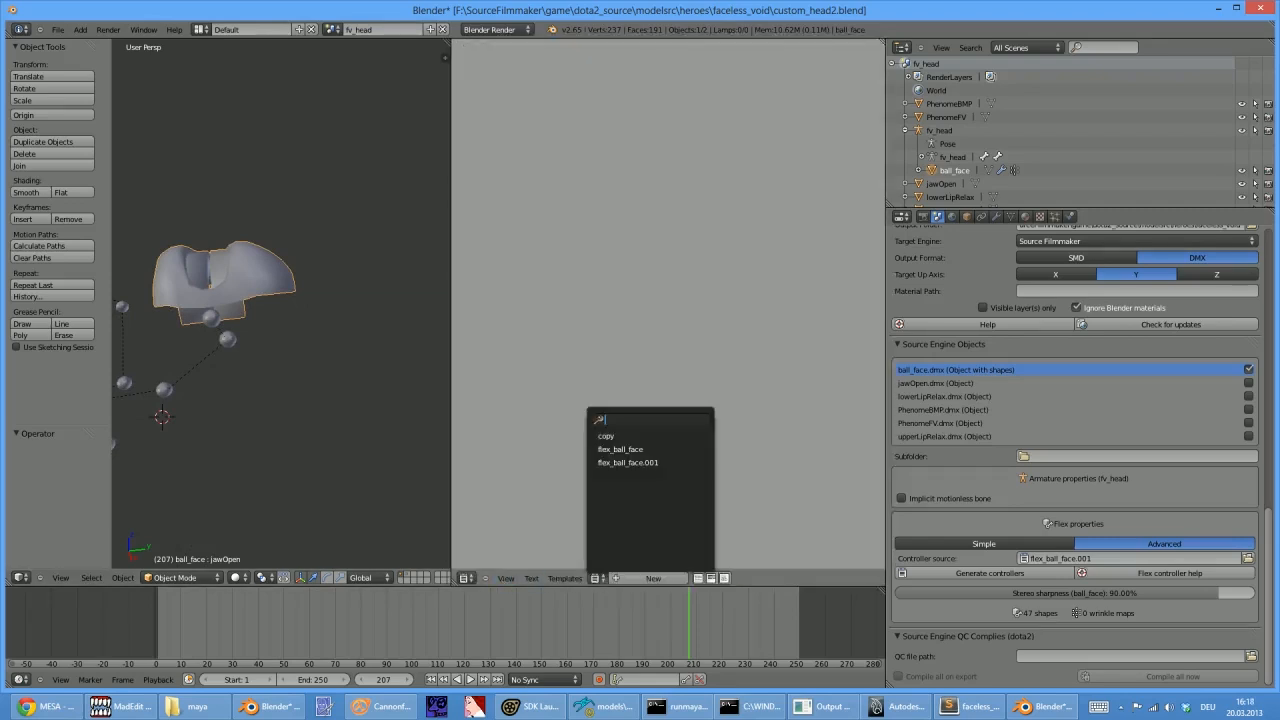
left_click(628, 462)
left_click_drag(449, 269, 339, 269)
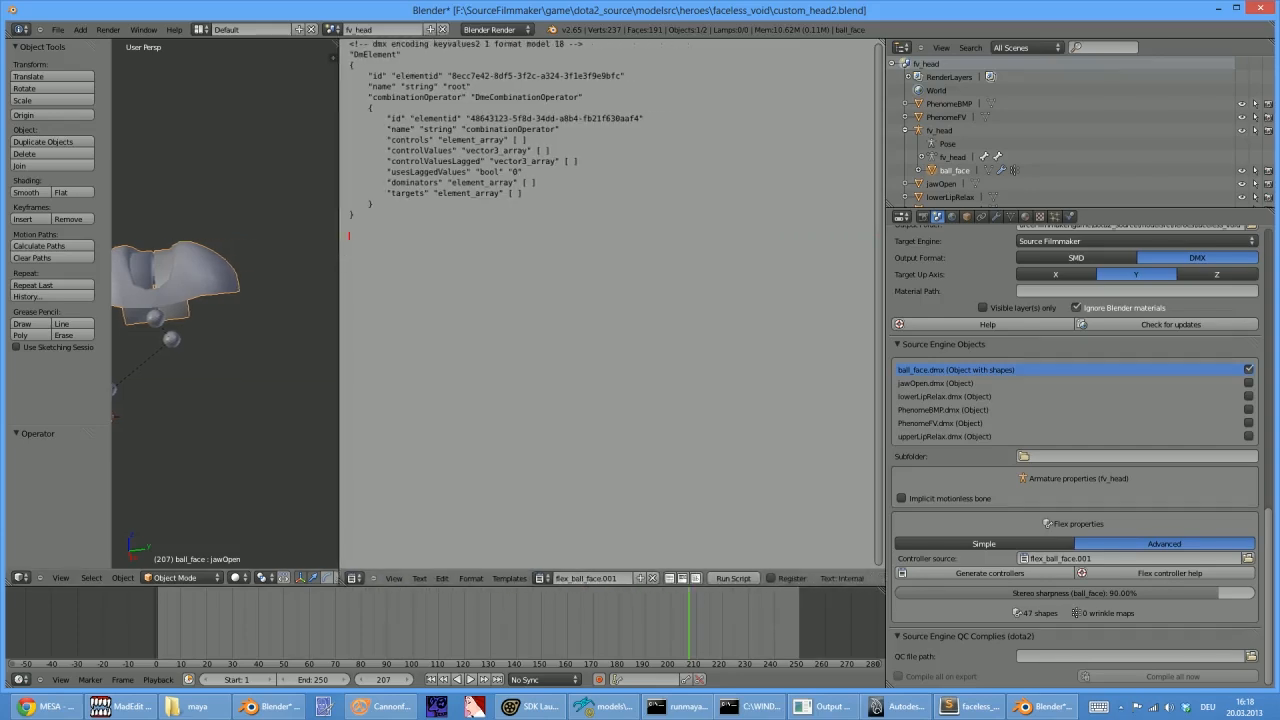
Compare the generated combinationOperator block with the controlValues and controlValuesLagged arrays of faceless_head_readable.dmx in MadEdit, then return to Blender
left_click_drag(475, 97, 583, 97)
left_click(120, 706)
left_click(300, 152)
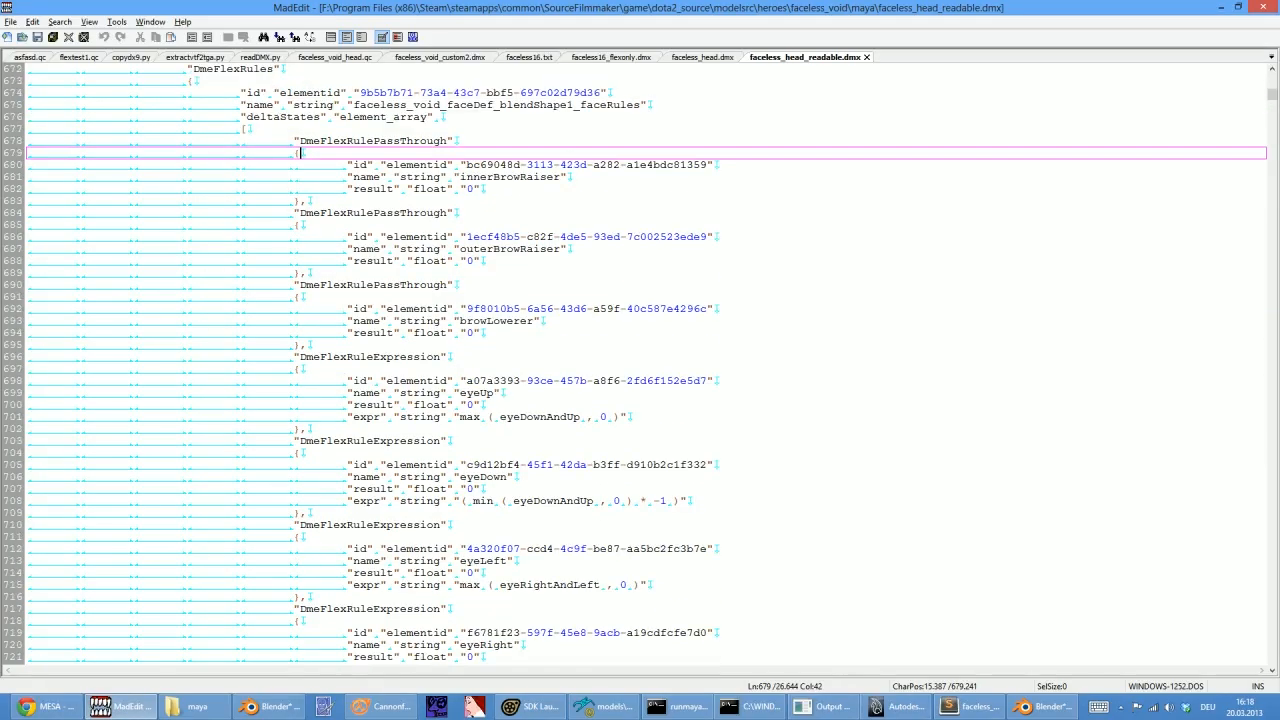
scroll(300, 152, "up", 20)
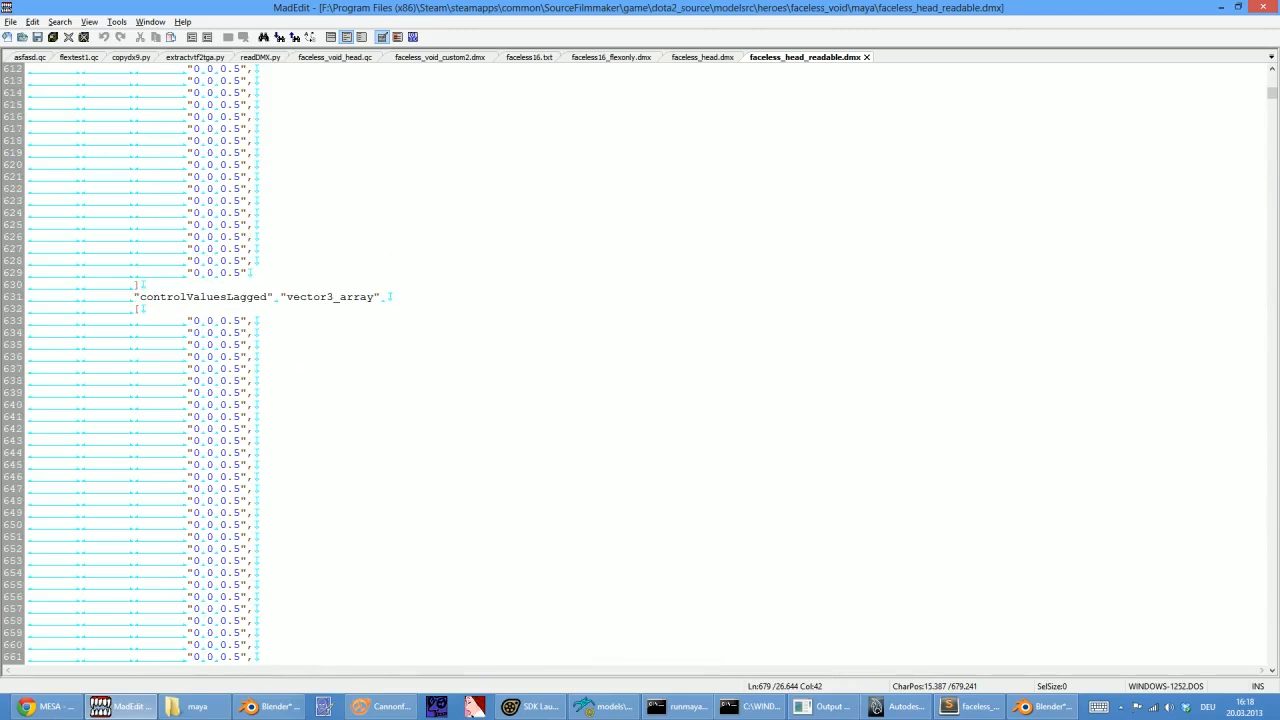
left_click_drag(154, 297, 214, 297)
scroll(214, 297, "up", 11)
left_click(141, 285)
key("alt+Tab")
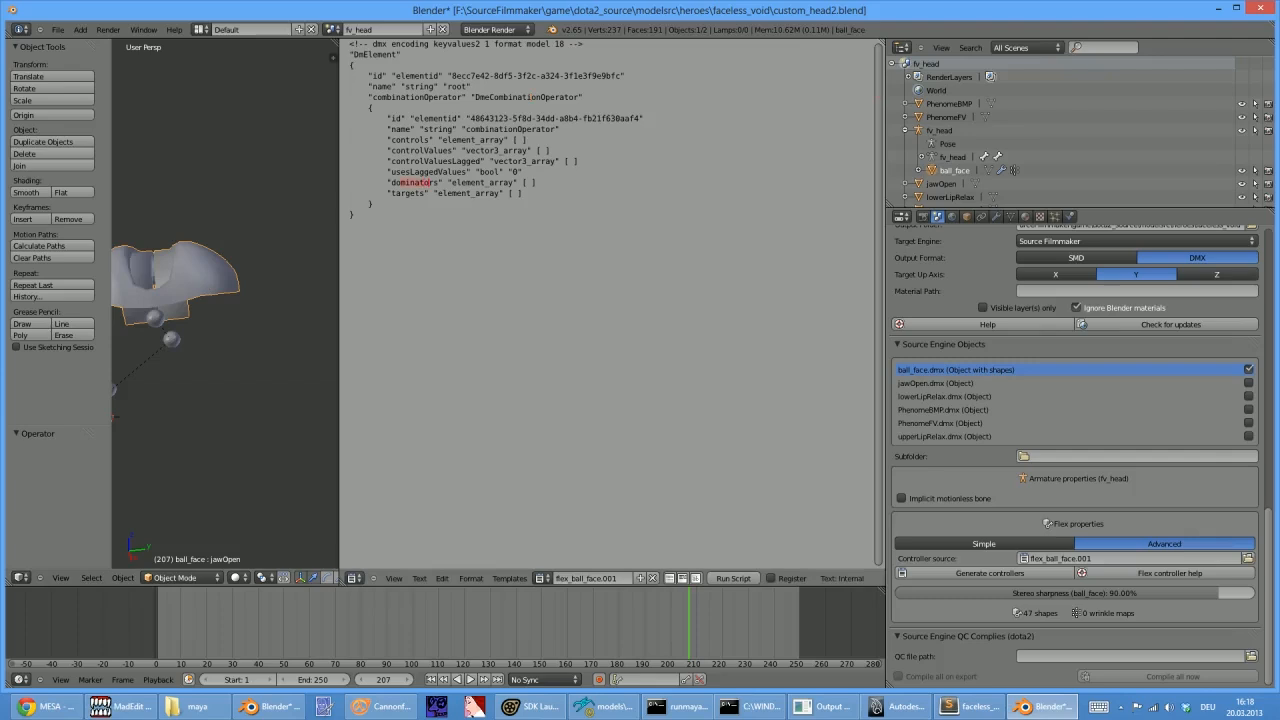
Examine the generated targets, controls and control value entries against the dominators, targets and DmeFlexRules sections of faceless_head_readable.dmx in MadEdit
left_click_drag(396, 193, 415, 193)
left_click_drag(410, 140, 419, 140)
left_click(420, 160)
left_click_drag(391, 140, 450, 160)
key("alt+Tab")
scroll(640, 360, "down", 20)
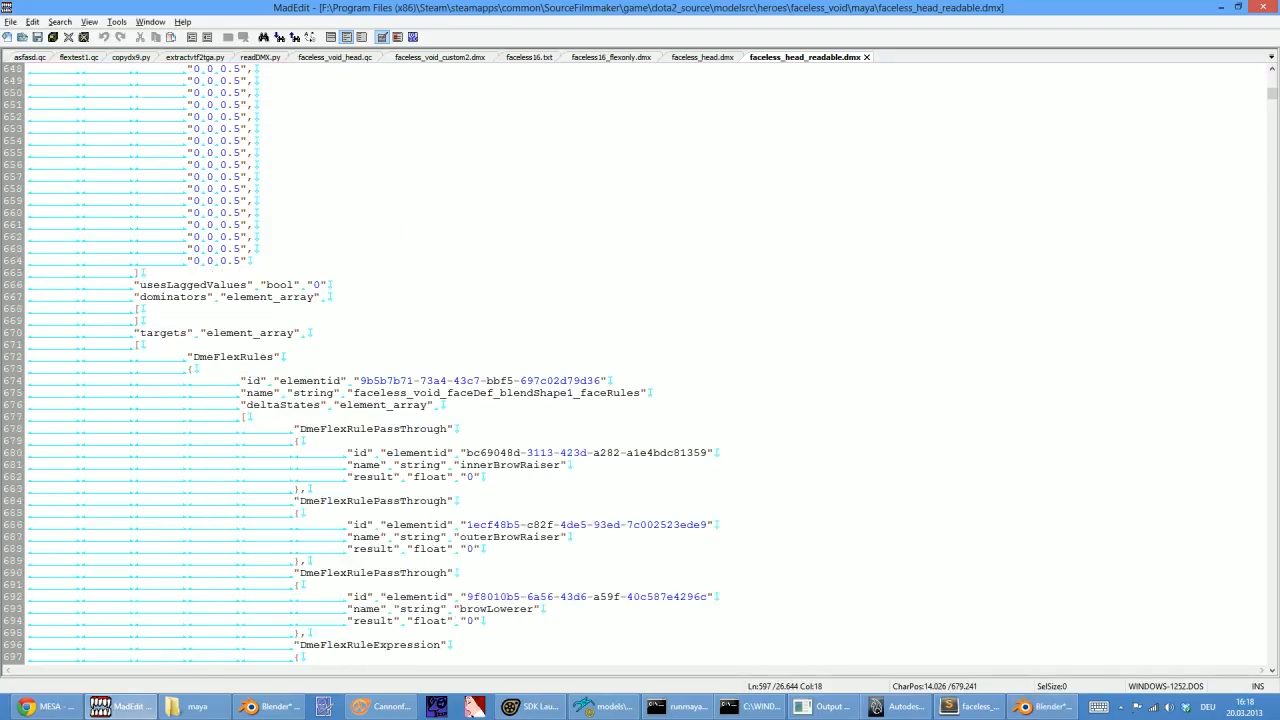
Examine the DmeFlexRules entries in faceless_head_readable.dmx in MadEdit down to the end of the combination operator, checking back against Blender's generated controller text
scroll(640, 360, "down", 8)
key("alt+Tab")
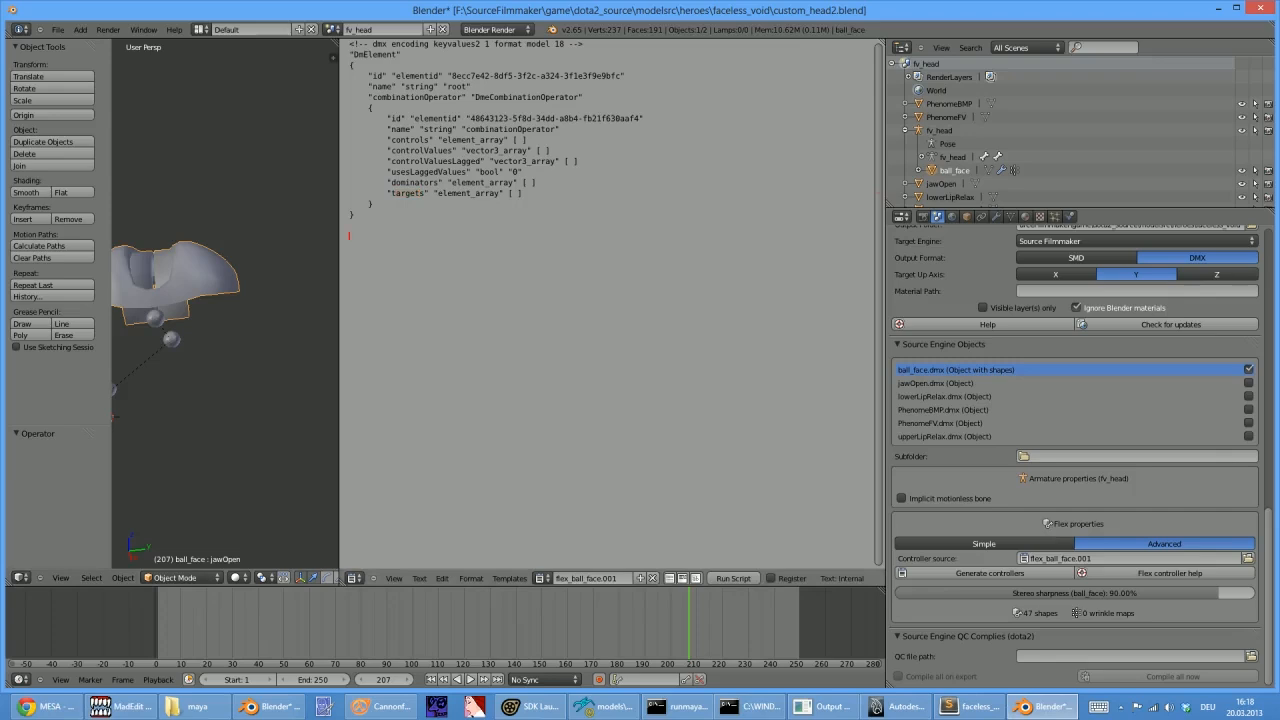
left_click_drag(355, 236, 335, 45)
mouse_move(355, 236)
left_mouse_down()
mouse_move(329, 52)
mouse_move(349, 236)
left_mouse_up()
key("alt+Tab")
scroll(640, 360, "down", 10)
scroll(640, 360, "down", 20)
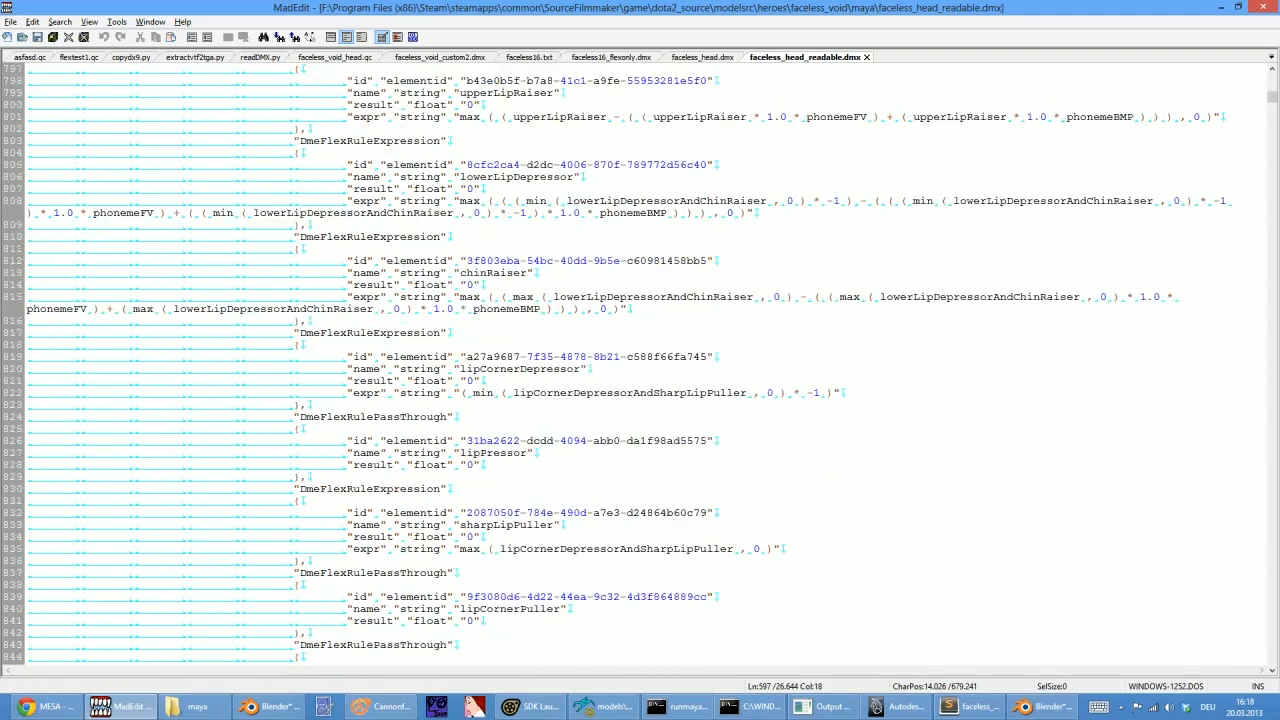
scroll(640, 360, "down", 20)
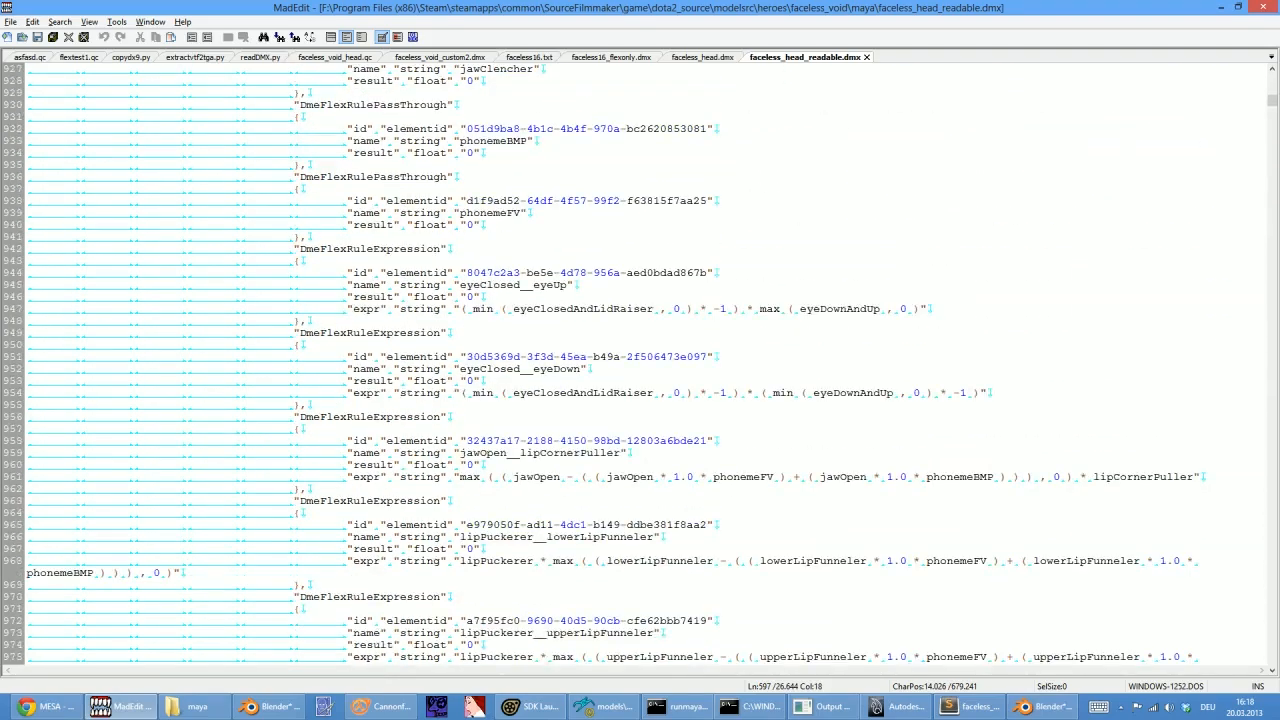
scroll(640, 360, "down", 10)
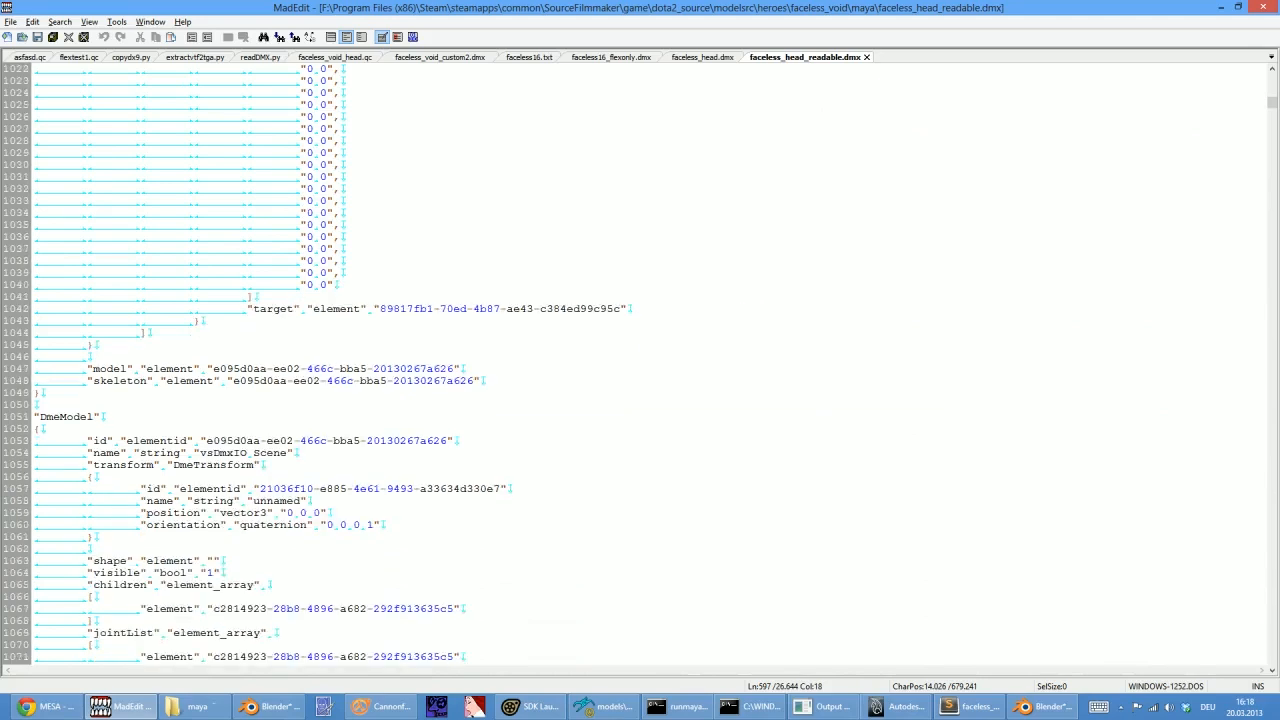
Highlight the target element line after the flex rules block in faceless_head_readable.dmx and examine its element ID reference
left_click_drag(247, 308, 628, 308)
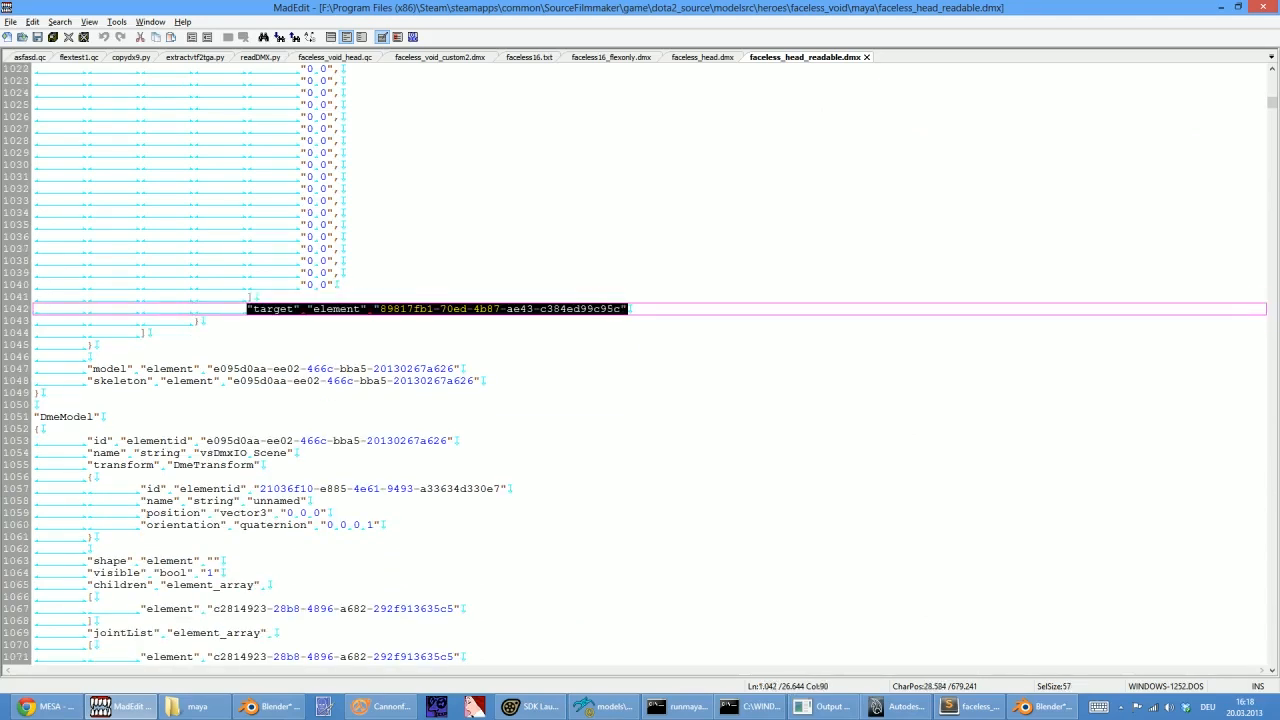
left_click(248, 308)
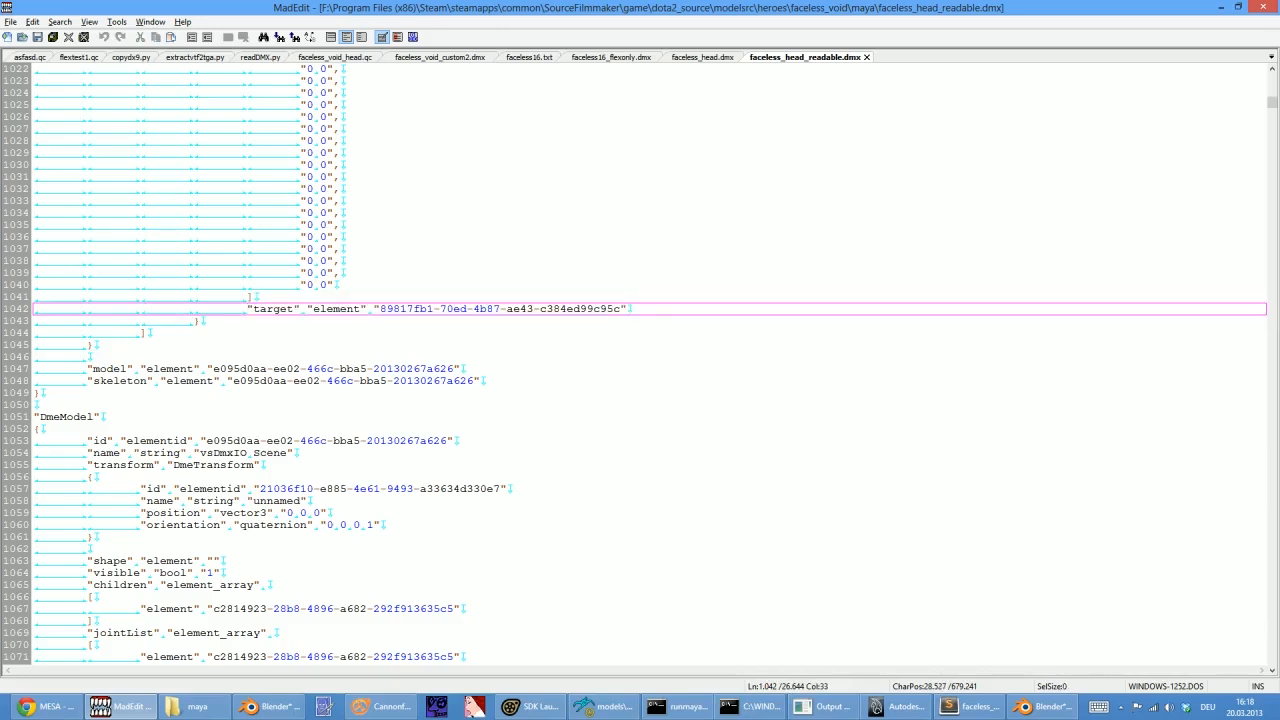
left_click_drag(248, 308, 628, 308)
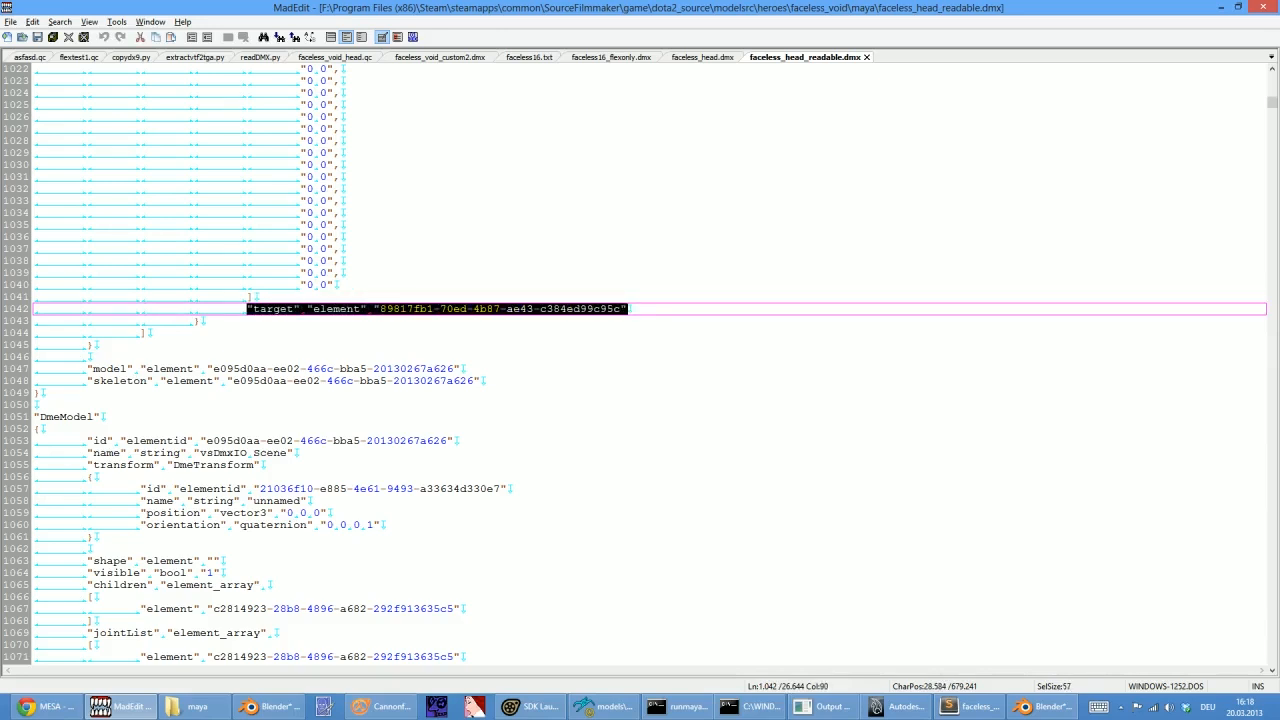
left_click(194, 308)
left_click_drag(248, 308, 628, 308)
left_click(316, 308)
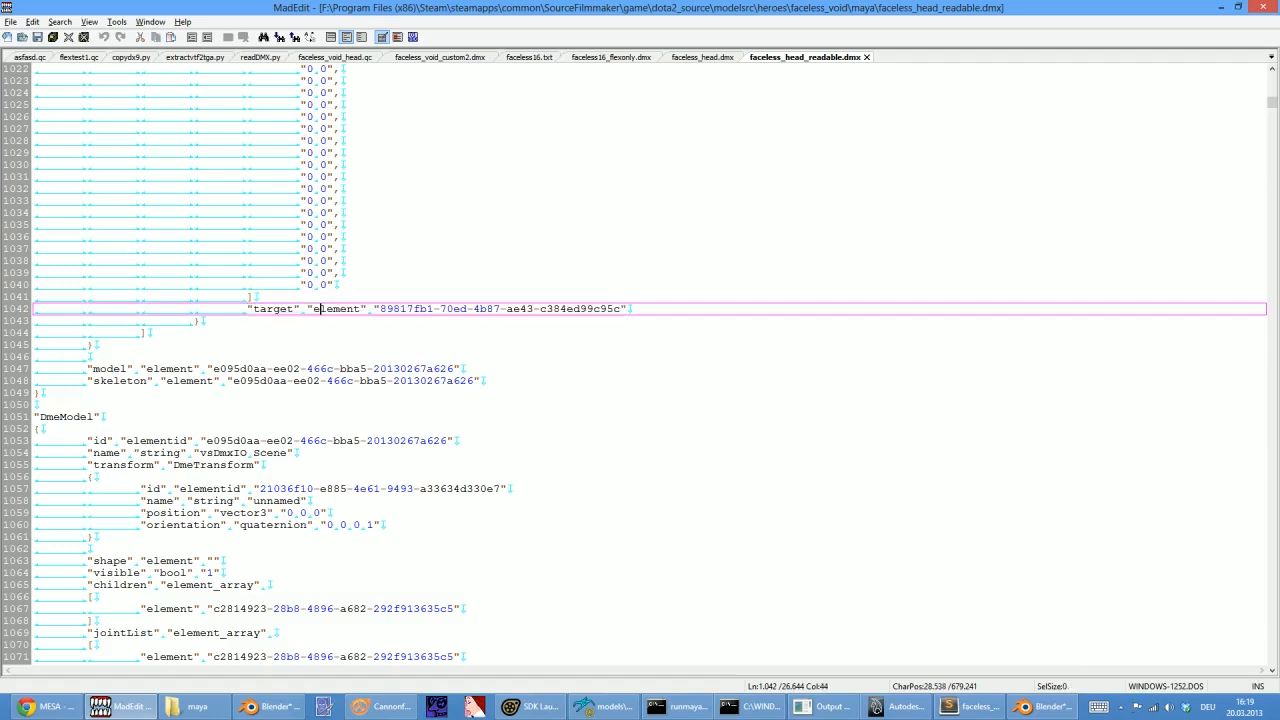
left_click_drag(248, 308, 628, 308)
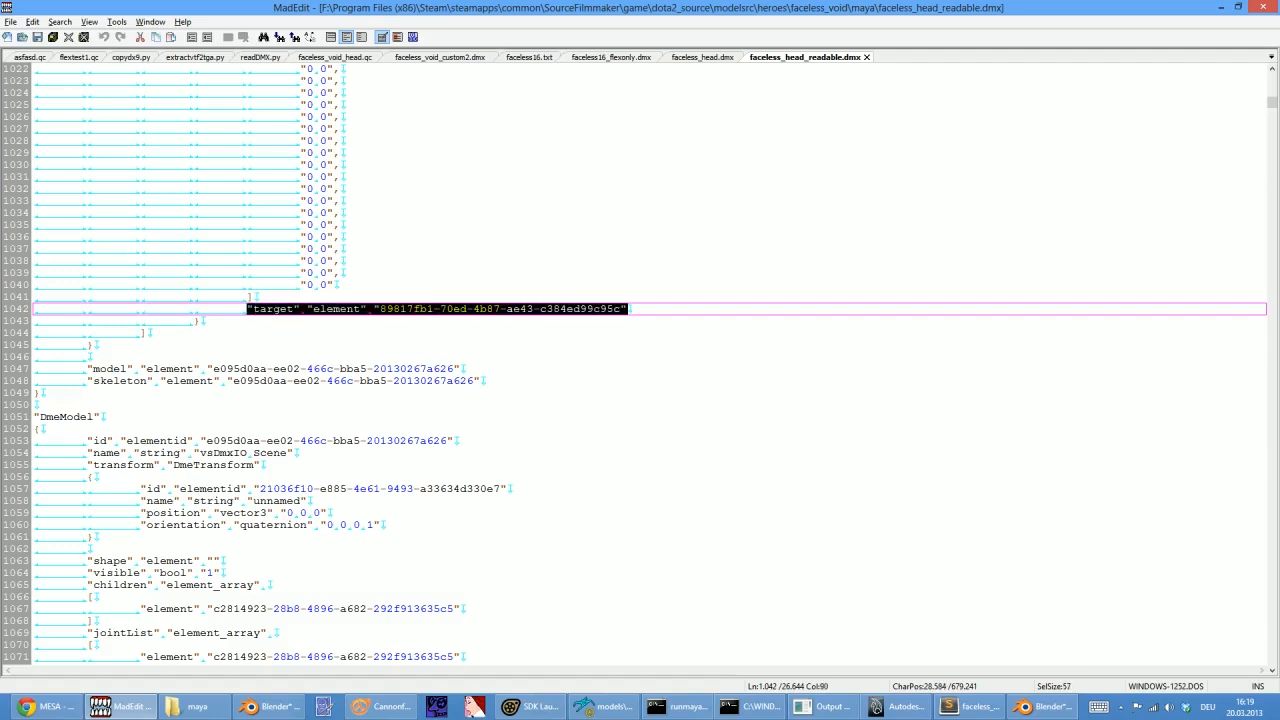
left_click(251, 295)
left_click_drag(374, 308, 628, 308)
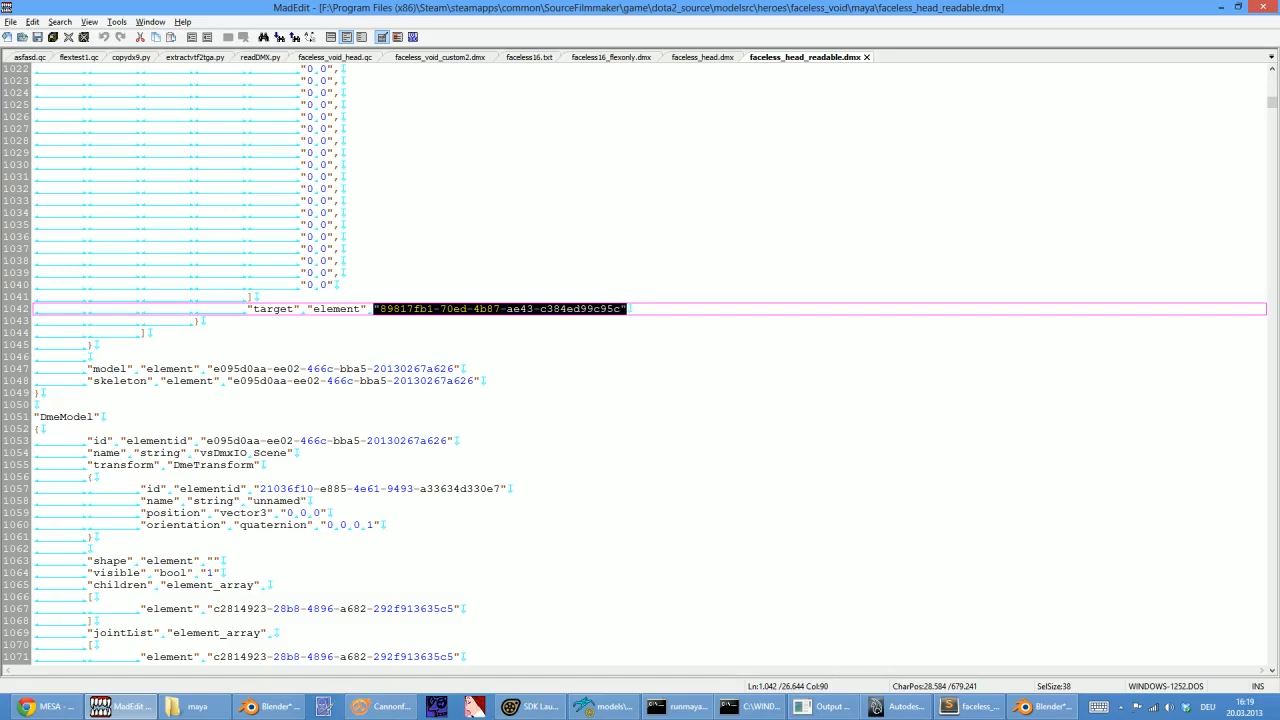
key("Up")
left_click_drag(374, 308, 628, 308)
left_click(342, 272)
left_click(255, 296)
Compare the target element line and the lines above it in MadEdit with the dominators and targets entries of flex_ball_face.001 in Blender
key("alt+Tab")
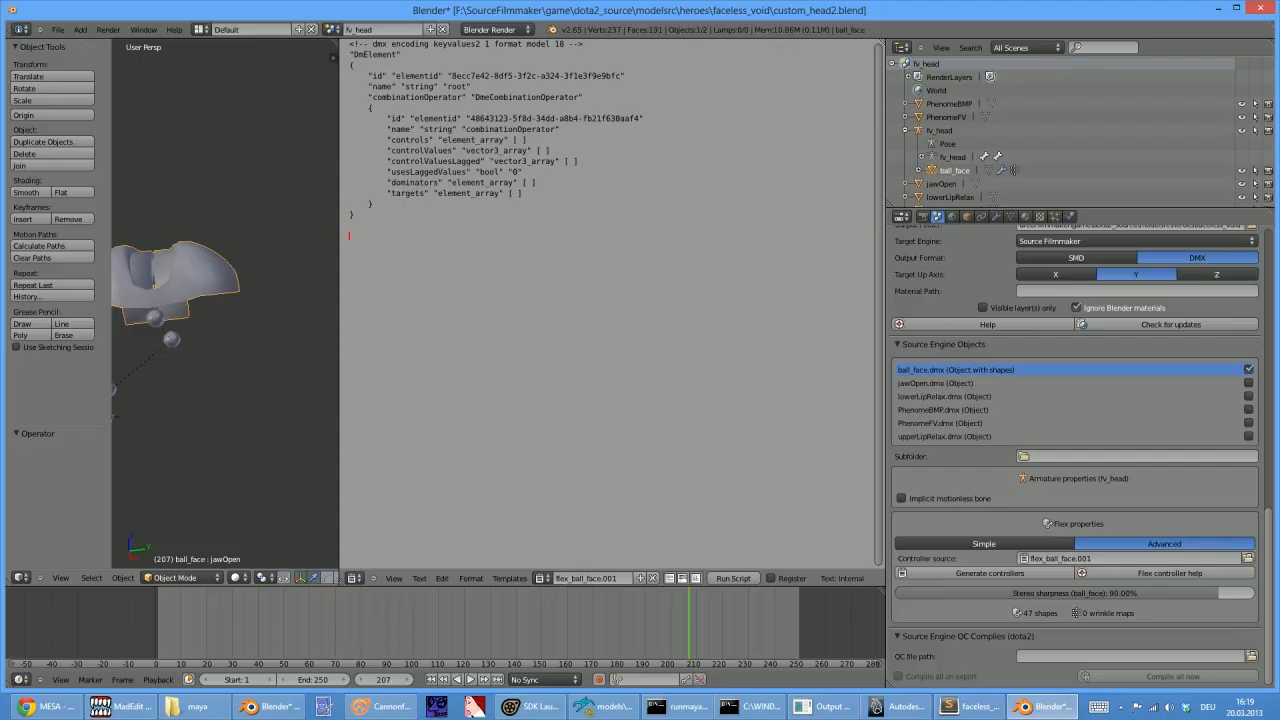
scroll(1047, 369, "up", 4)
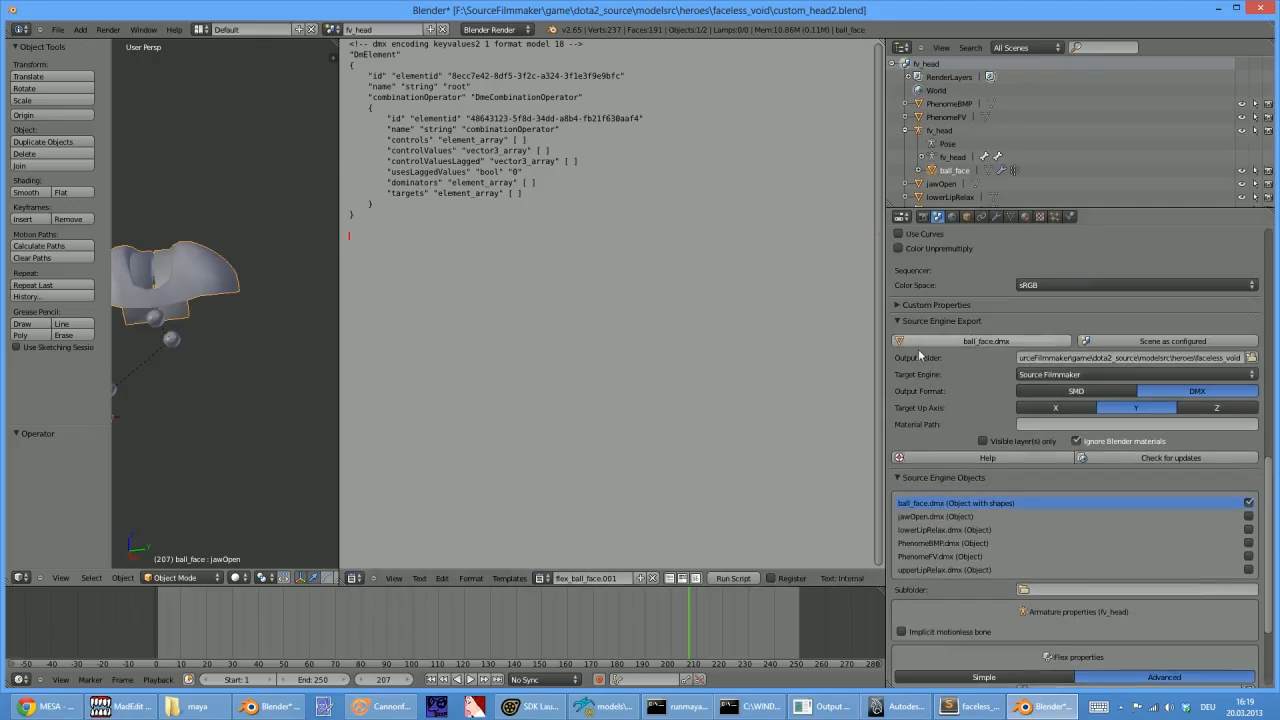
key("alt+Tab")
left_click(628, 308)
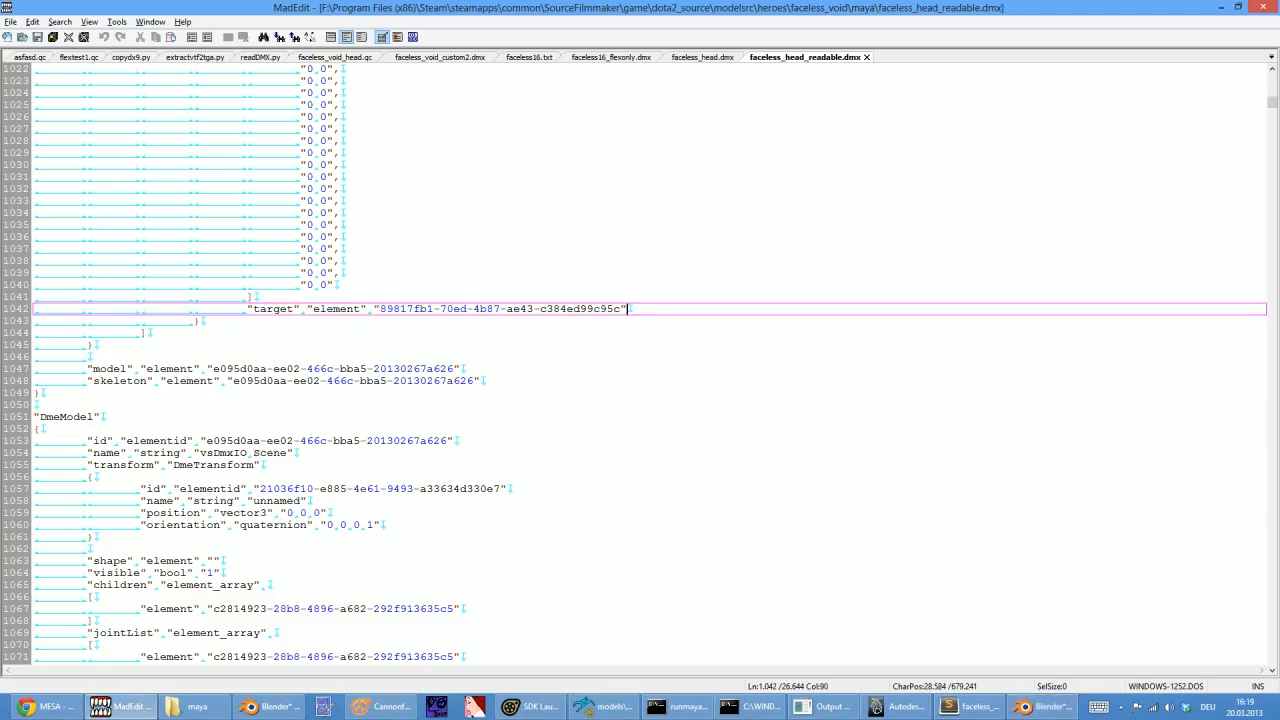
key("shift+Home")
key("alt+Tab")
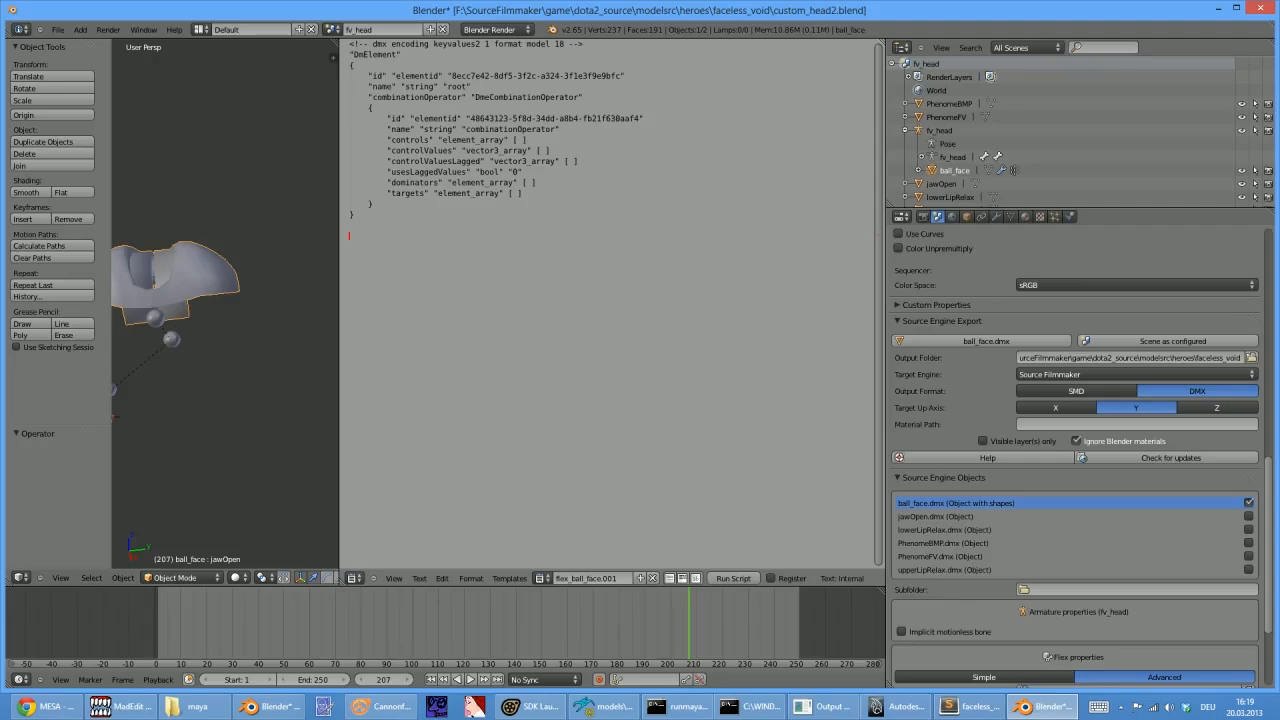
key("alt+Tab")
scroll(640, 360, "up", 5)
key("alt+Tab")
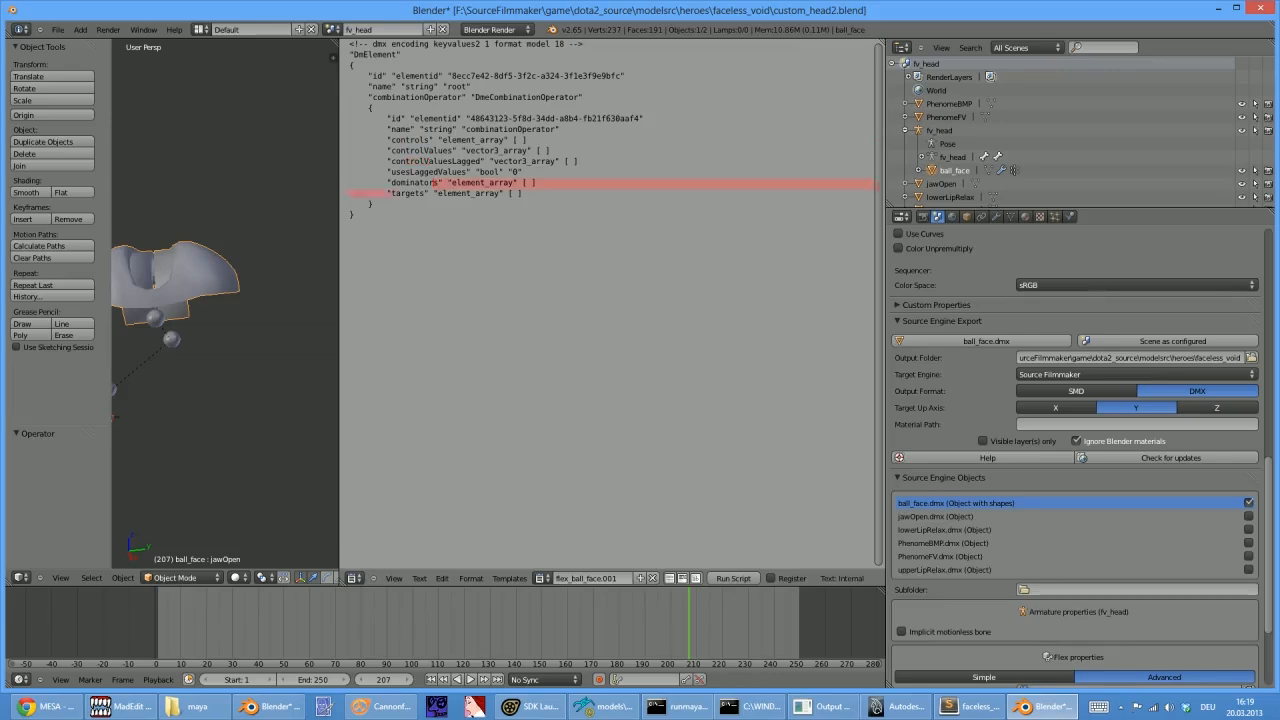
key("alt+Tab")
left_click(200, 500)
left_click_drag(248, 488, 299, 488)
key("alt+Tab")
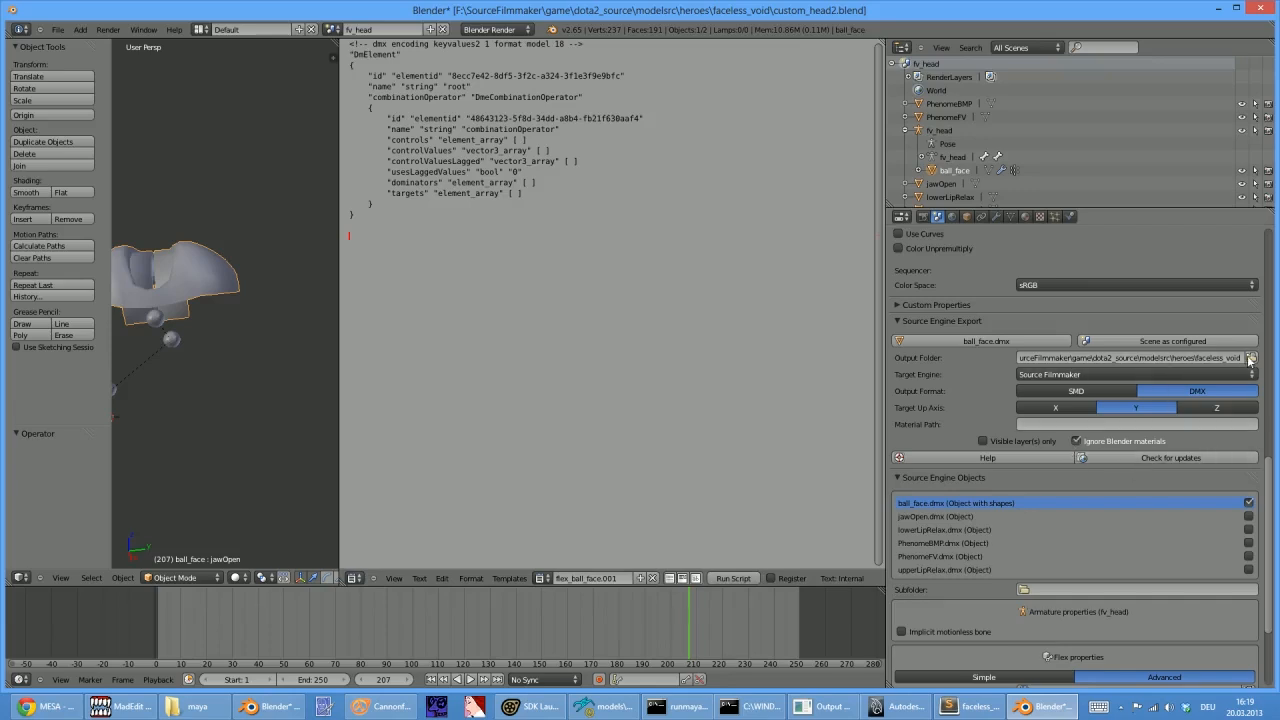
Set the flex controller source in Blender to faceless16_flexonly.dmx from F:\SourceFilmmaker
scroll(1000, 515, "down", 3)
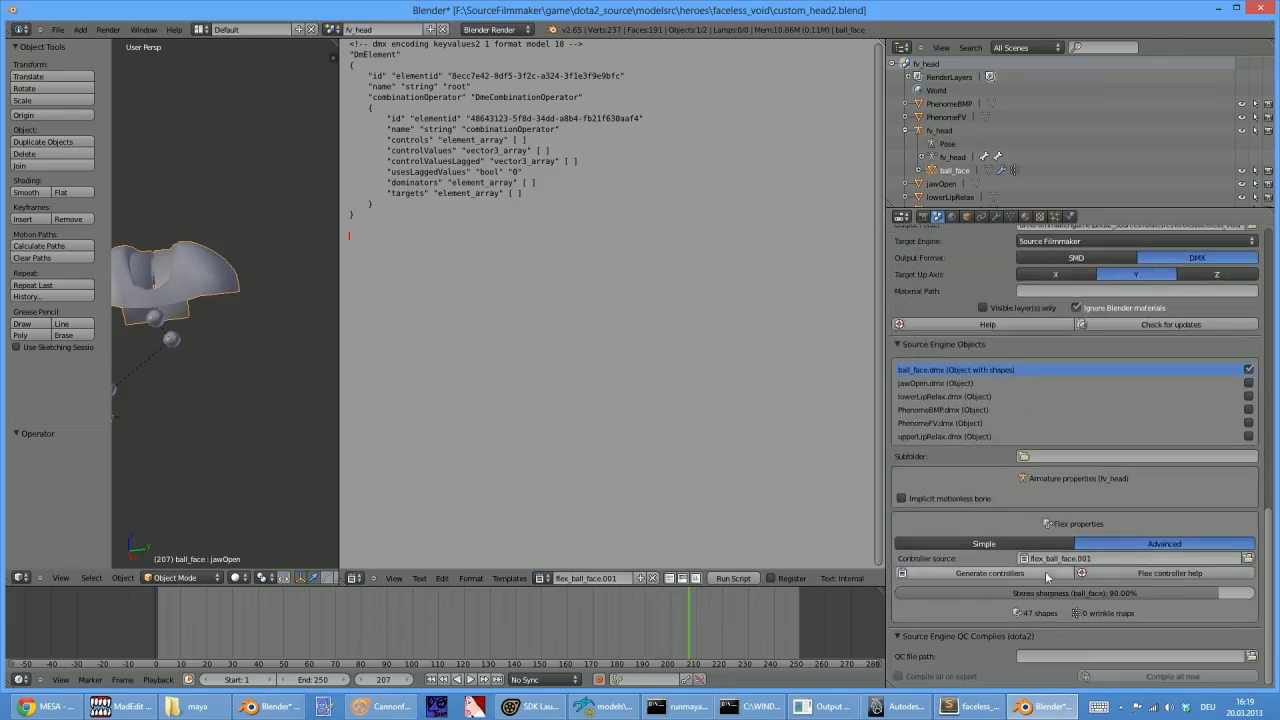
left_click(1248, 561)
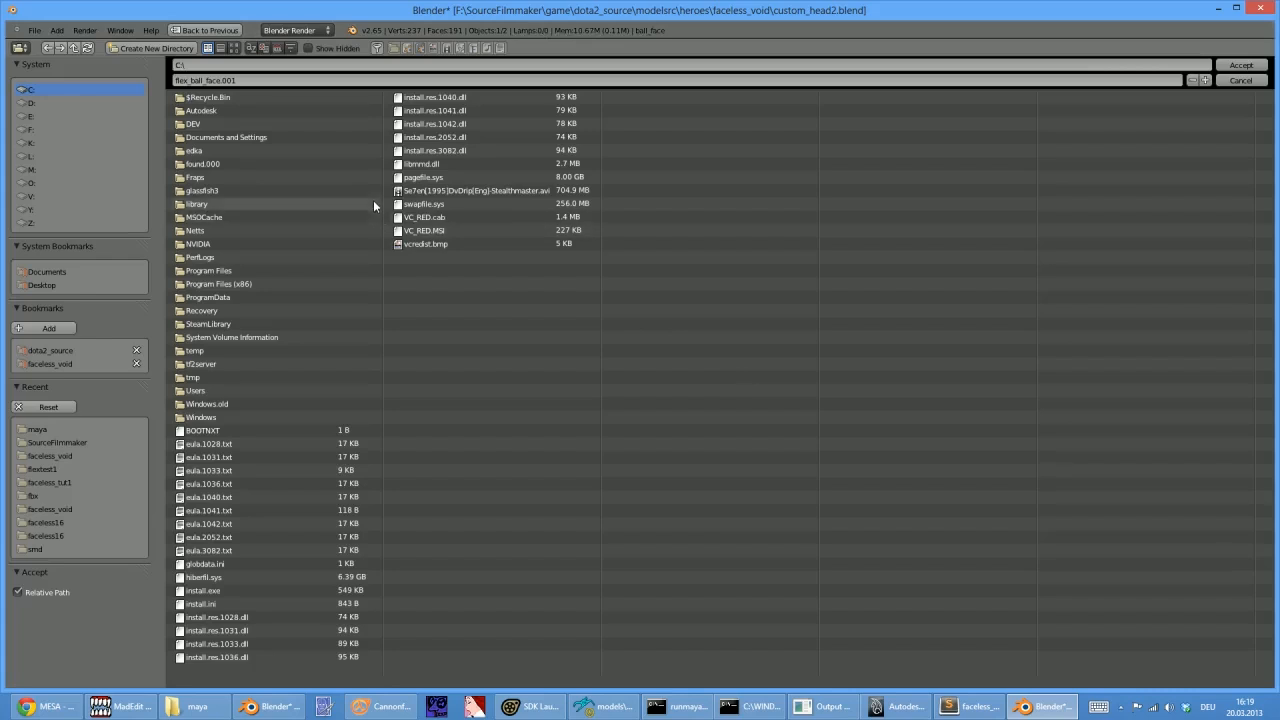
left_click(43, 286)
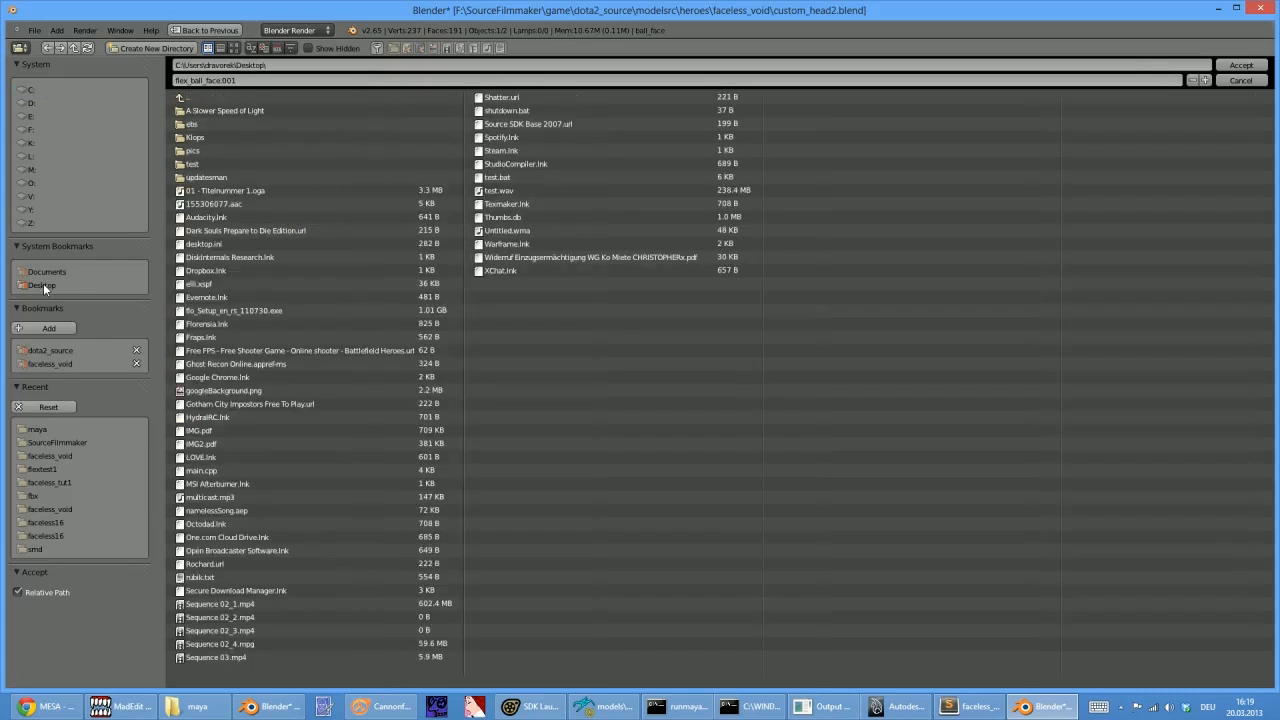
left_click(56, 442)
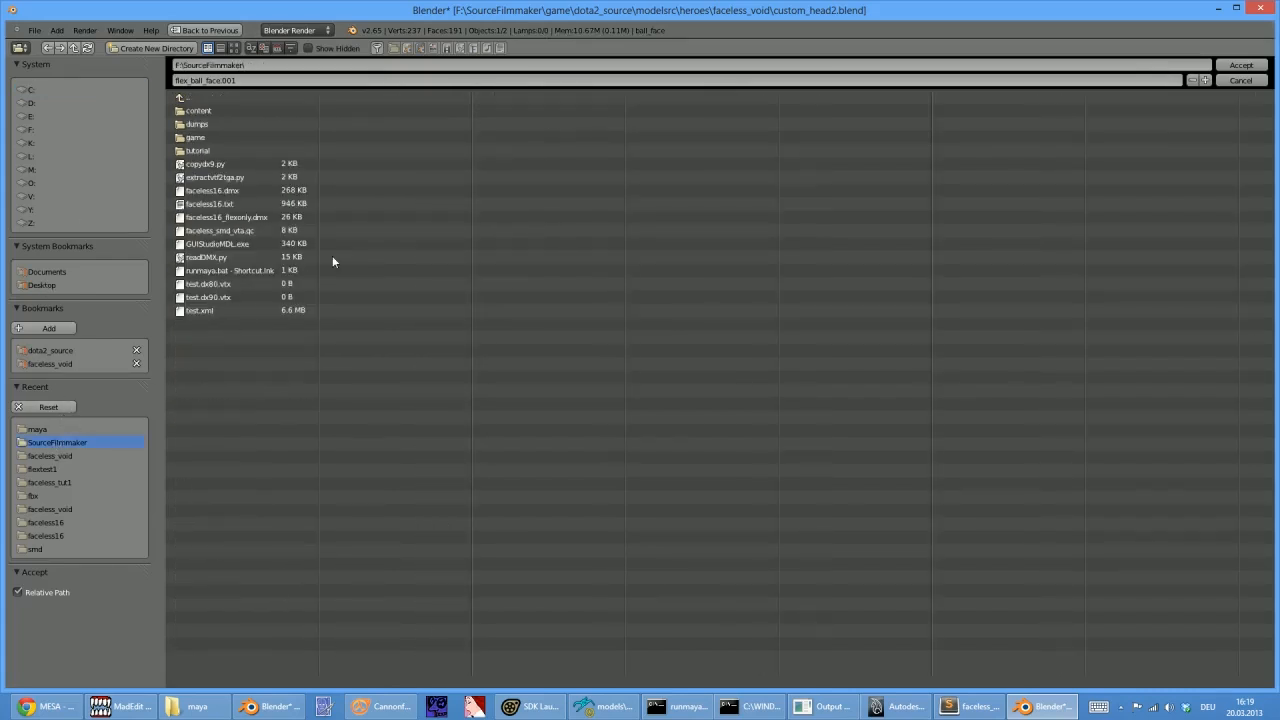
left_click(229, 219)
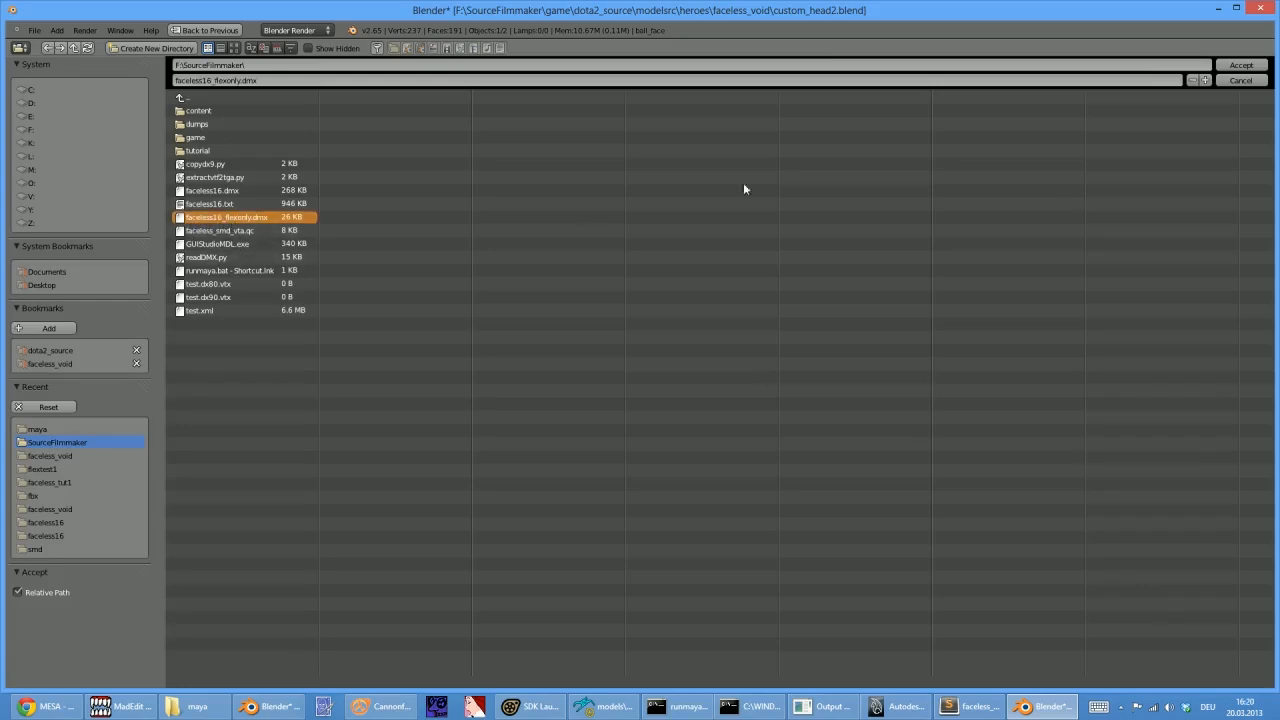
left_click(1228, 66)
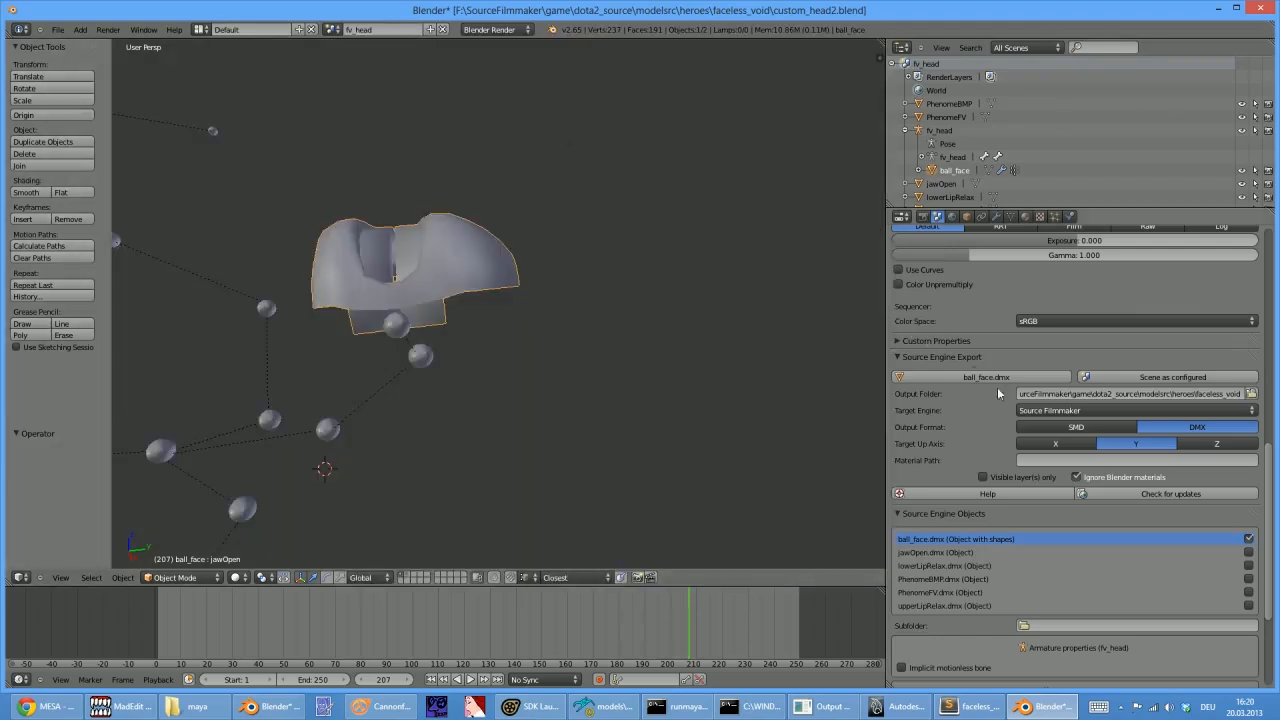
Export ball_face.dmx to the faceless_void output folder and review the export and flex settings
scroll(950, 350, "down", 4)
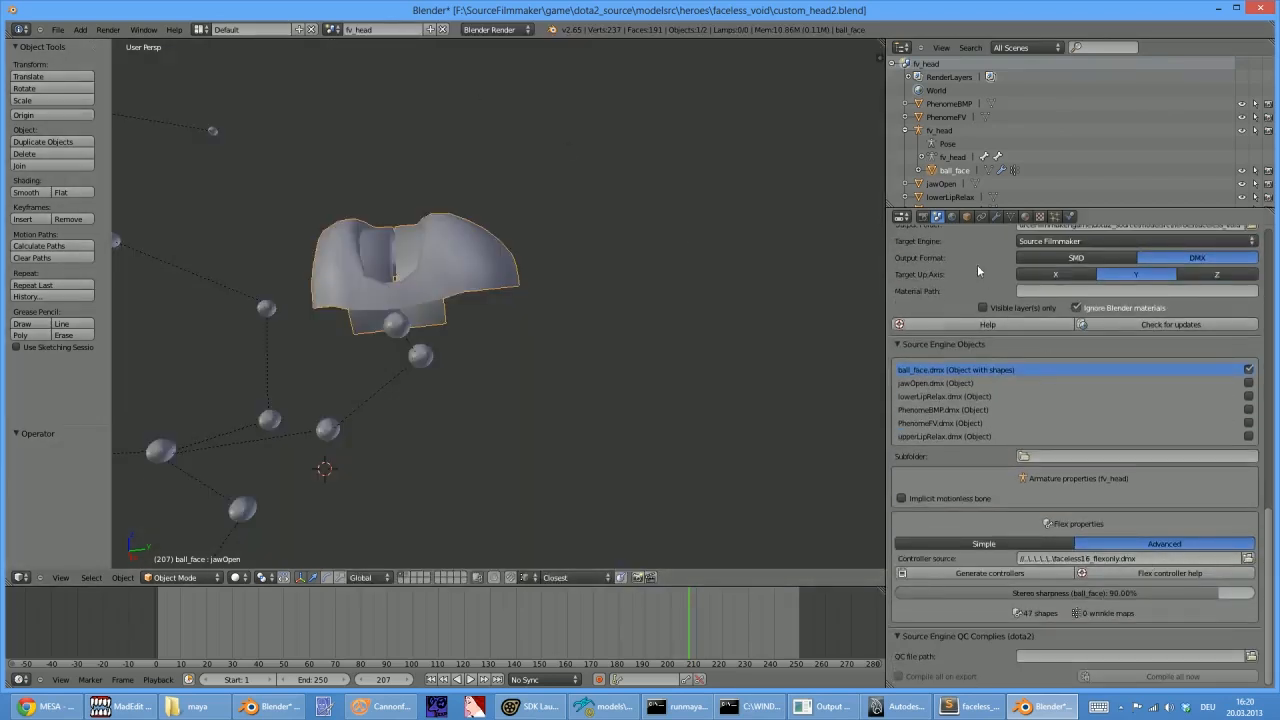
scroll(986, 300, "up", 4)
left_click(980, 368)
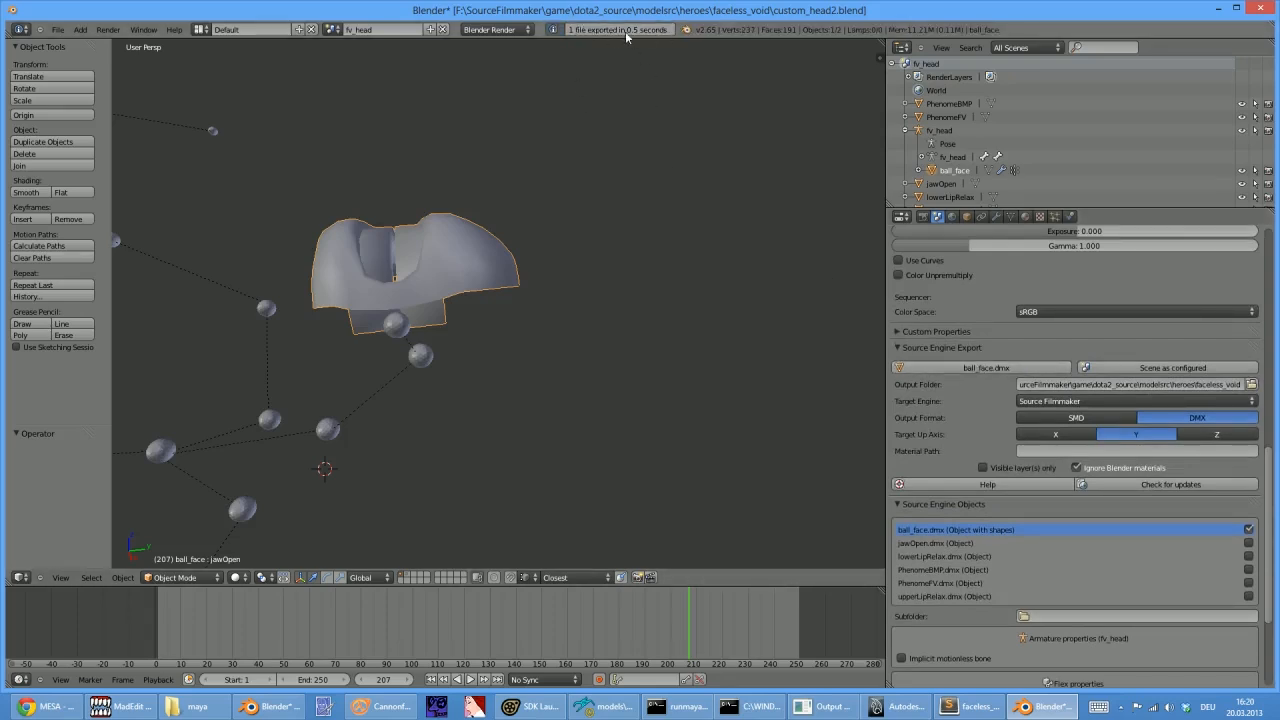
scroll(749, 262, "down", 4)
scroll(737, 263, "up", 5)
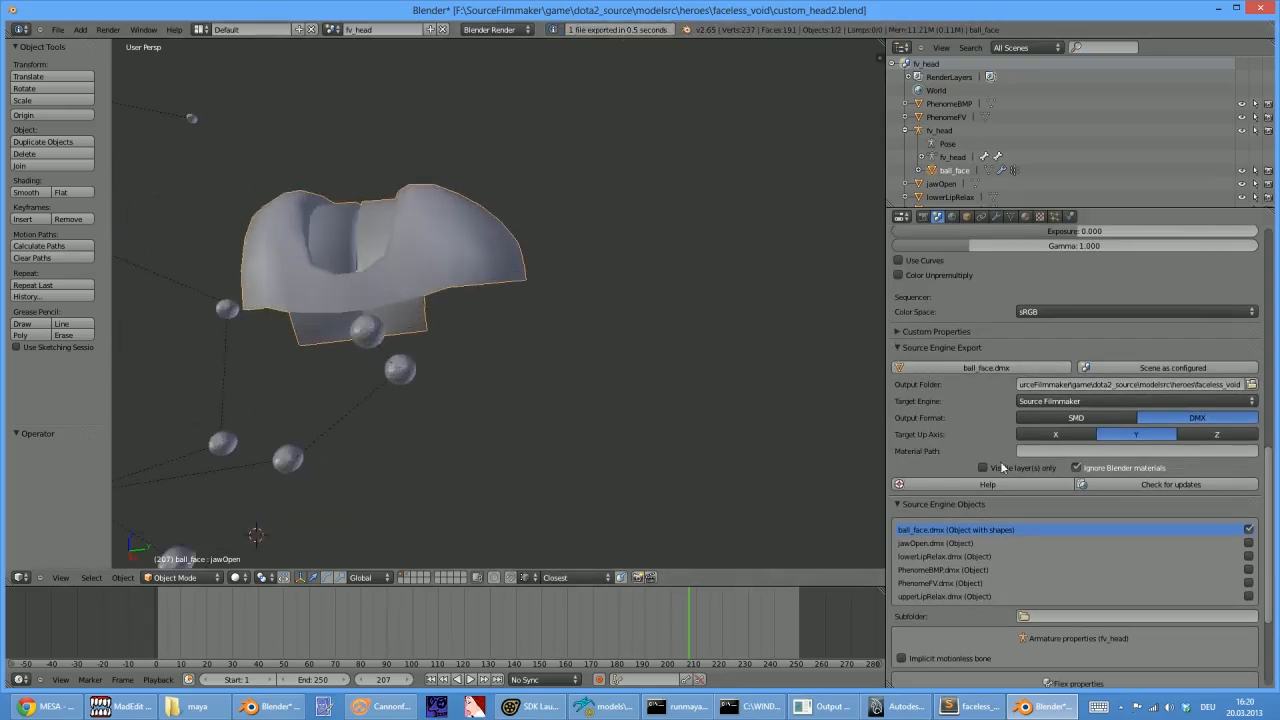
scroll(1005, 450, "down", 2)
scroll(1005, 450, "down", 2)
scroll(1006, 447, "up", 2)
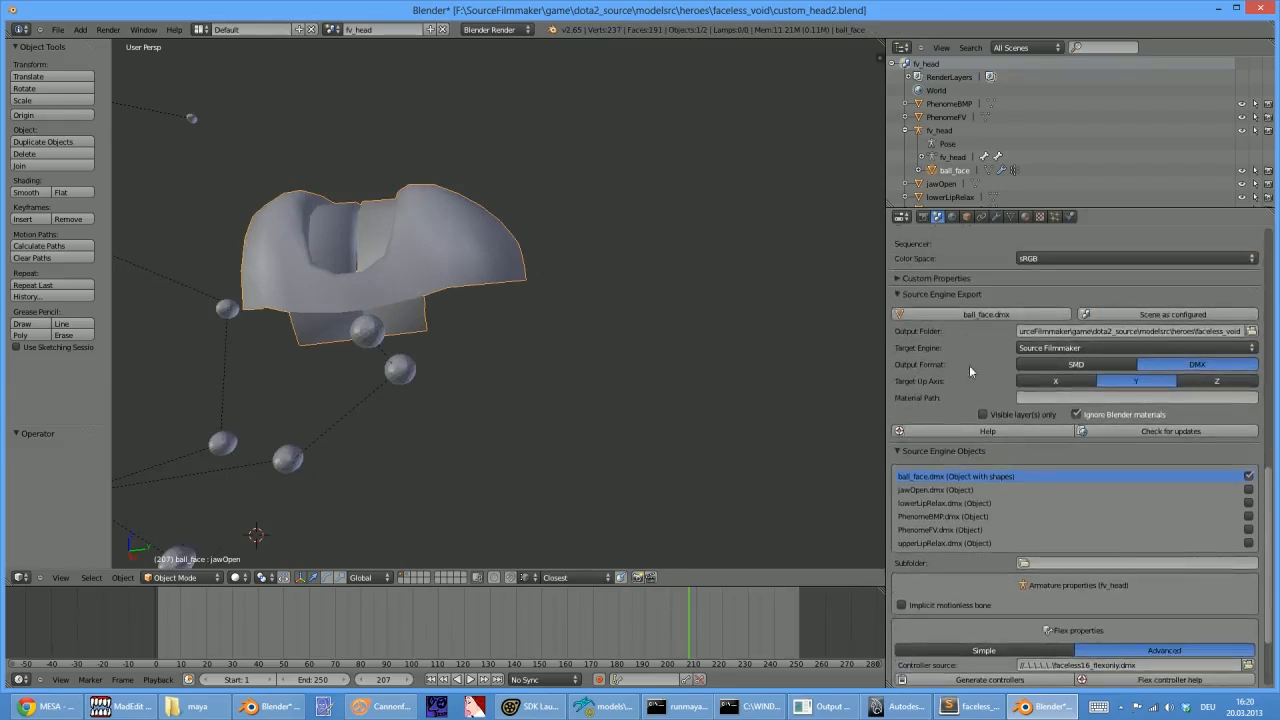
scroll(985, 430, "down", 4)
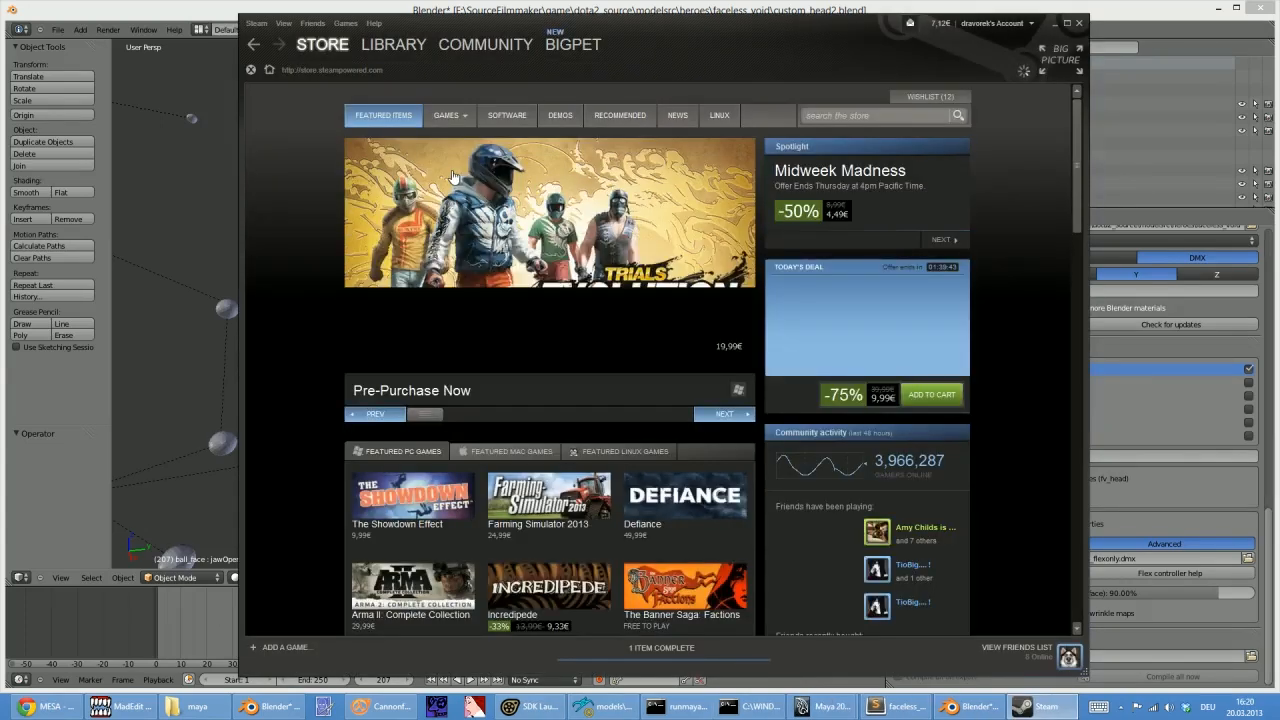
Launch Dota 2 from the Steam library and close its developer console
left_click(378, 48)
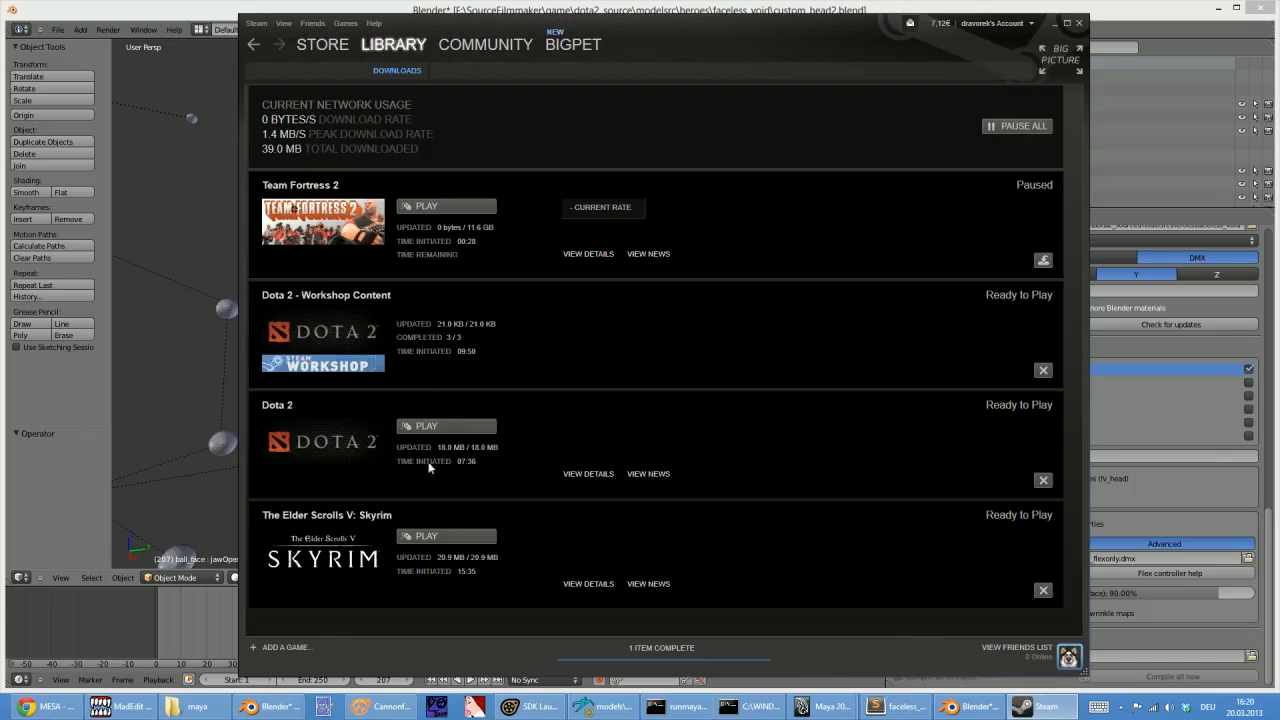
left_click(440, 428)
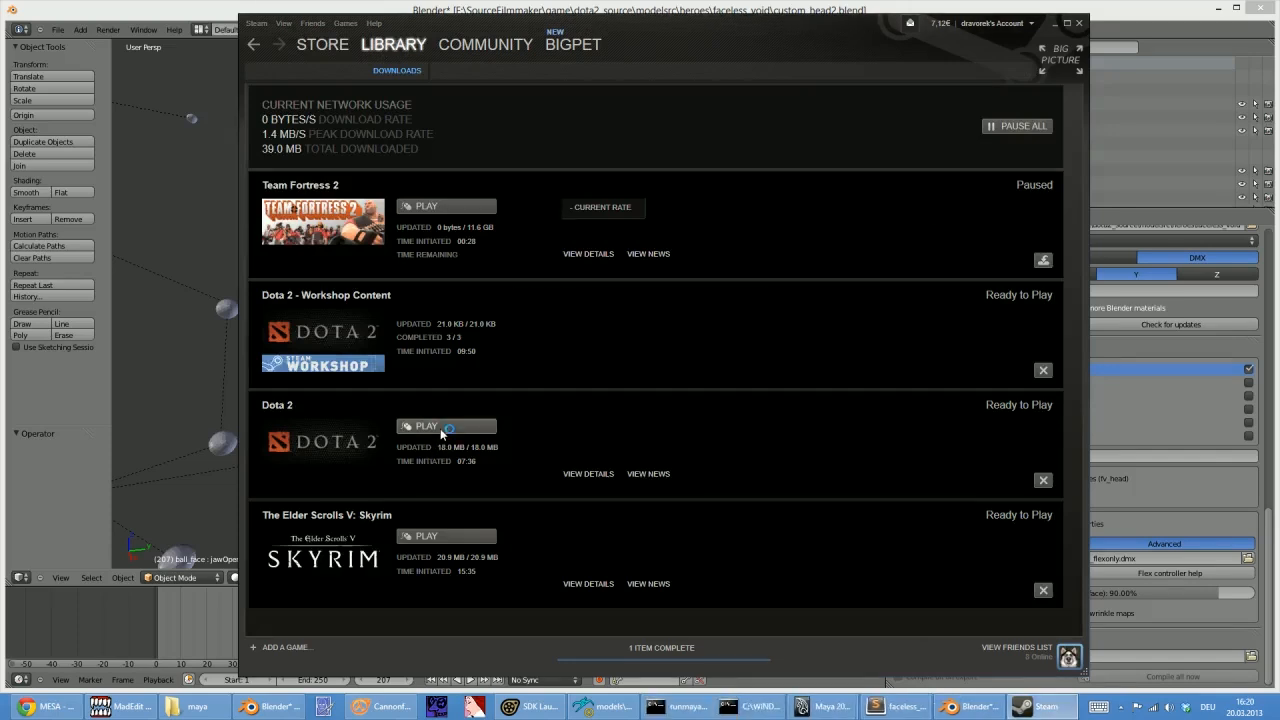
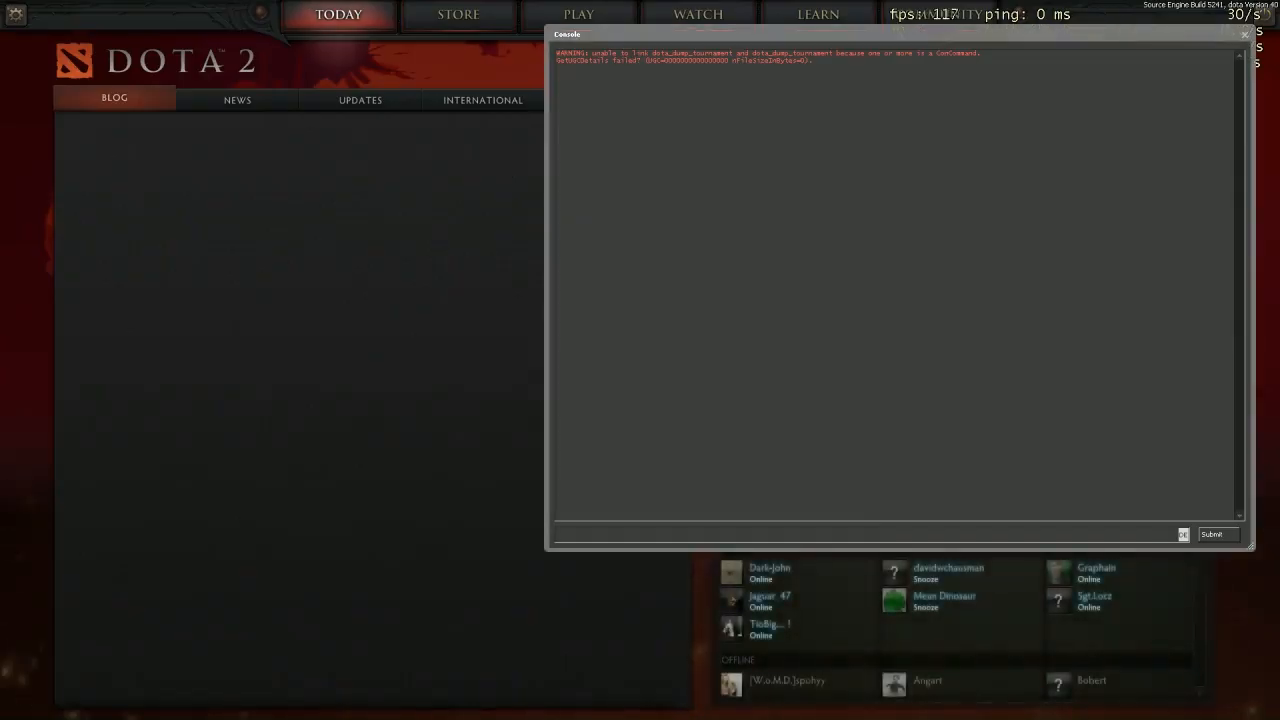
key("Escape")
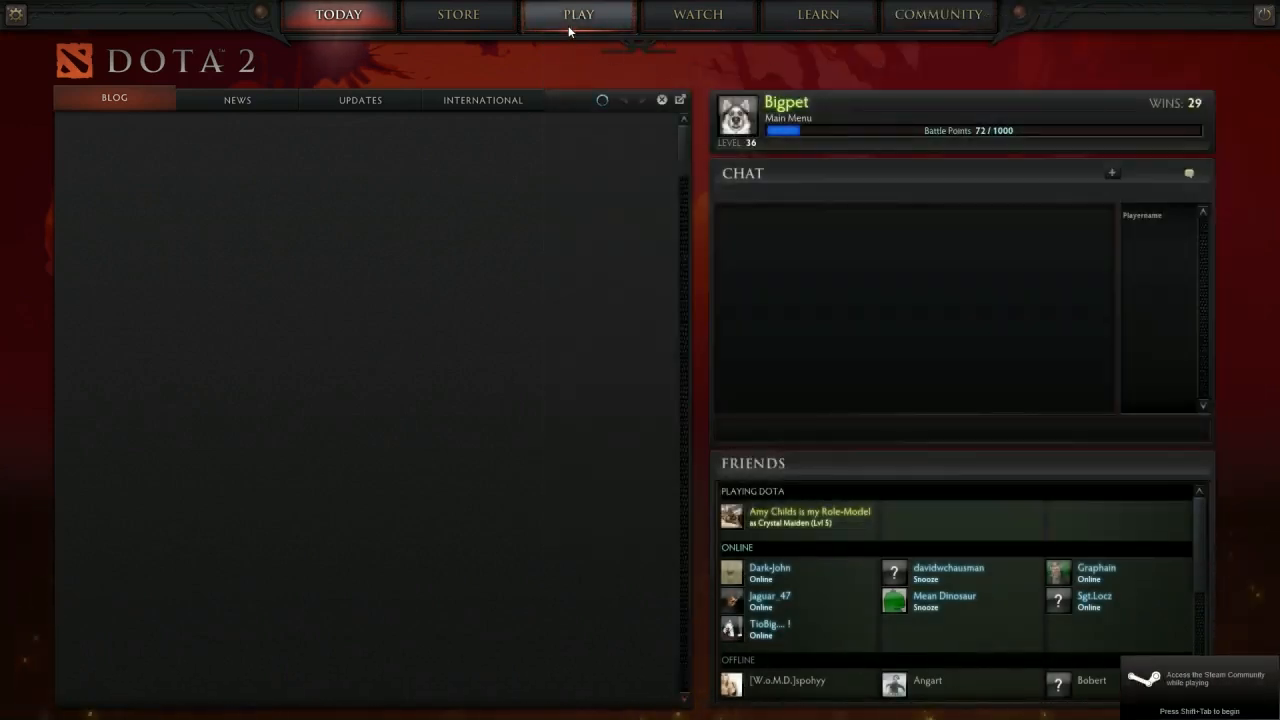
Look through the Dota 2 store's loadout and backpack, and open its Workshop page
left_click(568, 30)
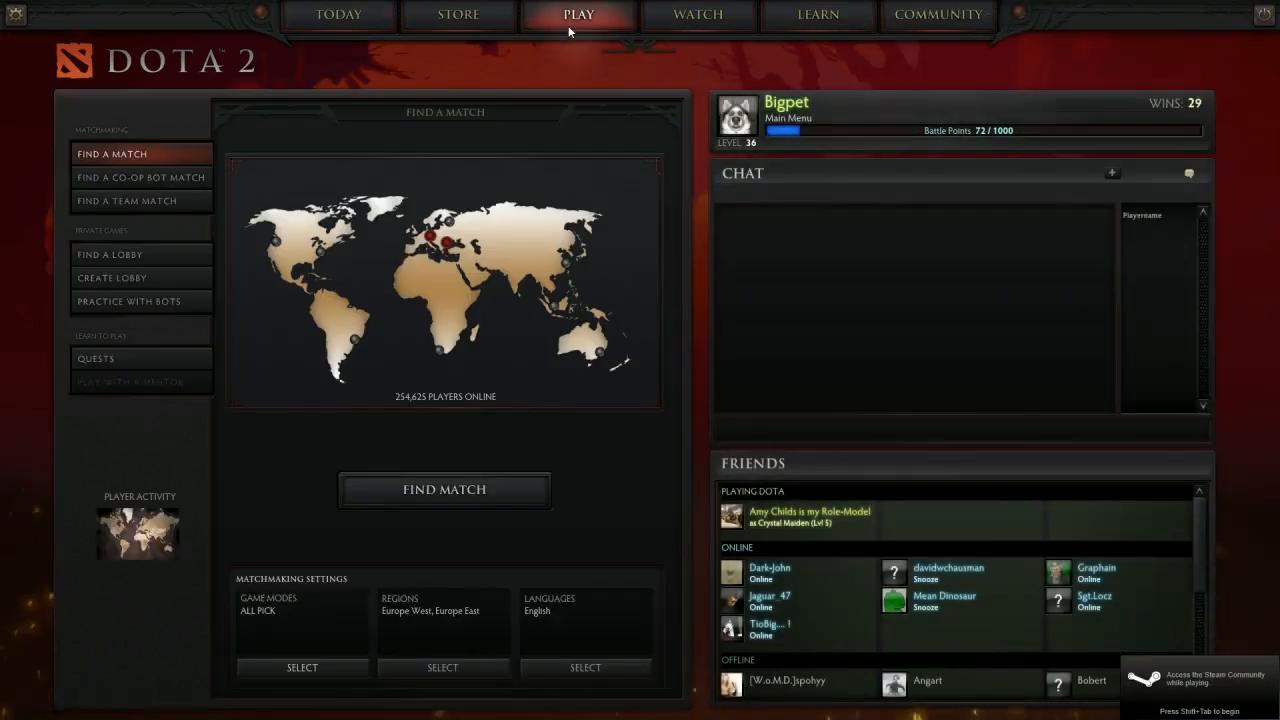
left_click(437, 25)
left_click(216, 103)
left_click(352, 100)
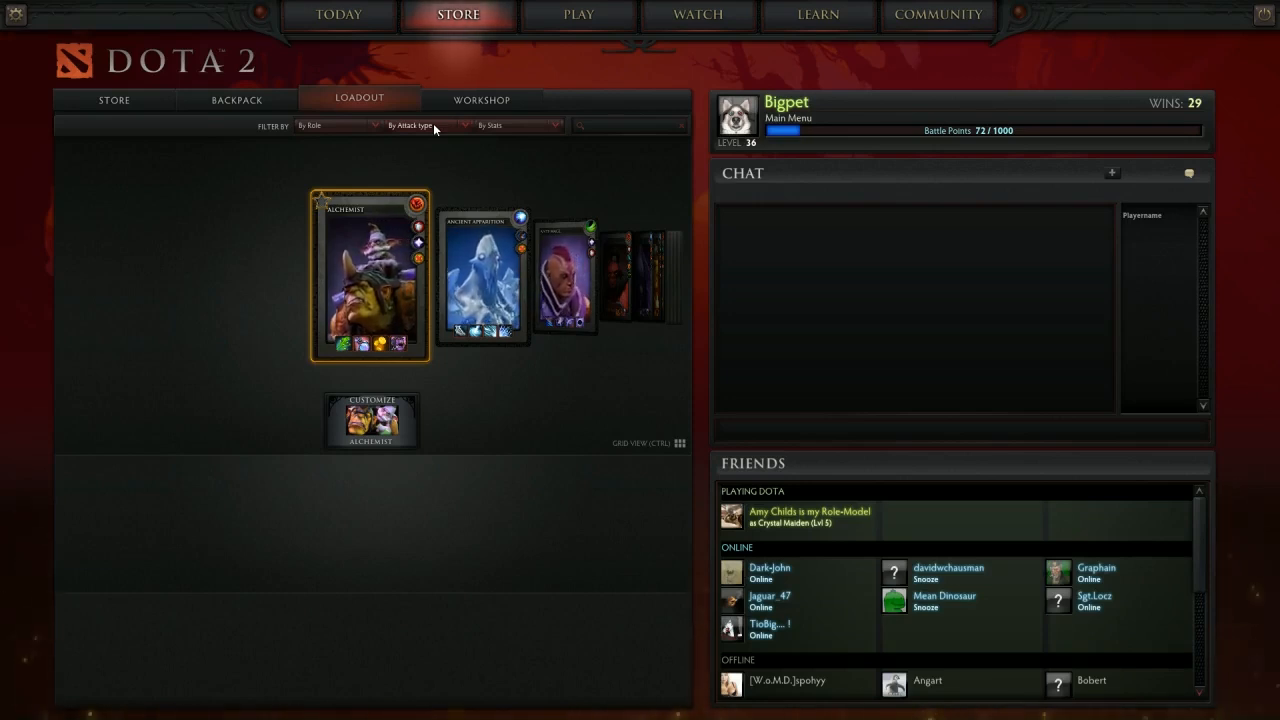
left_click(259, 97)
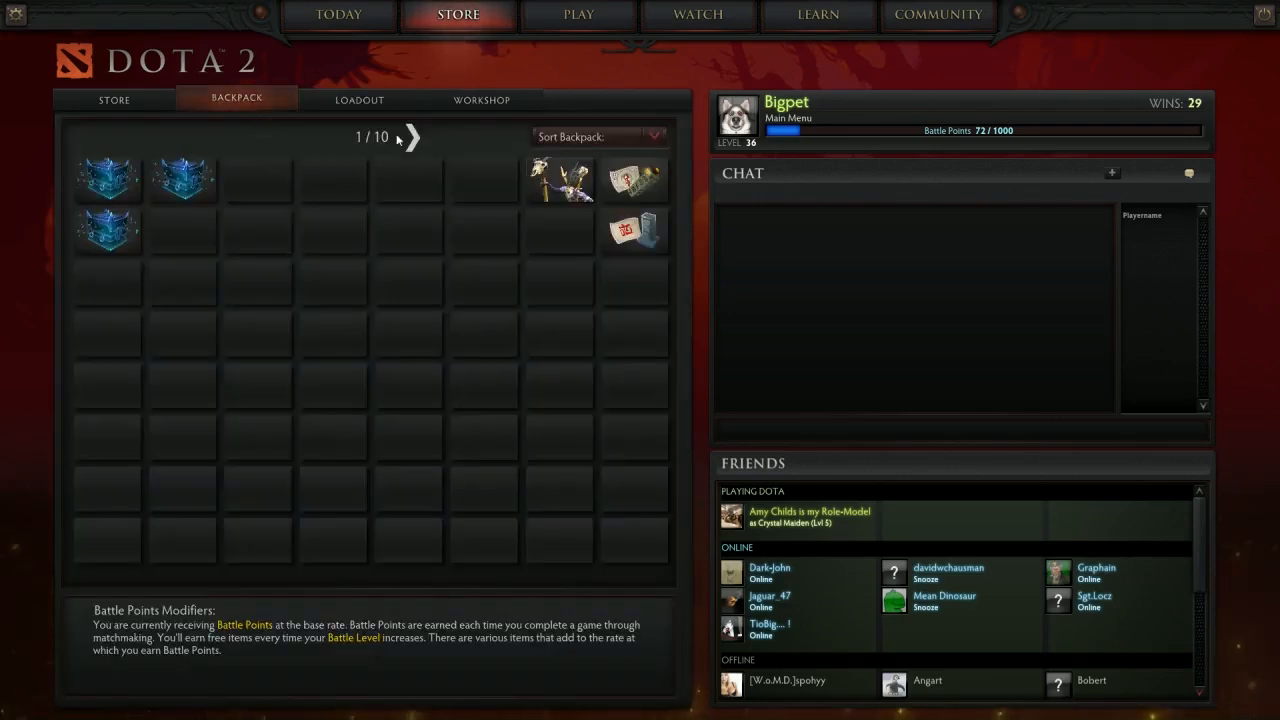
left_click(481, 99)
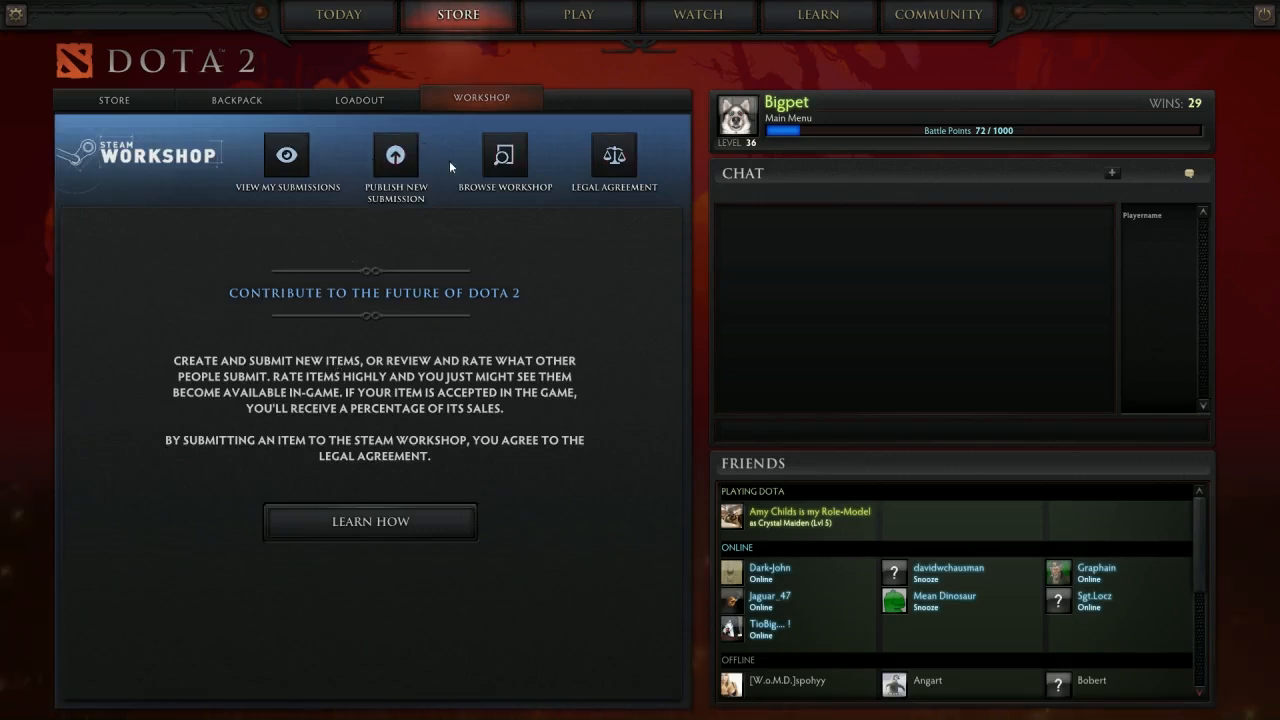
Start a new Workshop submission for the hero Faceless Void with body_head as the loadout slot
left_click(395, 155)
left_click(267, 302)
left_click(212, 288)
scroll(179, 407, "down", 2)
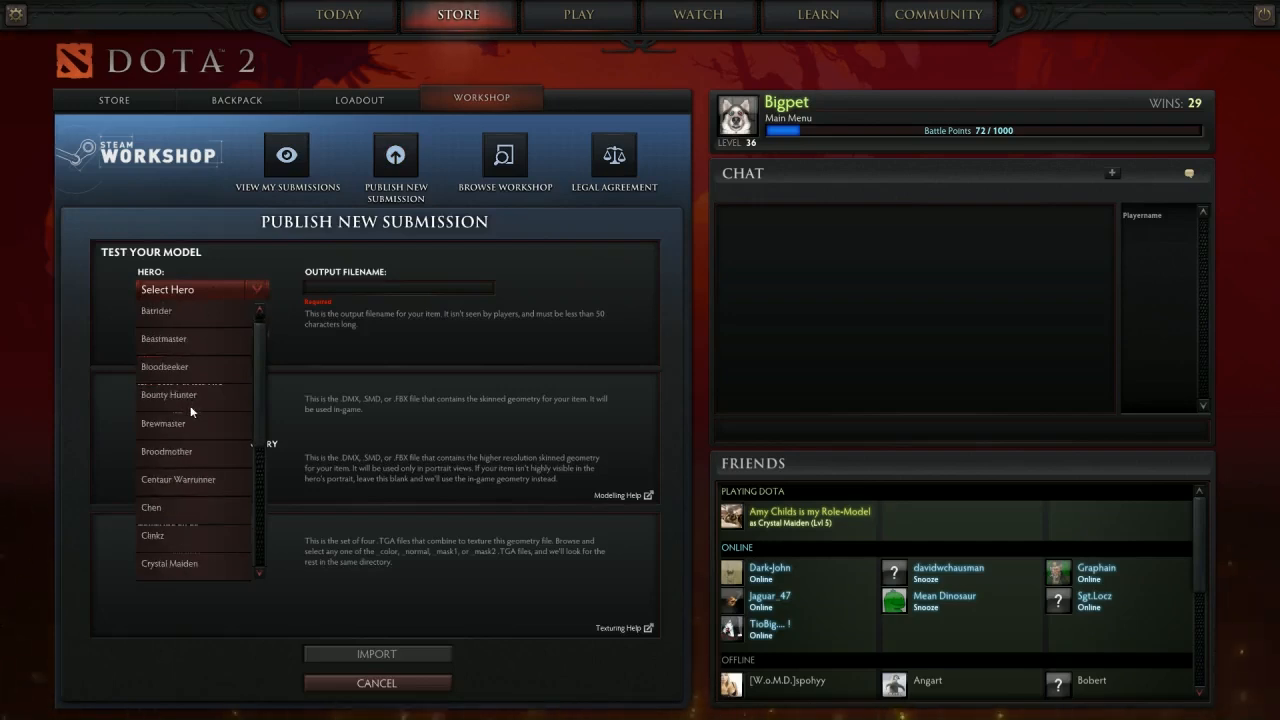
scroll(191, 454, "down", 7)
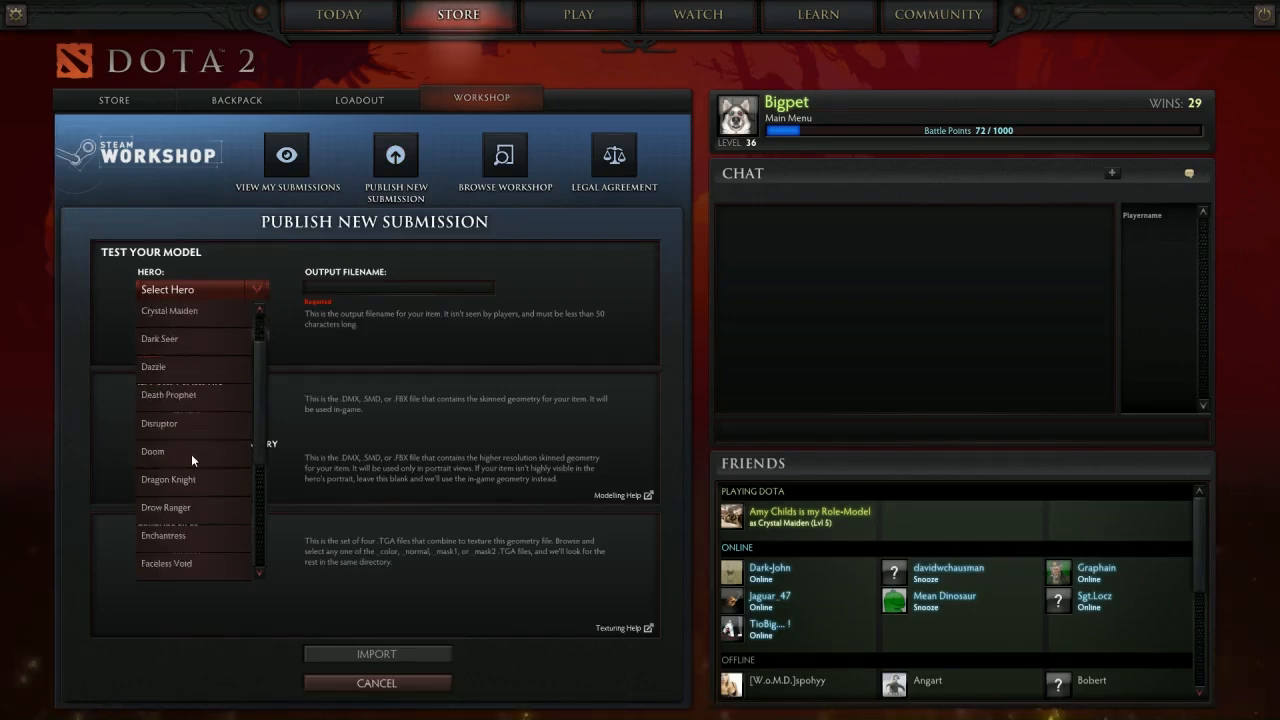
left_click(170, 394)
left_click(190, 337)
left_click(194, 429)
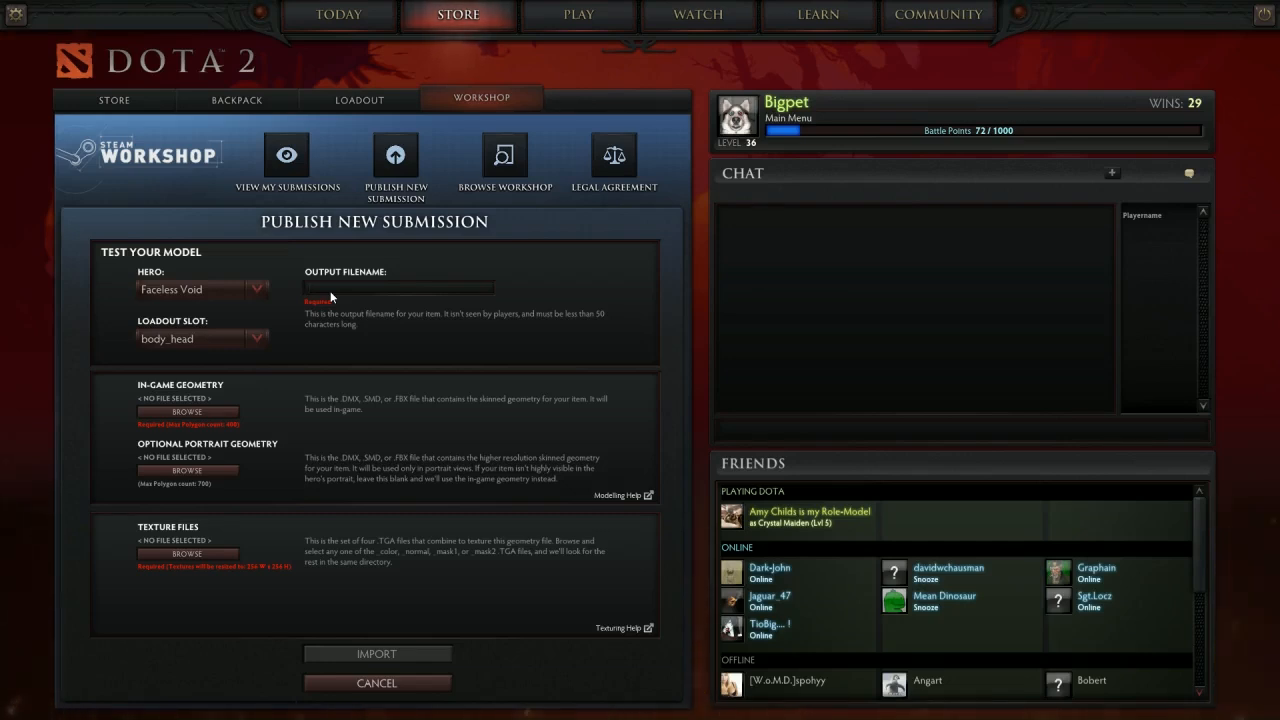
Name the submission's output file faceless_tutorial_test1
type("faceless_t")
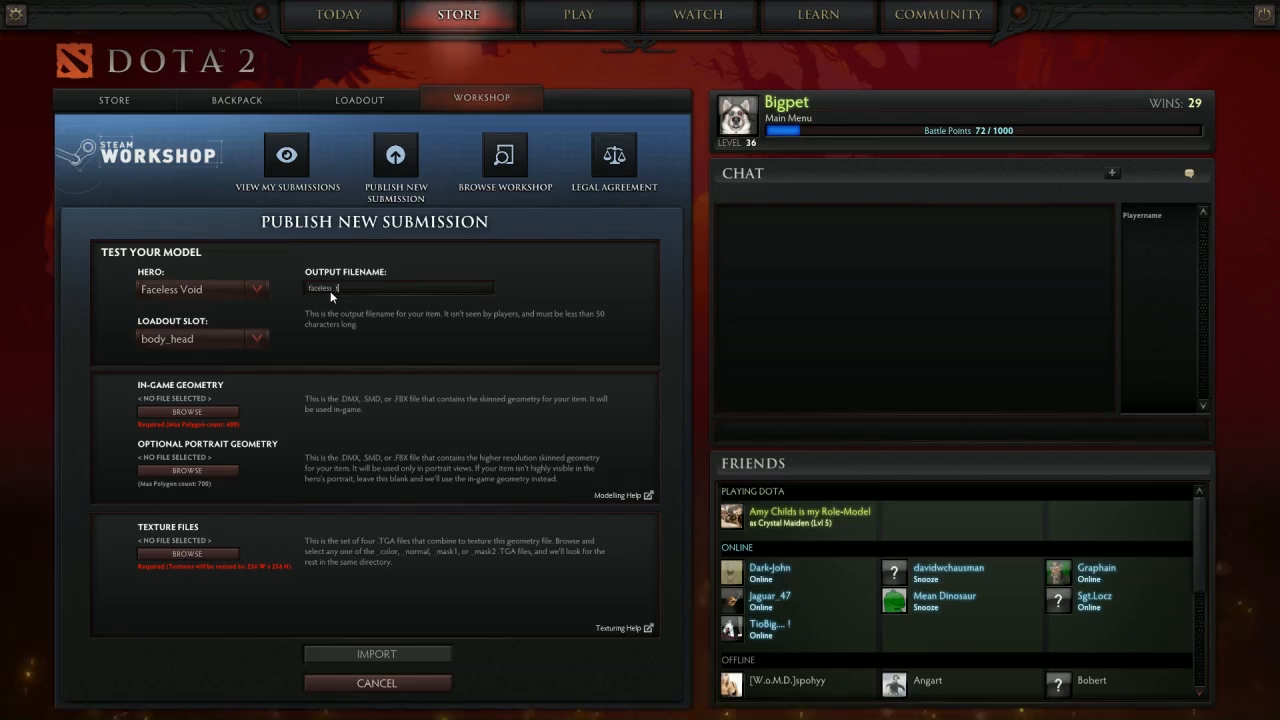
type("ori")
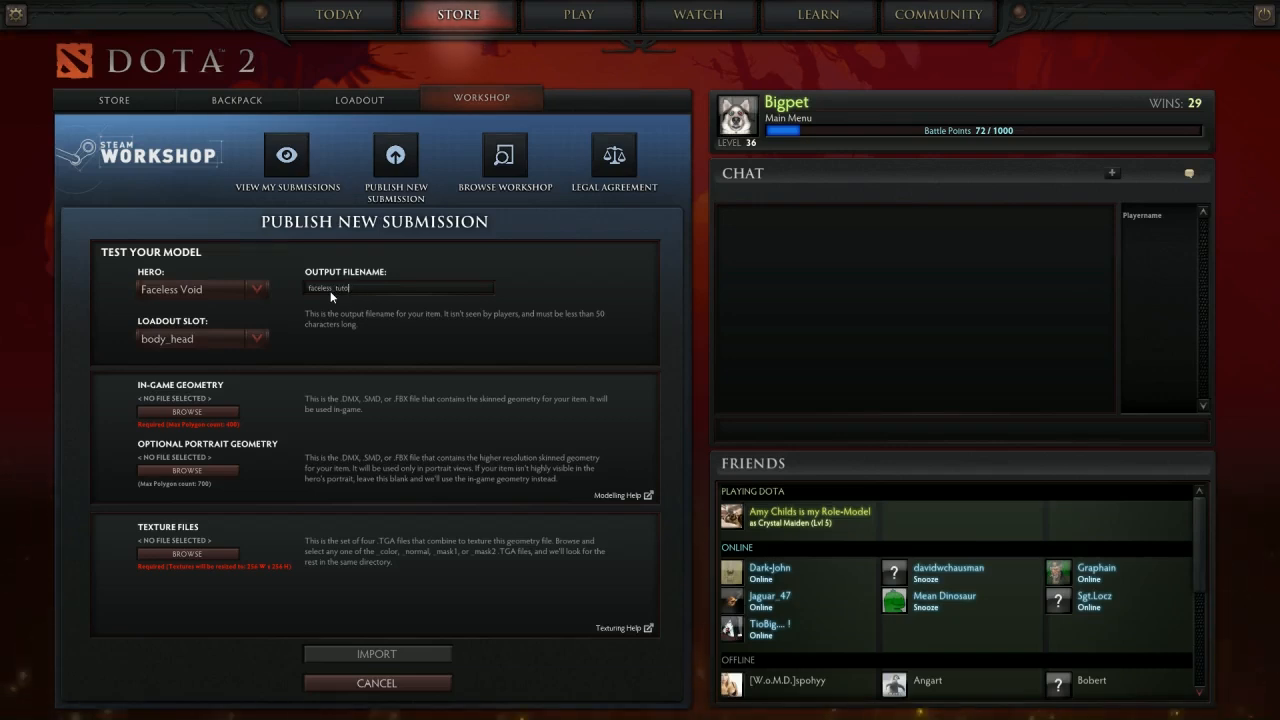
type("al_test1")
Browse for the in-game geometry in the dota2_source\modelsrc\heroes\faceless_void folder
left_click(206, 407)
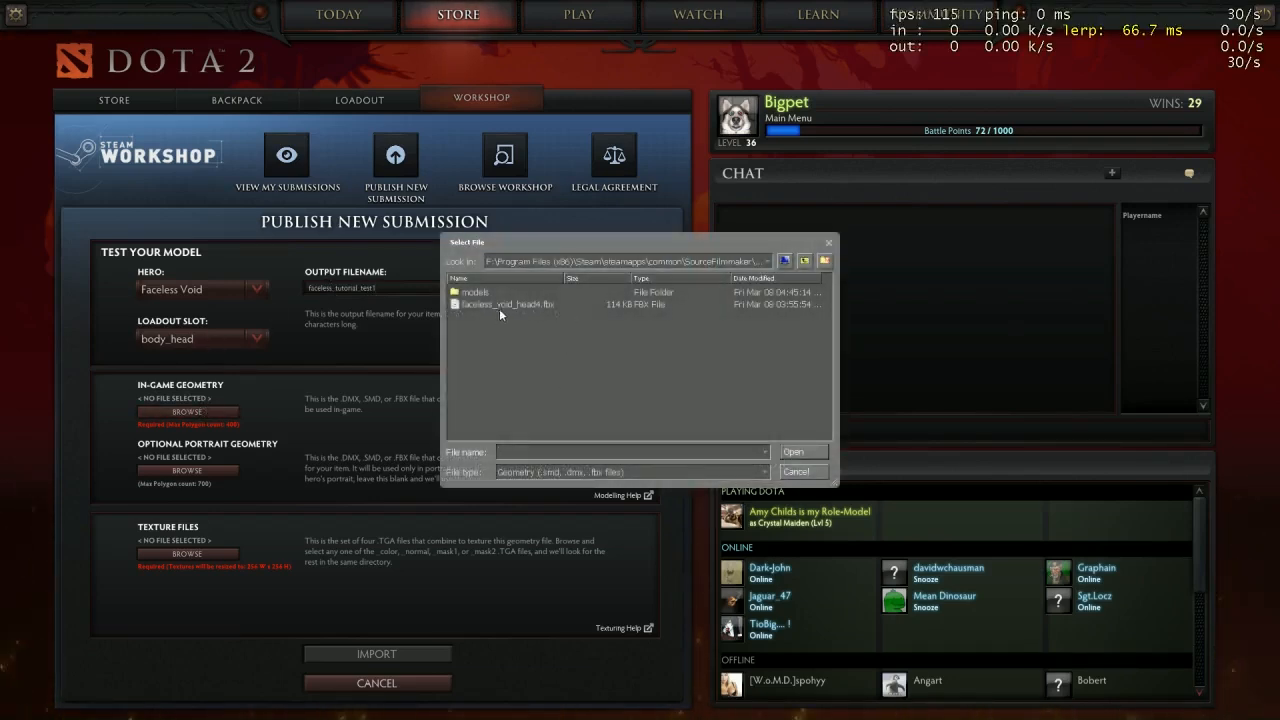
left_click_drag(826, 473, 1150, 500)
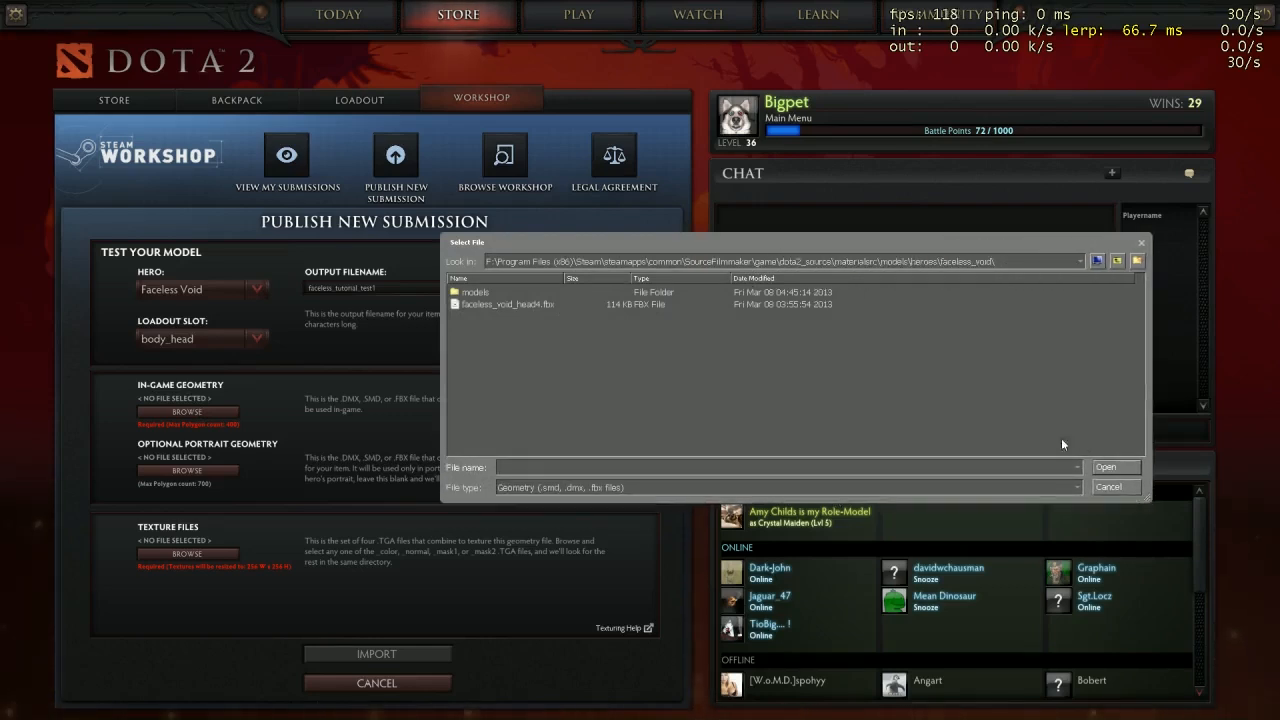
left_click(1117, 261)
left_click(1117, 261)
left_click(1117, 261)
left_click(1117, 261)
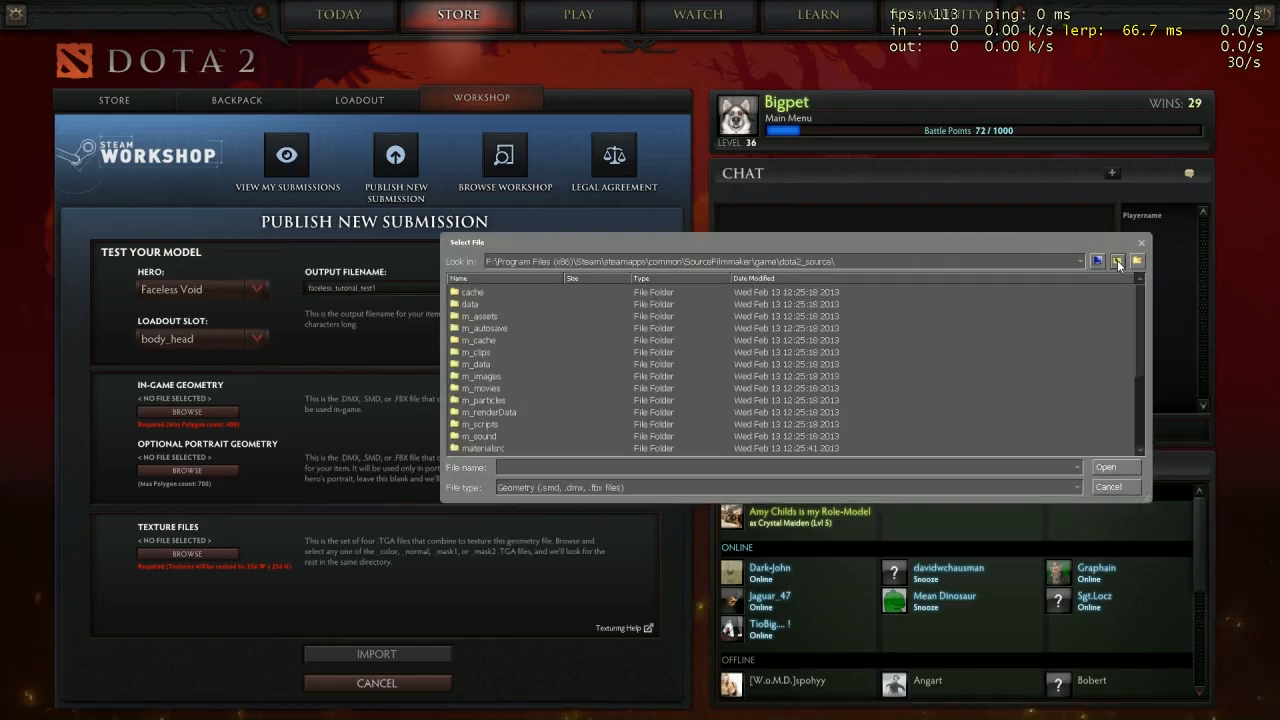
left_click(519, 399)
scroll(519, 399, "down", 2)
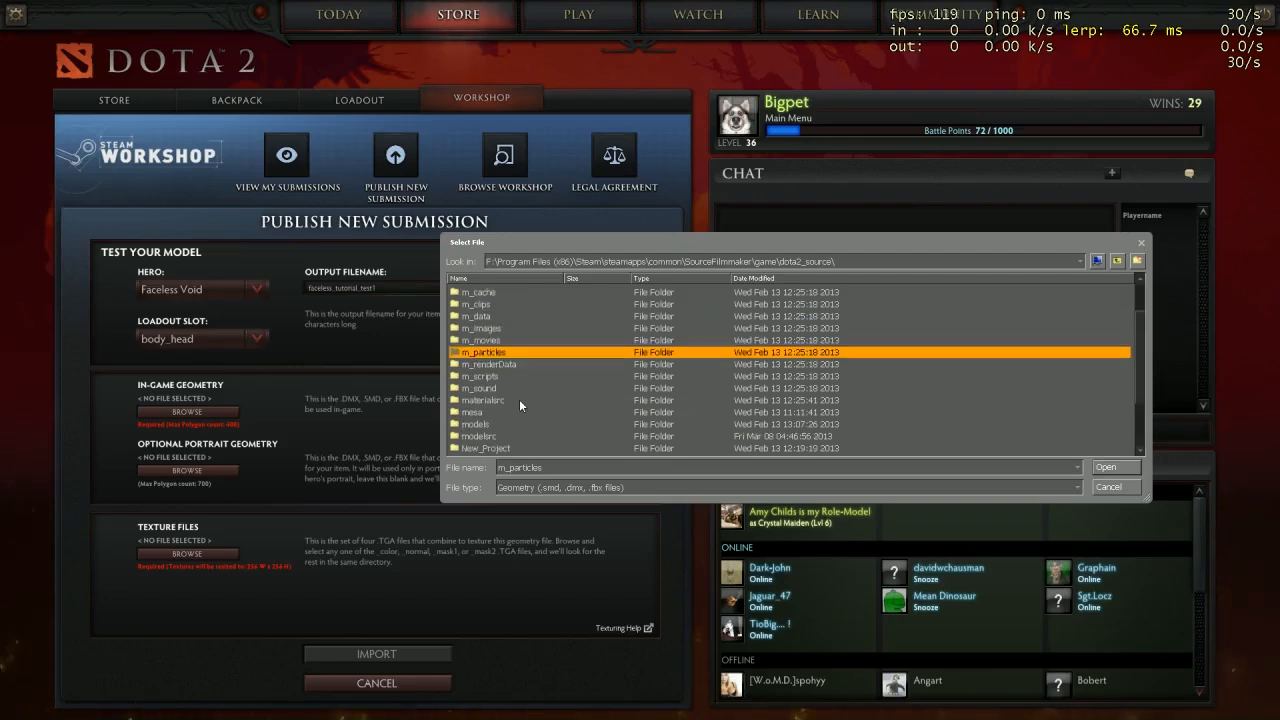
scroll(519, 399, "down", 1)
left_click(487, 361)
double_click(485, 399)
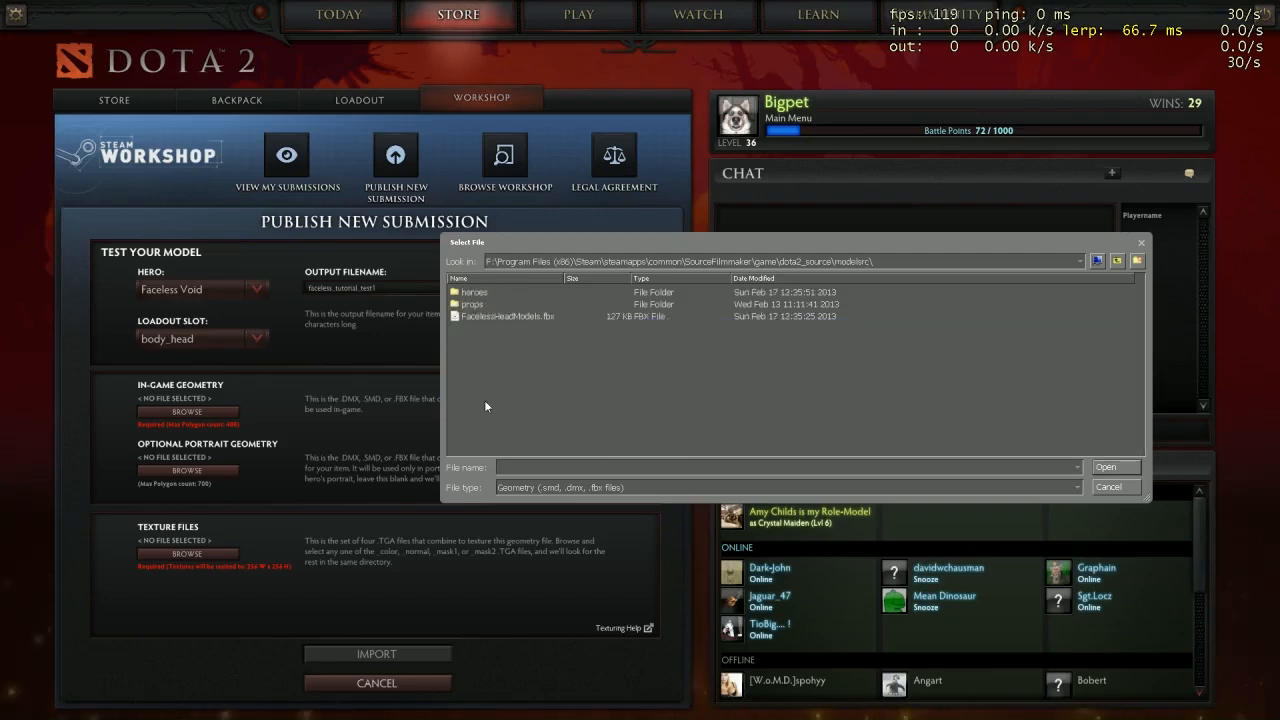
double_click(480, 292)
double_click(480, 292)
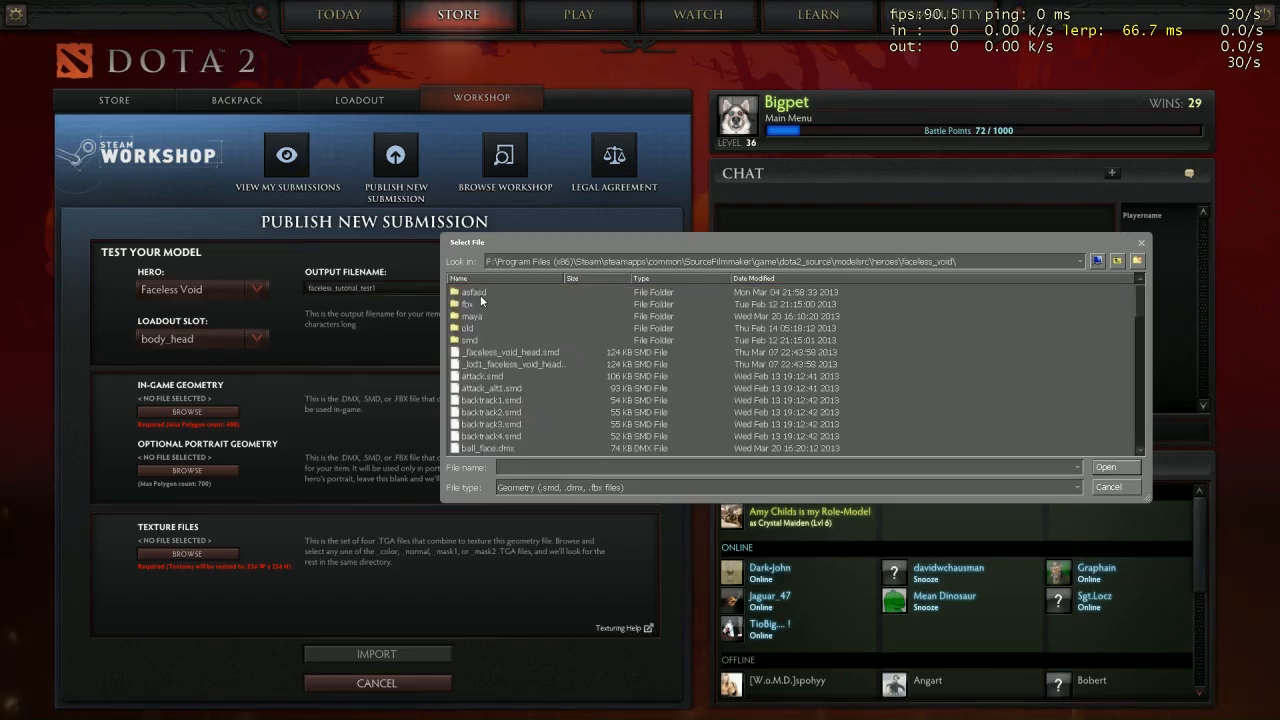
Sort the geometry files by newest modification date and load ball_face.dmx as the in-game geometry
left_click(505, 367)
left_click(760, 278)
scroll(546, 376, "up", 1)
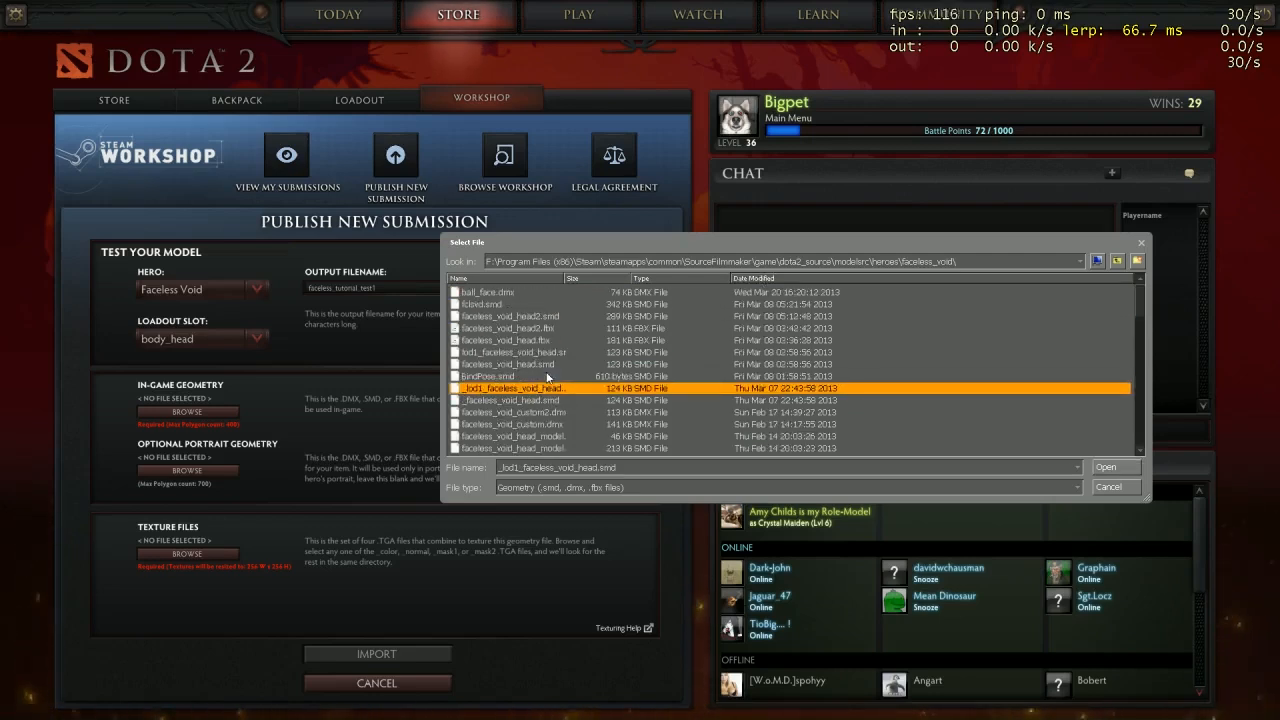
double_click(488, 292)
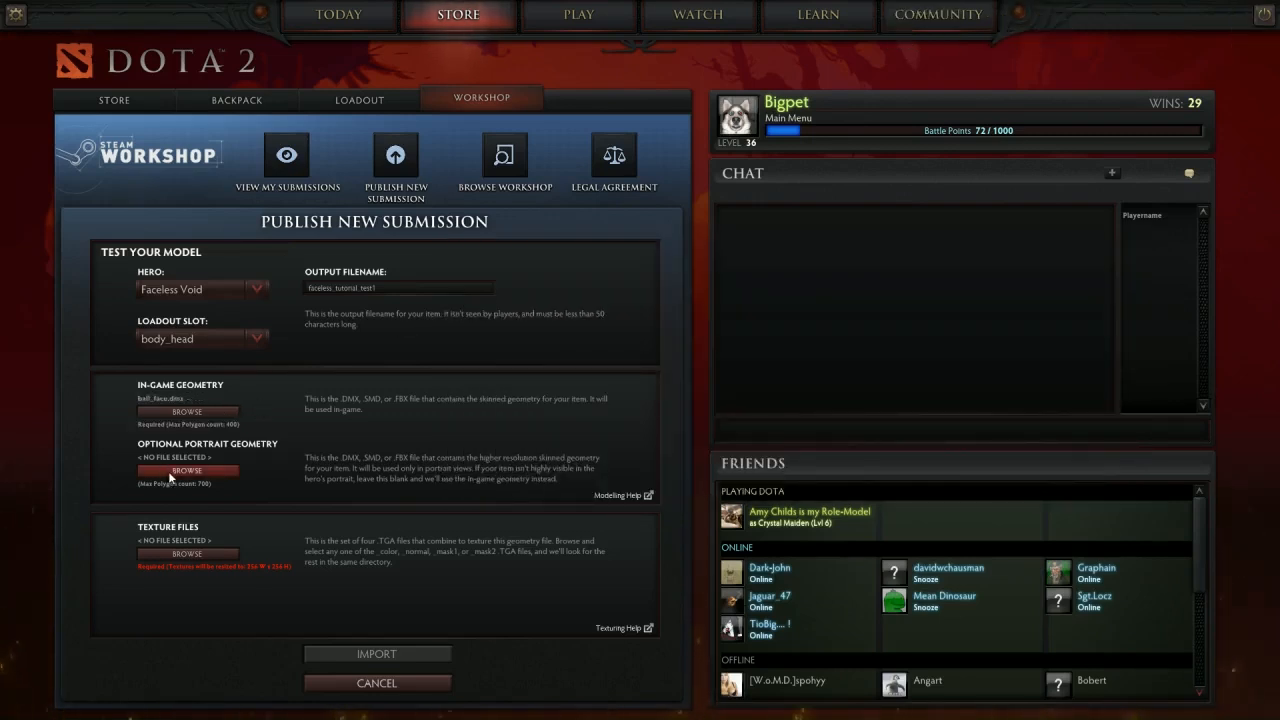
Load ball_face.dmx as the optional portrait geometry as well
left_click(169, 471)
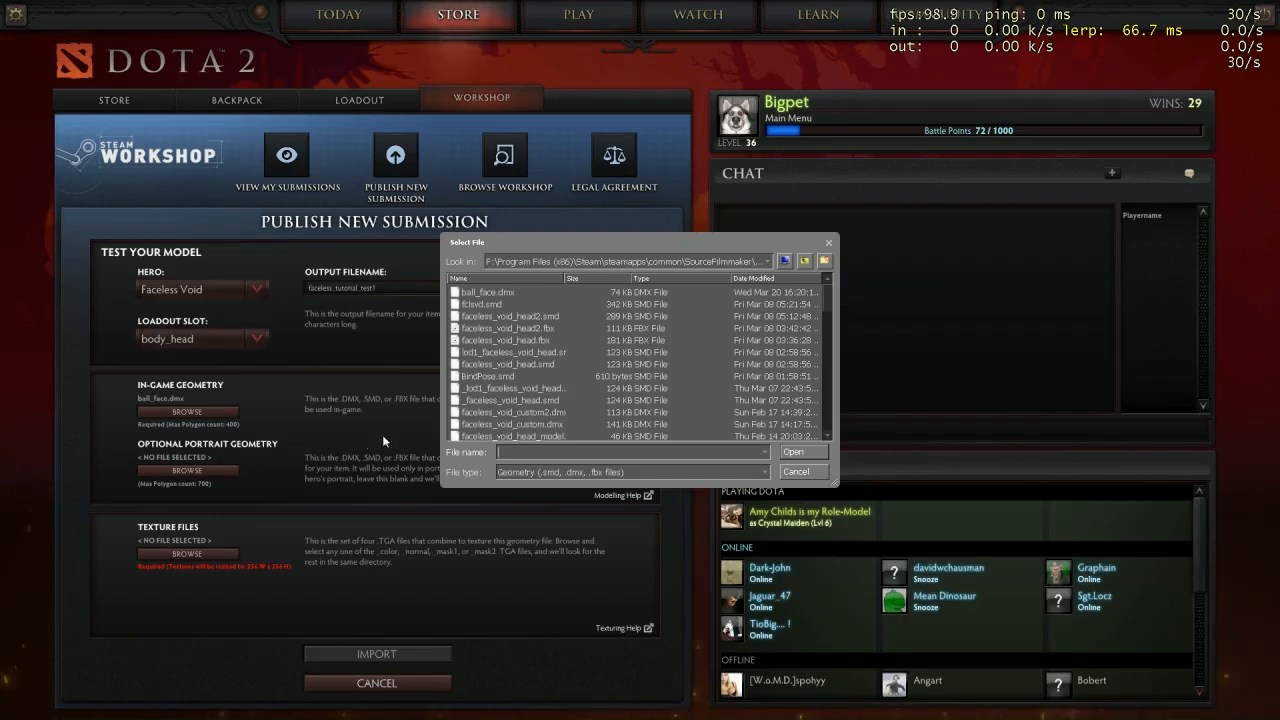
left_click(487, 292)
left_click(793, 452)
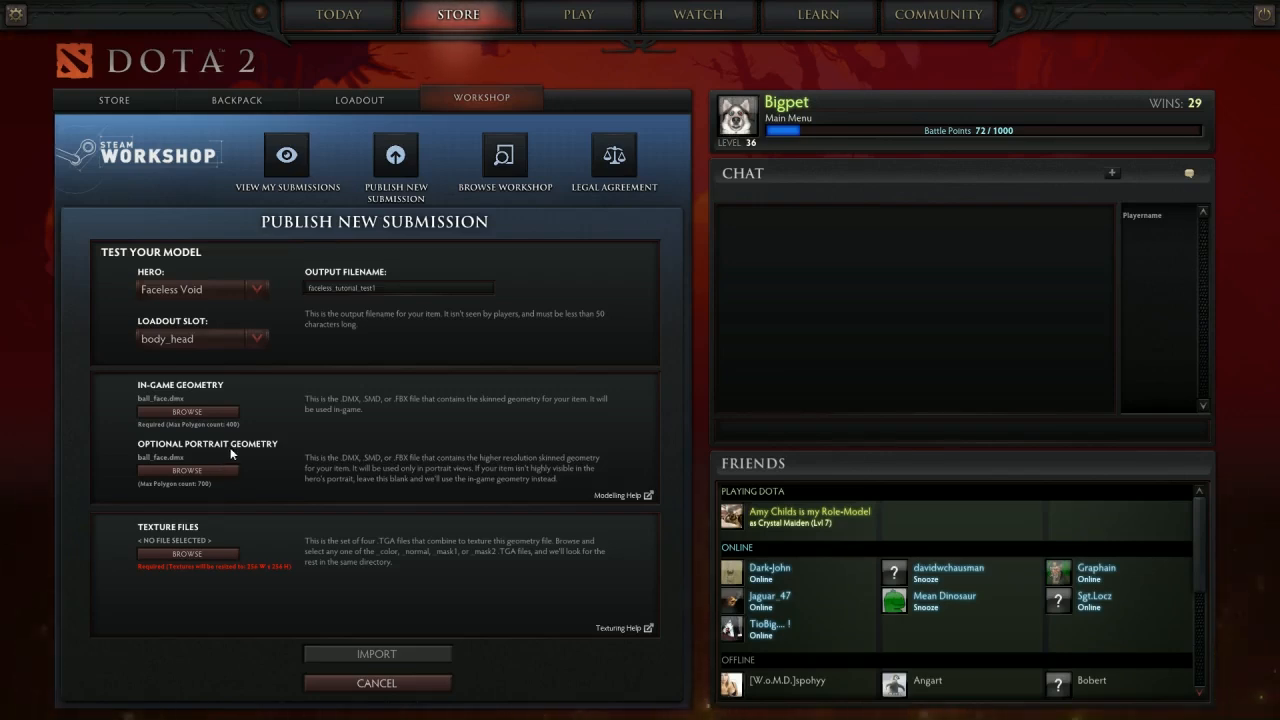
Browse for the texture files in the dota2_source\materialsrc\models\heroes\faceless_void folder
left_click(191, 554)
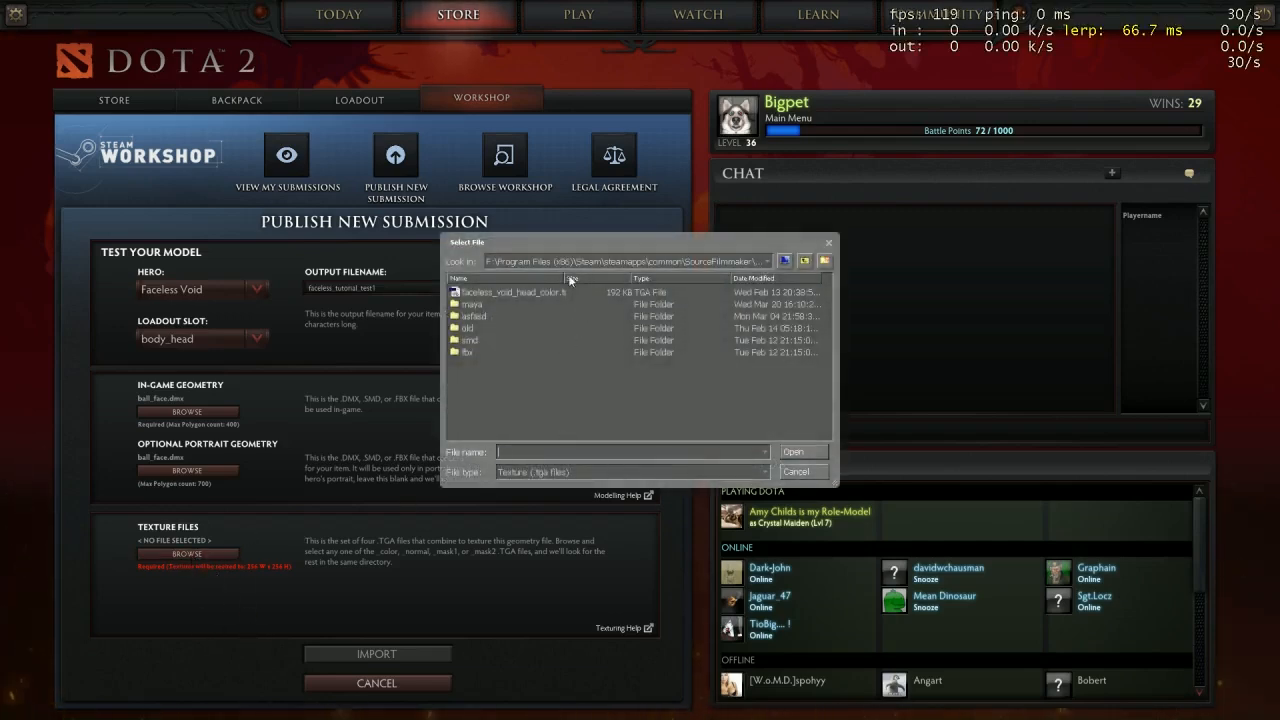
left_click_drag(563, 278, 603, 278)
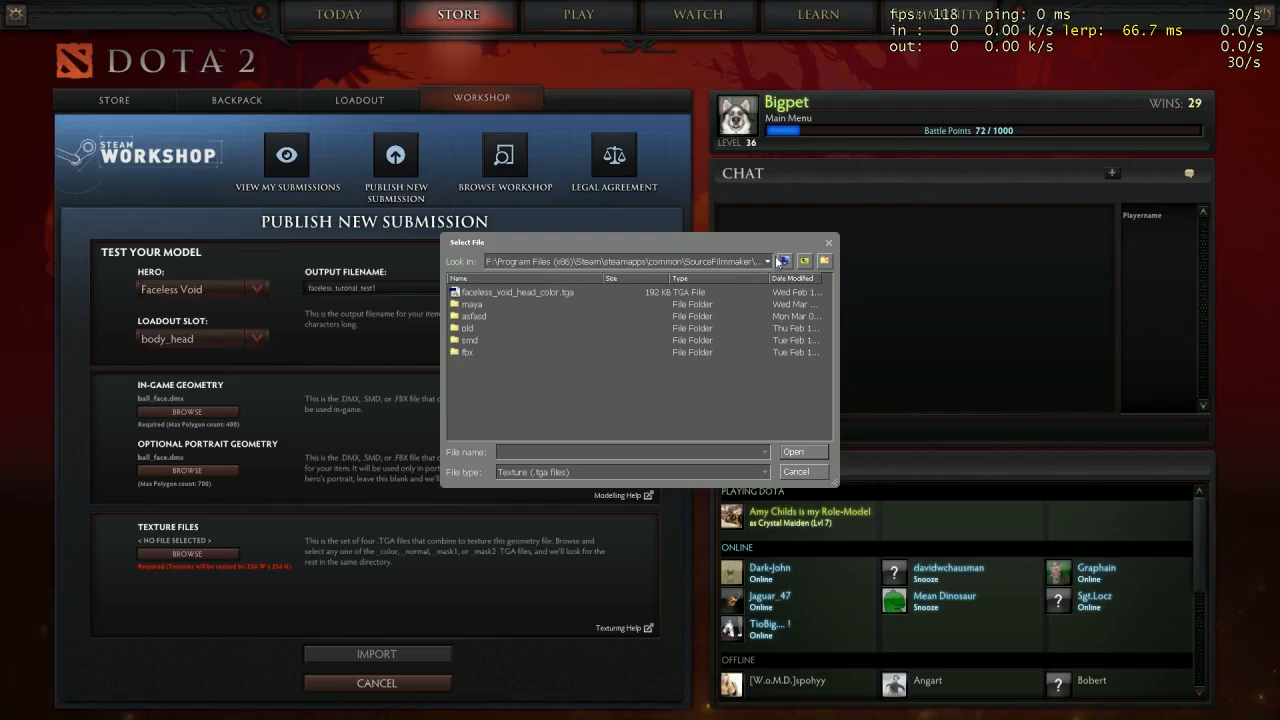
left_click_drag(843, 332, 1143, 290)
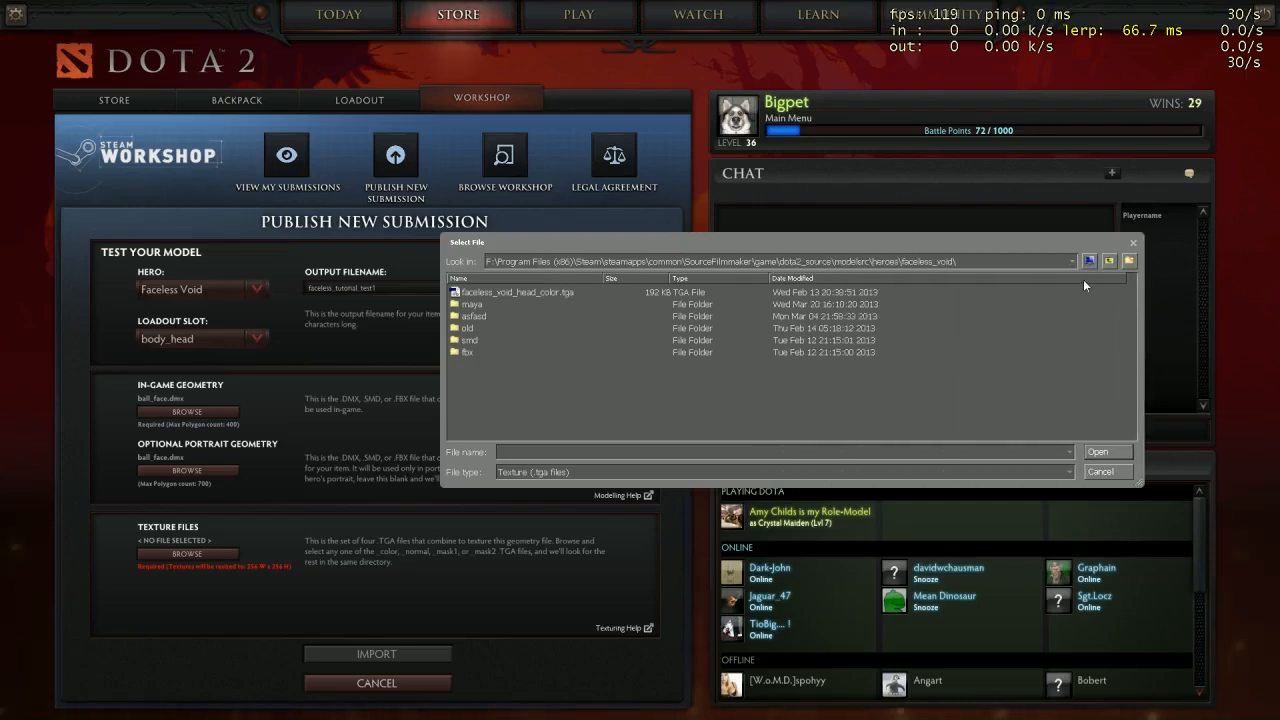
left_click(1108, 262)
left_click(1108, 262)
left_click(1108, 262)
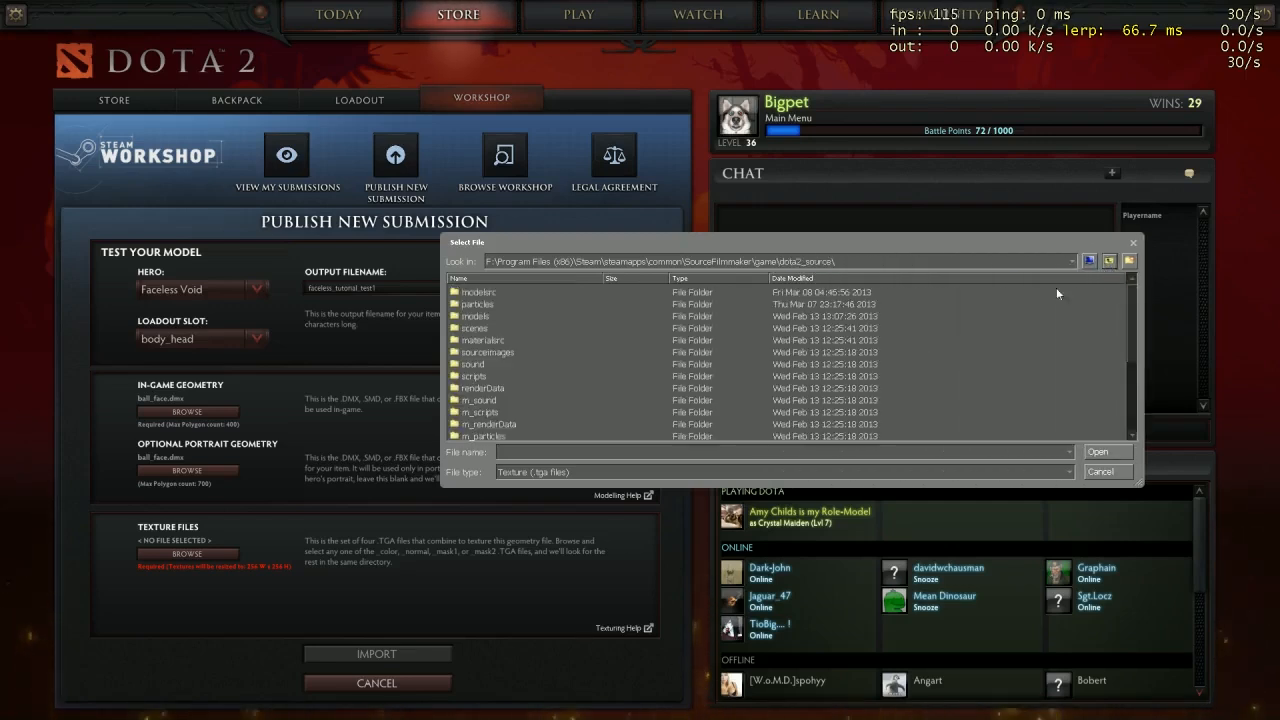
double_click(539, 398)
double_click(473, 293)
double_click(472, 293)
double_click(471, 292)
Widen the name column to read the texture names and load faceless_void_head_color.tga as the texture file
scroll(587, 360, "down", 3)
scroll(587, 360, "up", 3)
scroll(556, 357, "up", 2)
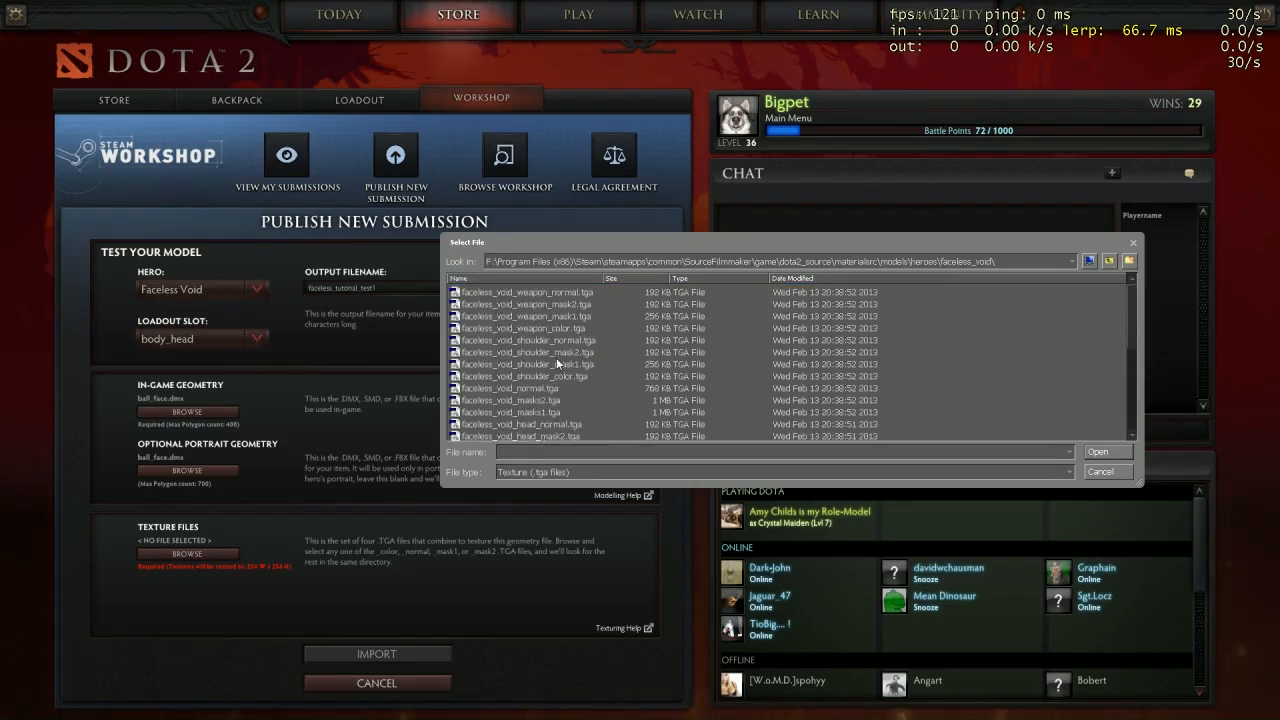
left_click_drag(604, 278, 664, 278)
scroll(555, 351, "down", 3)
left_click(546, 352)
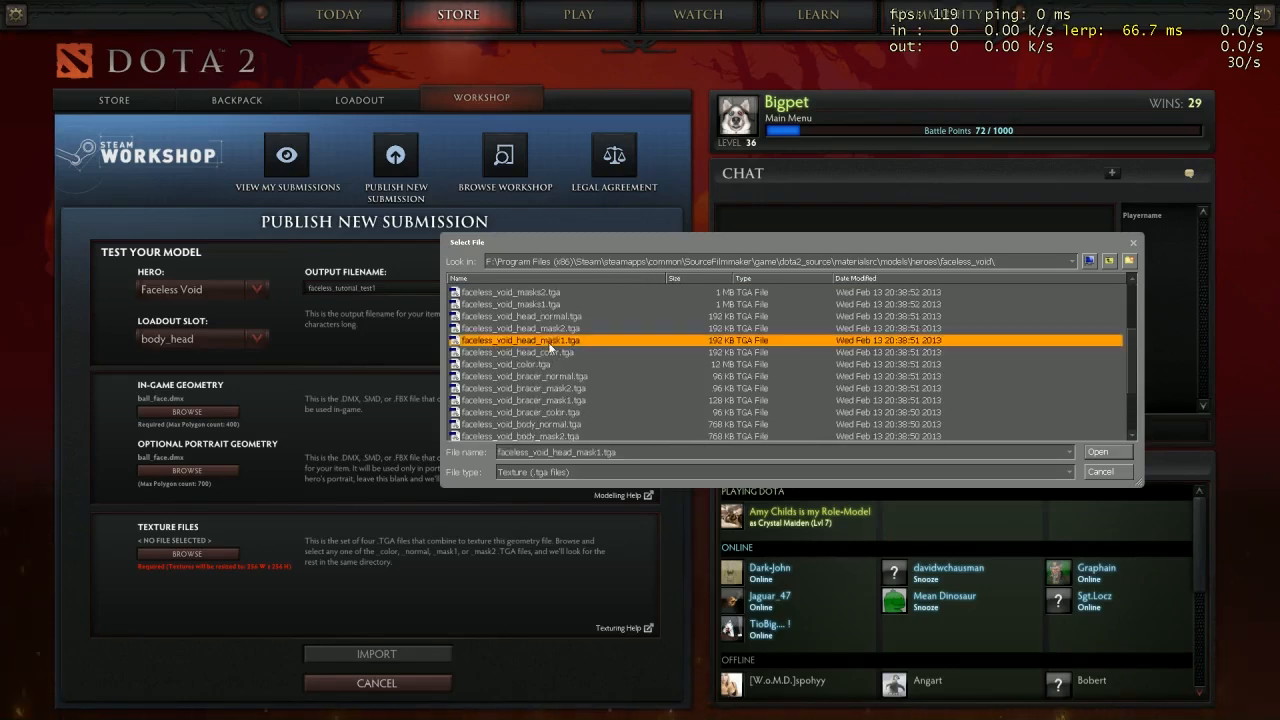
left_click(1097, 451)
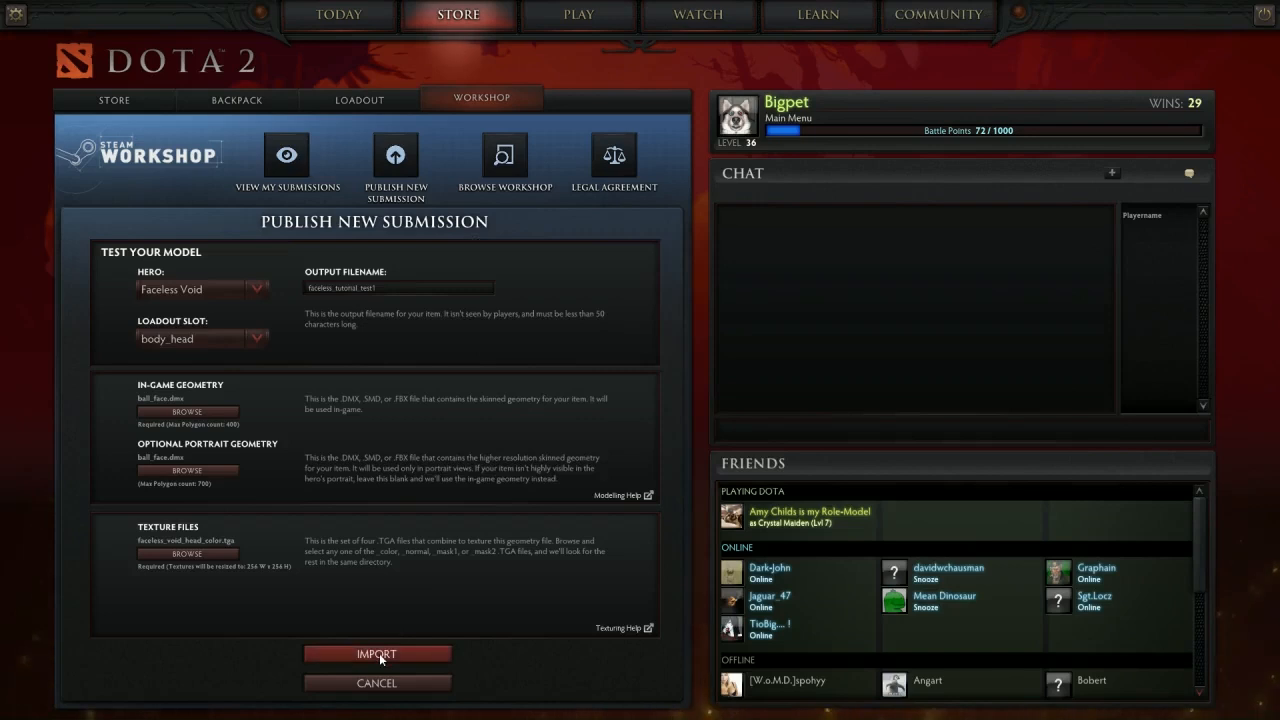
Import the submission, inspect the model preview from several angles and in portrait view, and return to the import form without submitting
left_click(379, 653)
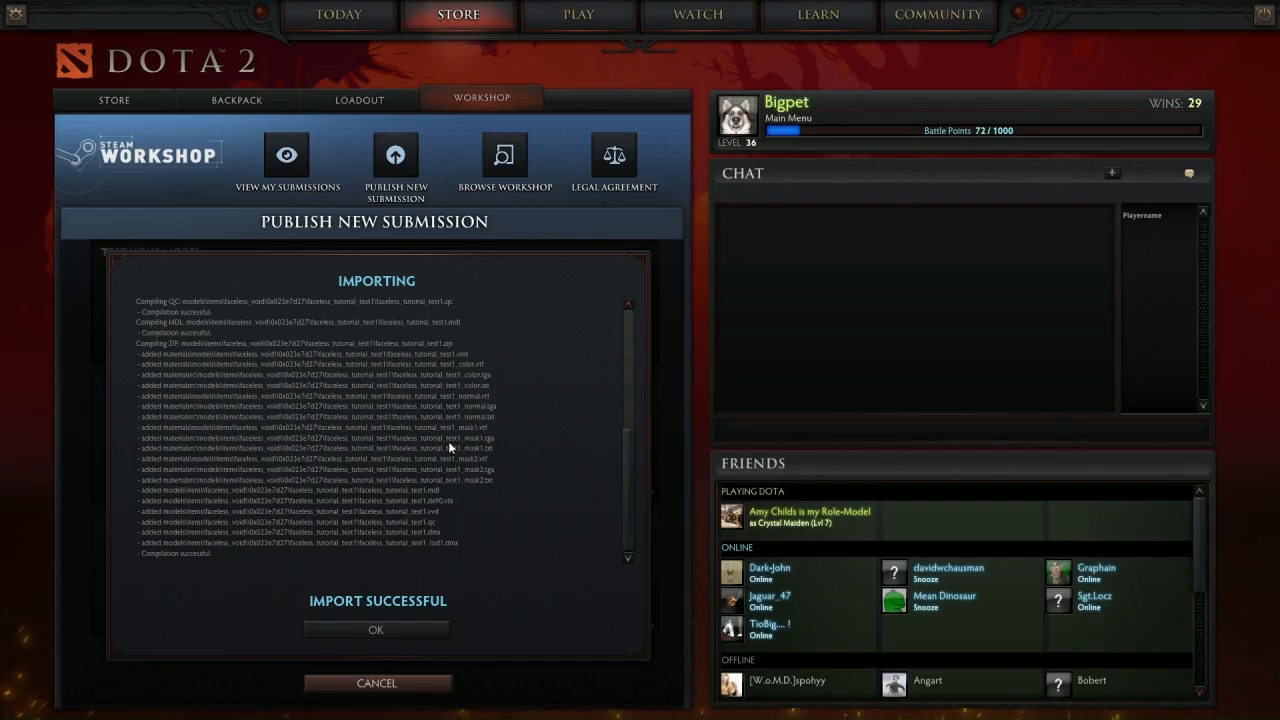
left_click_drag(426, 409, 287, 431)
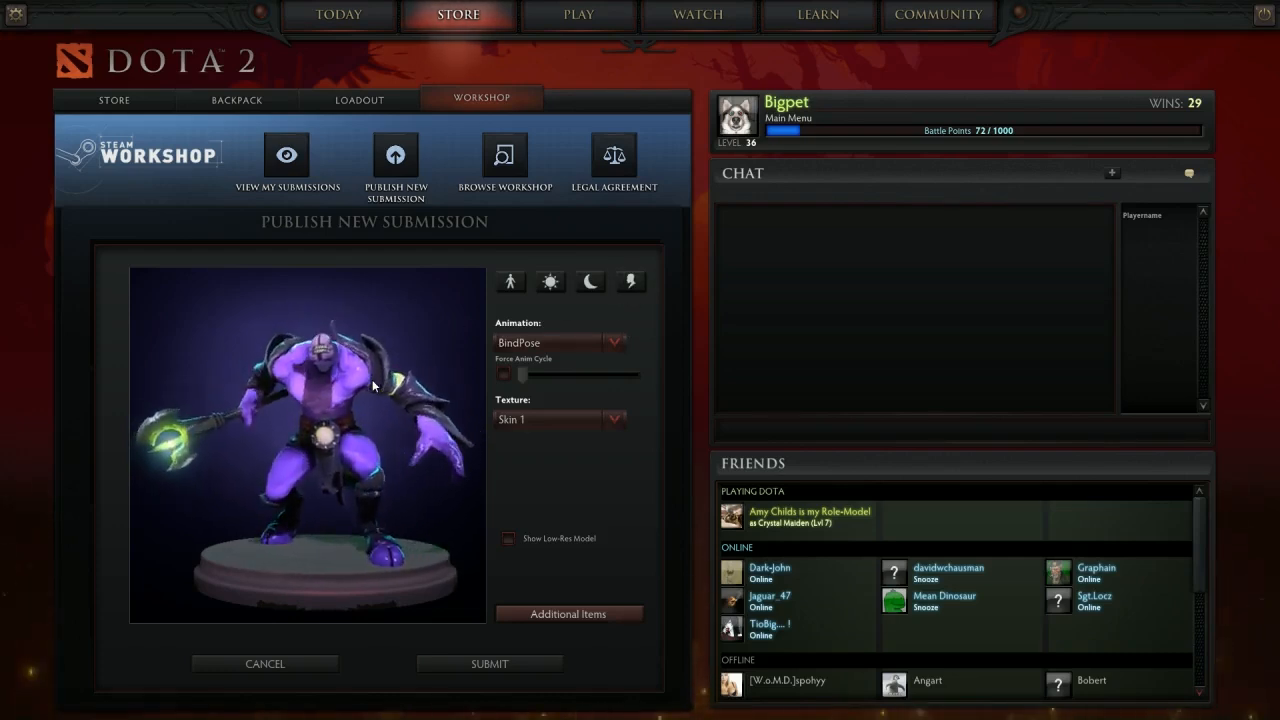
left_click_drag(273, 402, 557, 313)
left_click(630, 281)
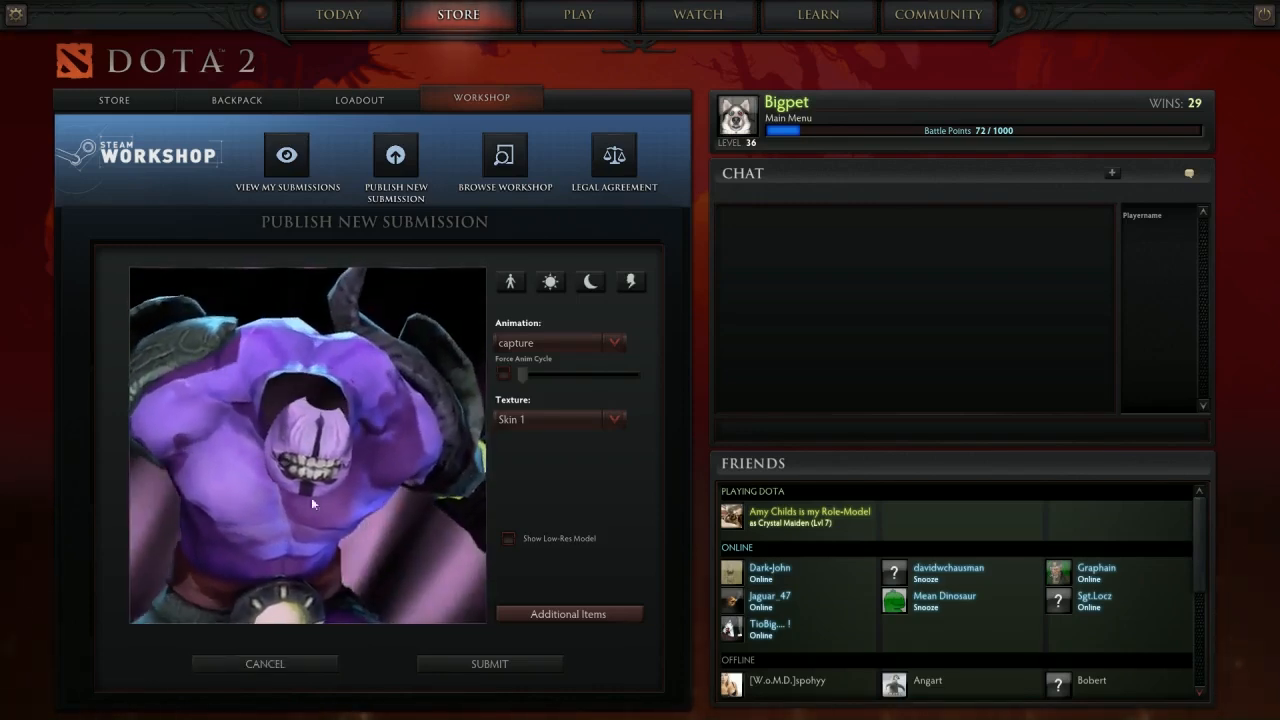
left_click(250, 665)
Switch to the Steam folder in File Explorer and open steamapps\common\dota 2 beta
key("alt+Tab")
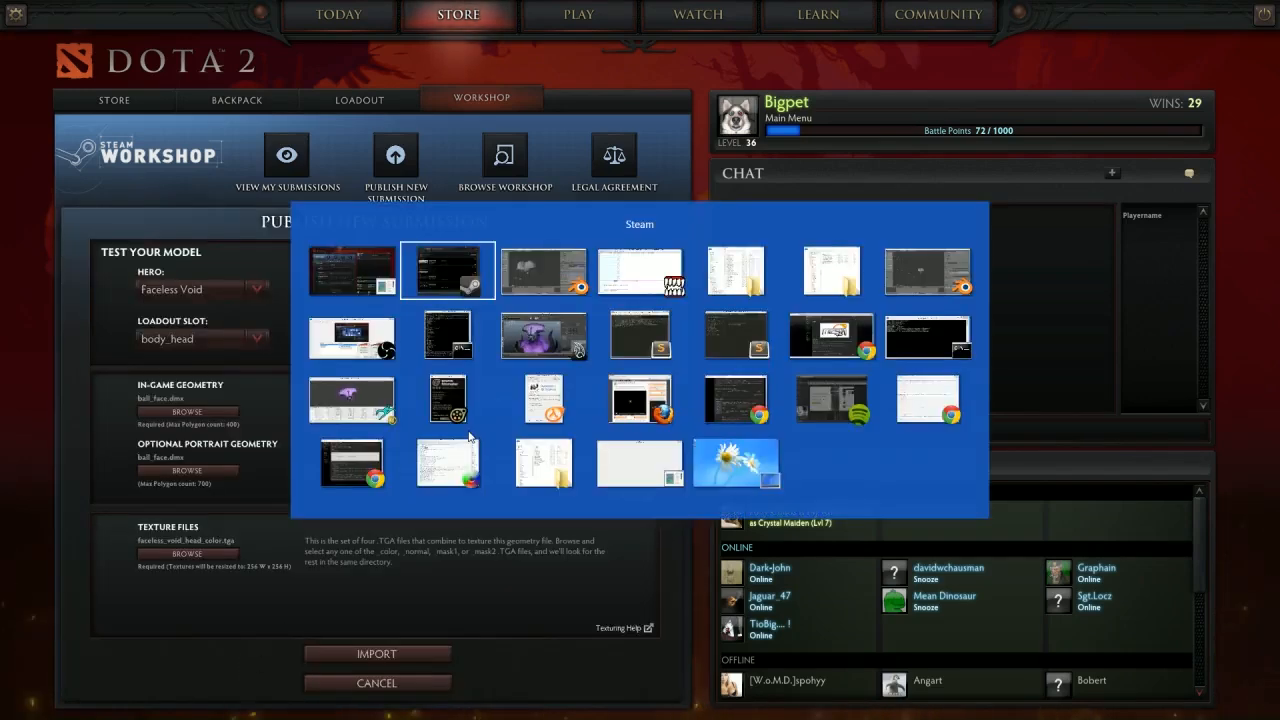
key("alt+Tab")
key("alt+Tab")
key("alt+Tab")
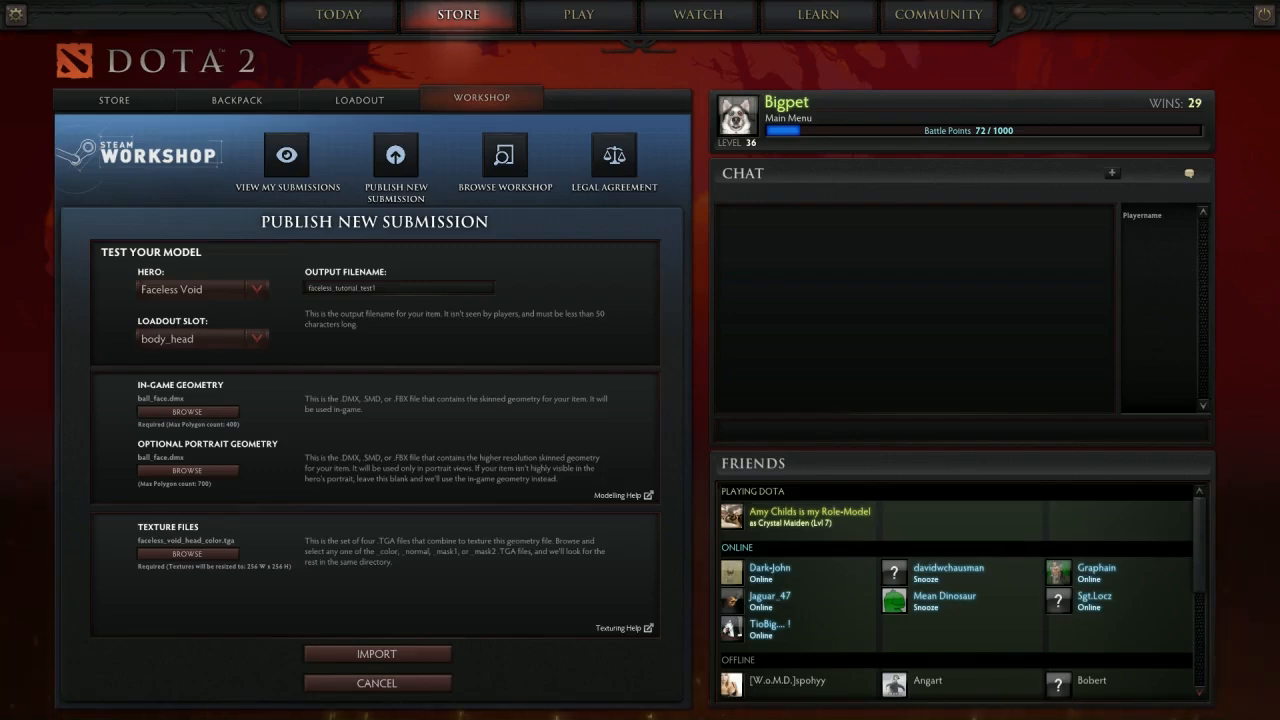
key("alt+Tab")
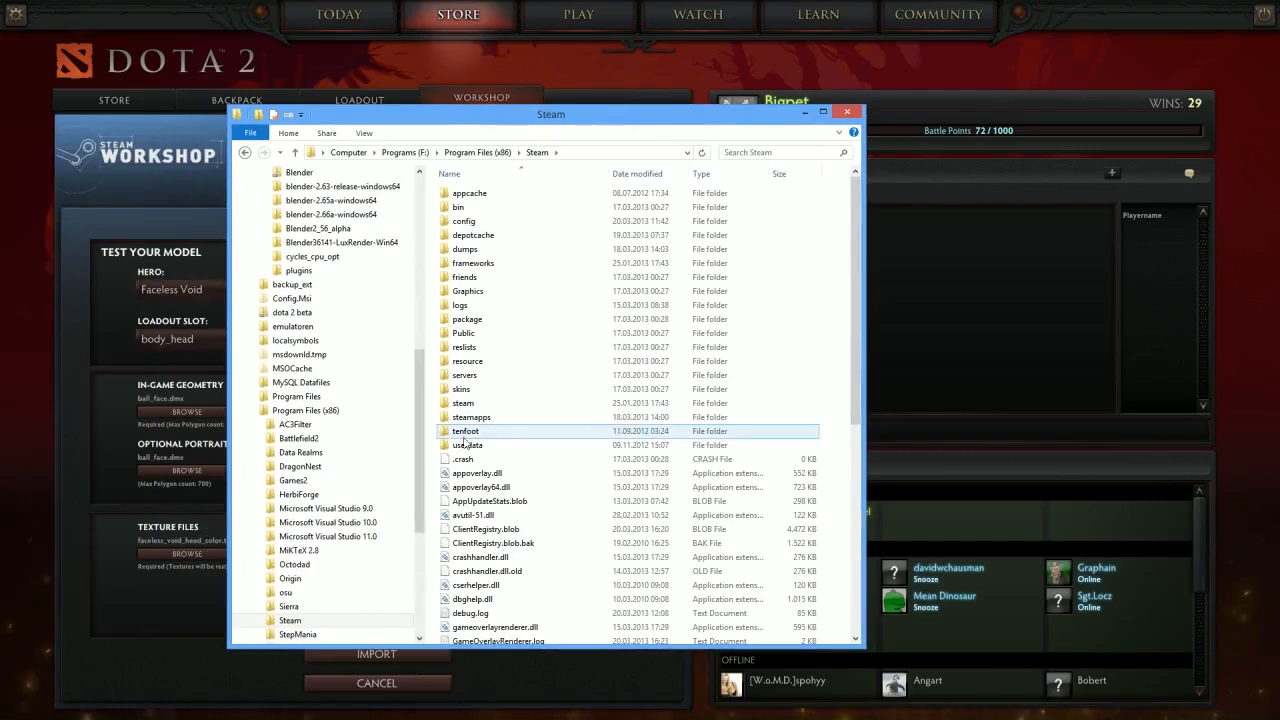
double_click(468, 193)
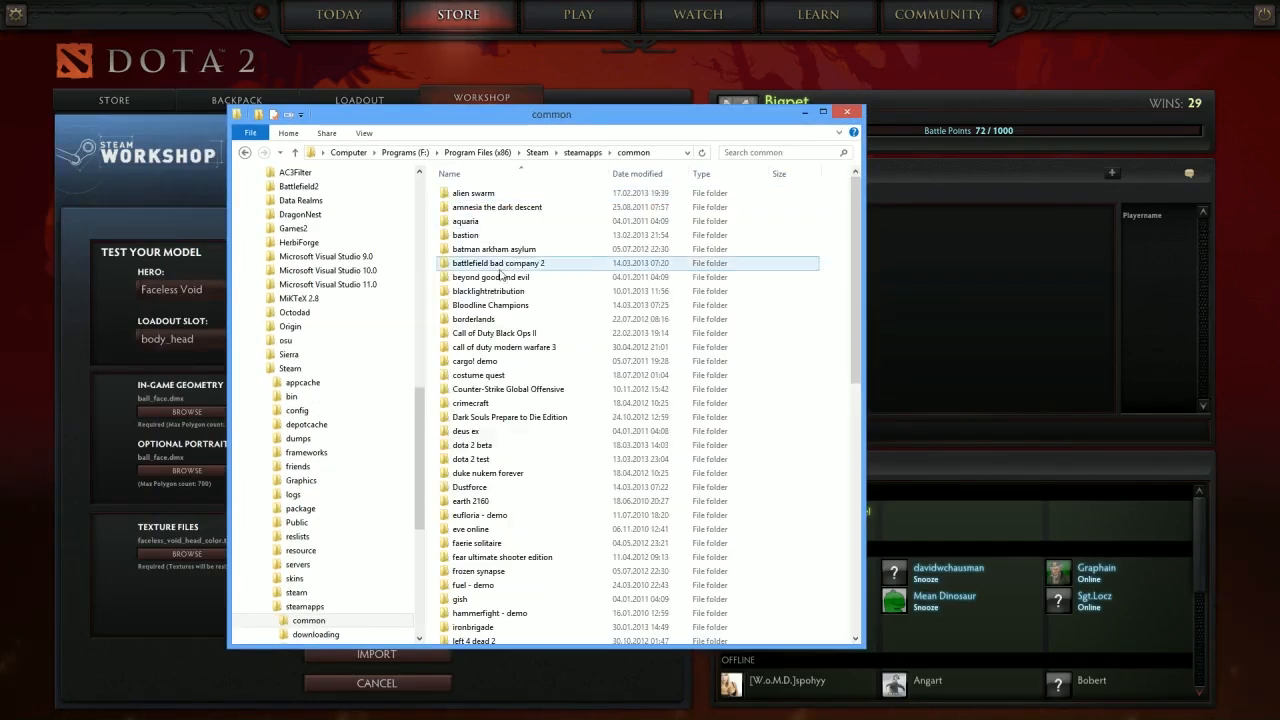
type("dota")
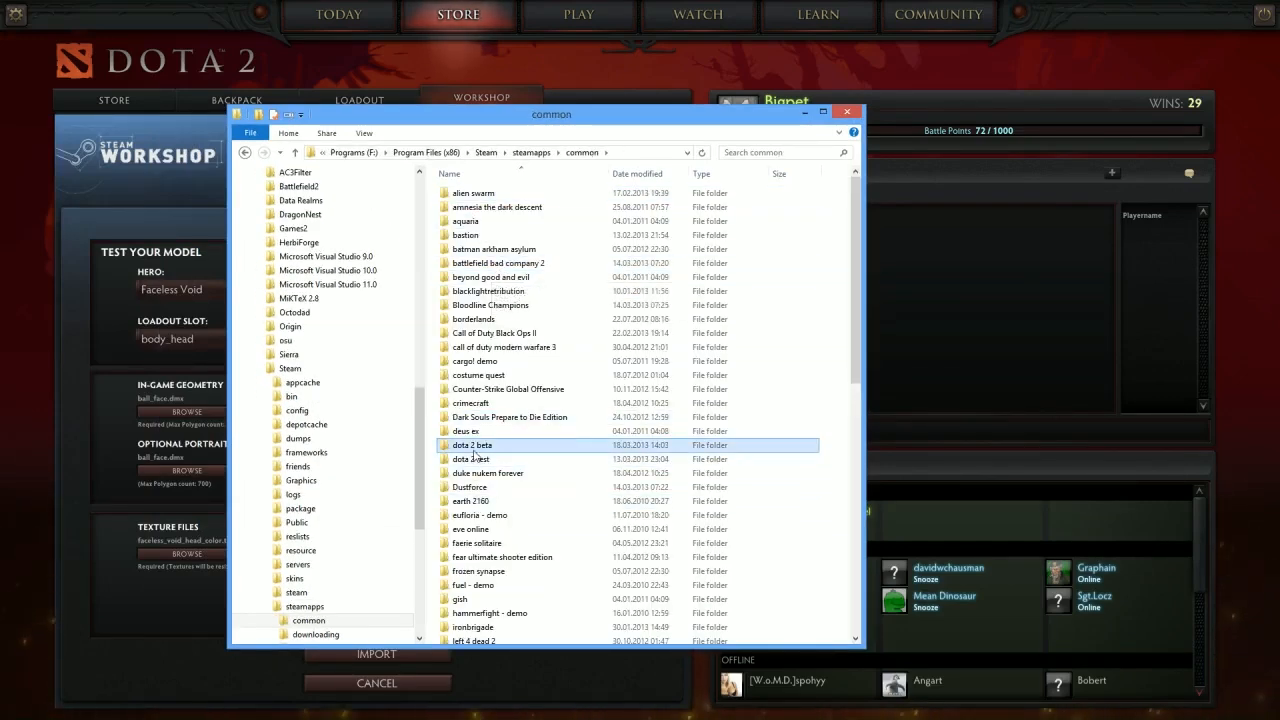
key("Return")
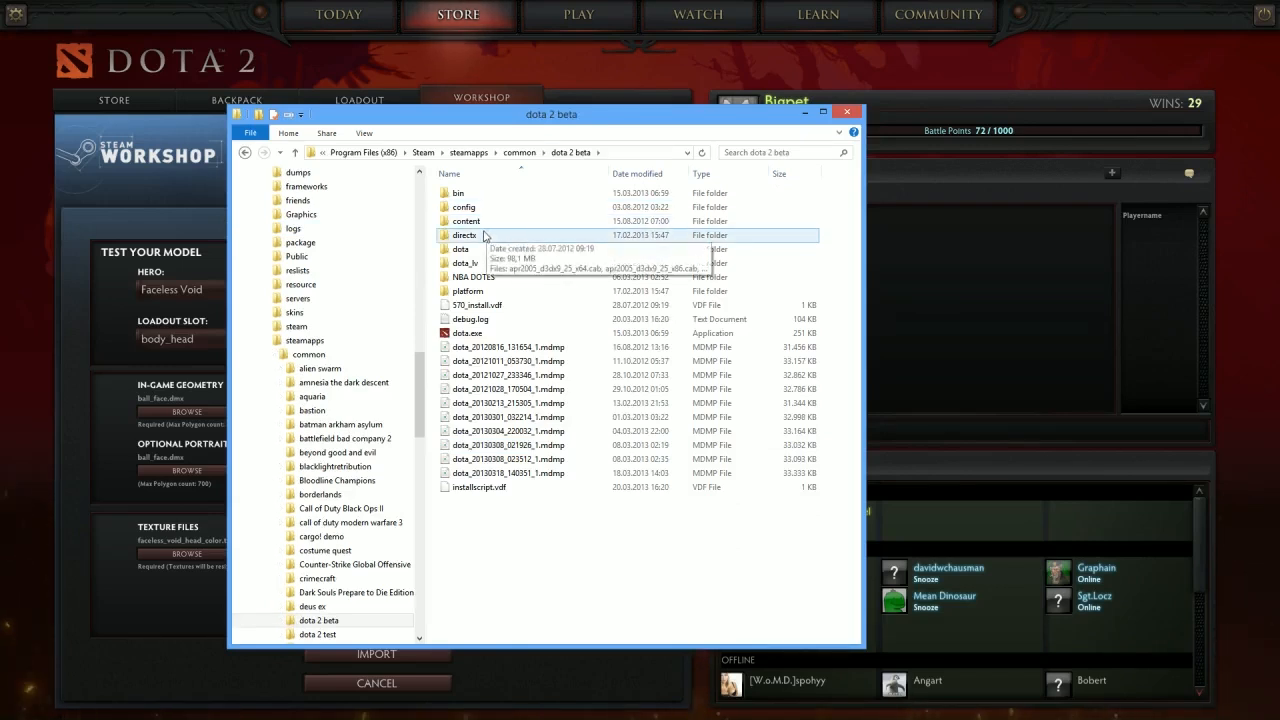
Open the account ID subfolder inside content\dota\models\items\faceless_void, where the imported items are stored
double_click(466, 221)
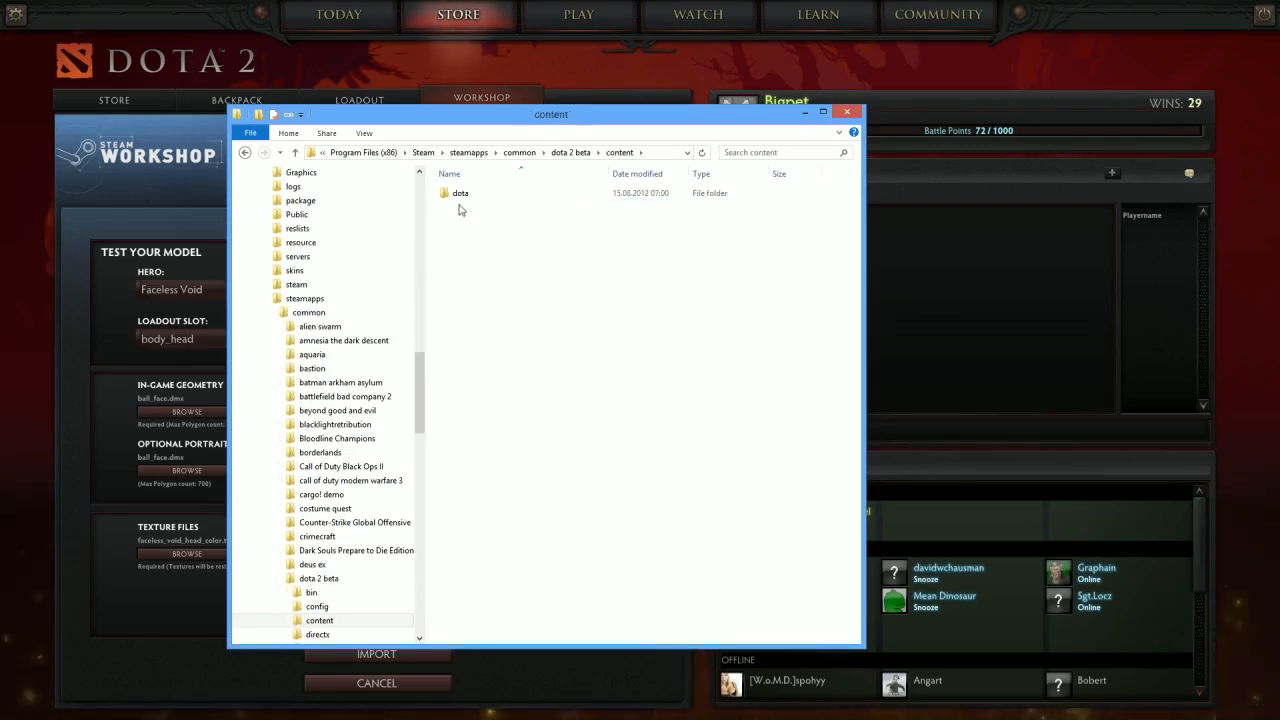
double_click(461, 195)
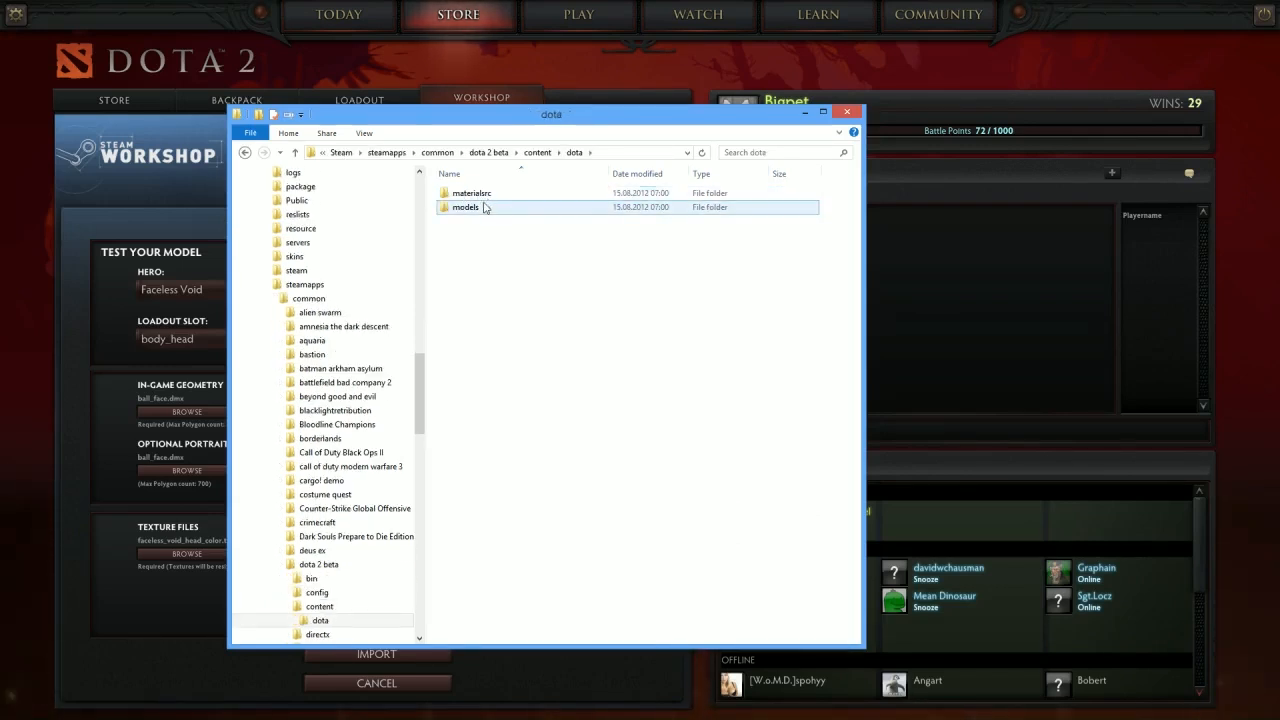
double_click(486, 206)
double_click(480, 196)
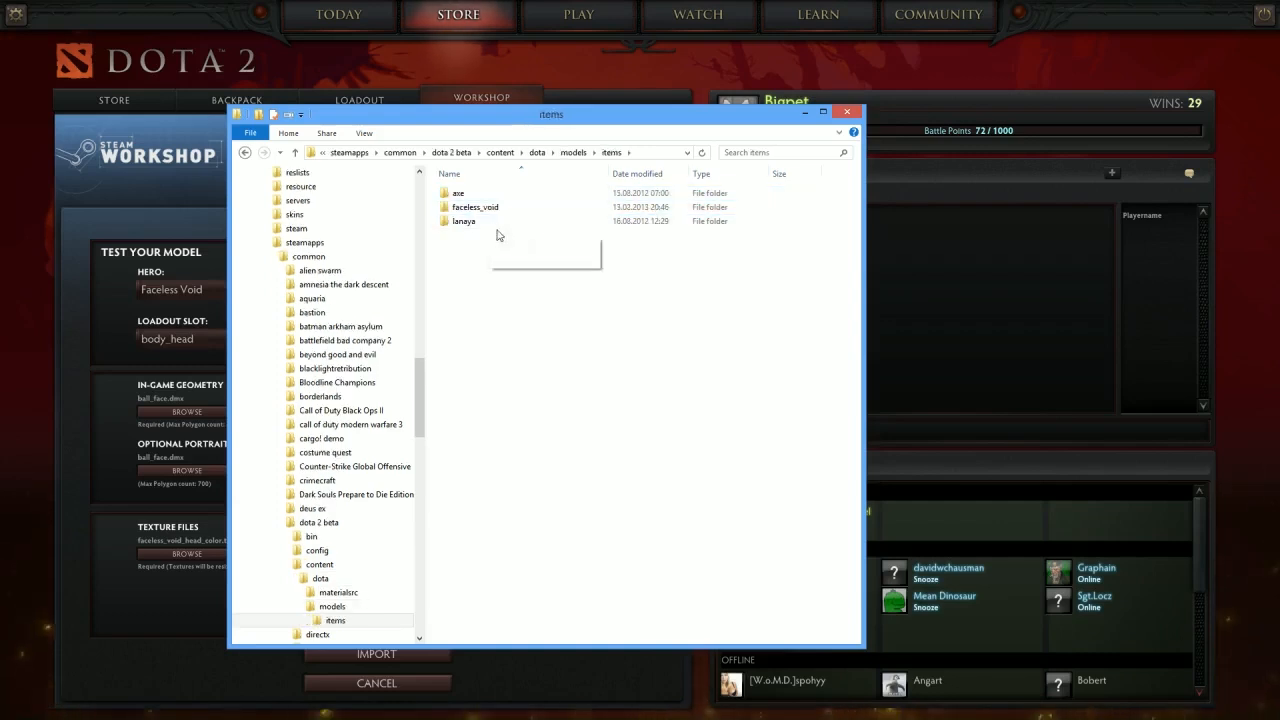
double_click(478, 209)
double_click(470, 195)
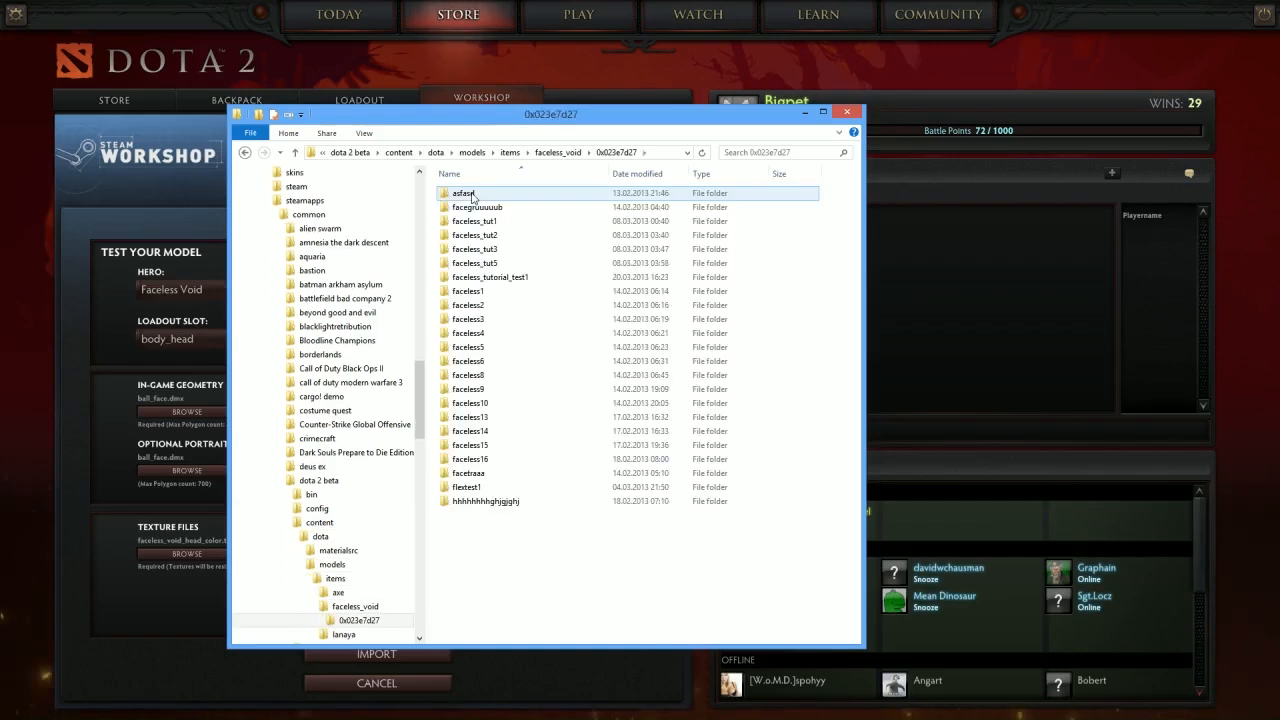
Open the faceless_tutorial_test1 folder and look over its DMX, QC, ZIP and lod1 files
double_click(507, 283)
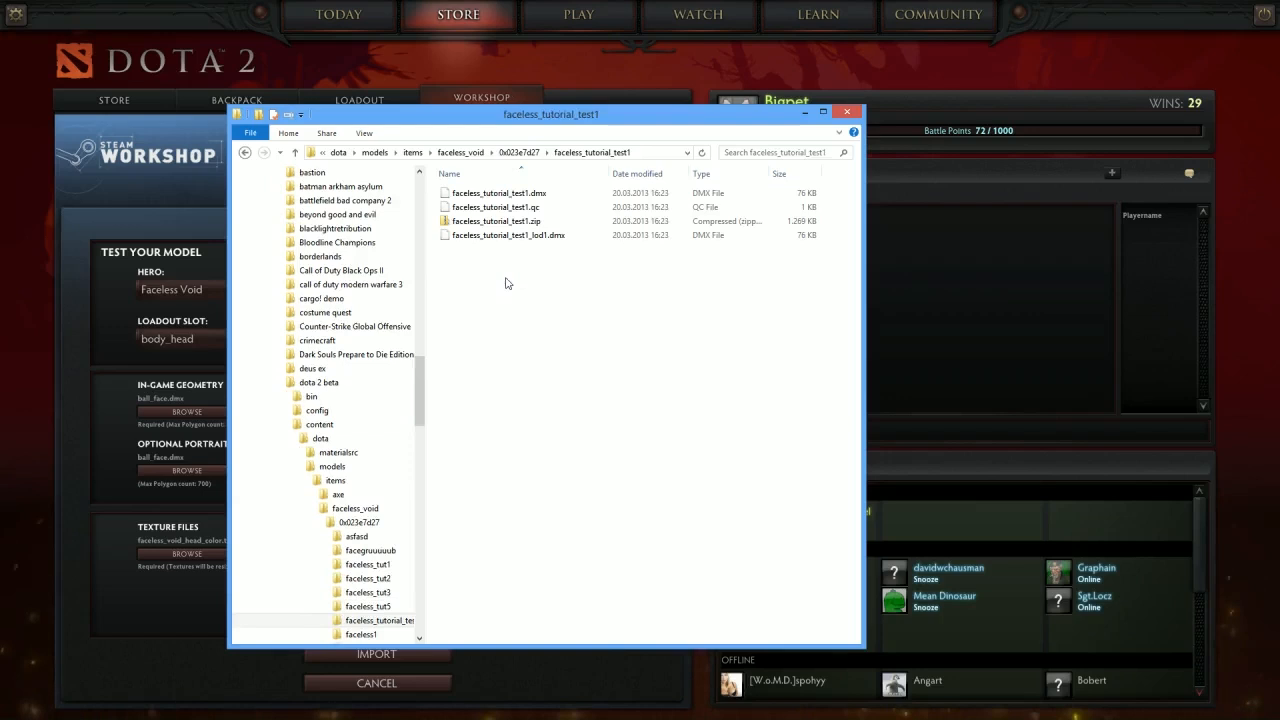
left_click_drag(527, 323, 496, 195)
left_click_drag(590, 303, 493, 193)
left_click(511, 277)
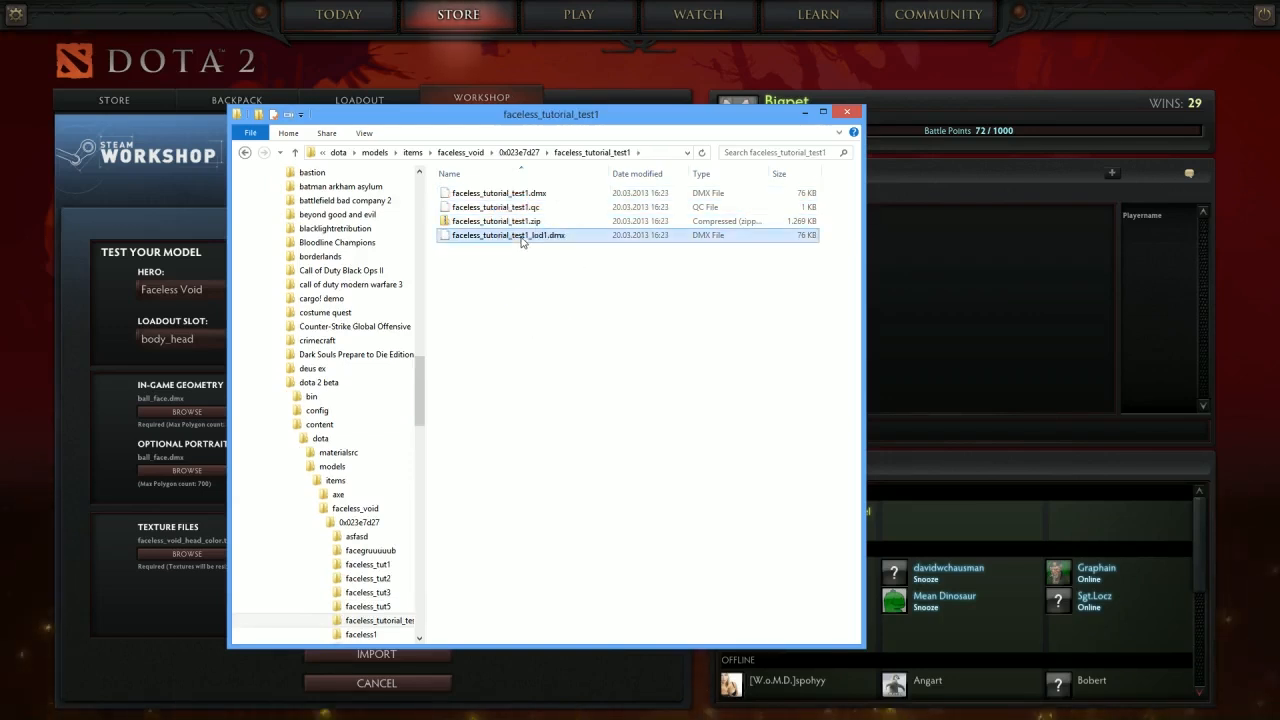
left_click(517, 193)
left_click(520, 280)
left_click(519, 208)
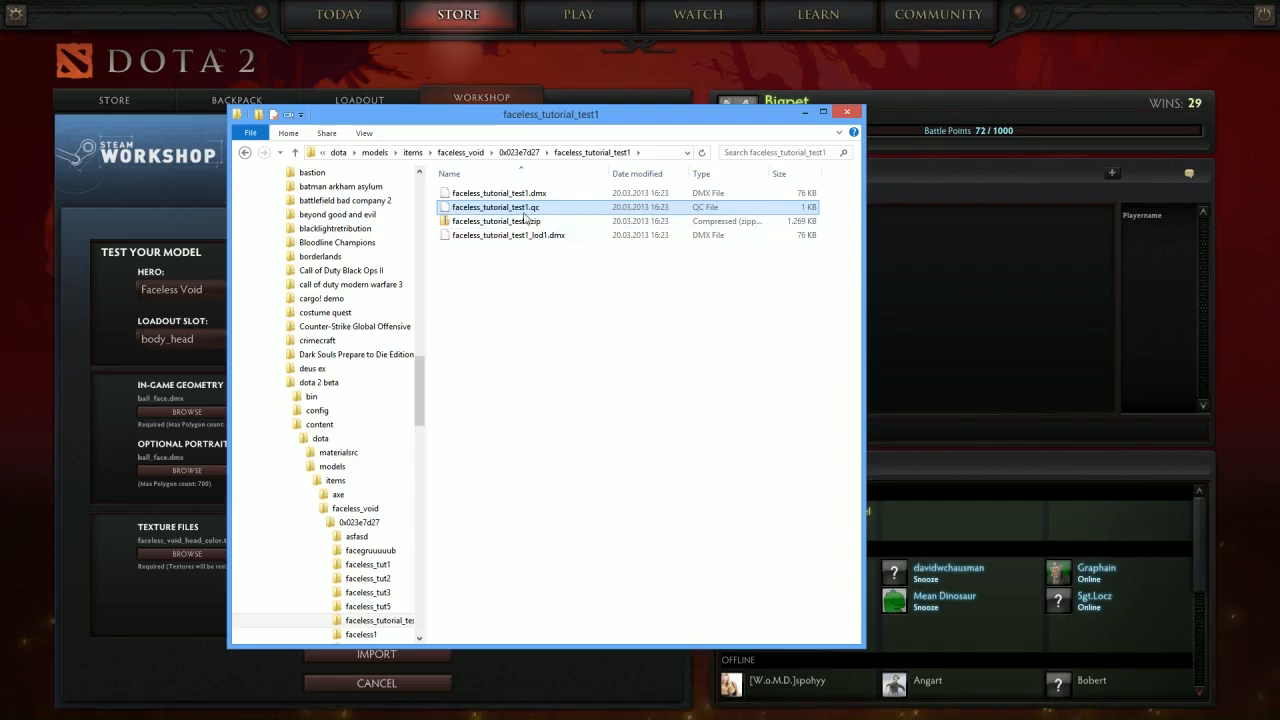
left_click(390, 252)
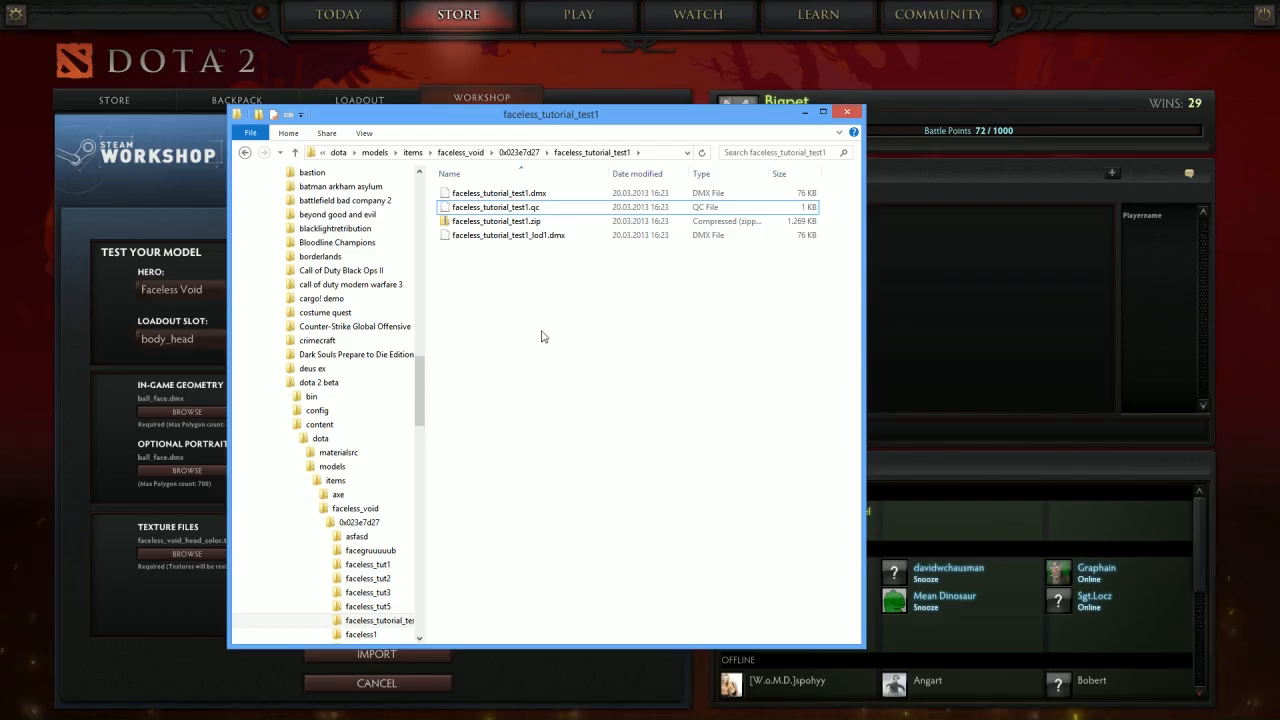
Open faceless_tutorial_test1.qc in MadEdit and examine the path on its $modelname line
key("alt+Tab")
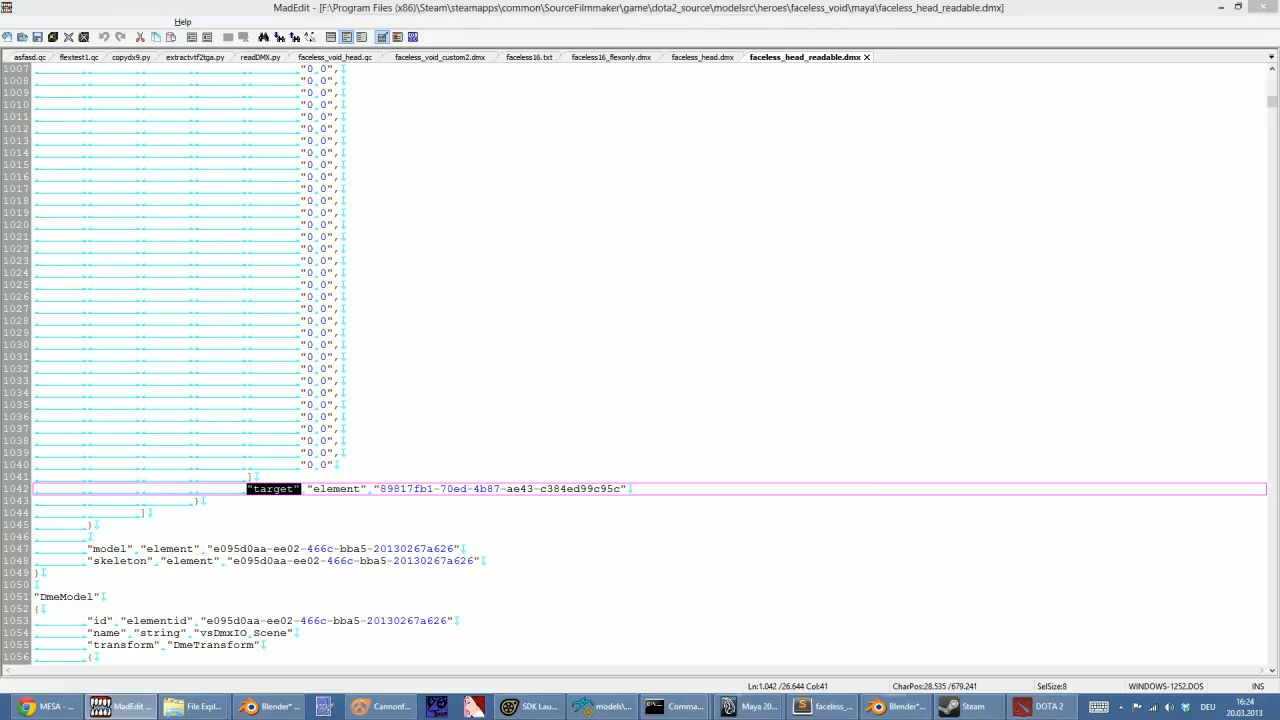
left_click(512, 207)
double_click(512, 207)
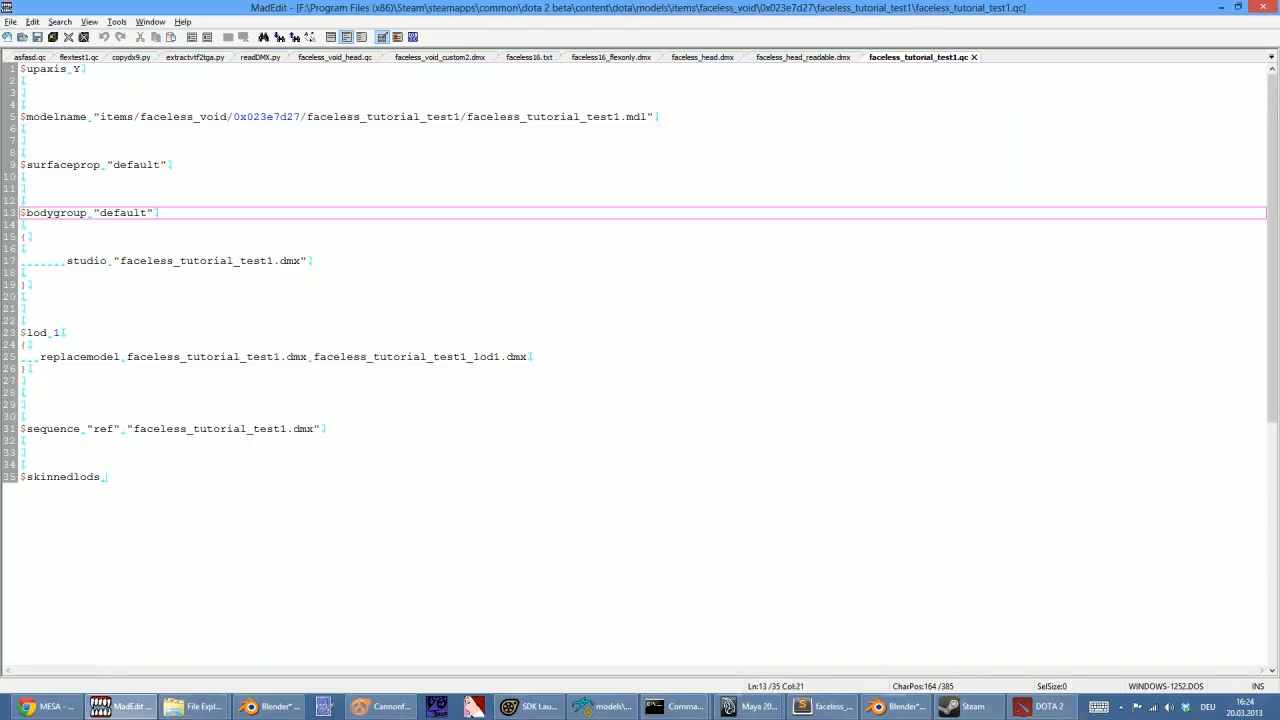
left_click_drag(100, 116, 655, 116)
left_click(233, 116)
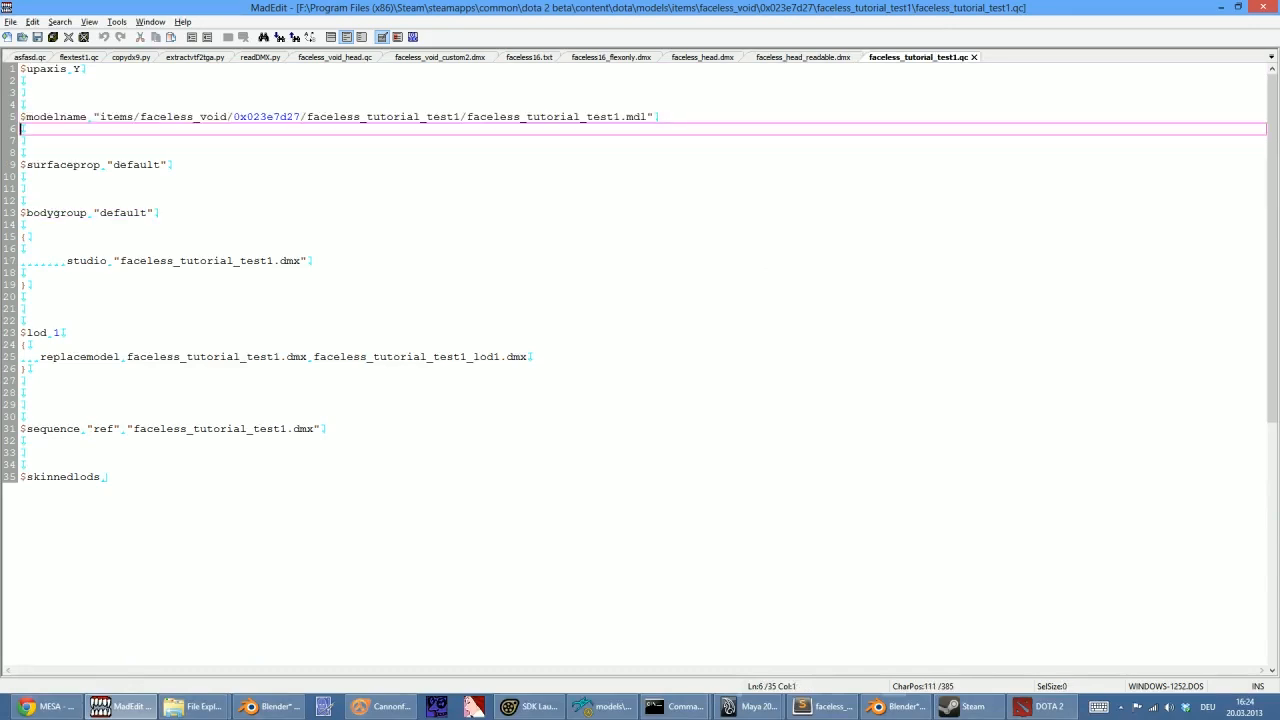
left_click_drag(133, 116, 581, 116)
left_click(341, 116)
left_click_drag(100, 116, 654, 116)
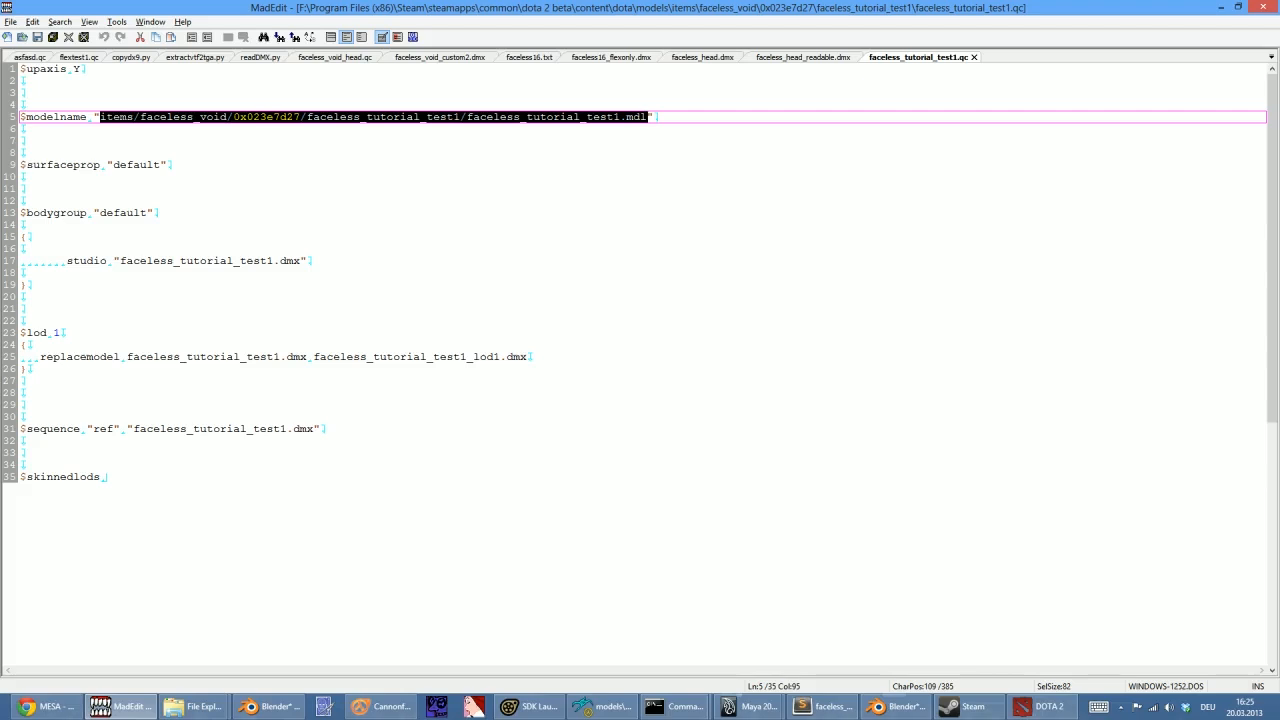
Replace the $modelname path in faceless_tutorial_test1.qc with heroes/faceless_void/faceless_void_head.mdl copied from flextest1.qc, and save the file
left_click(80, 57)
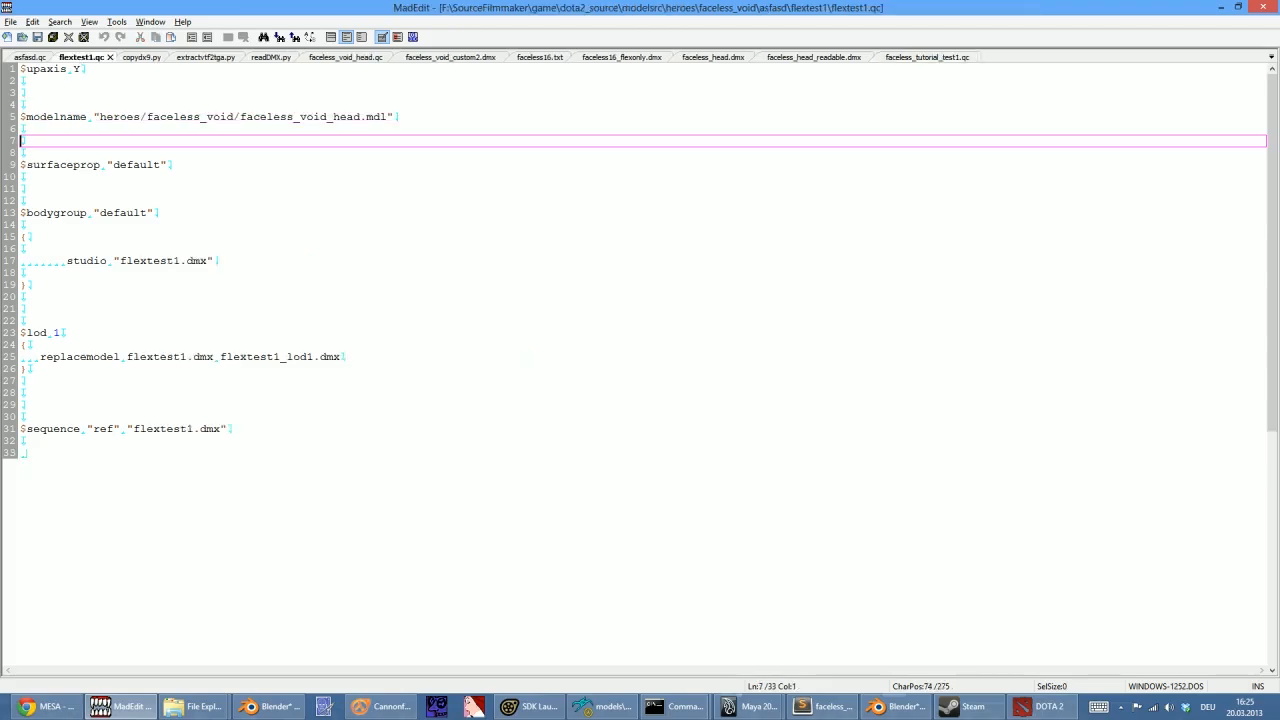
left_click_drag(99, 117, 384, 117)
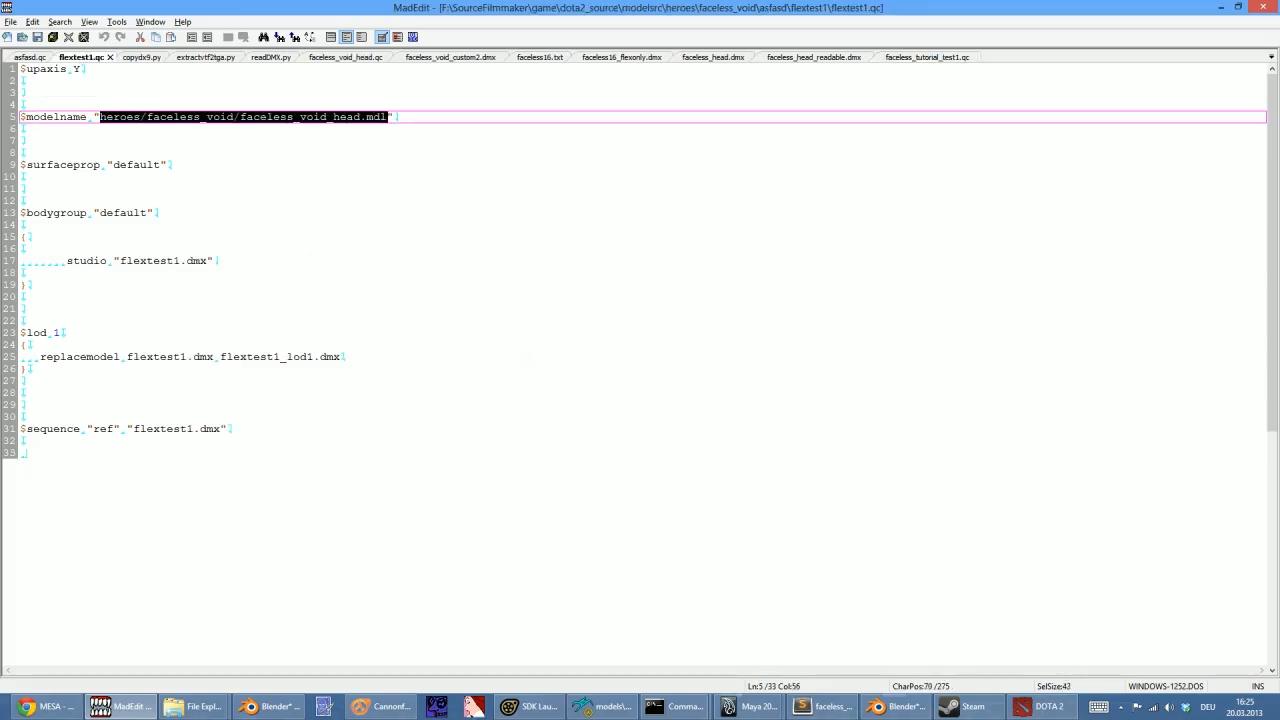
left_click(953, 57)
left_click(100, 117)
left_click_drag(100, 117, 628, 117)
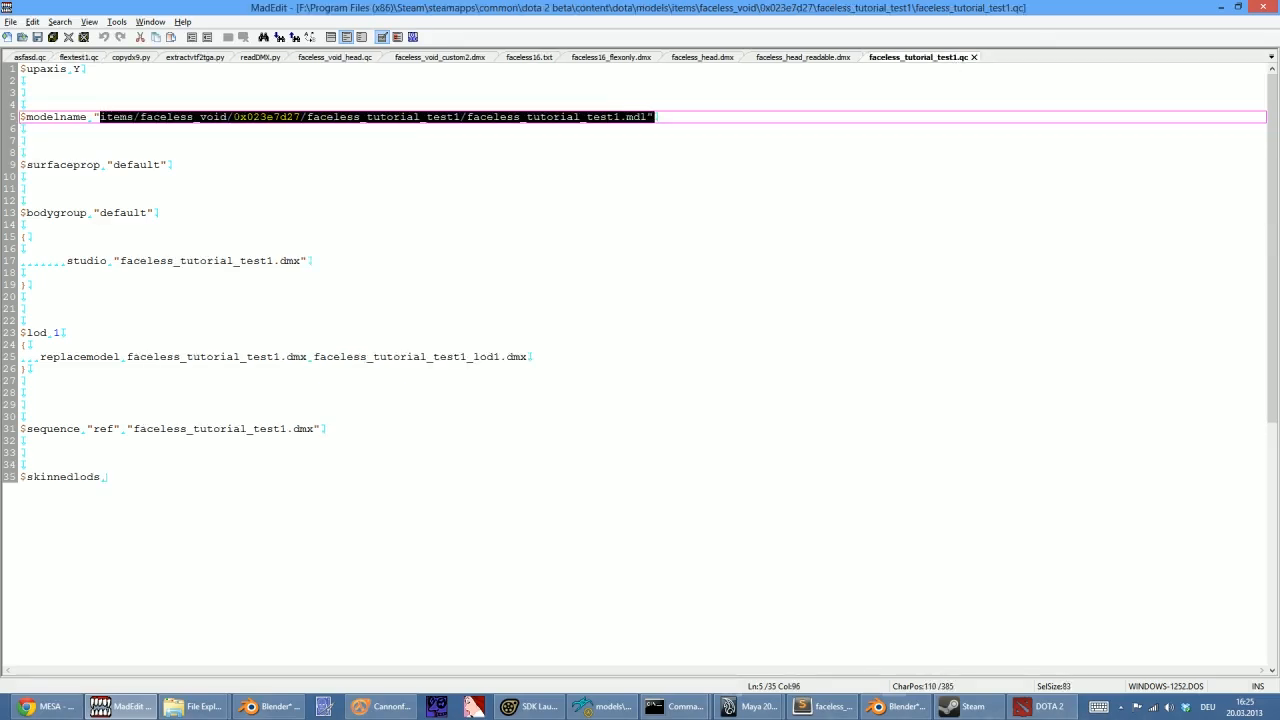
type("heroes/faceless_void/faceless_void_head.mdl")
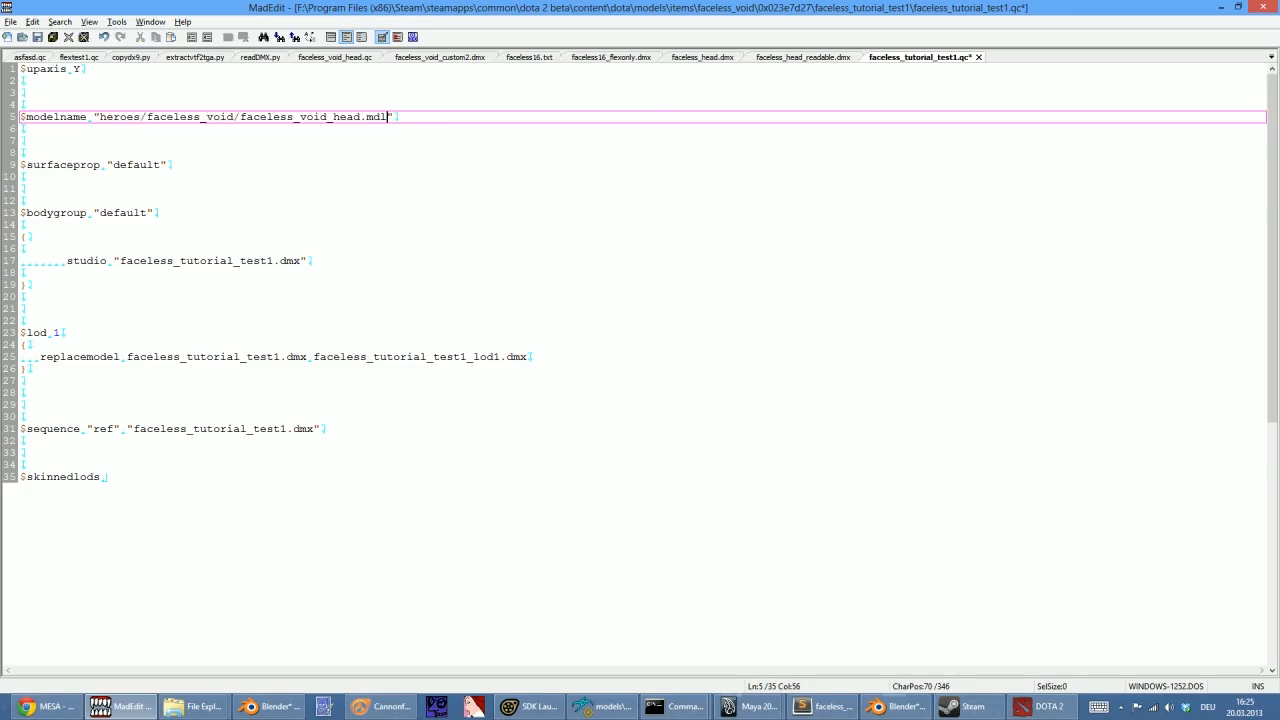
key("Down")
key("Down")
key("Down")
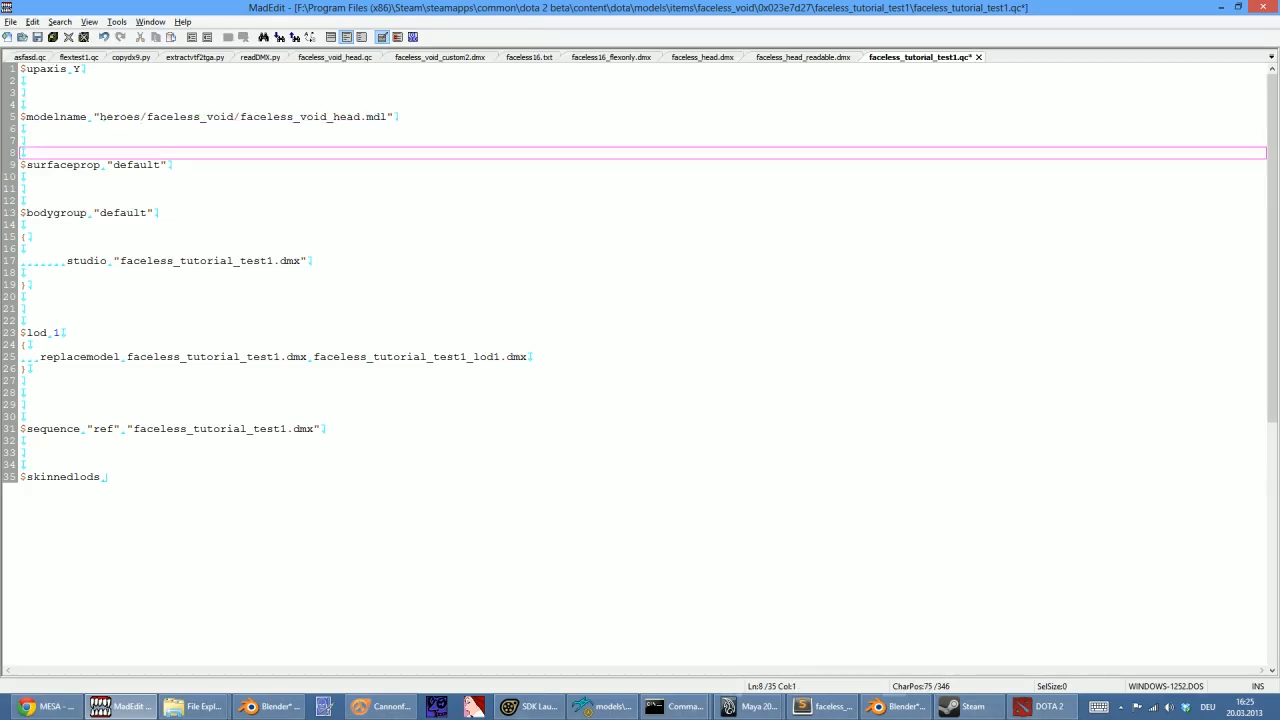
left_click(10, 22)
left_click(30, 71)
key("Down")
key("Down")
key("Down")
key("Down")
key("Down")
key("Down")
Switch to GUIStudioMDL, set the target mod to dota2, and bring up the dialog for loading a QC file
left_click(324, 706)
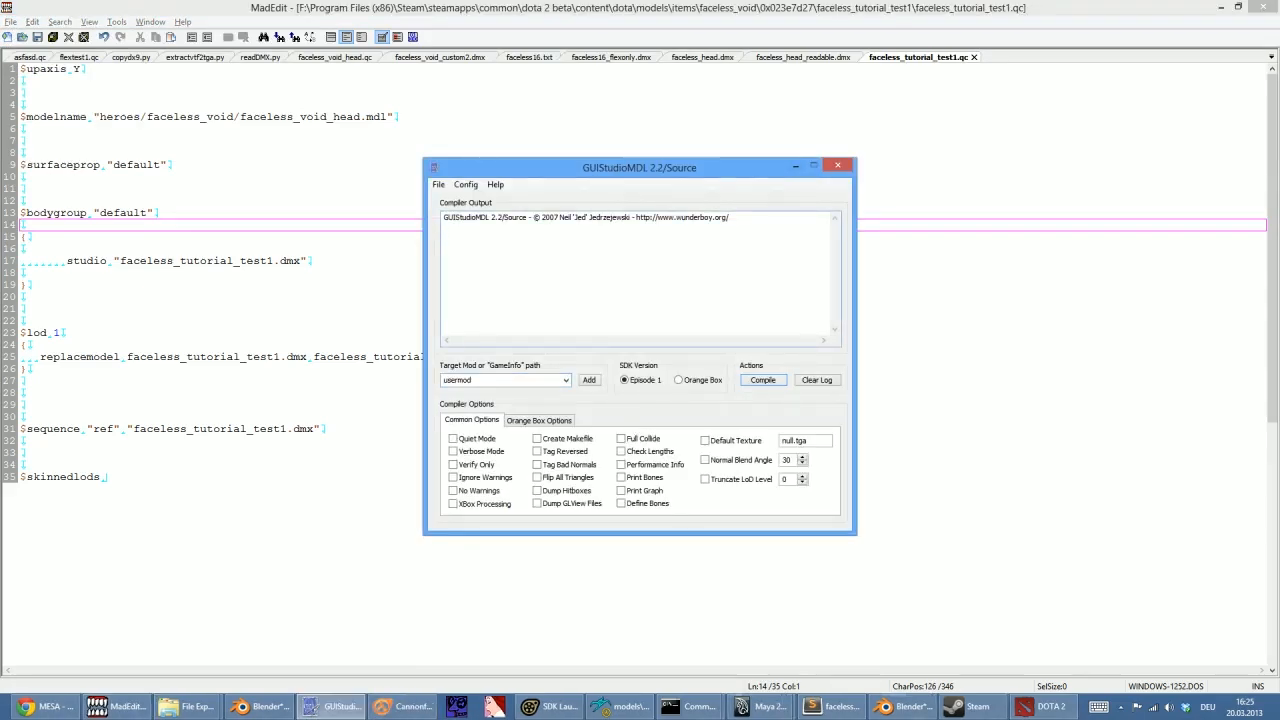
left_click(565, 380)
left_click(538, 399)
left_click(452, 203)
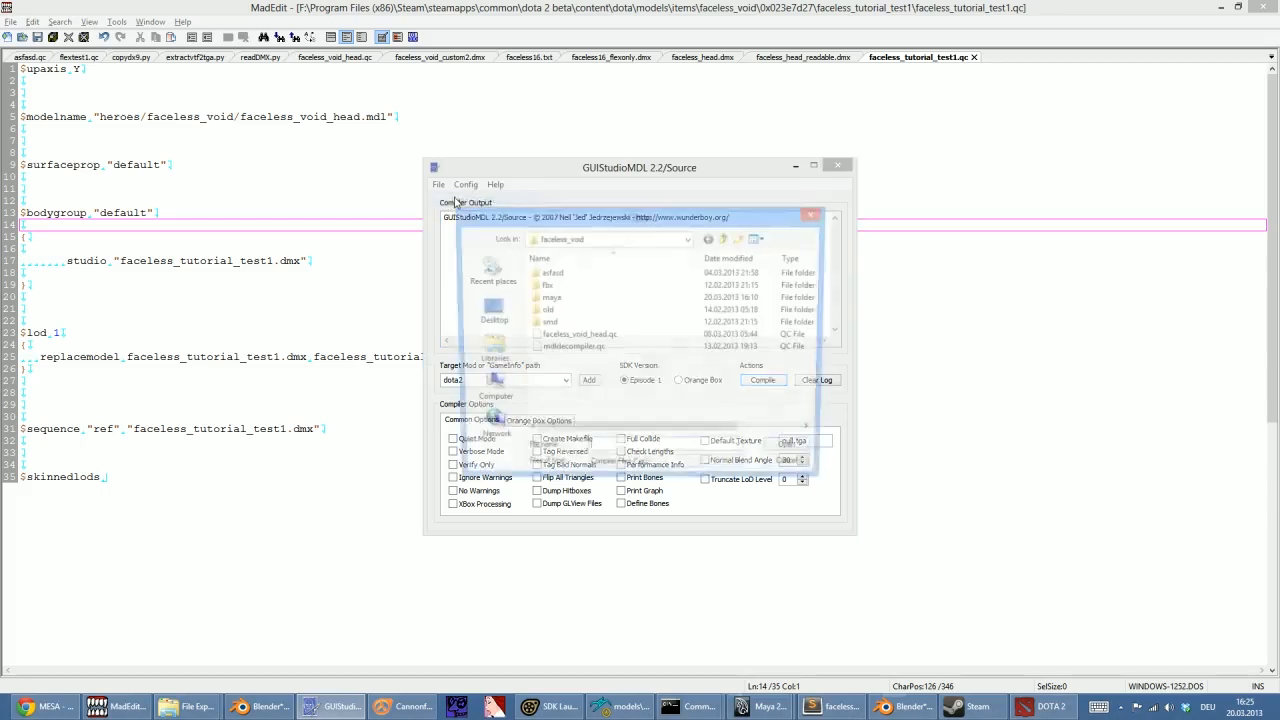
left_click(688, 238)
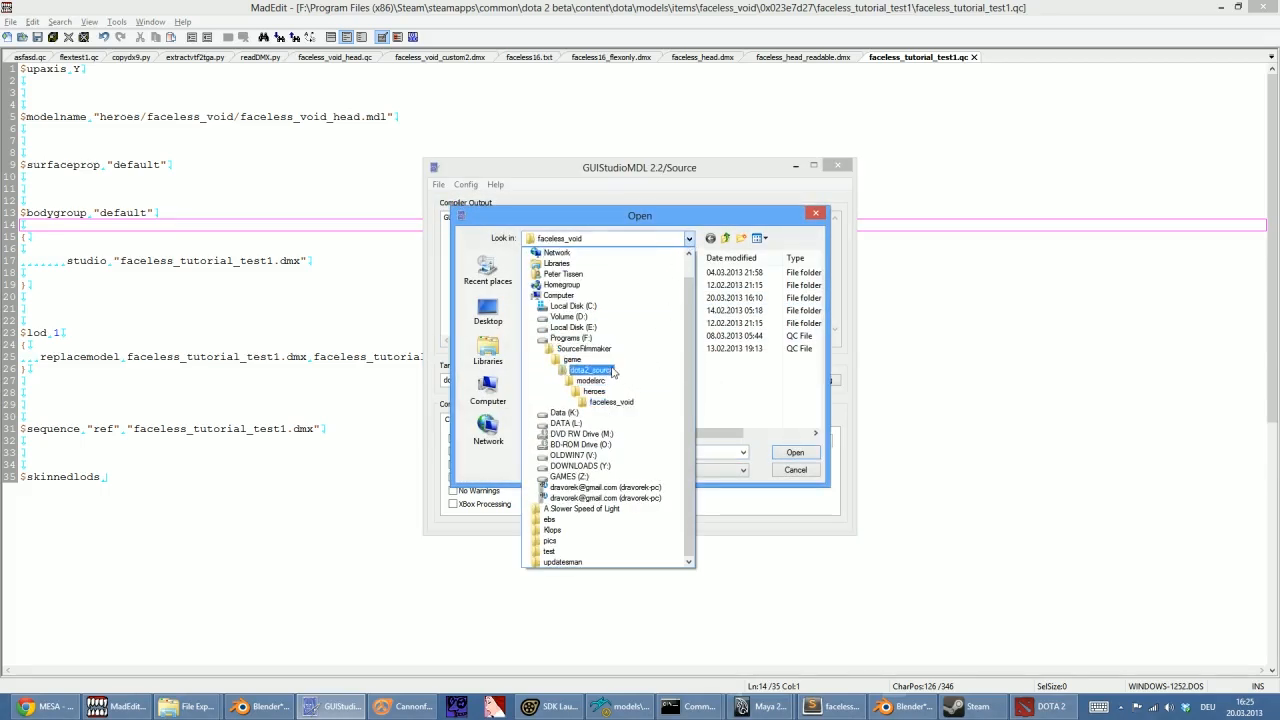
left_click(588, 363)
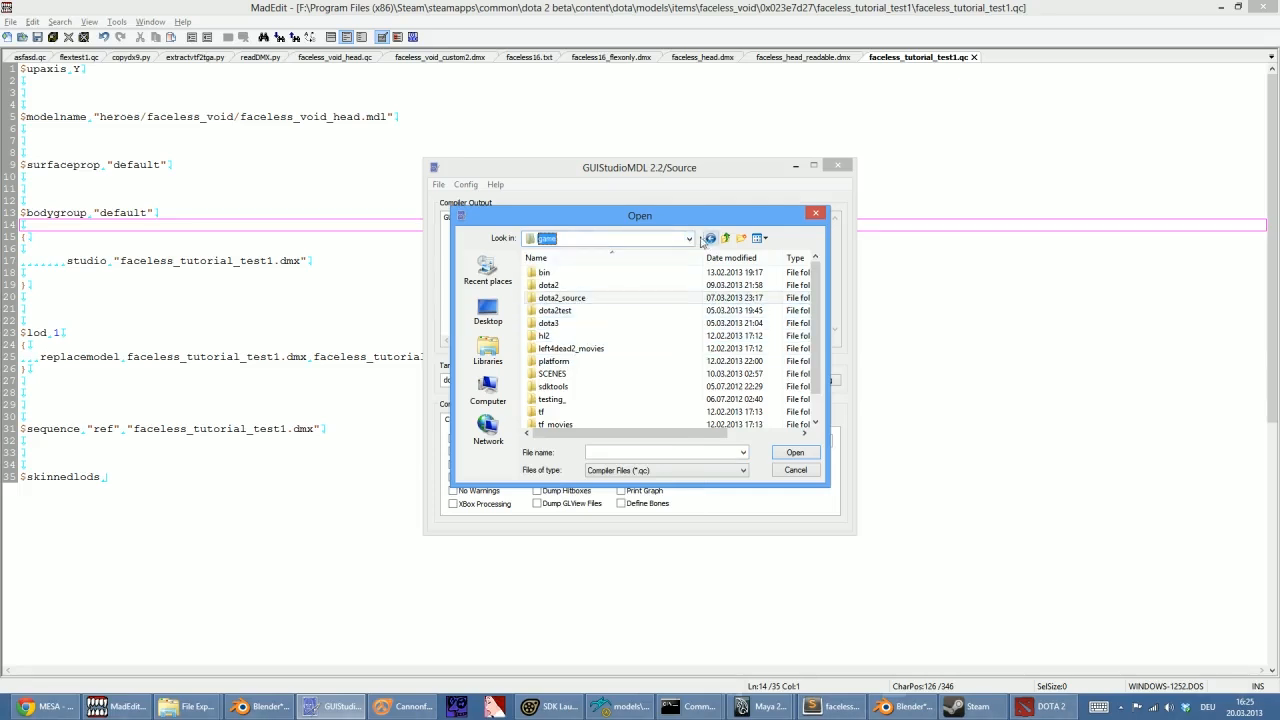
left_click(709, 239)
Browse from the F: drive to Program Files (x86)\Steam\steamapps\common and find the Dota 2 folders
left_click(692, 239)
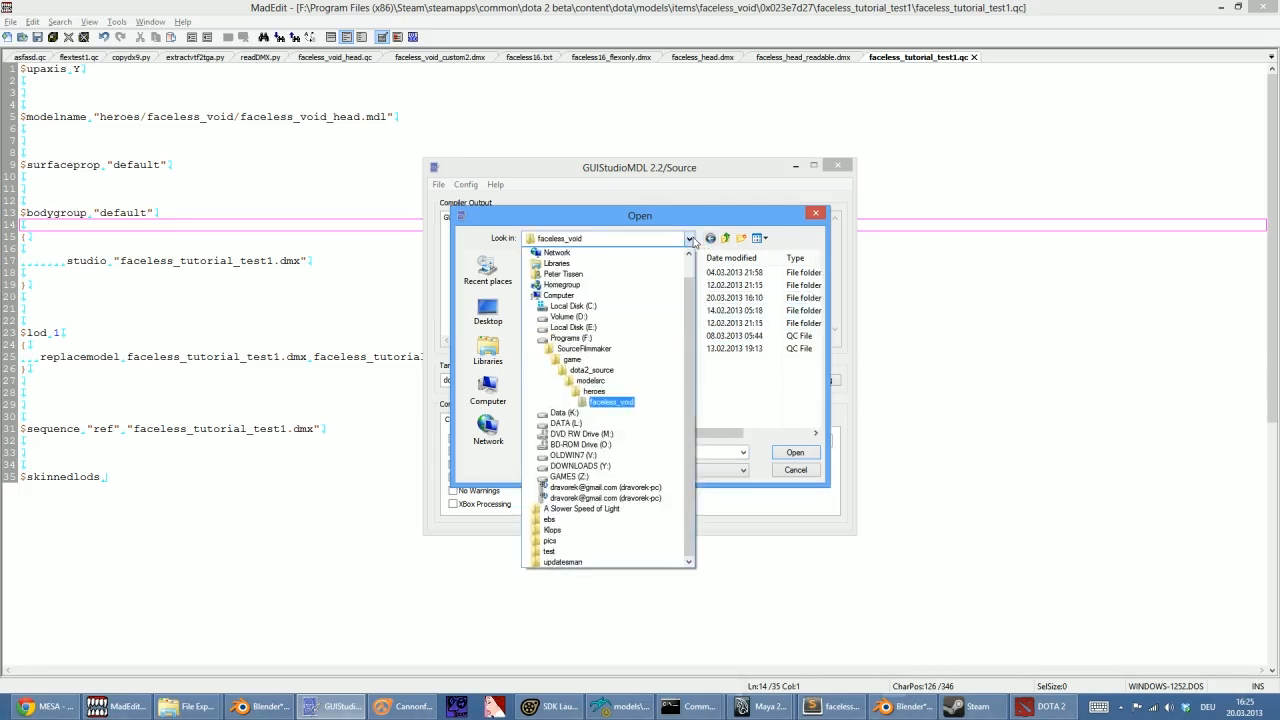
left_click(582, 340)
double_click(589, 403)
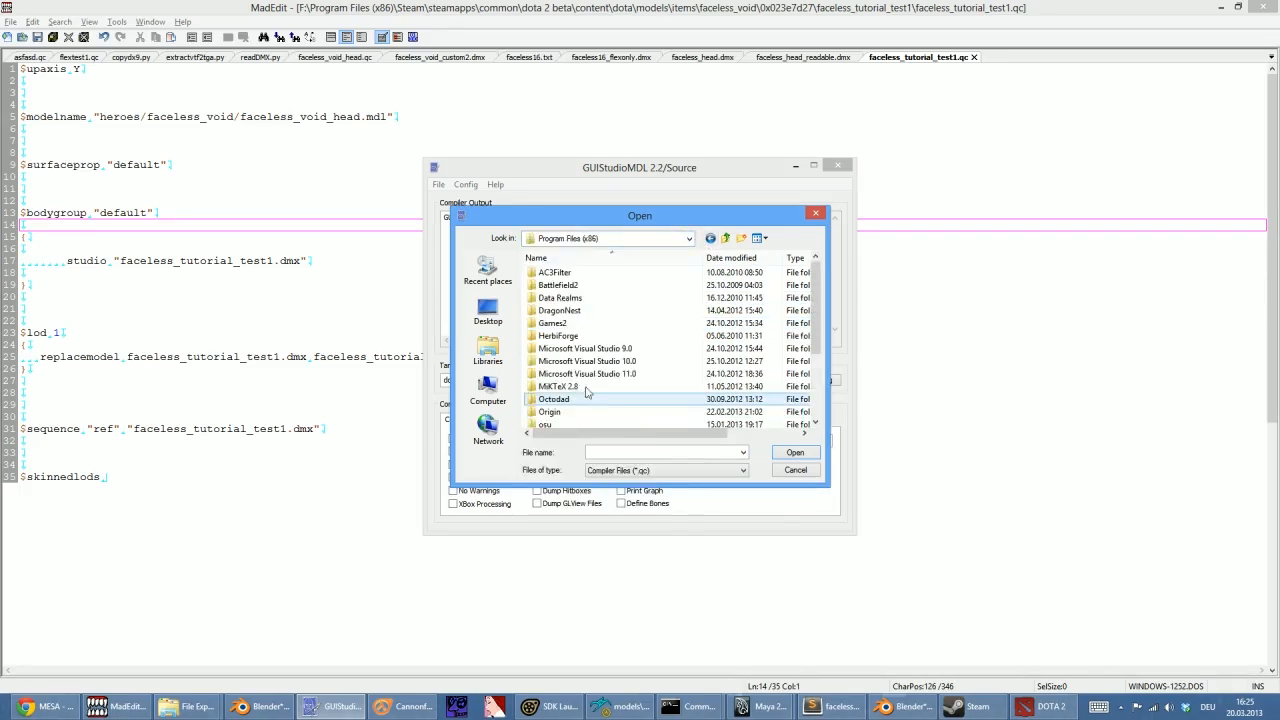
scroll(585, 345, "down", 2)
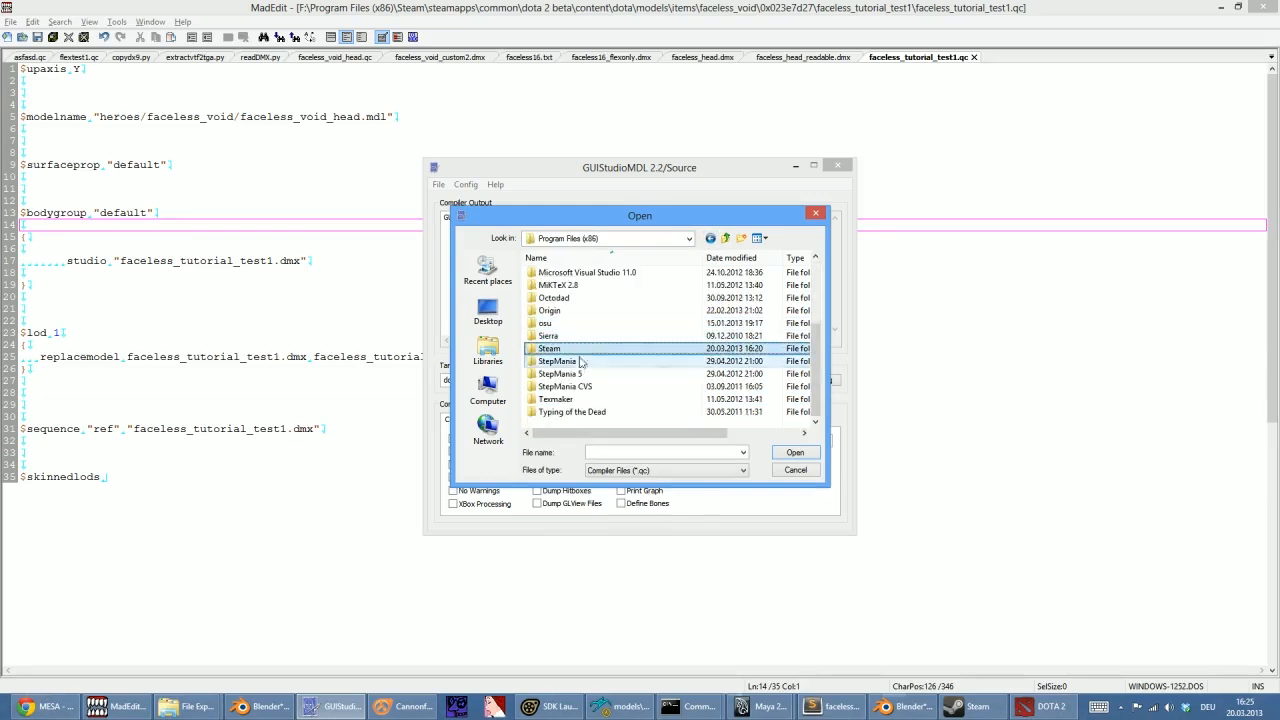
double_click(585, 350)
scroll(588, 365, "down", 2)
left_click(558, 388)
double_click(558, 388)
double_click(552, 272)
scroll(563, 337, "down", 5)
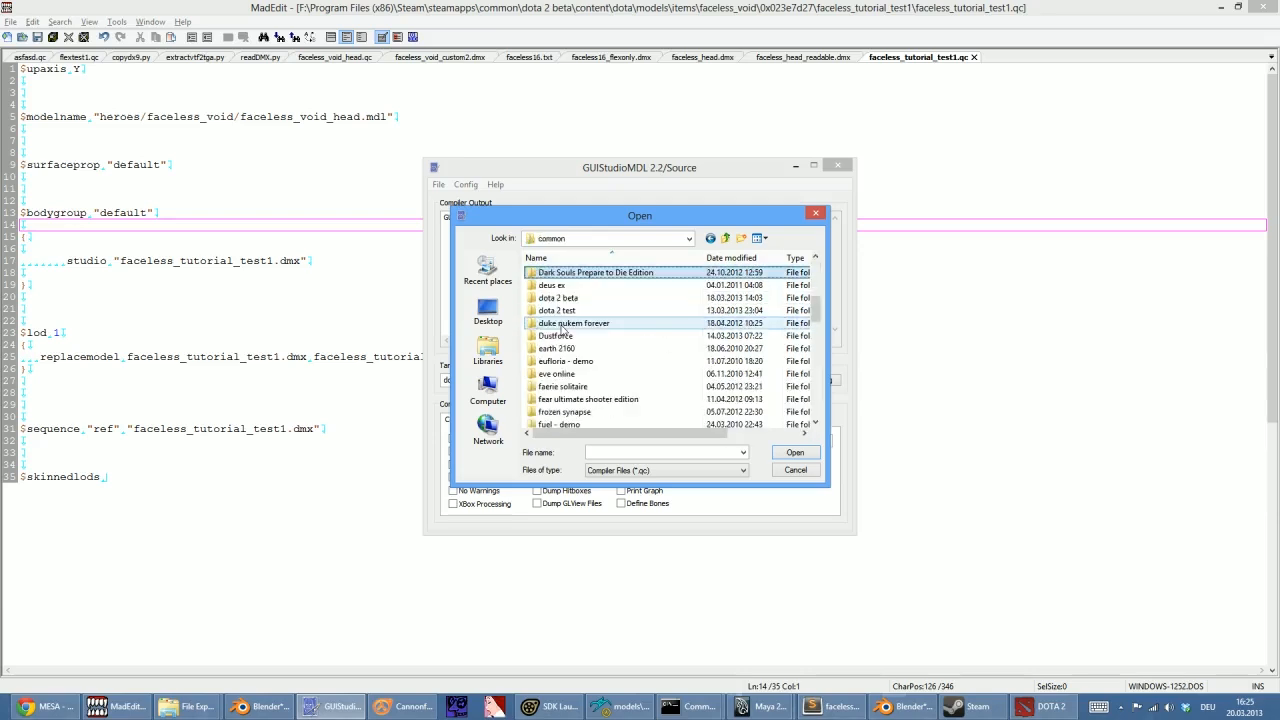
Browse into dota 2 beta\content\dota\models\items\faceless_void
double_click(560, 303)
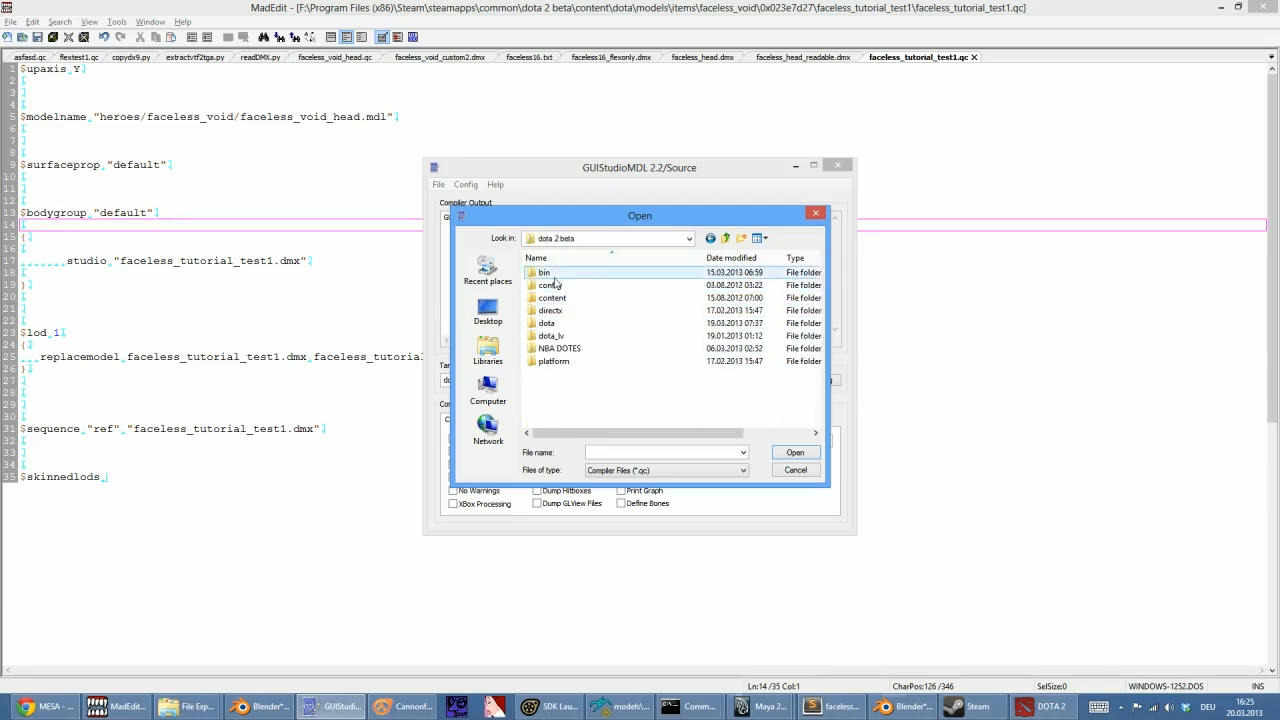
double_click(552, 298)
double_click(550, 273)
double_click(551, 285)
double_click(552, 272)
double_click(556, 285)
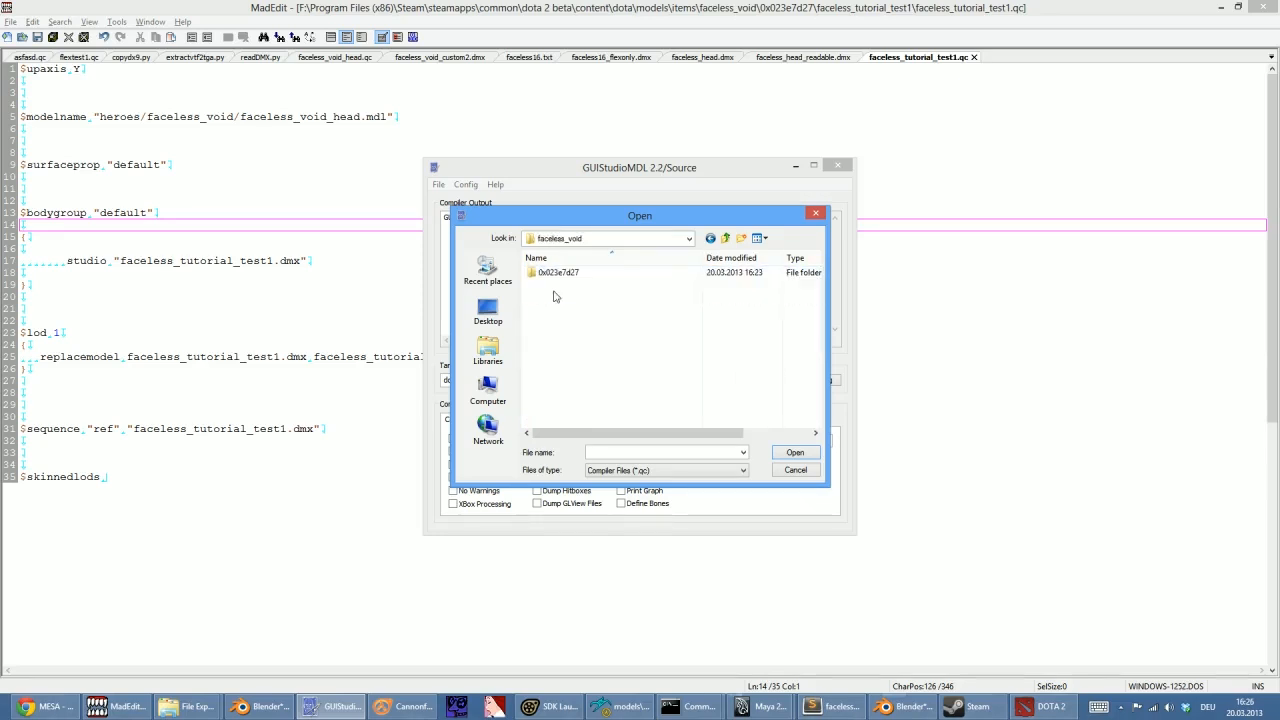
Load the QC file from the account ID subfolder's faceless_tutorial_test1 folder and compile the model
double_click(558, 273)
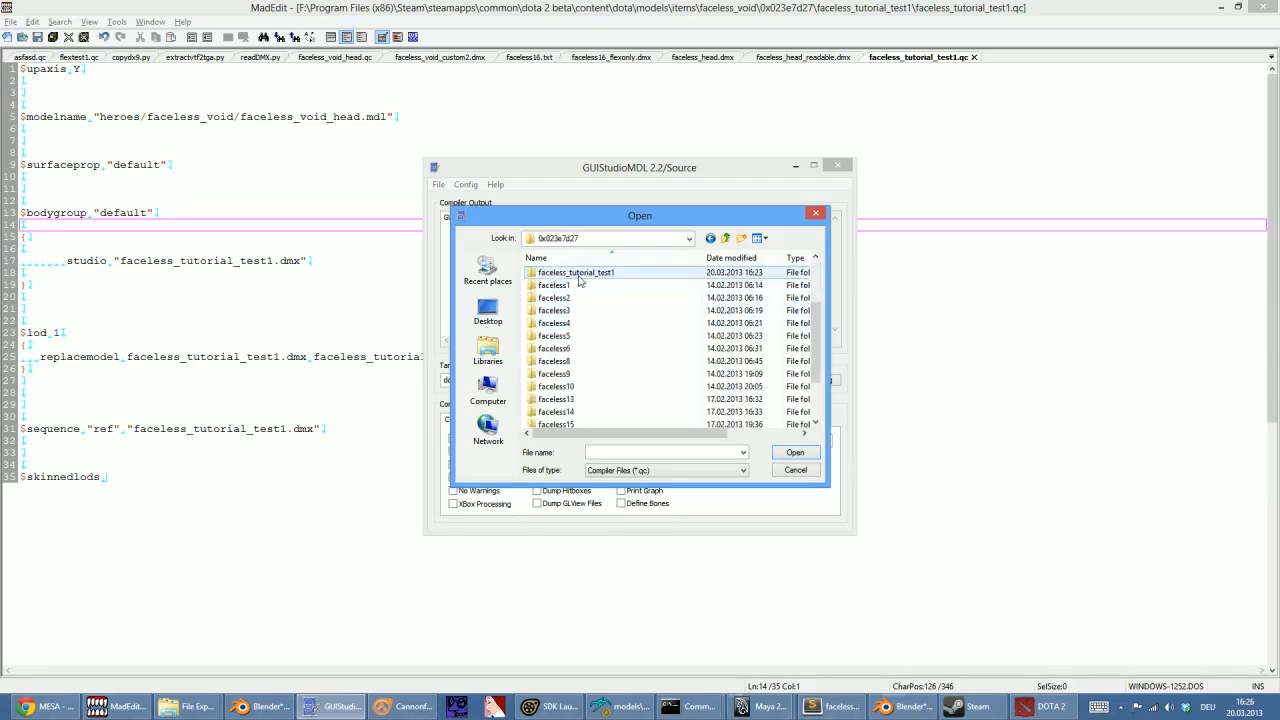
double_click(578, 274)
left_click(603, 274)
left_click(795, 453)
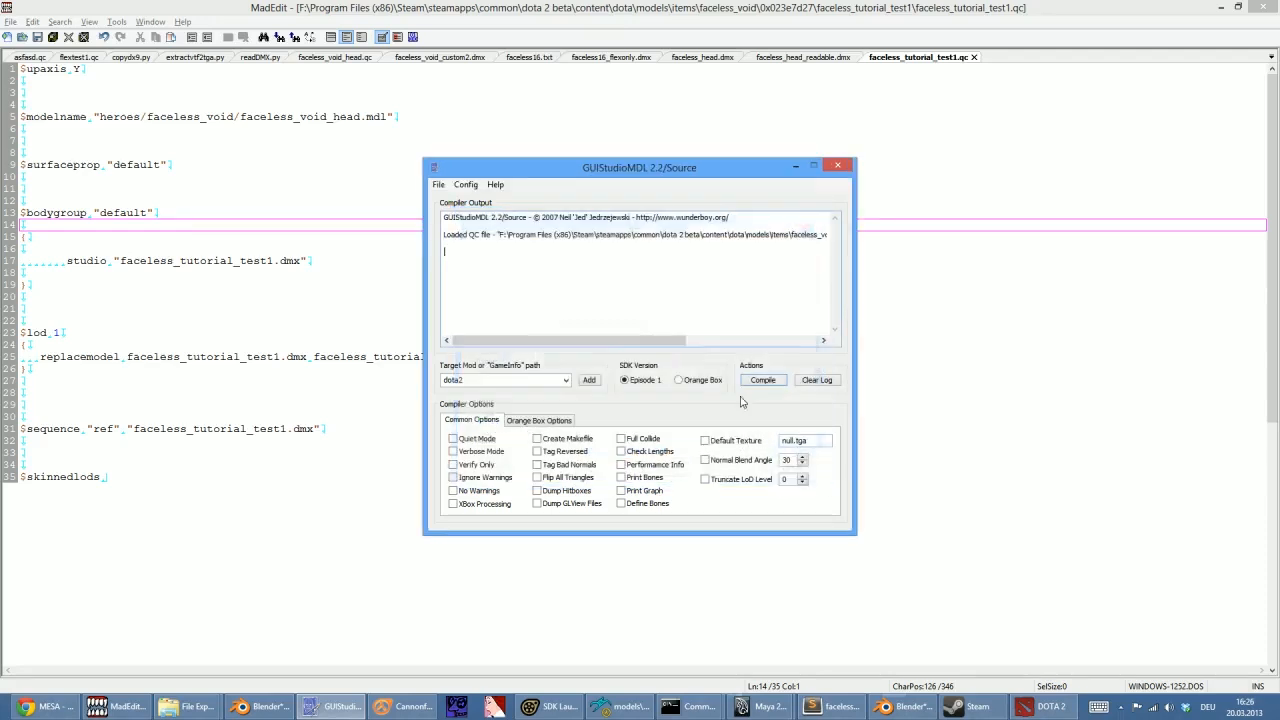
left_click(763, 380)
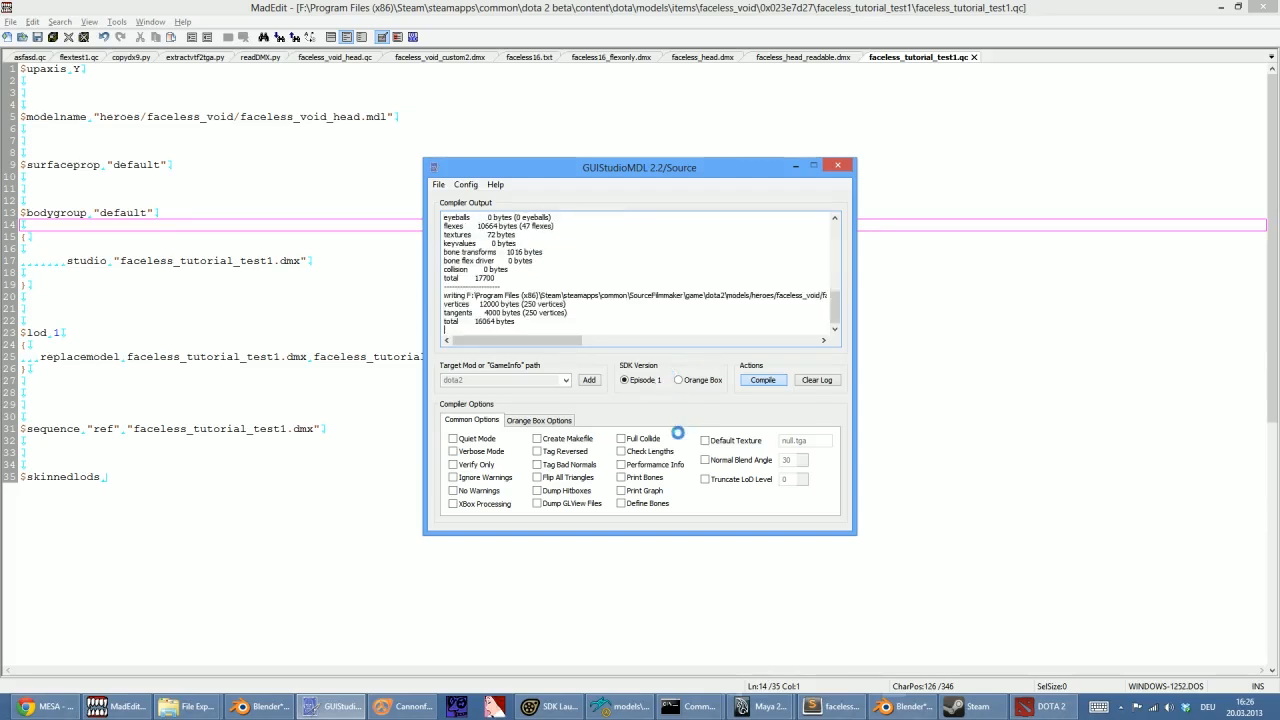
Switch to the model viewer, start a Steam model load, and browse to models\heroes\faceless_void
left_click(627, 707)
left_click_drag(588, 118, 1045, 142)
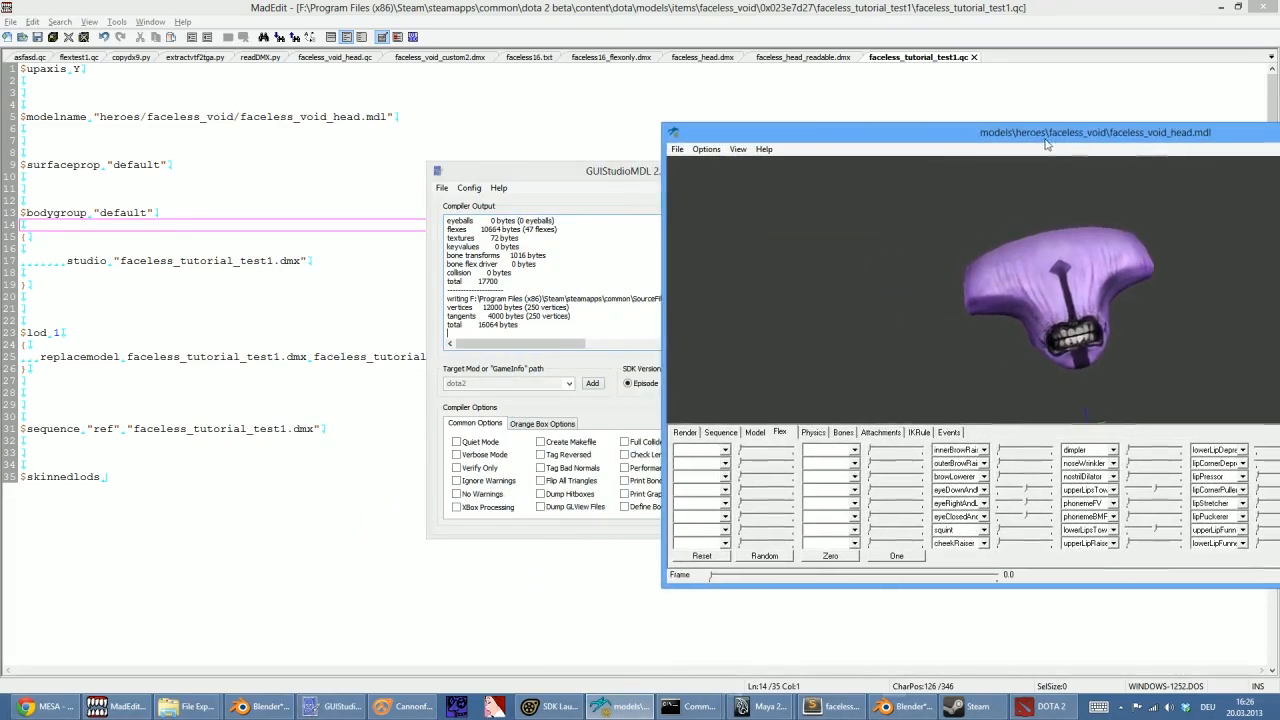
left_click(677, 149)
left_click(705, 178)
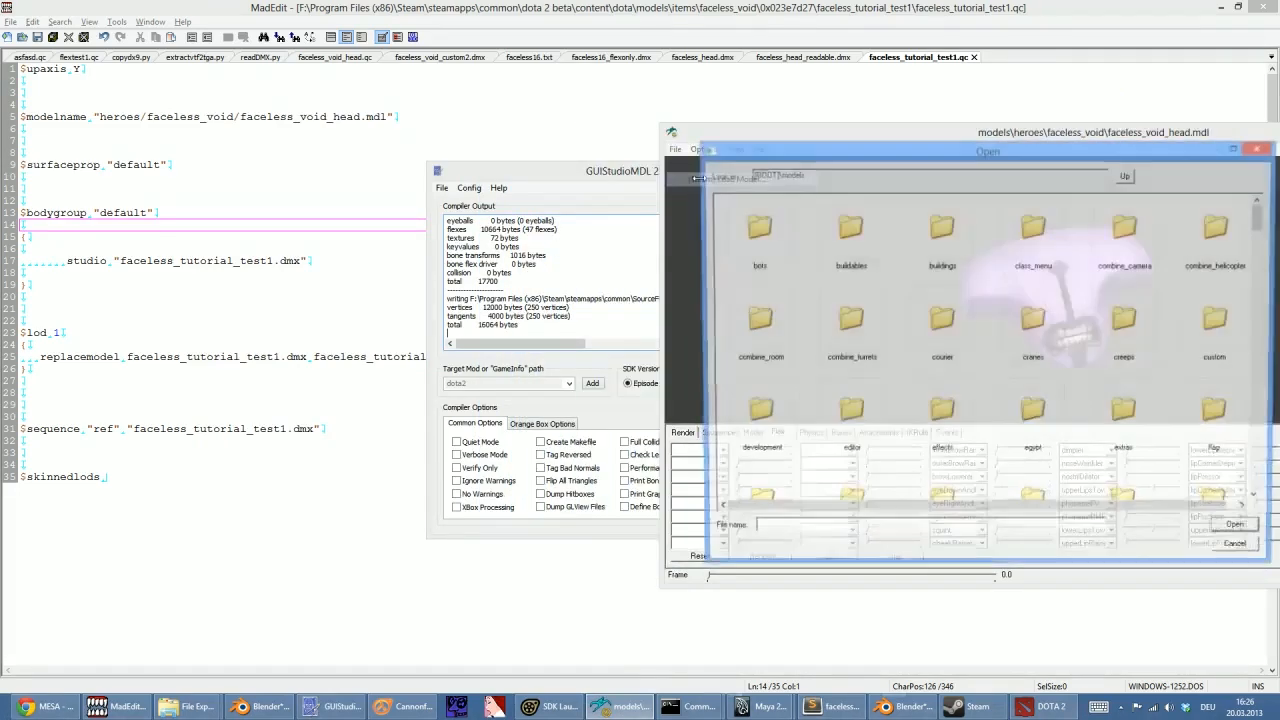
left_click(932, 330)
key("h")
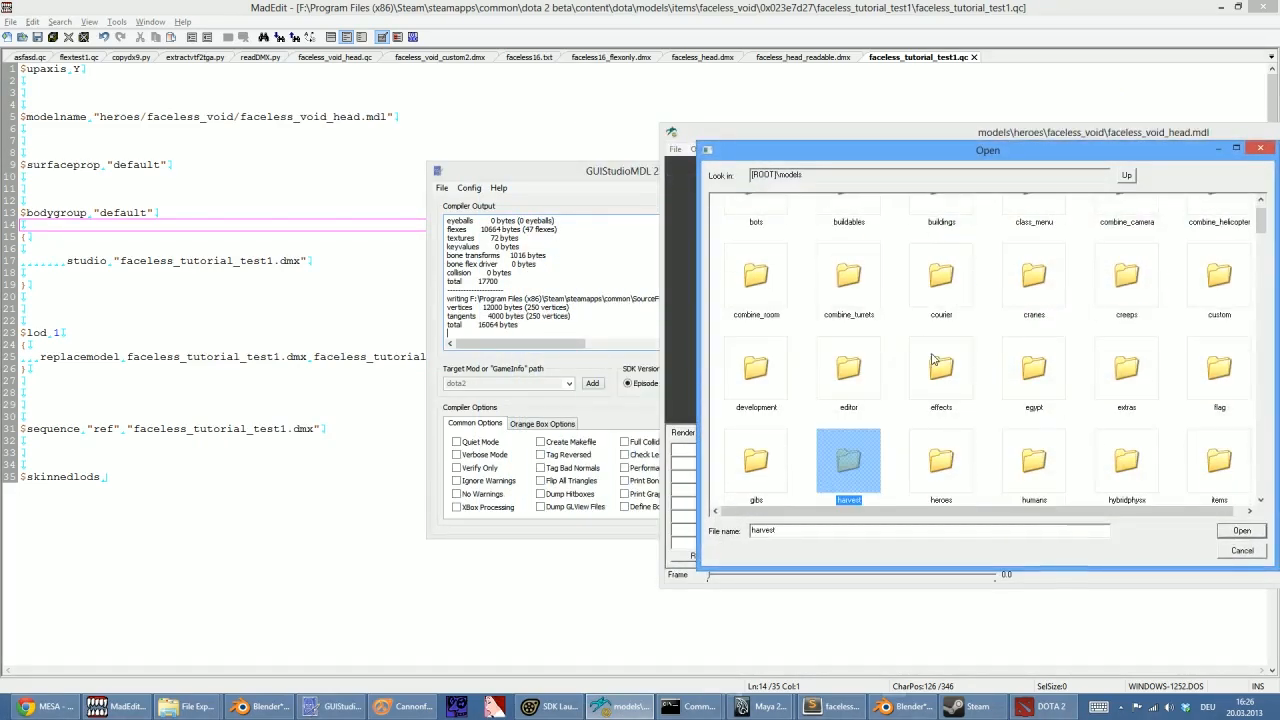
double_click(920, 440)
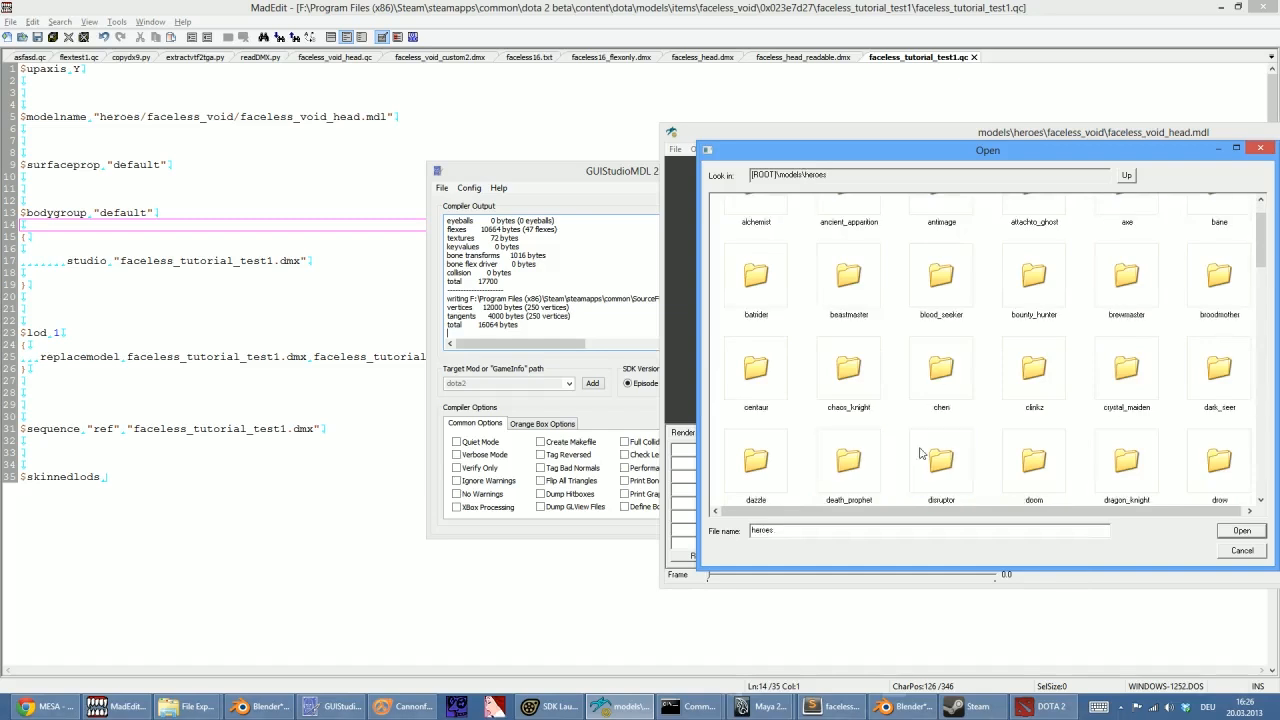
scroll(866, 302, "up", 1)
left_click(860, 246)
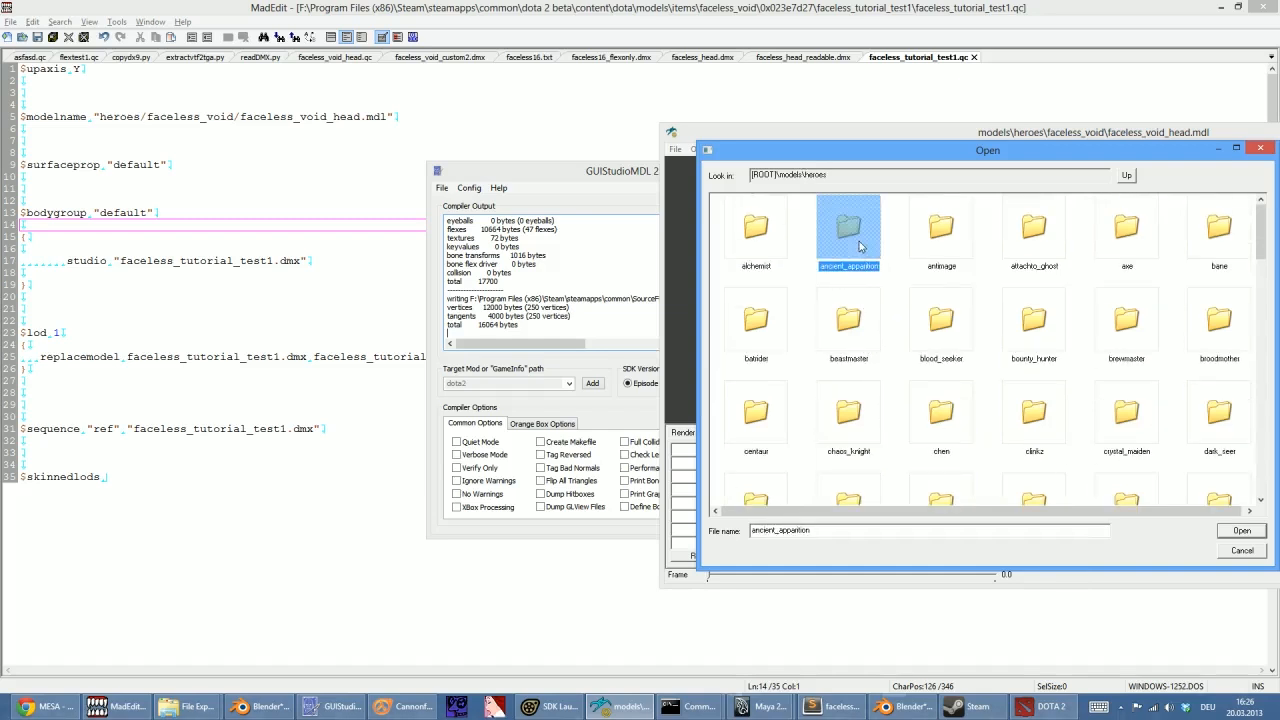
key("f")
double_click(1040, 478)
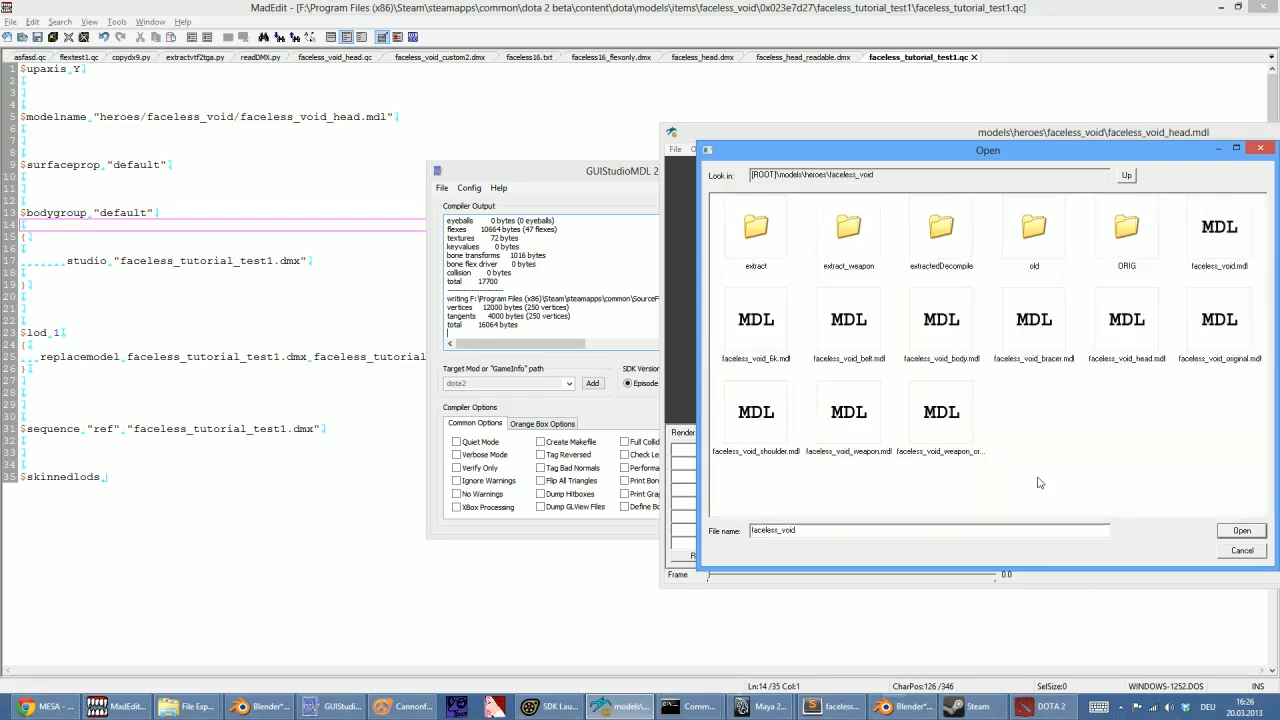
Move the compiler window clear of the Open dialog and load faceless_void_6k.mdl in the model viewer
left_click_drag(550, 176, 362, 137)
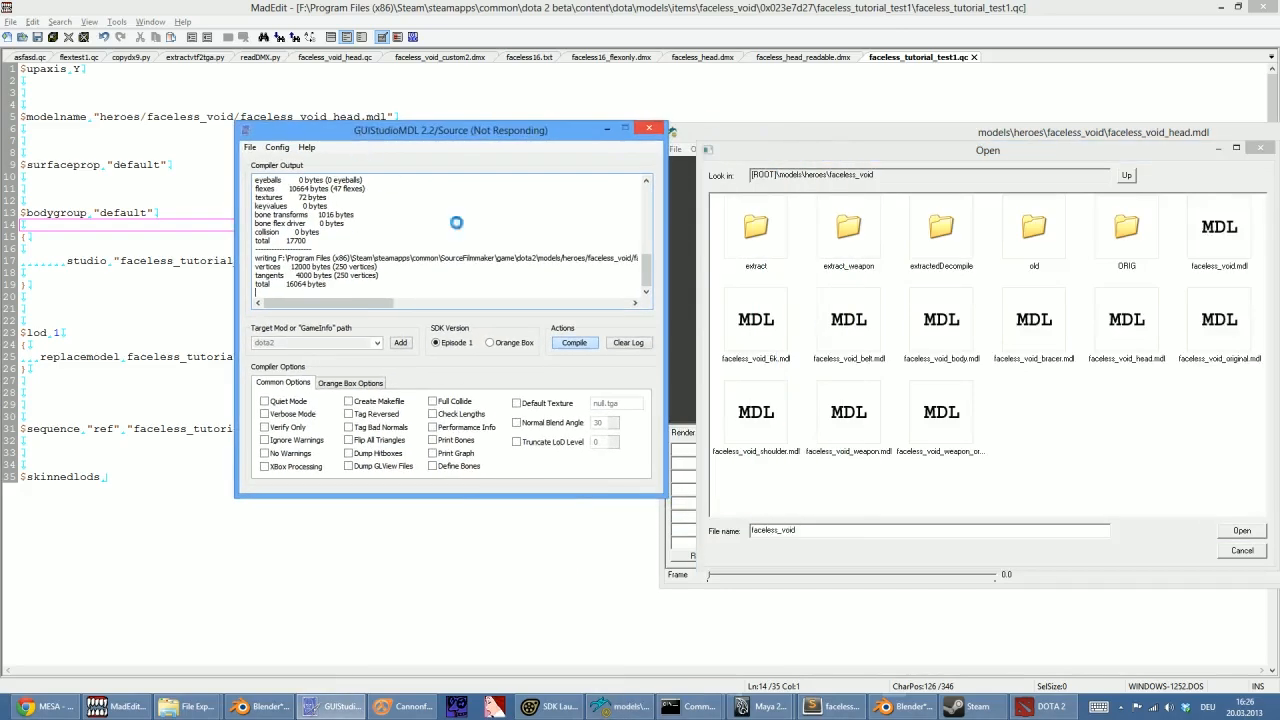
double_click(766, 316)
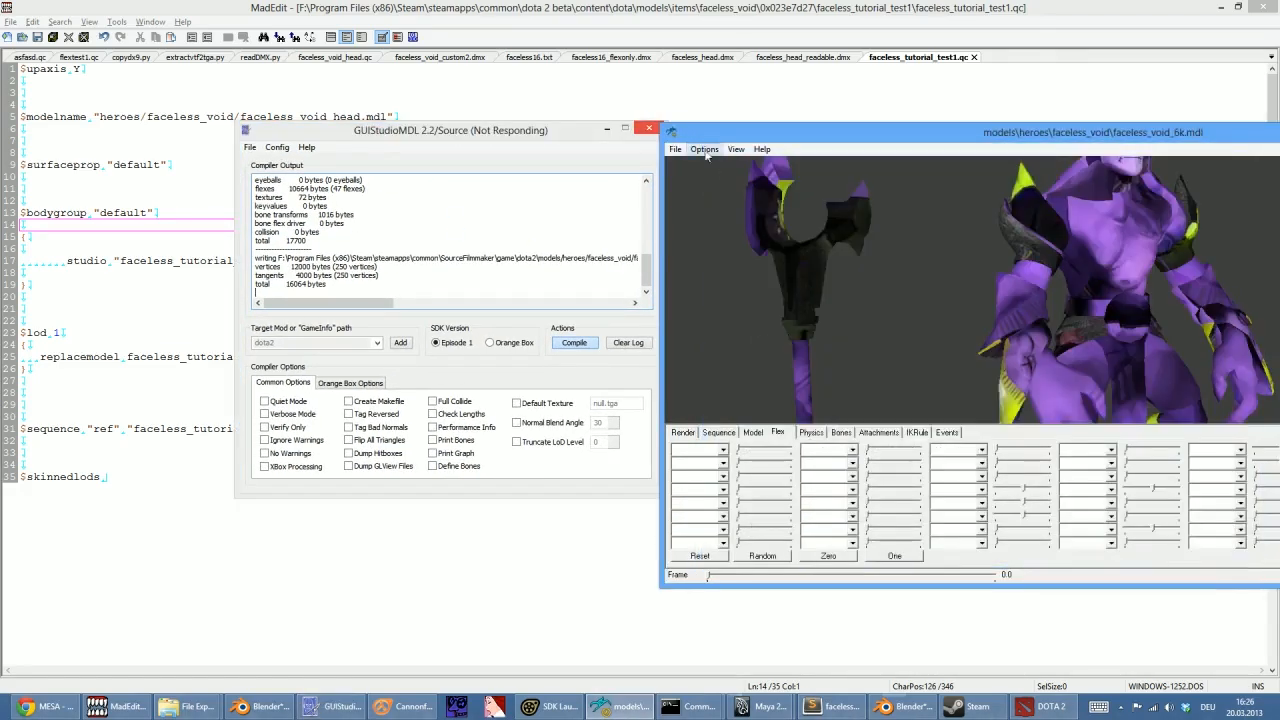
Start another Steam model load in the model viewer and browse to models\heroes\faceless_void
left_click(675, 149)
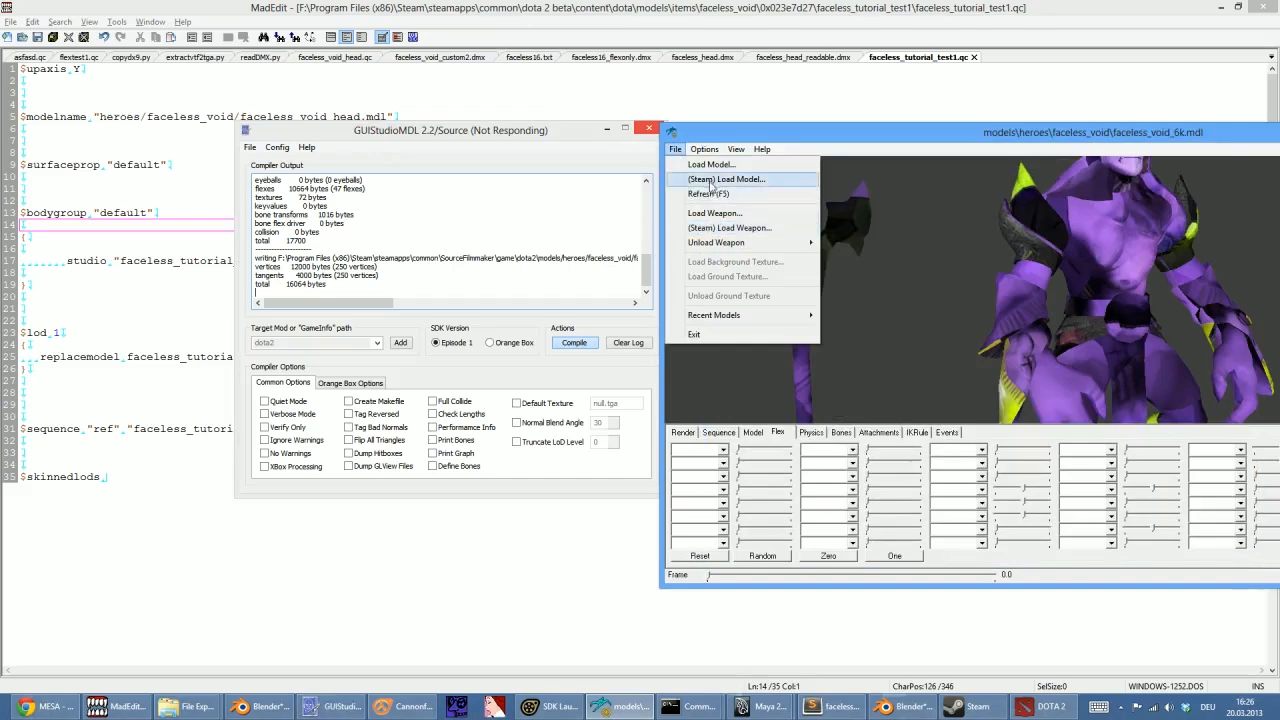
left_click(722, 179)
left_click(758, 235)
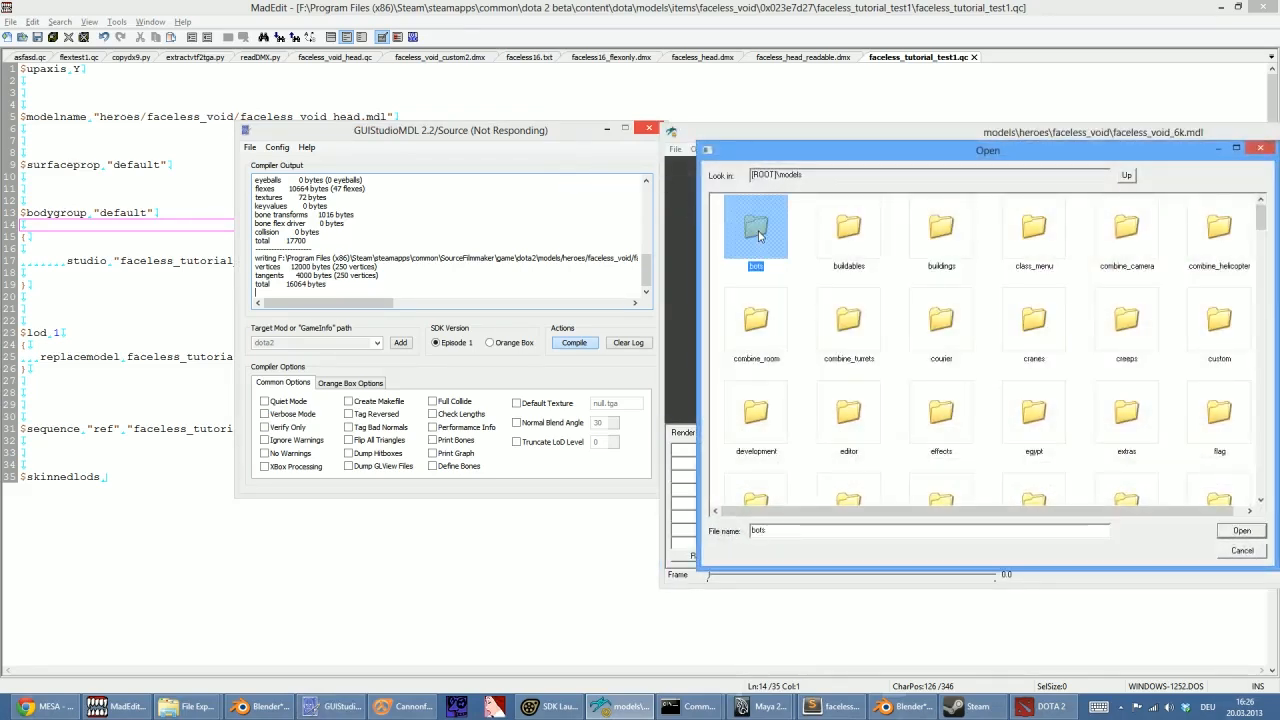
scroll(758, 235, "down", 1)
double_click(943, 449)
left_click(849, 306)
scroll(850, 302, "down", 1)
double_click(1045, 469)
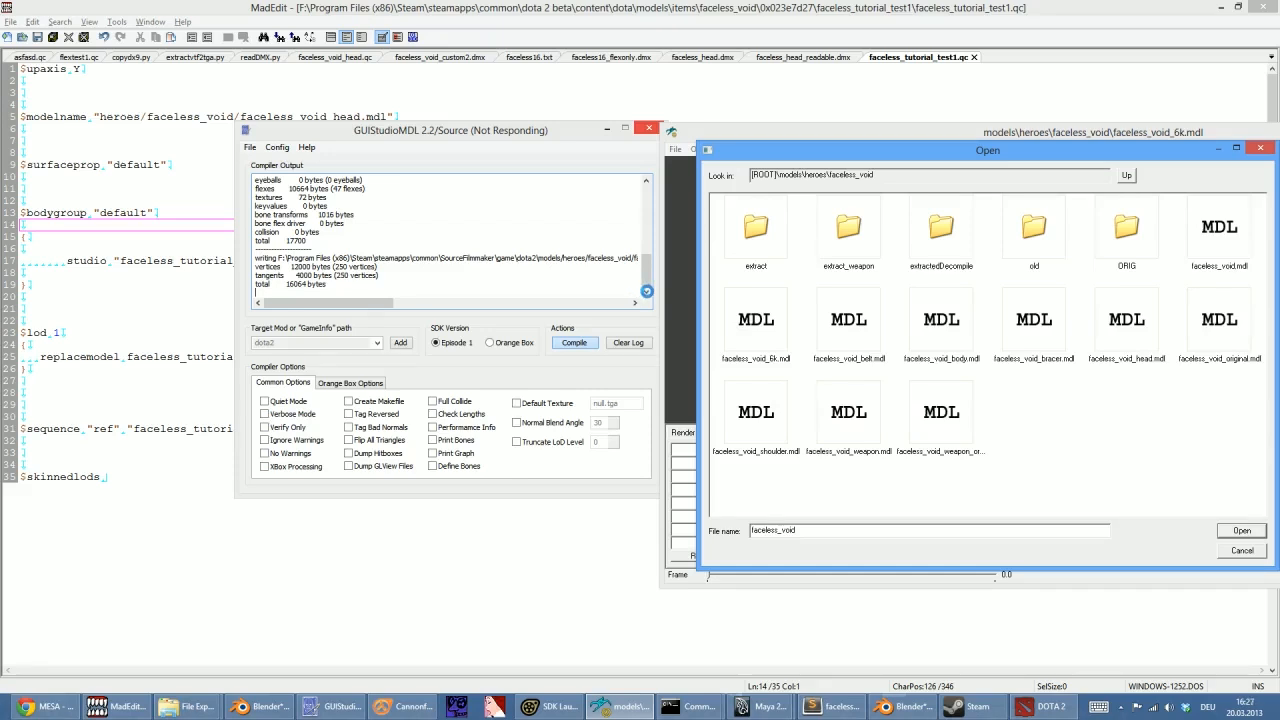
Review the compiler output for the QC file, and load the compiled faceless_void_head.mdl in the model viewer
left_click(644, 291)
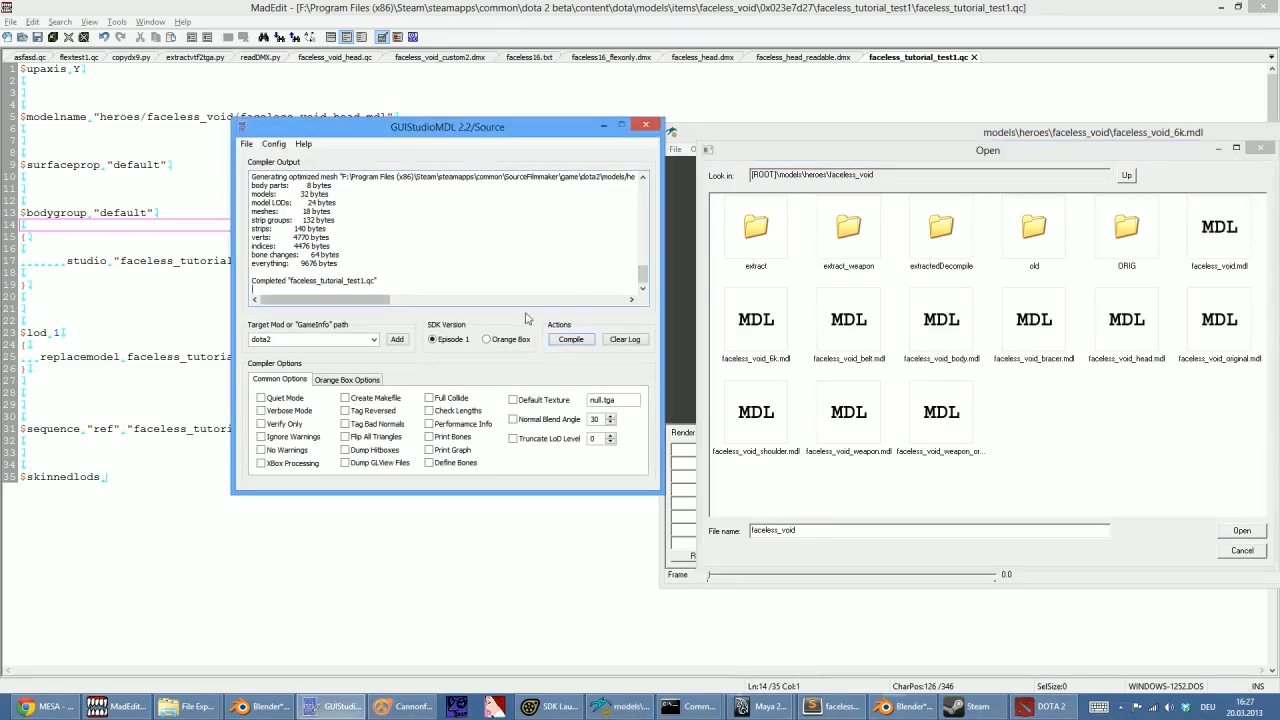
scroll(443, 236, "up", 1)
scroll(443, 236, "down", 1)
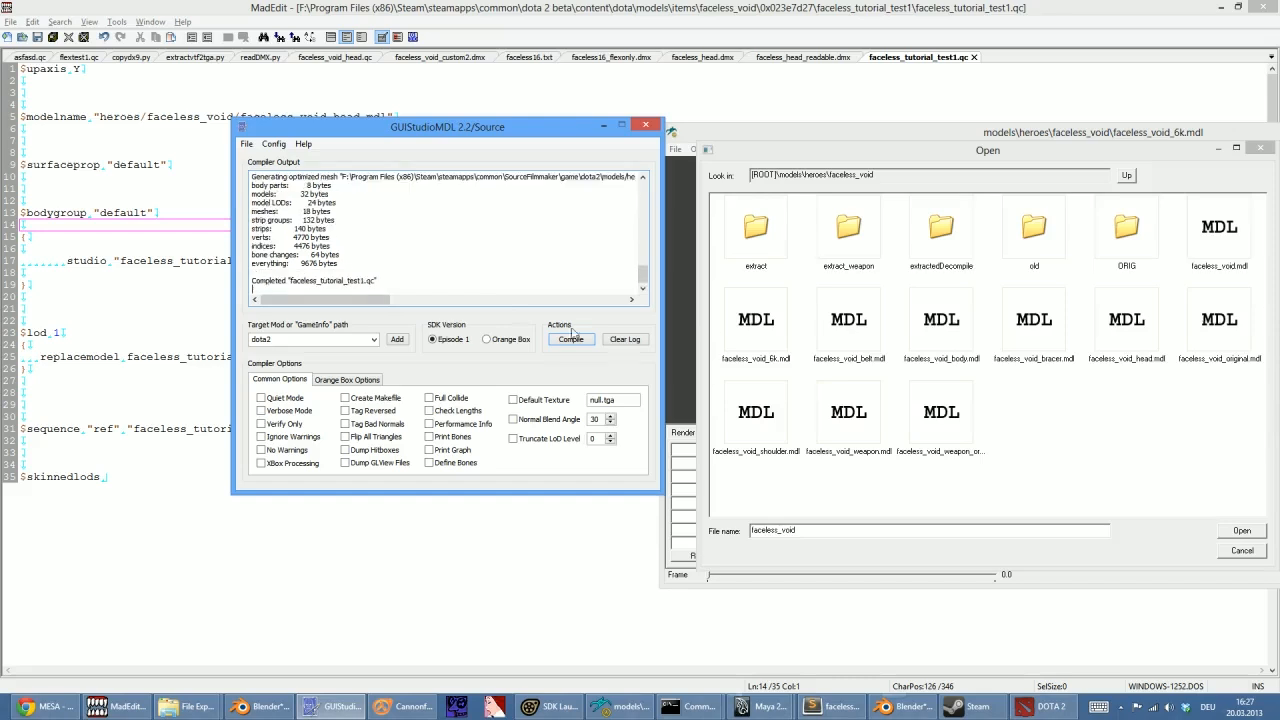
left_click(940, 330)
left_click(1116, 334)
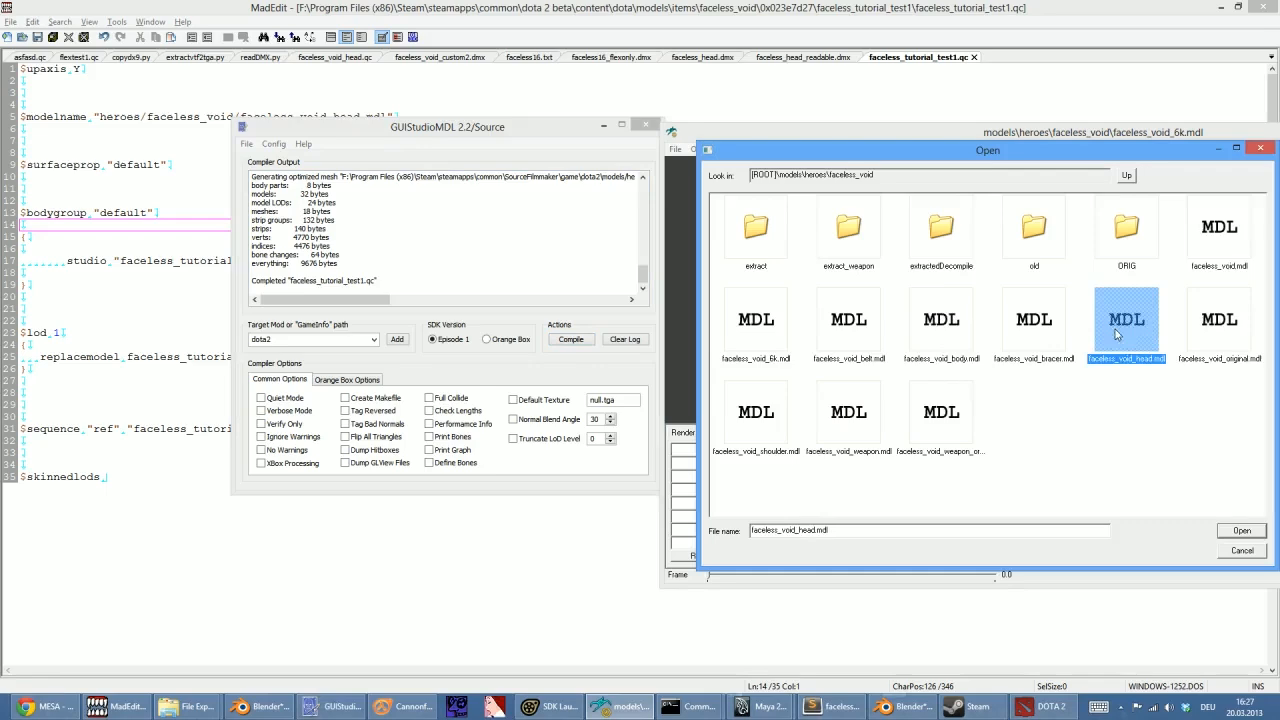
left_click(1240, 530)
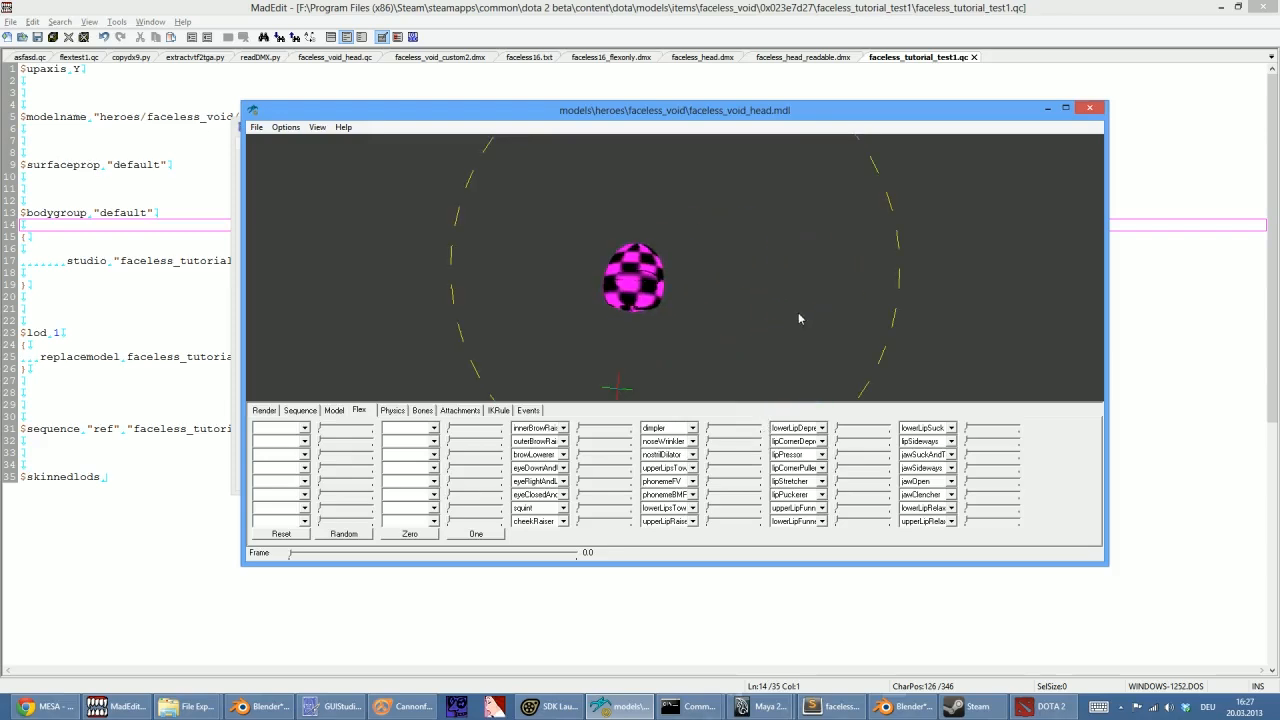
Inspect the head model up close and test its phonemeFV and jawOpen flex sliders
left_click_drag(607, 307, 610, 321)
right_click_drag(610, 321, 617, 287)
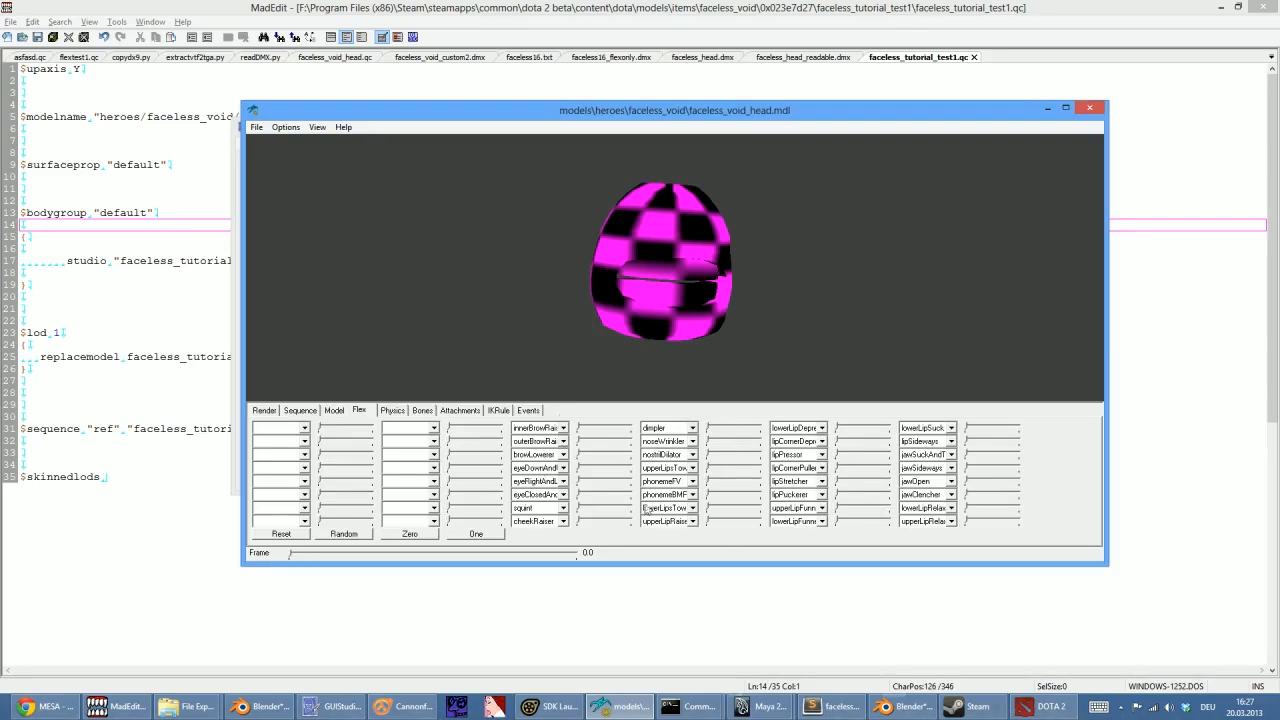
mouse_move(968, 484)
left_mouse_down()
mouse_move(1046, 481)
mouse_move(886, 481)
mouse_move(1101, 485)
mouse_move(865, 489)
mouse_move(966, 489)
mouse_move(945, 489)
left_mouse_up()
left_click(709, 477)
left_click_drag(709, 477, 754, 484)
mouse_move(968, 481)
left_mouse_down()
mouse_move(1029, 482)
mouse_move(950, 481)
left_mouse_up()
Exit the model viewer and bring the QC text editor to the front
left_click(257, 127)
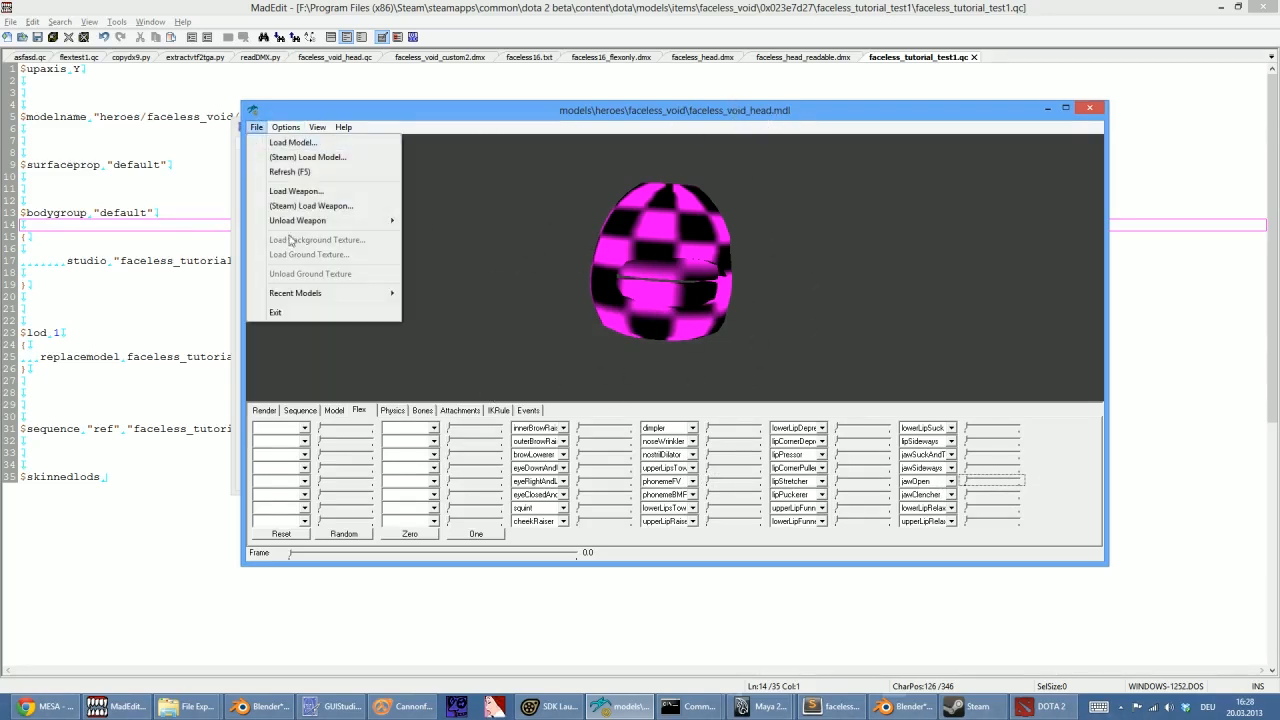
left_click(296, 318)
left_click(125, 707)
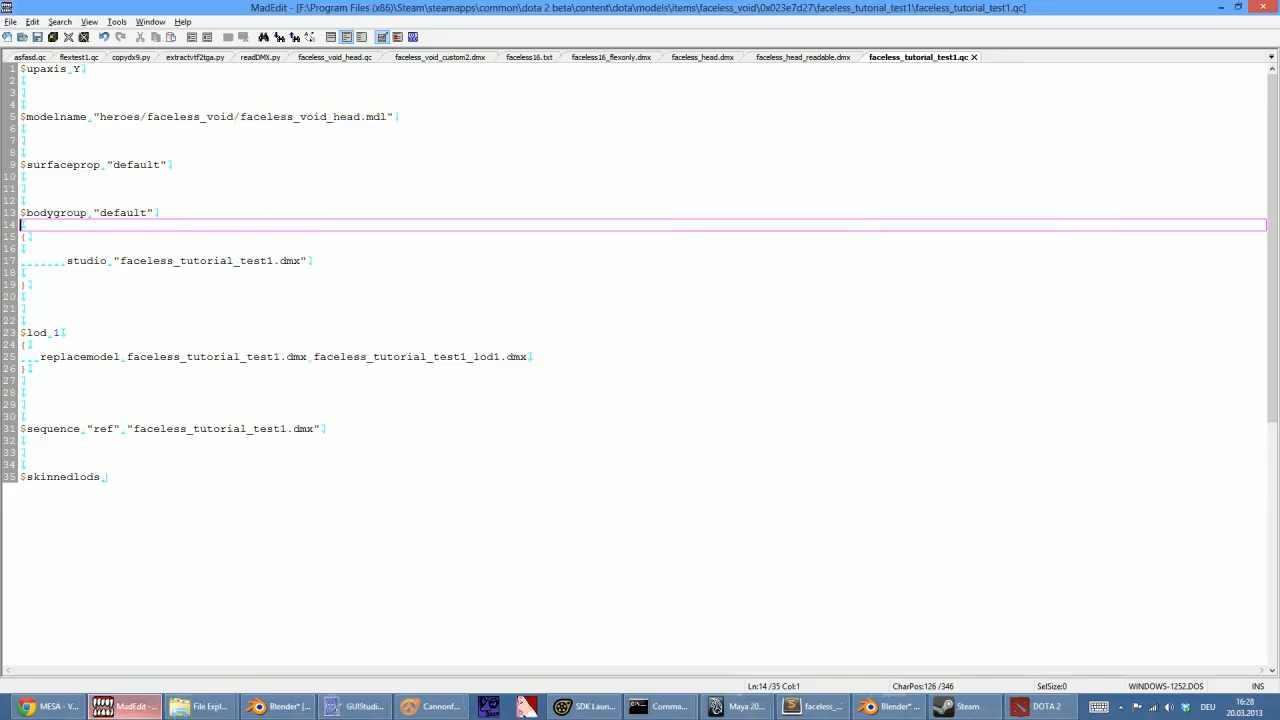
Switch to the faceless_tutorial_test1 Explorer window and browse to dota 2 beta\NBA DOTES\files\models\heroes\faceless_void
mouse_move(200, 706)
mouse_move(213, 650)
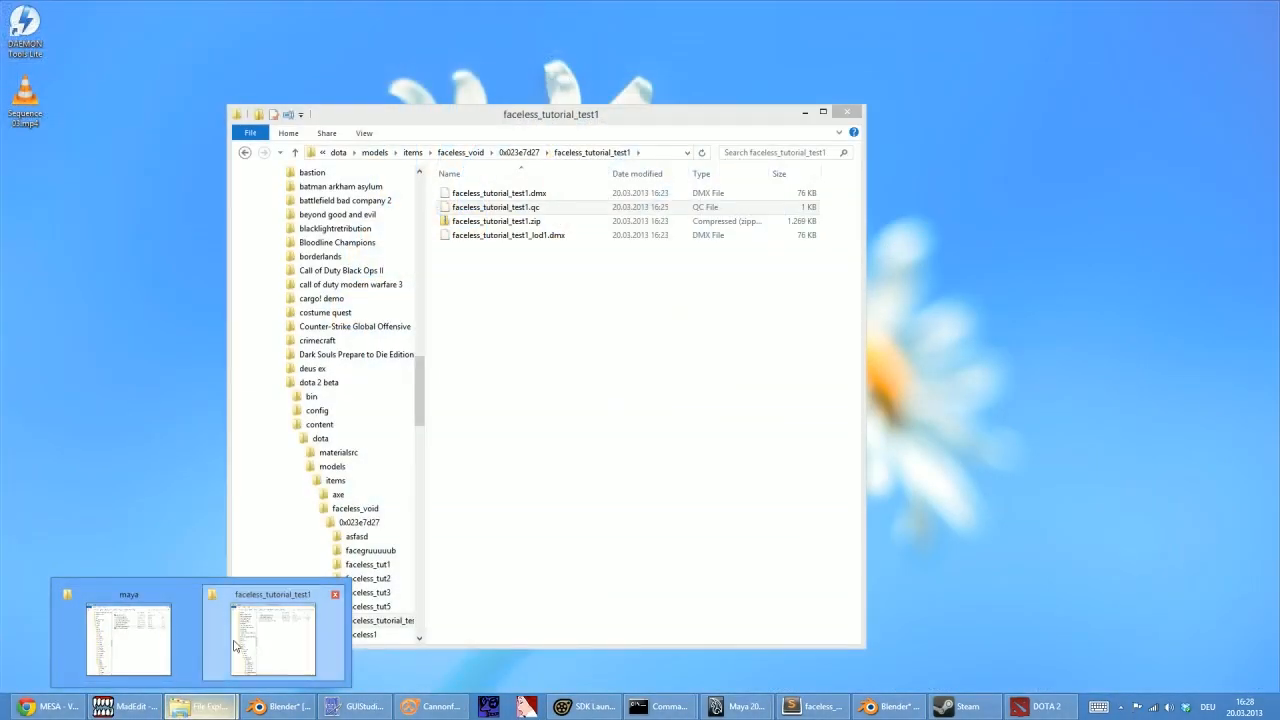
left_click(220, 645)
left_click_drag(591, 124, 719, 110)
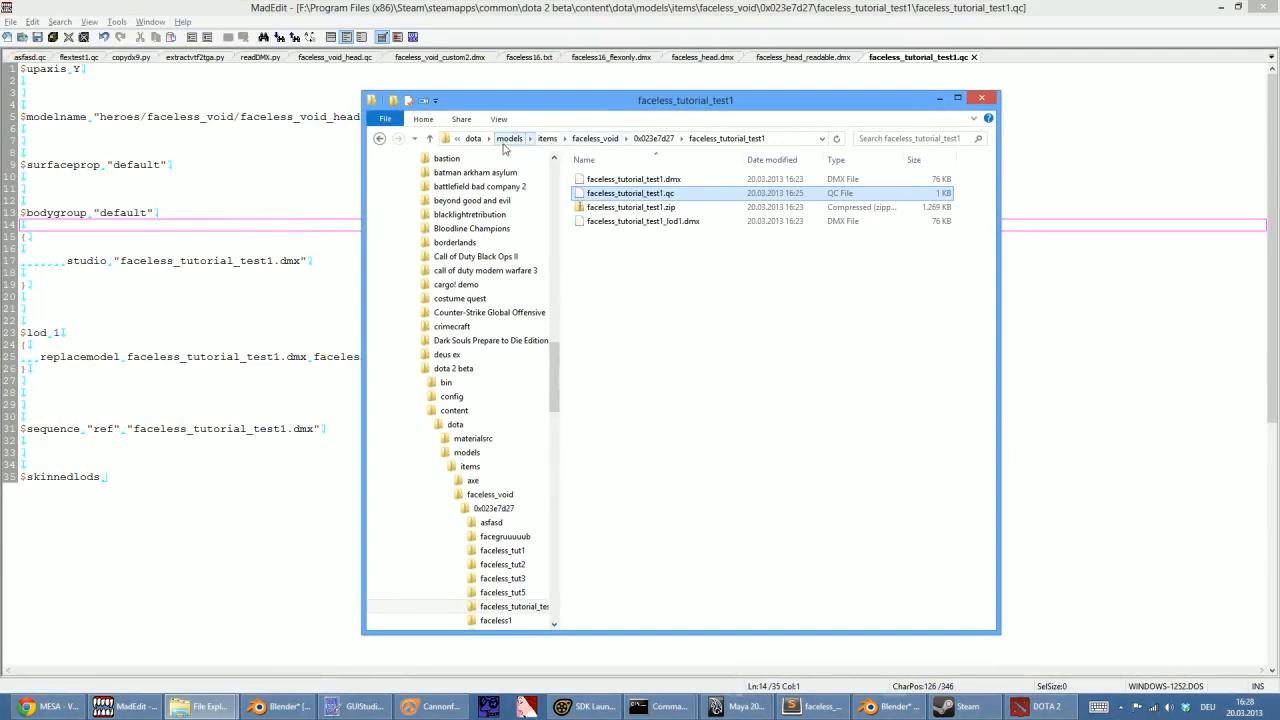
left_click(473, 138)
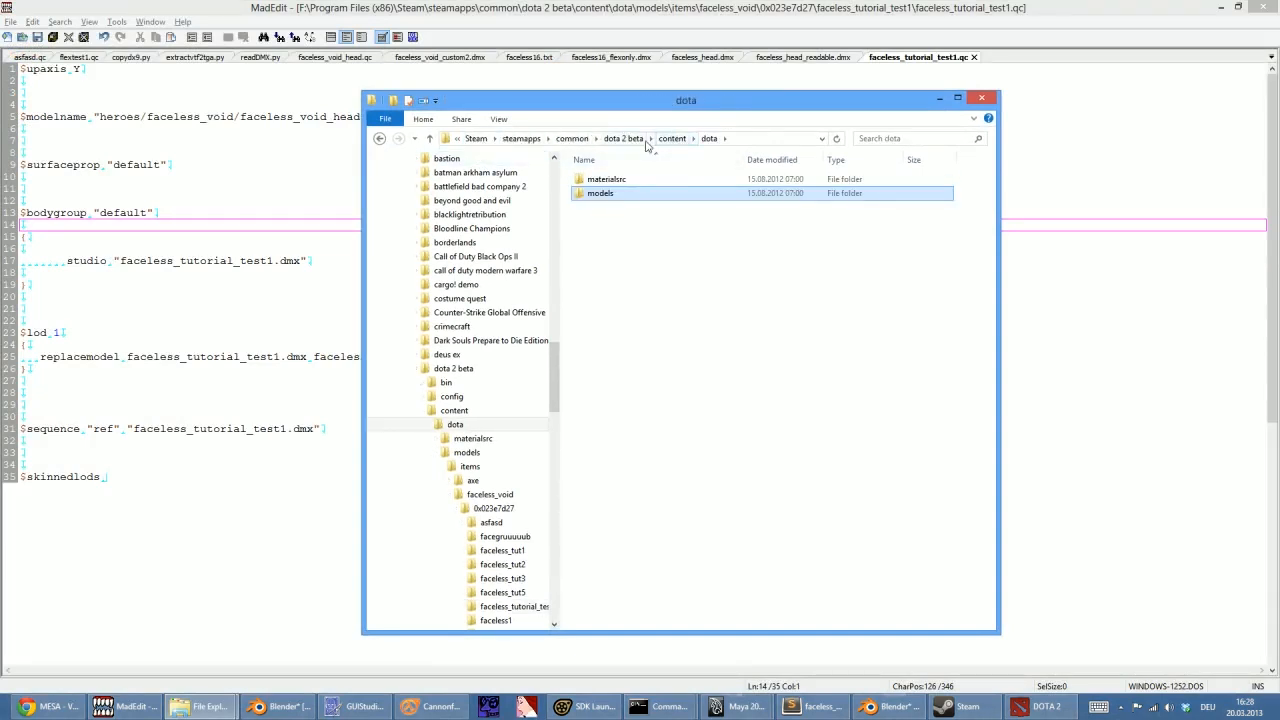
left_click(636, 140)
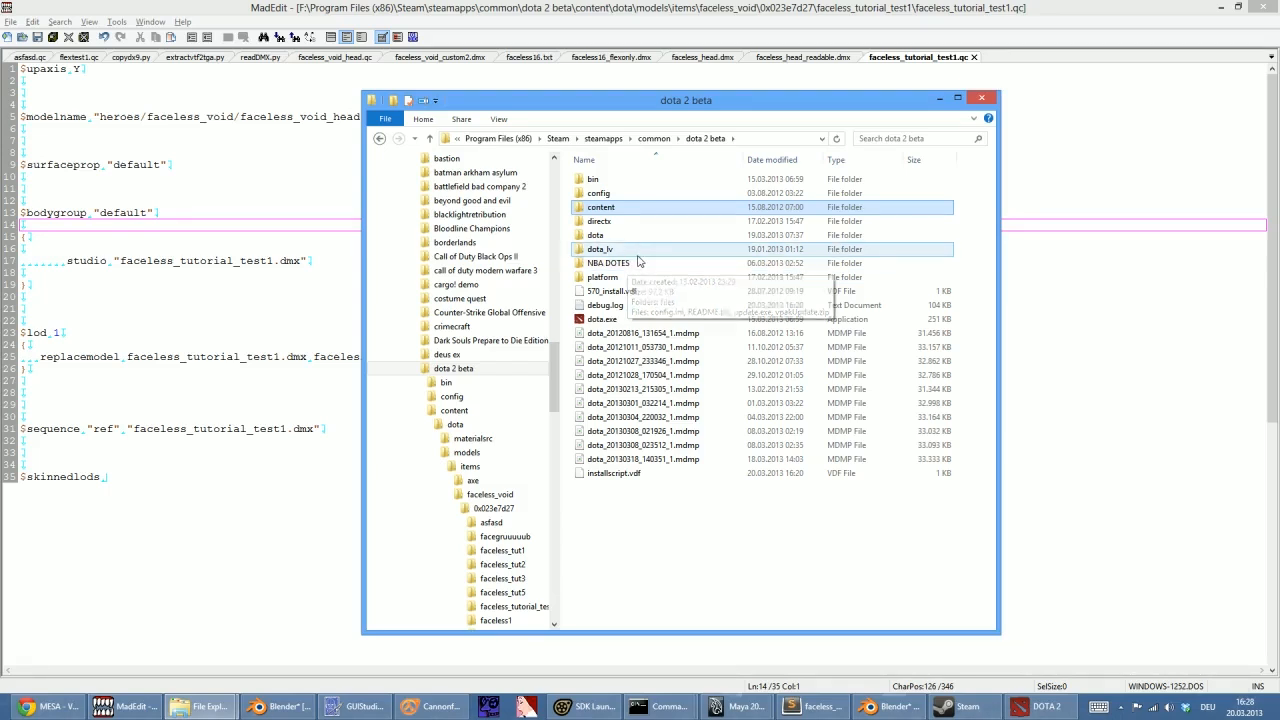
double_click(632, 265)
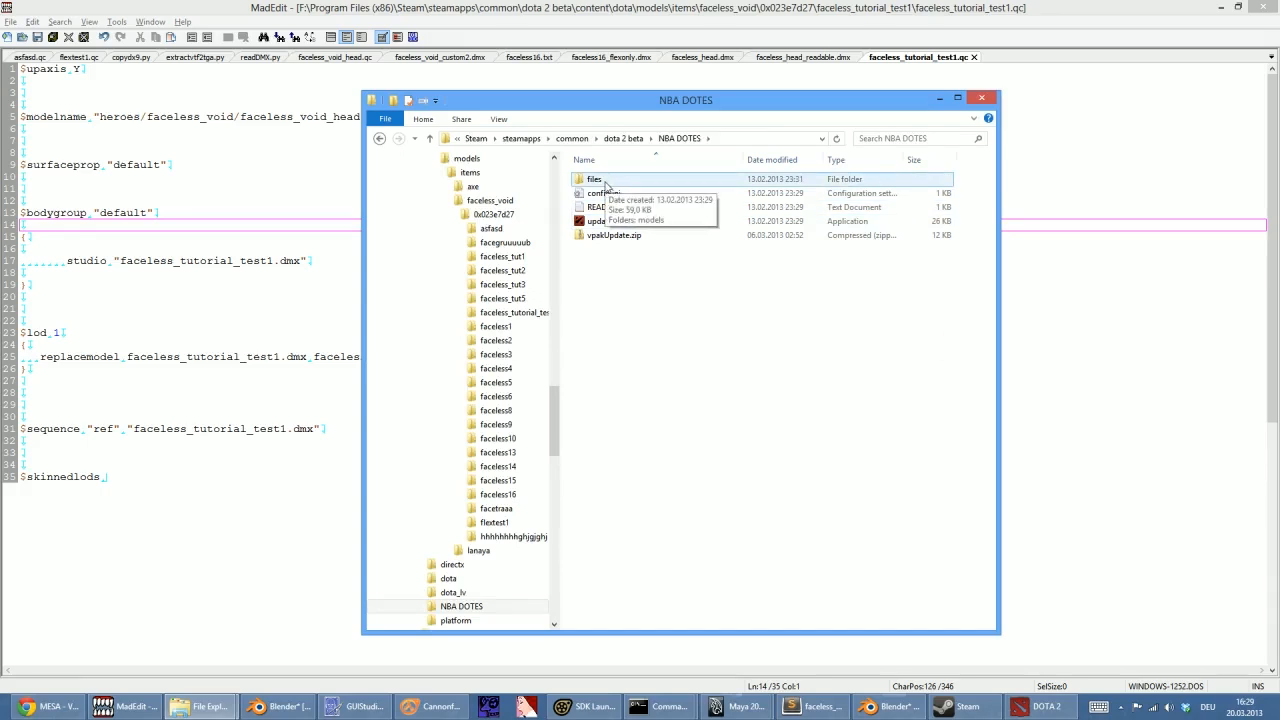
double_click(600, 180)
double_click(603, 181)
double_click(605, 181)
double_click(605, 181)
Delete all the old faceless_void_head files from the NBA DOTES faceless_void folder
left_click_drag(646, 291, 590, 162)
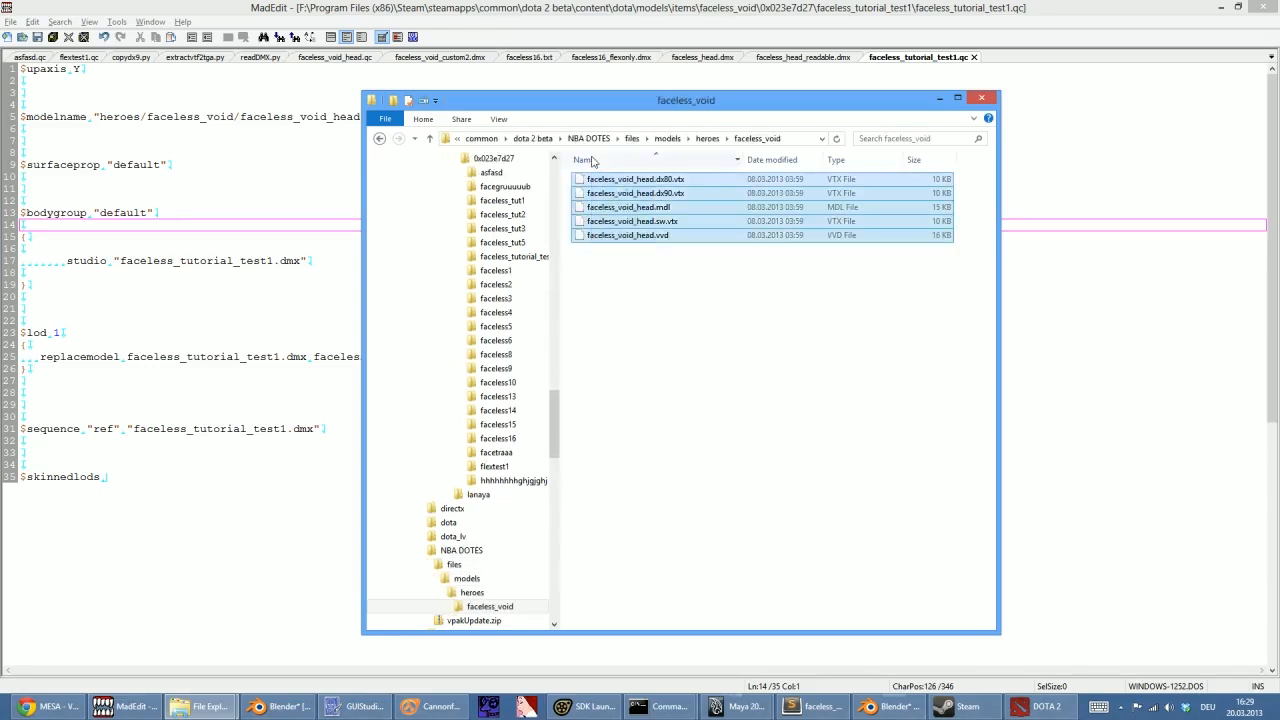
key("Delete")
key("Return")
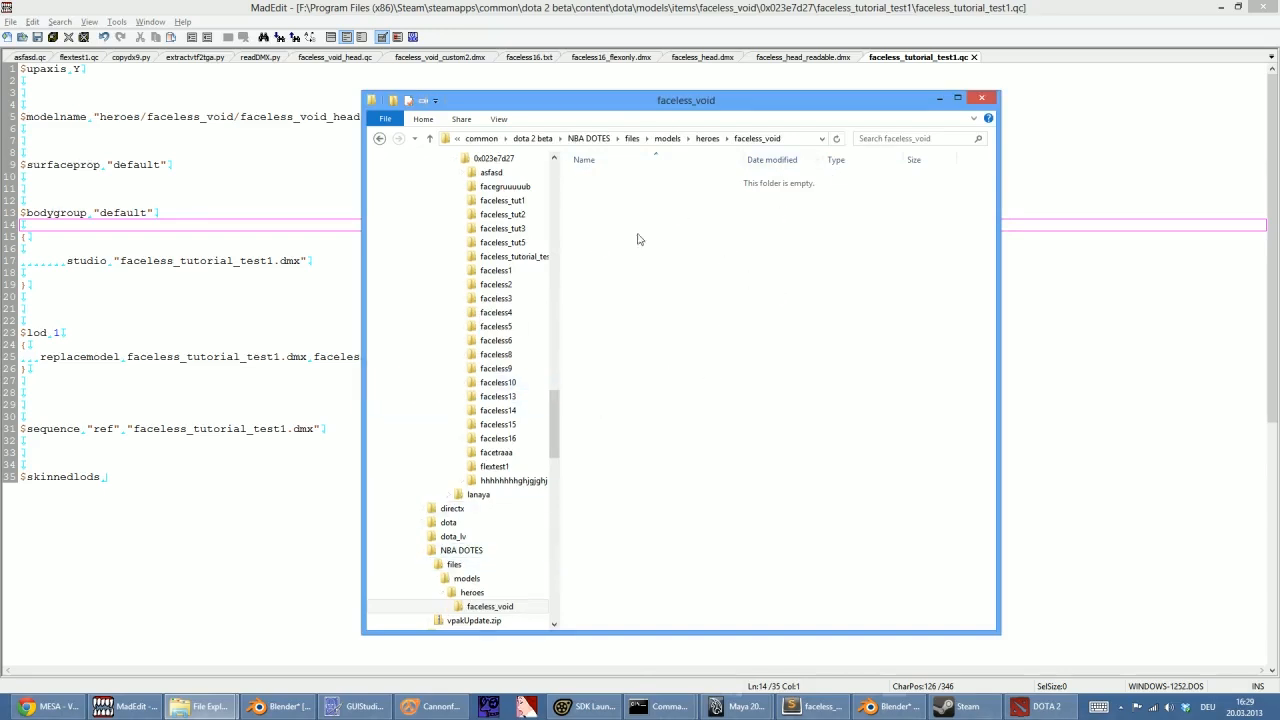
Bring up the maya Explorer window beside it and browse to SourceFilmmaker\game\dota2\models\heroes\faceless_void
mouse_move(200, 706)
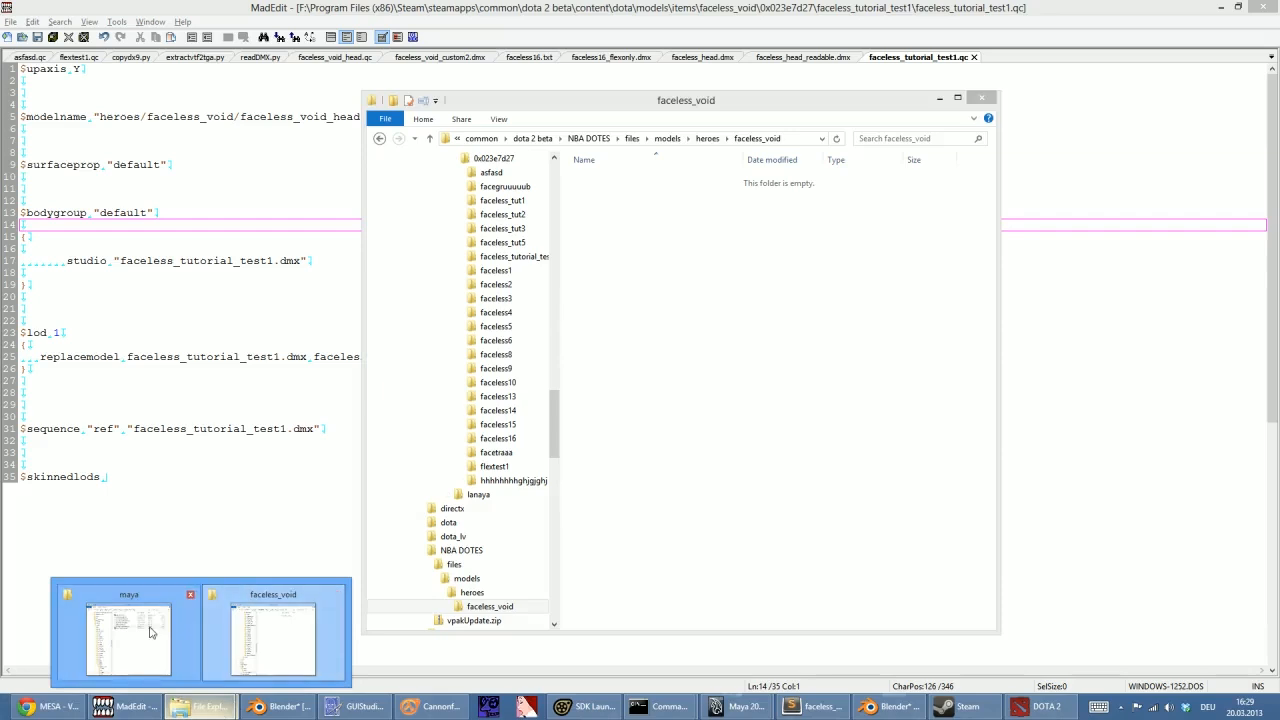
left_click(285, 632)
left_click_drag(757, 90, 352, 195)
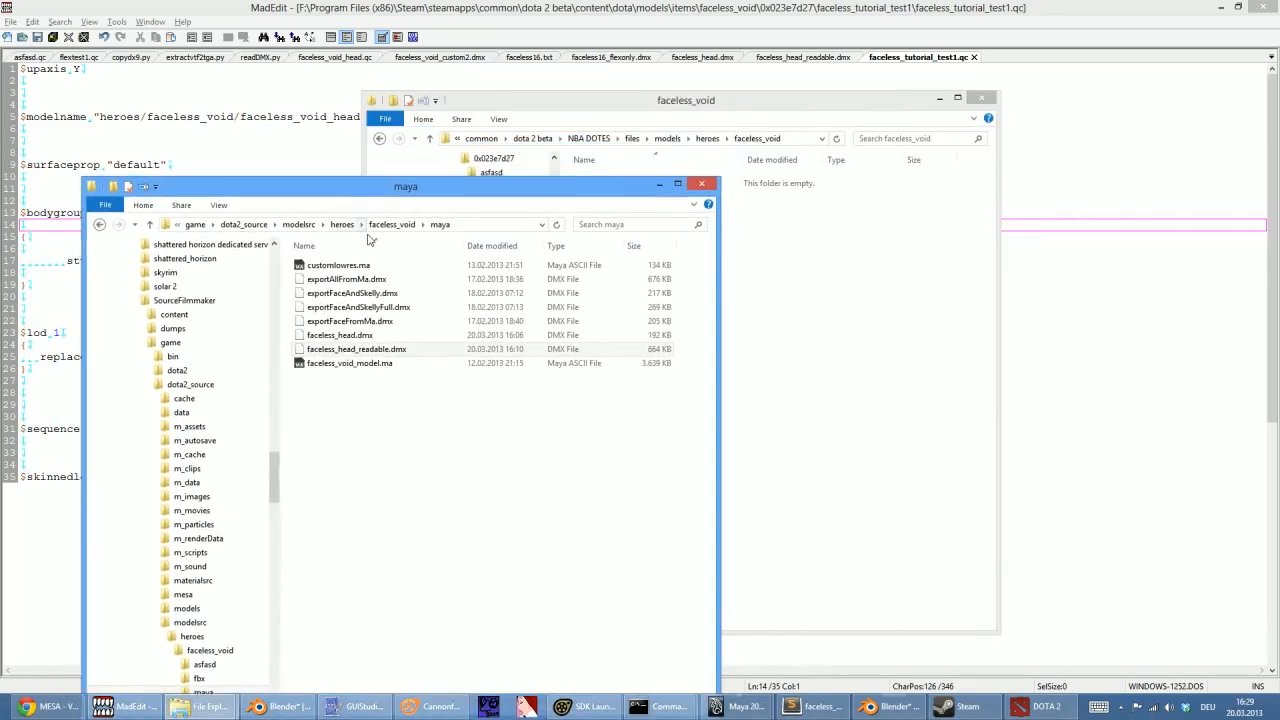
left_click(245, 224)
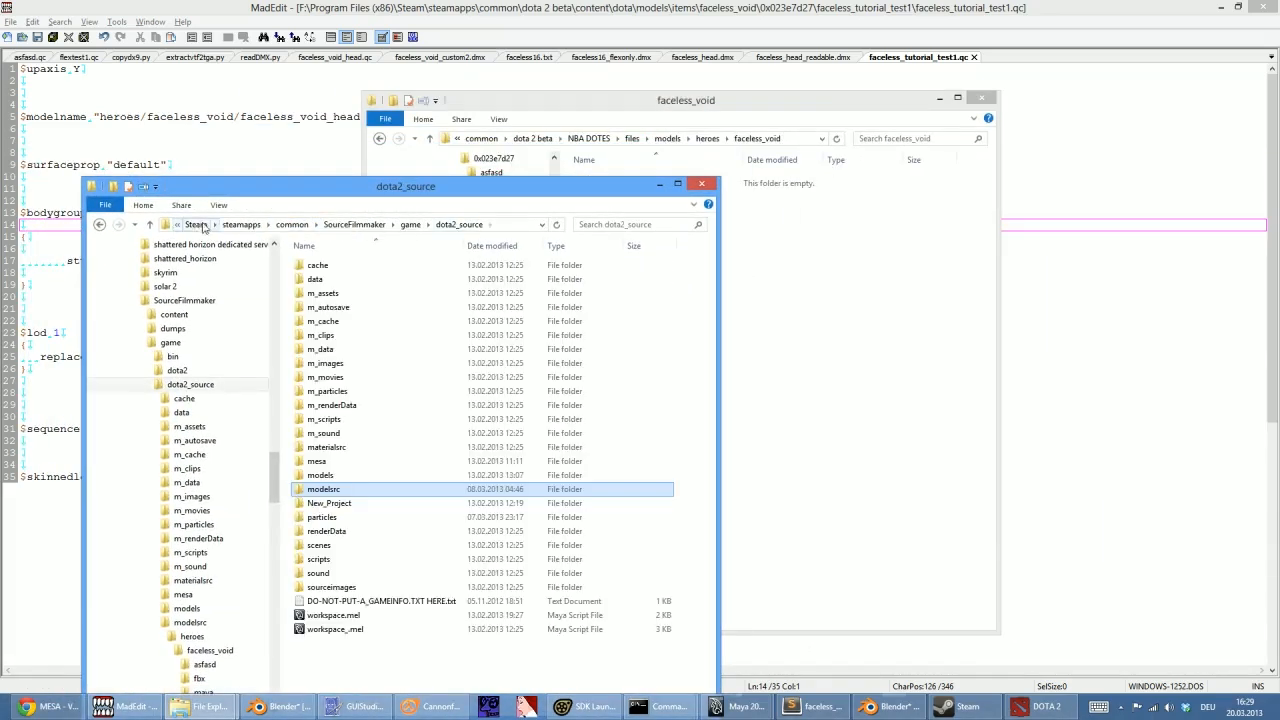
left_click(410, 225)
left_click(322, 280)
double_click(327, 284)
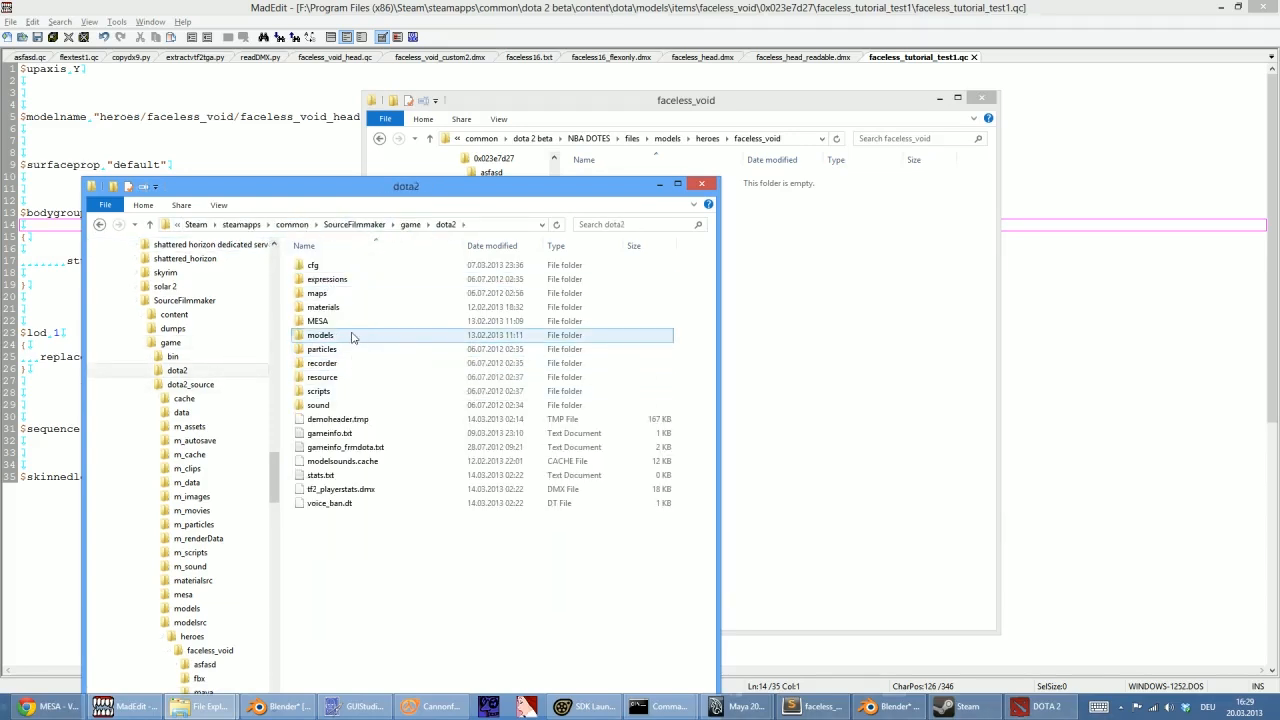
double_click(336, 335)
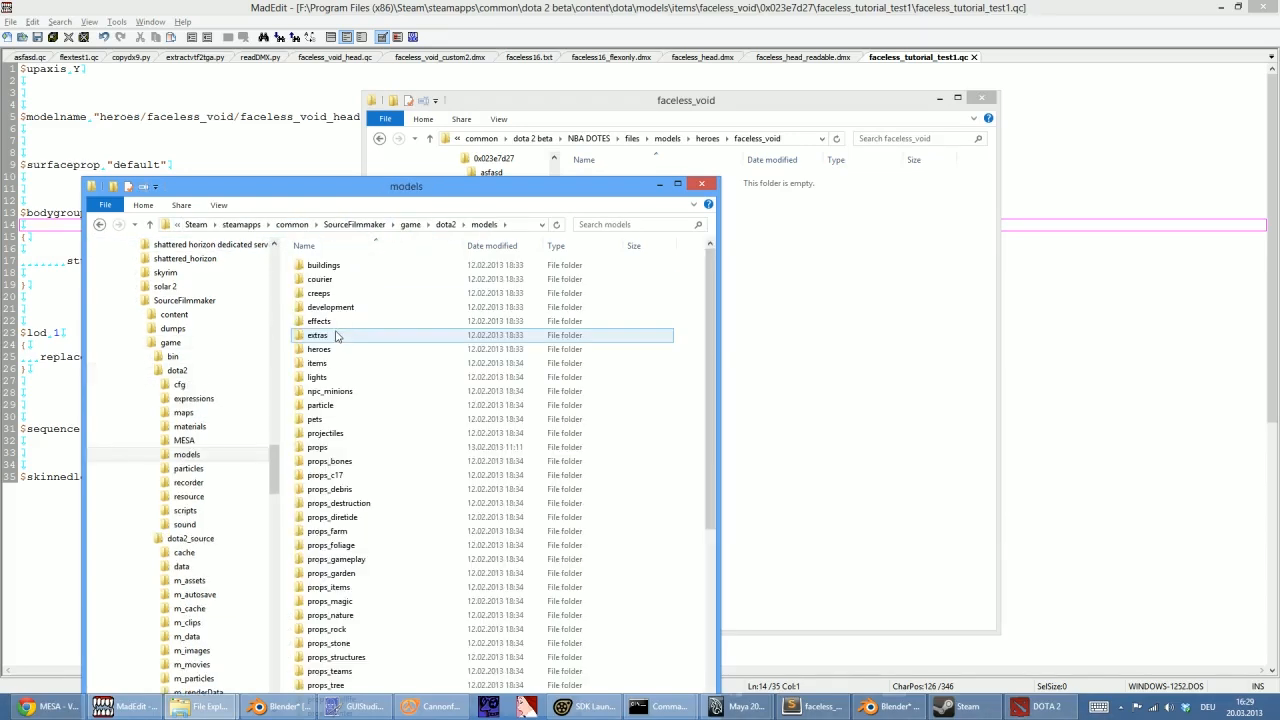
double_click(330, 349)
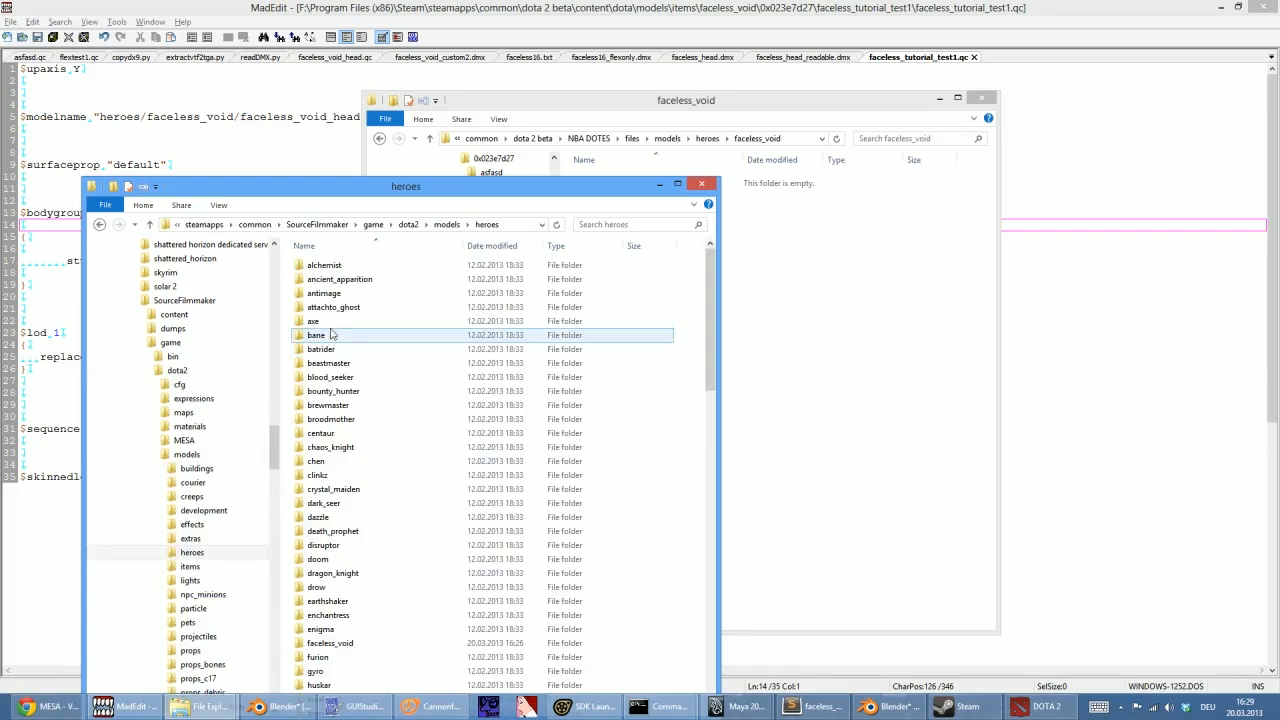
double_click(335, 643)
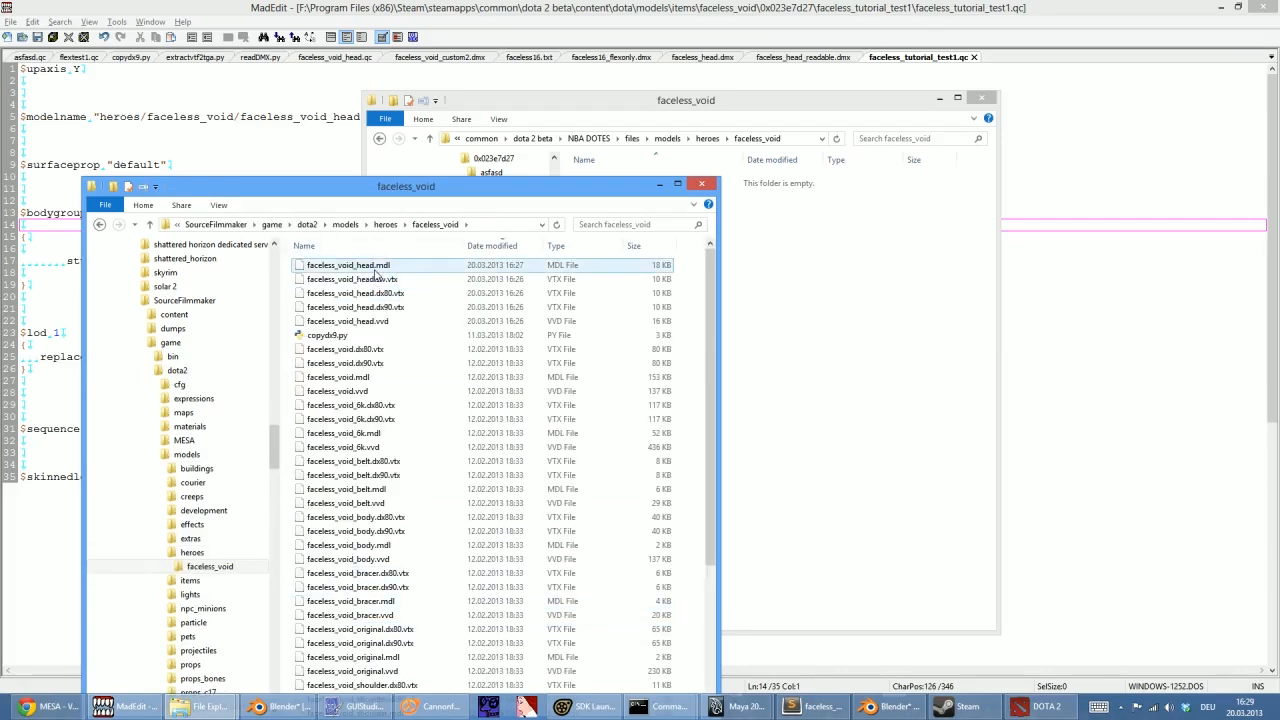
Move the newly compiled faceless_void_head MDL, VTX and VVD files into the empty NBA DOTES faceless_void folder
left_click(350, 265)
left_click(355, 321, "shift")
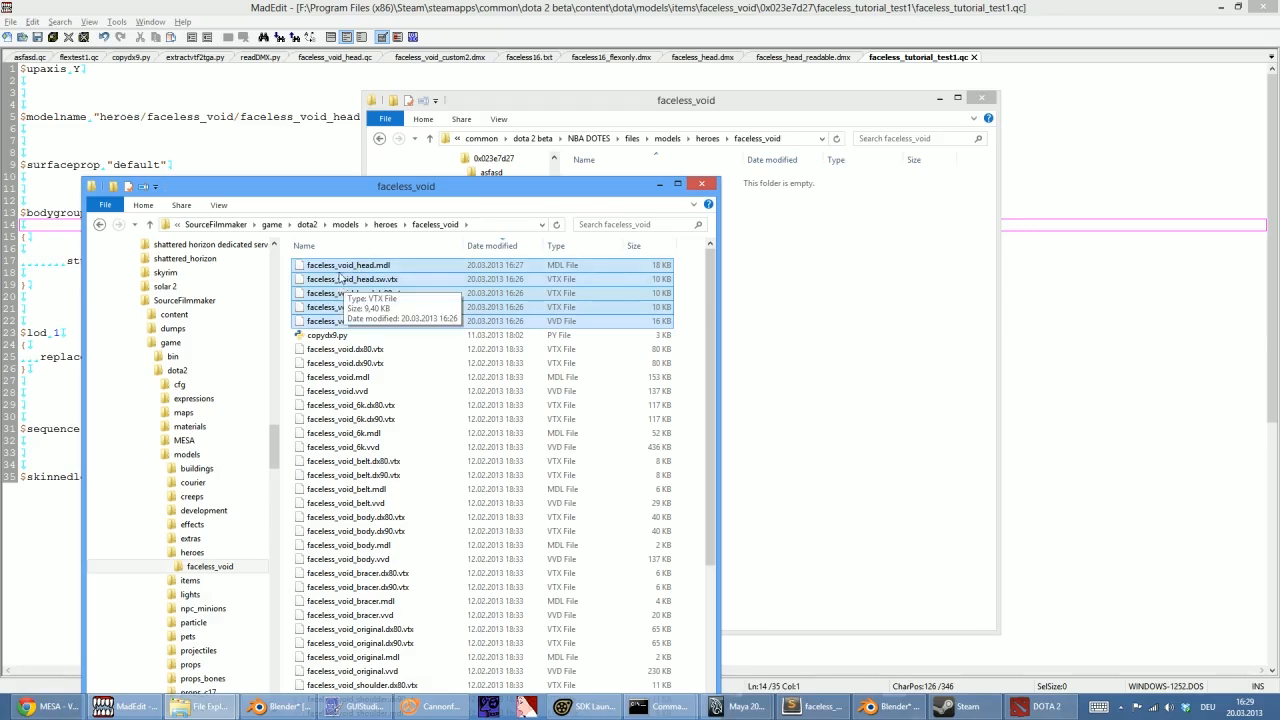
left_click_drag(425, 321, 894, 343)
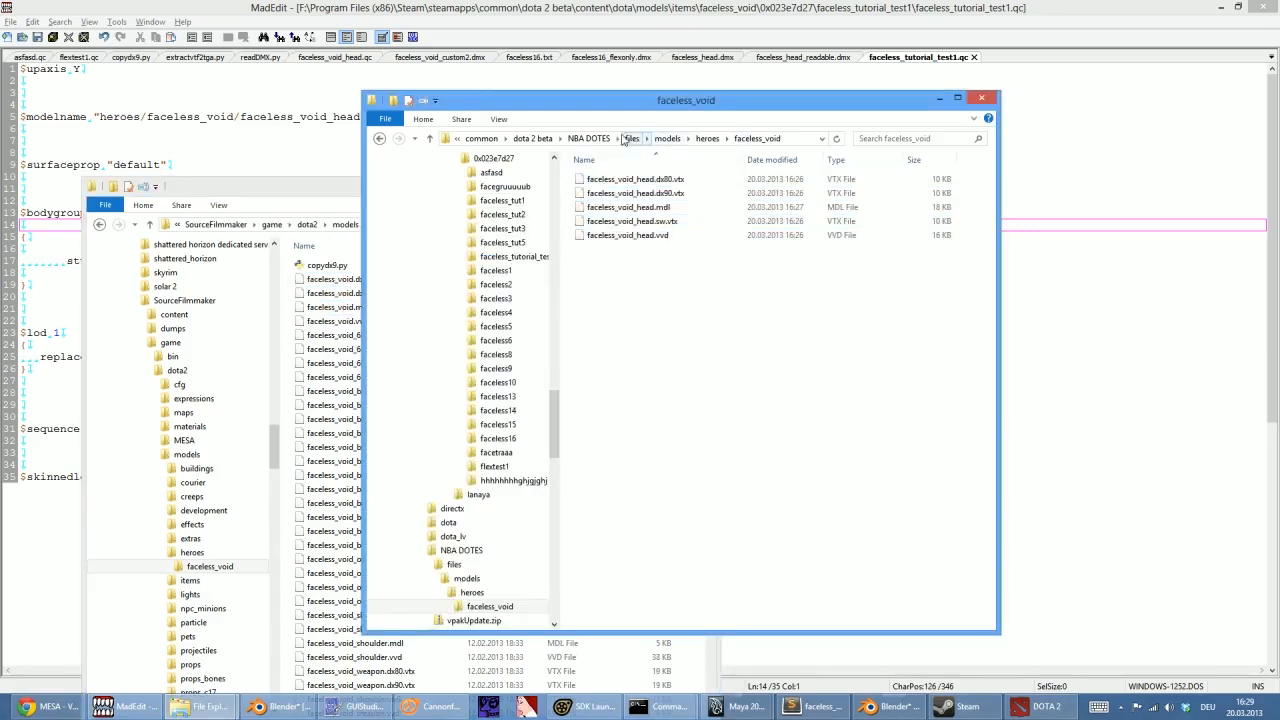
Go back up to the NBA DOTES folder and run update.exe
left_click_drag(577, 108, 720, 86)
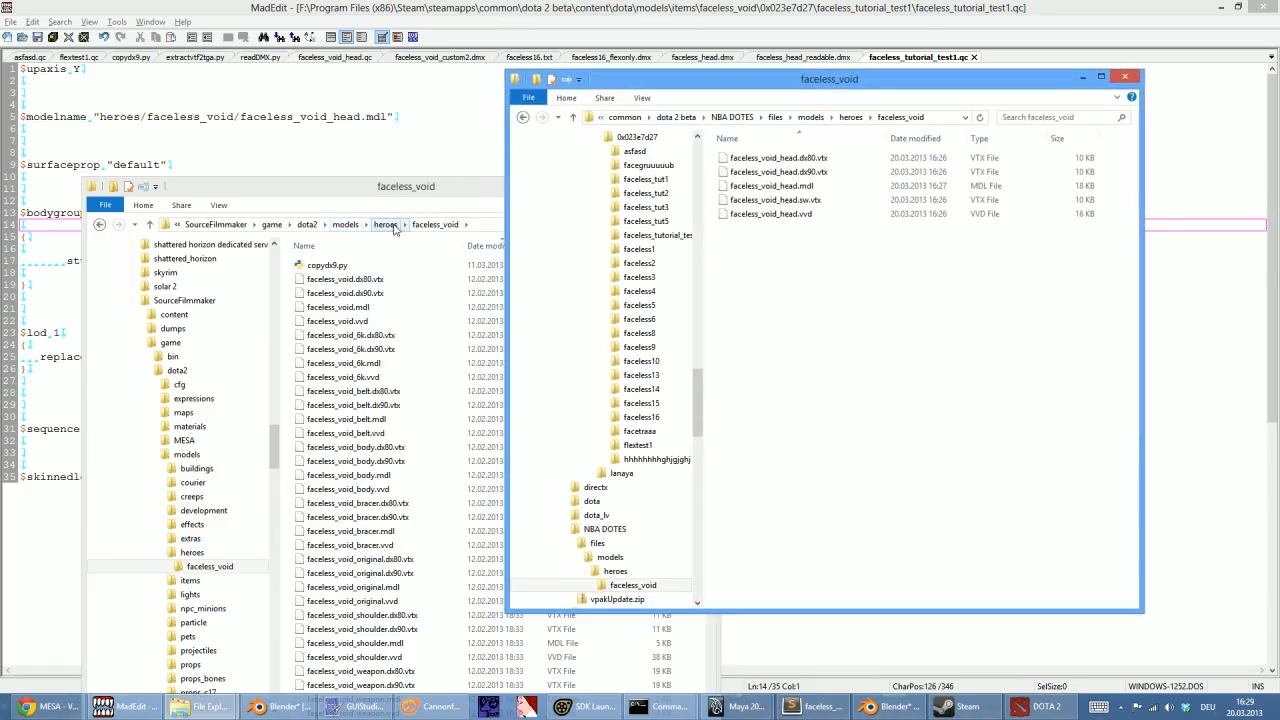
left_click(734, 117)
left_click(758, 203)
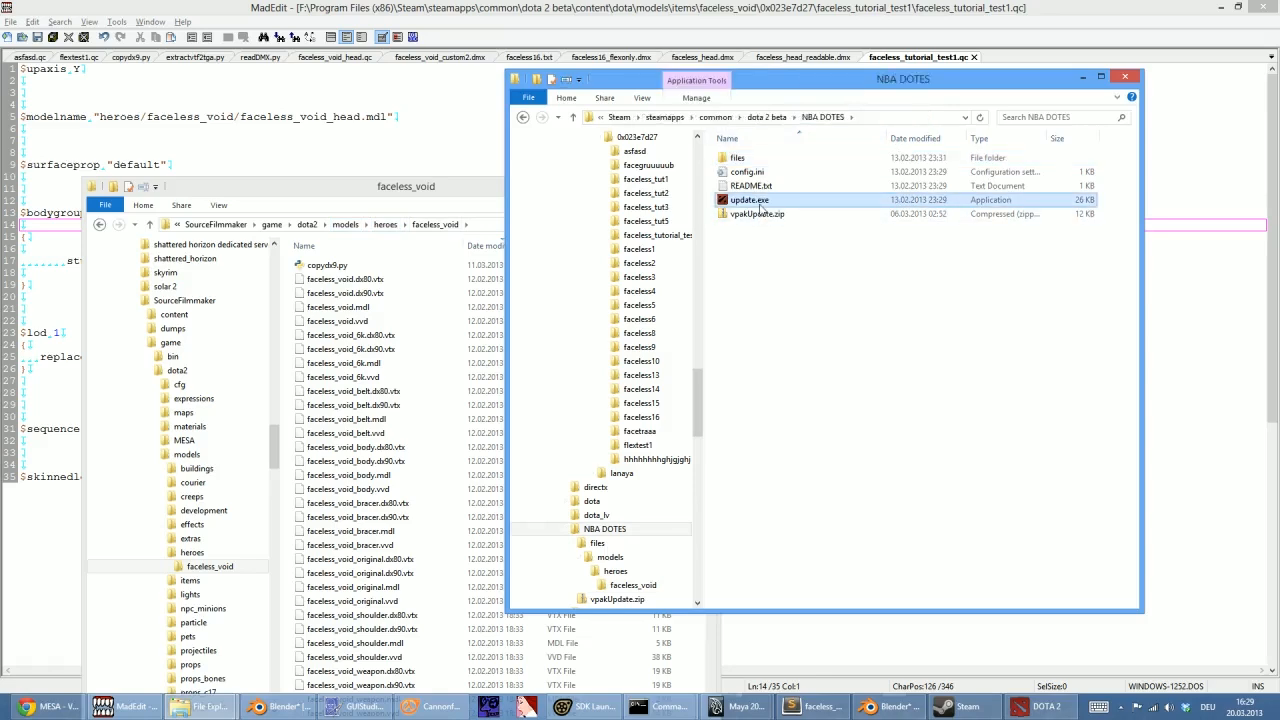
double_click(760, 206)
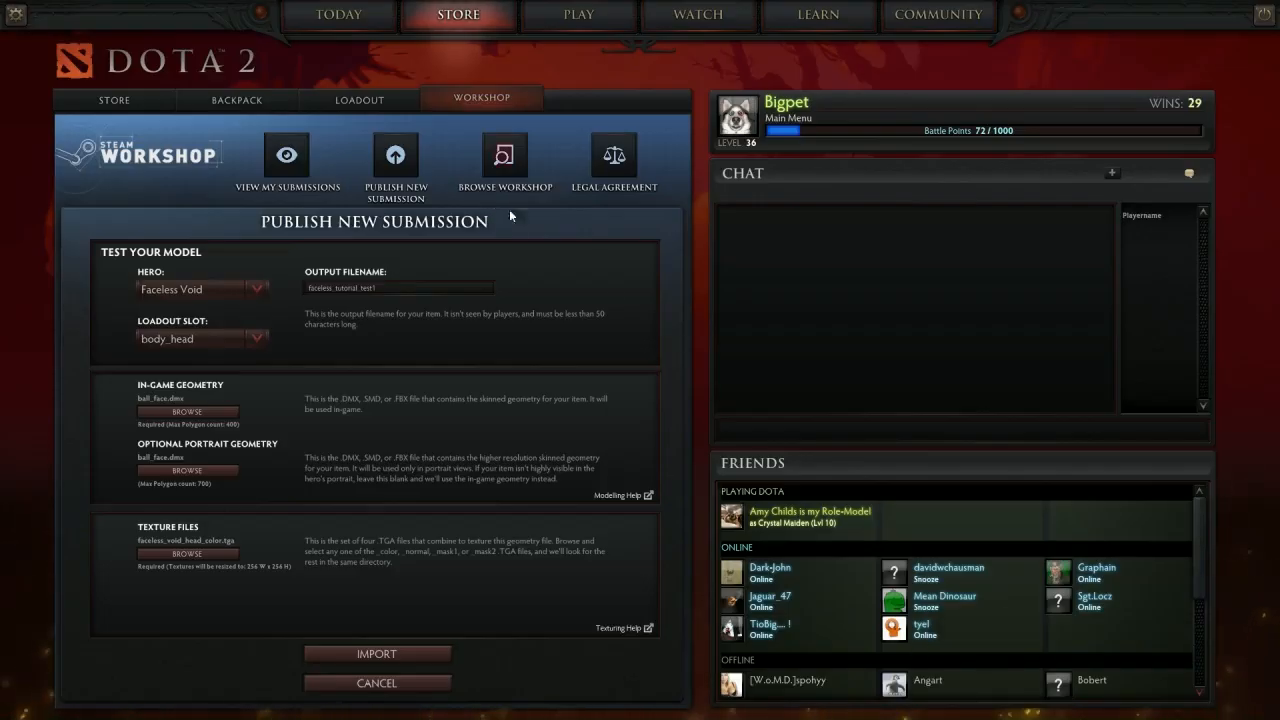
Quit Dota 2 and close the update.exe console window
left_click(1262, 14)
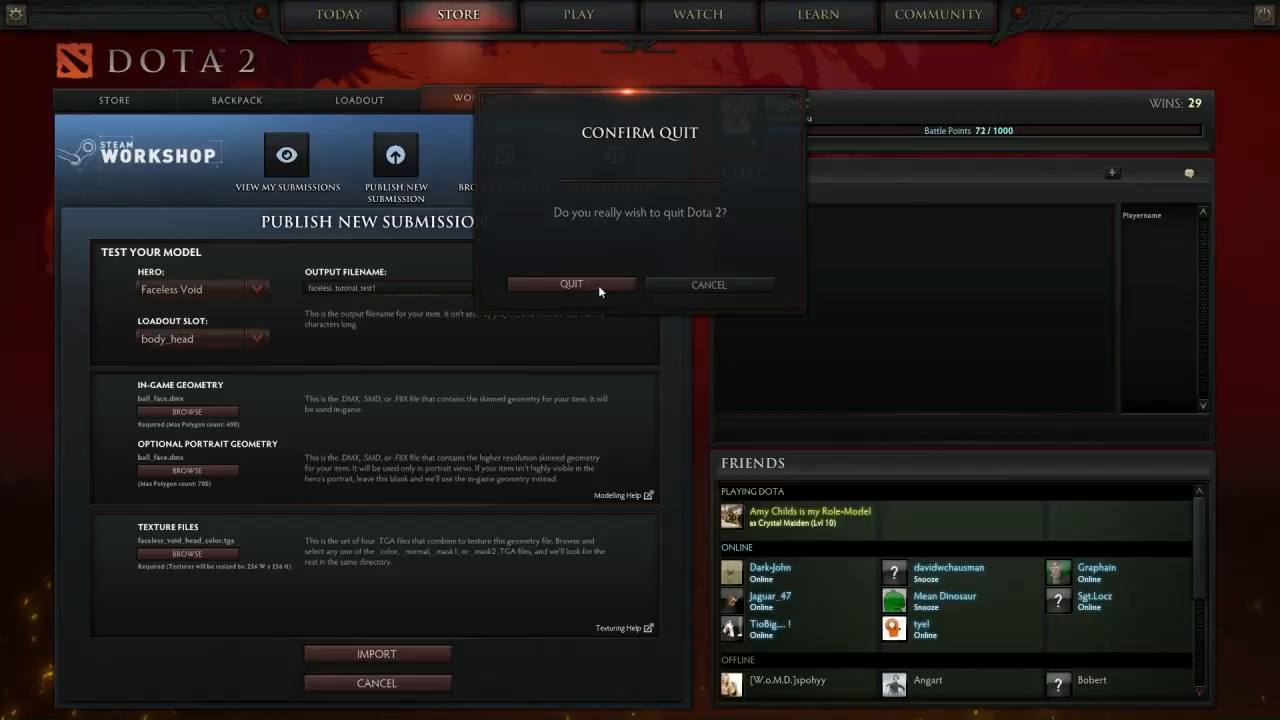
left_click(571, 284)
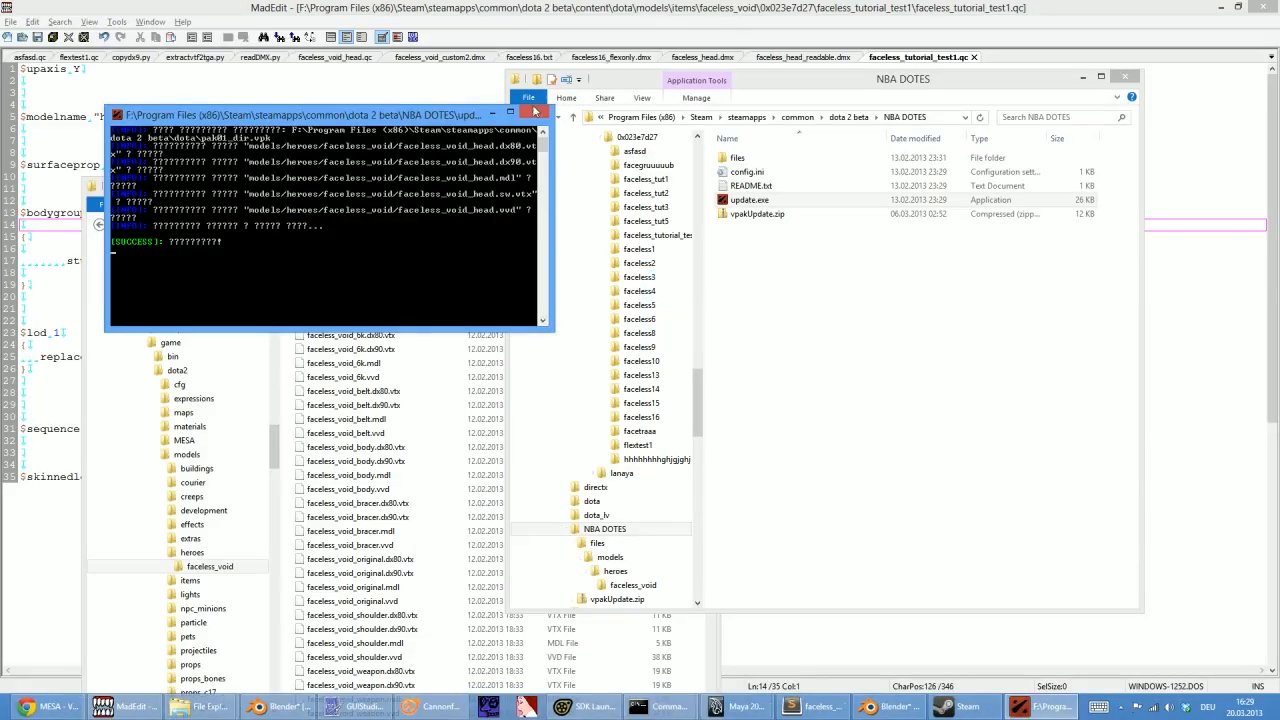
left_click(536, 112)
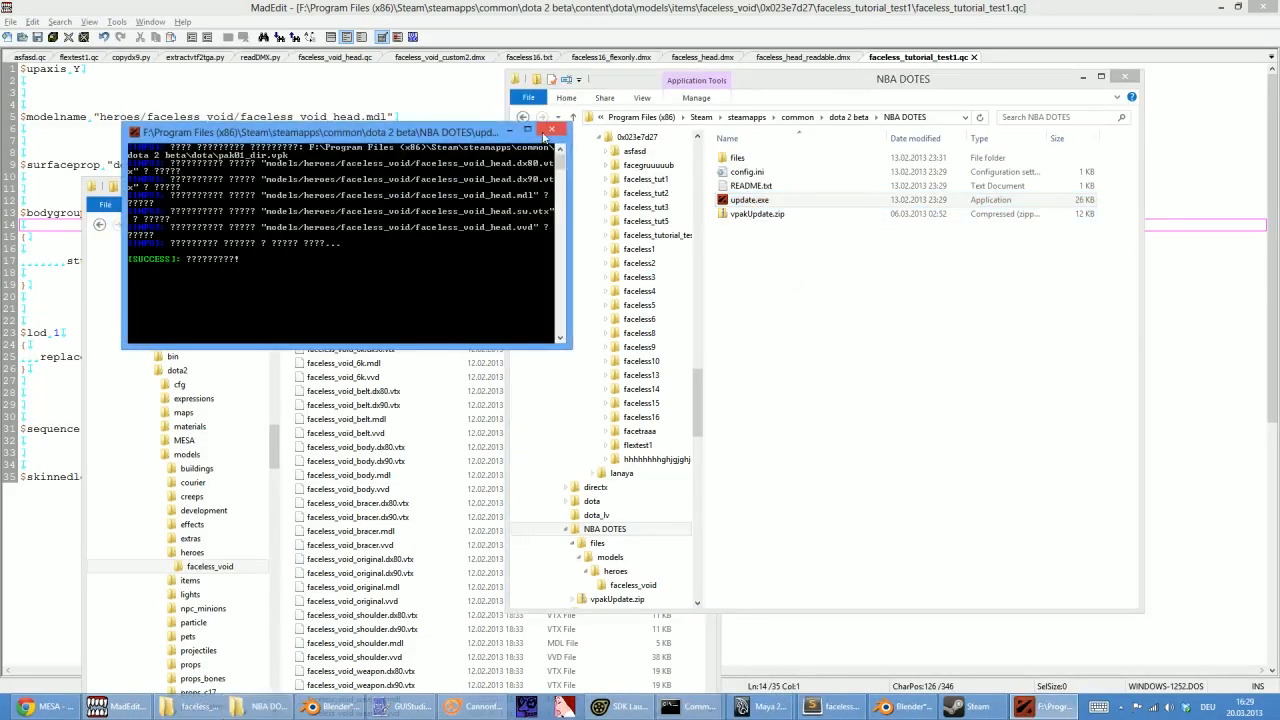
left_click(551, 130)
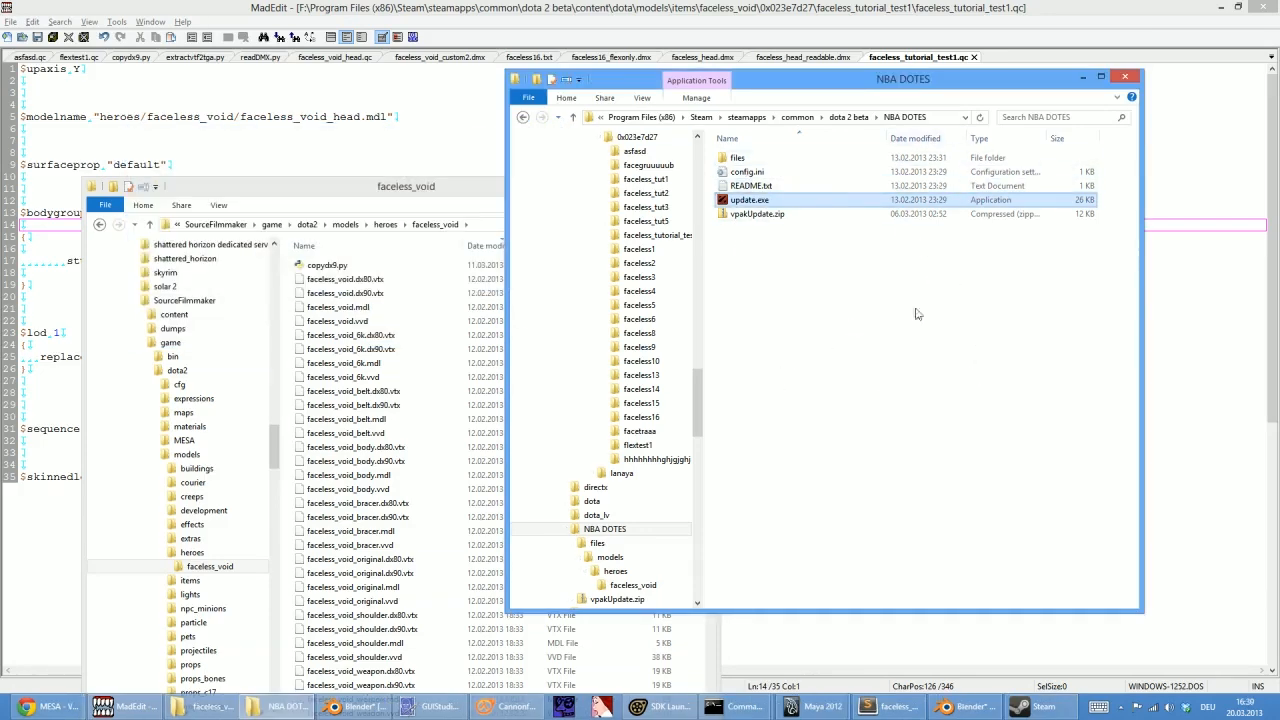
Launch Dota 2 from the Steam downloads page and enter the bot match as Faceless Void
left_click(1018, 707)
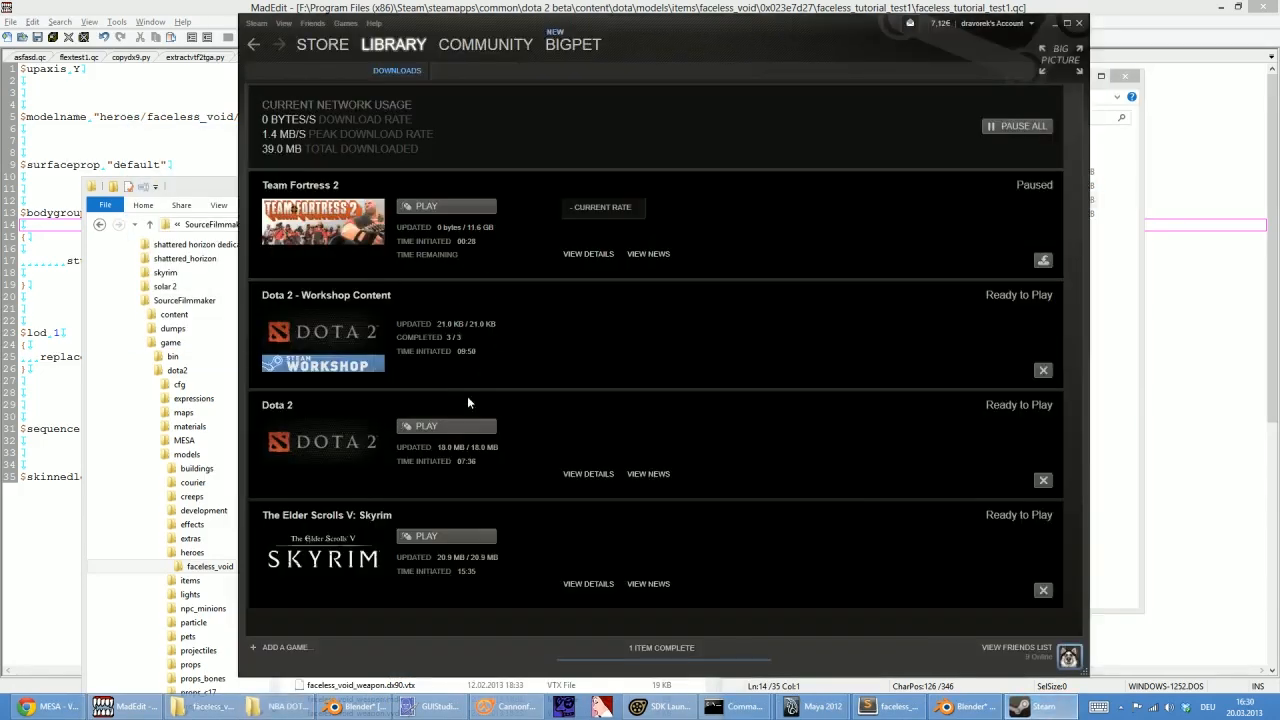
left_click(438, 426)
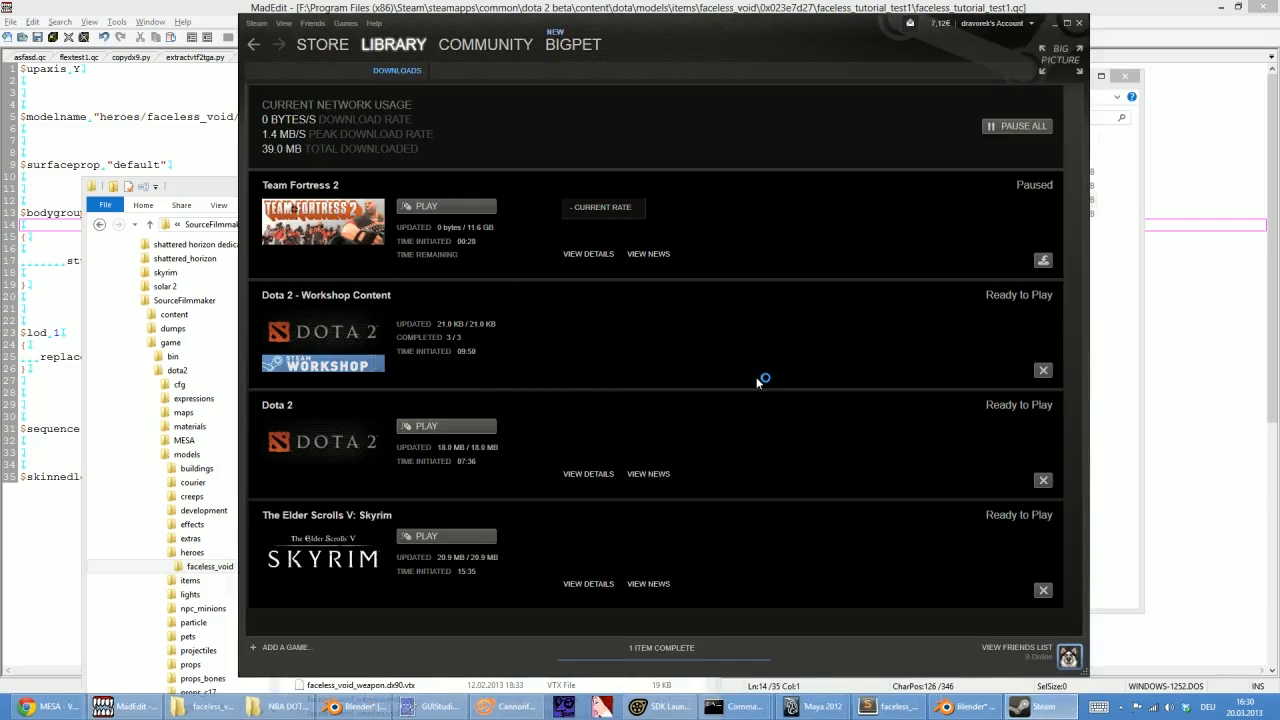
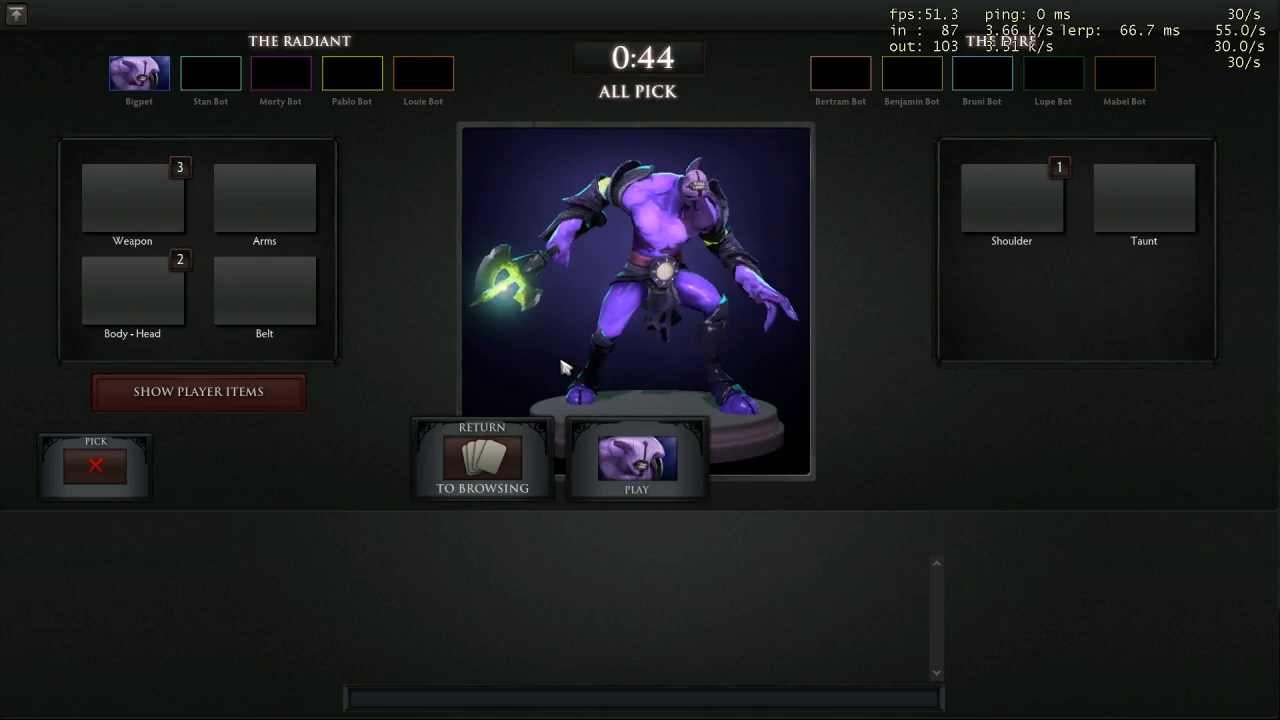
left_click(612, 457)
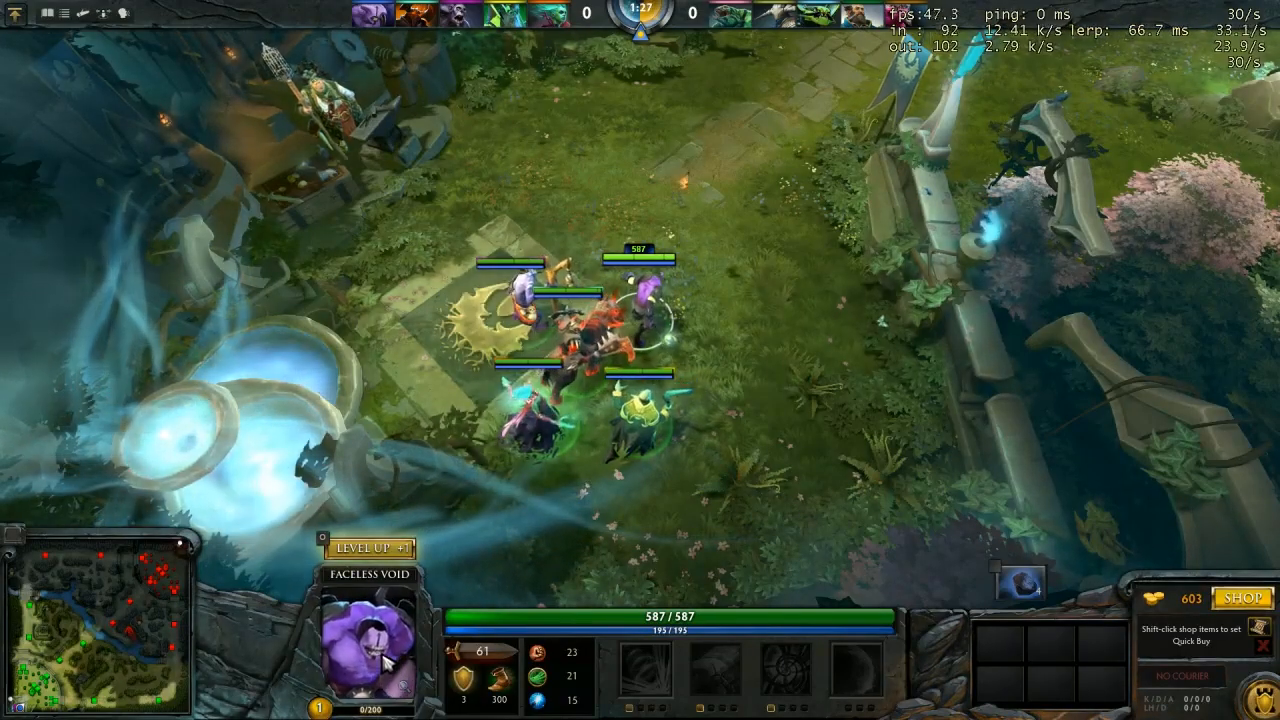
Walk Faceless Void around the Radiant base to check the custom head in game, and learn his first ability
right_click(715, 198)
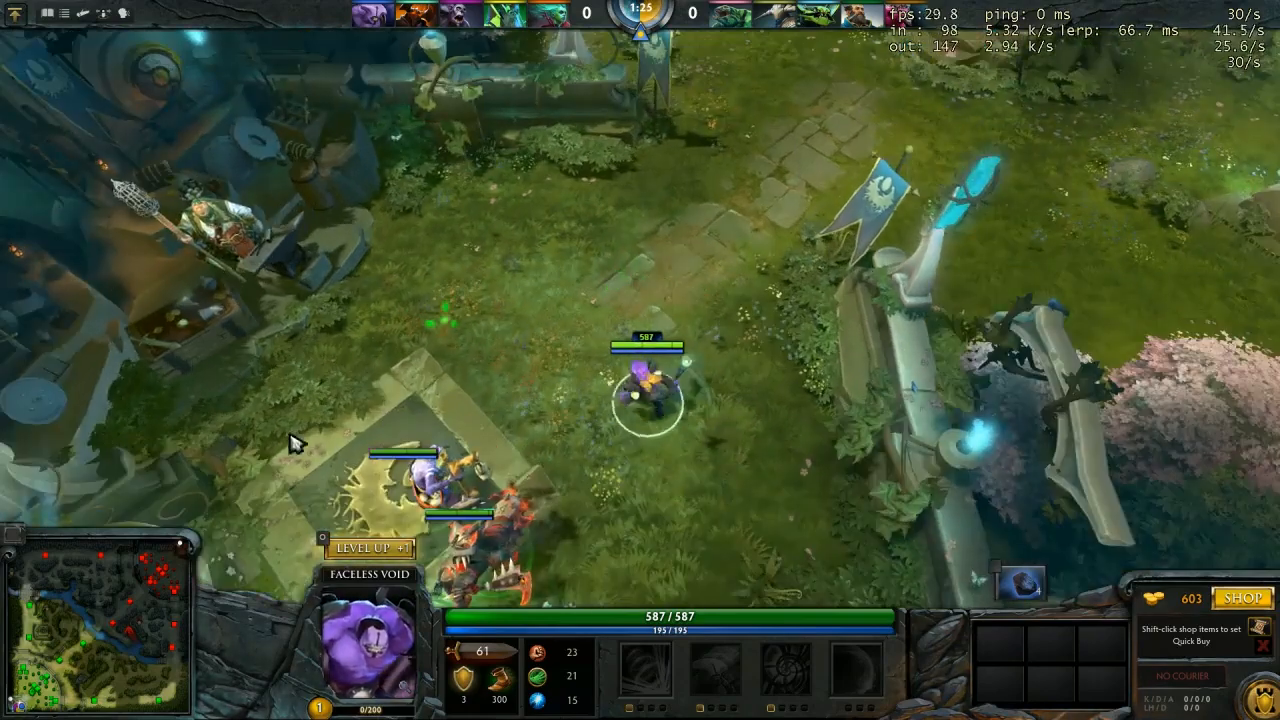
right_click(449, 320)
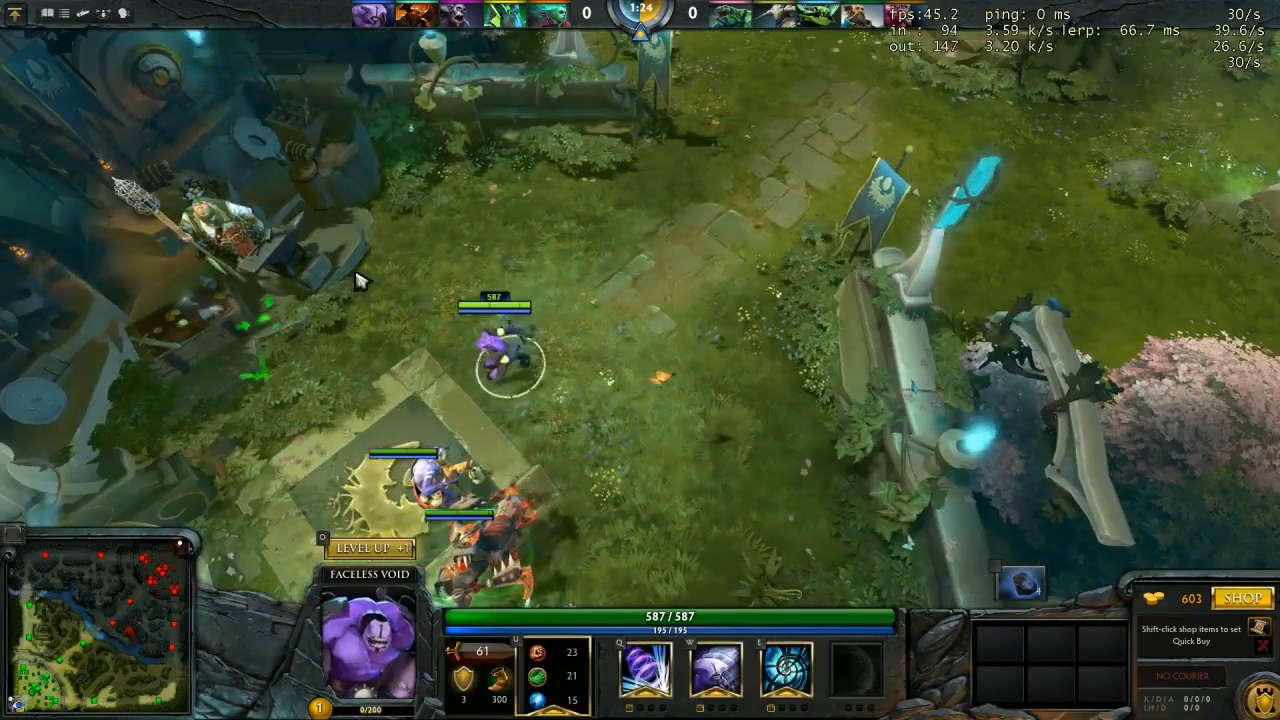
key("ctrl+q")
right_click(660, 395)
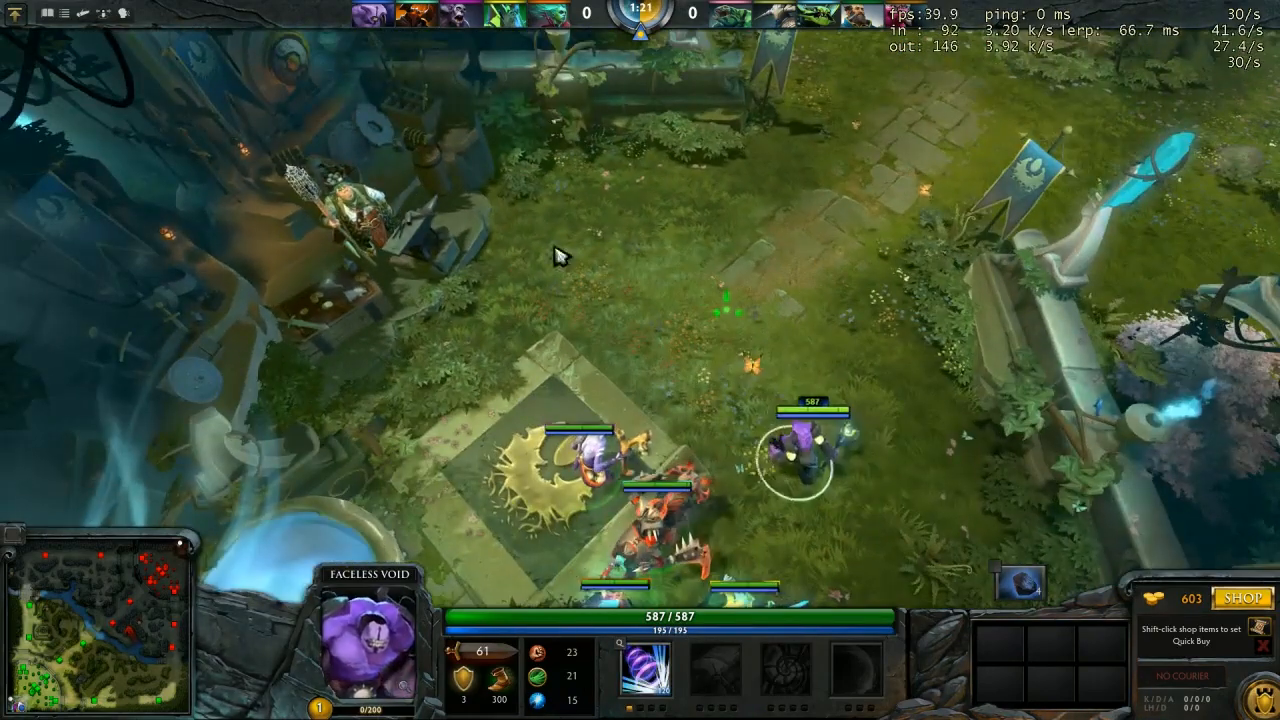
right_click(495, 265)
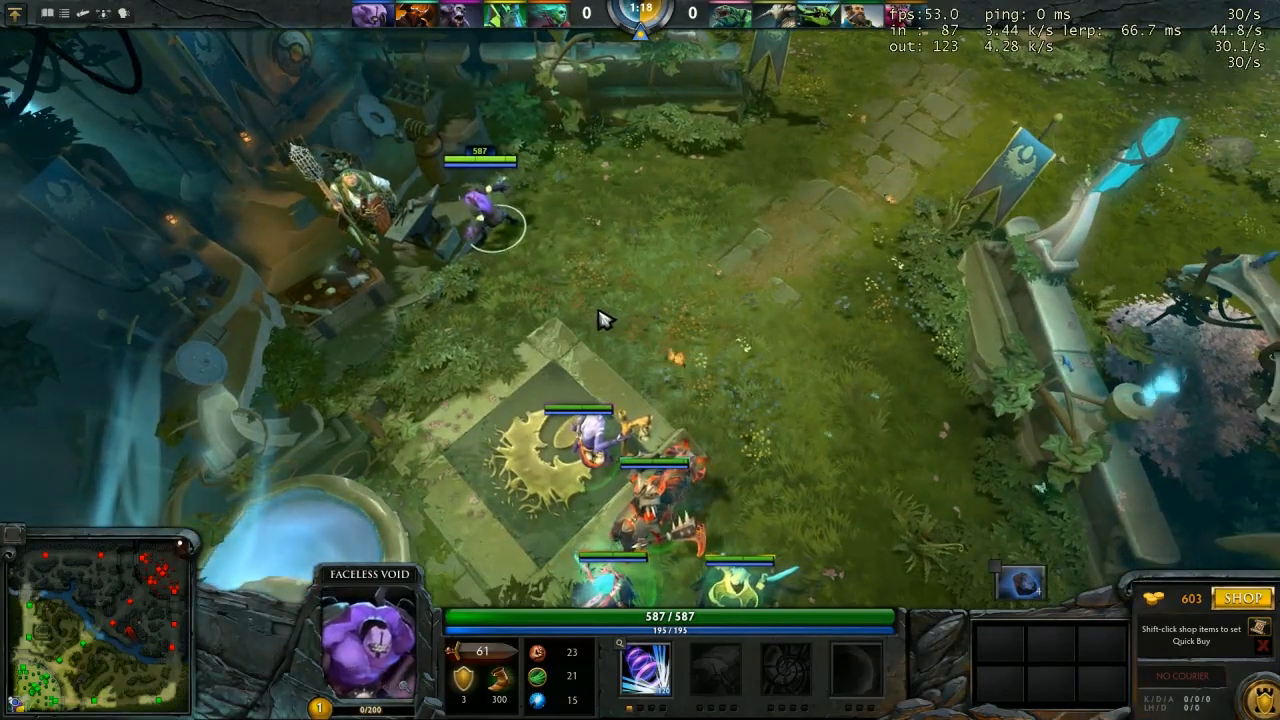
right_click(600, 314)
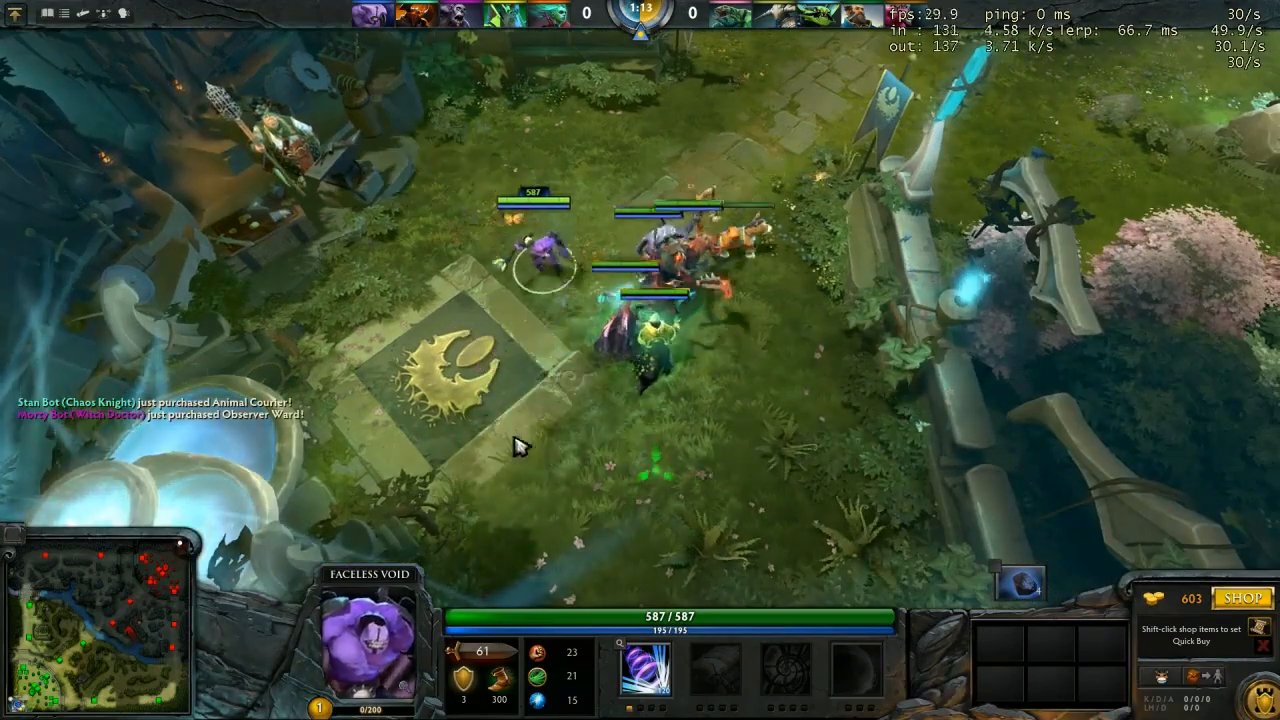
right_click(405, 292)
right_click(600, 429)
right_click(420, 270)
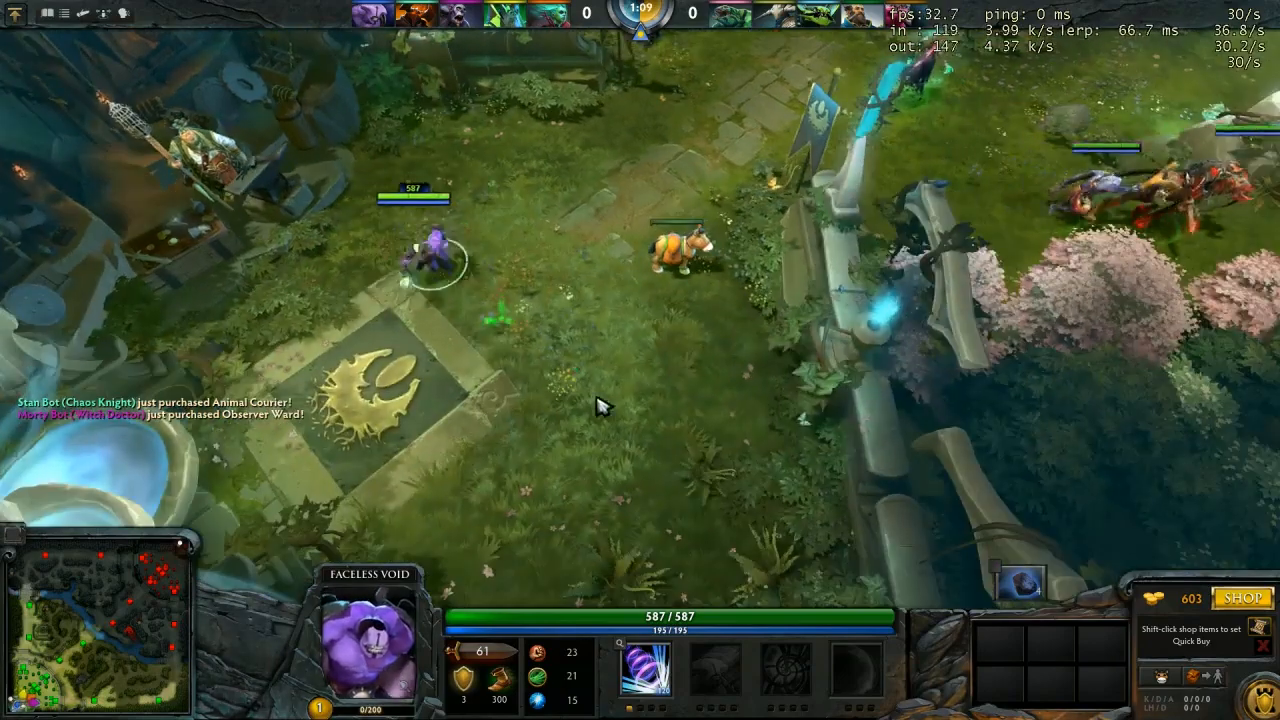
right_click(600, 406)
right_click(469, 271)
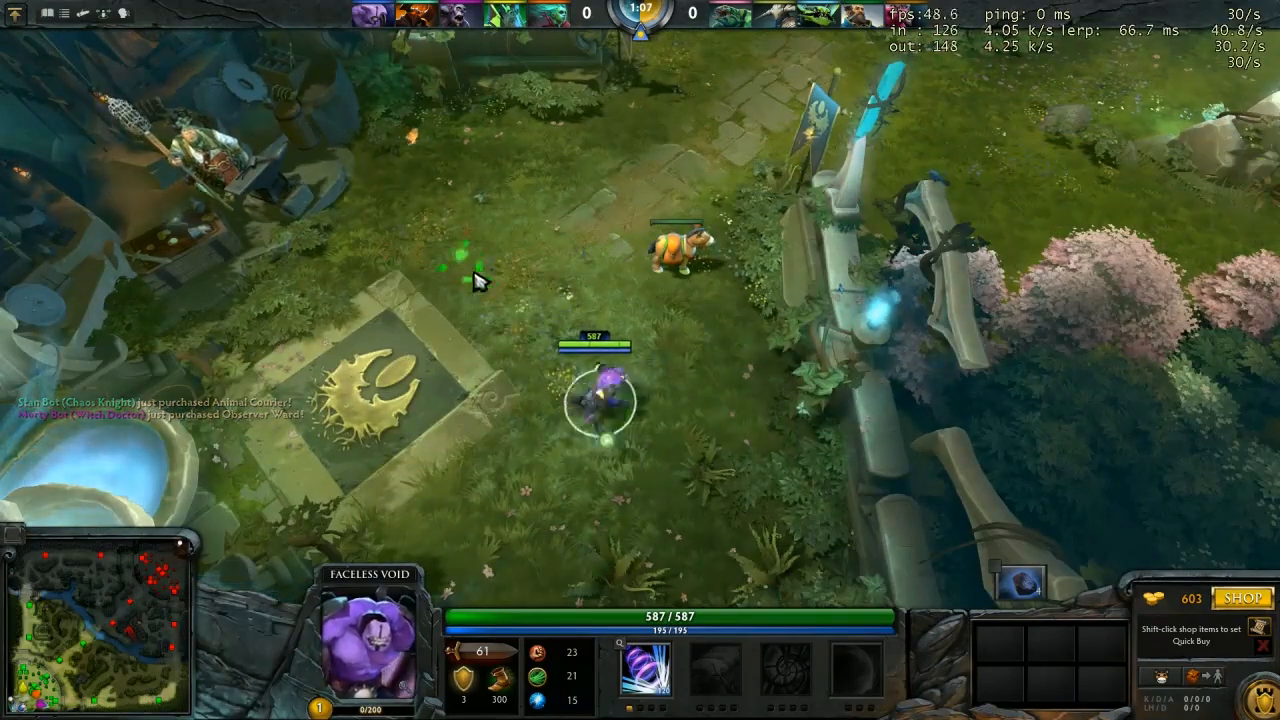
Cast Faceless Void's first ability and keep moving him near the fountain to examine the head in motion
right_click(477, 277)
key("q")
left_click(477, 277)
right_click(723, 458)
right_click(670, 453)
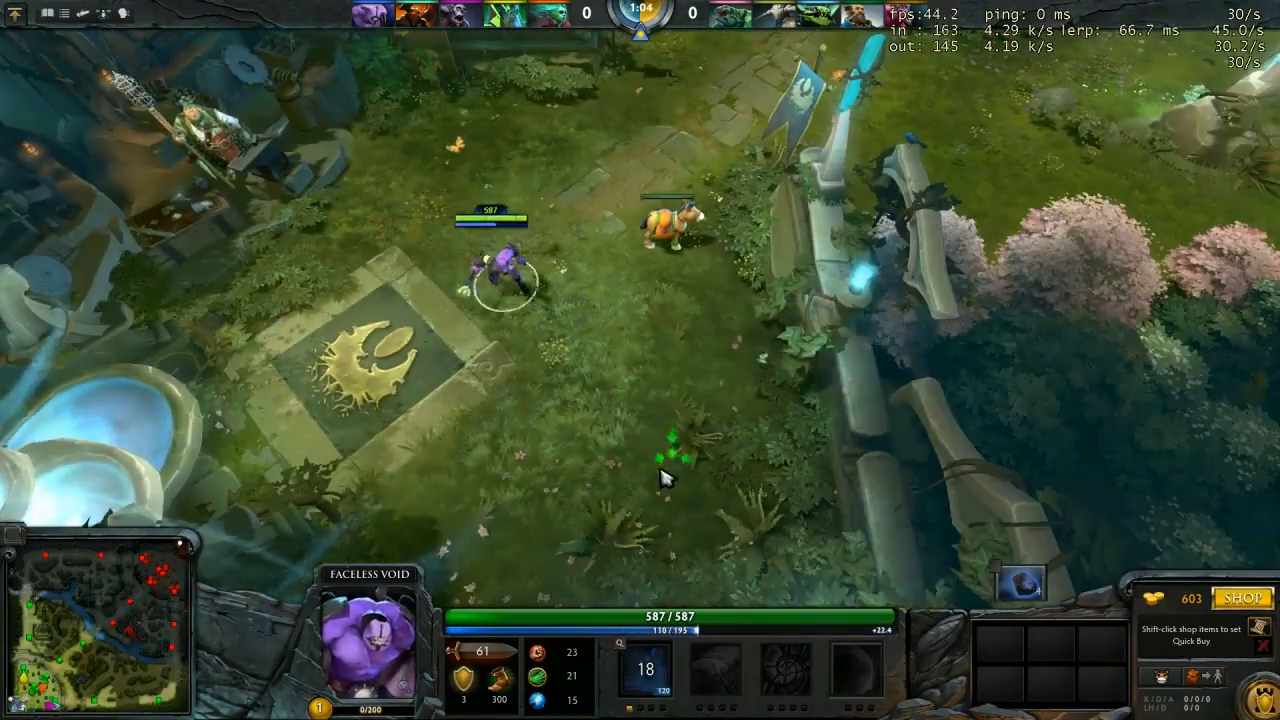
right_click(494, 203)
right_click(478, 460)
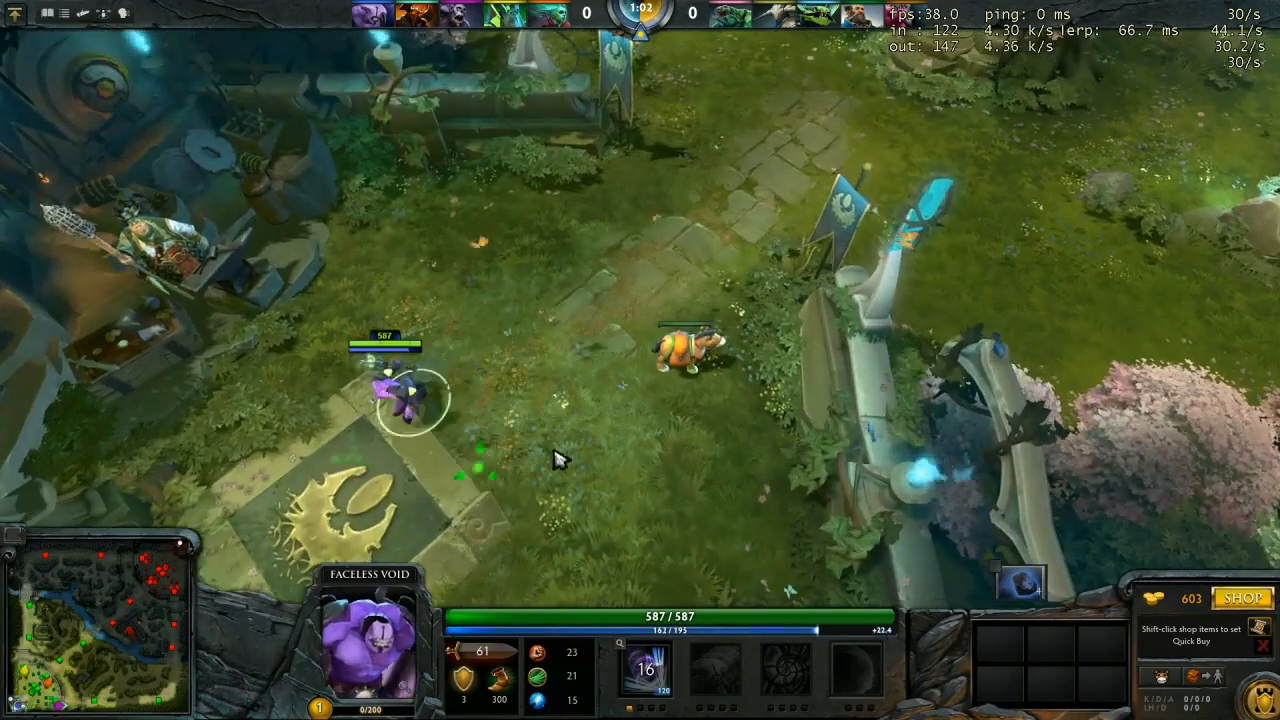
right_click(555, 412)
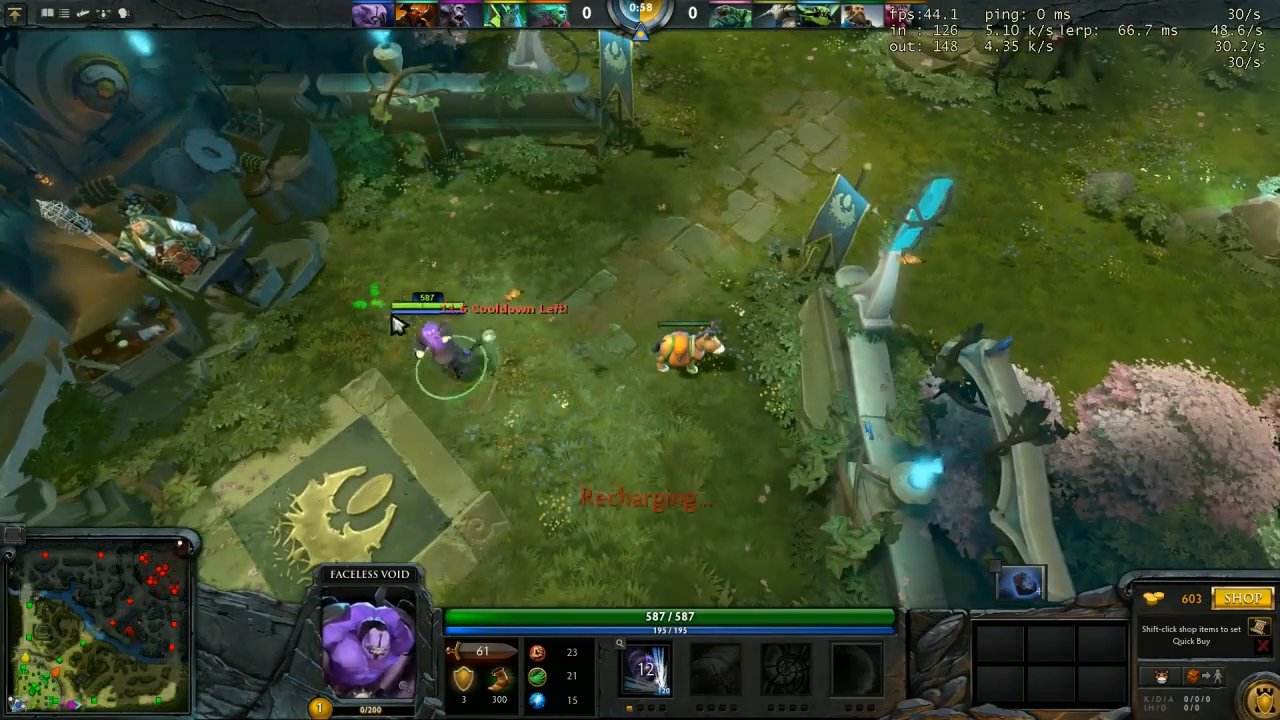
right_click(462, 368)
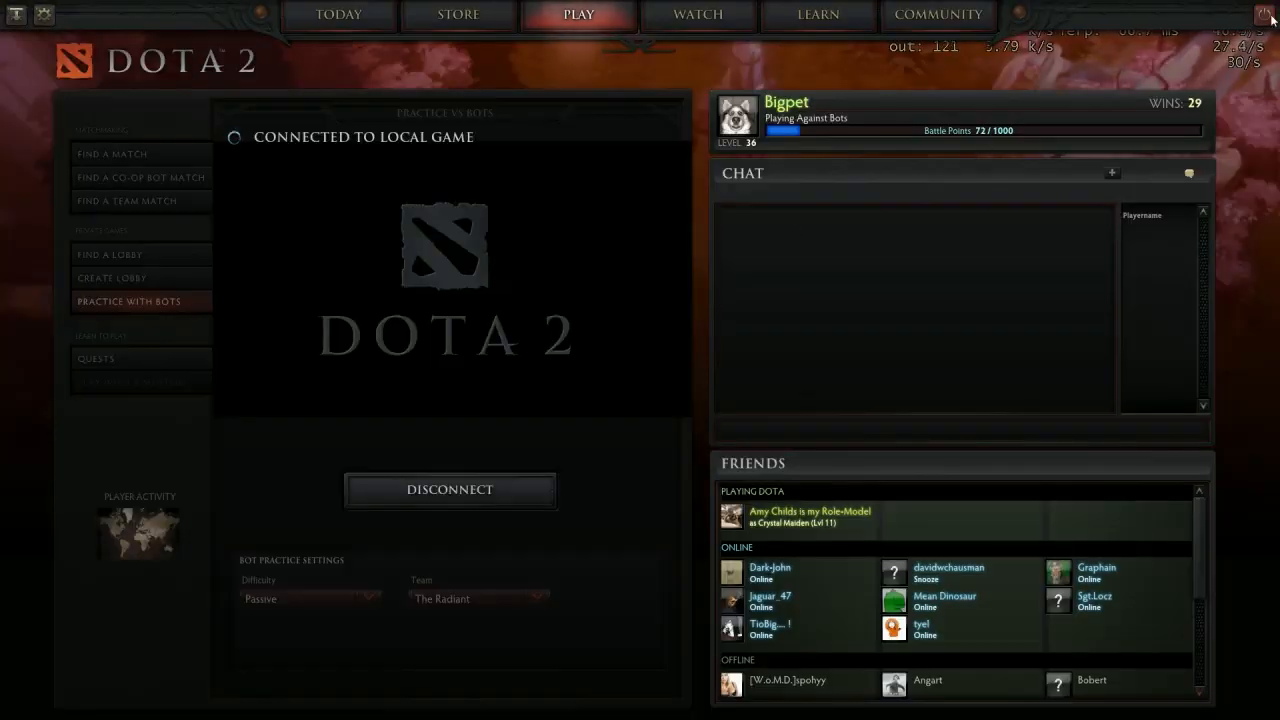
Quit Dota 2 and go over the bodygroup, skinnedlods and sequence lines in faceless_tutorial_test1.qc
left_click(1266, 15)
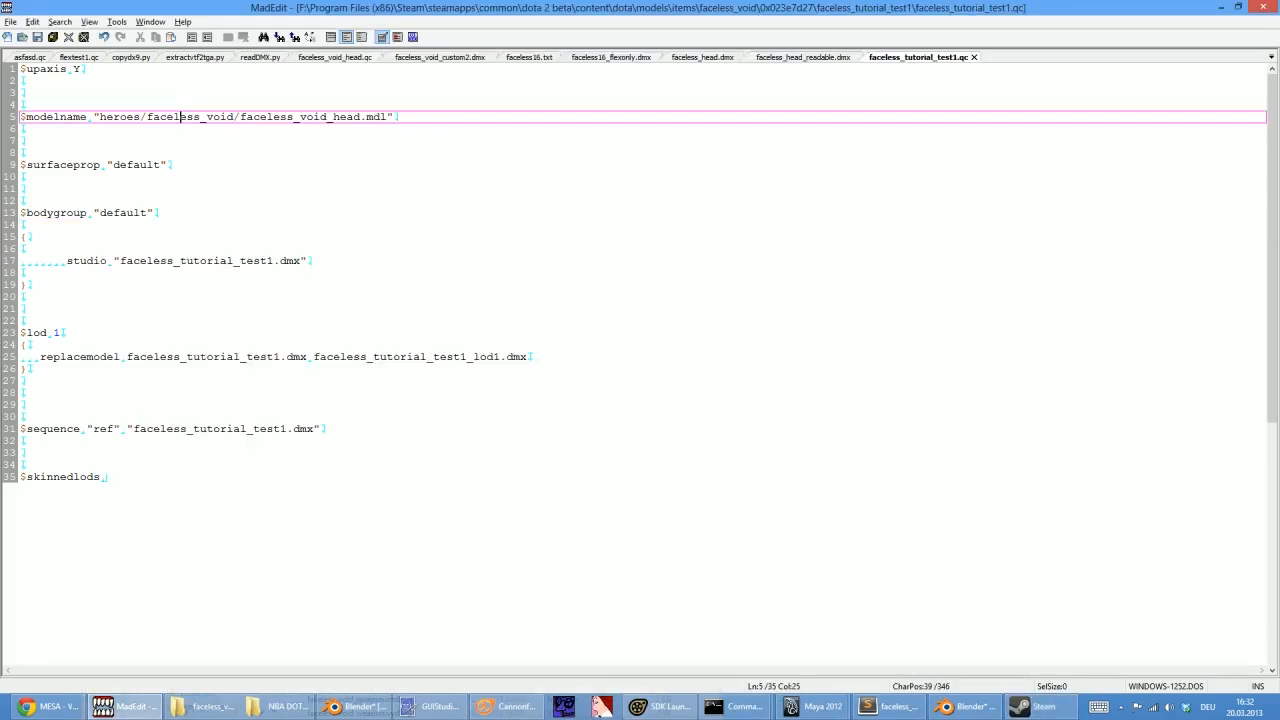
left_click(22, 200)
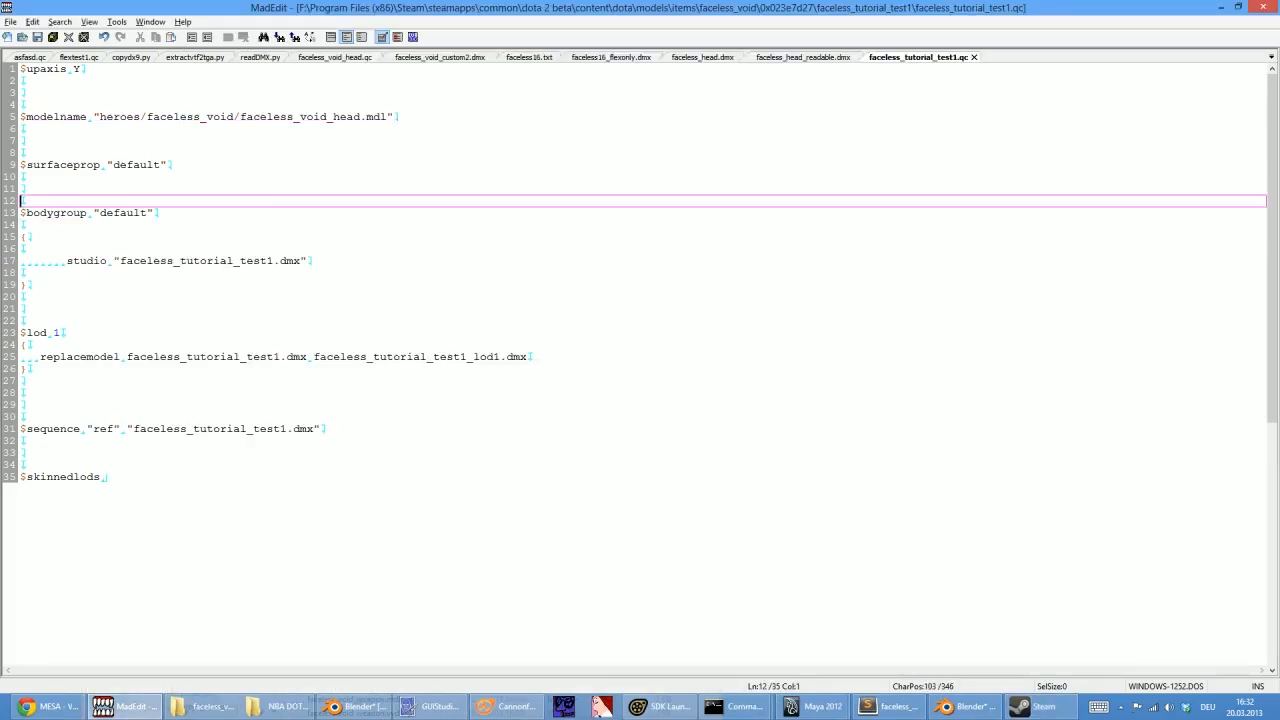
left_click(101, 476)
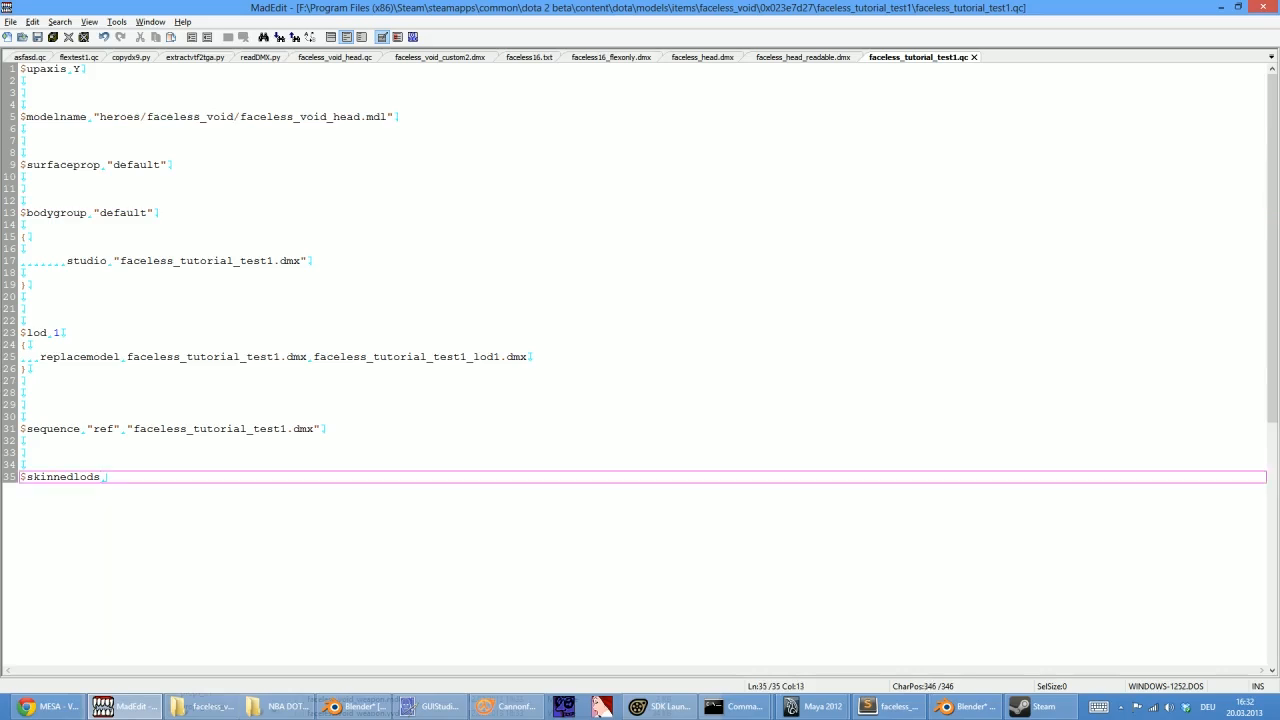
left_click(321, 428)
Switch to Blender with custom_head2.blend and set the Source Engine Export output format to SMD
left_click(965, 706)
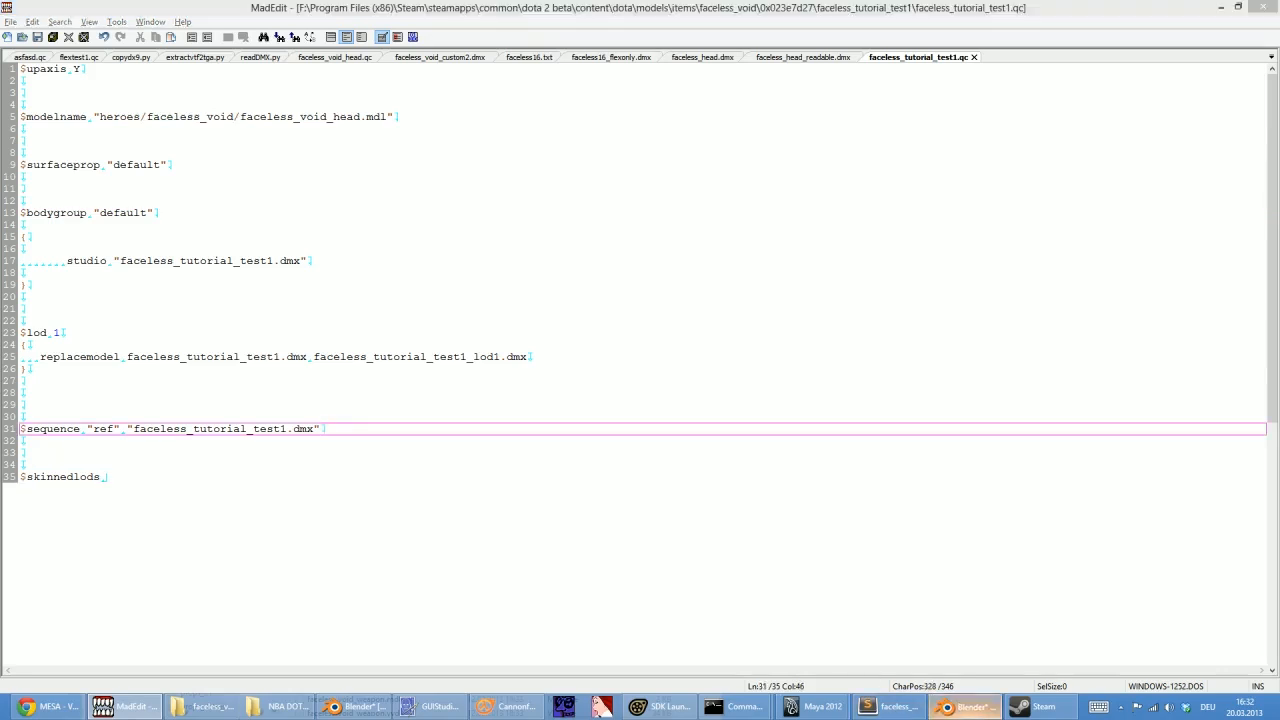
scroll(1070, 360, "up", 4)
left_click(1070, 366)
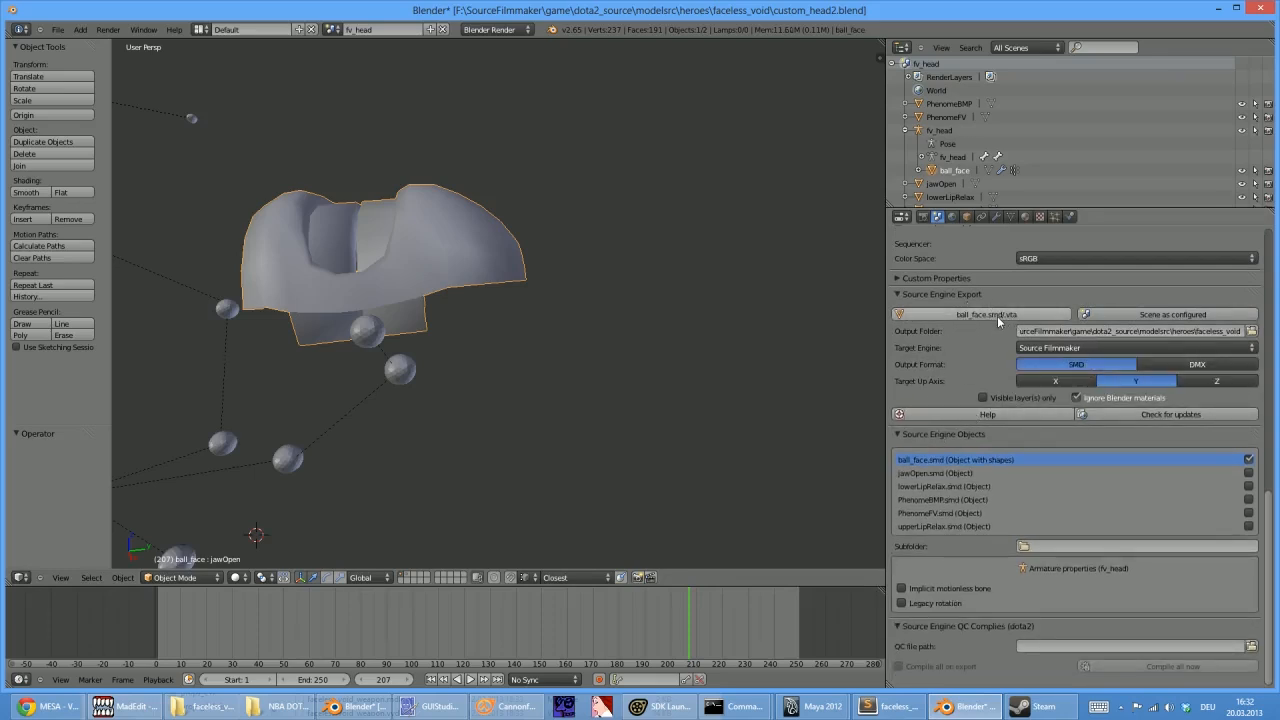
Examine the shape keys of the ball_face mesh, including squint and lowerLipsToward
left_click(1010, 217)
scroll(968, 529, "down", 5)
scroll(968, 529, "up", 5)
scroll(958, 516, "up", 3)
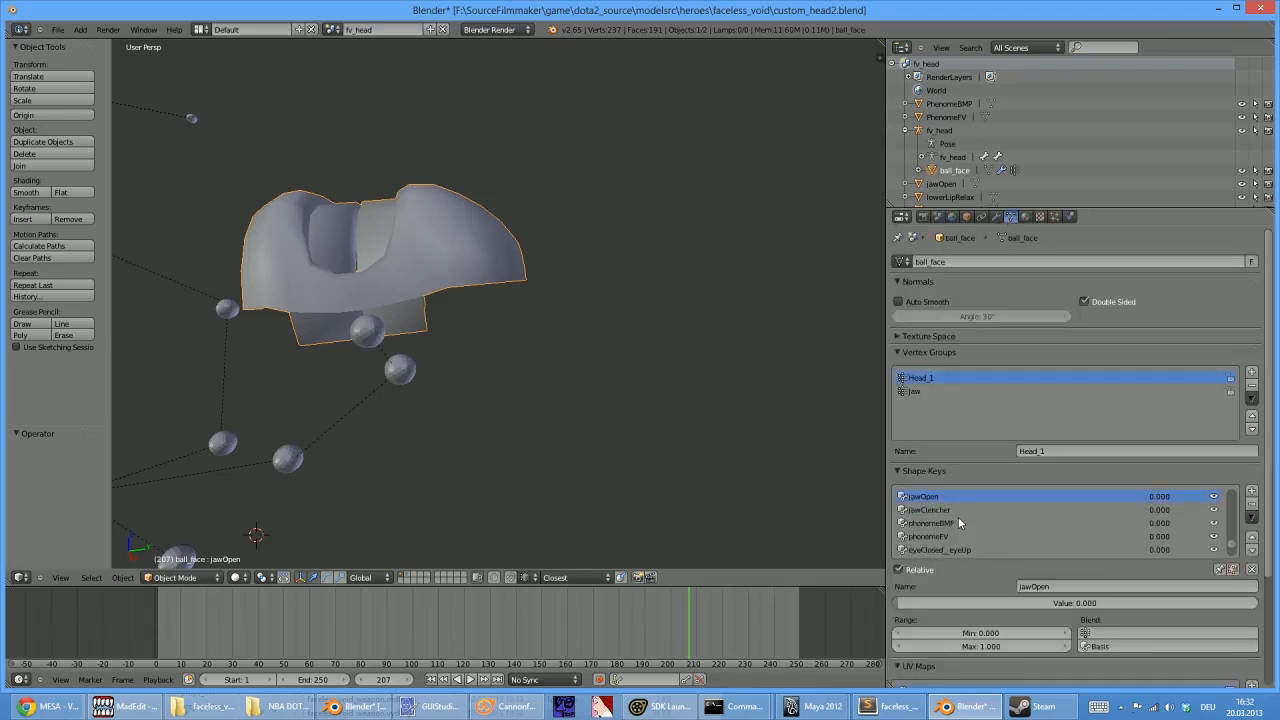
scroll(951, 510, "up", 6)
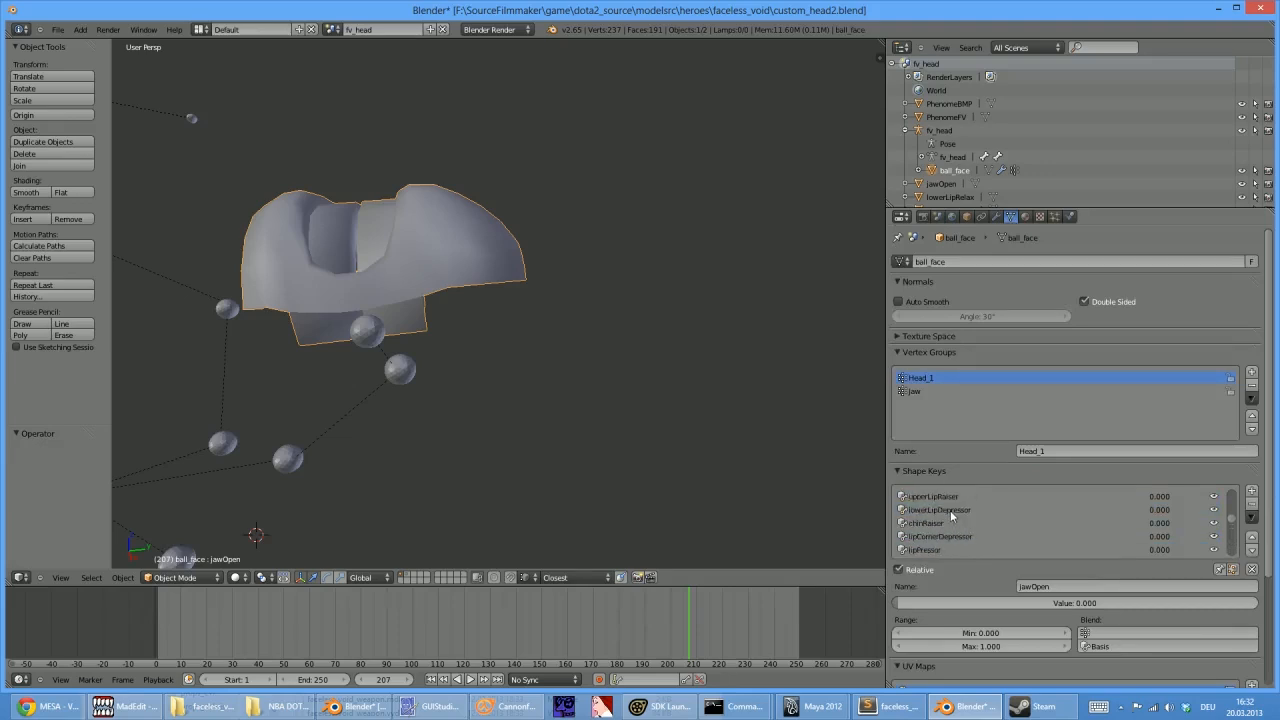
scroll(947, 508, "up", 1)
scroll(930, 530, "down", 5)
scroll(936, 510, "down", 5)
scroll(965, 520, "down", 5)
scroll(960, 515, "up", 1)
left_click(955, 522)
left_click(945, 510)
left_click(943, 525)
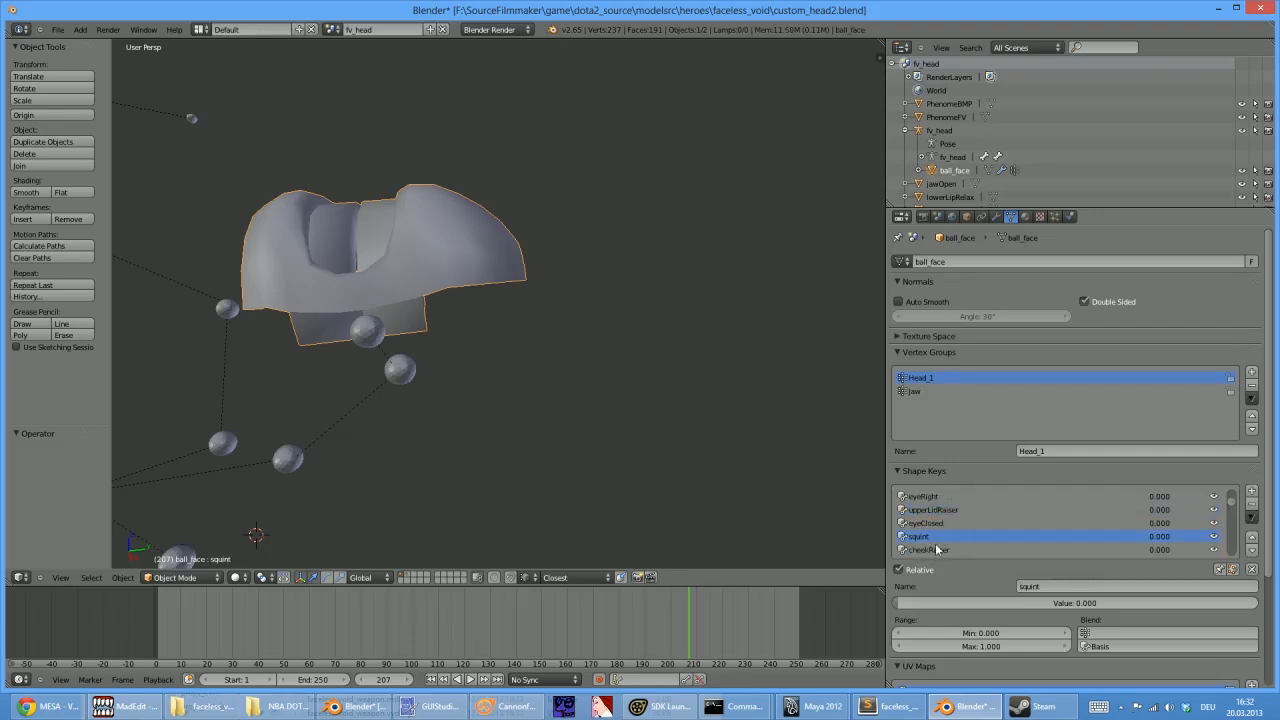
left_click(933, 510)
left_click(948, 526)
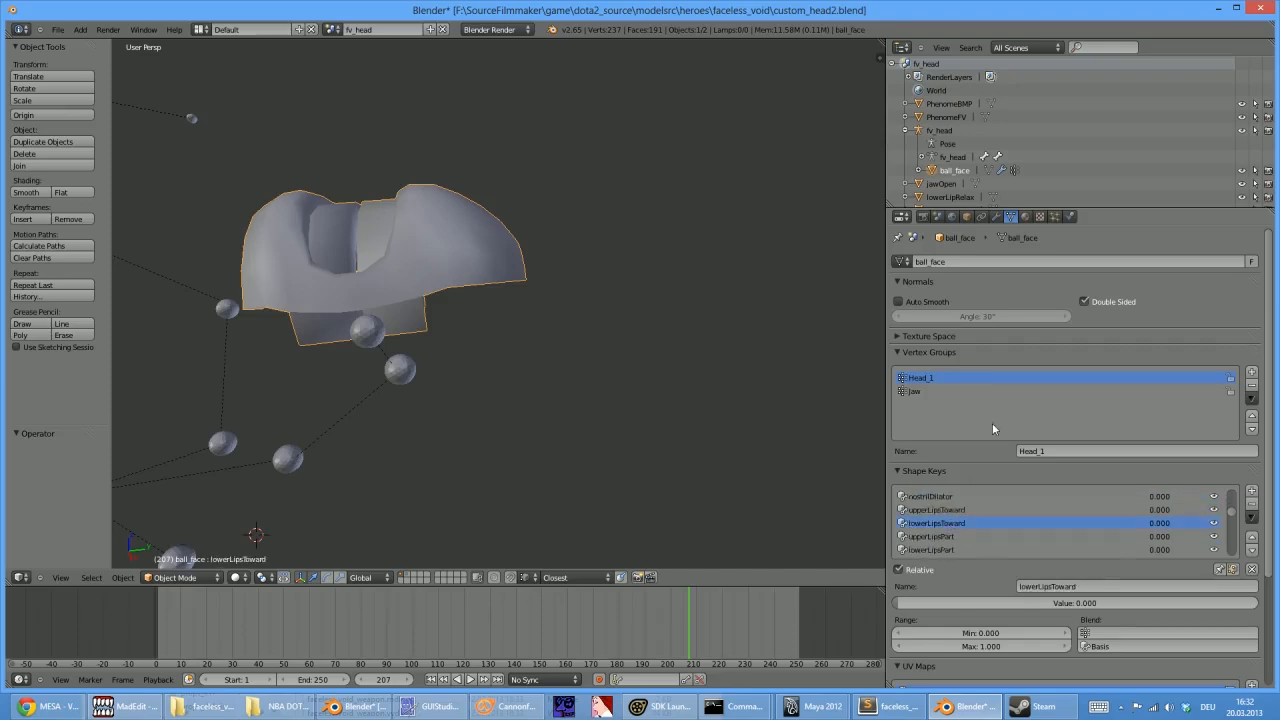
Switch the target up axis in the Source Engine Export settings to Z and back to Y
left_click(937, 217)
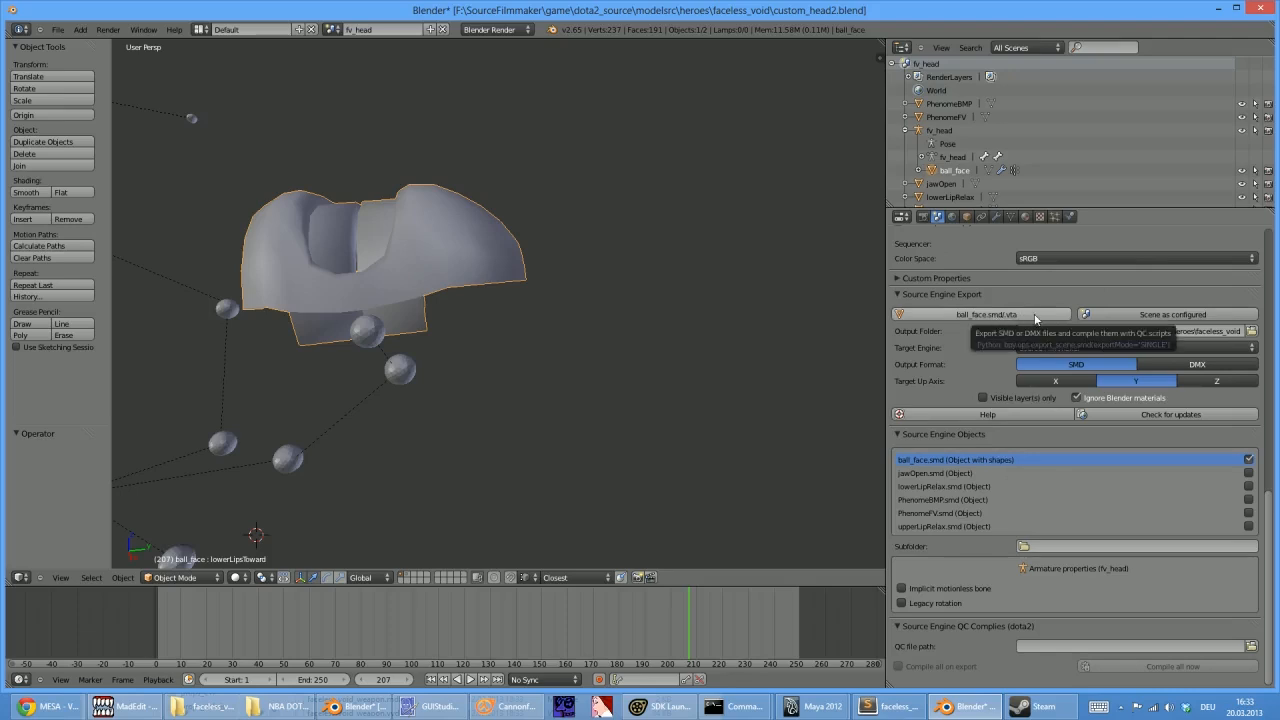
left_click(1202, 384)
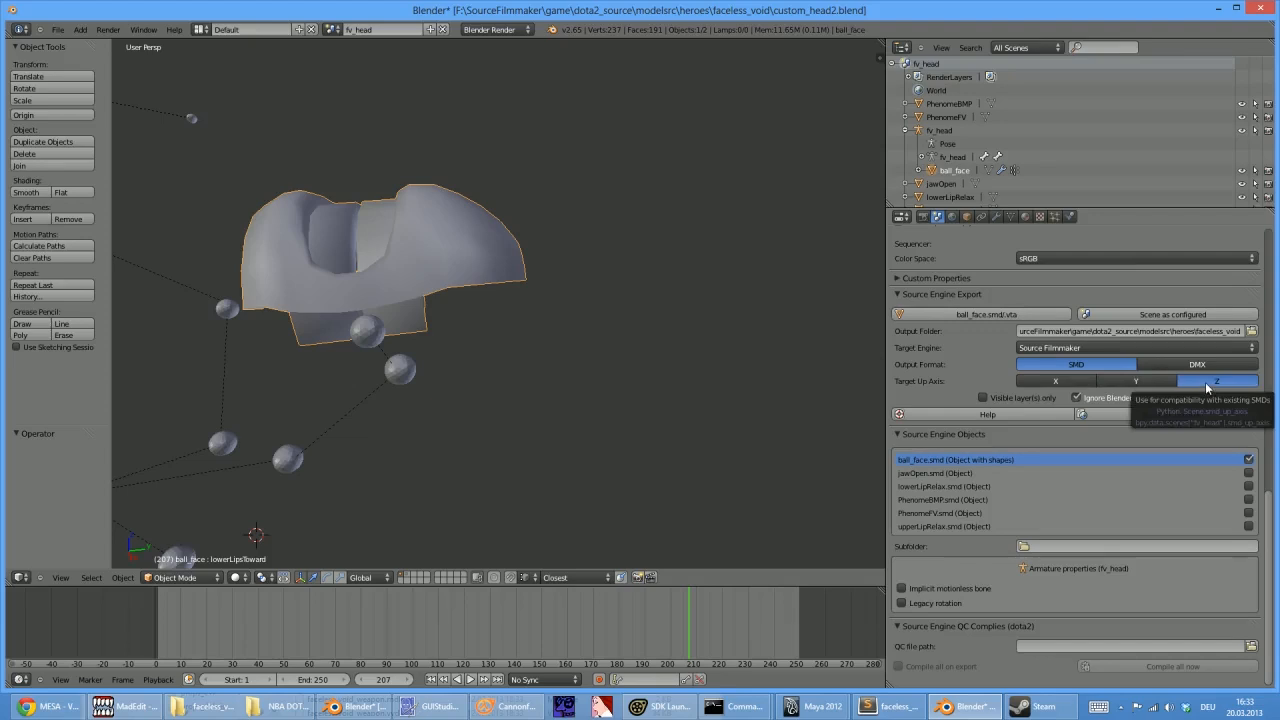
left_click(1153, 383)
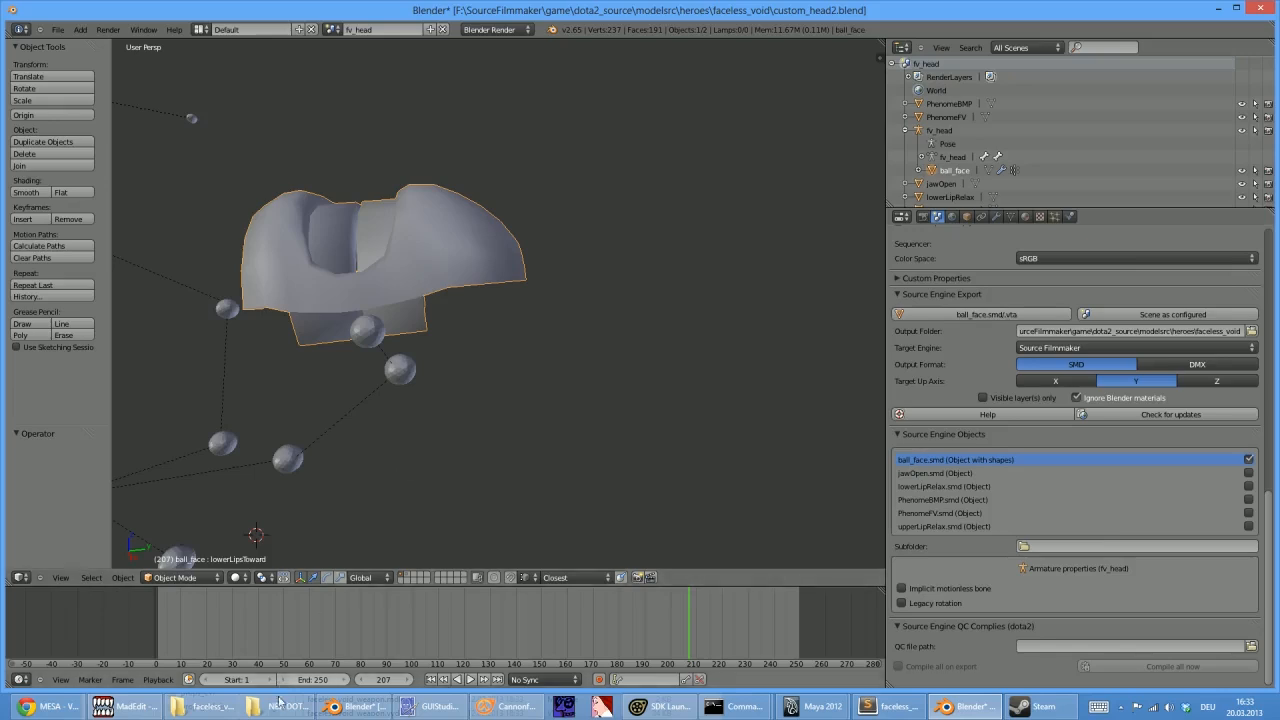
Return to MadEdit, start opening a file and browse to the Steam\steamapps folder
mouse_move(276, 706)
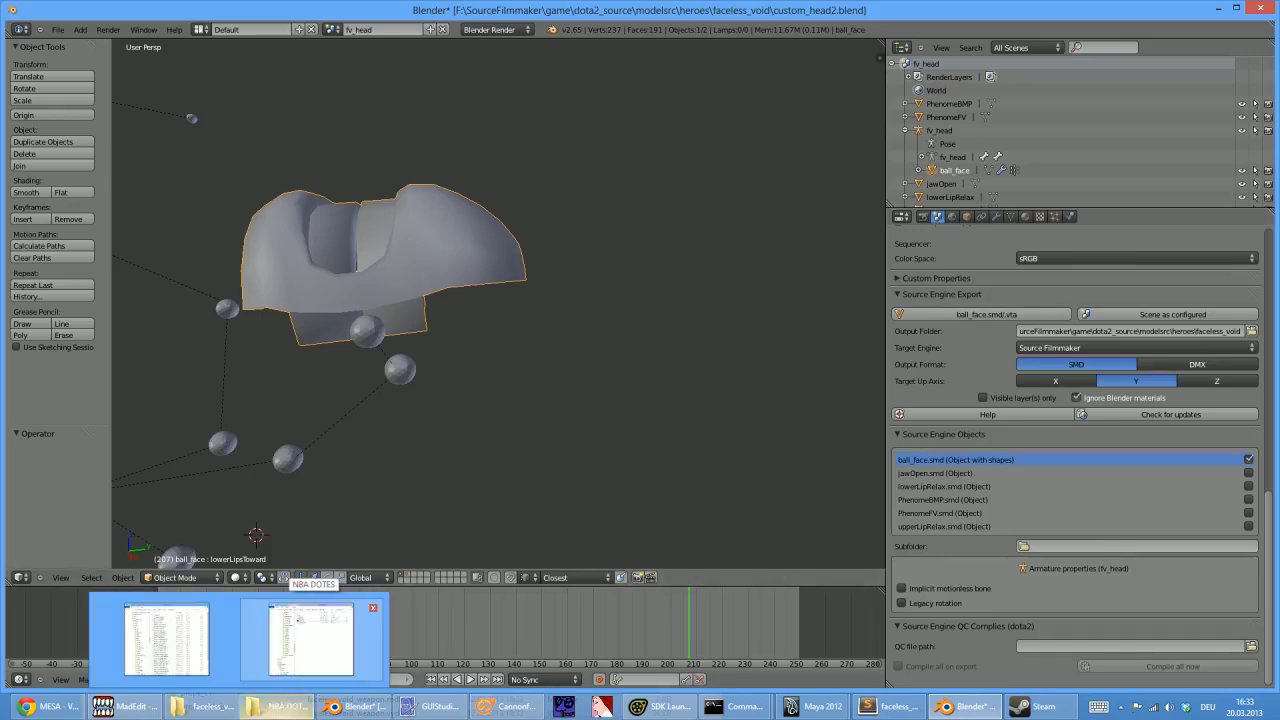
left_click(103, 706)
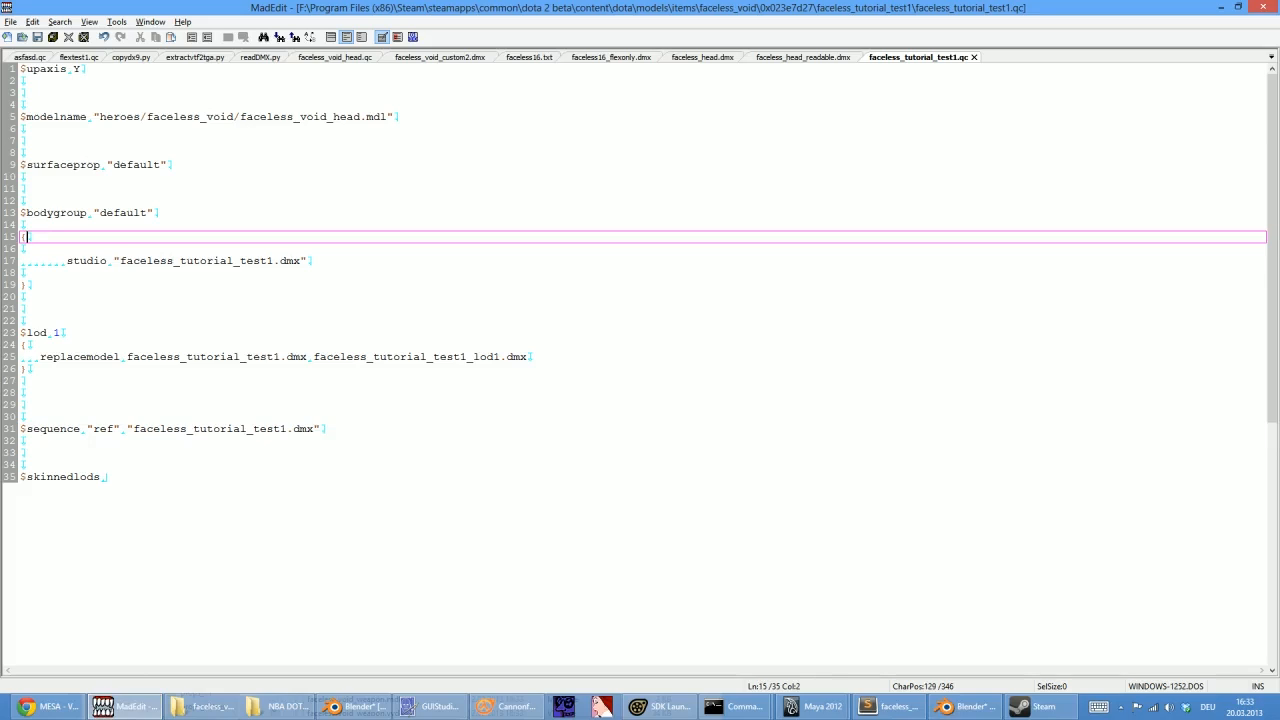
left_click(23, 37)
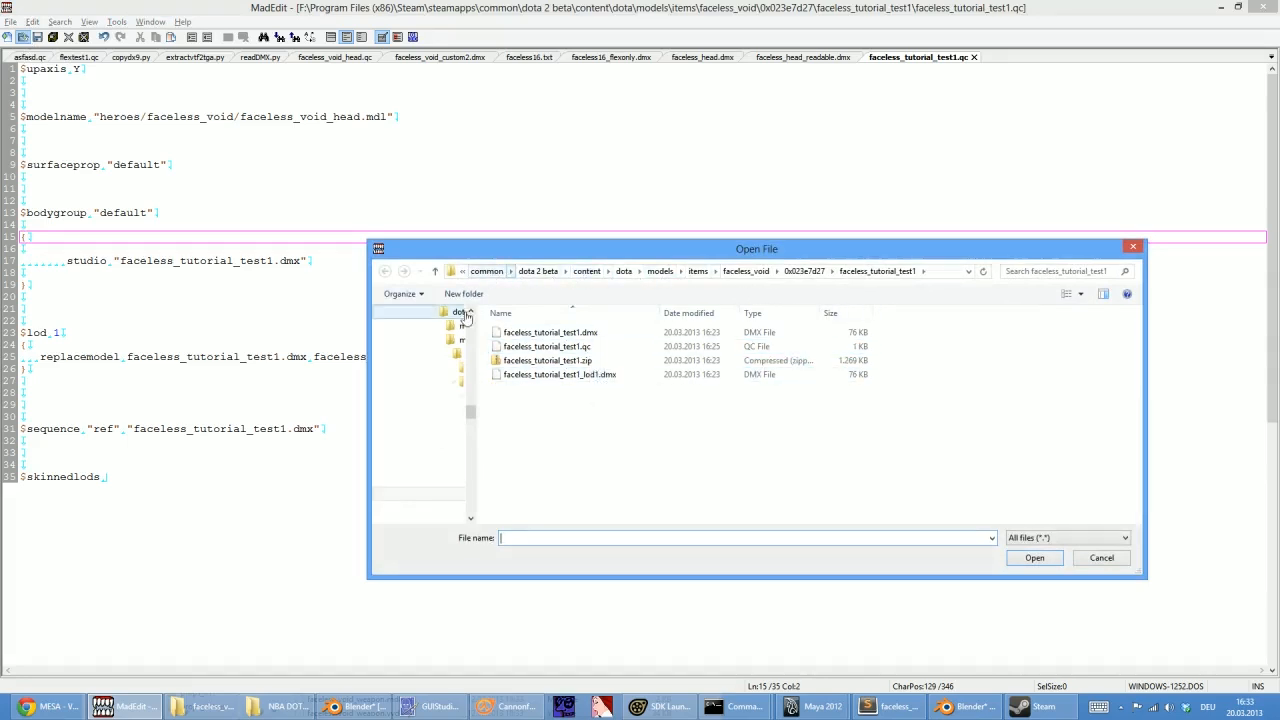
left_click_drag(470, 413, 468, 382)
left_click(440, 452)
left_click(588, 403)
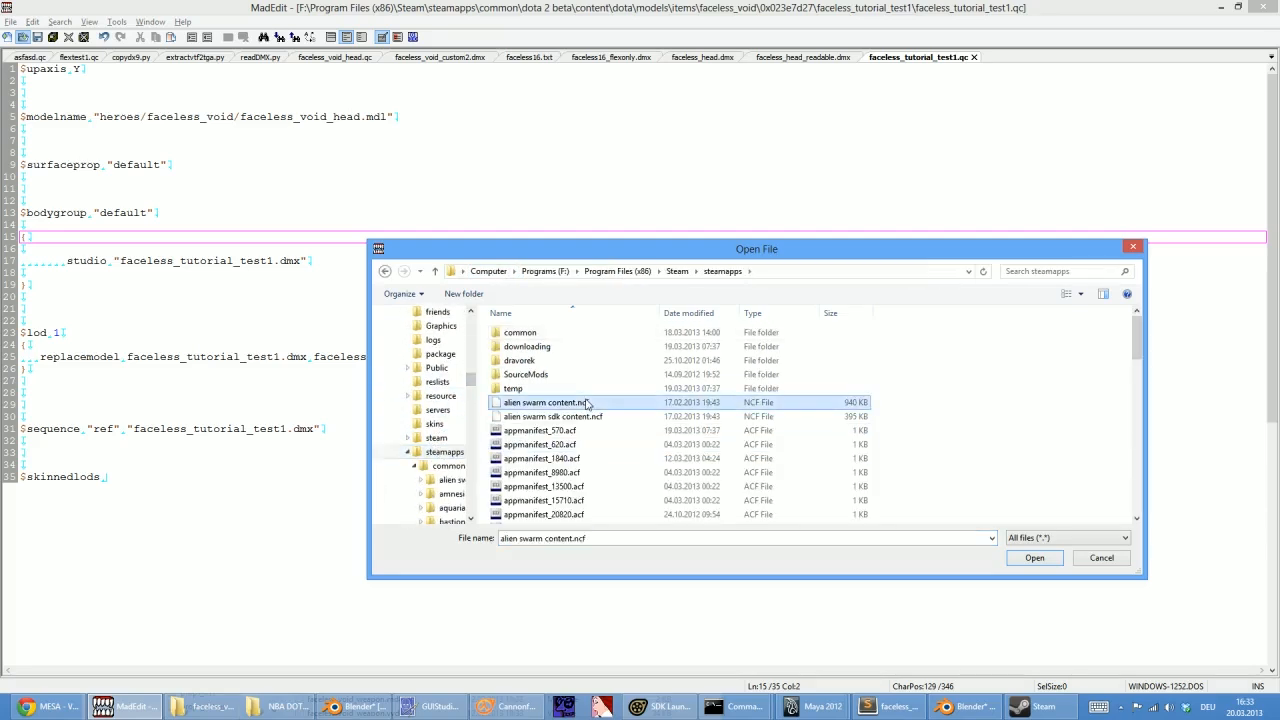
Browse to the common\SourceFilmmaker folder inside steamapps
type("so")
left_click(556, 440)
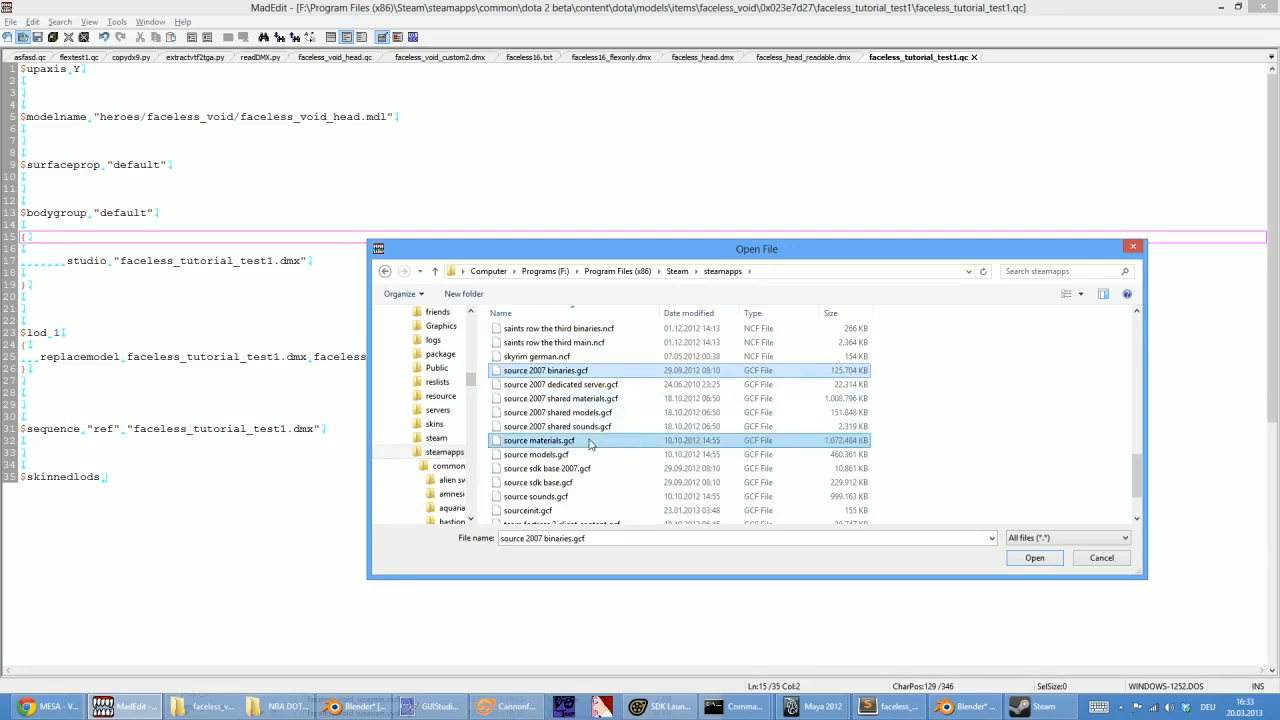
scroll(580, 428, "up", 15)
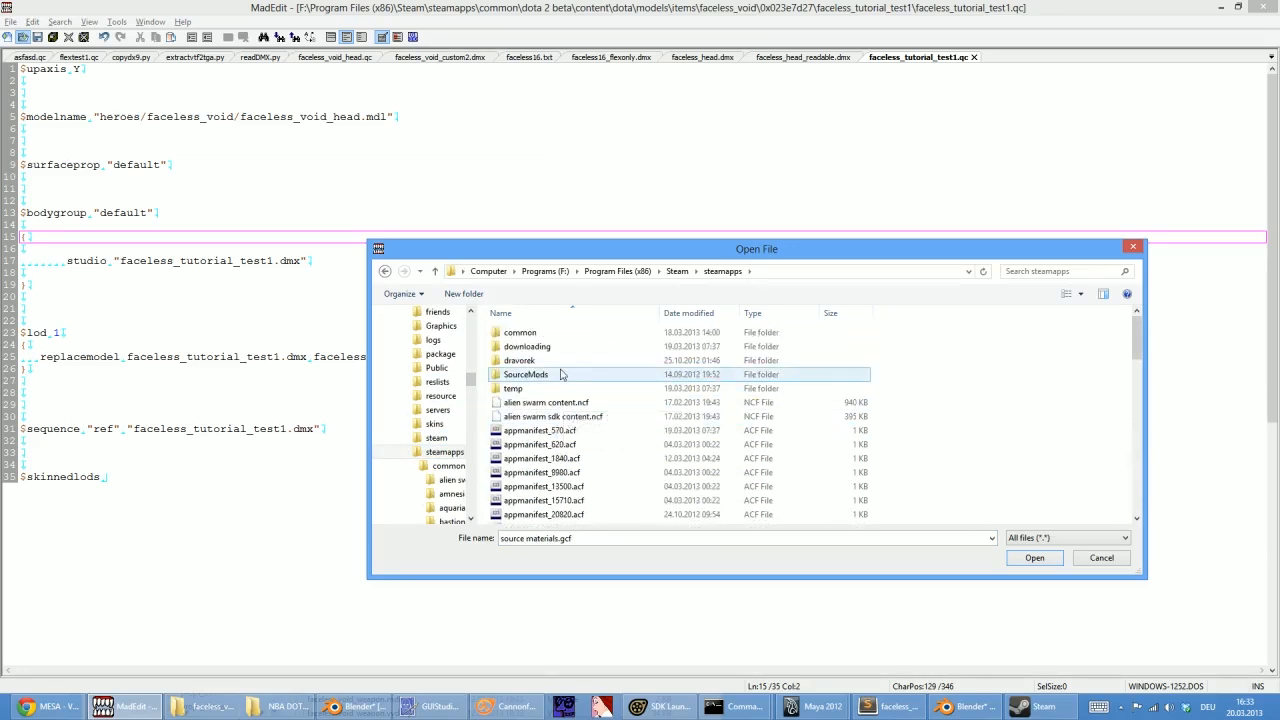
double_click(520, 332)
left_click(542, 376)
type("sou")
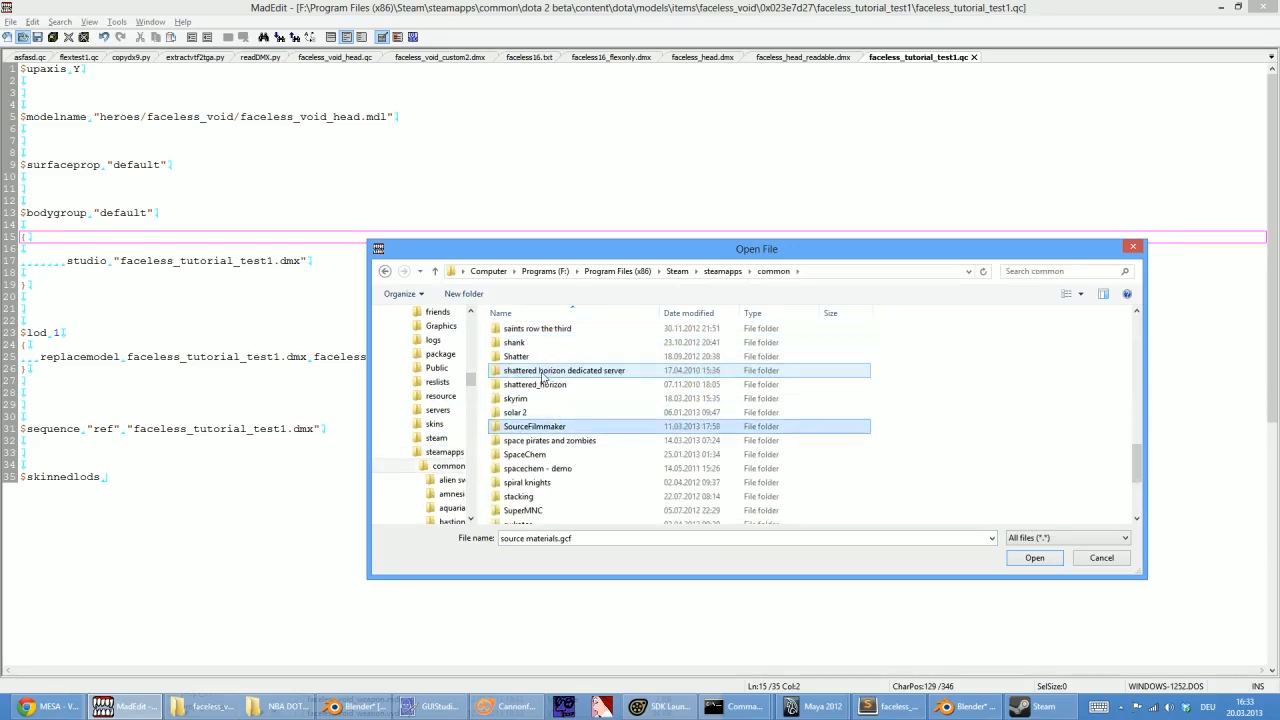
double_click(576, 428)
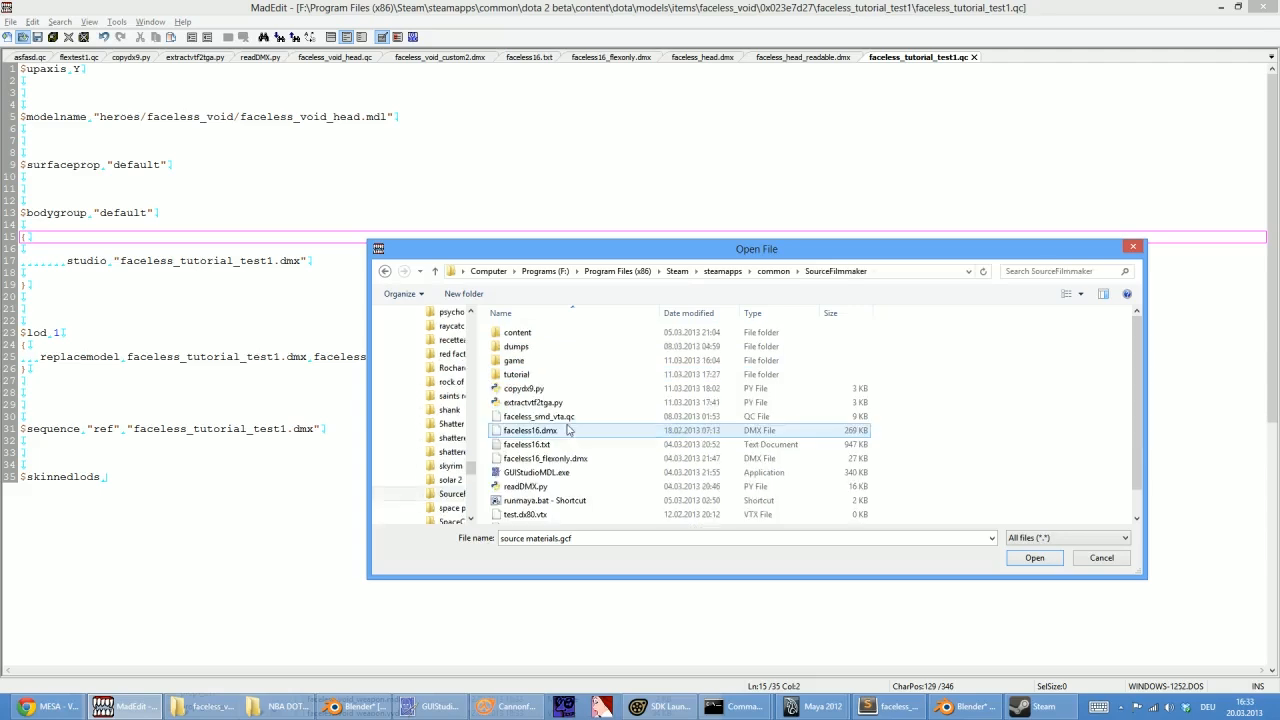
Open mdldecompiler.qc from game\dota2\models\heroes\faceless_void\extractedDecompile
double_click(518, 359)
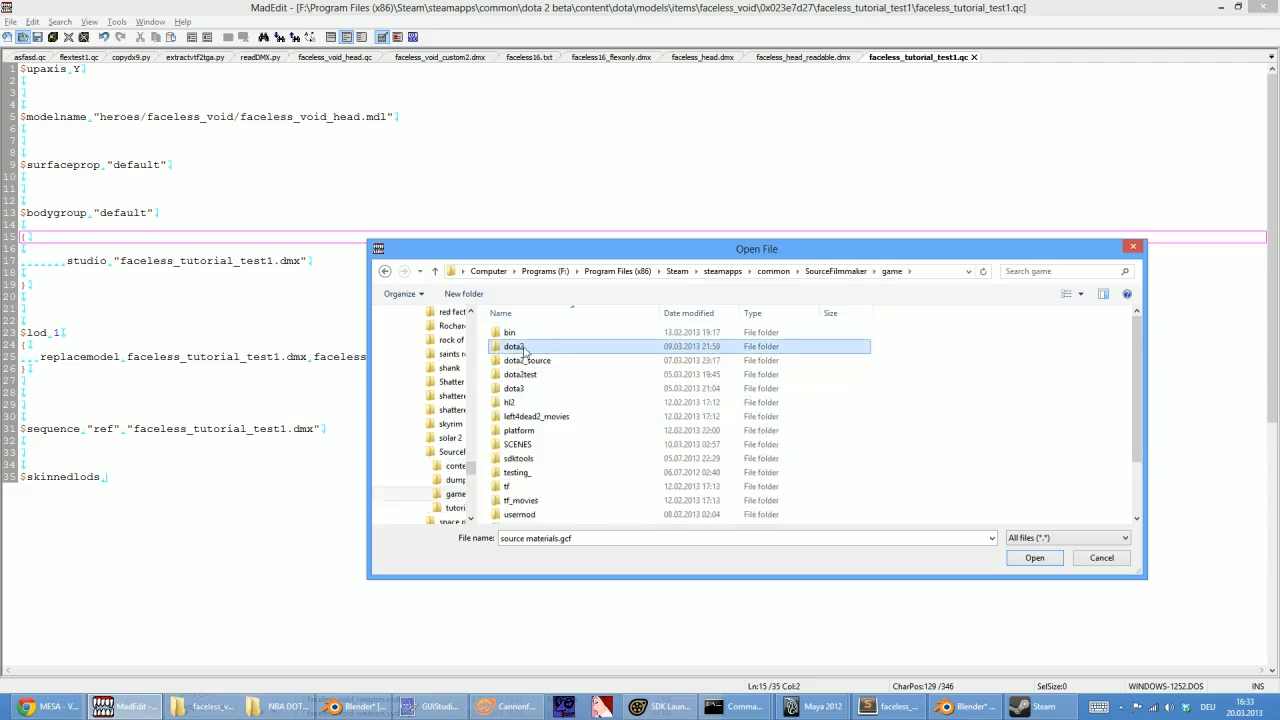
double_click(521, 348)
double_click(522, 389)
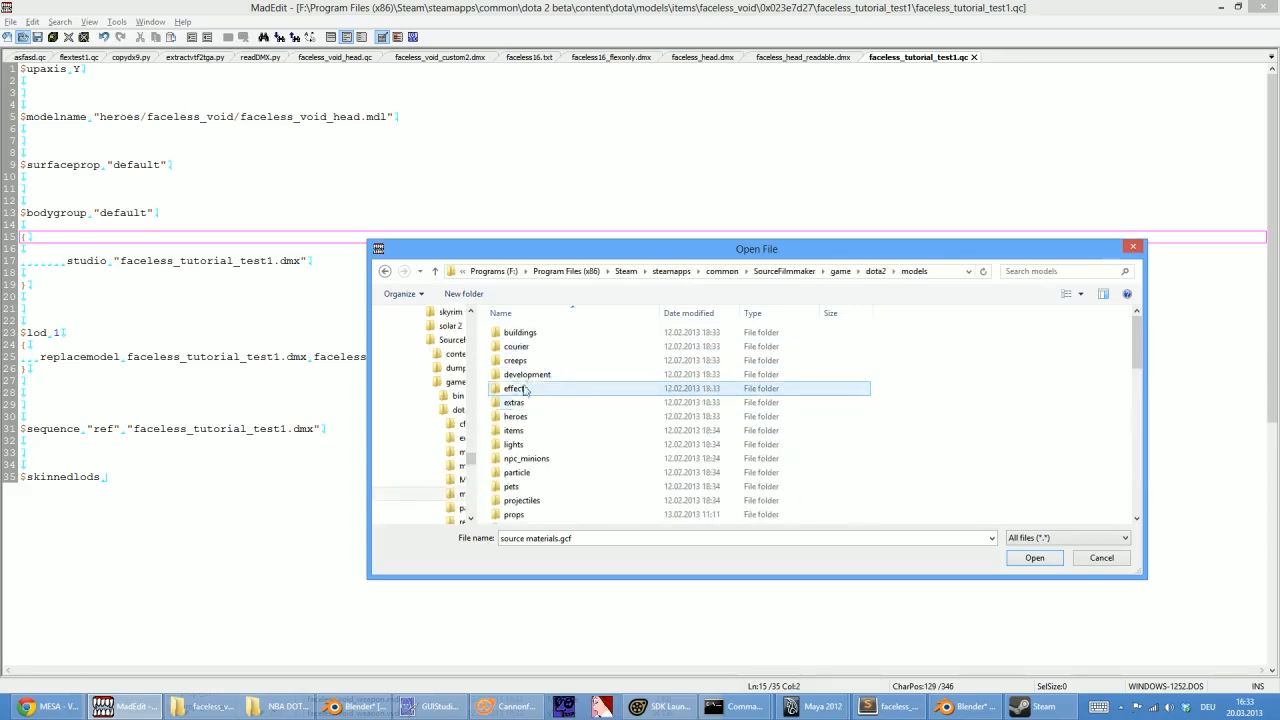
double_click(516, 416)
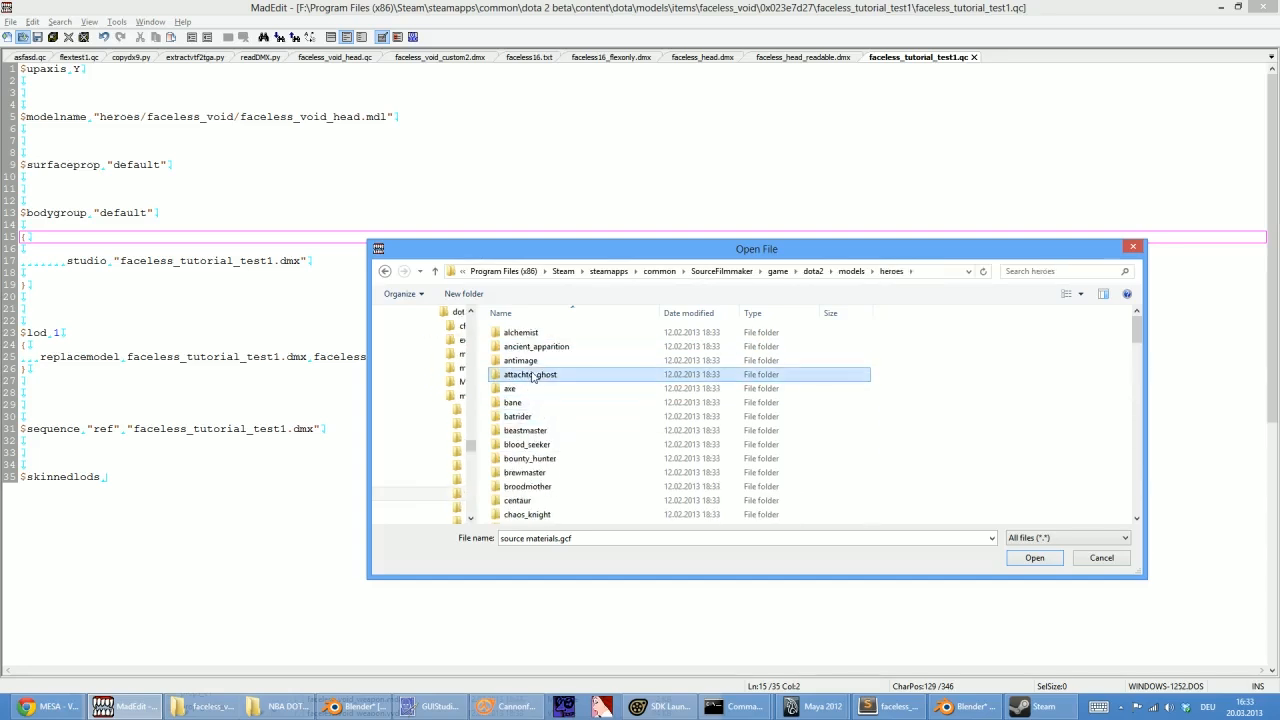
scroll(533, 377, "down", 9)
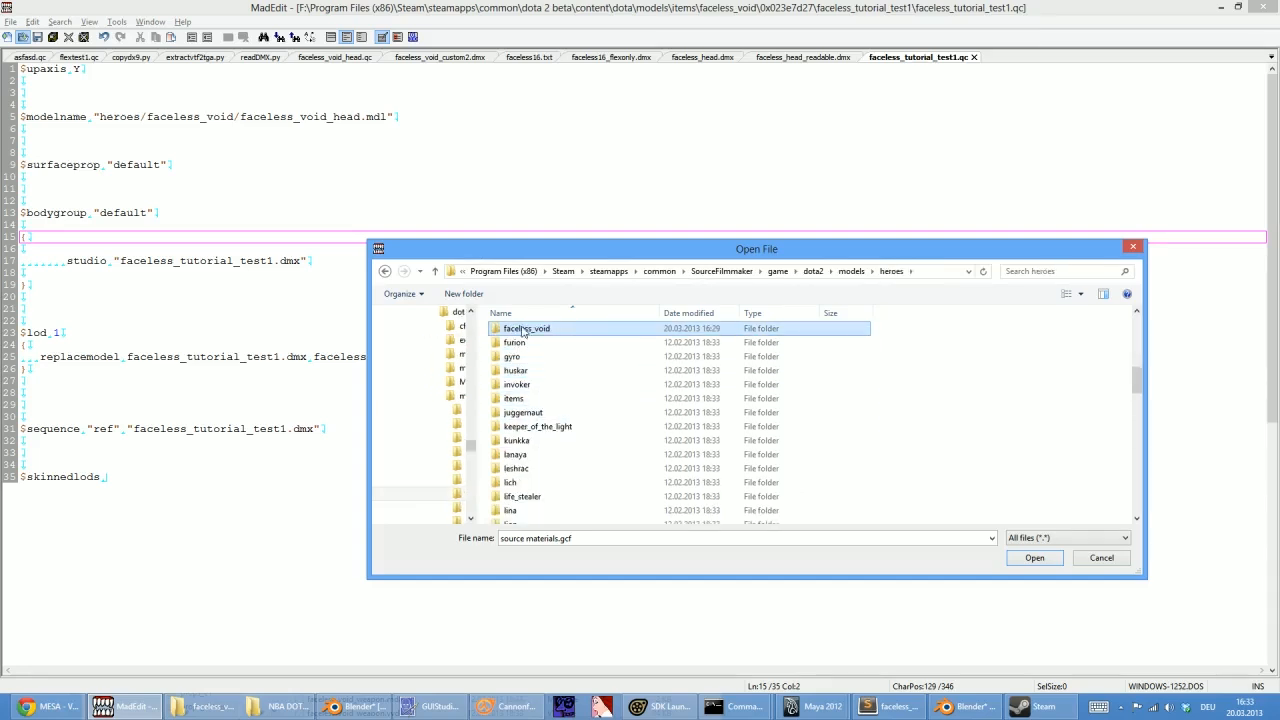
double_click(522, 332)
double_click(540, 360)
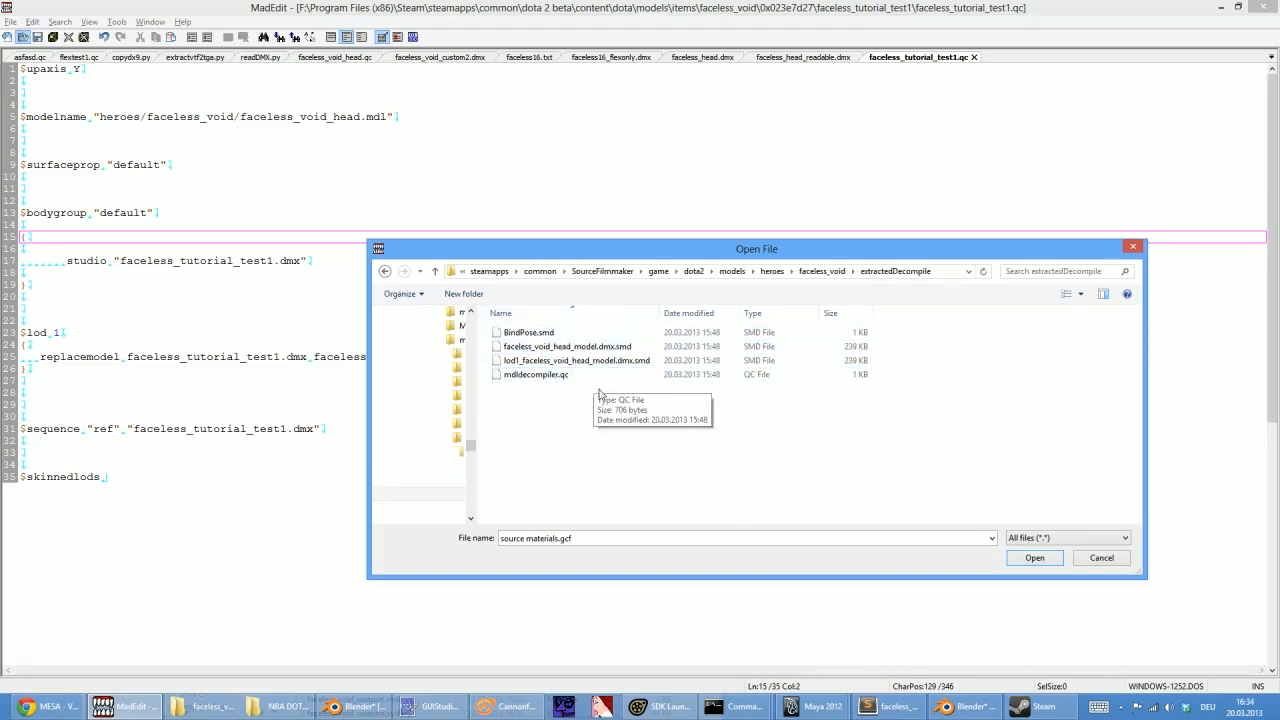
left_click(556, 380)
left_click(1034, 558)
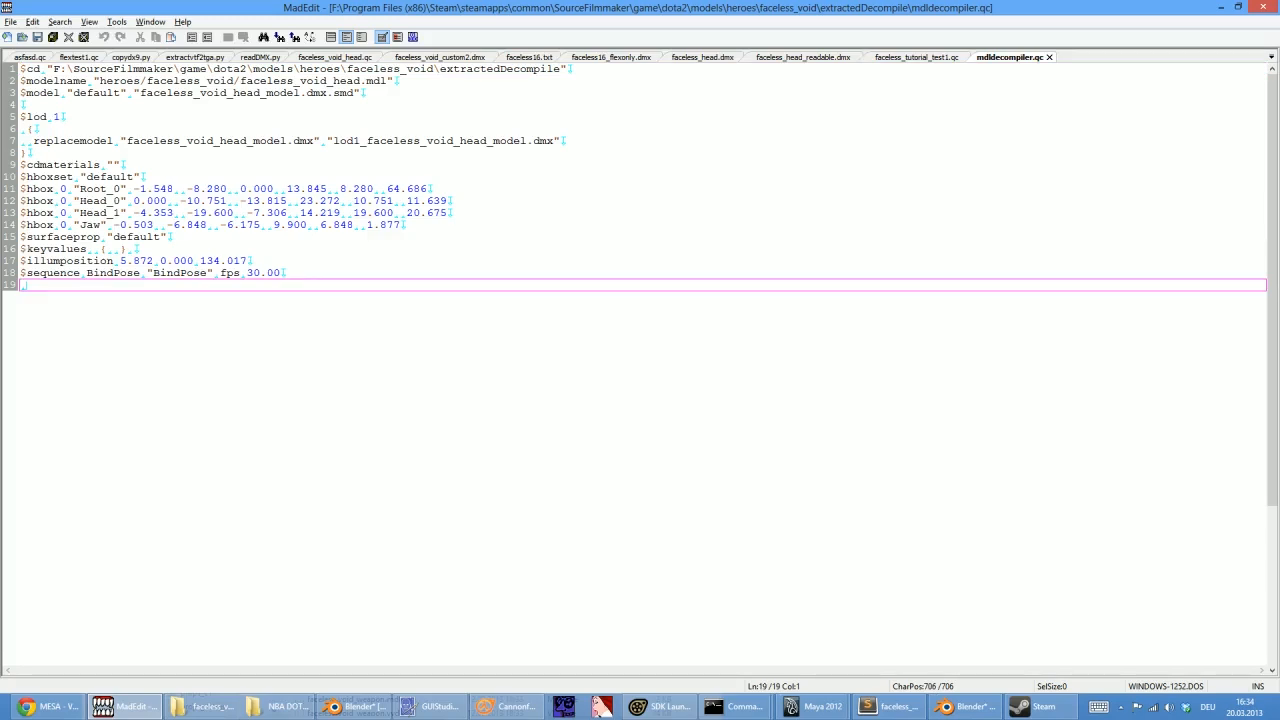
Look over the lower lines of mdldecompiler.qc, from the hitboxes down to the BindPose sequence
key("shift+Up")
key("shift+Up")
key("shift+Up")
key("shift+Up")
key("shift+Up")
key("shift+Up")
key("shift+Up")
key("shift+Up")
key("shift+Up")
left_click(185, 272)
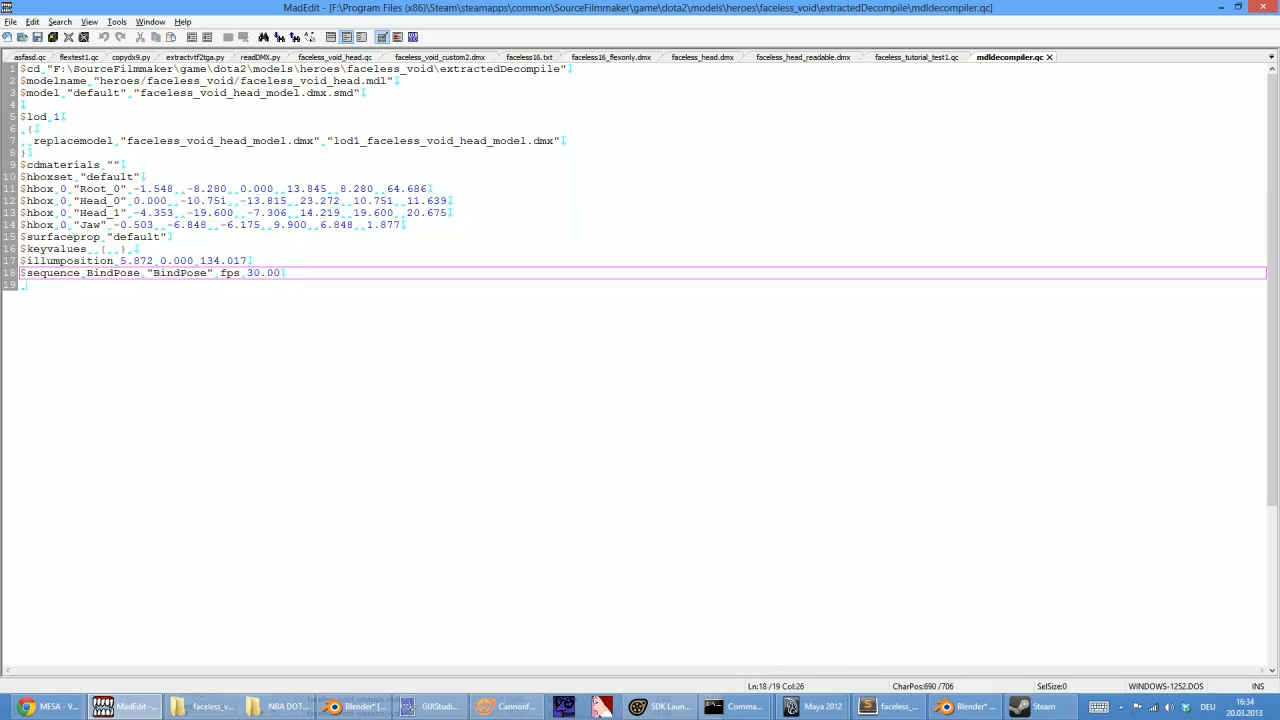
Examine the $modelname path, the $model SMD reference and the $lod replacemodel block in mdldecompiler.qc
left_click_drag(100, 81, 388, 81)
left_click(388, 81)
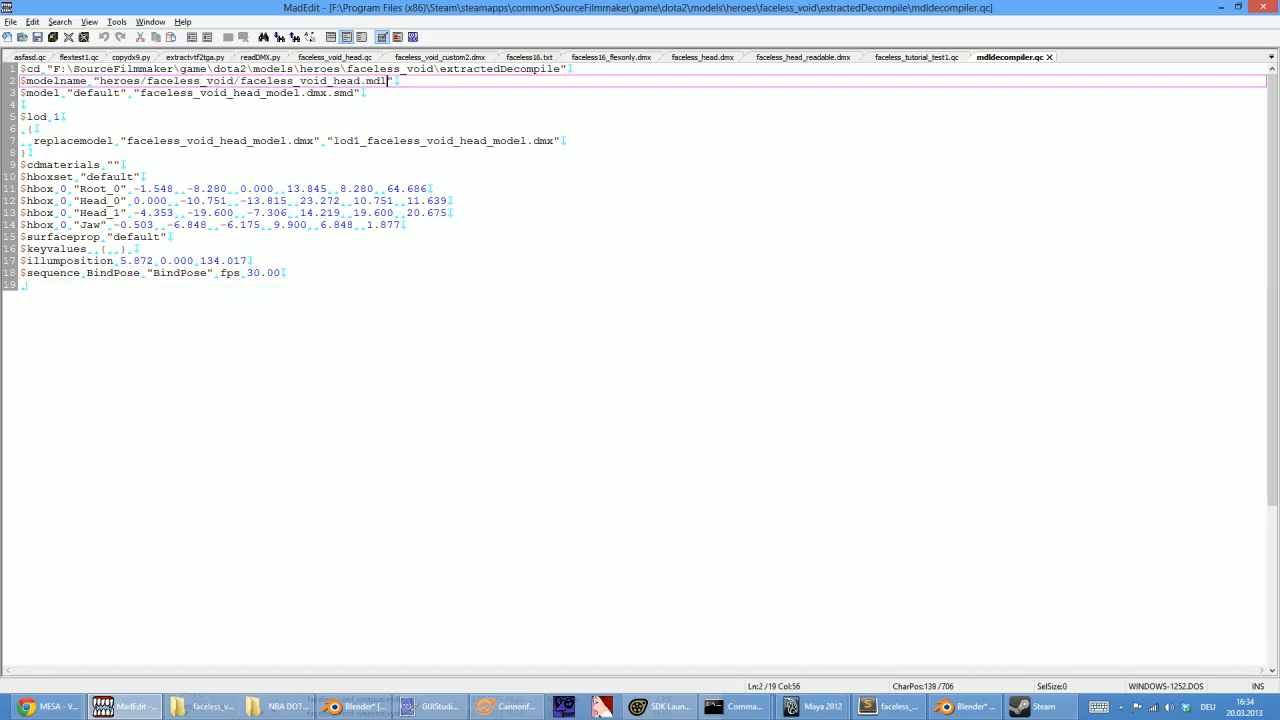
left_click_drag(93, 81, 391, 81)
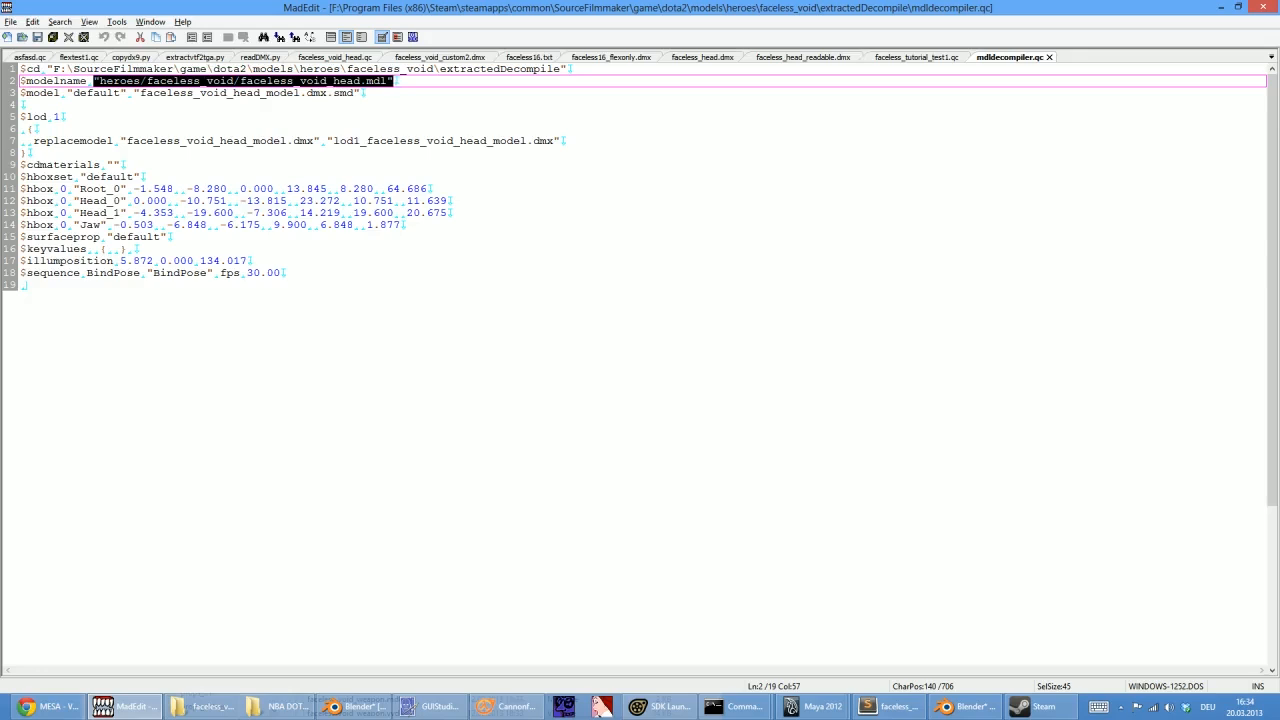
left_click_drag(143, 93, 352, 93)
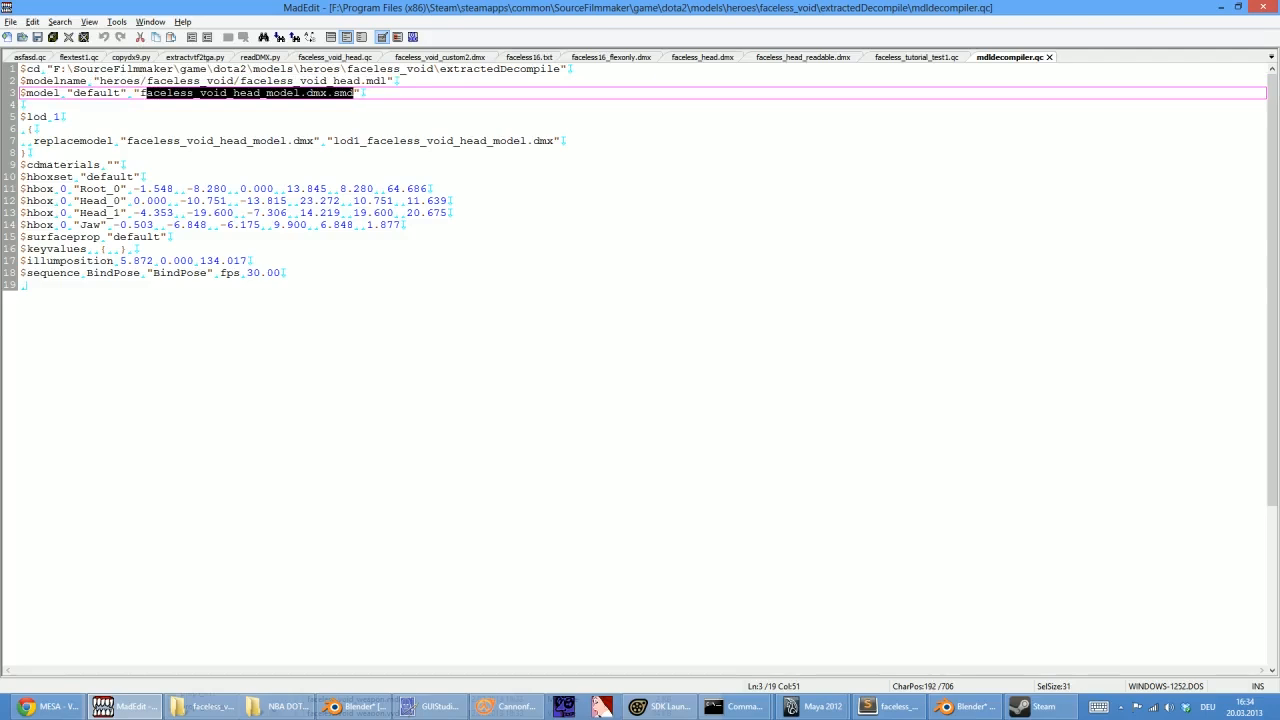
left_click_drag(354, 141, 554, 141)
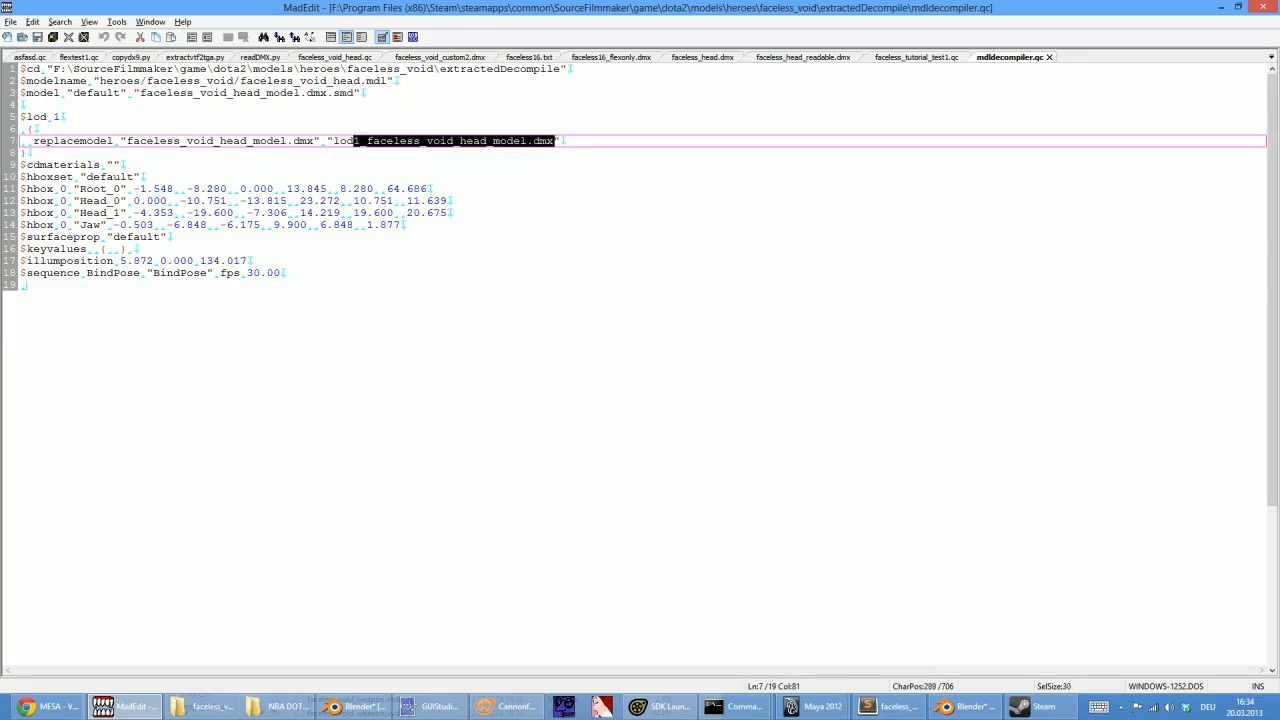
left_click(28, 152)
left_click_drag(360, 141, 28, 152)
left_click(28, 152)
Examine the $cdmaterials, $hbox and $keyvalues entries in mdldecompiler.qc
left_click(121, 164)
left_click_drag(20, 188, 401, 224)
left_click(401, 224)
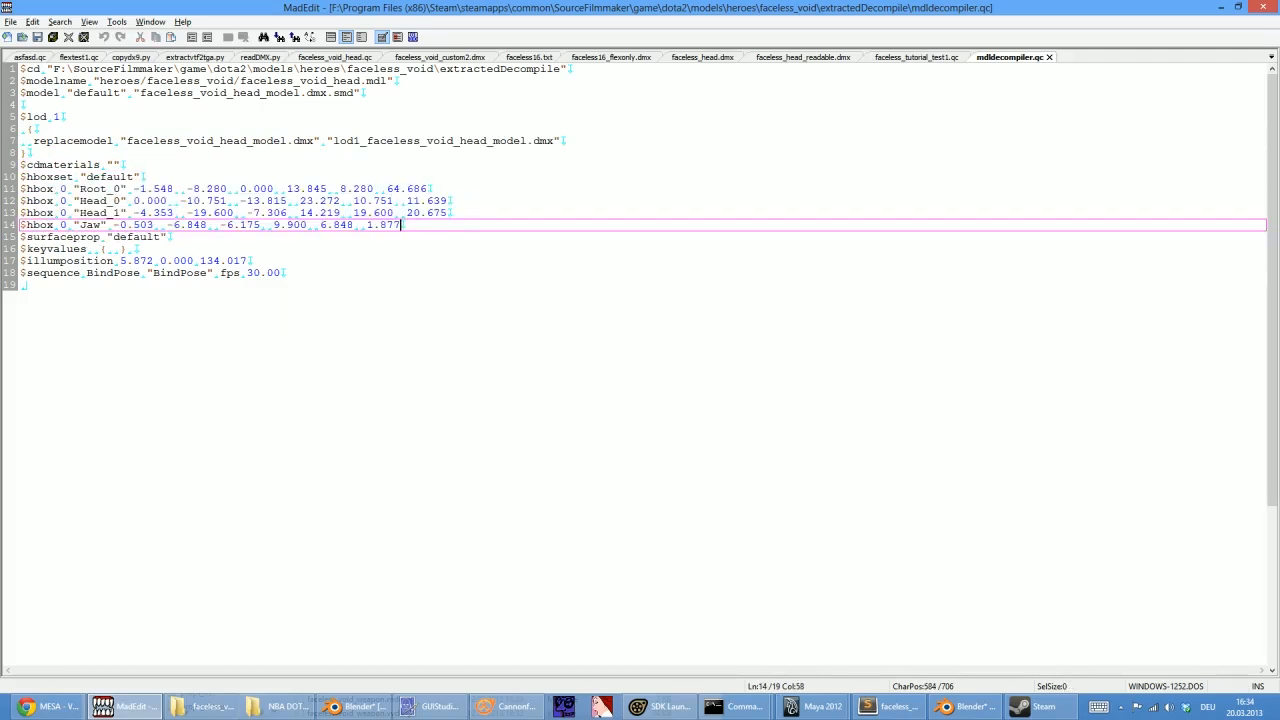
left_click_drag(27, 248, 127, 248)
left_click(114, 249)
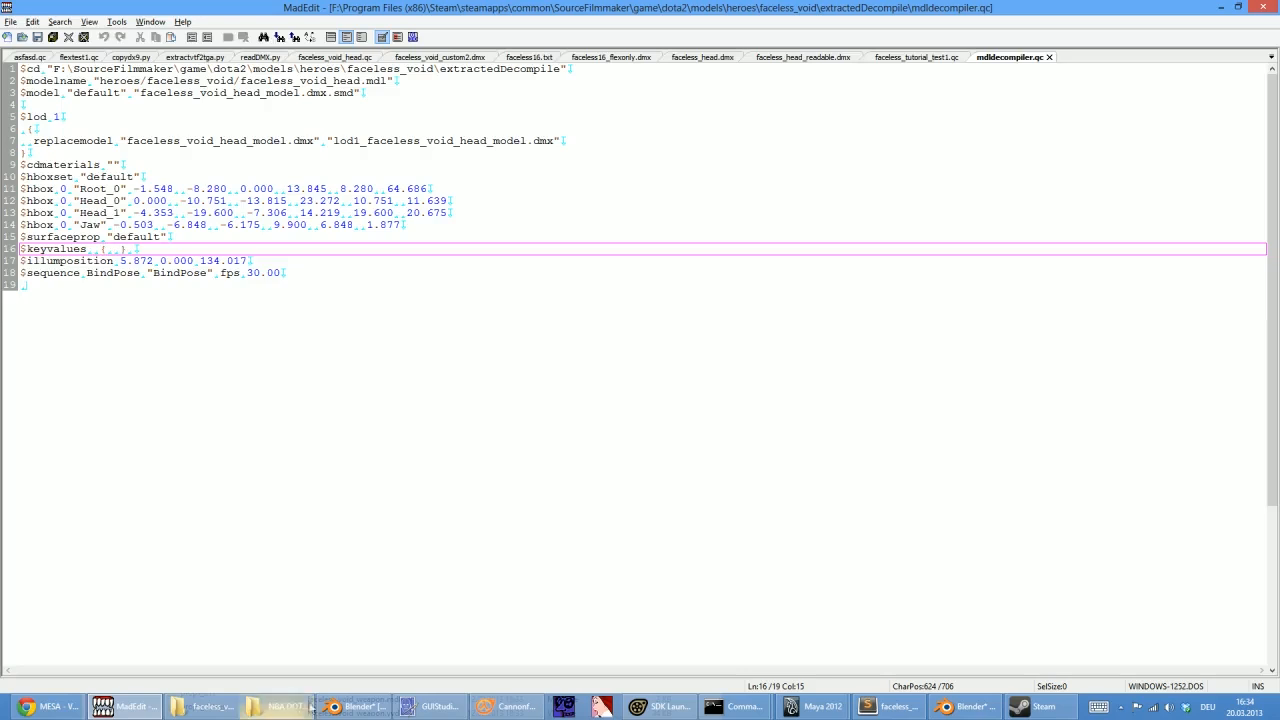
Switch to Chrome and open the Flex animation page of the Valve Developer Community wiki
left_click(50, 706)
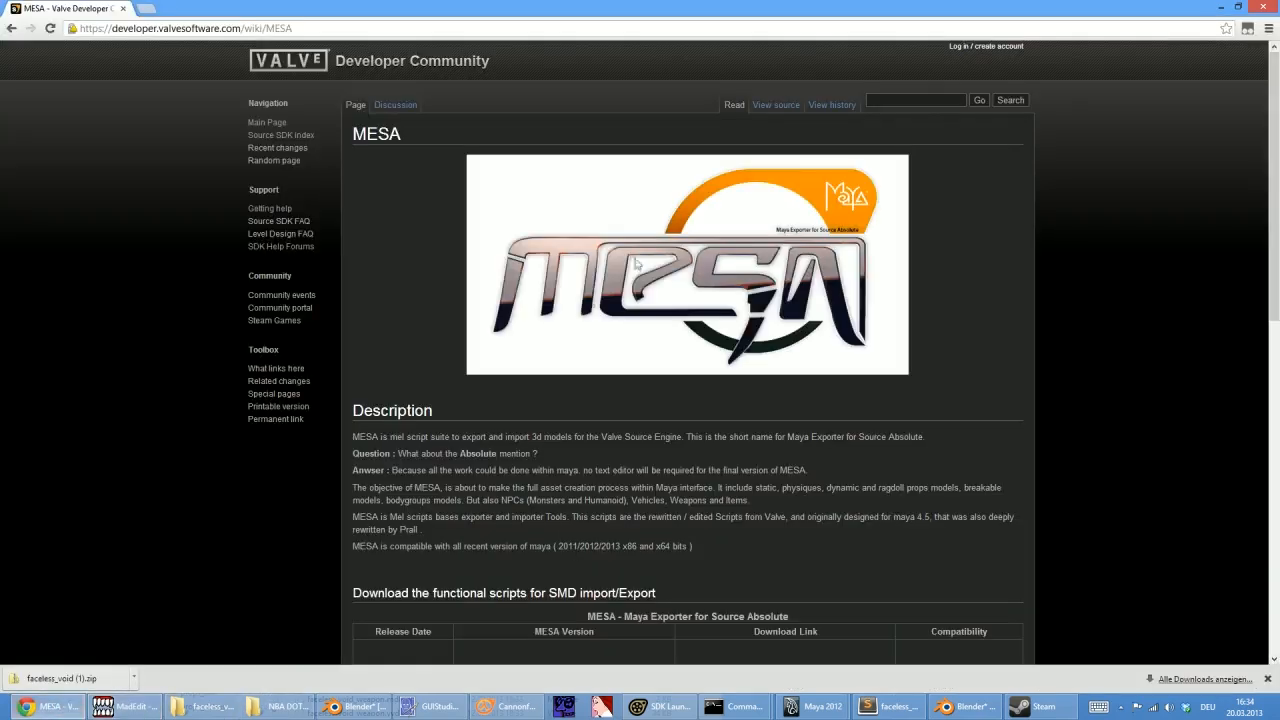
left_click(265, 32)
left_click_drag(265, 29, 292, 28)
type("F")
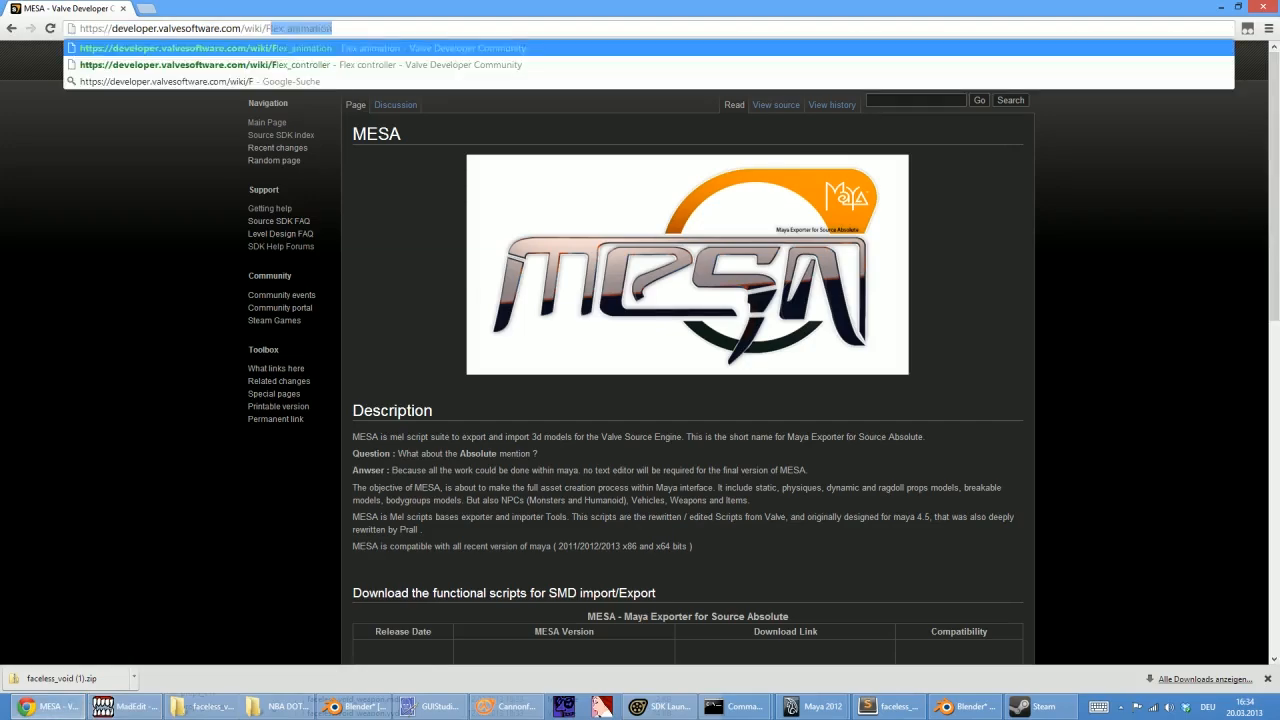
key("Return")
Read the page's Compiling example and flex controller sections, continuing down to the stereo flexes section
scroll(413, 367, "down", 6)
scroll(433, 295, "down", 5)
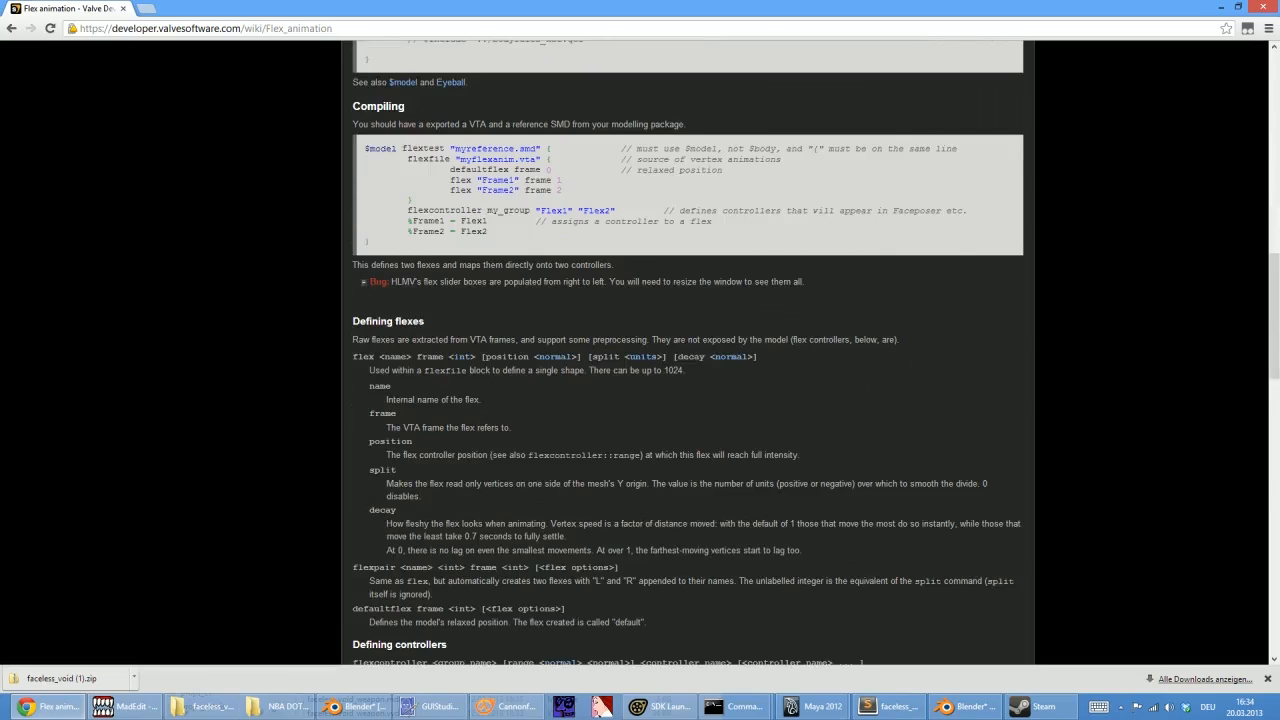
left_click_drag(430, 148, 507, 224)
left_click(507, 224)
scroll(507, 224, "down", 5)
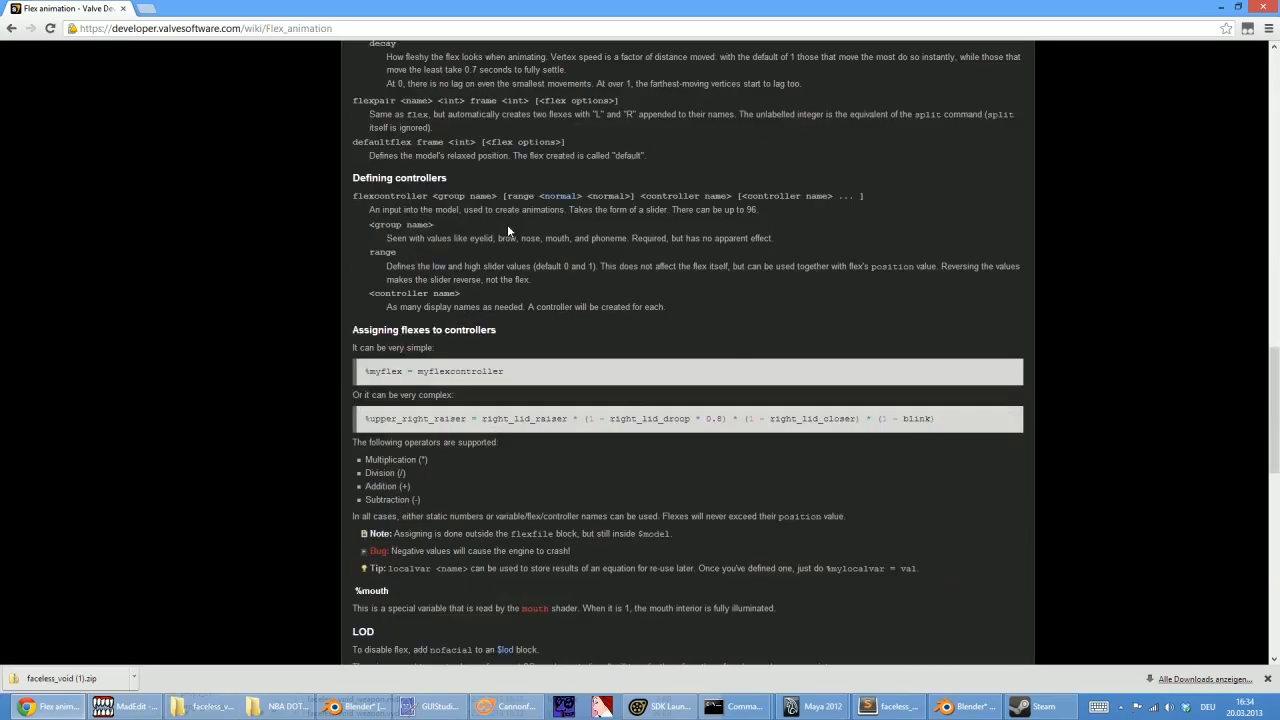
scroll(507, 224, "down", 4)
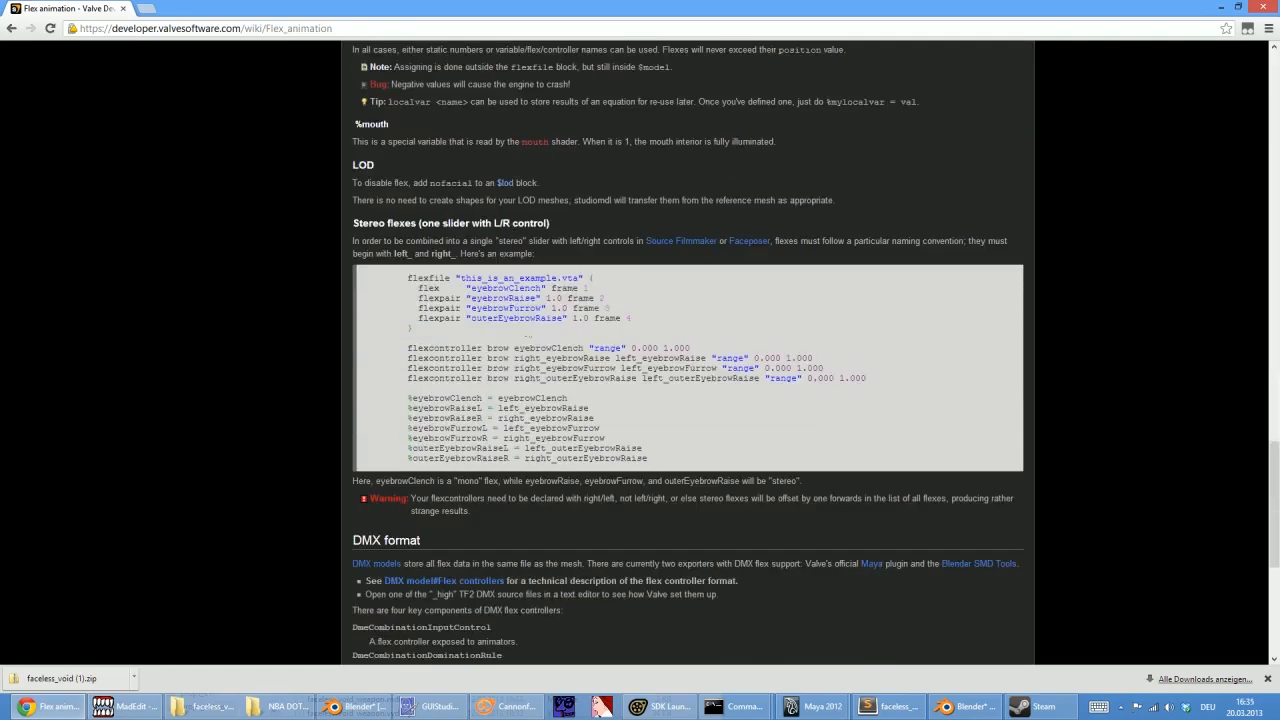
scroll(688, 350, "down", 1)
scroll(688, 350, "down", 1)
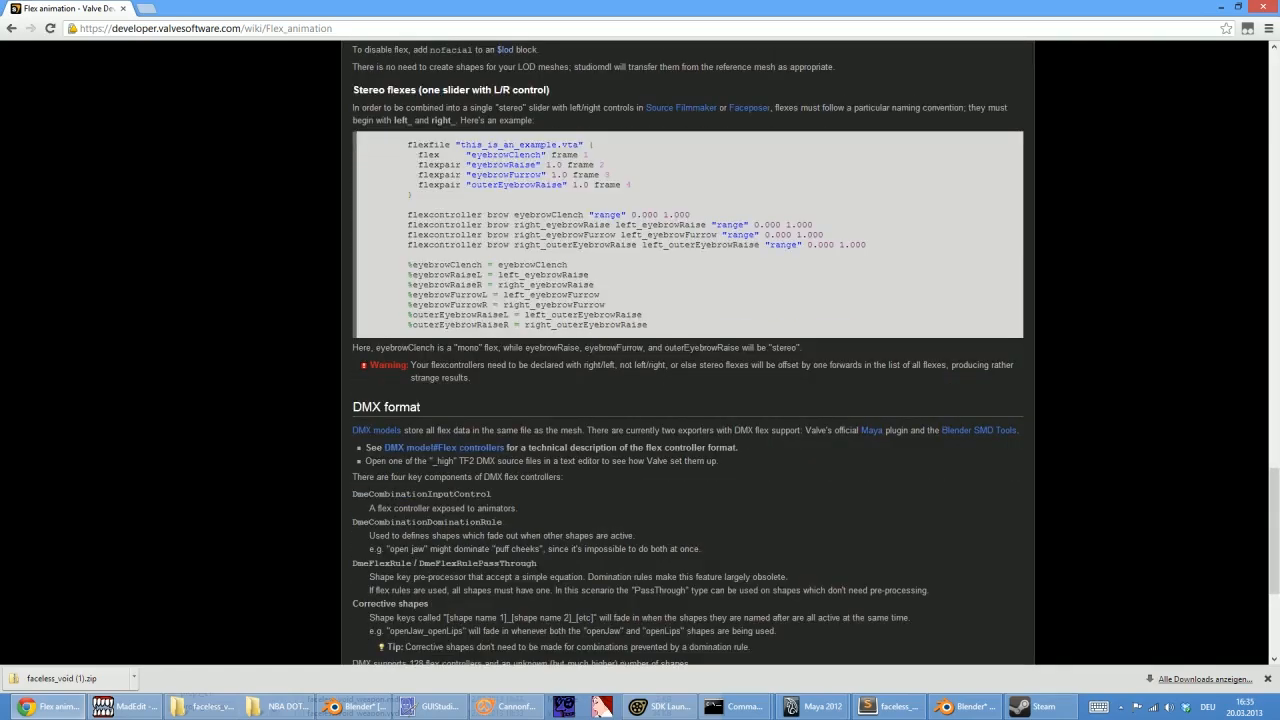
Examine the flexfile block, flexcontroller lines and flex-to-controller assignments in the stereo flexes code example
left_click_drag(407, 145, 594, 145)
left_click(613, 150)
left_click_drag(418, 155, 631, 185)
left_click(609, 205)
left_click_drag(407, 214, 543, 245)
left_click_drag(407, 214, 367, 255)
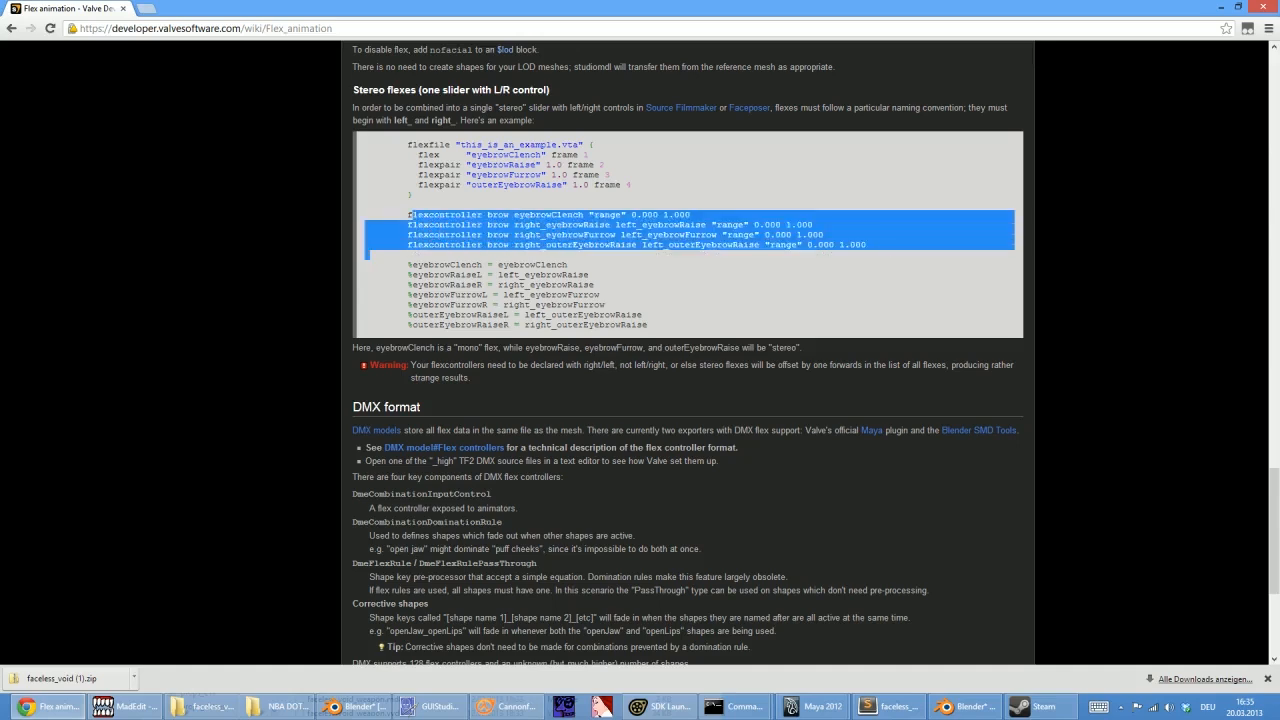
left_click_drag(366, 151, 631, 185)
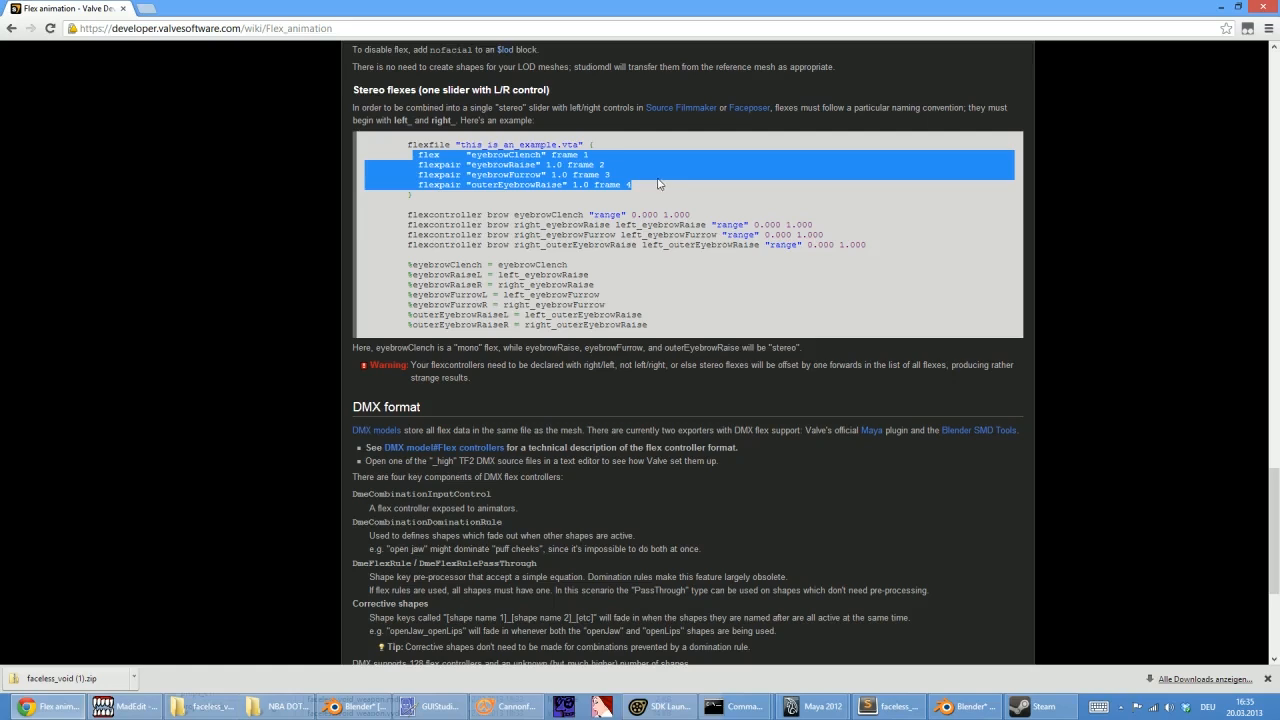
left_click(518, 265)
left_click_drag(407, 265, 648, 325)
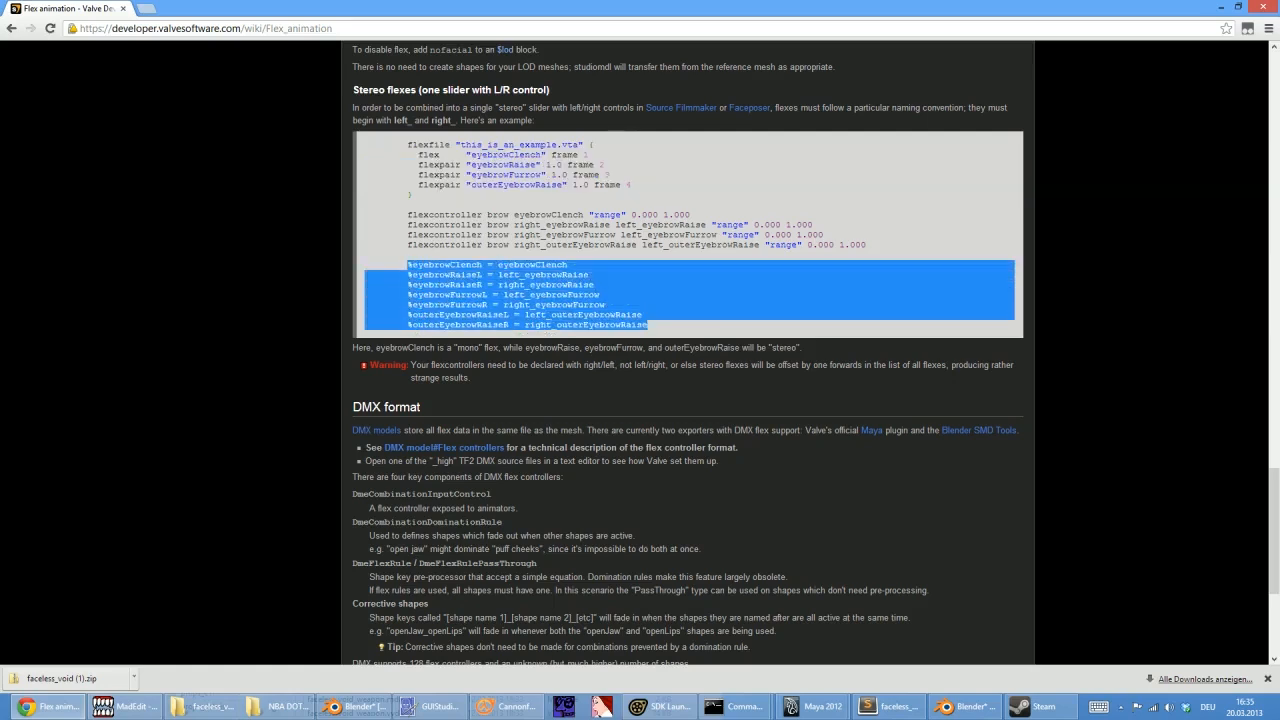
left_click(743, 331)
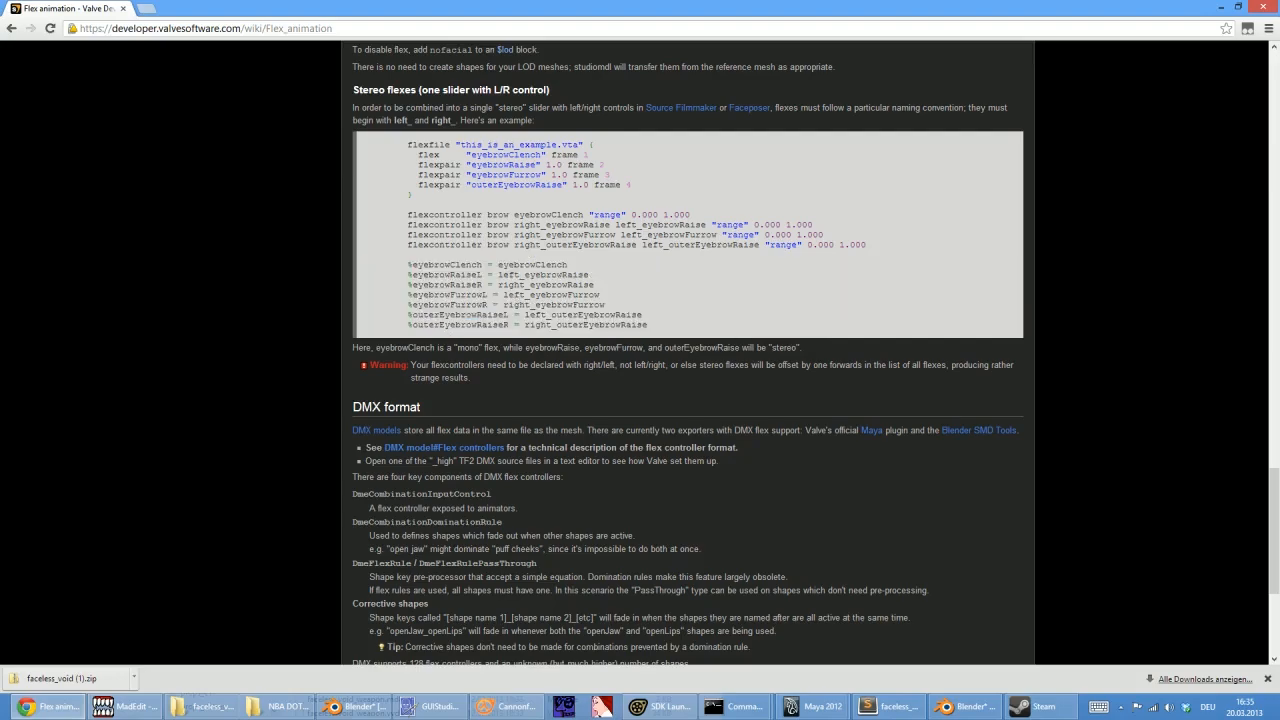
Return to MadEdit and open faceless_smd_vta.qc from the SourceFilmmaker folder
left_click(125, 706)
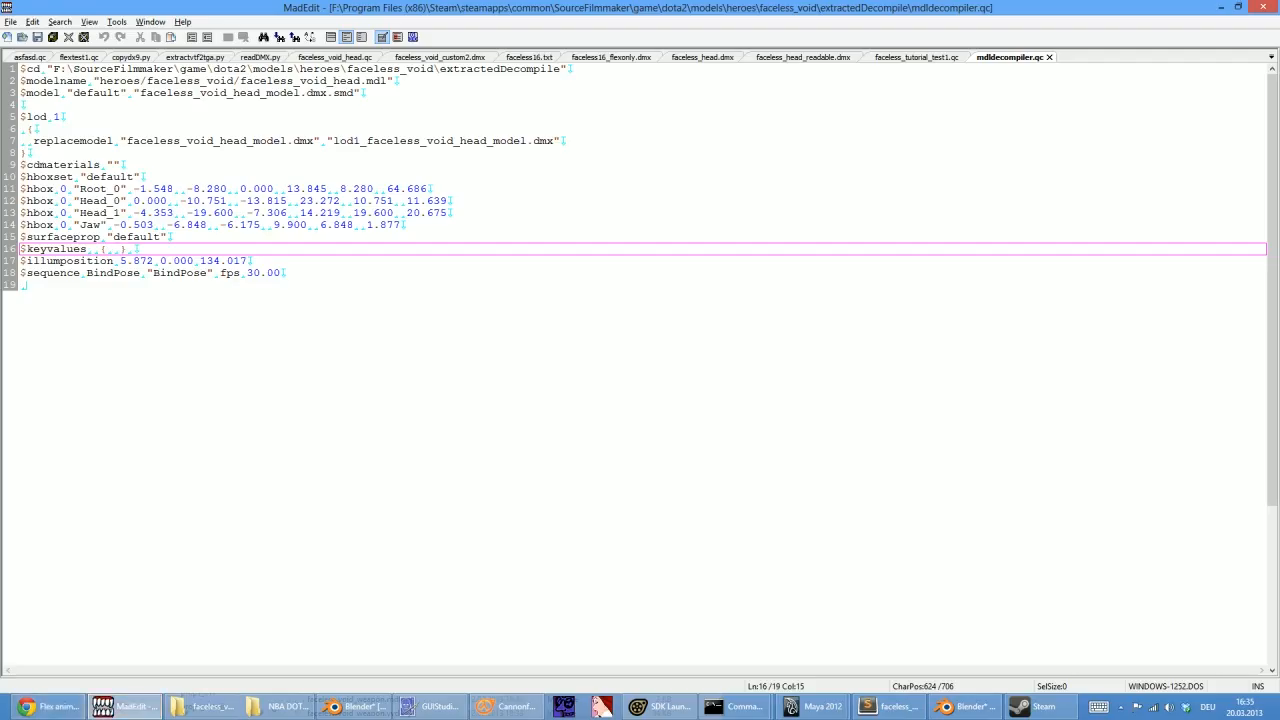
left_click(113, 188)
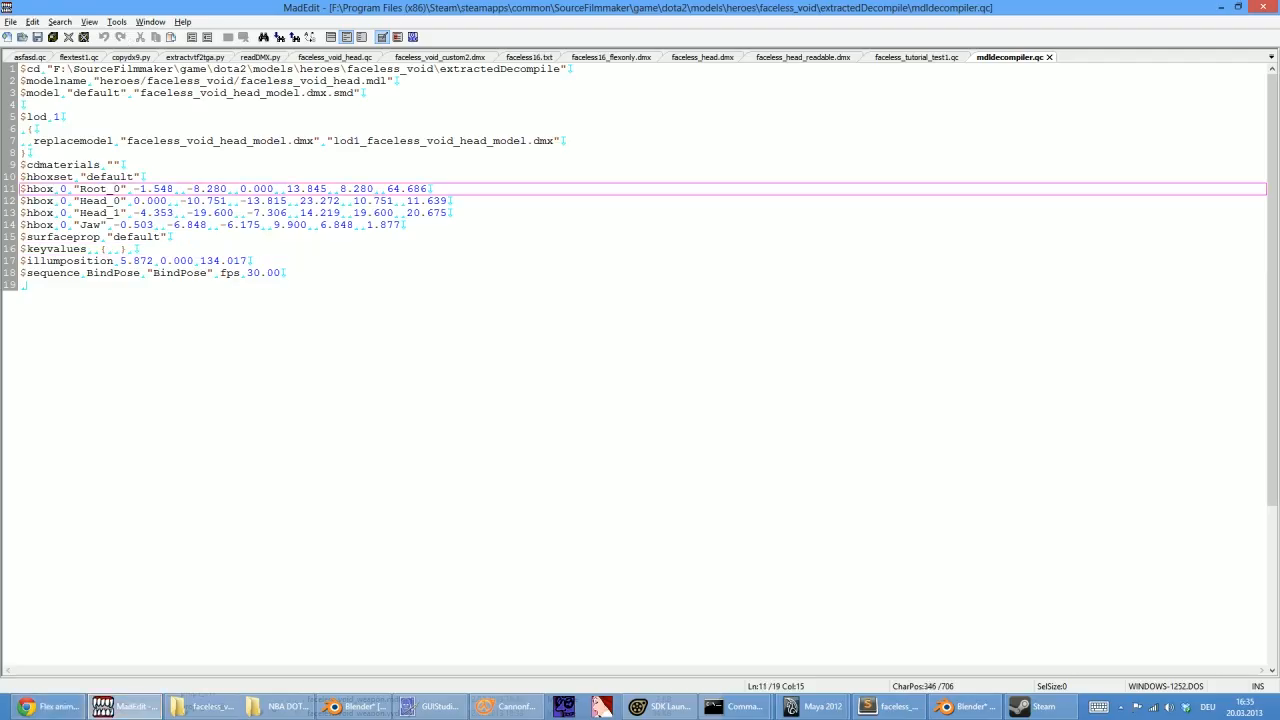
left_click(22, 37)
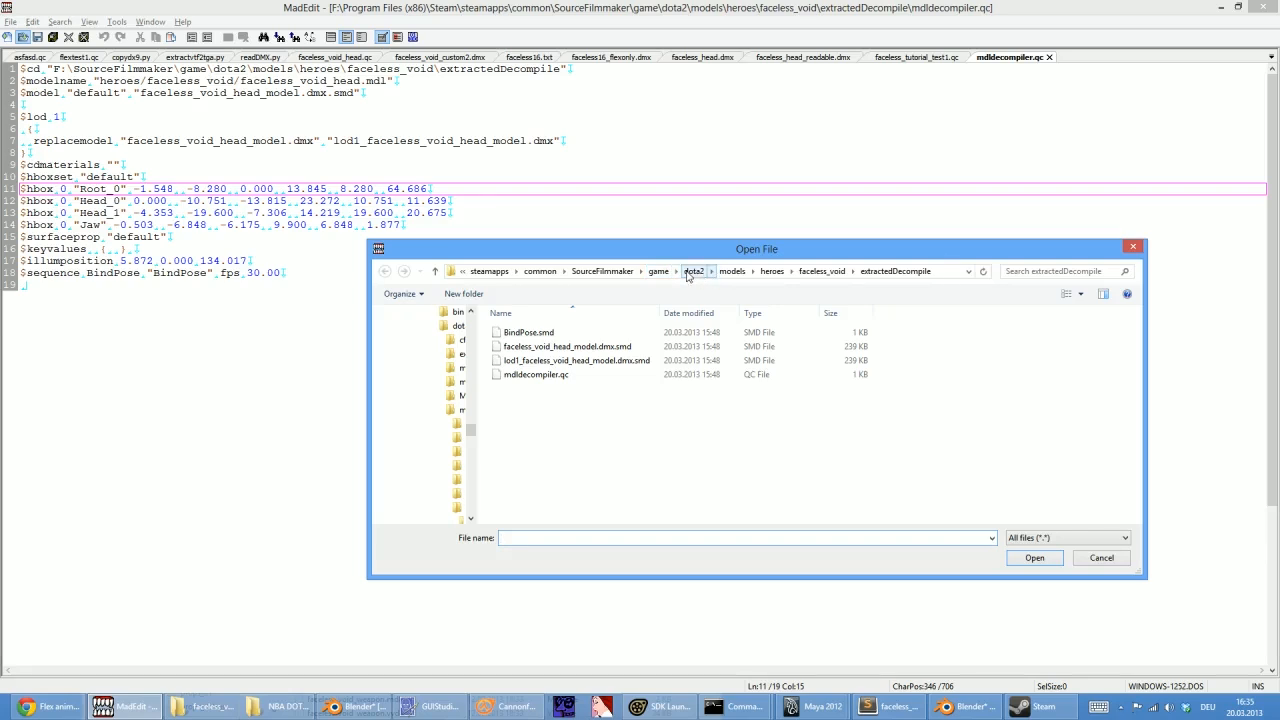
left_click(603, 271)
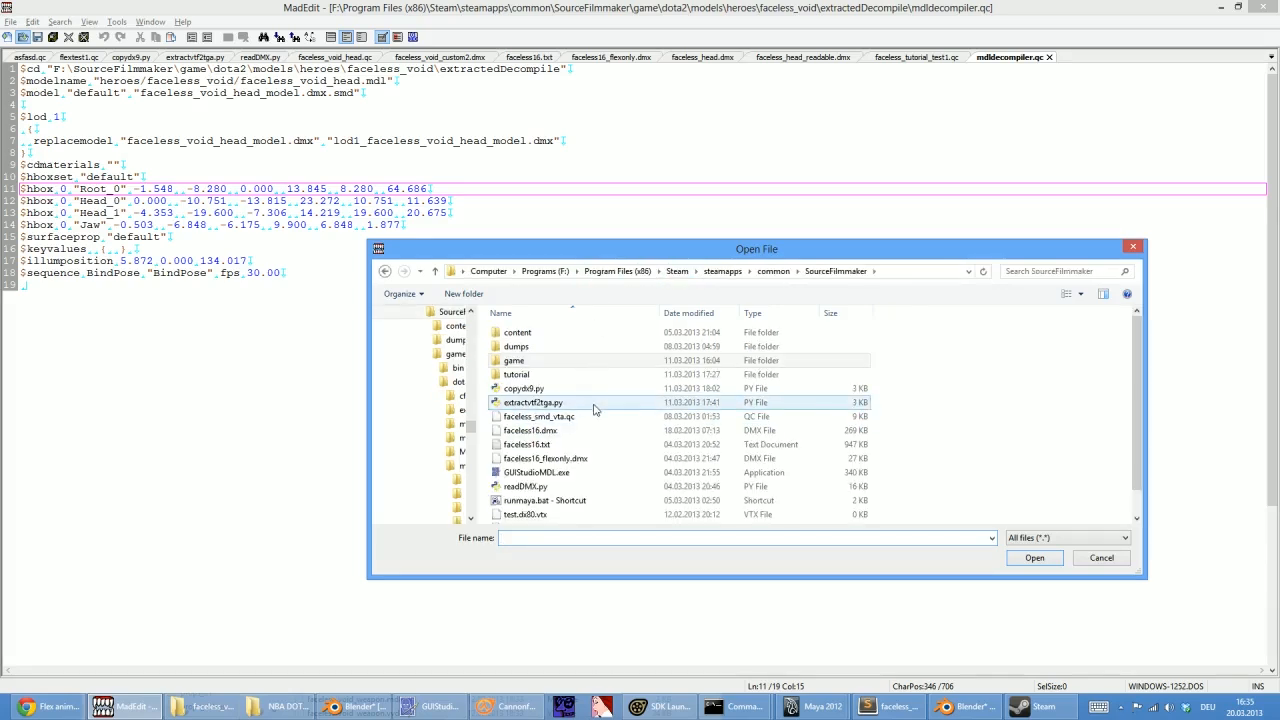
left_click(594, 406)
scroll(594, 408, "down", 1)
left_click(574, 392)
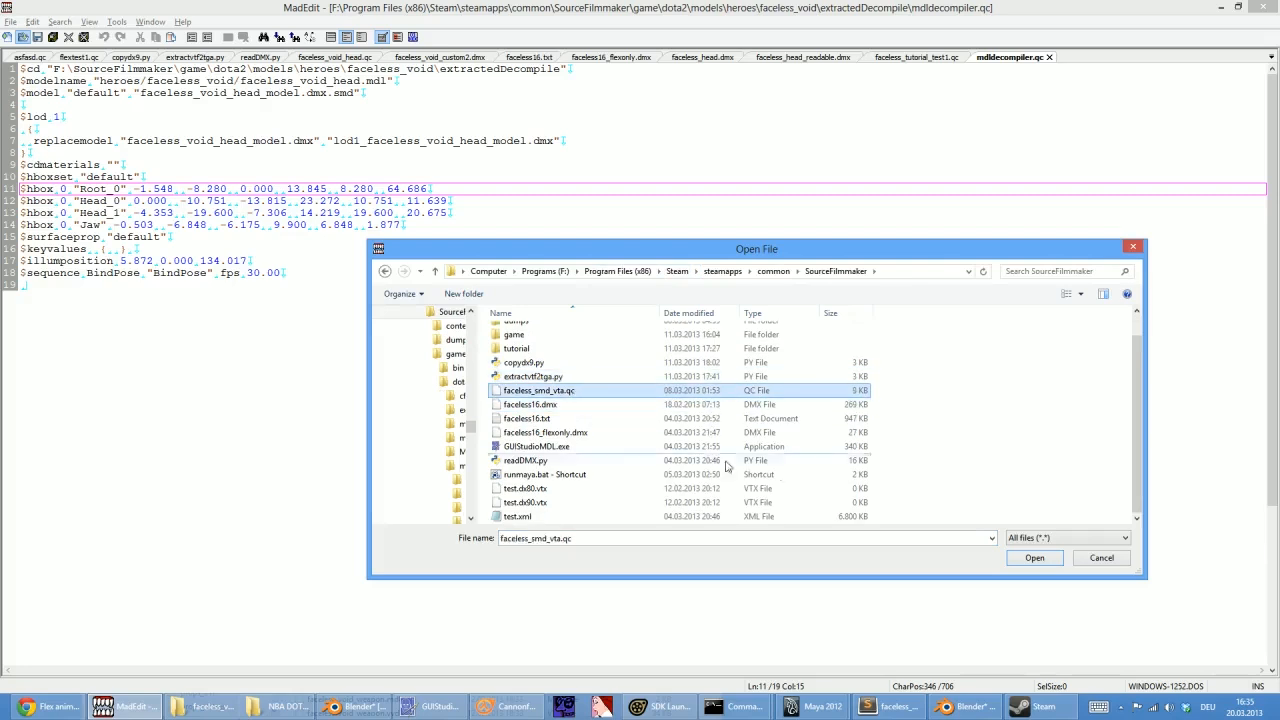
left_click(1034, 557)
Examine the ball_face.smd model line, the ball_face.vta flexfile line and the numbered flex frame list
left_click_drag(66, 153, 234, 153)
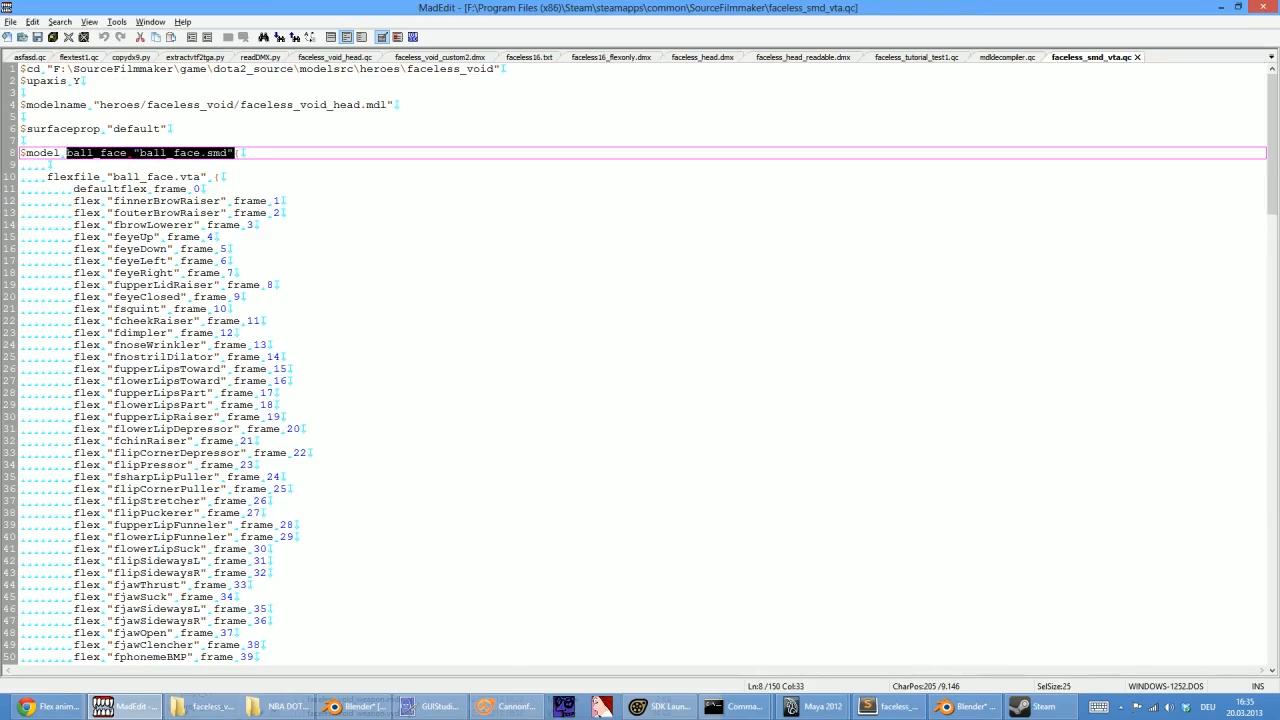
left_click(234, 153)
left_click_drag(108, 177, 222, 177)
left_click(222, 177)
scroll(222, 177, "down", 2)
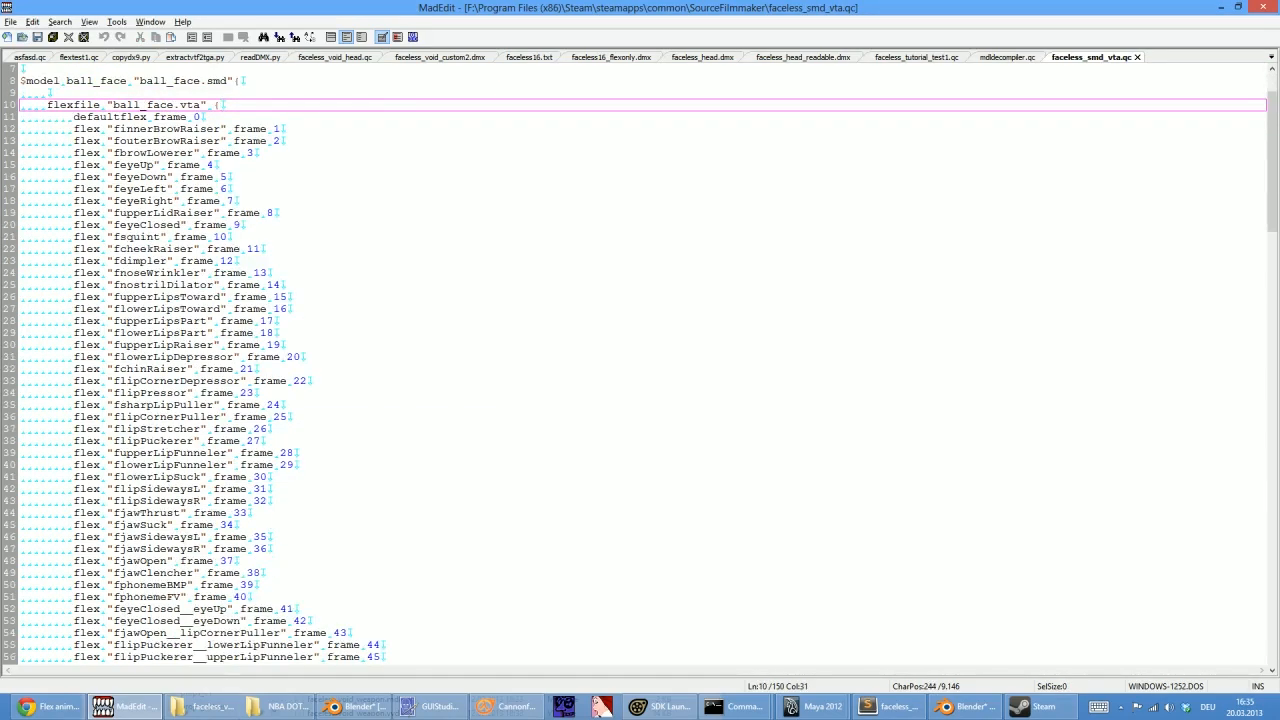
left_click_drag(74, 117, 254, 393)
left_click(254, 393)
left_click_drag(74, 117, 254, 369)
left_click(254, 369)
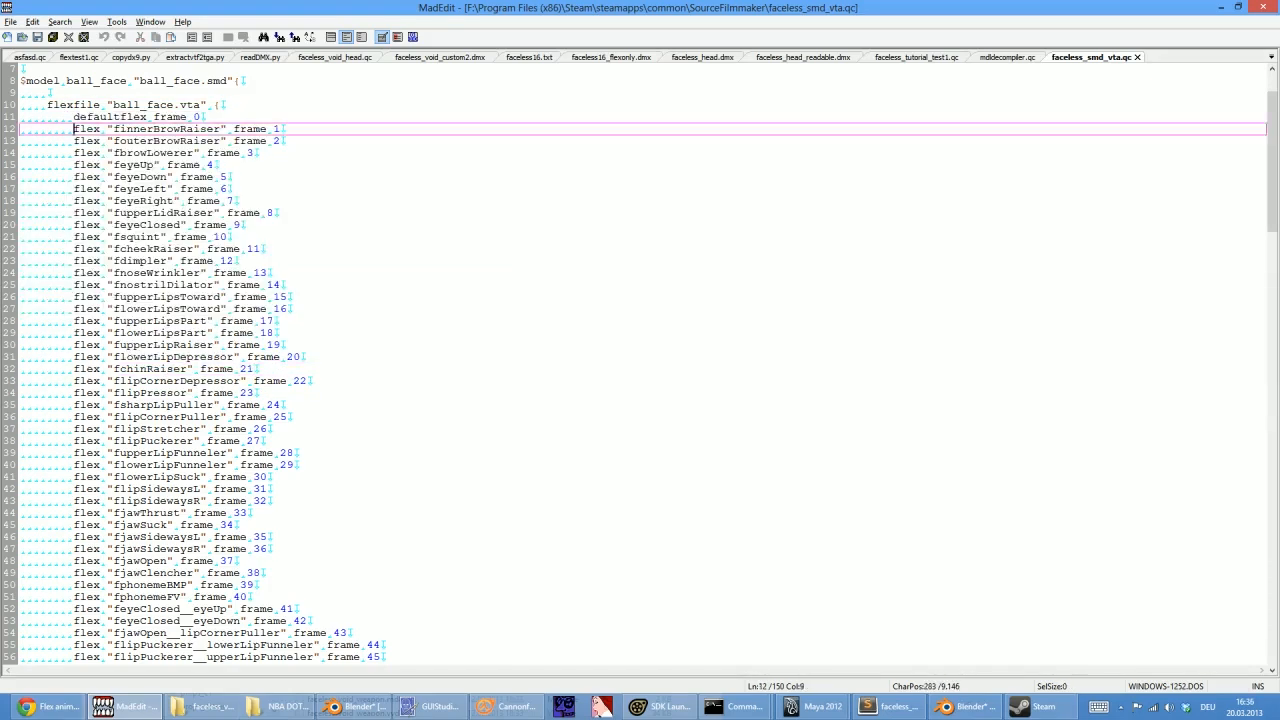
Compare the QC's flex frame lines with the ball_face shape keys in Blender, and return to the QC file in MadEdit
left_click_drag(74, 129, 181, 249)
left_click(353, 707)
scroll(1000, 383, "up", 3)
left_click(1010, 215)
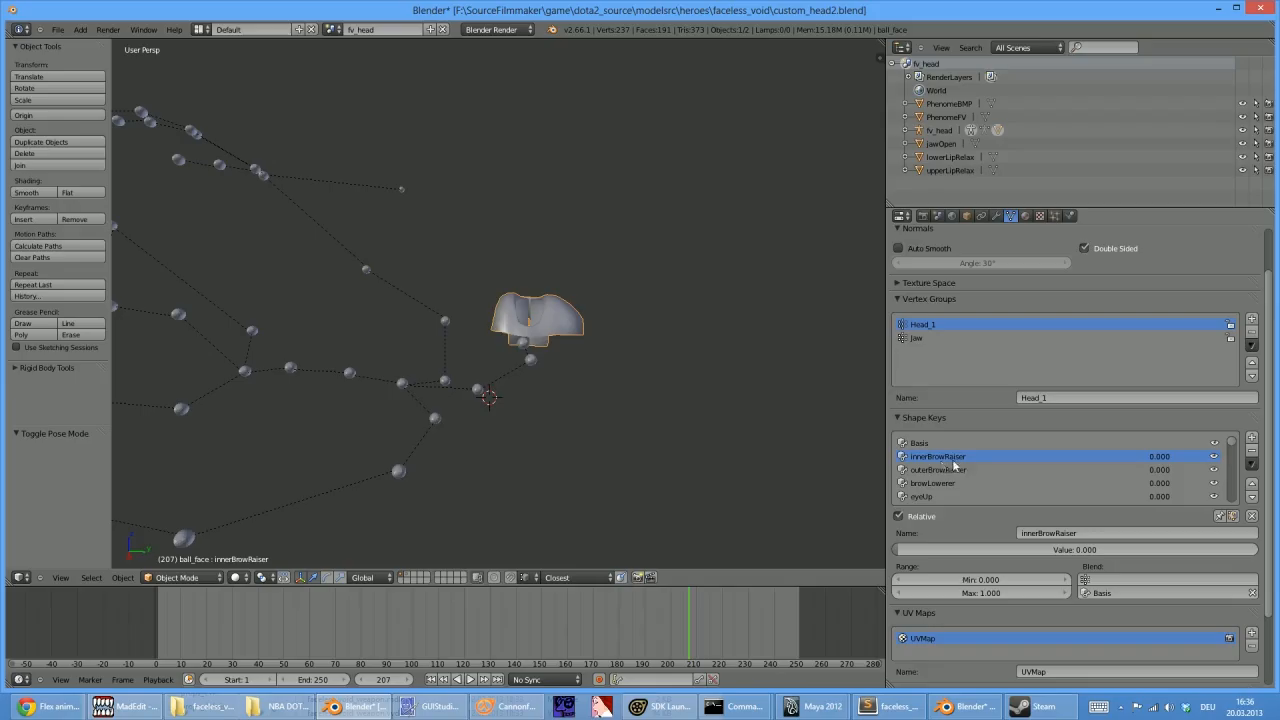
key("alt+Tab")
left_click(235, 200)
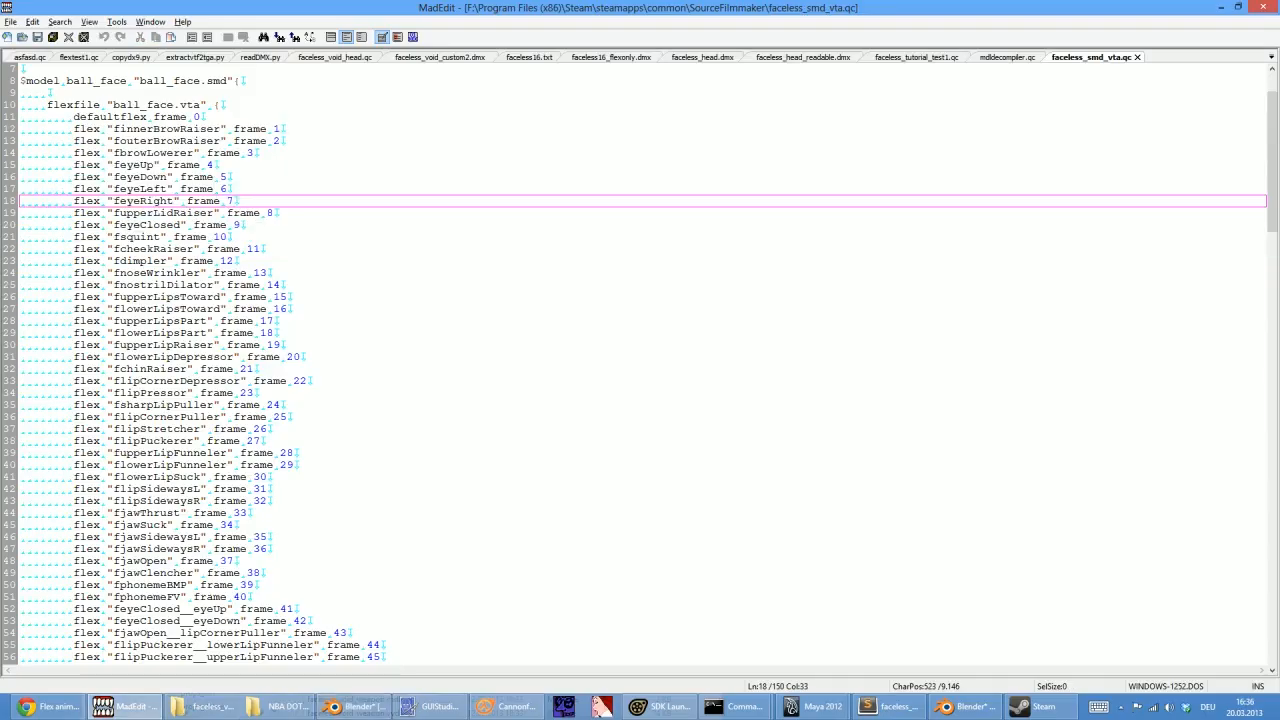
Examine the f prefix on the flex names, starting with finnerBrowRaiser
left_click_drag(107, 128, 240, 128)
left_click(131, 201)
left_click(115, 128)
left_click(140, 176)
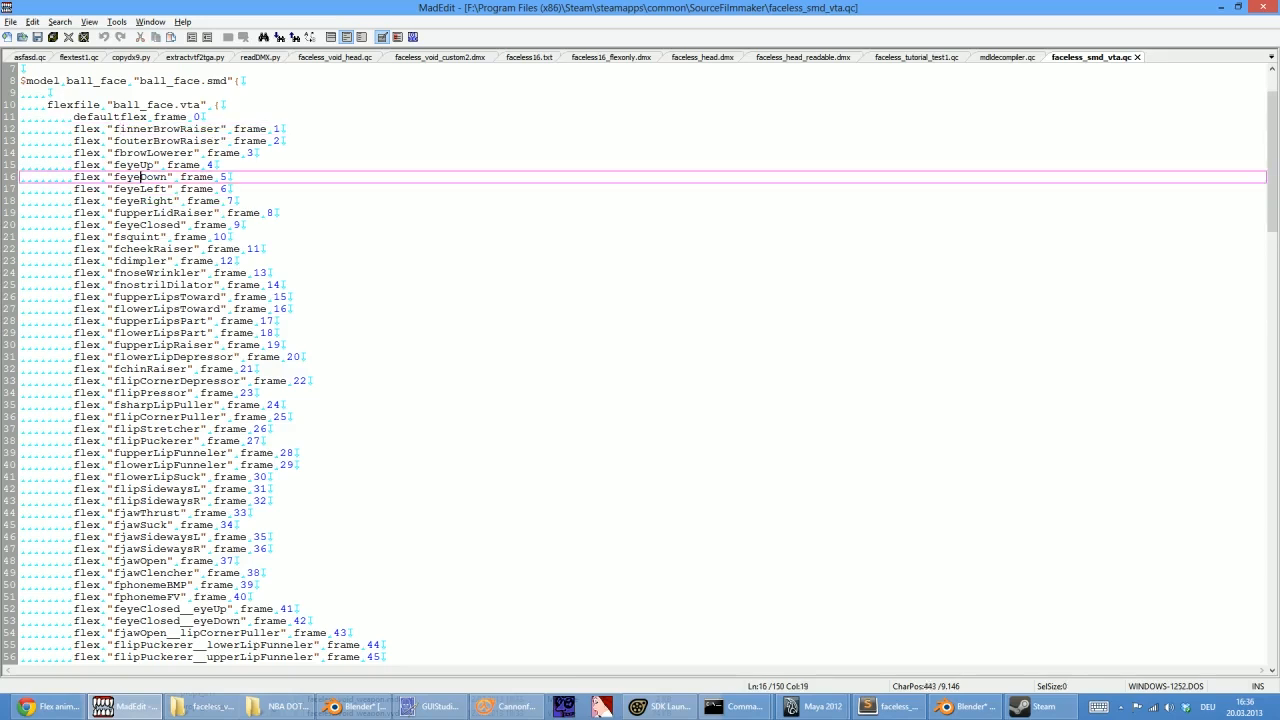
left_click_drag(112, 129, 120, 129)
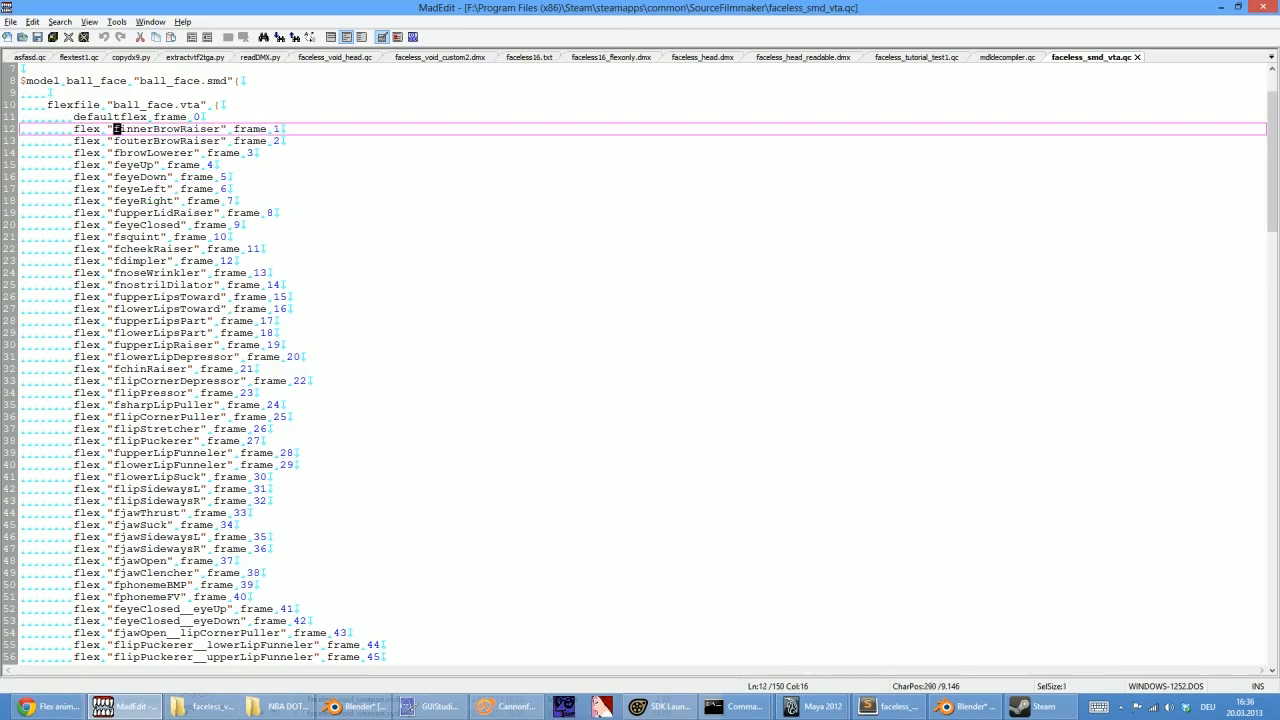
Examine the flexcontroller phoneme lines and their ranges below the flex frame list
scroll(640, 370, "down", 13)
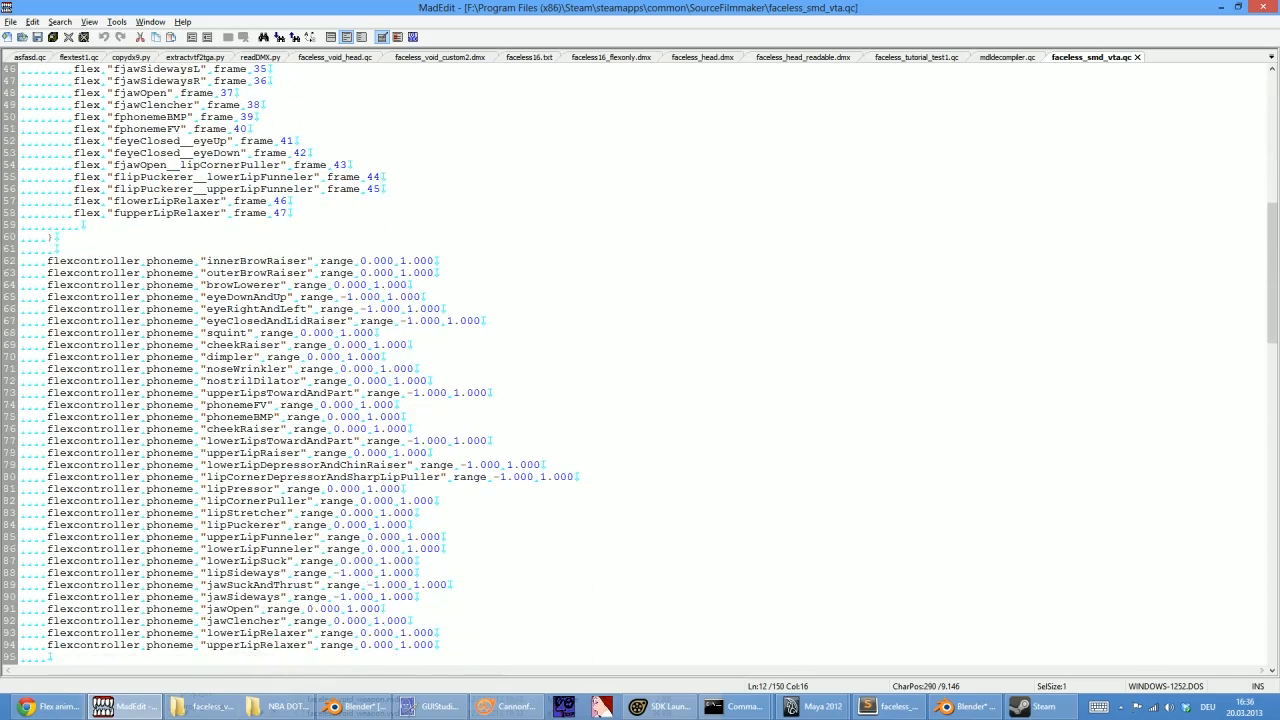
scroll(640, 363, "down", 1)
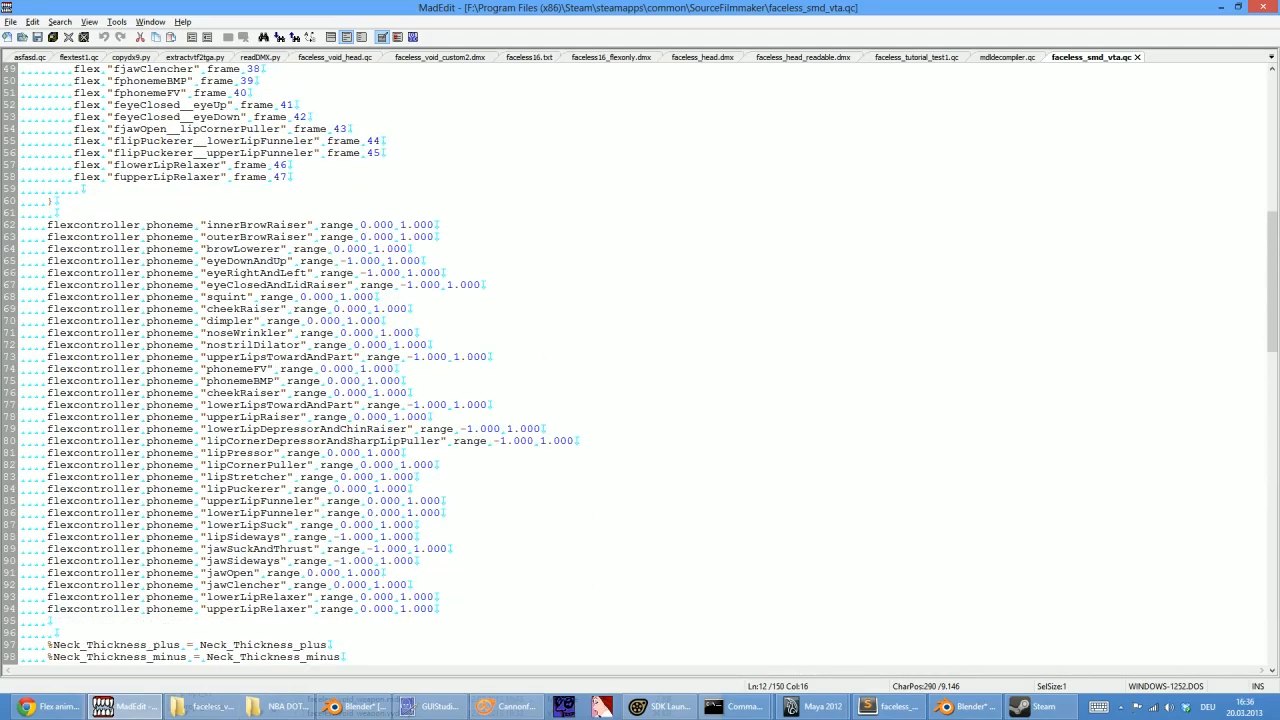
left_click_drag(47, 225, 180, 512)
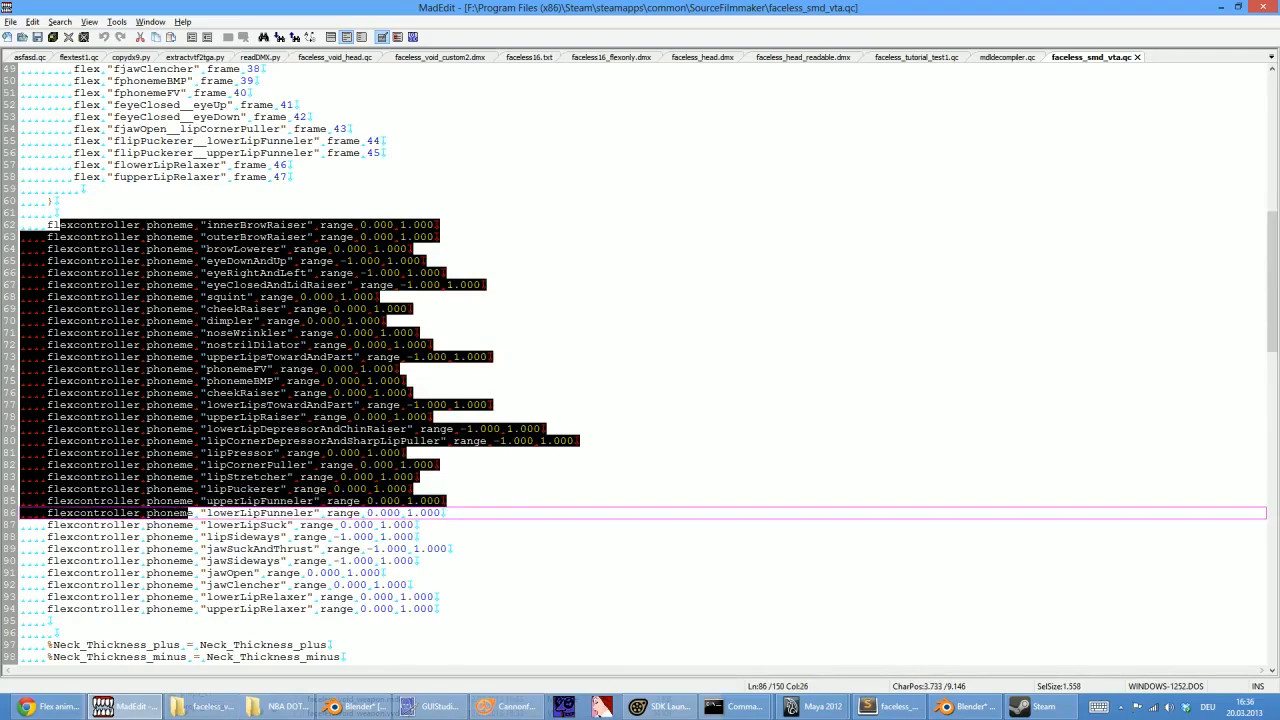
left_click(180, 512)
Examine the three Neck_Thickness assignment lines after the flexcontroller list
scroll(545, 462, "down", 3)
scroll(545, 462, "down", 6)
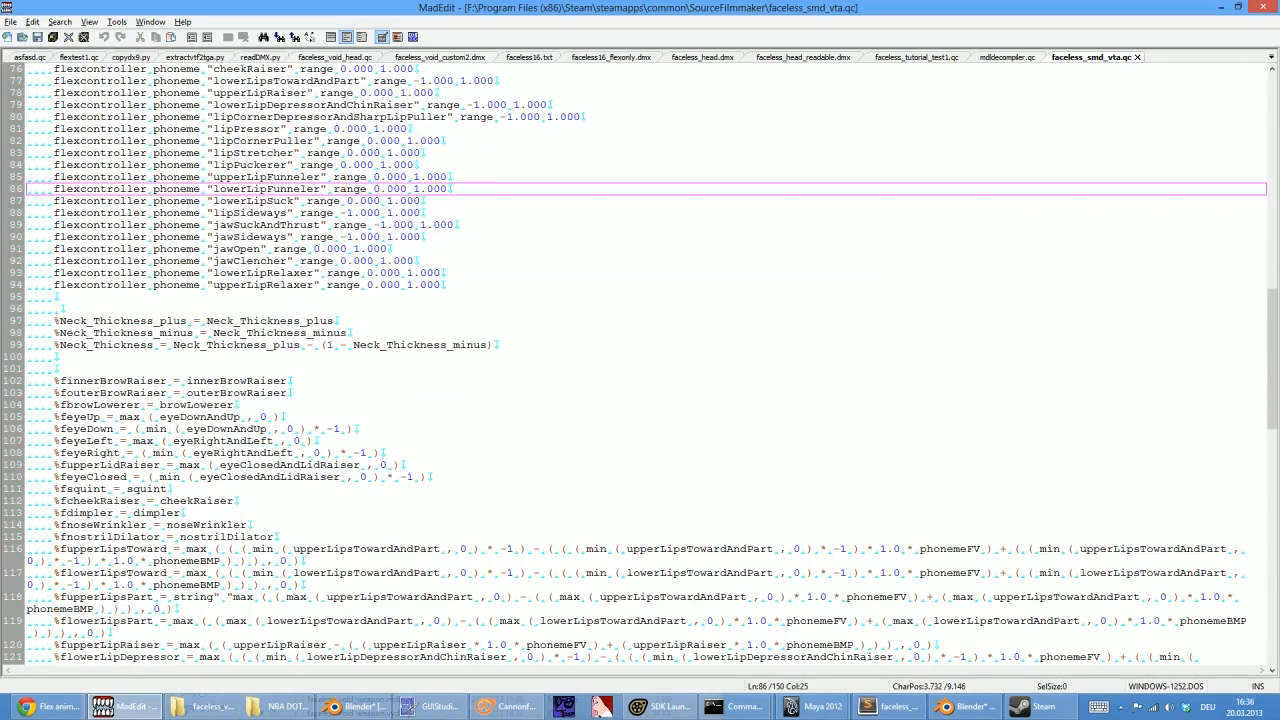
scroll(545, 462, "down", 2)
left_click(54, 249)
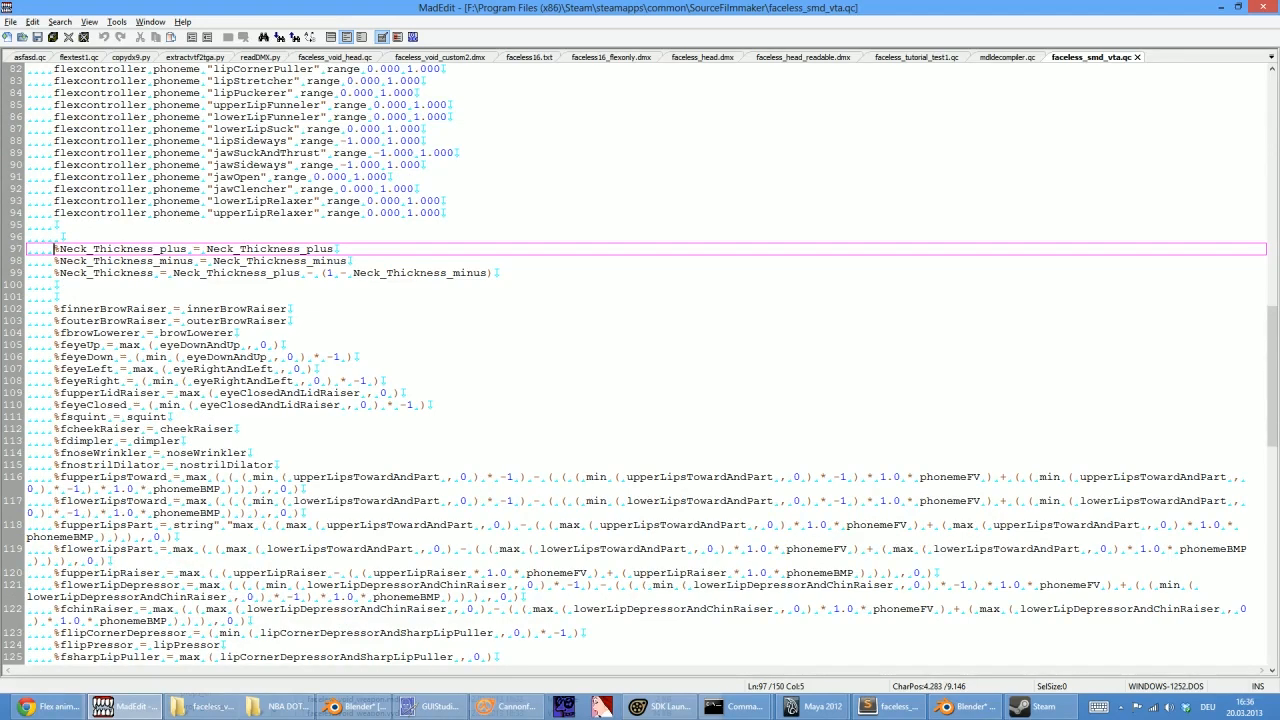
Examine the flex assignment formulas from %finnerBrowRaiser to the end of the file, and return to the flex definitions
scroll(545, 462, "down", 3)
scroll(545, 462, "down", 3)
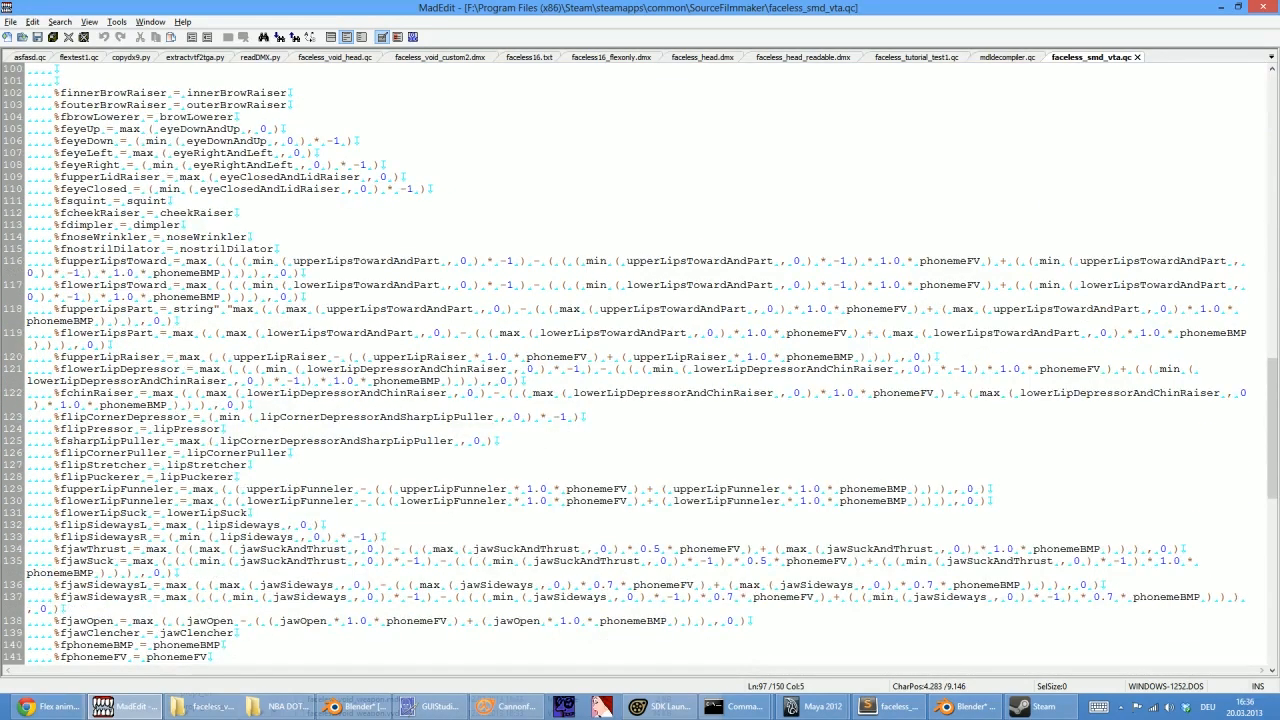
left_click_drag(61, 93, 141, 177)
left_click(141, 177)
left_click_drag(66, 93, 180, 249)
left_click(181, 249)
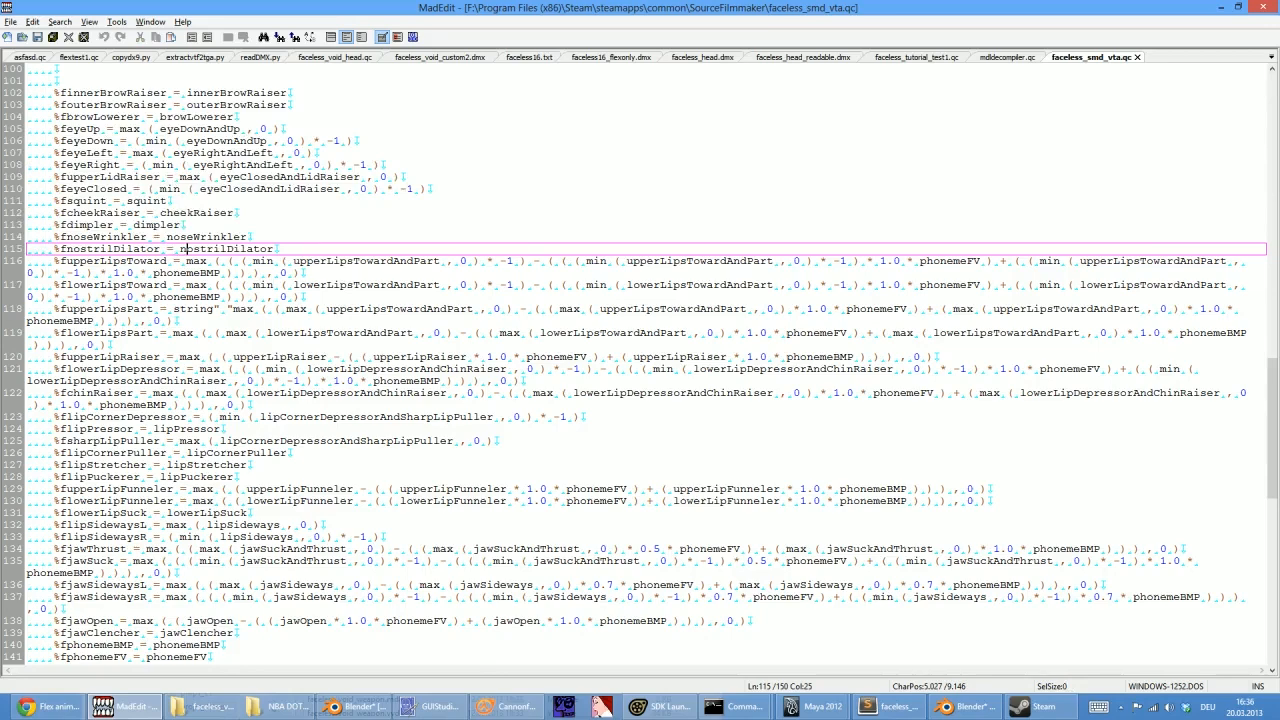
scroll(640, 364, "down", 4)
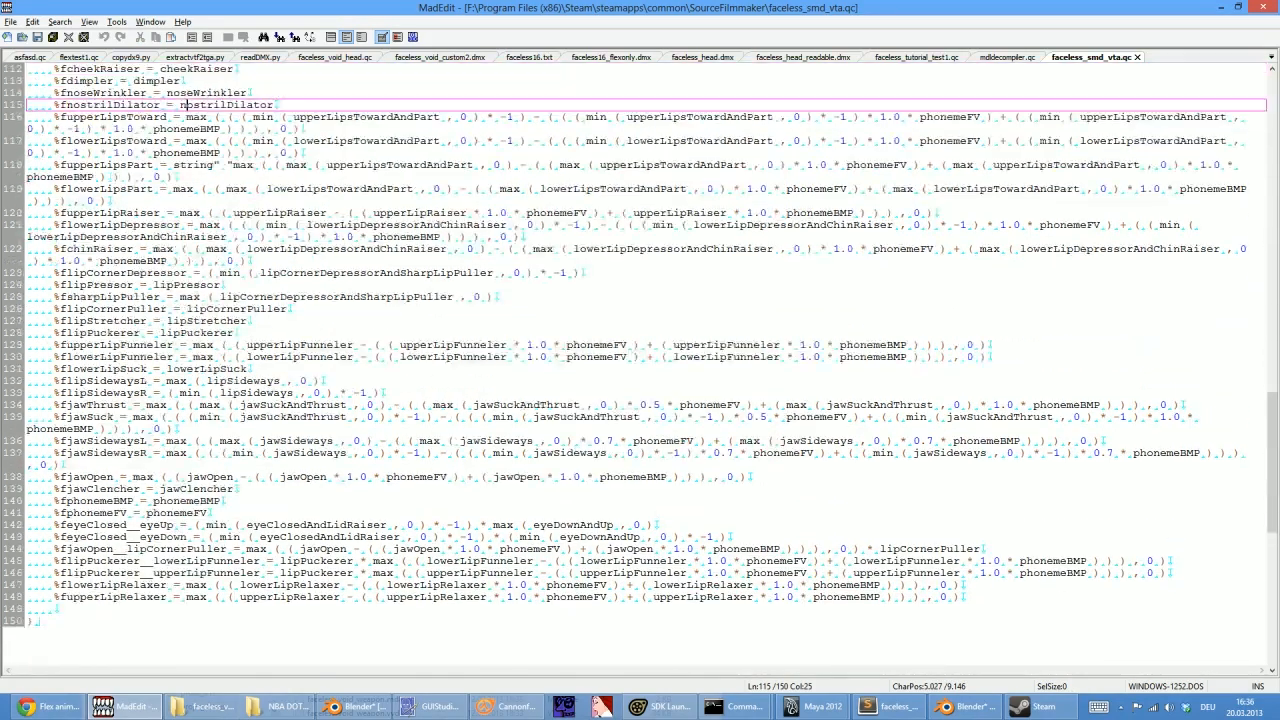
scroll(640, 364, "up", 20)
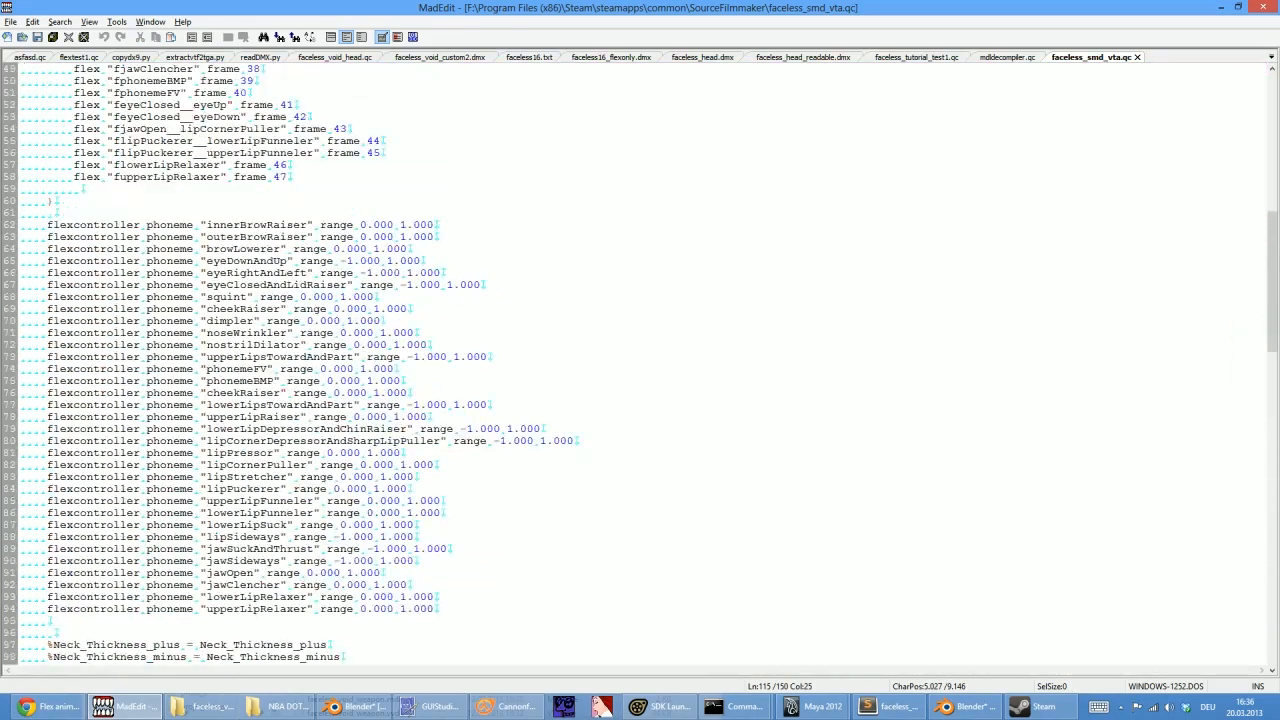
scroll(640, 364, "up", 16)
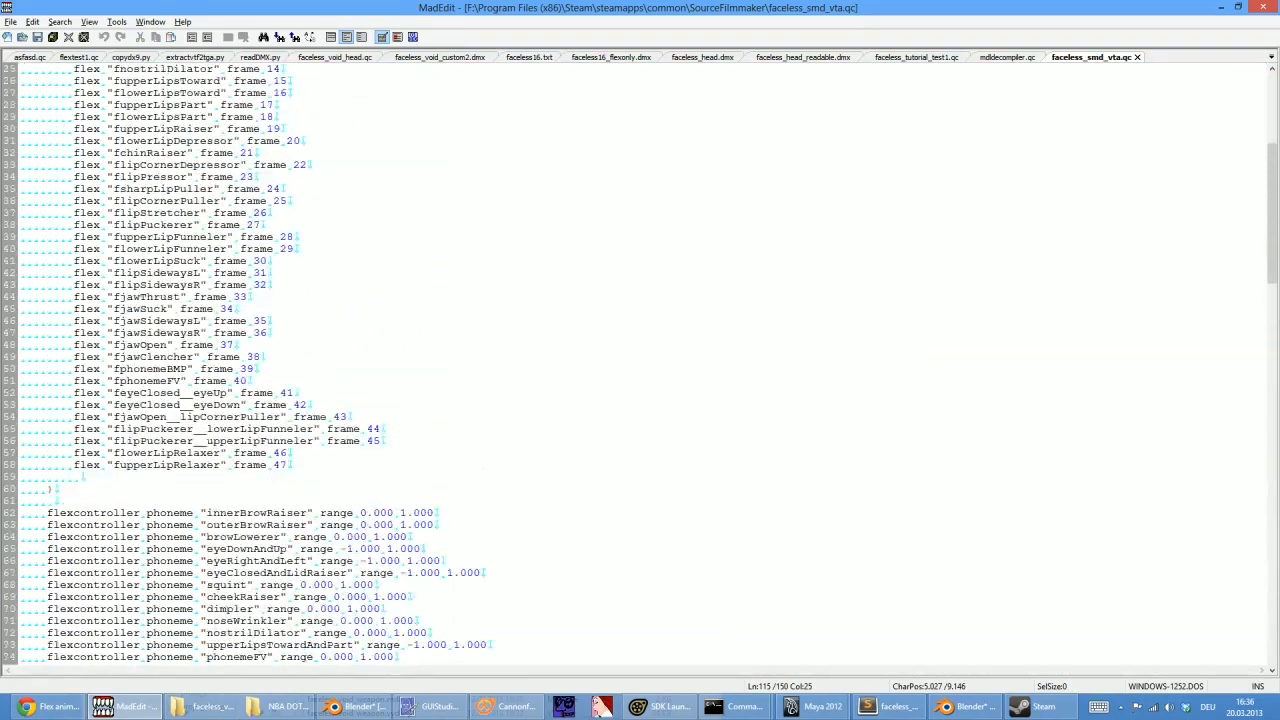
Start opening another file and browse into the game folder of SourceFilmmaker
left_click(22, 37)
left_click(548, 404)
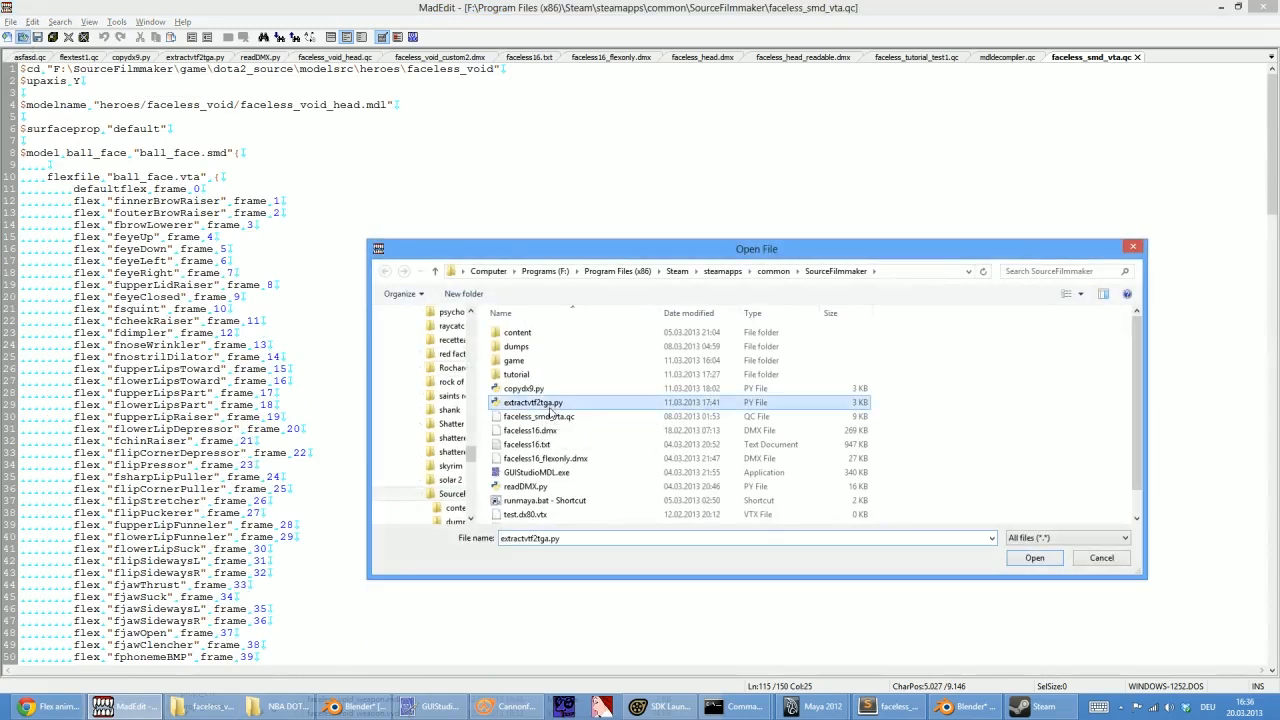
scroll(590, 430, "down", 1)
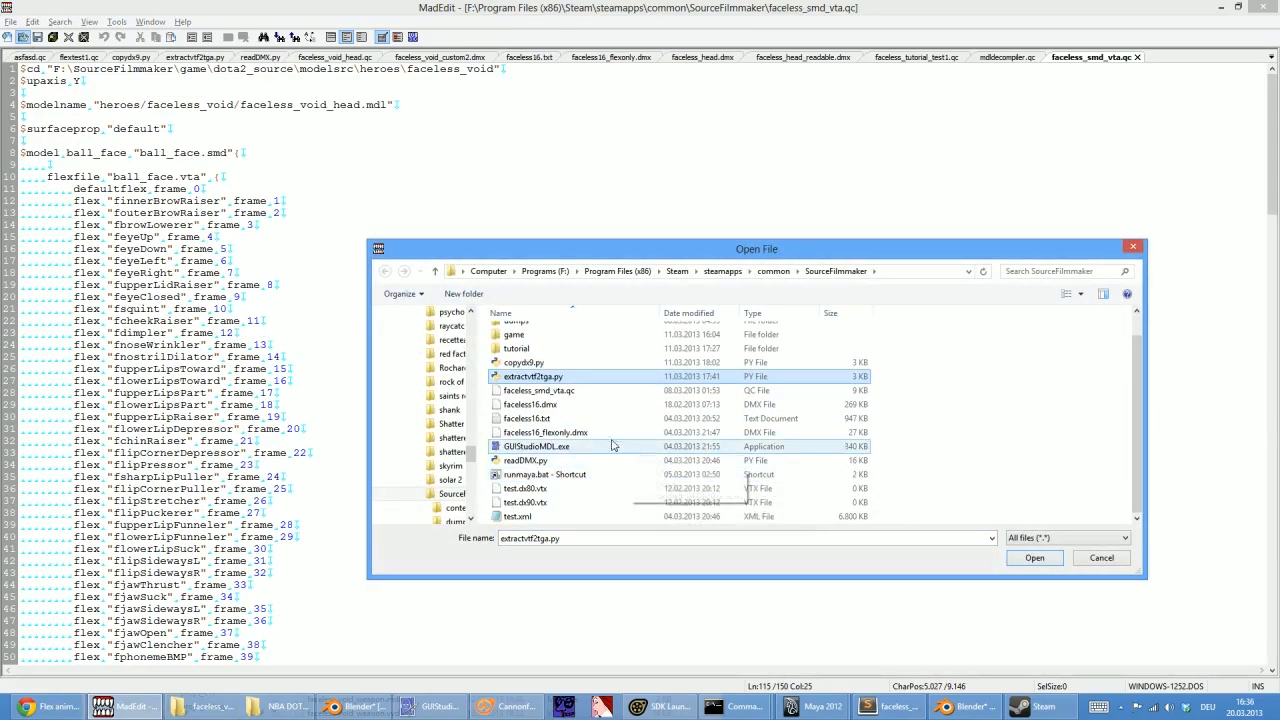
scroll(615, 420, "up", 1)
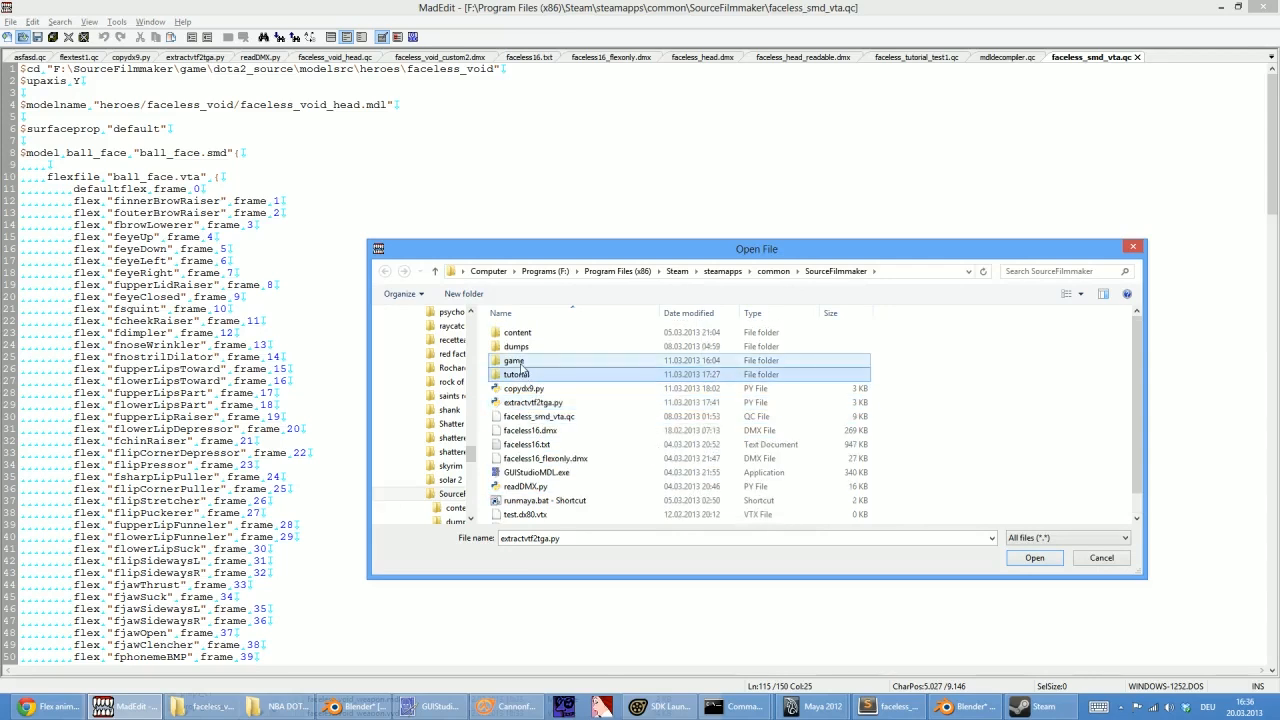
double_click(516, 360)
left_click(539, 460)
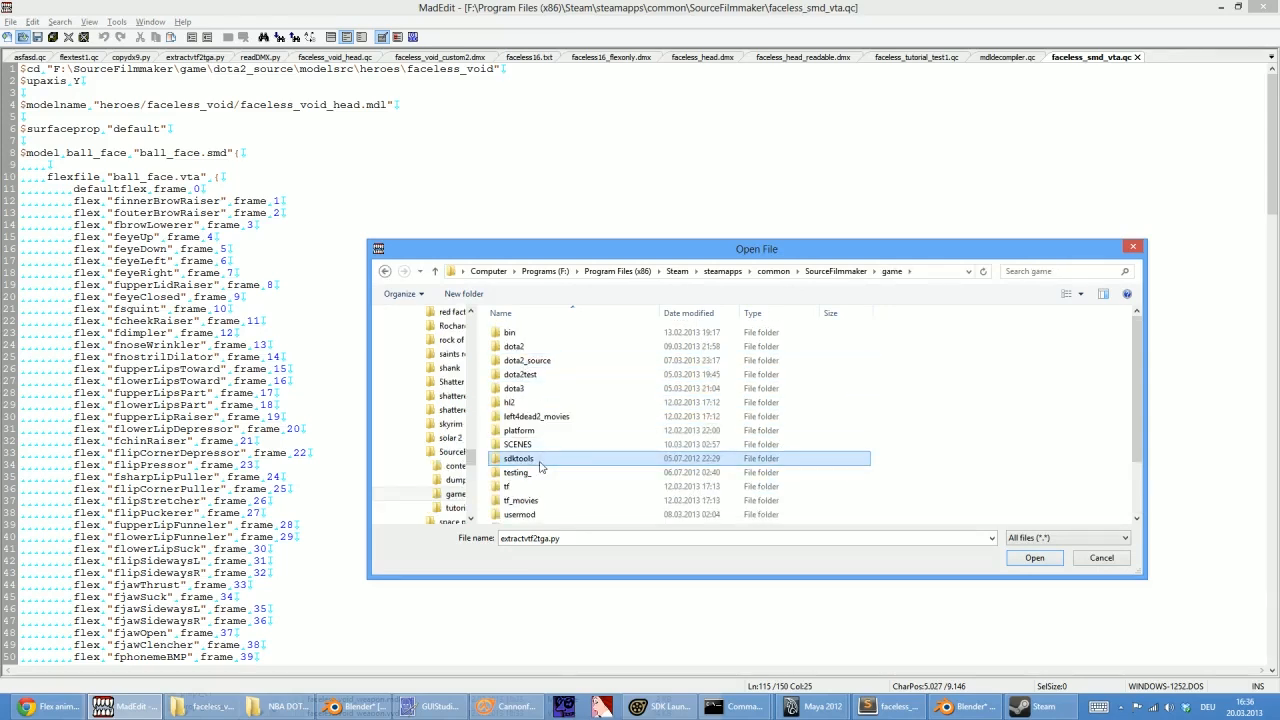
left_click(537, 500)
scroll(535, 485, "down", 2)
scroll(533, 476, "up", 2)
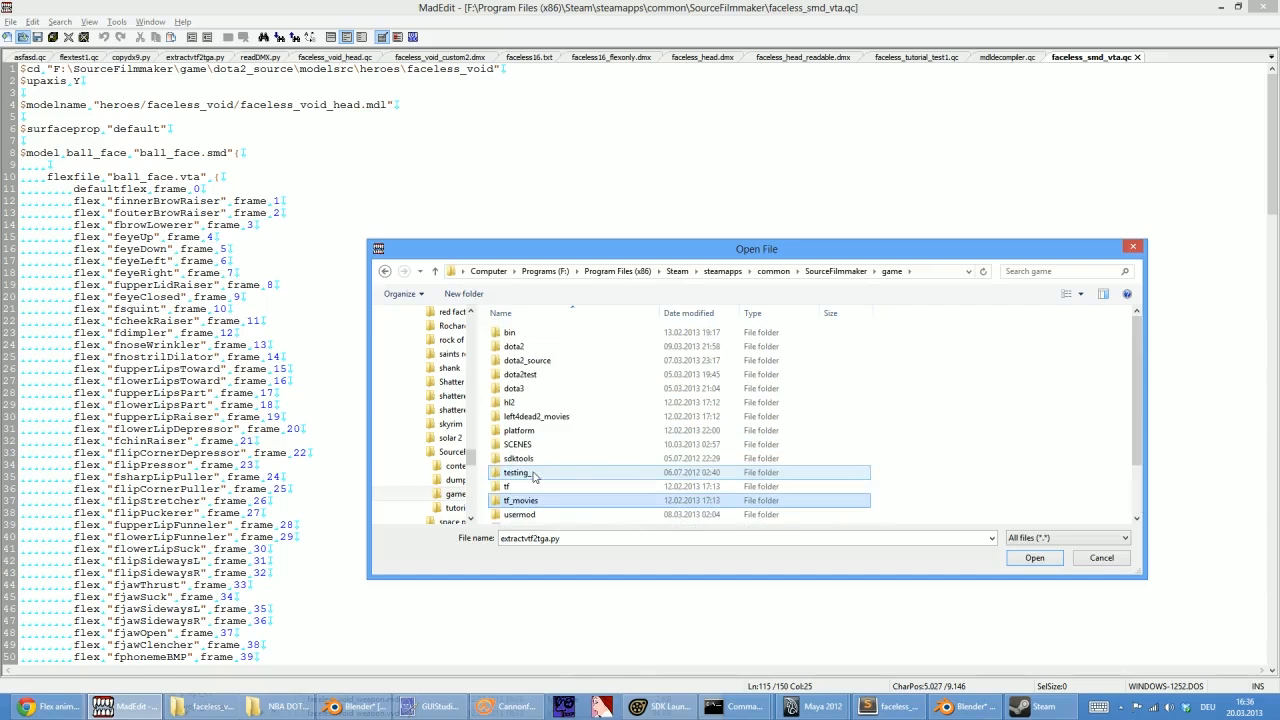
double_click(518, 347)
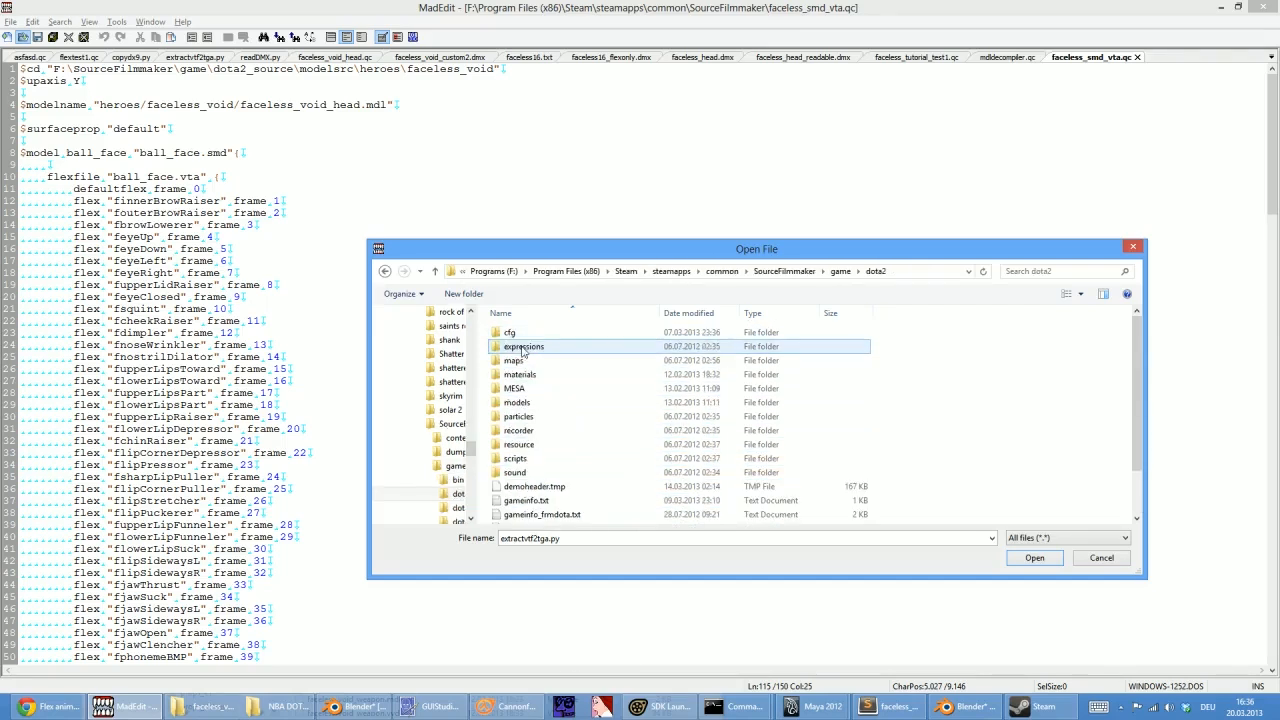
double_click(525, 403)
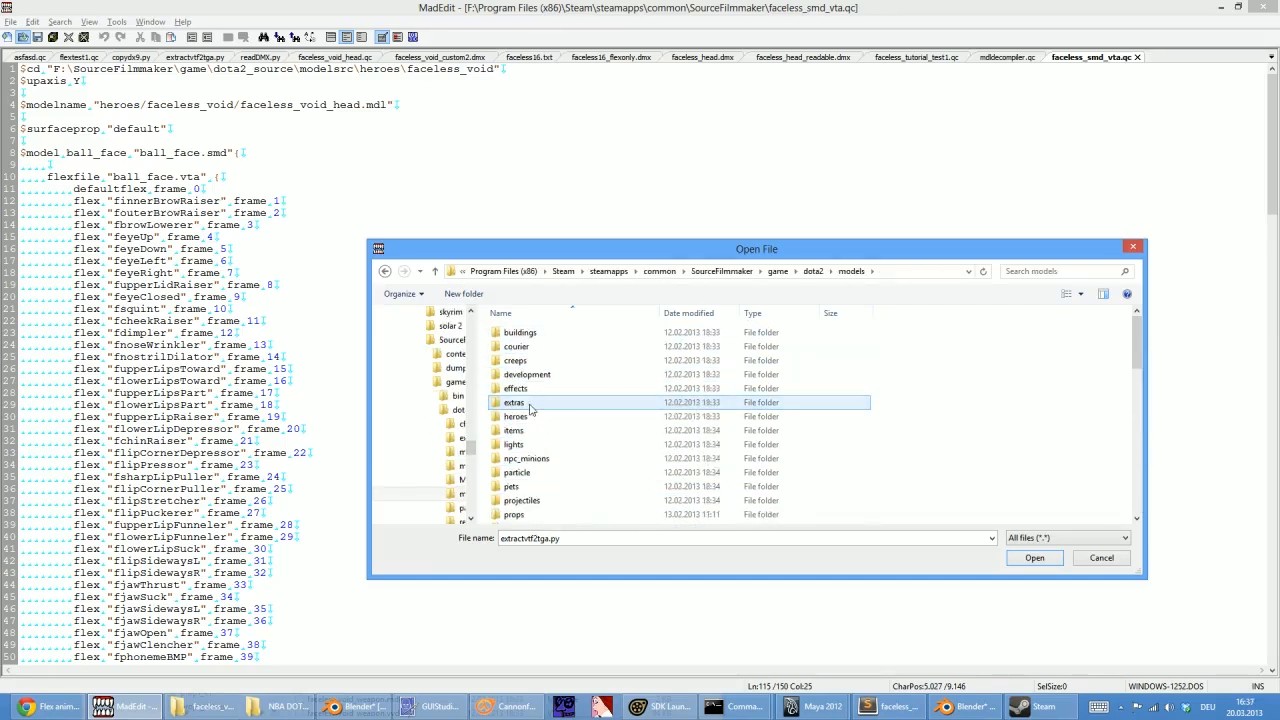
left_click(562, 374)
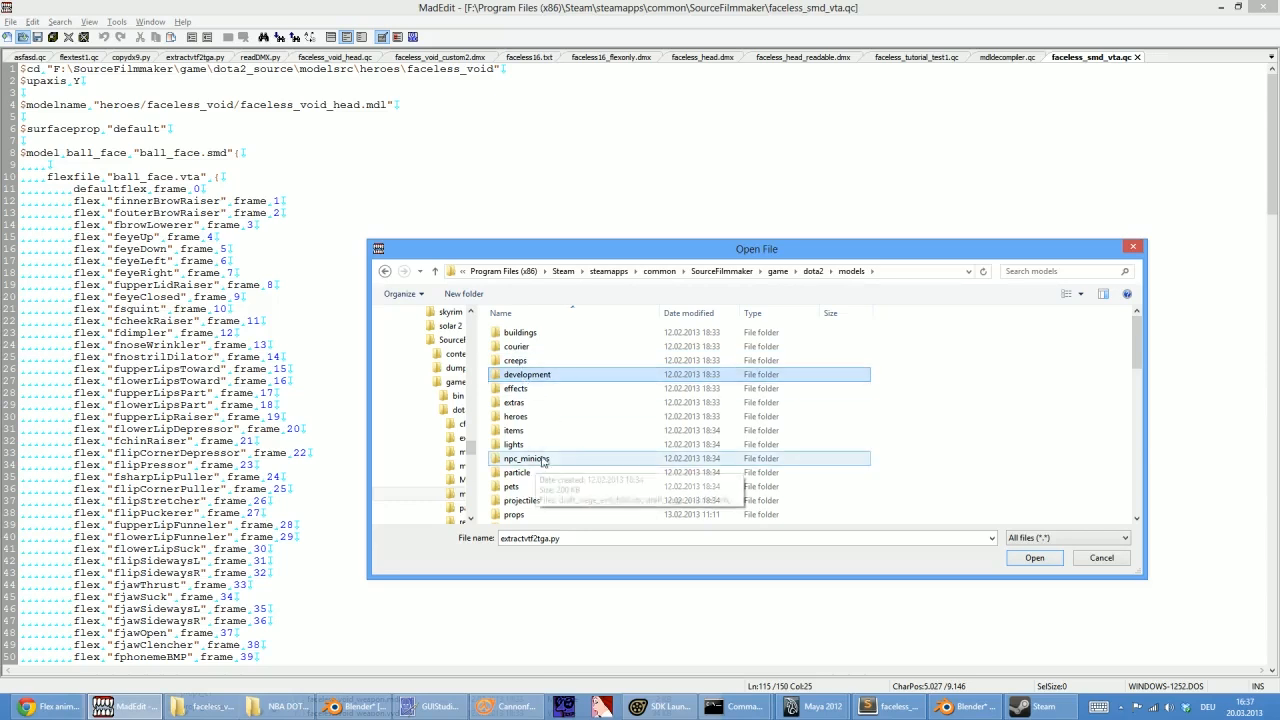
left_click(512, 418)
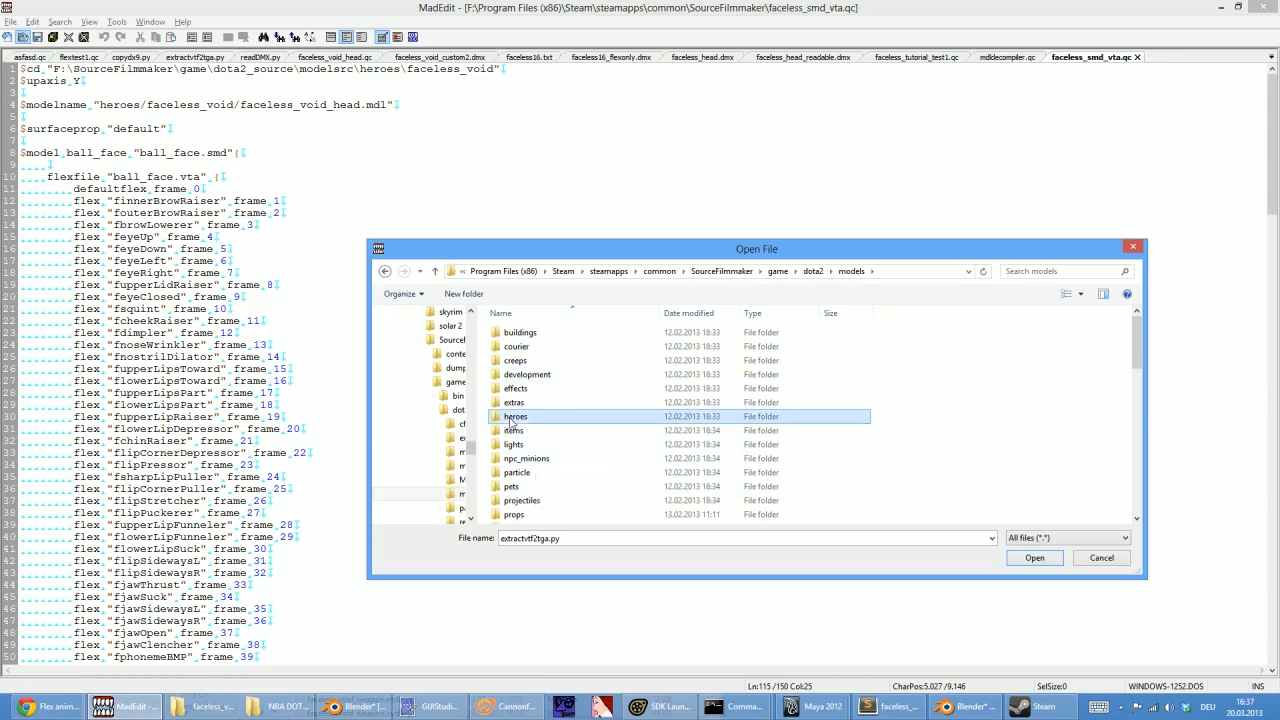
left_click(812, 271)
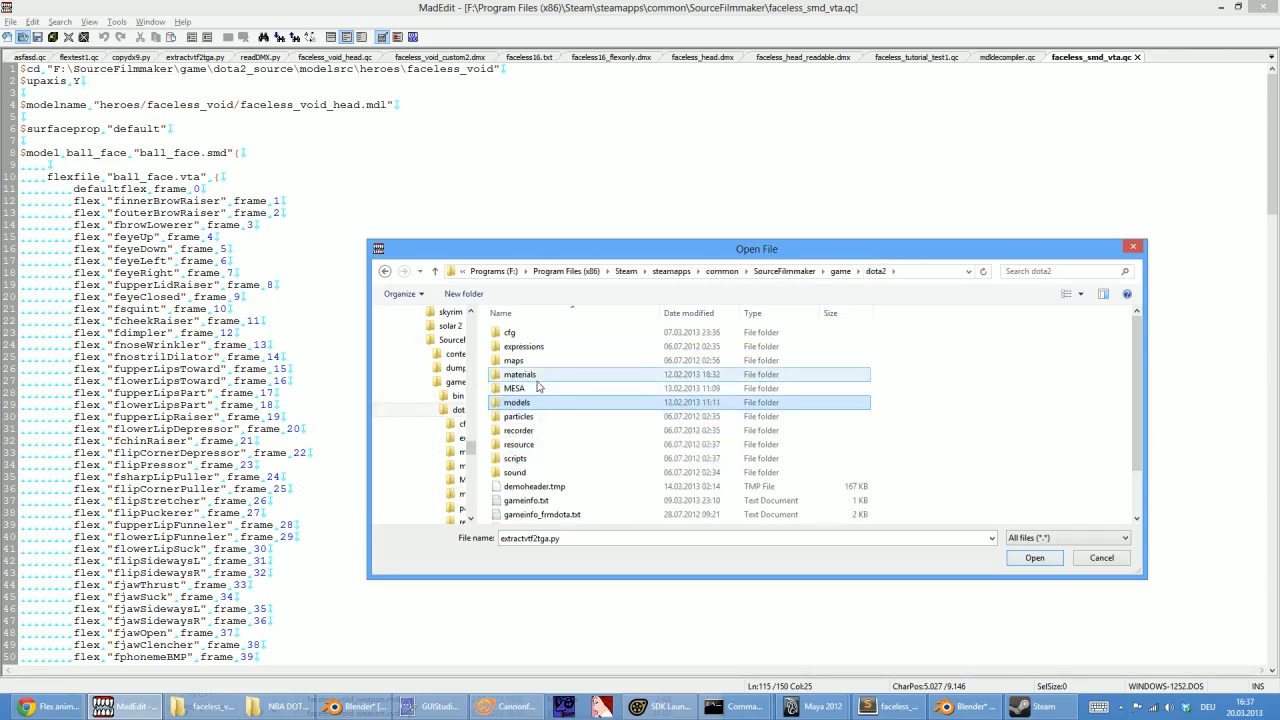
left_click(840, 271)
Browse to the faceless_void folder under dota2_source, modelsrc and heroes
left_click(553, 363)
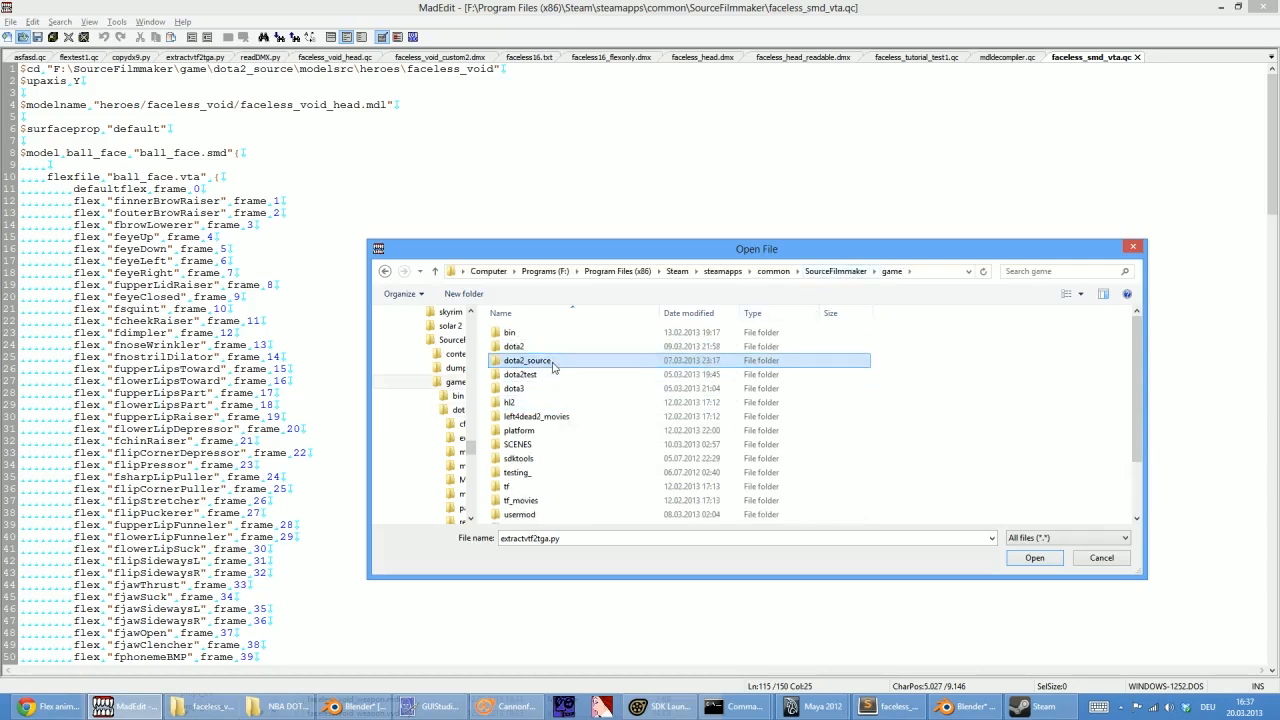
double_click(553, 363)
scroll(545, 420, "down", 5)
left_click(538, 462)
double_click(535, 474)
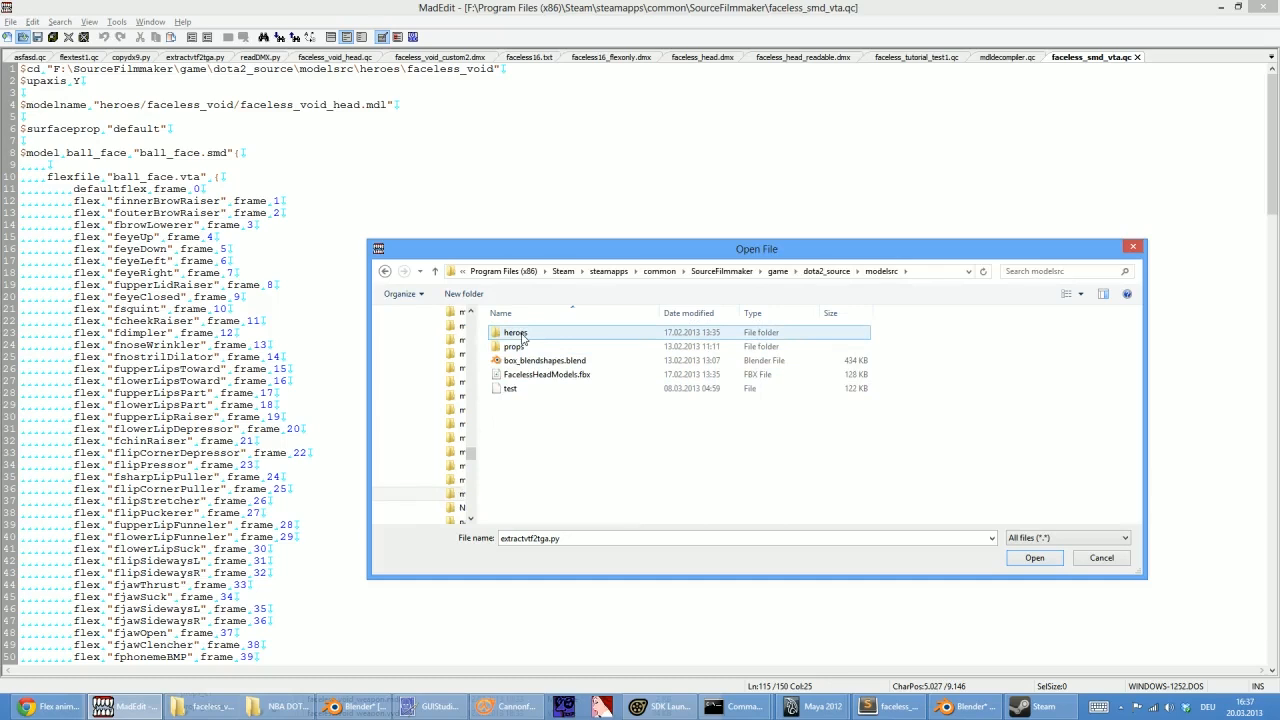
double_click(518, 334)
double_click(522, 336)
Look through the faceless_void folder's QC, SMD, VTA and DMX files, and dismiss the dialog without opening one
scroll(590, 440, "down", 4)
scroll(605, 440, "down", 5)
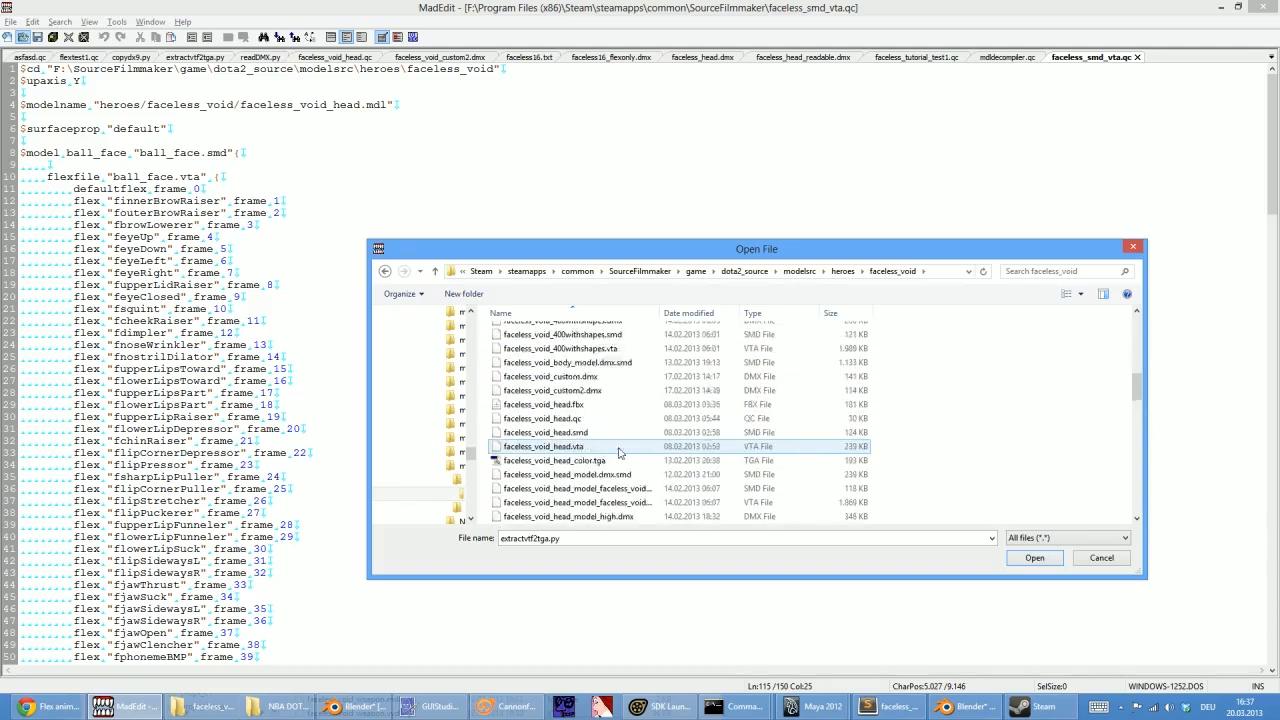
scroll(618, 452, "down", 4)
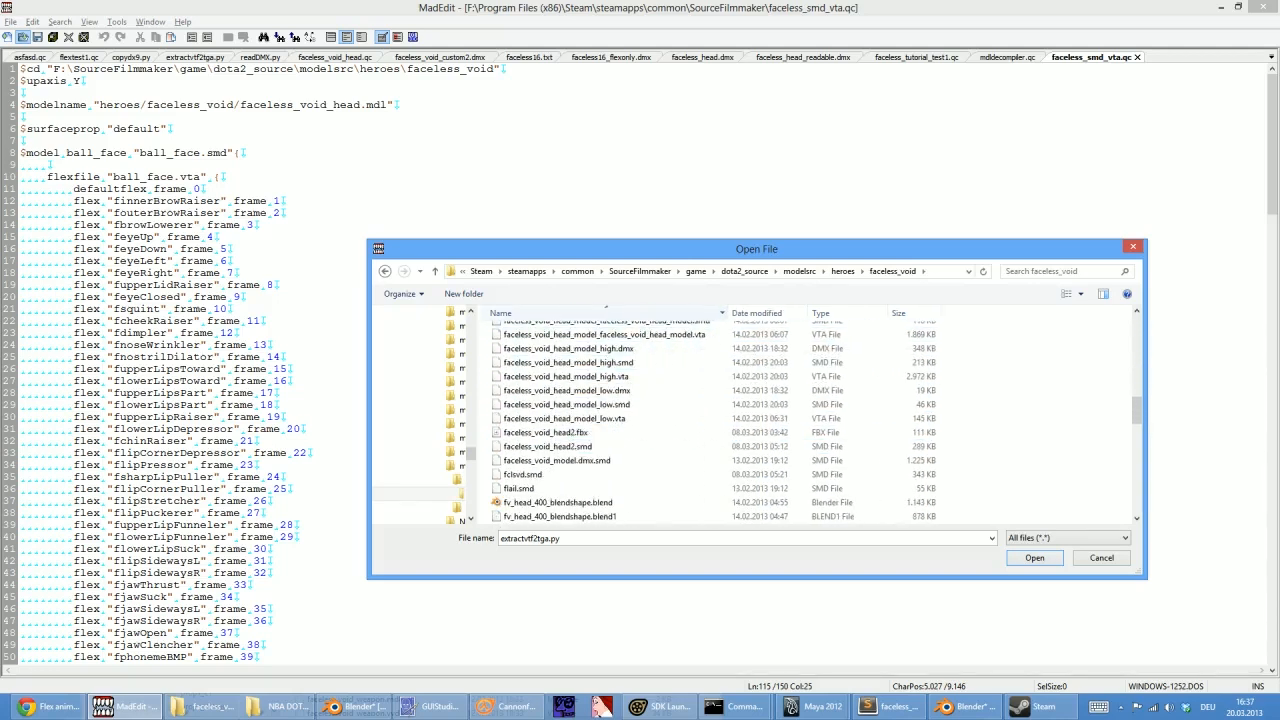
scroll(640, 430, "up", 4)
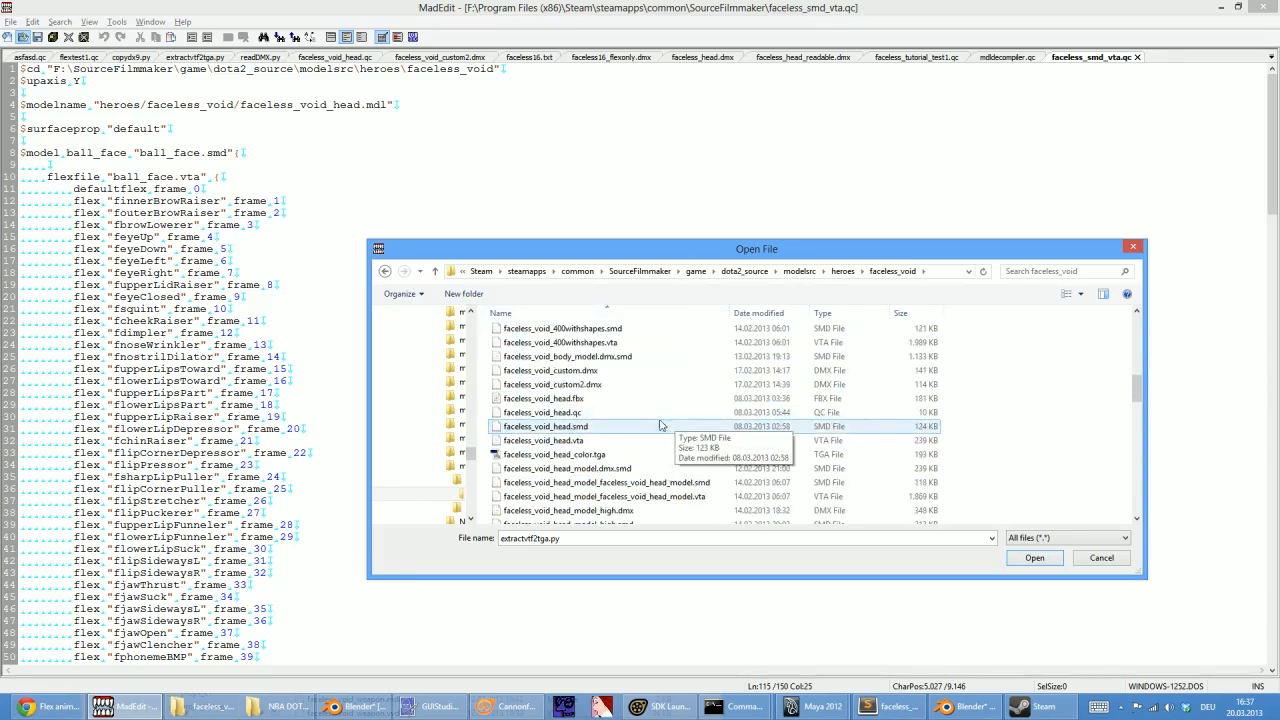
left_click(640, 412)
scroll(635, 440, "up", 1)
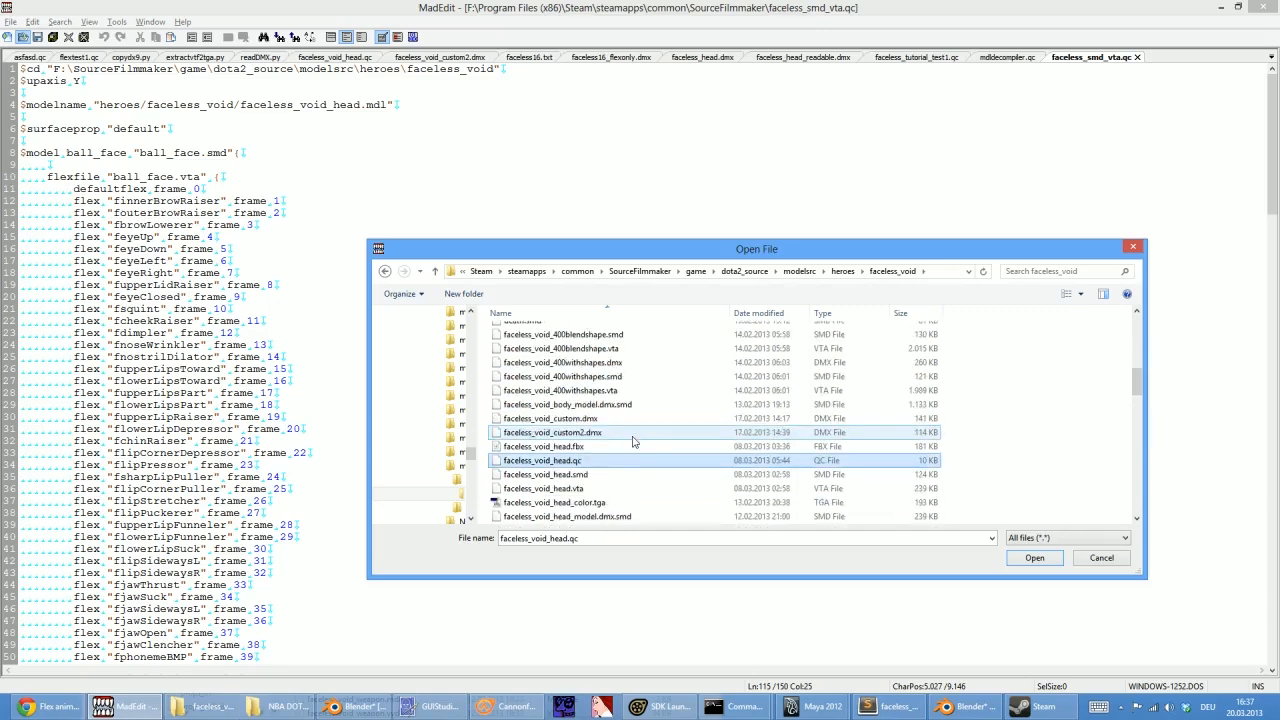
scroll(650, 443, "up", 5)
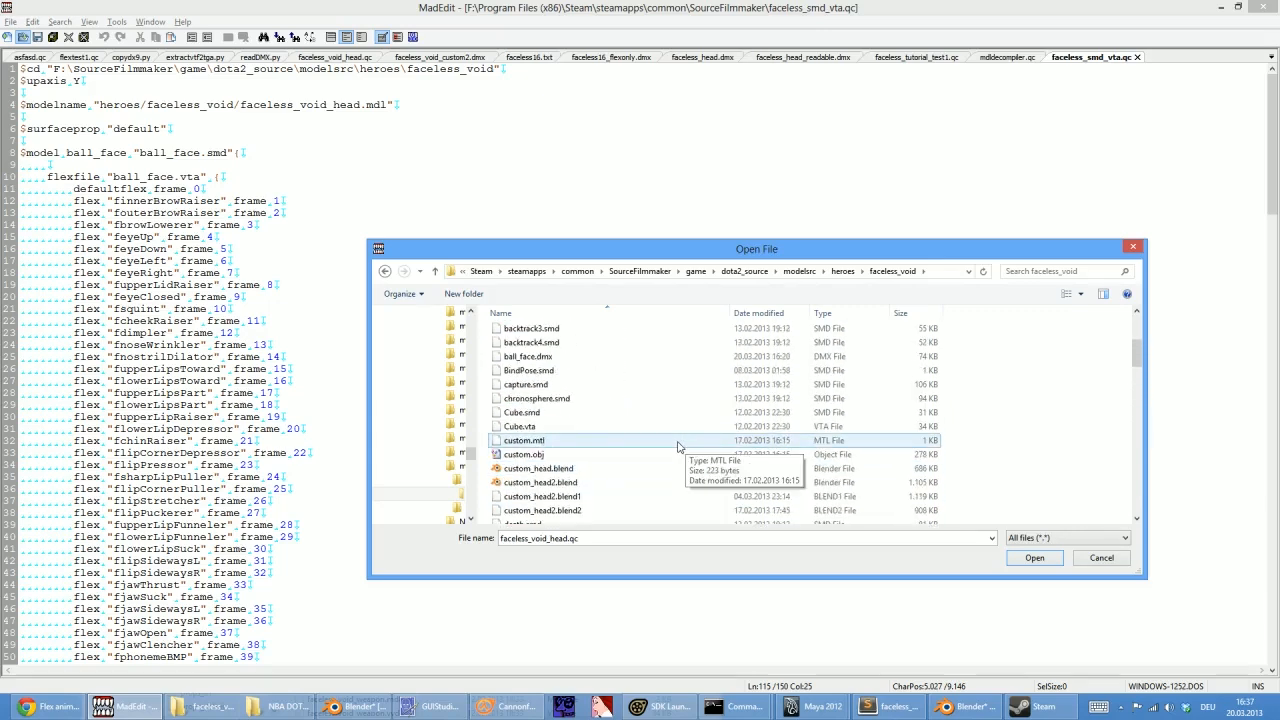
scroll(677, 445, "up", 2)
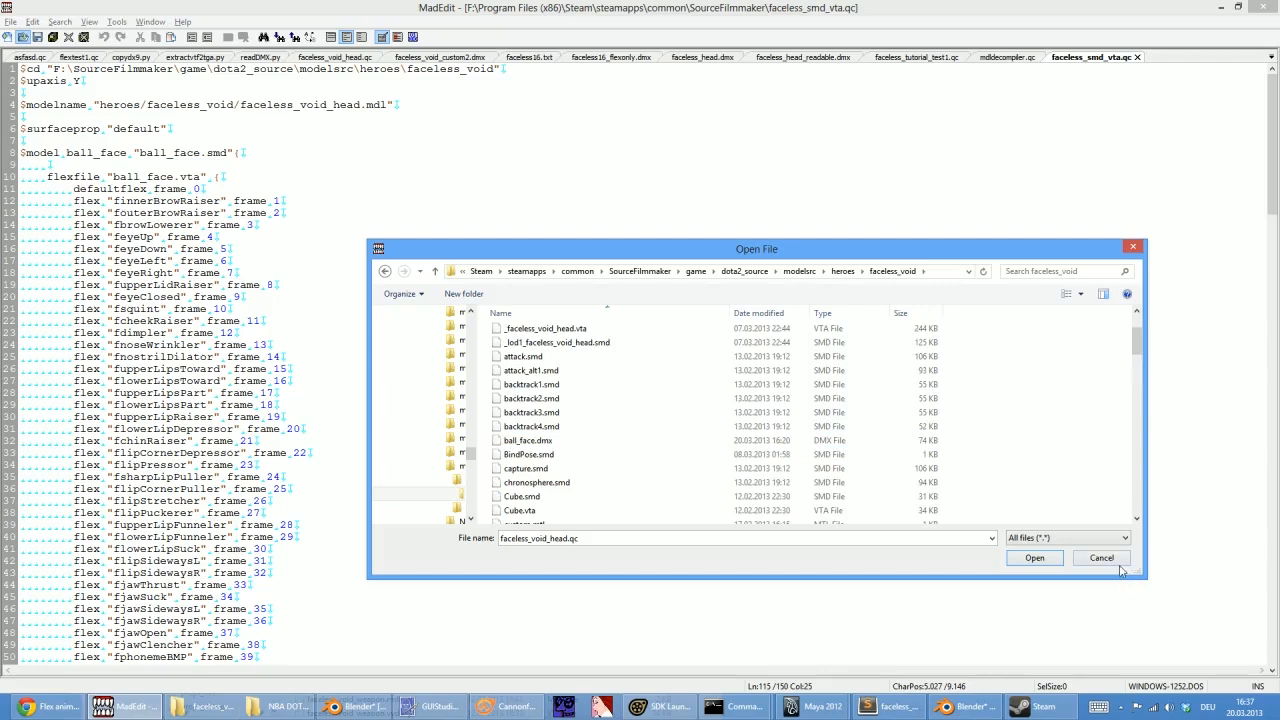
left_click(1101, 558)
Switch to File Explorer and bring up the dota2 models folder for faceless_void
left_click(280, 706)
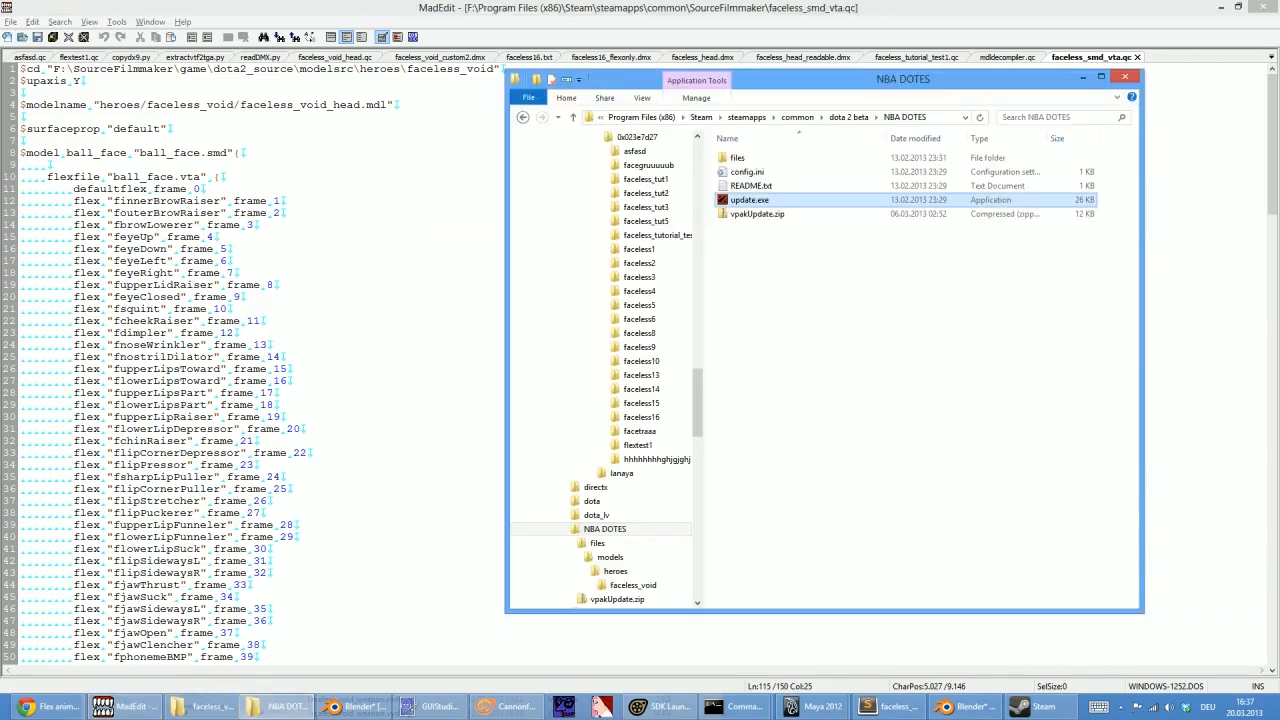
scroll(620, 350, "up", 15)
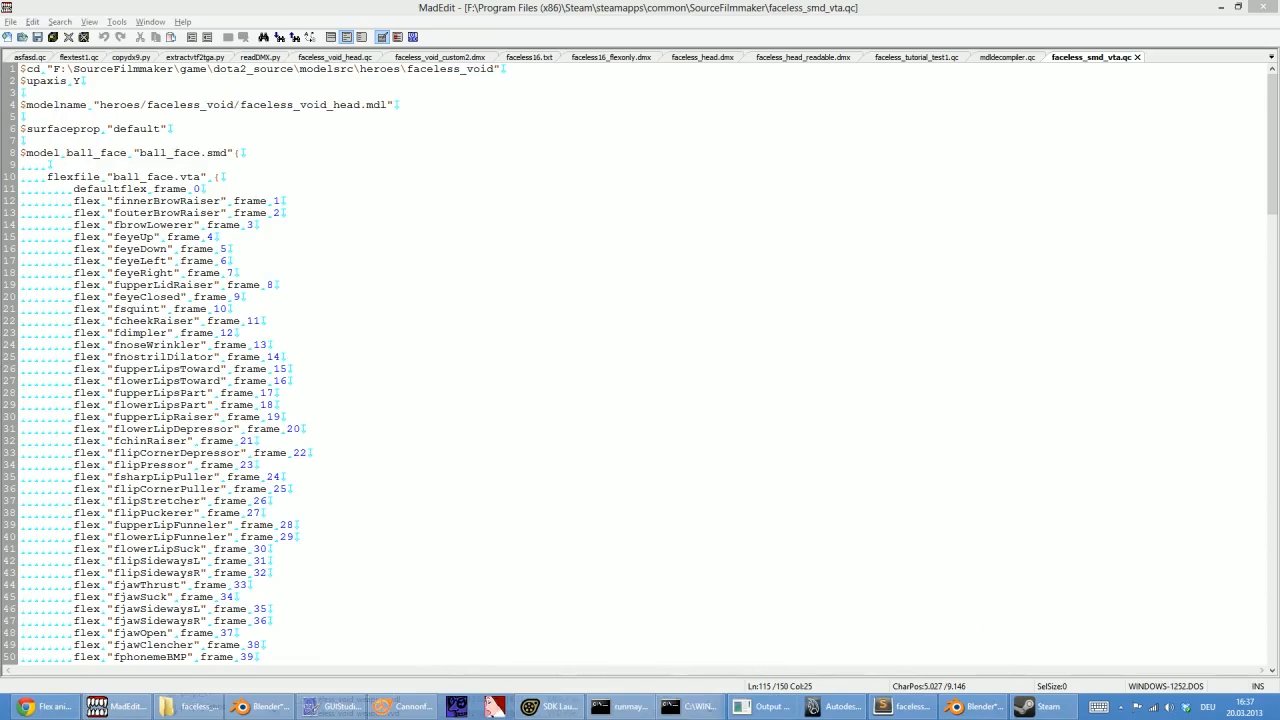
left_click(193, 706)
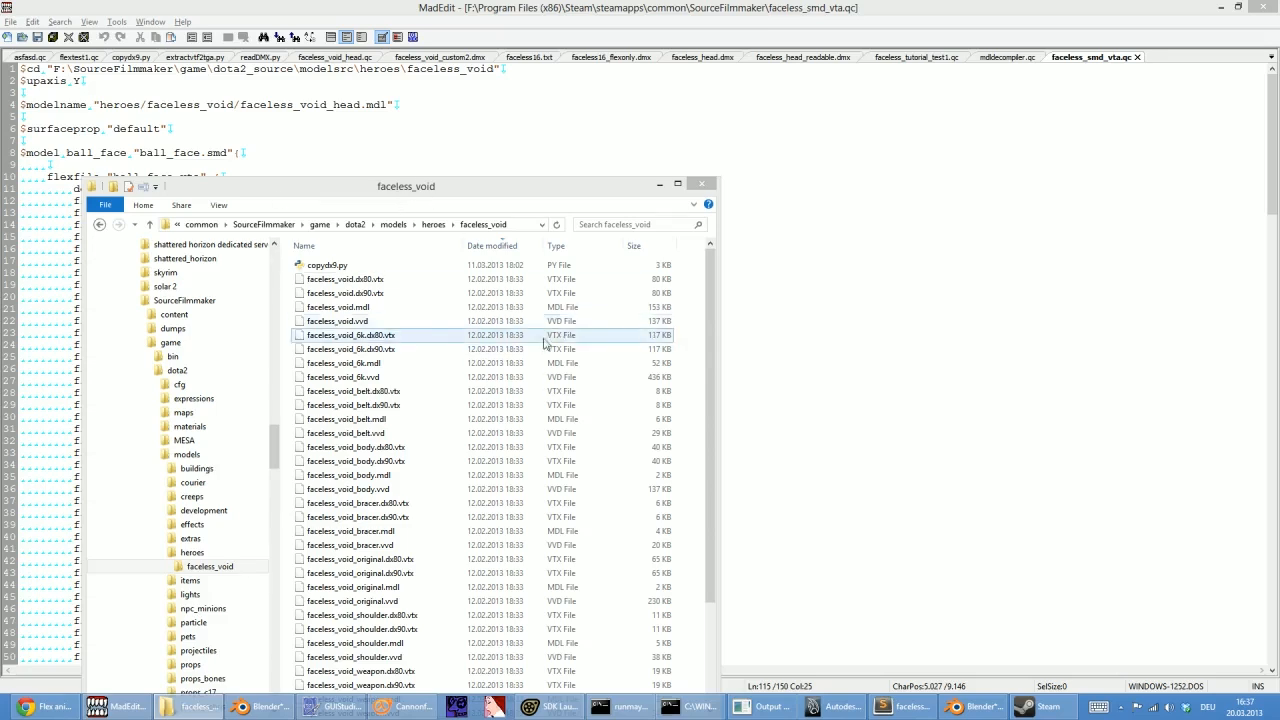
Return to MadEdit, start opening another file and browse to the faceless_void folder under game, dota2_source, modelsrc and heroes
left_click(760, 285)
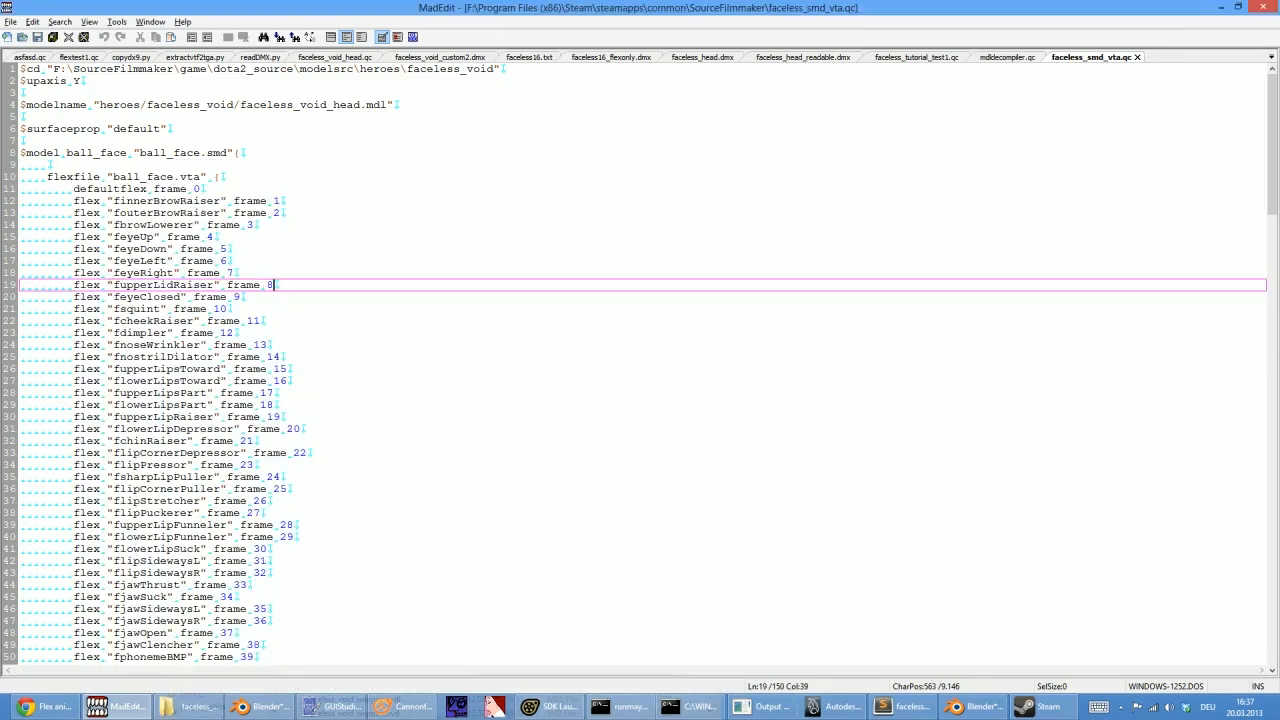
left_click(22, 37)
left_click(593, 444)
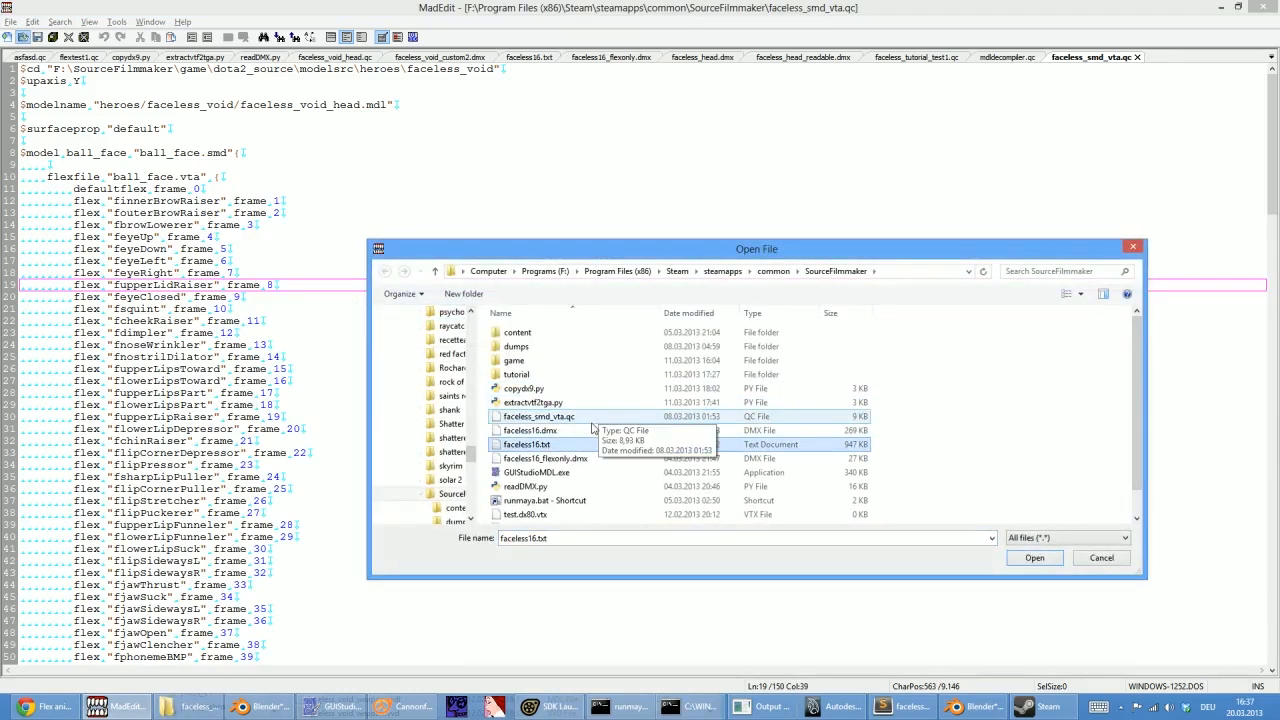
left_click(588, 418)
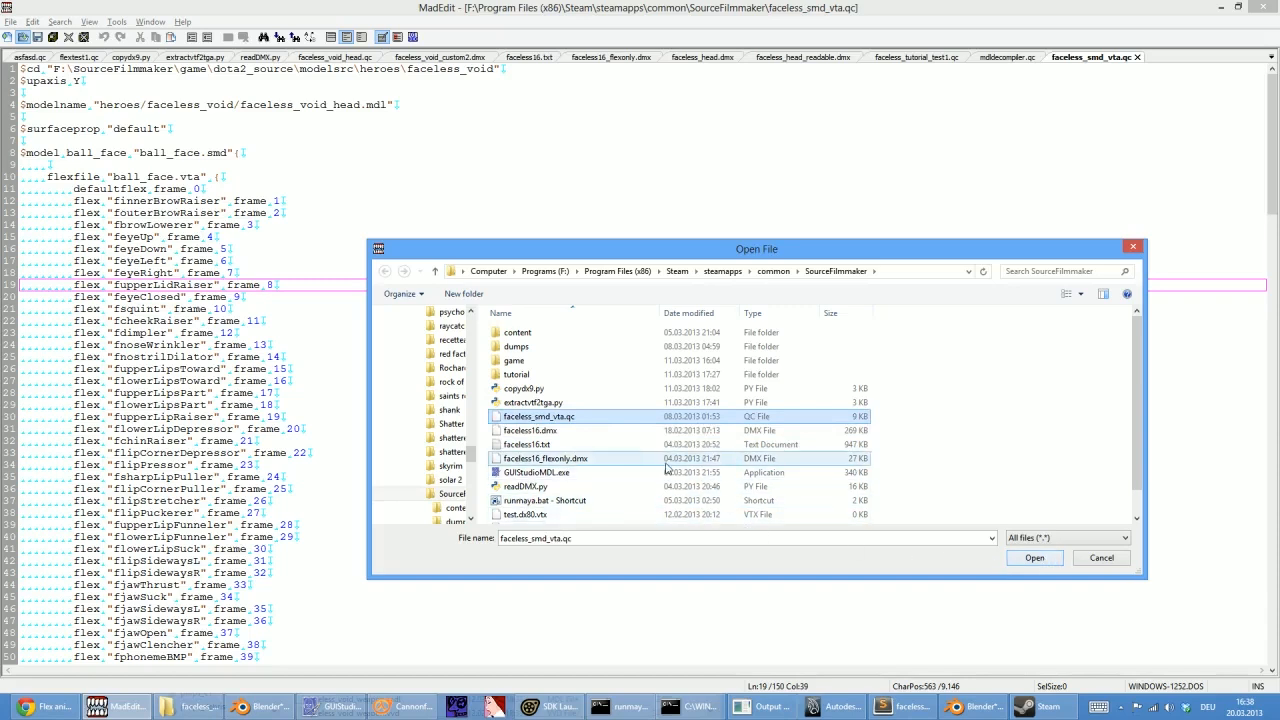
double_click(530, 361)
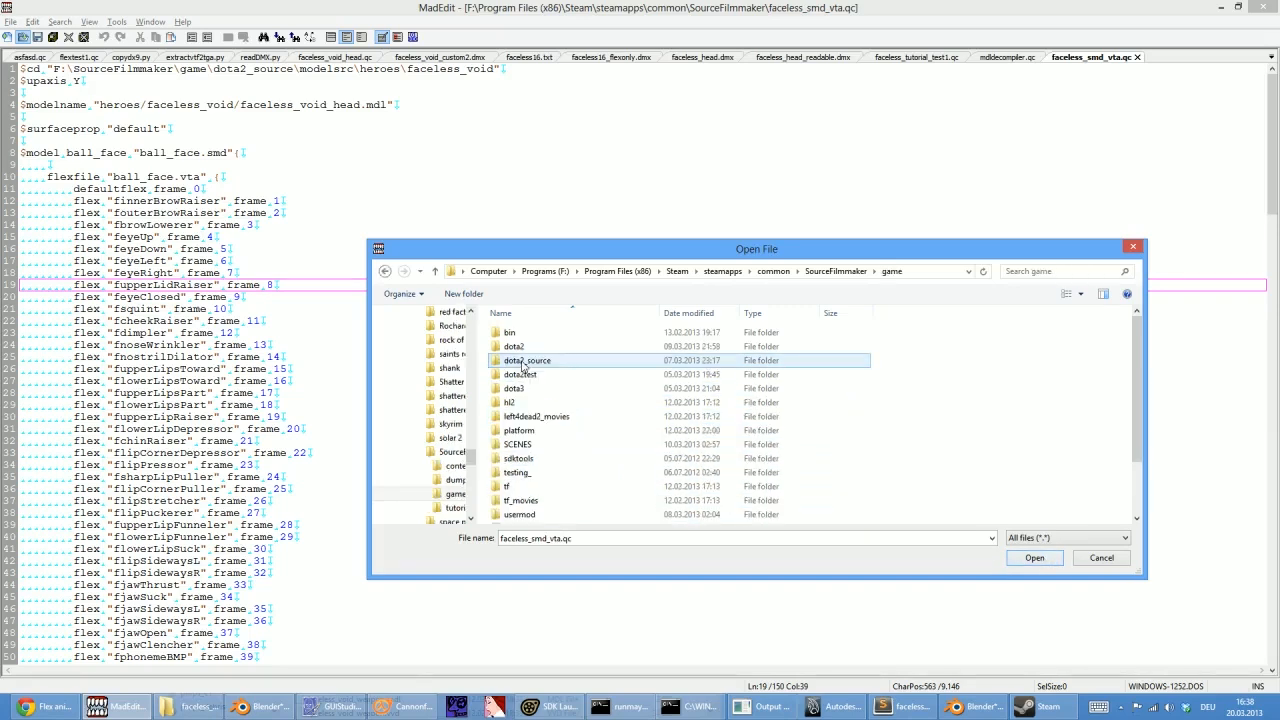
double_click(530, 361)
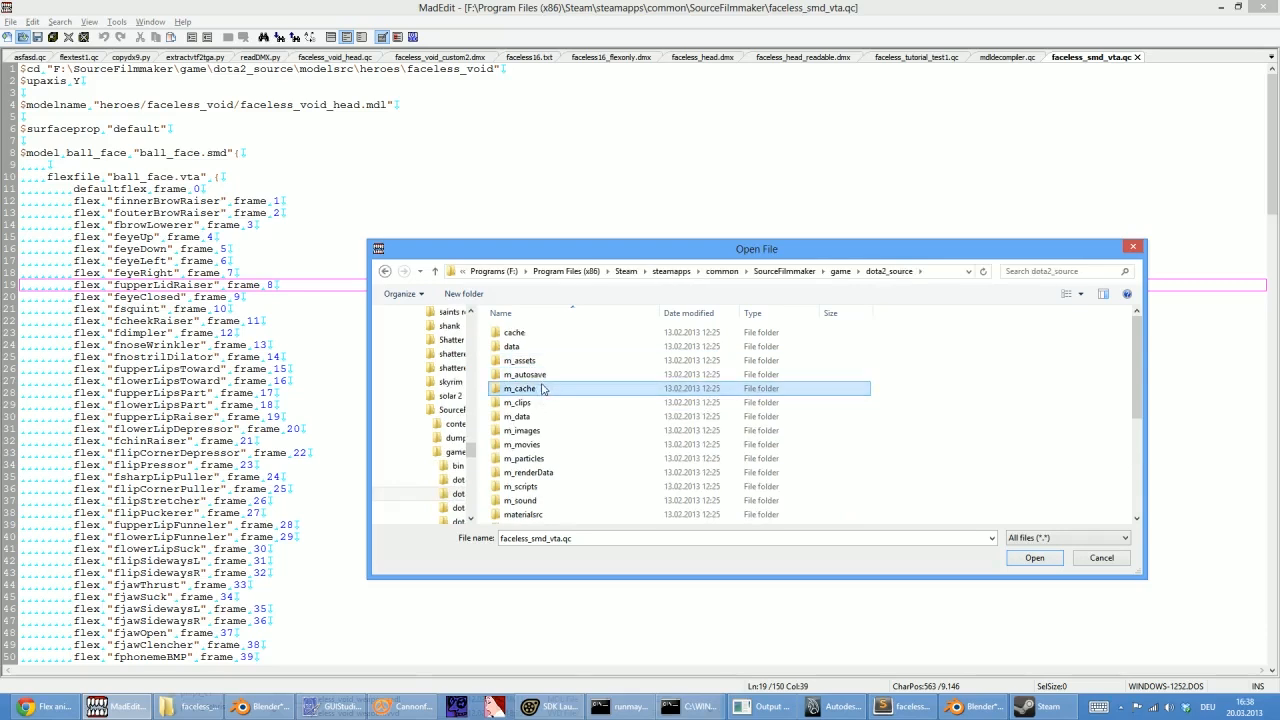
double_click(522, 376)
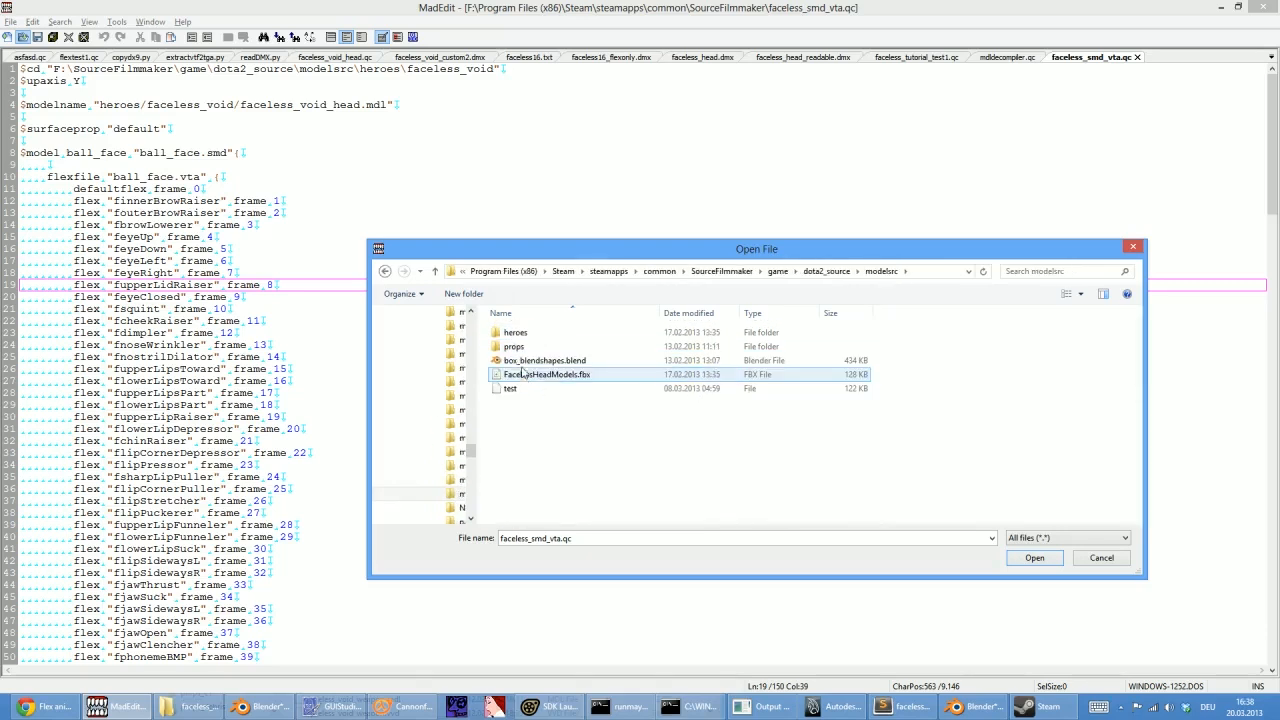
double_click(515, 334)
double_click(515, 334)
Find faceless_void_head.qc in the faceless_void folder and open it in the editor
scroll(536, 378, "down", 4)
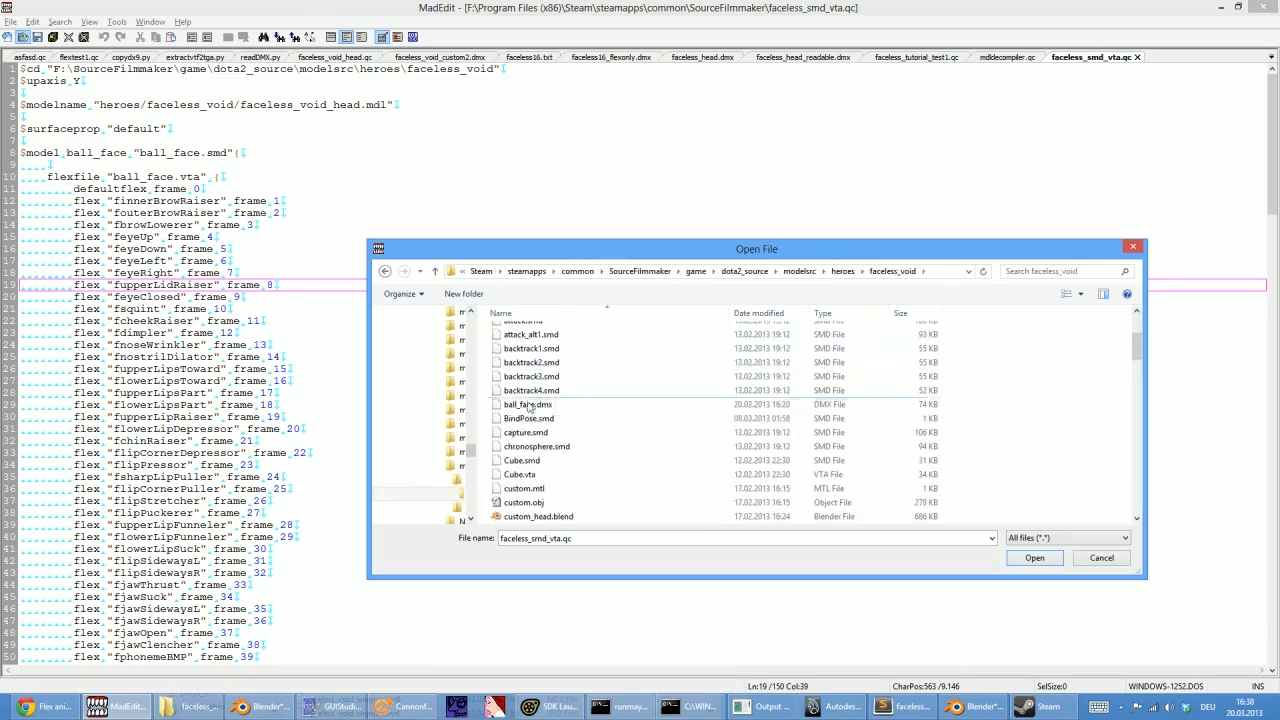
scroll(545, 400, "down", 3)
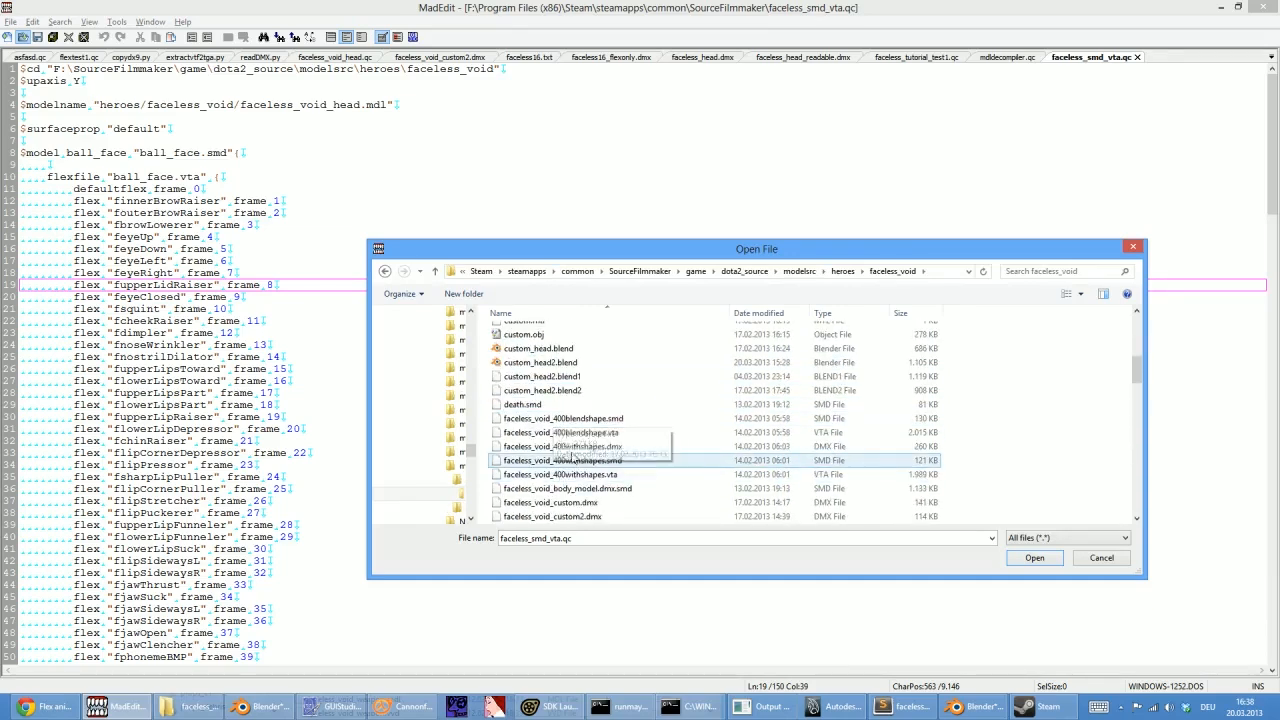
scroll(631, 413, "up", 4)
scroll(631, 413, "down", 4)
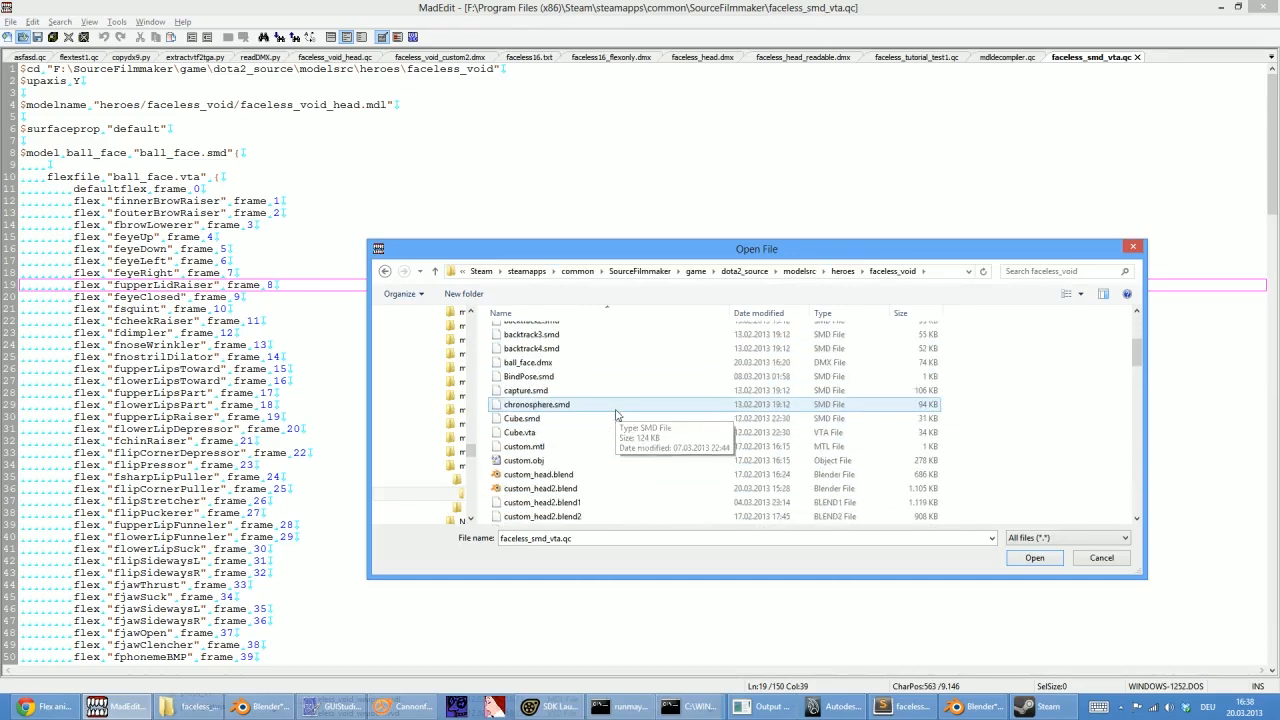
scroll(631, 413, "down", 3)
left_click(590, 461)
left_click(1035, 557)
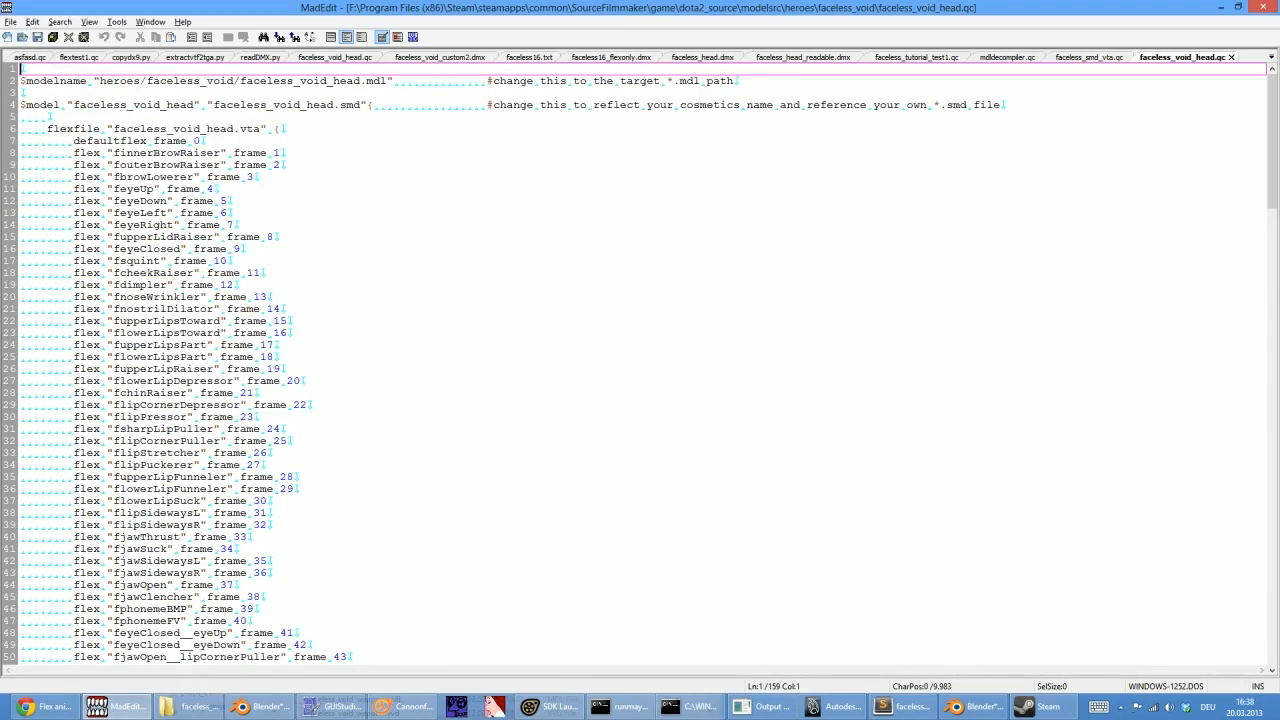
Examine the header of faceless_void_head.qc: the $modelname path, its comment on the target MDL path, and the flexfile VTA reference
left_click(274, 357)
left_click_drag(120, 81, 262, 81)
left_click(22, 69)
left_click_drag(488, 81, 735, 81)
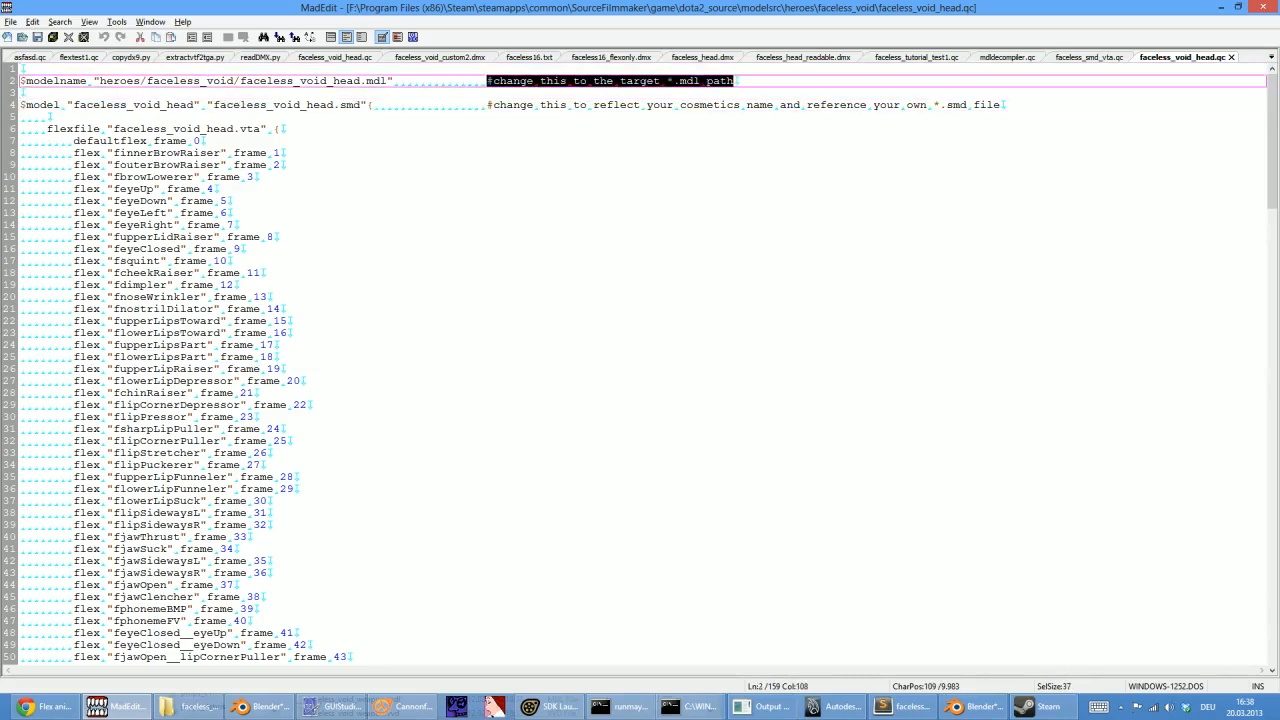
left_click(47, 117)
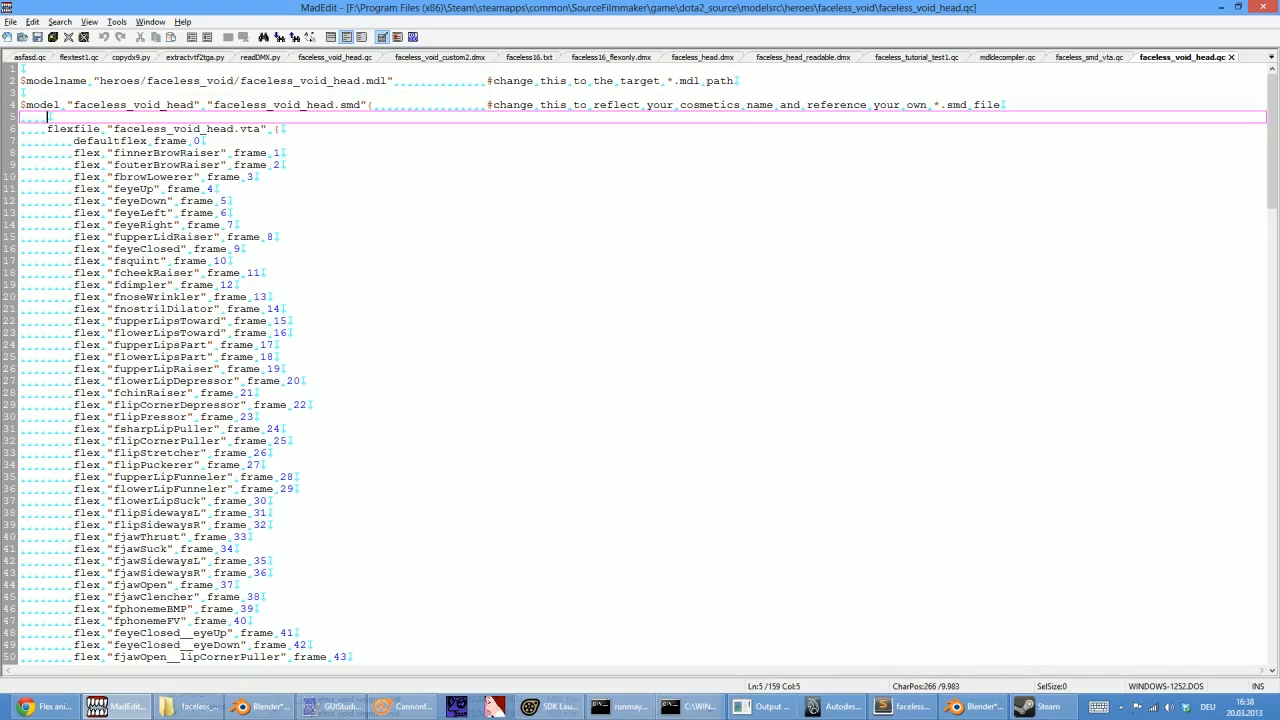
left_click_drag(113, 129, 280, 129)
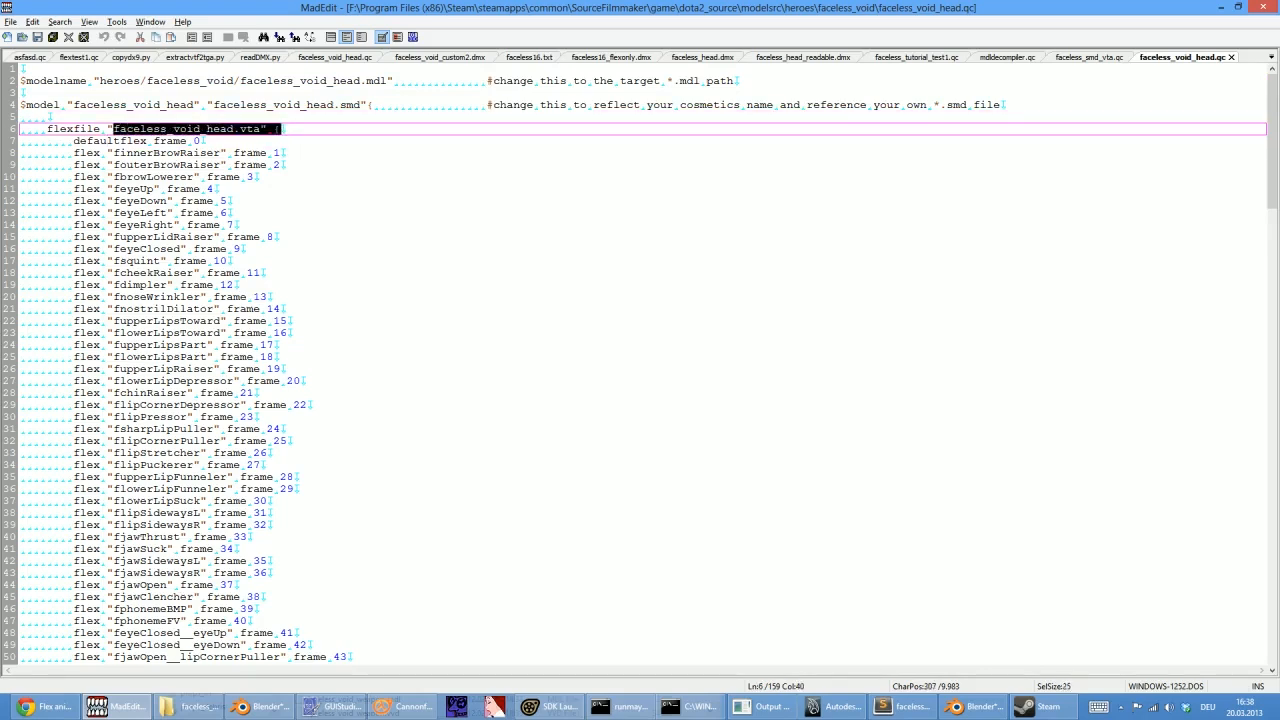
left_click(280, 129)
Look through the flexcontroller definitions and the flex formulas that follow them in the QC file
scroll(280, 129, "down", 20)
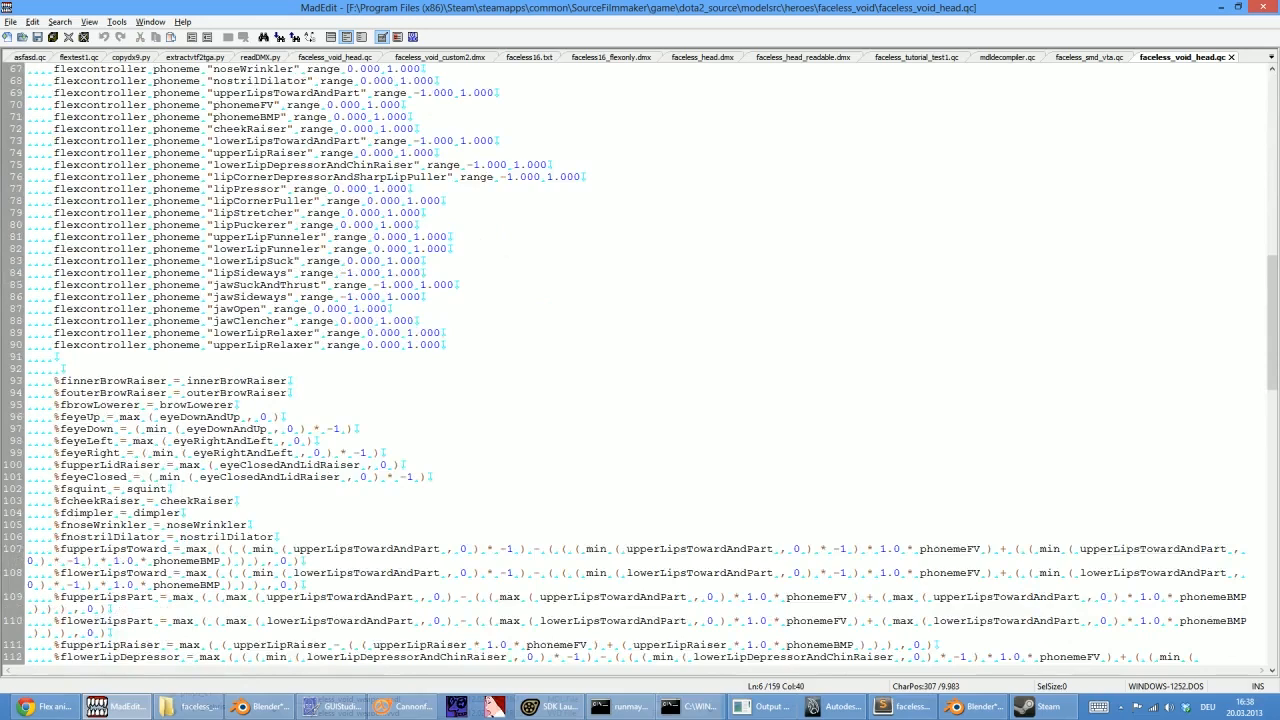
scroll(640, 360, "down", 5)
left_click_drag(61, 189, 94, 237)
left_click(94, 237)
left_click(94, 237)
scroll(94, 237, "down", 4)
scroll(640, 360, "up", 4)
Examine the $lod block and the $hbox lines near the end of the QC file
scroll(640, 360, "down", 14)
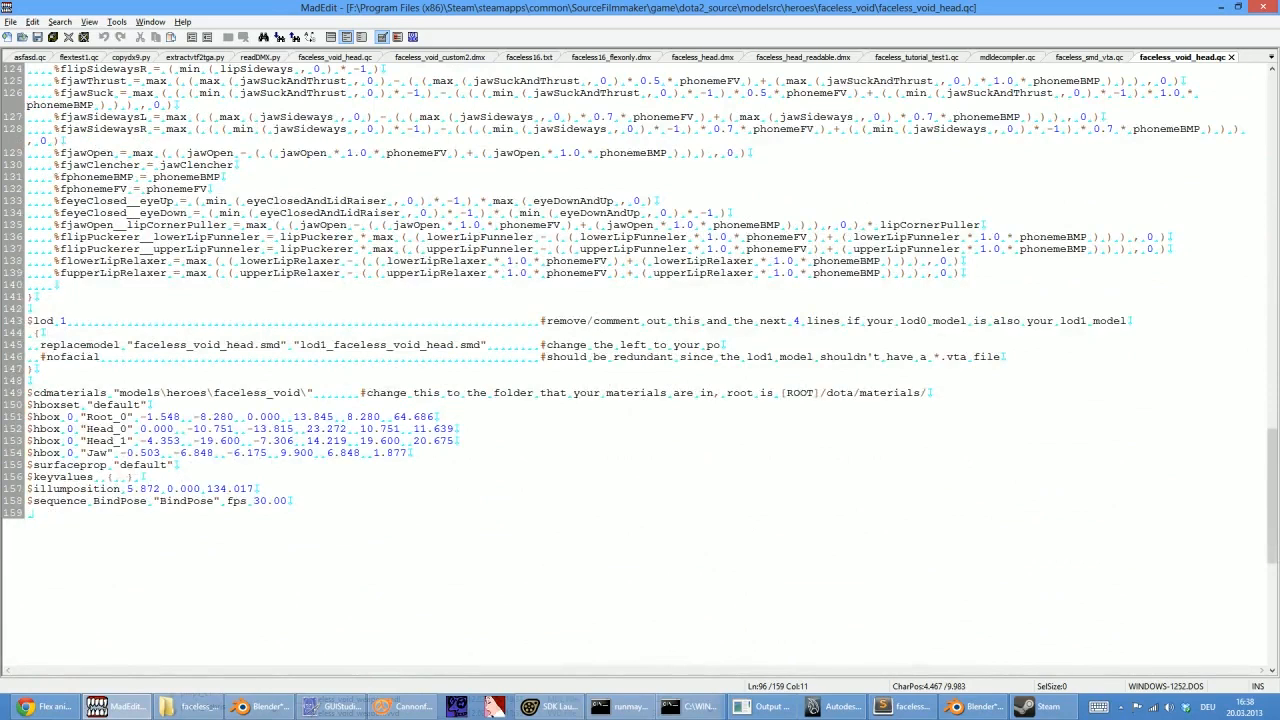
left_click_drag(47, 320, 44, 333)
left_click(44, 333)
left_click_drag(61, 417, 207, 452)
left_click(207, 452)
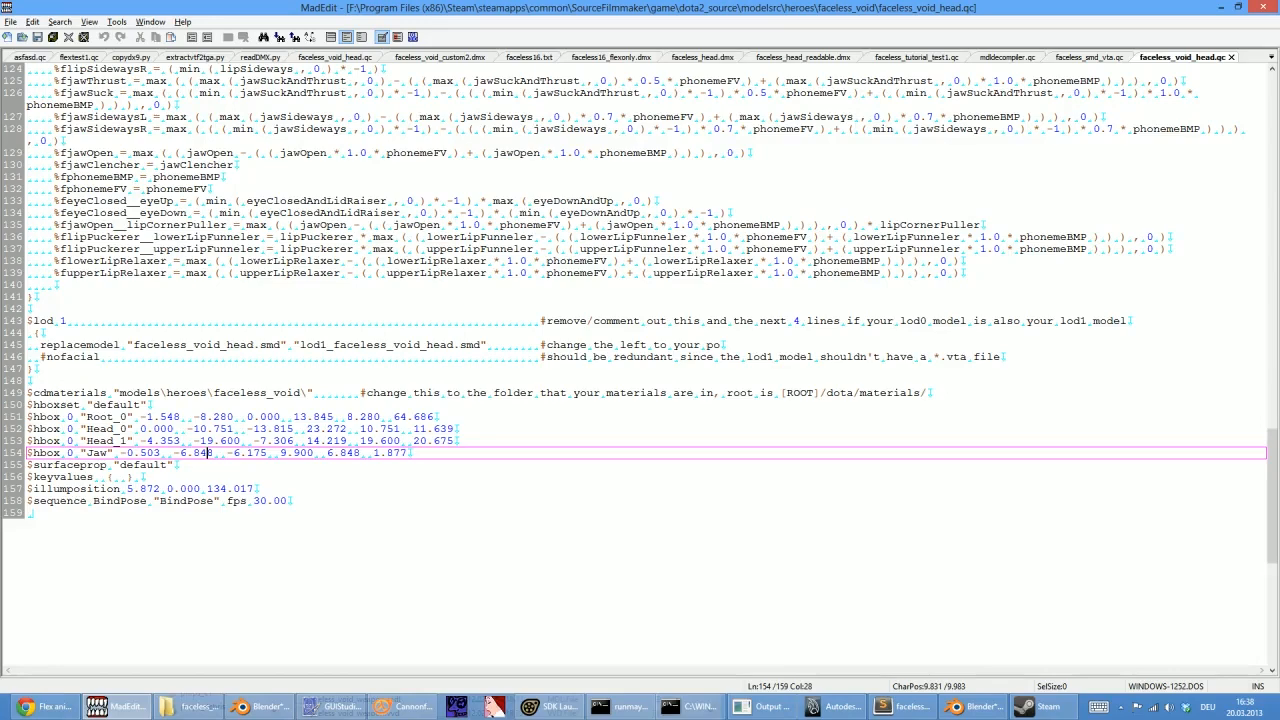
Go back through the formulas and controllers to the start of the QC file and review the flexfile block
scroll(208, 452, "up", 12)
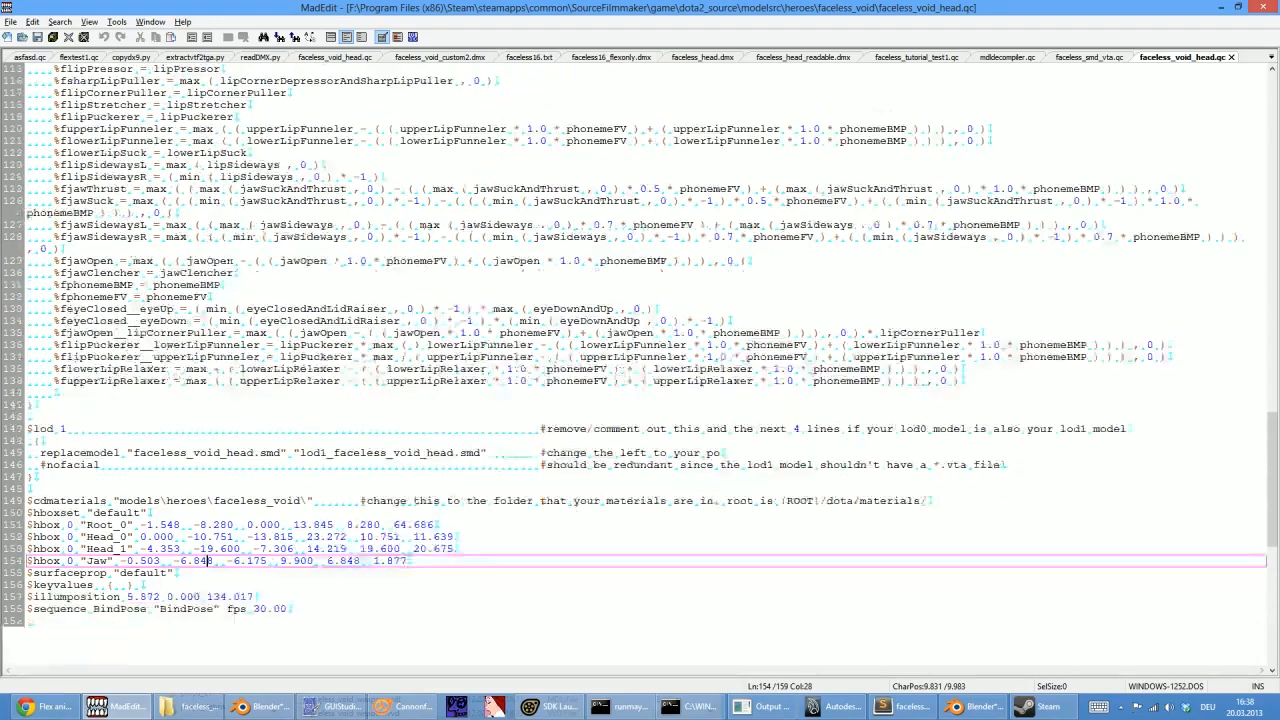
scroll(640, 363, "up", 20)
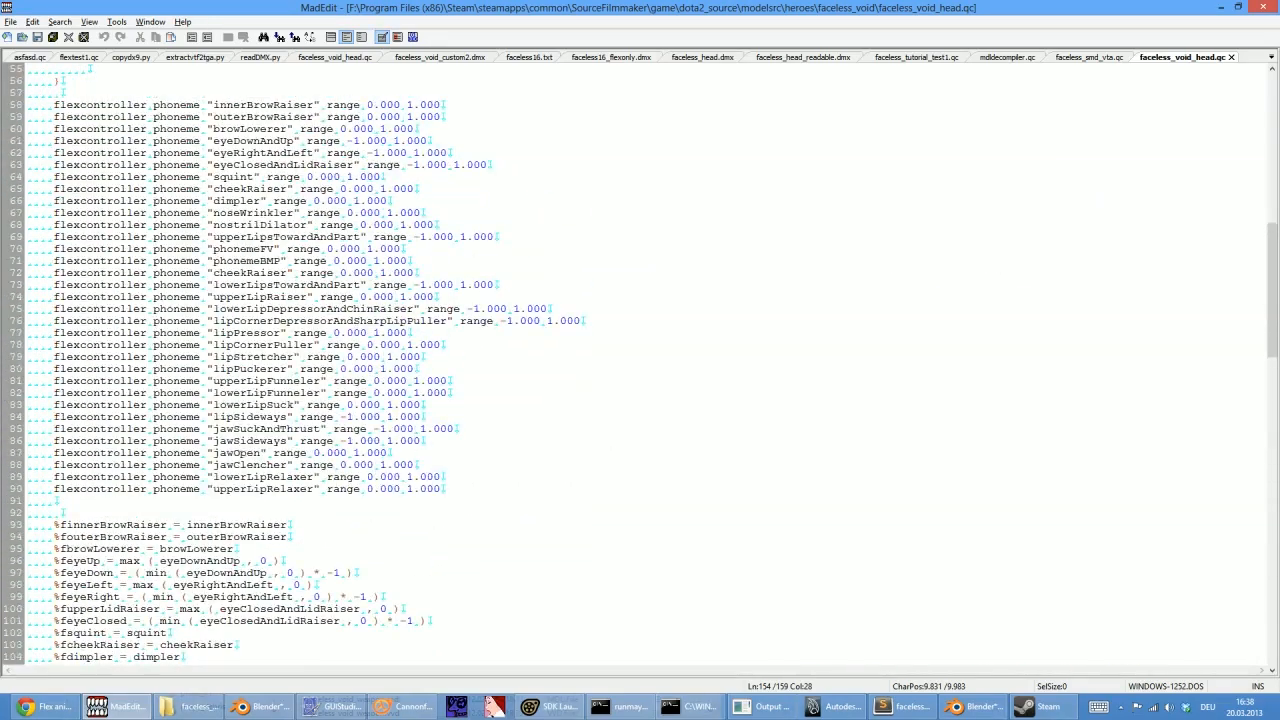
scroll(640, 363, "up", 6)
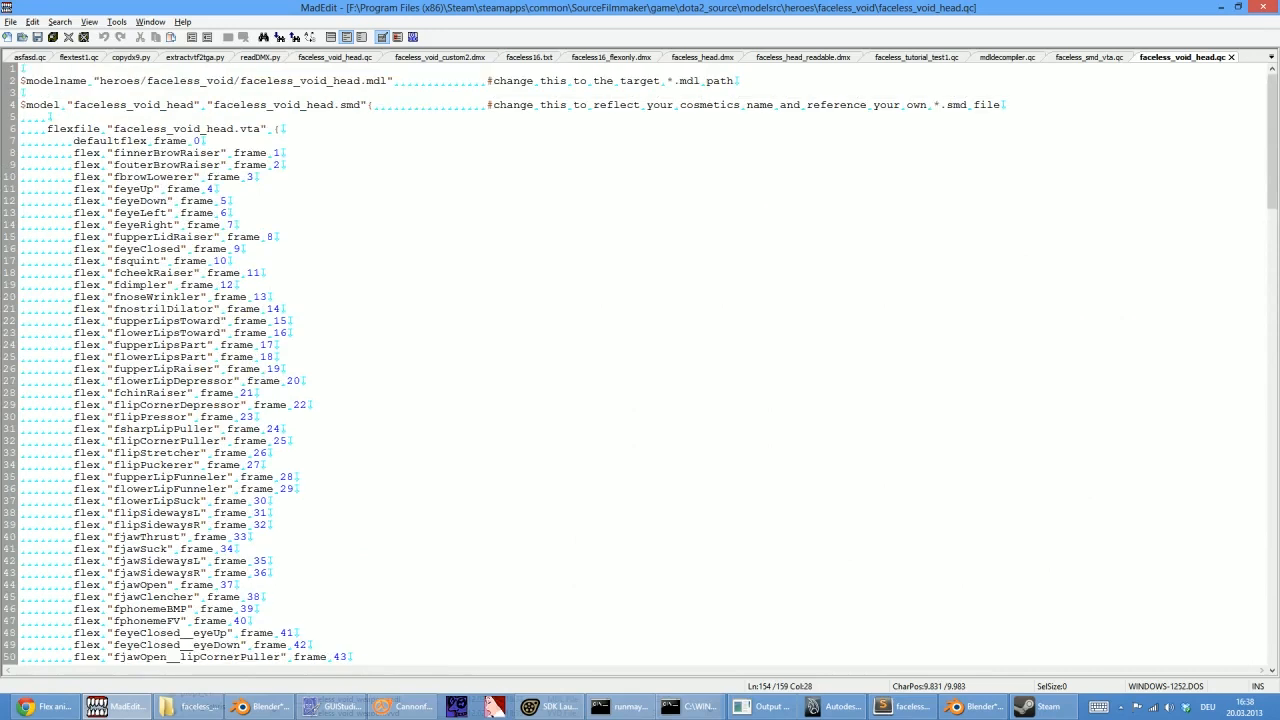
left_click(49, 116)
left_click(281, 128)
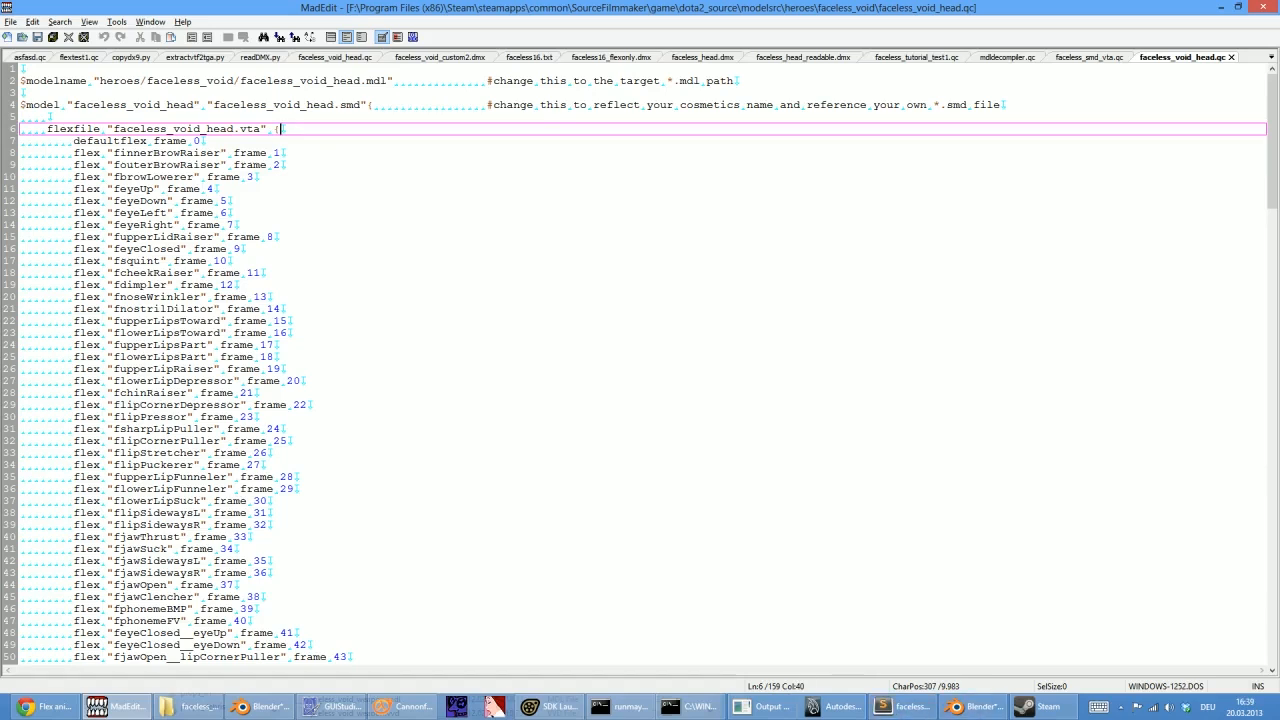
Switch to GUIStudioMDL, start loading a QC file and browse to the SourceFilmmaker folder under steamapps and common
left_click(330, 712)
left_click(246, 143)
left_click(262, 160)
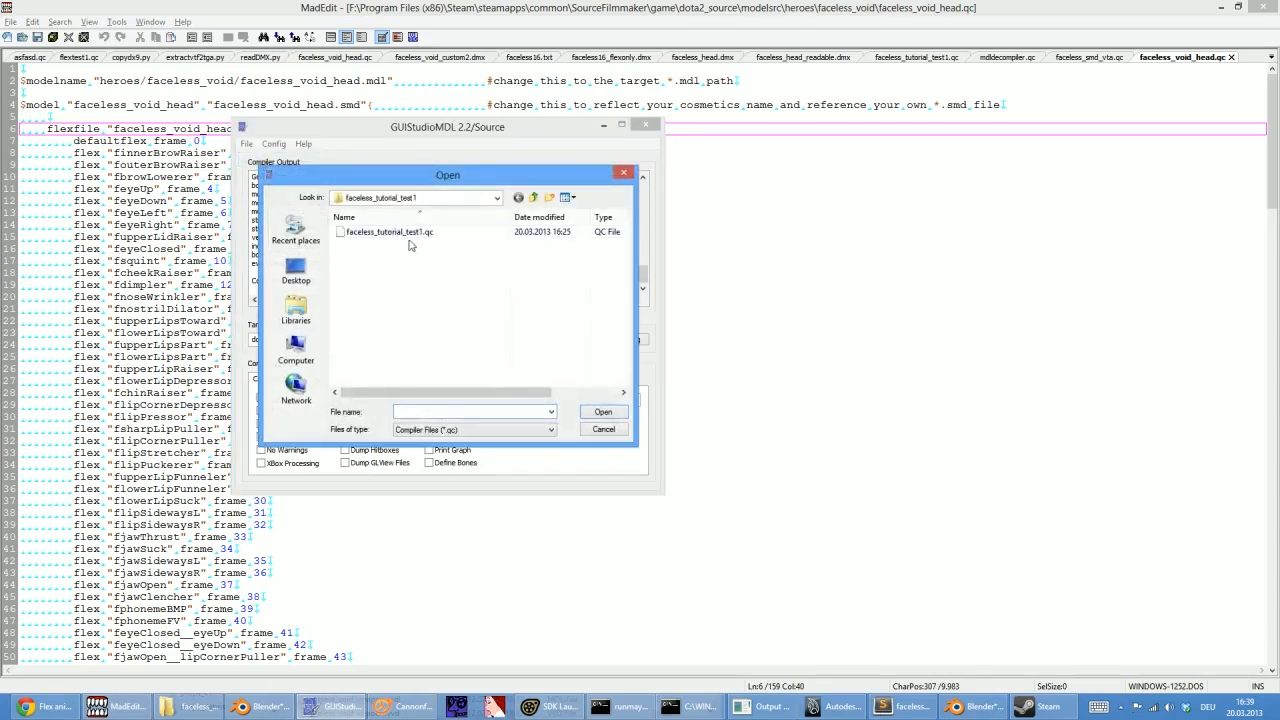
left_click(498, 198)
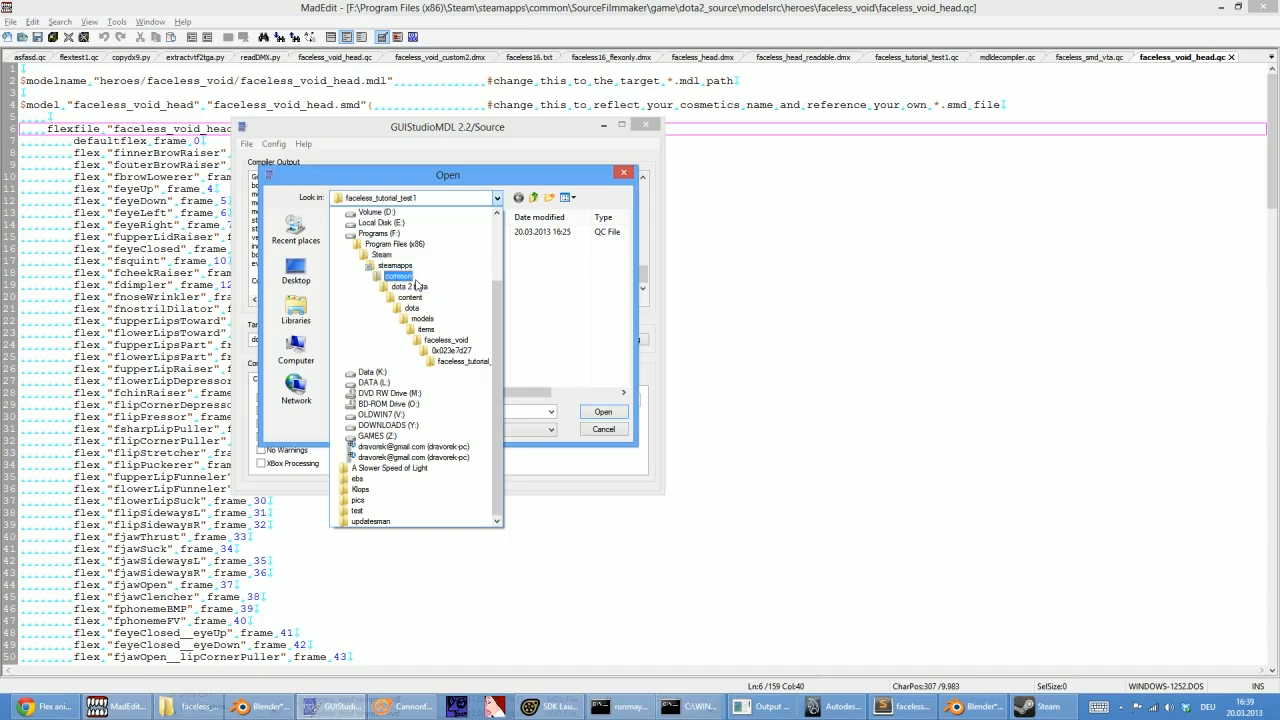
left_click(410, 277)
scroll(372, 260, "down", 15)
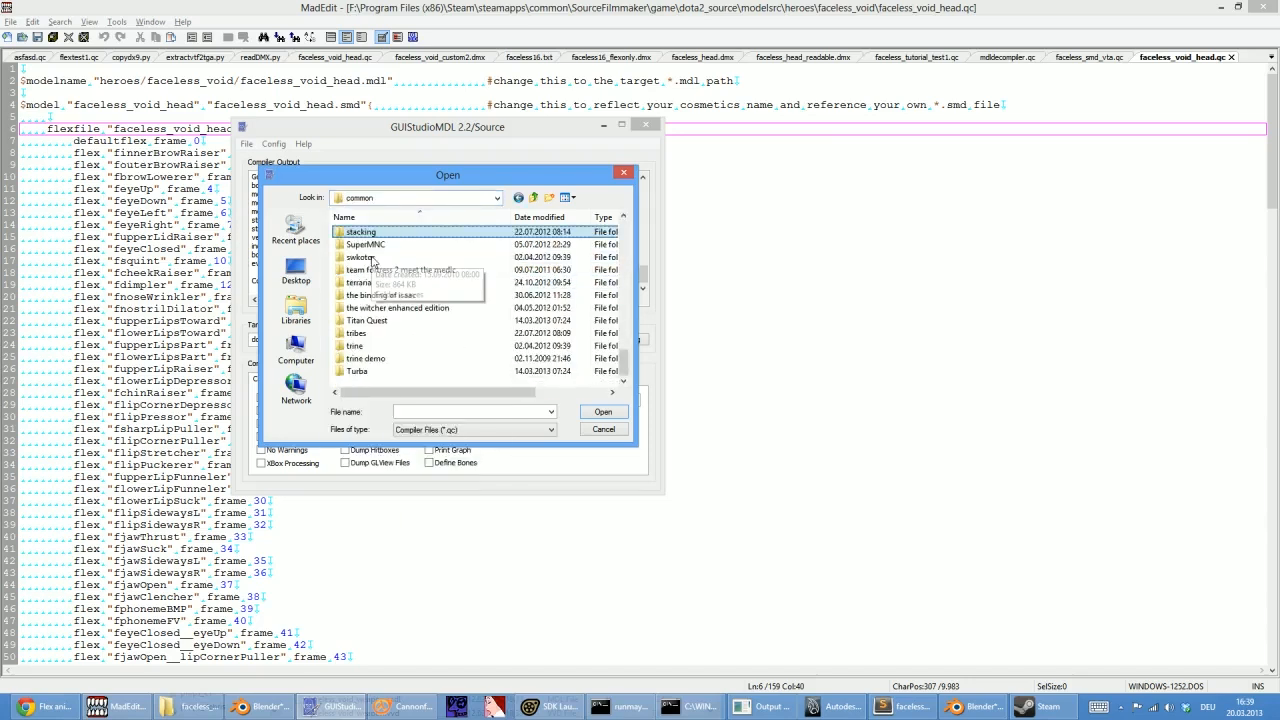
type("sou")
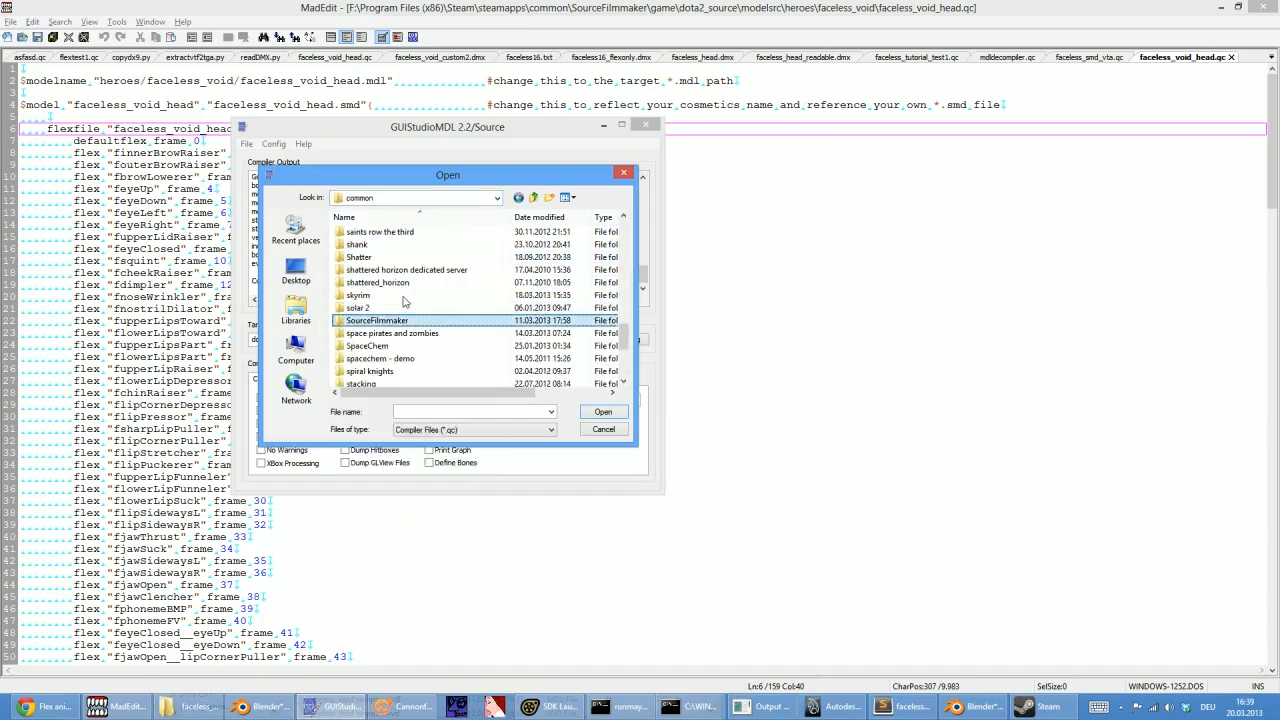
key("Return")
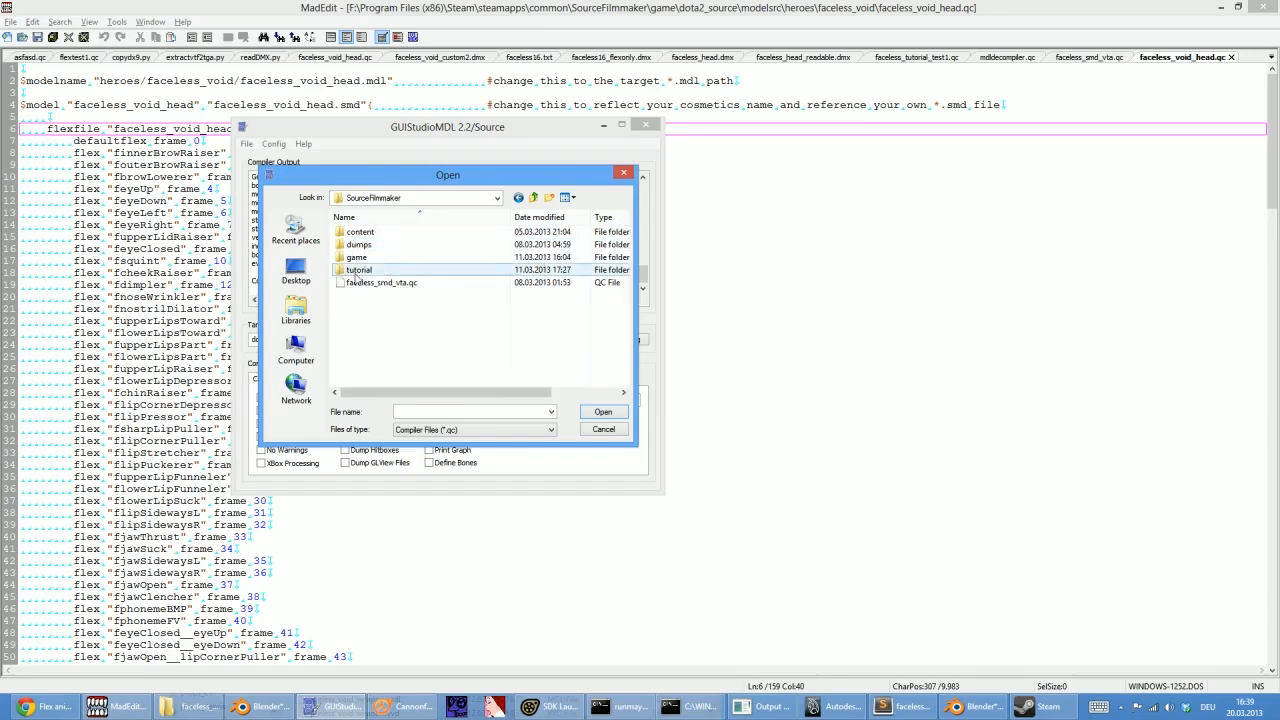
Browse from SourceFilmmaker through game, dota2_source, modelsrc and heroes to the faceless_void folder
double_click(356, 257)
double_click(370, 257)
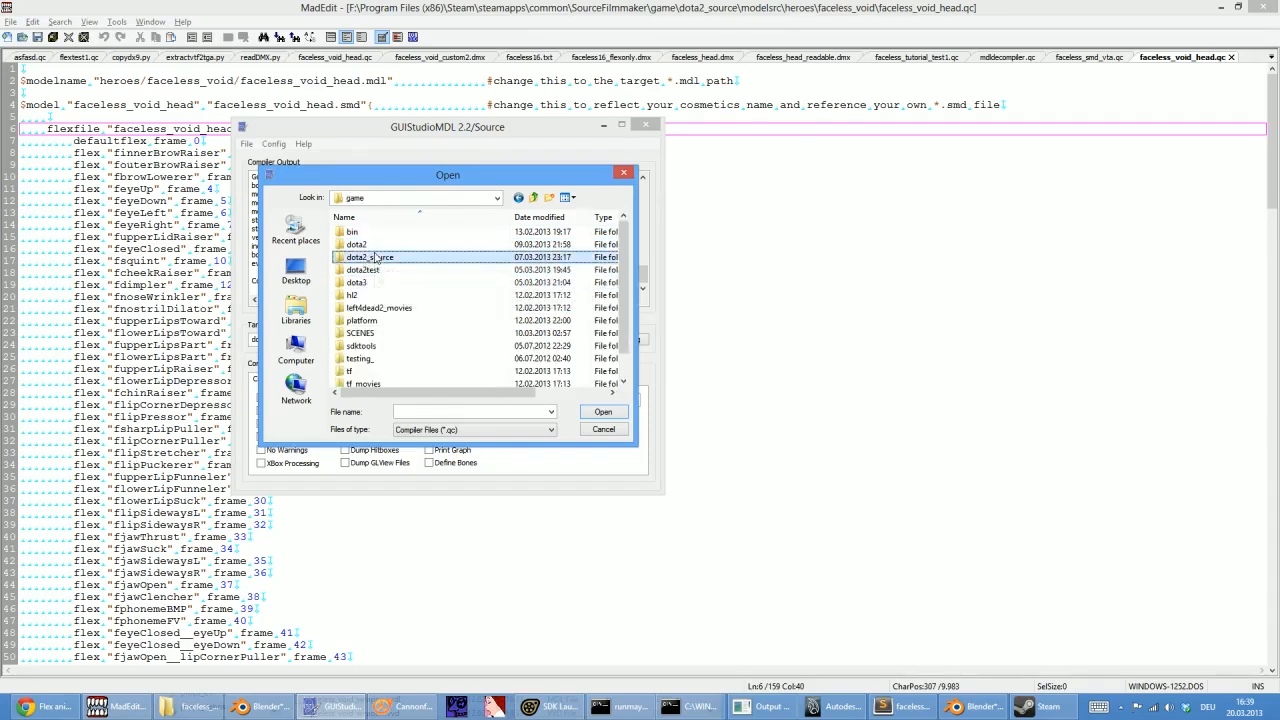
left_click(369, 296)
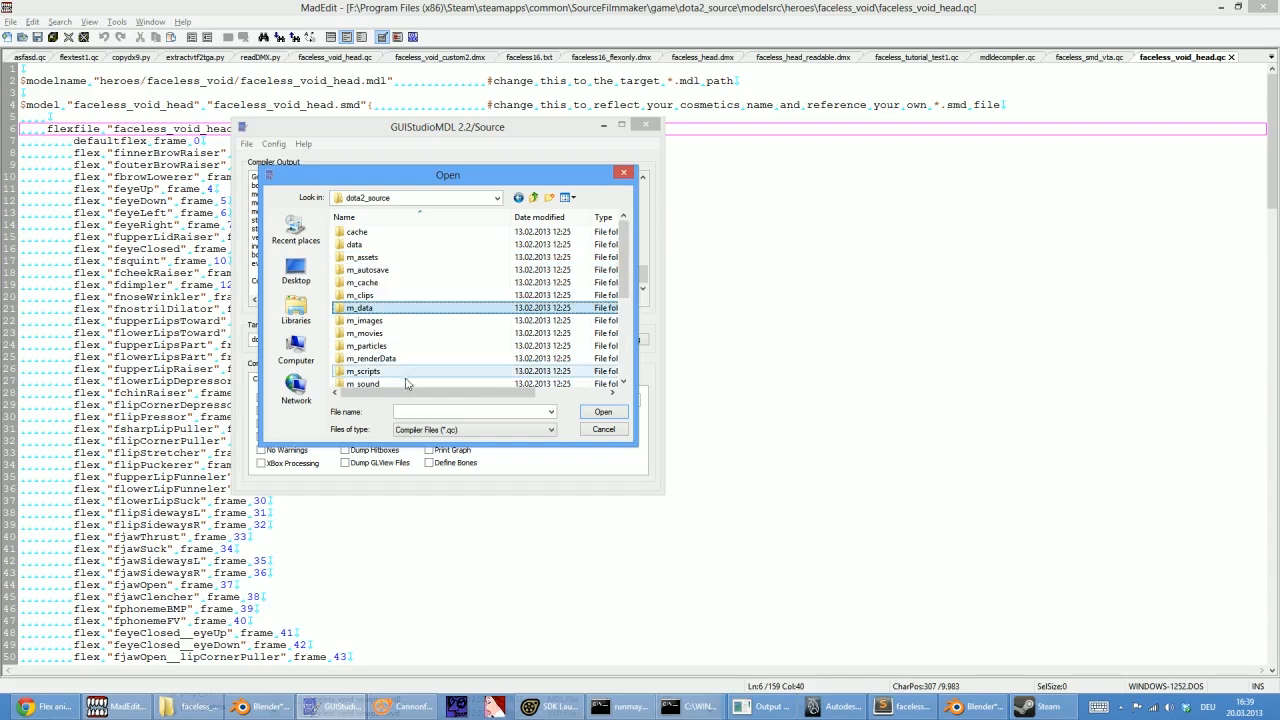
left_click(369, 358)
scroll(372, 345, "down", 3)
double_click(362, 320)
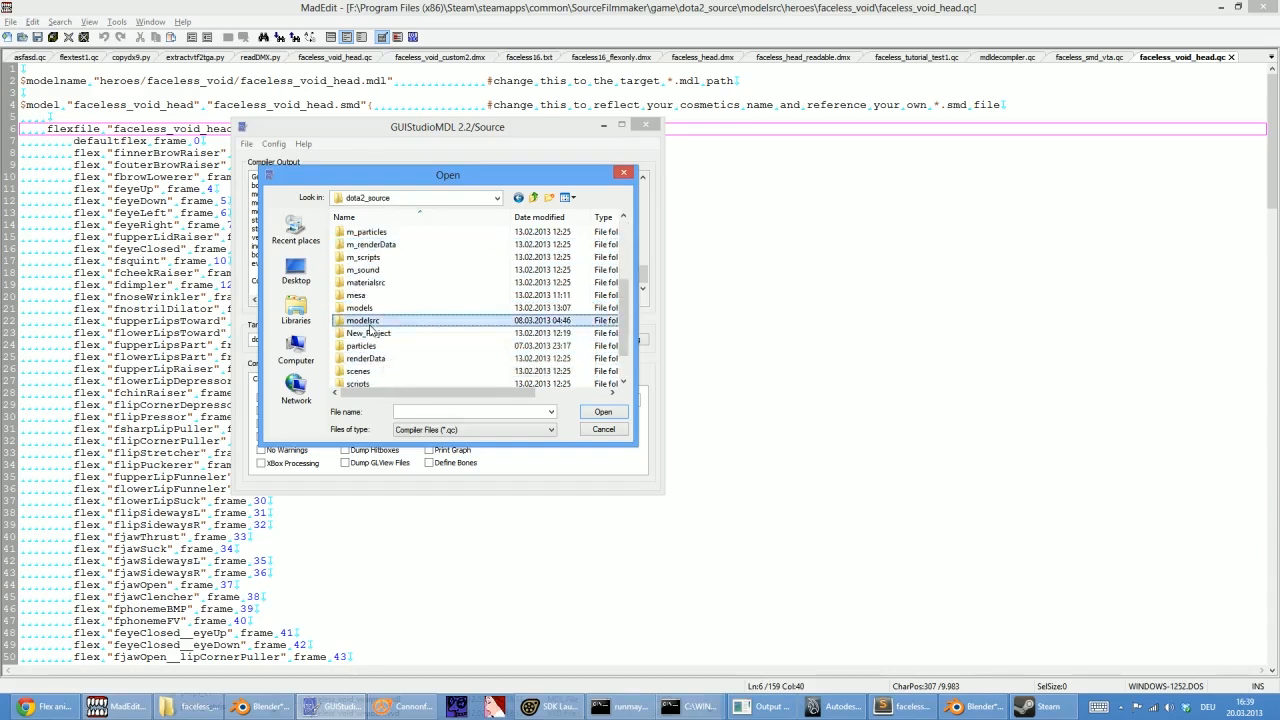
double_click(362, 233)
double_click(364, 233)
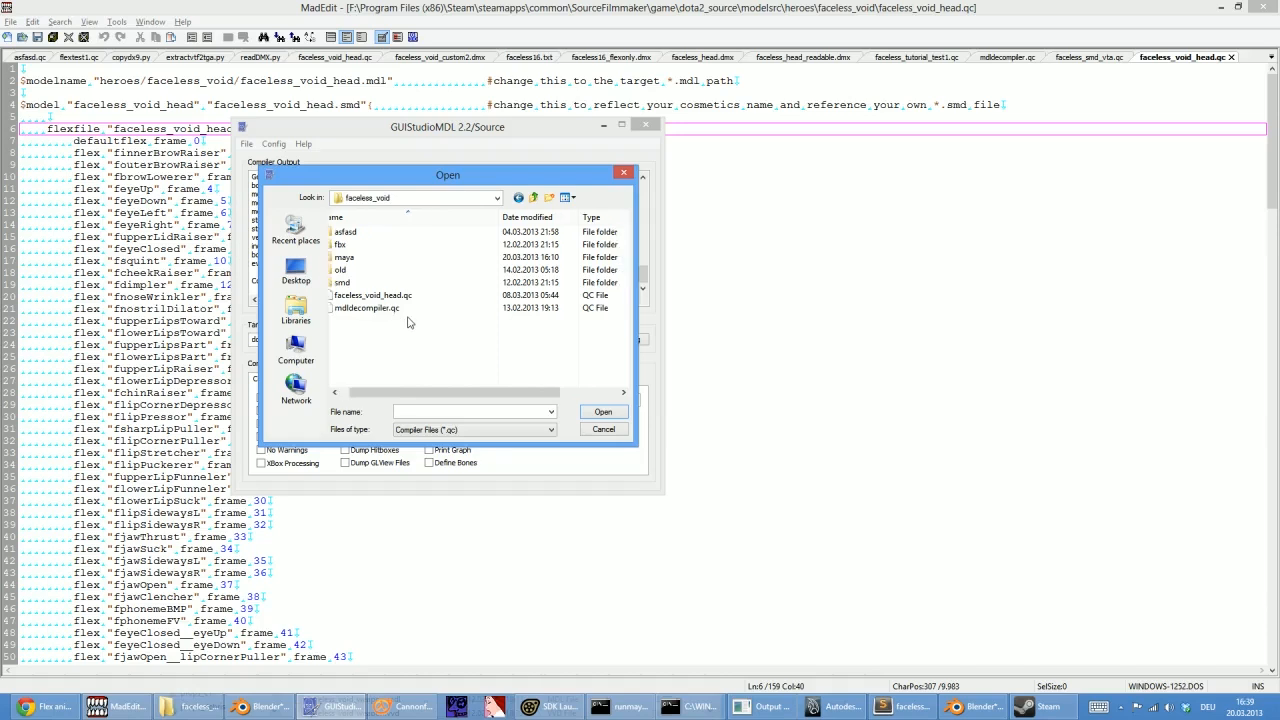
Load faceless_void_head.qc into the compiler and compile the model
left_click(391, 297)
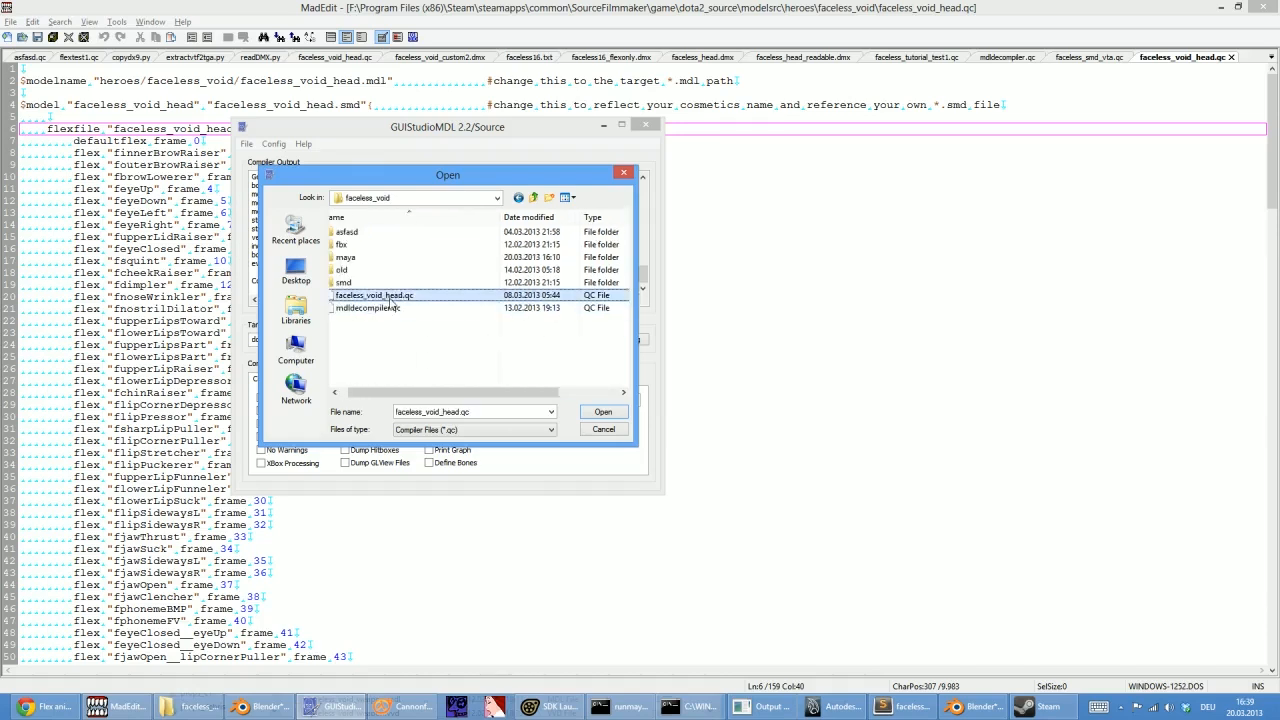
left_click(603, 412)
left_click(570, 339)
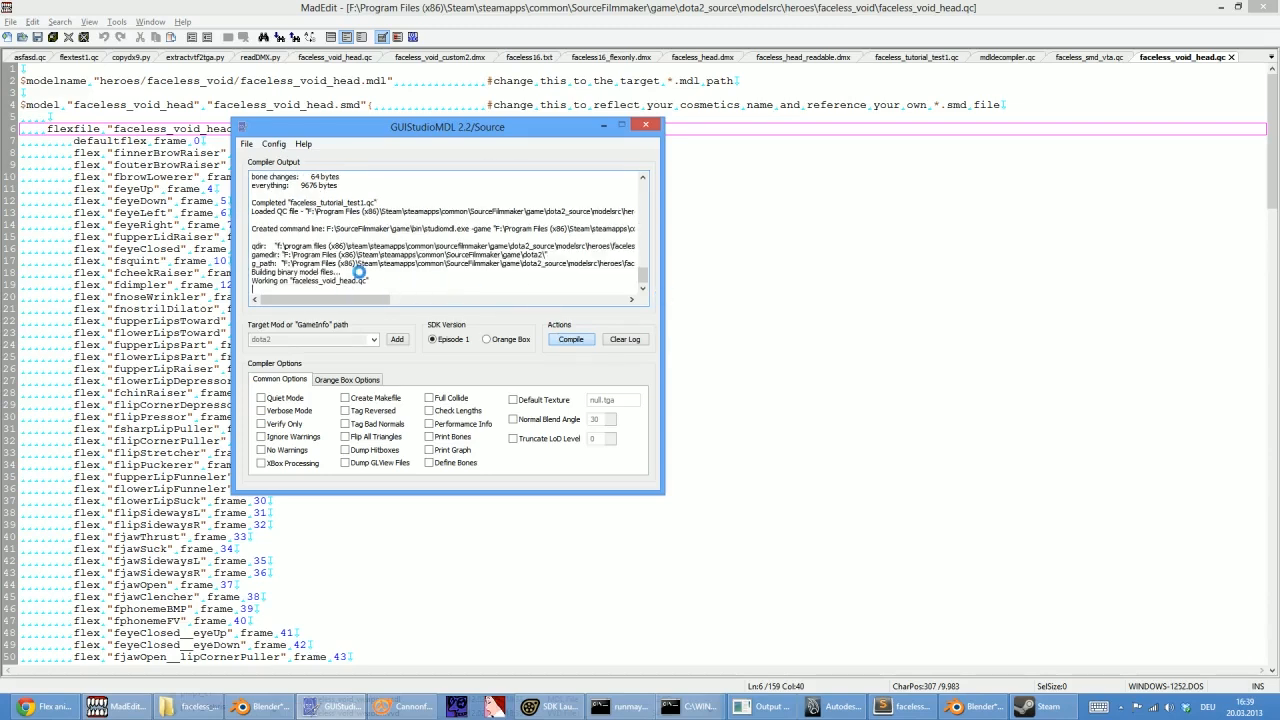
Review the $modelname output path in the QC file, and check the dota2 faceless_void models folder in File Explorer for the compiled files
left_click(195, 165)
left_click_drag(98, 81, 394, 81)
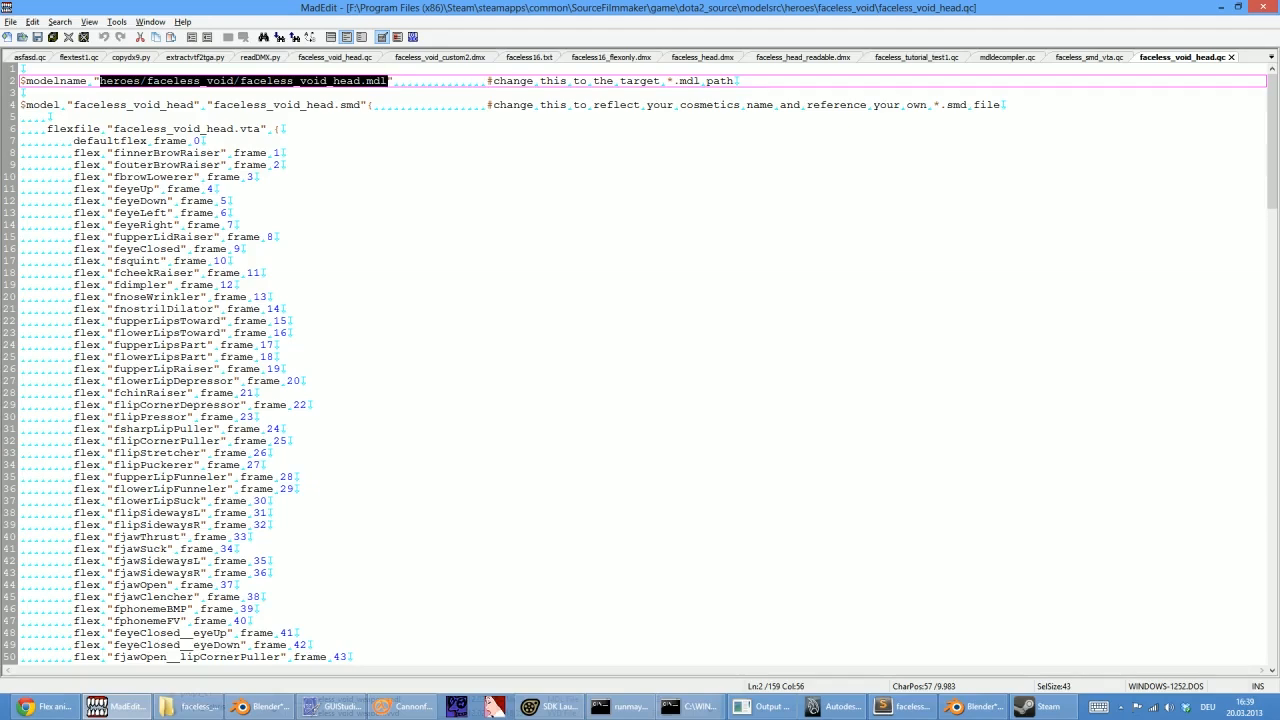
key("alt+Tab")
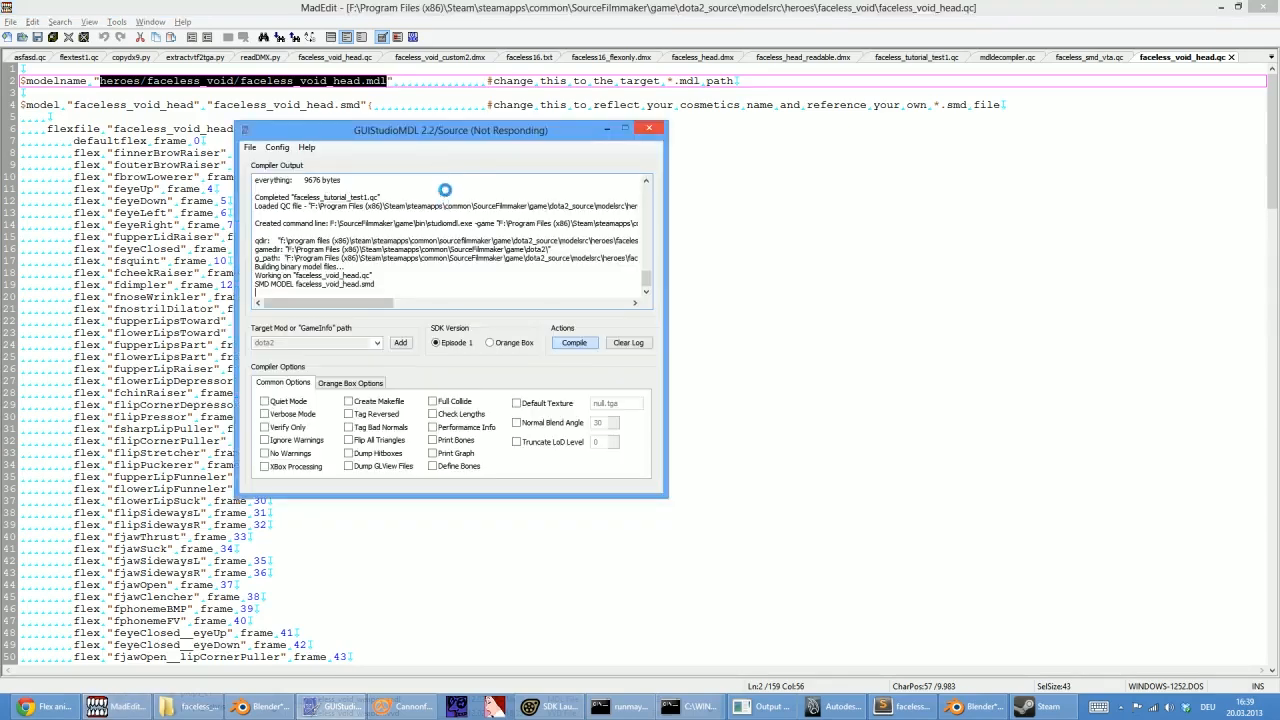
left_click(195, 704)
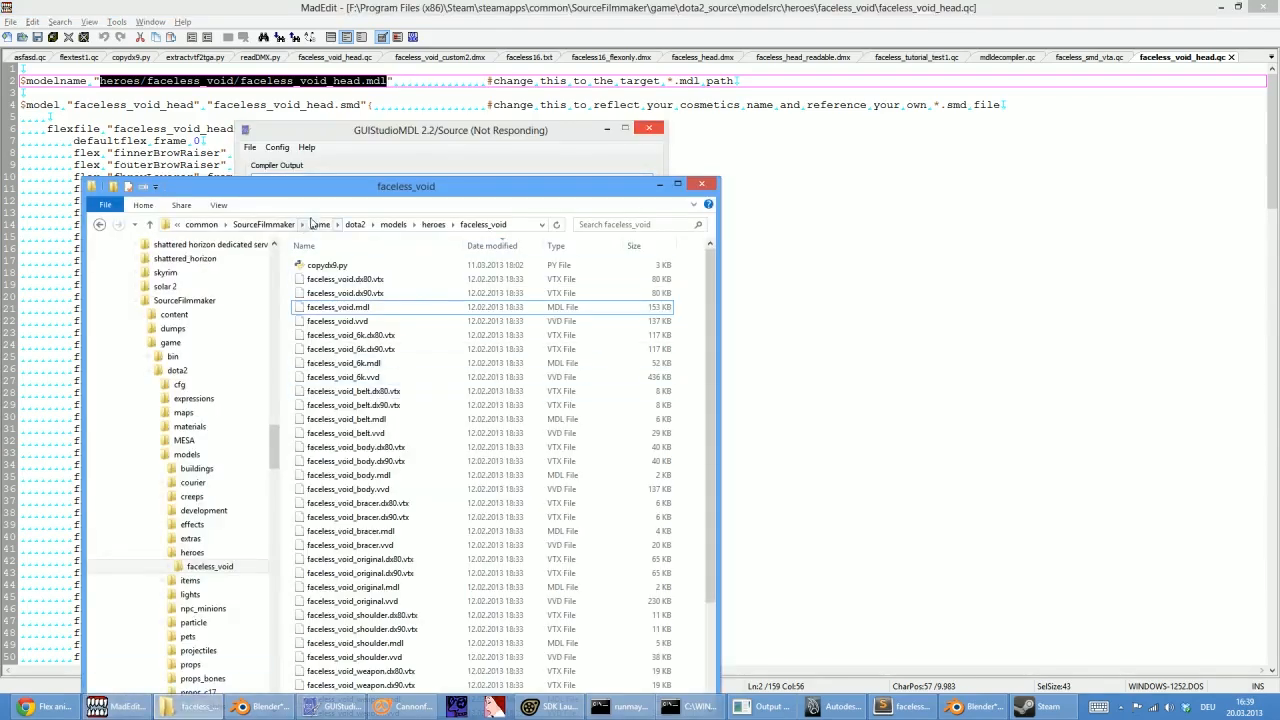
left_click_drag(400, 186, 865, 98)
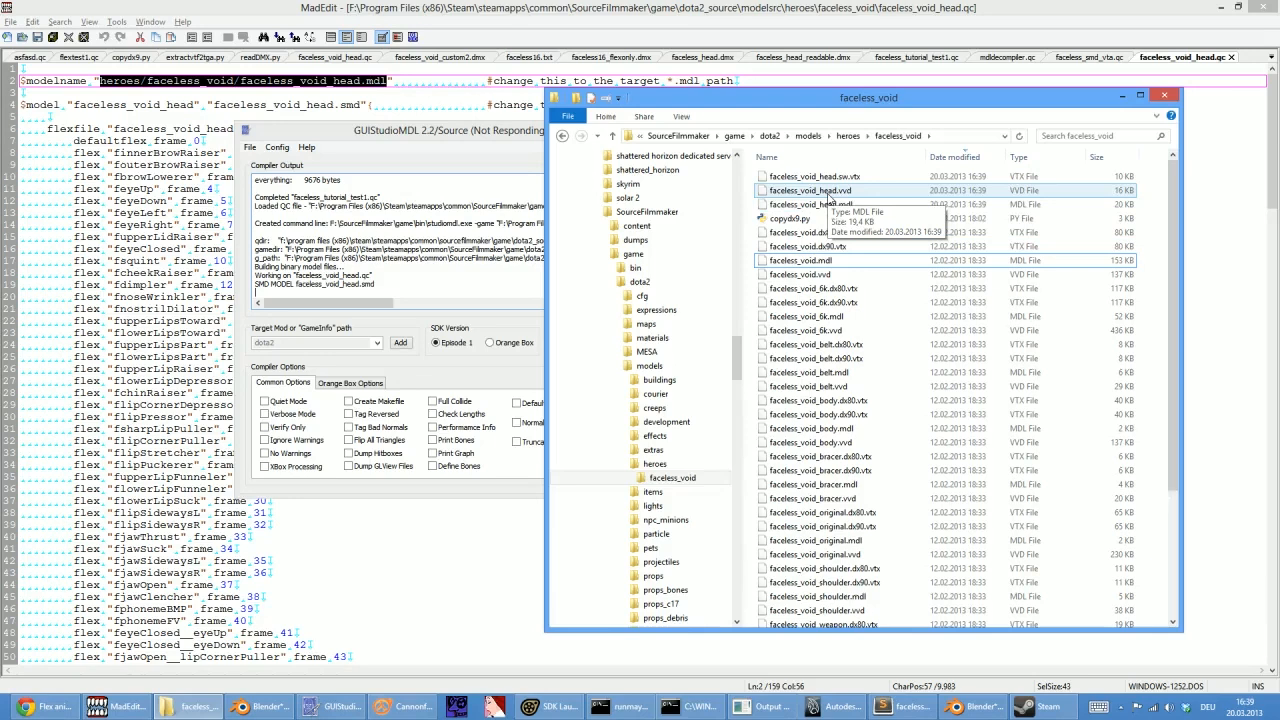
Launch Half-Life Model Viewer from the Source SDK and check the progress of the faceless_void_head.qc compile in GUIStudioMDL
left_click(553, 706)
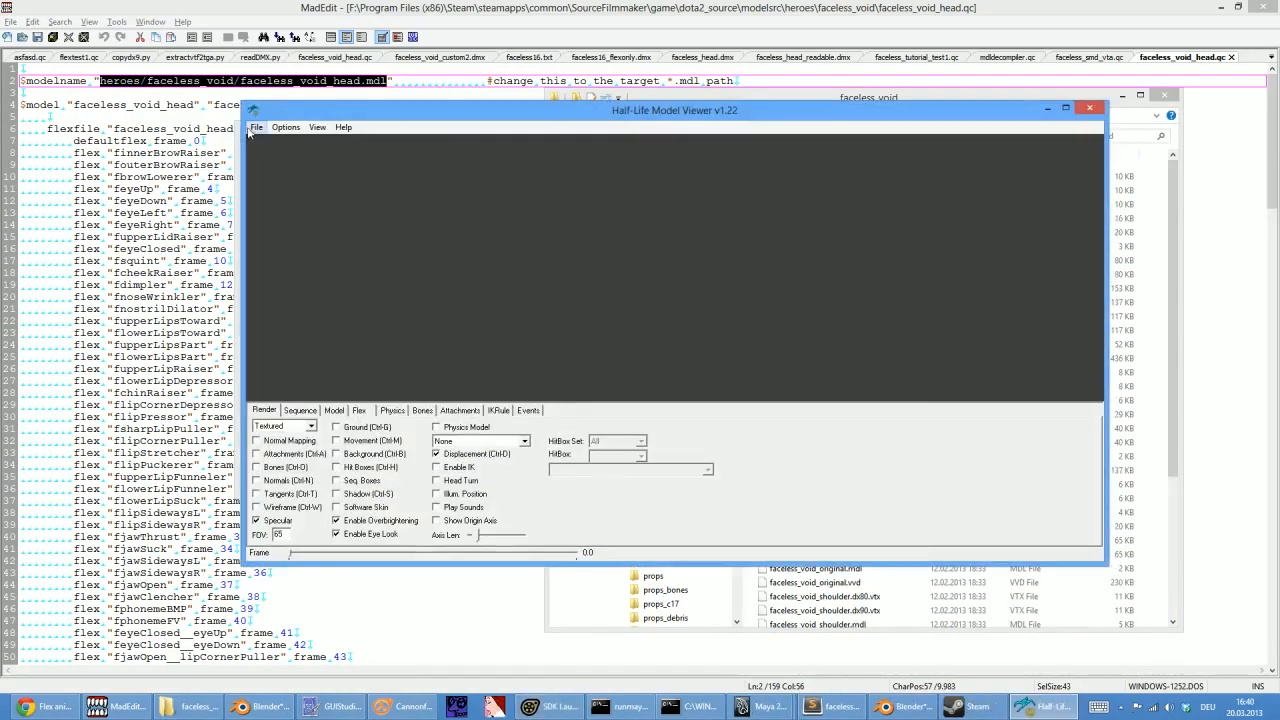
left_click(256, 127)
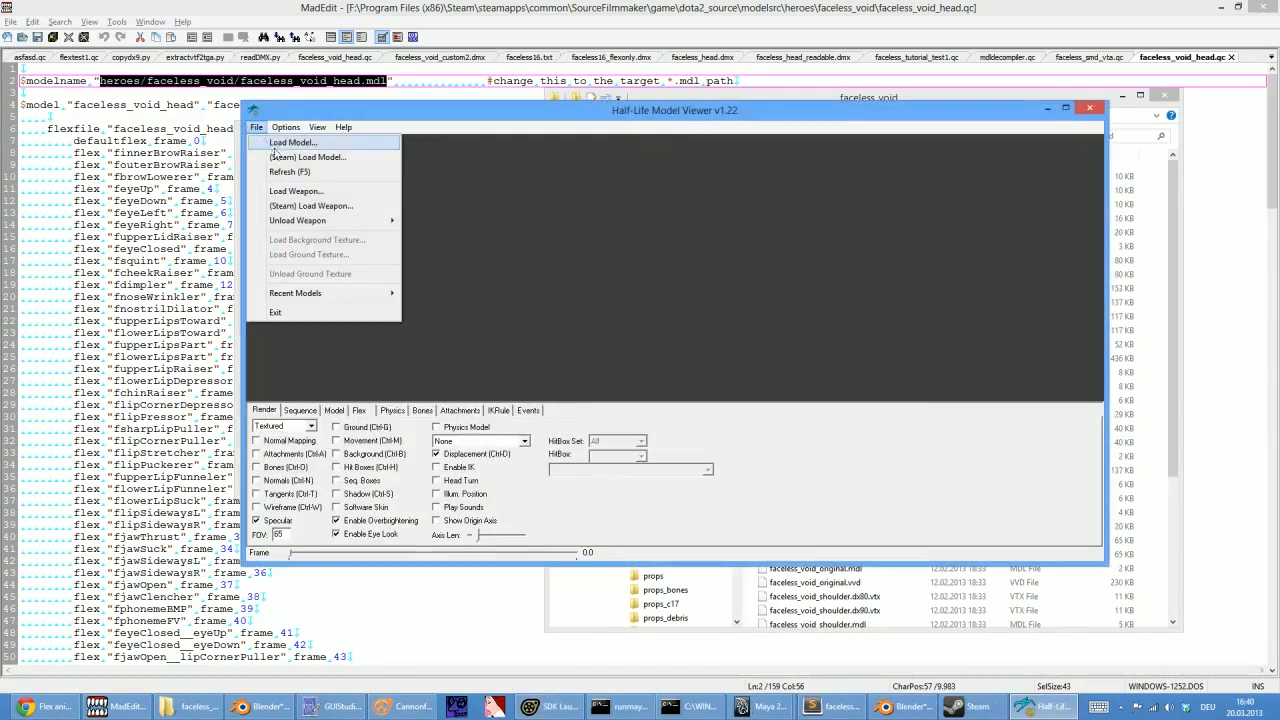
left_click(380, 92)
left_click(451, 249)
key("alt+Tab")
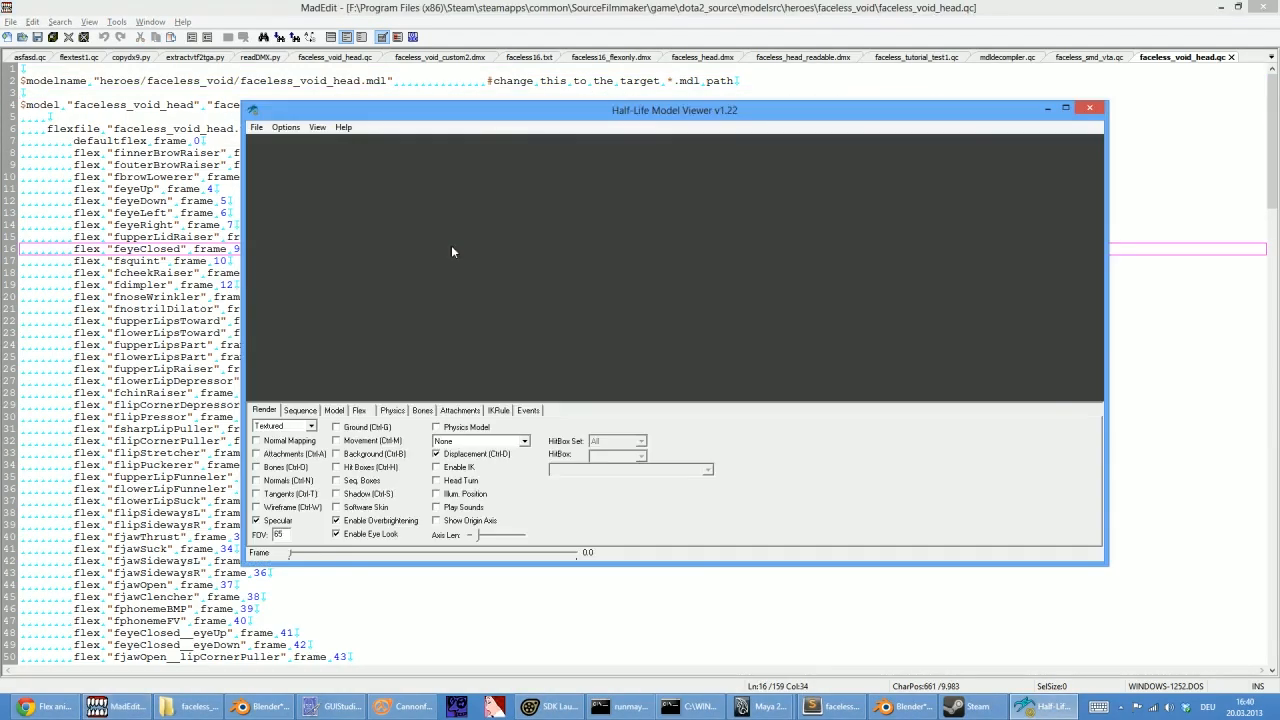
left_click(264, 131)
left_click(898, 378)
left_click(408, 707)
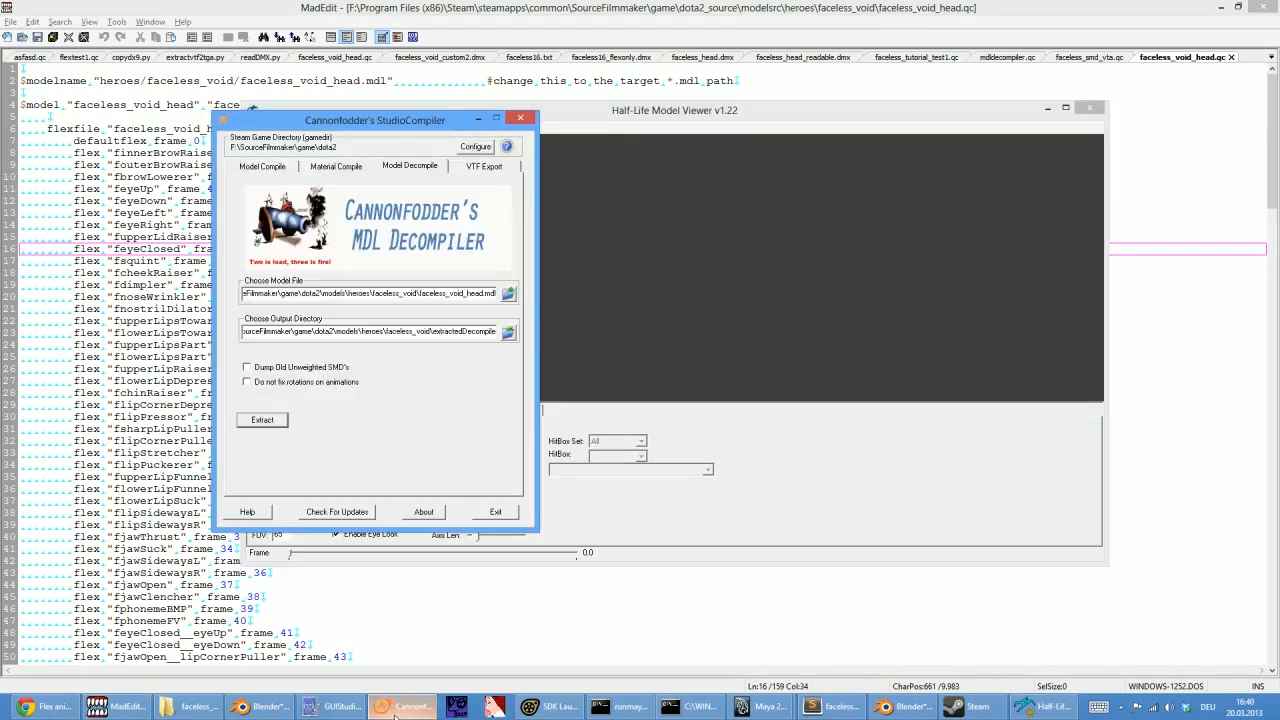
left_click(338, 710)
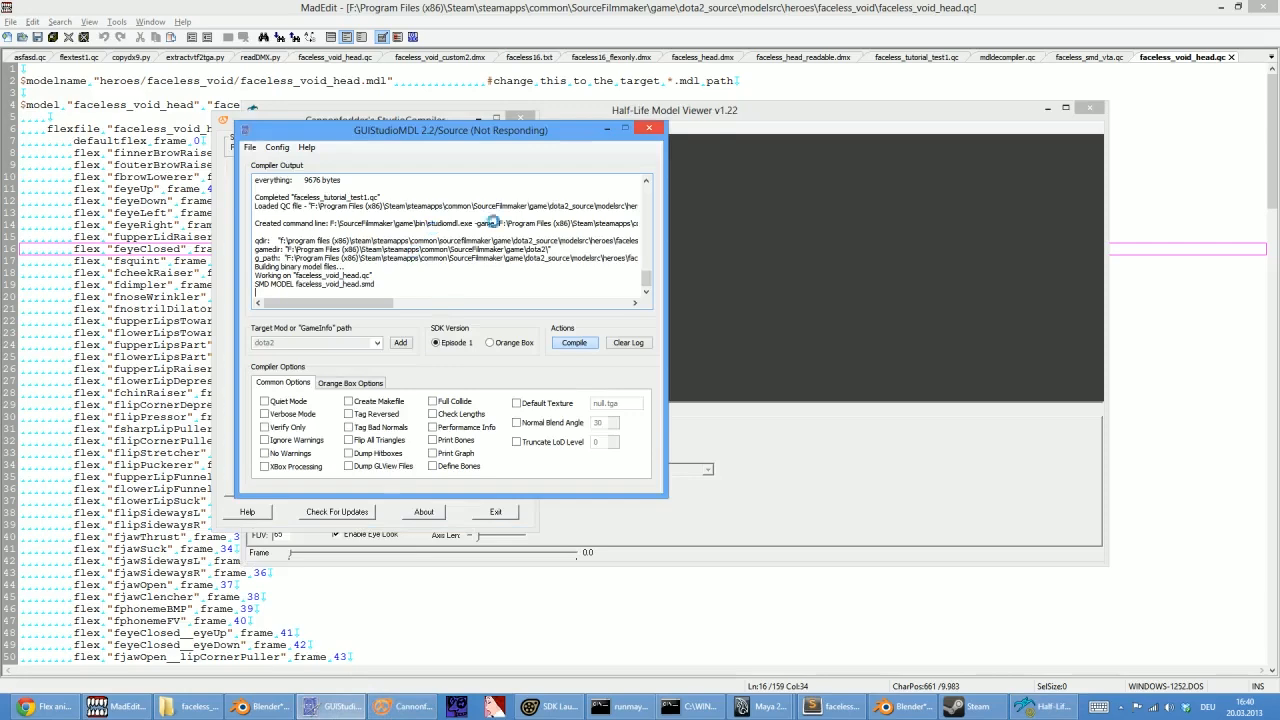
Arrange the Model Viewer window beside GUIStudioMDL so the compiler output stays readable
left_click(729, 127)
left_click_drag(729, 127, 880, 127)
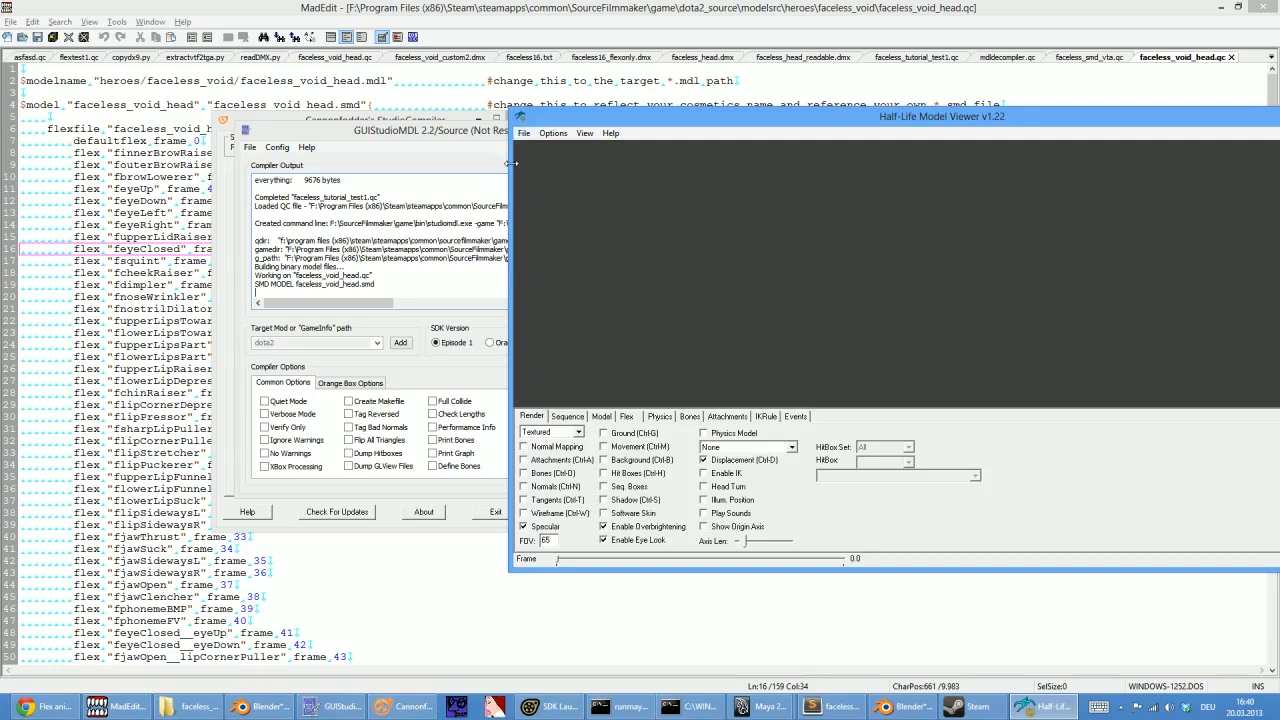
left_click_drag(754, 121, 654, 121)
left_click_drag(410, 215, 470, 205)
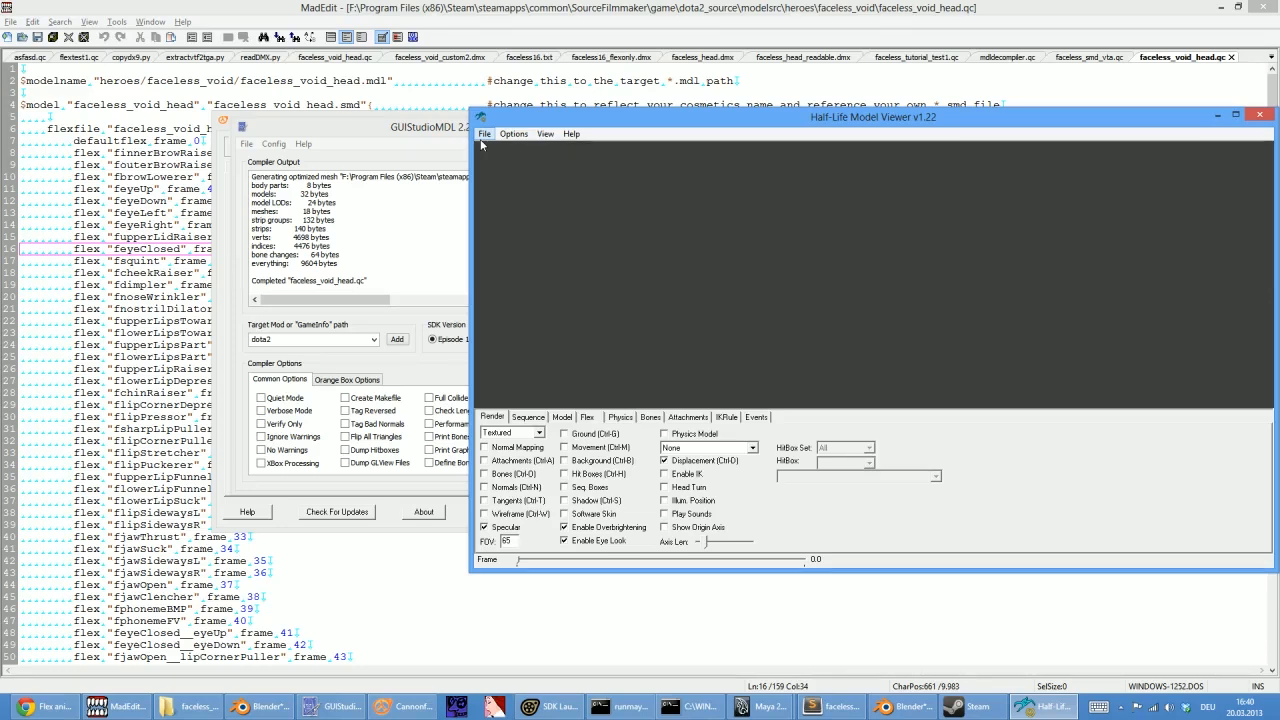
Start loading a Steam model in the Model Viewer and check the compiled faceless_void_head files in File Explorer
left_click(483, 134)
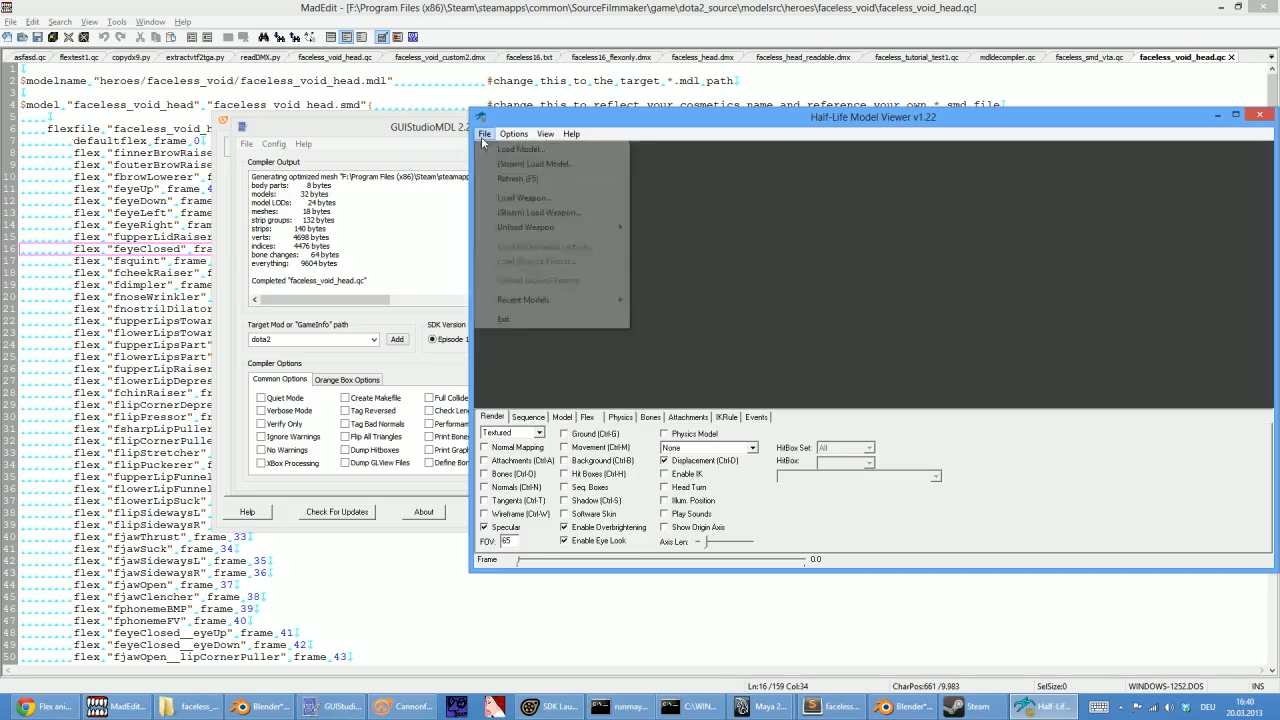
left_click(488, 133)
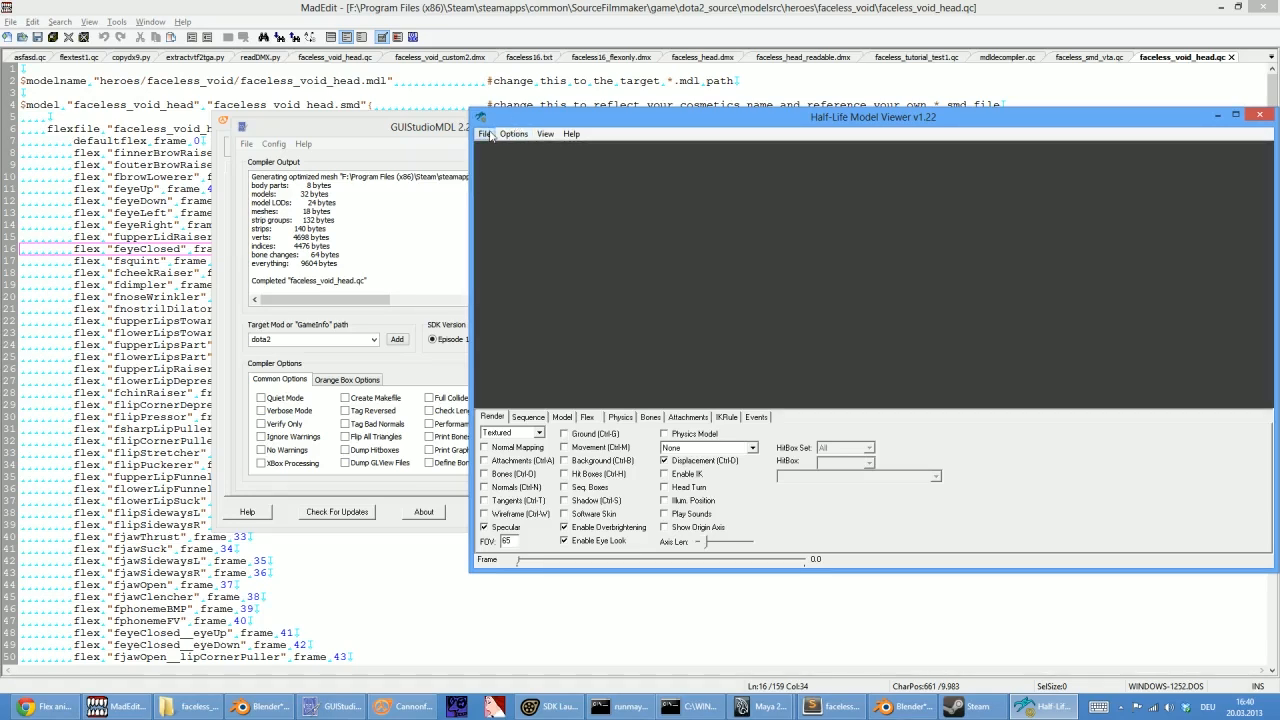
left_click(485, 134)
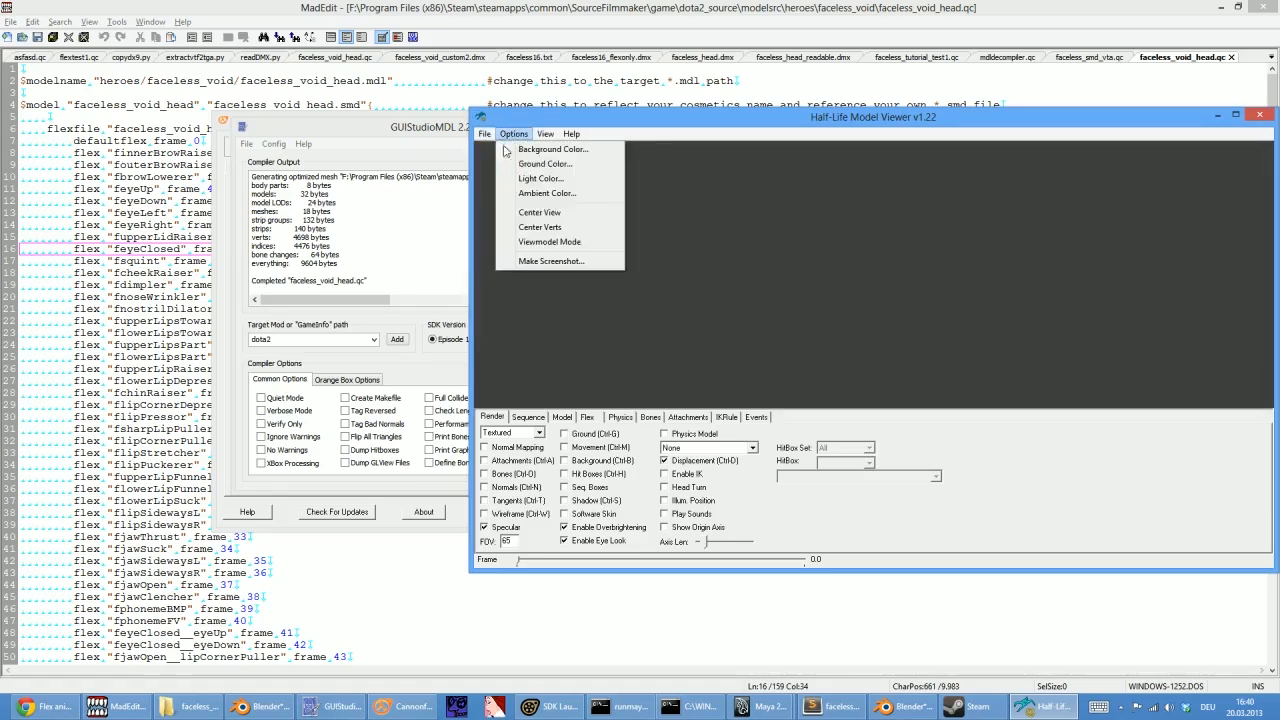
left_click(498, 166)
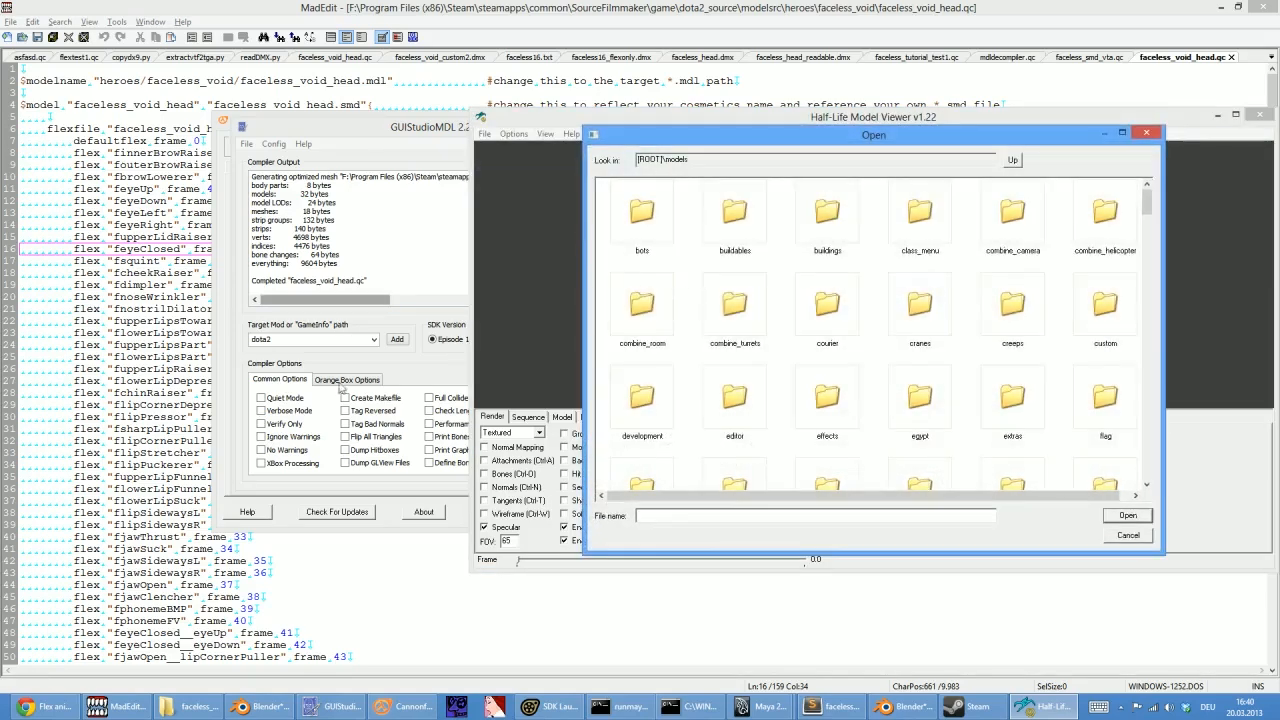
left_click(165, 706)
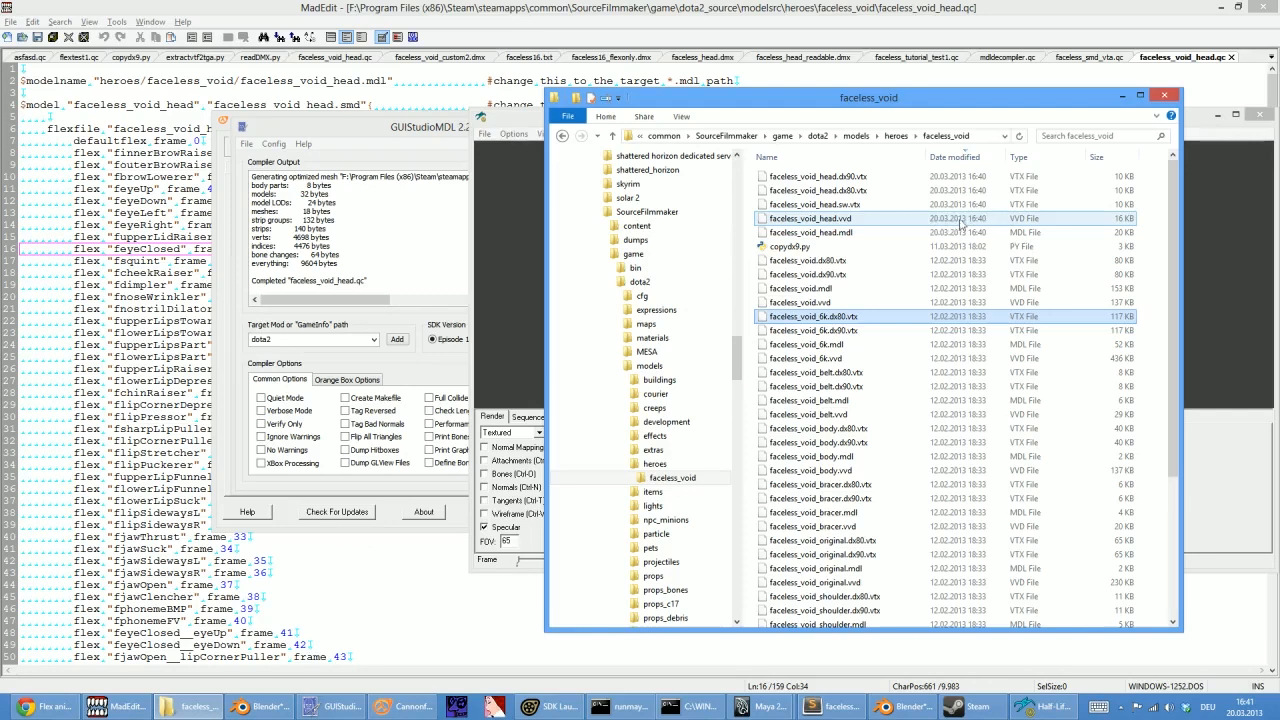
left_click(523, 184)
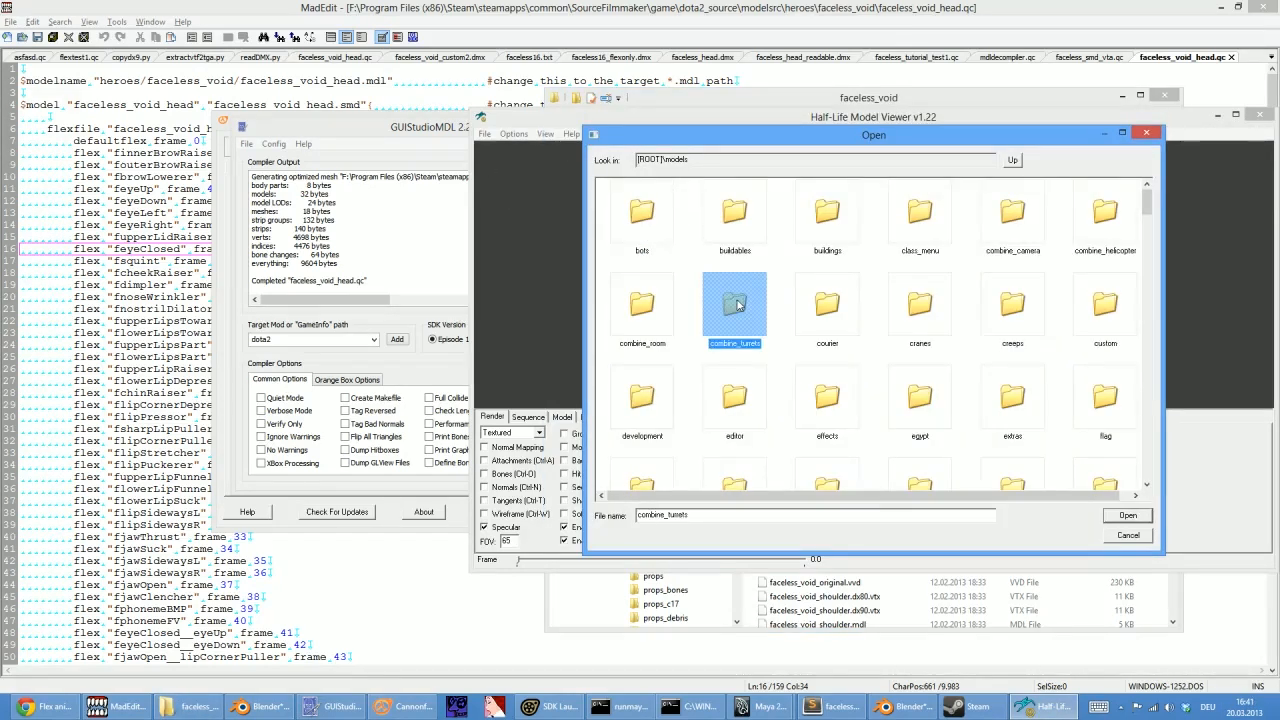
Browse through heroes to the faceless_void folder and load faceless_void_head.mdl
scroll(740, 320, "down", 1)
double_click(835, 450)
left_click(723, 259)
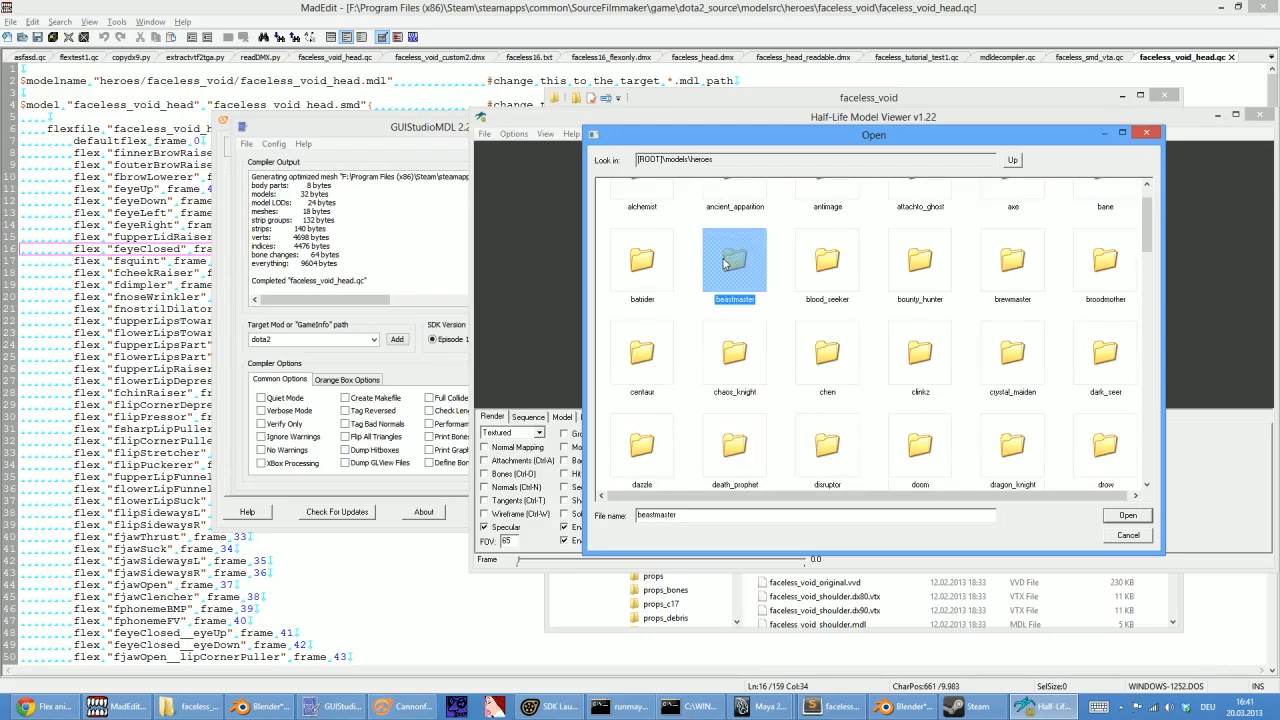
key("f")
double_click(928, 460)
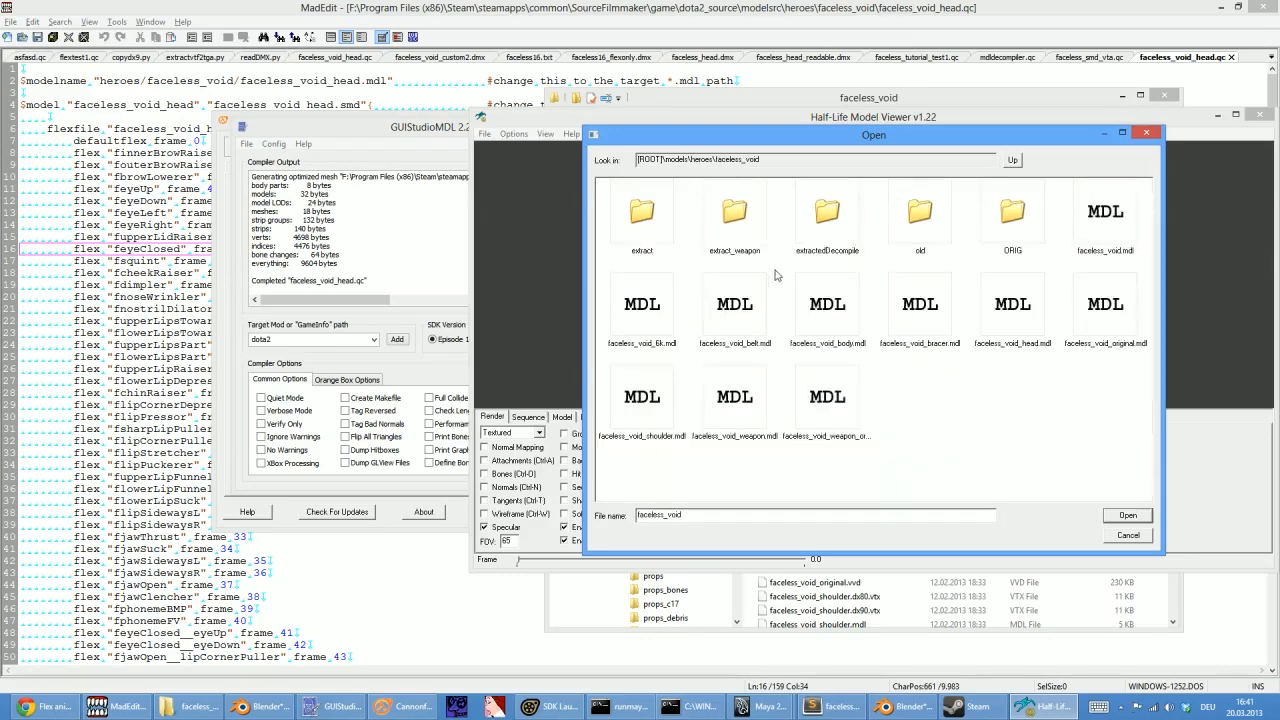
left_click(1035, 316)
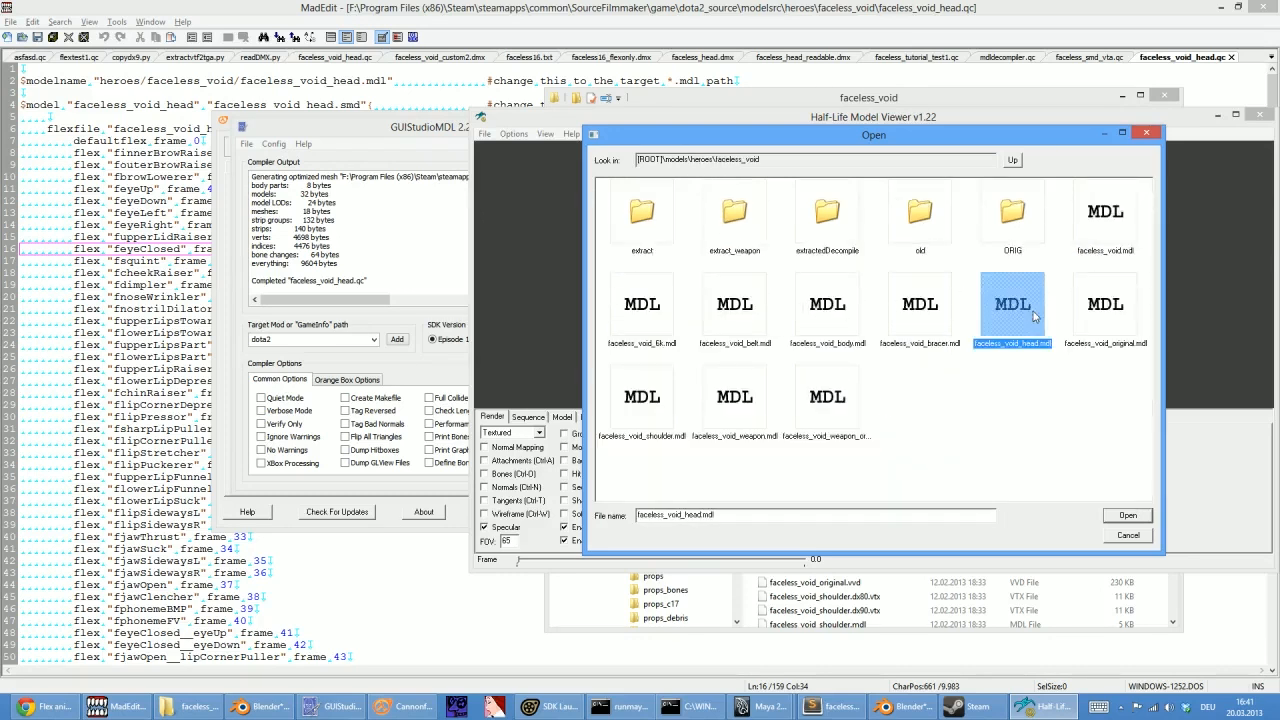
left_click(1130, 516)
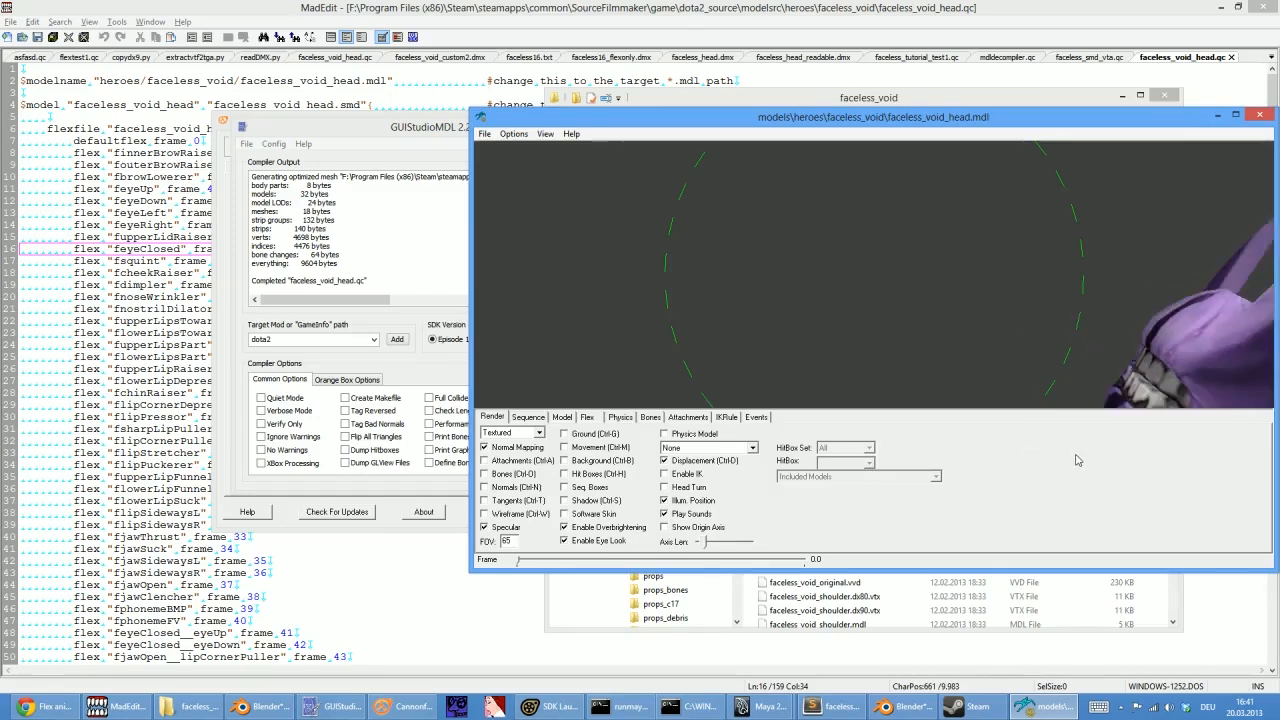
Center the head in the viewport and test the jawOpen flex at its maximum
left_click_drag(1024, 320, 836, 306)
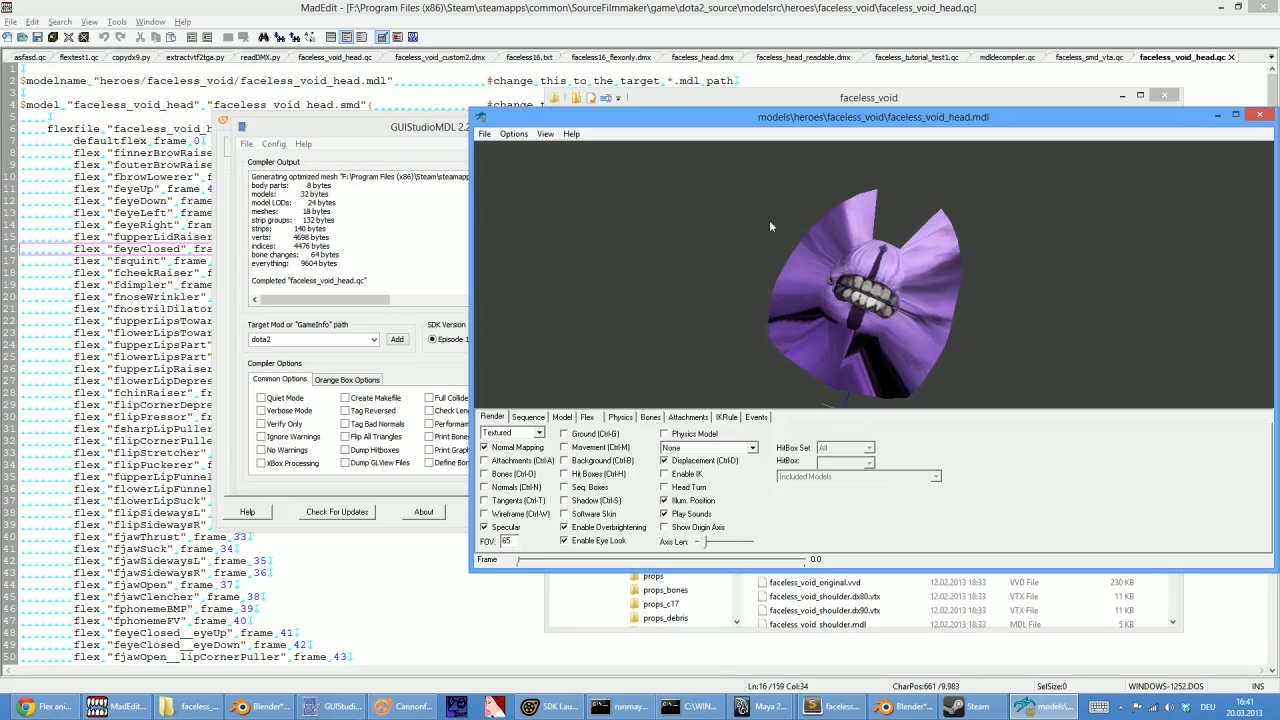
mouse_move(916, 300)
left_mouse_down()
mouse_move(893, 296)
mouse_move(921, 305)
left_mouse_up()
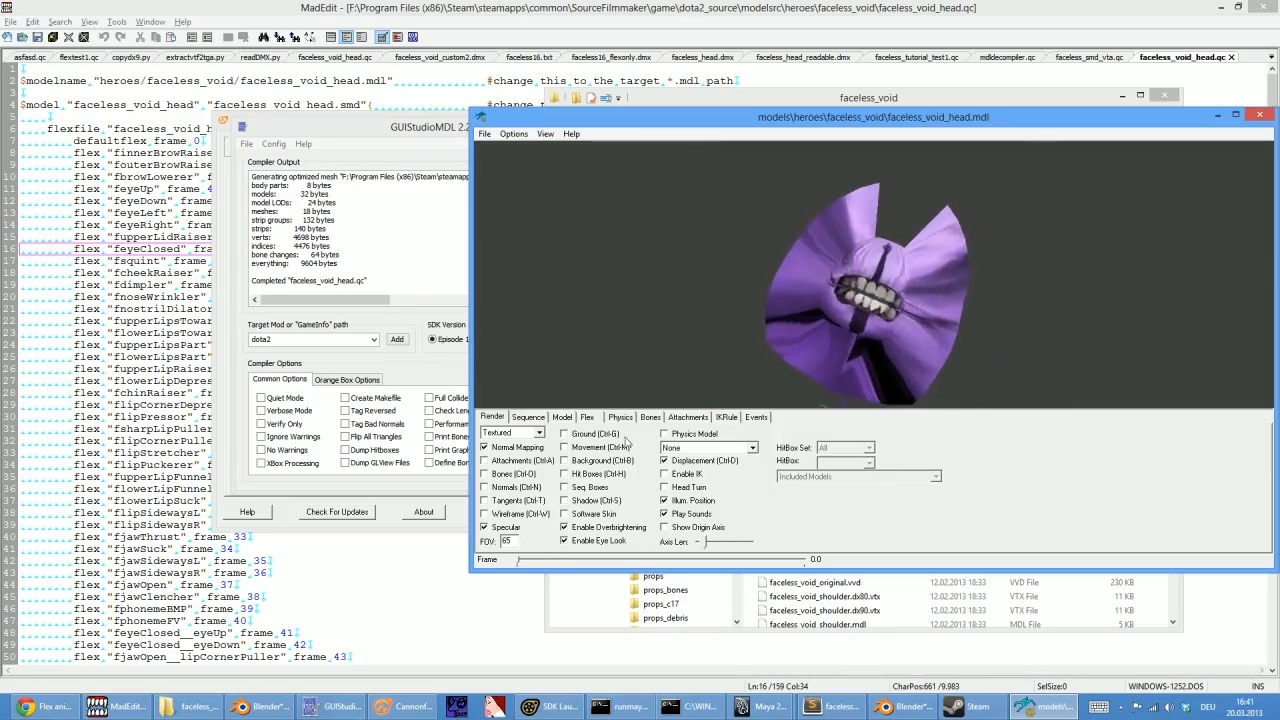
left_click(590, 418)
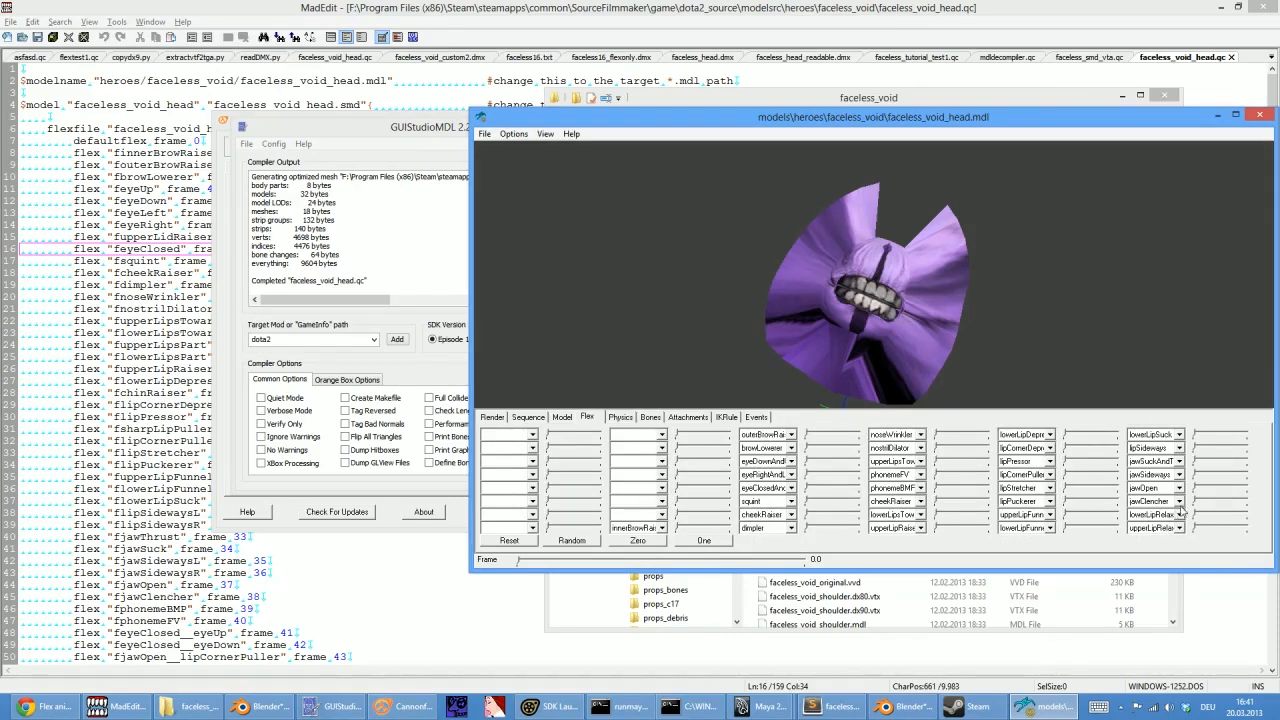
left_click_drag(1199, 490, 1266, 485)
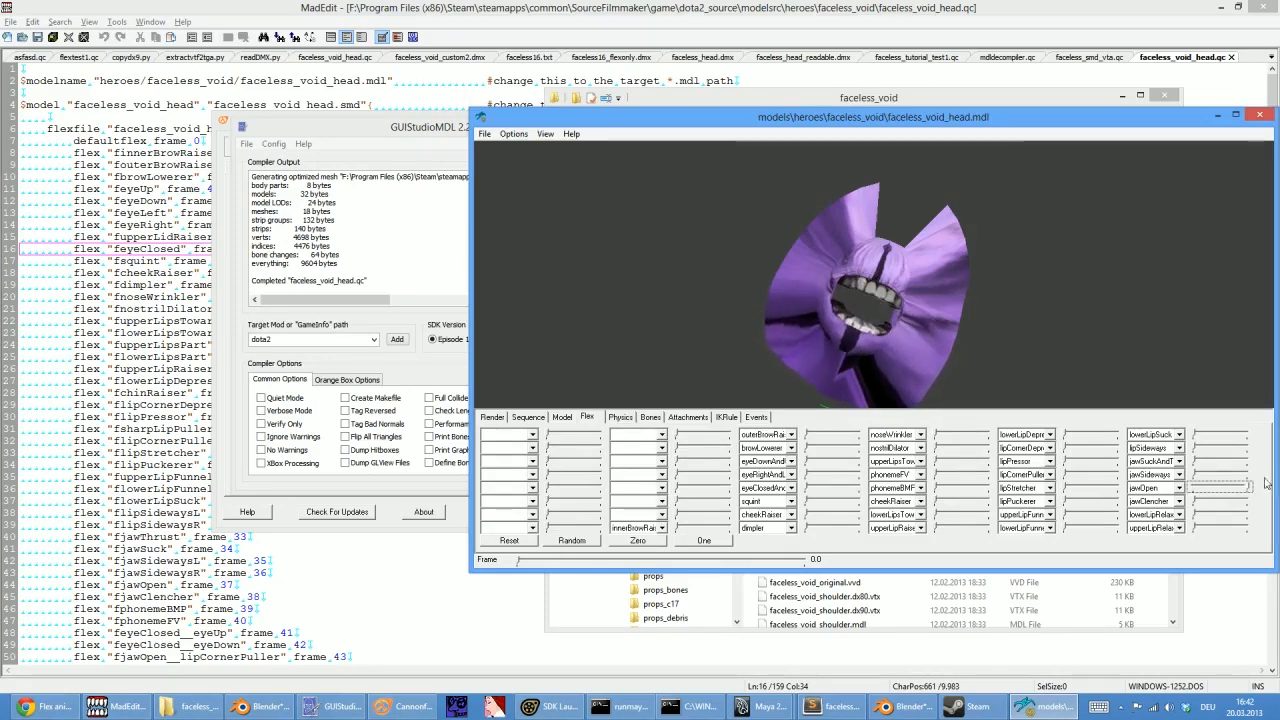
Exit the Model Viewer and copy the five compiled faceless_void_head files in File Explorer
left_click(483, 134)
left_click(510, 322)
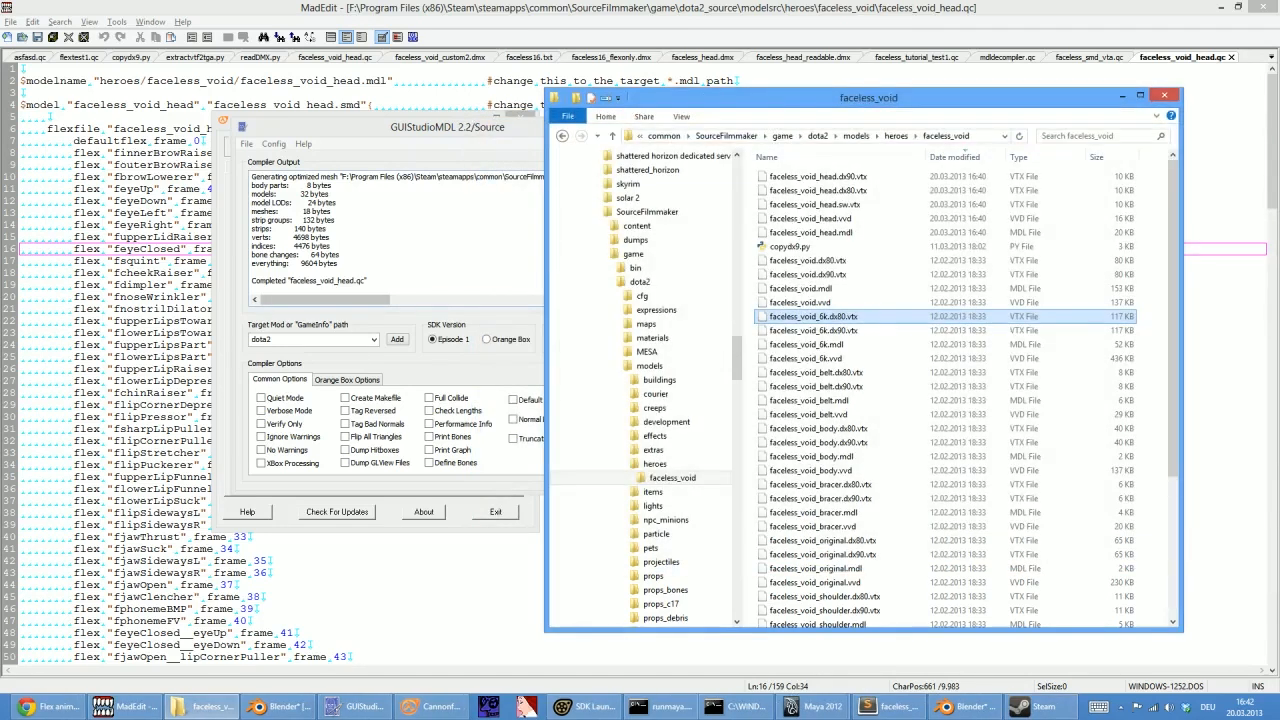
left_click(830, 232)
left_click(833, 177, "shift")
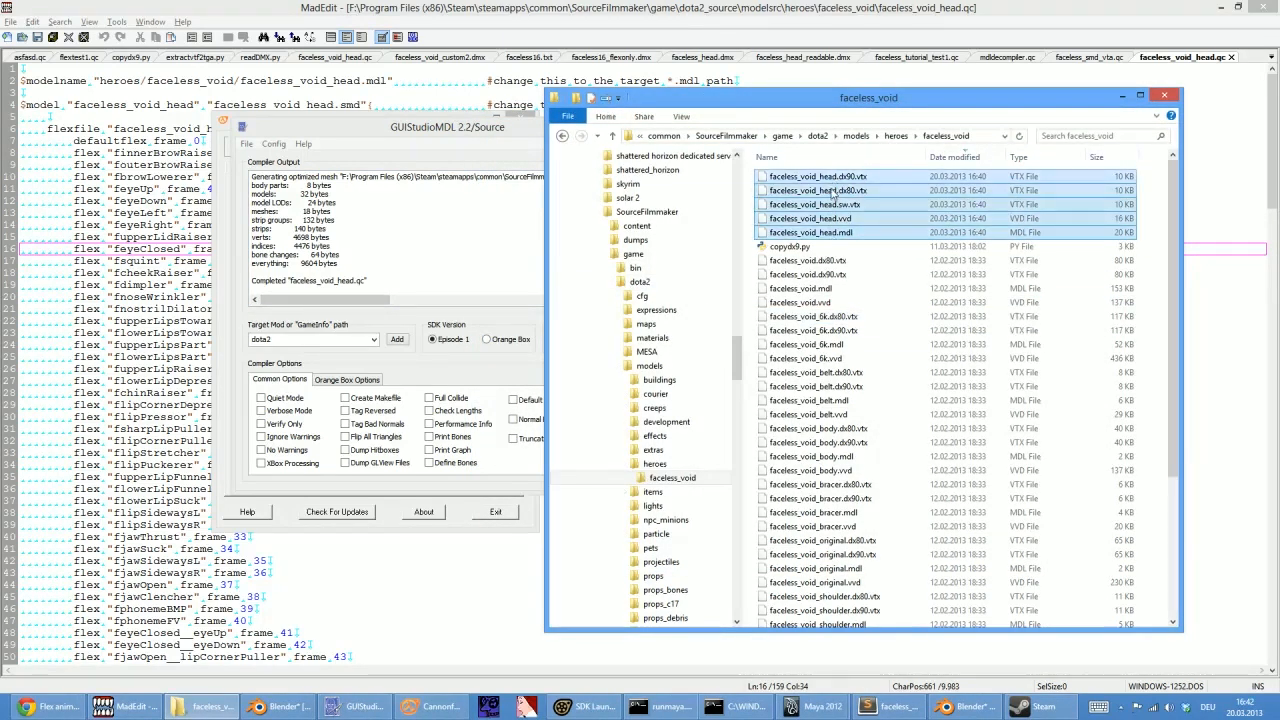
left_click(203, 710)
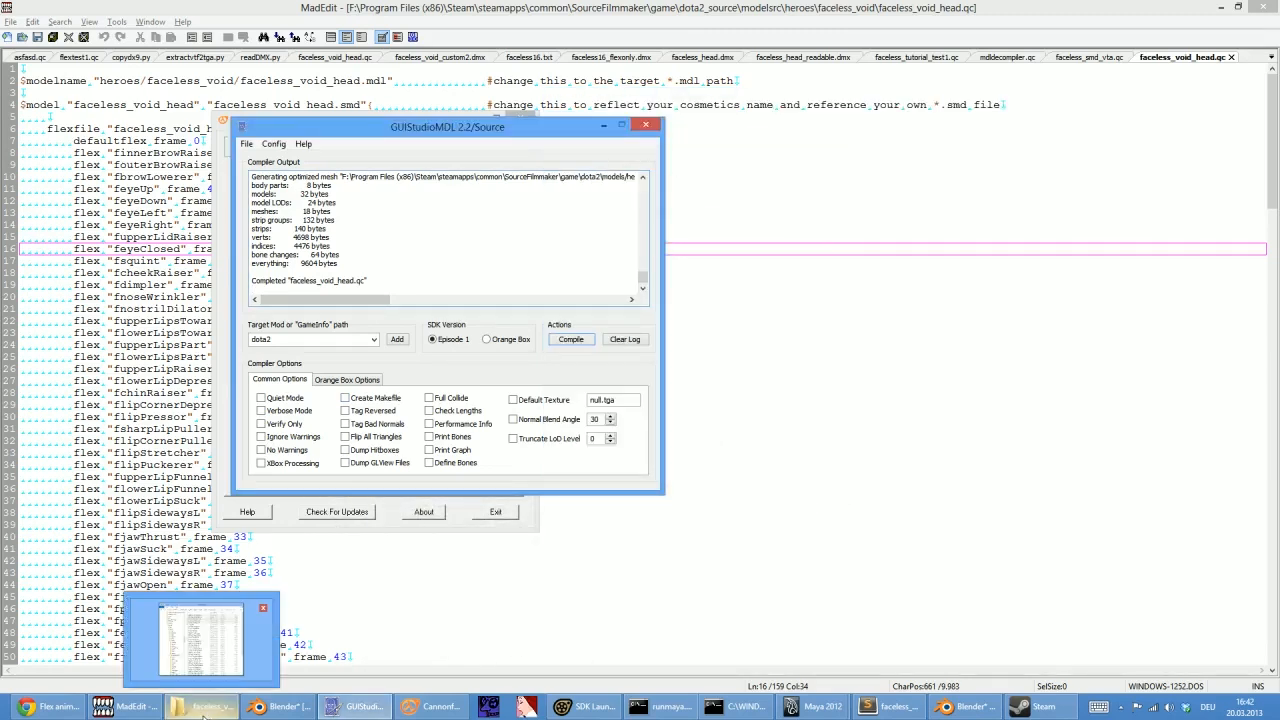
left_click(203, 710)
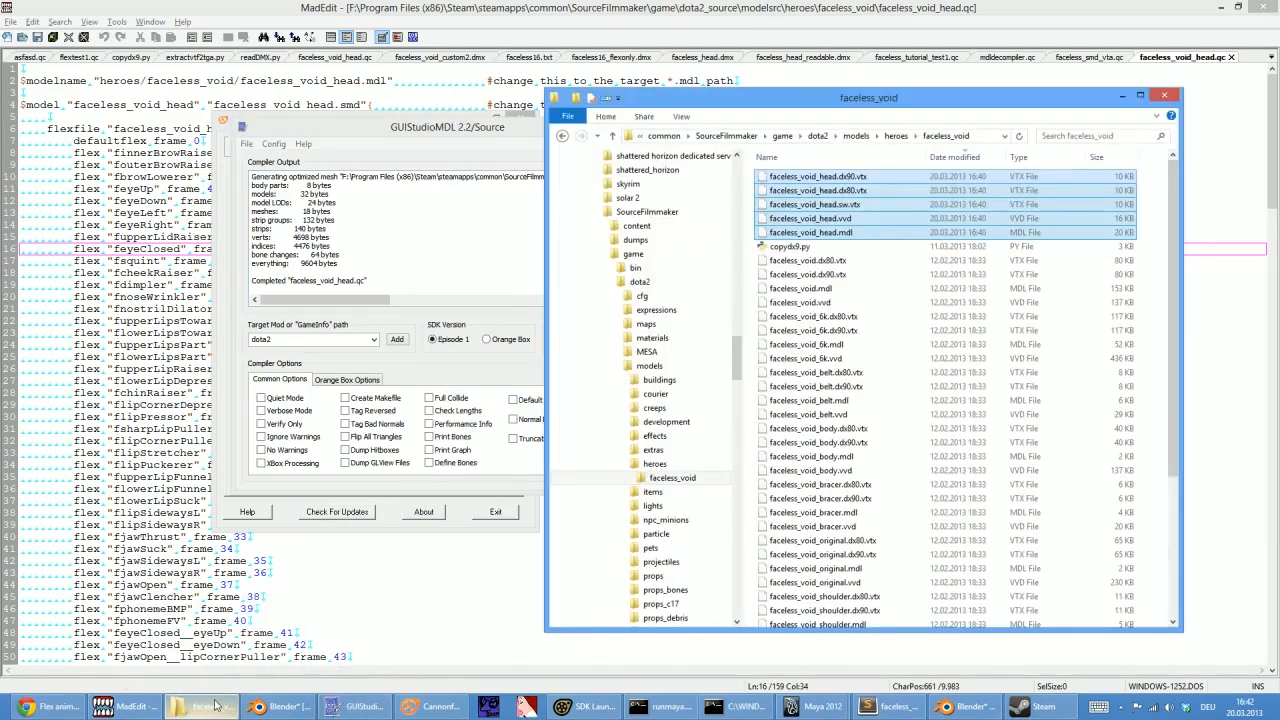
Navigate from the dota2 faceless_void models folder up to the steamapps common folder
left_click(817, 135)
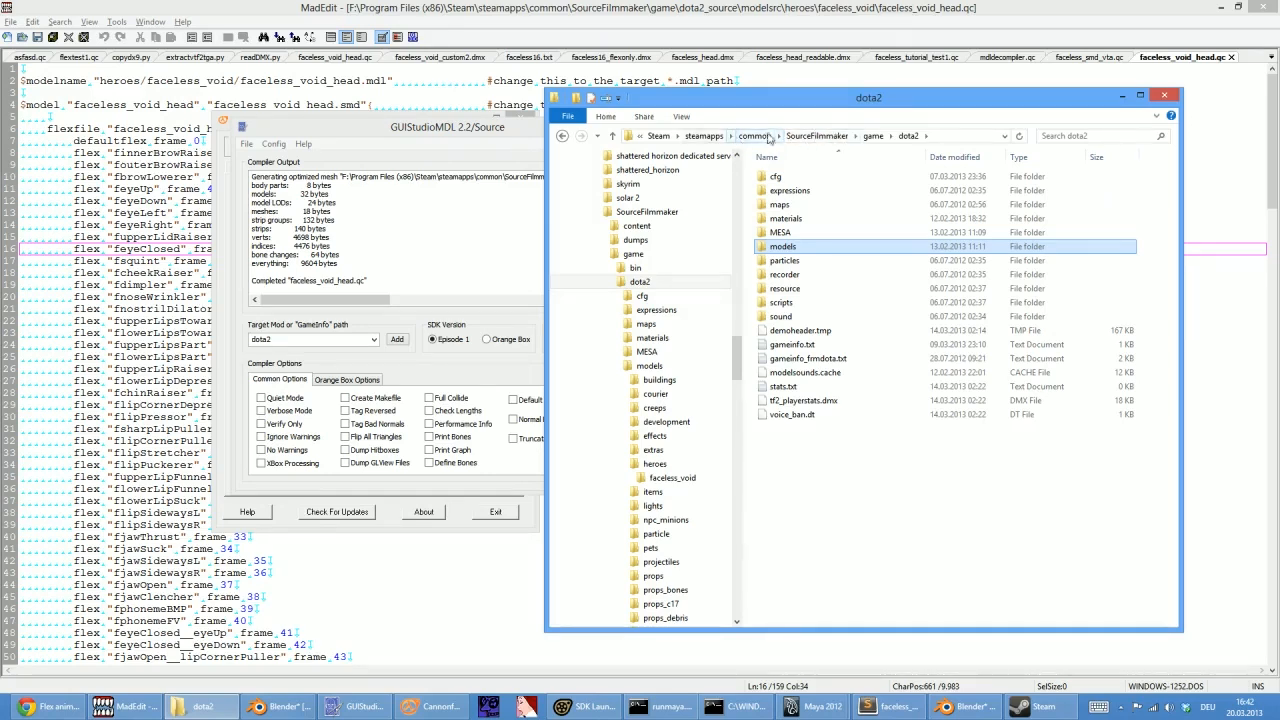
left_click(704, 137)
left_click(562, 136)
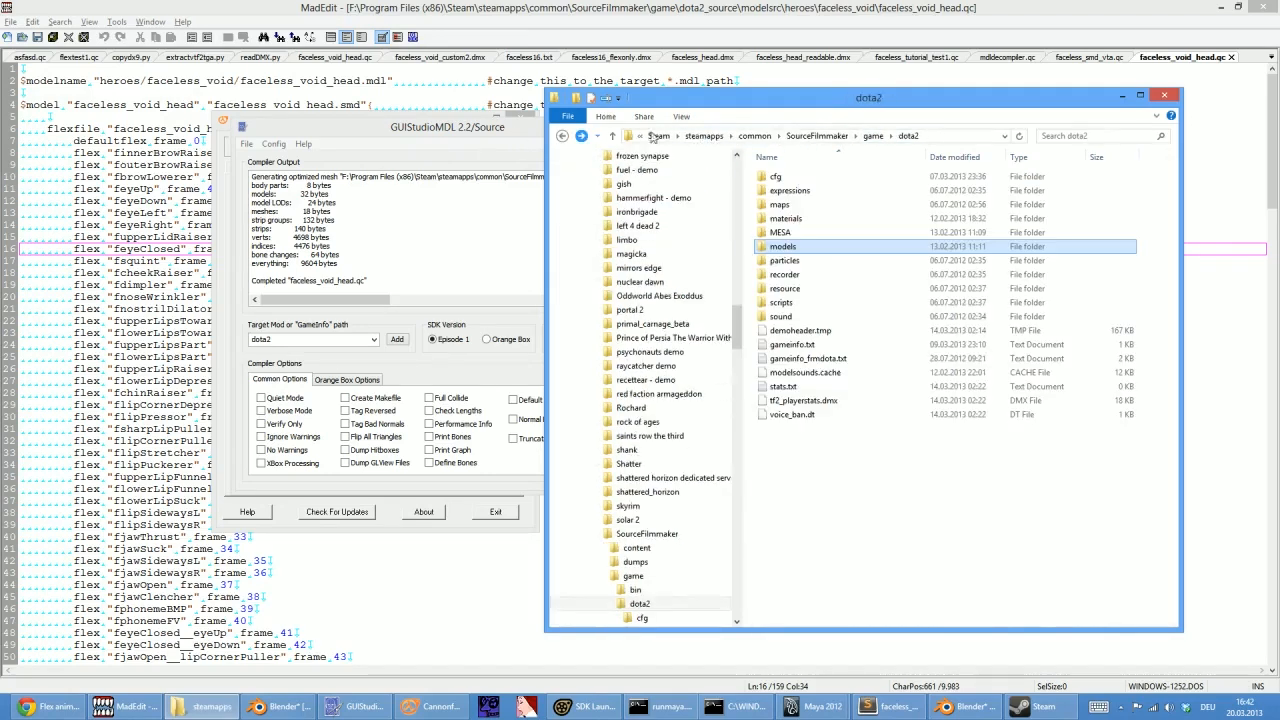
left_click(757, 136)
scroll(811, 256, "up", 2)
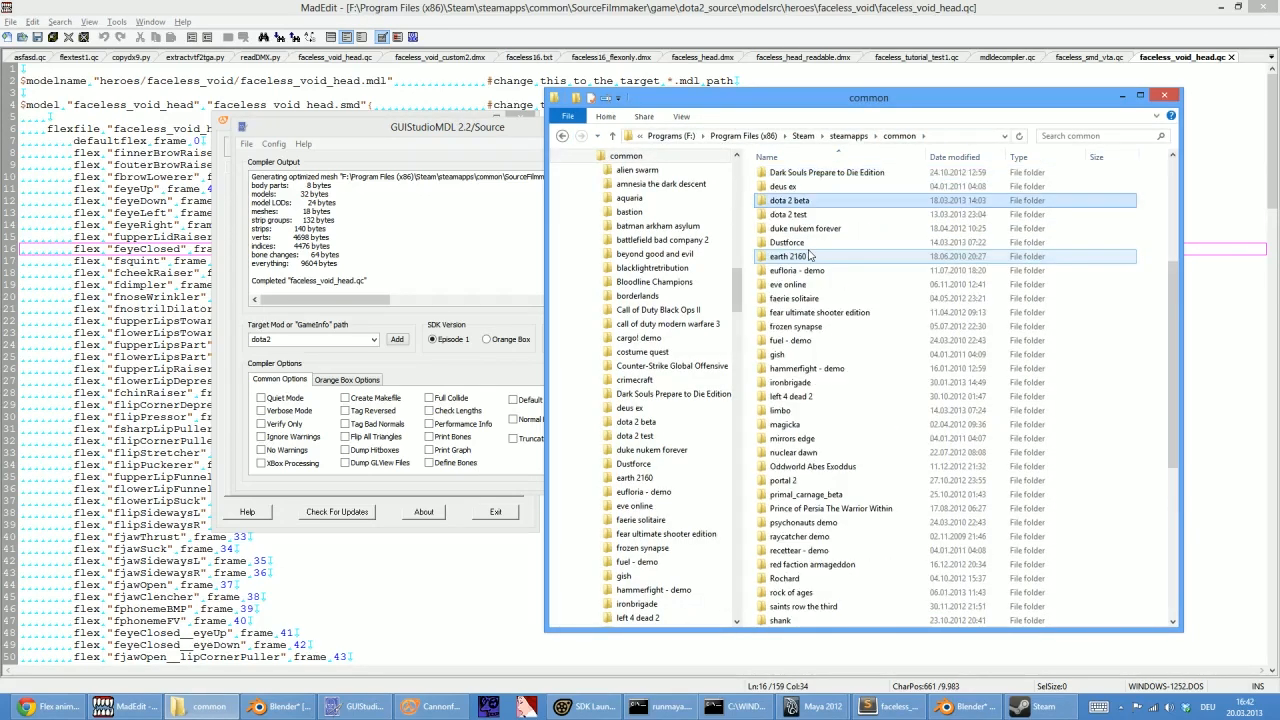
Open dota 2 beta and browse through NBA DOTES, files, models and heroes to the faceless_void folder
double_click(787, 200)
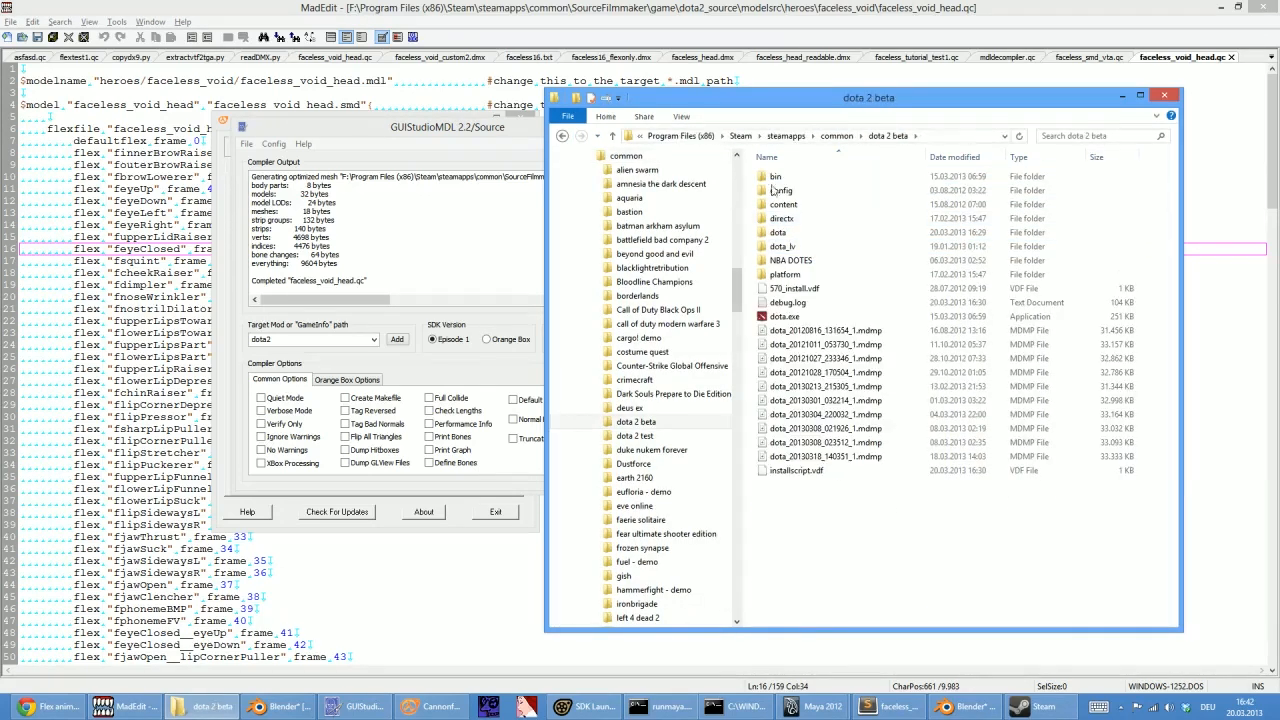
double_click(790, 260)
double_click(782, 177)
double_click(782, 177)
double_click(782, 177)
double_click(785, 177)
Delete the old faceless_void_head files in this folder and replace them with the newly compiled ones
key("ctrl+a")
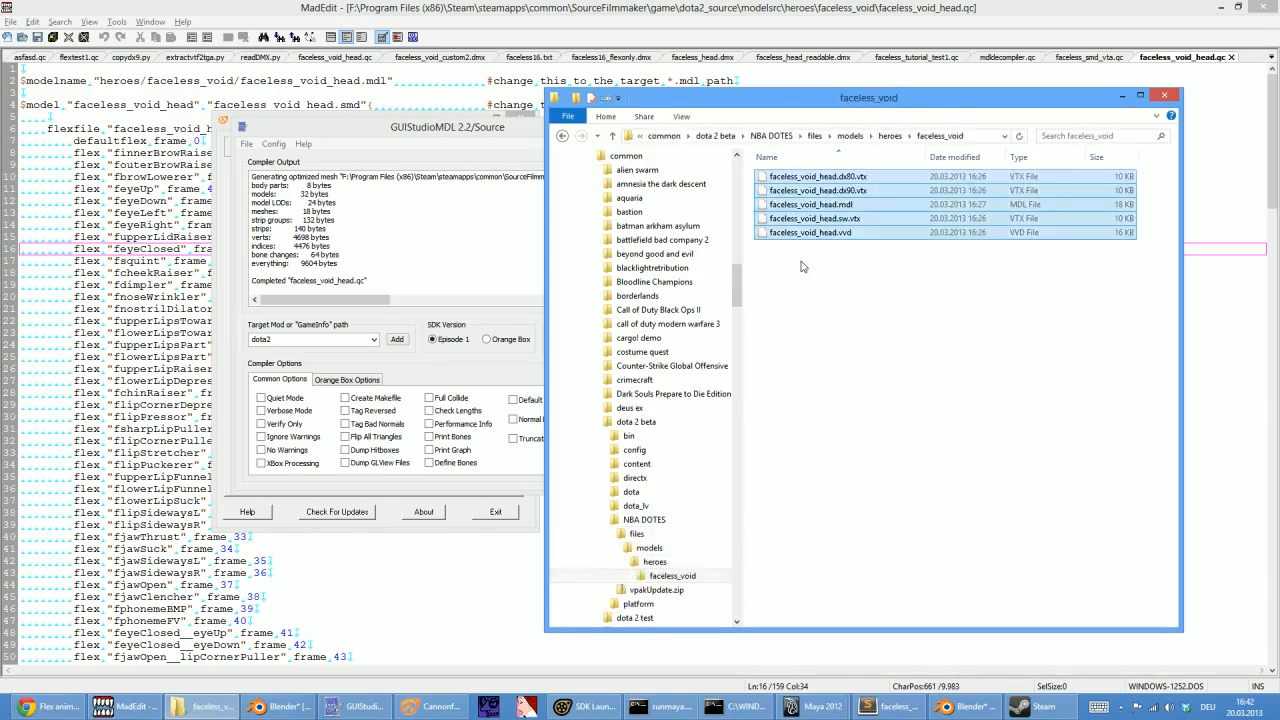
key("Delete")
key("Return")
left_click(827, 268)
Return to the NBA DOTES folder and run update.exe to add the new head files to the Dota 2 VPK
left_click(890, 136)
left_click(855, 141)
left_click(826, 136)
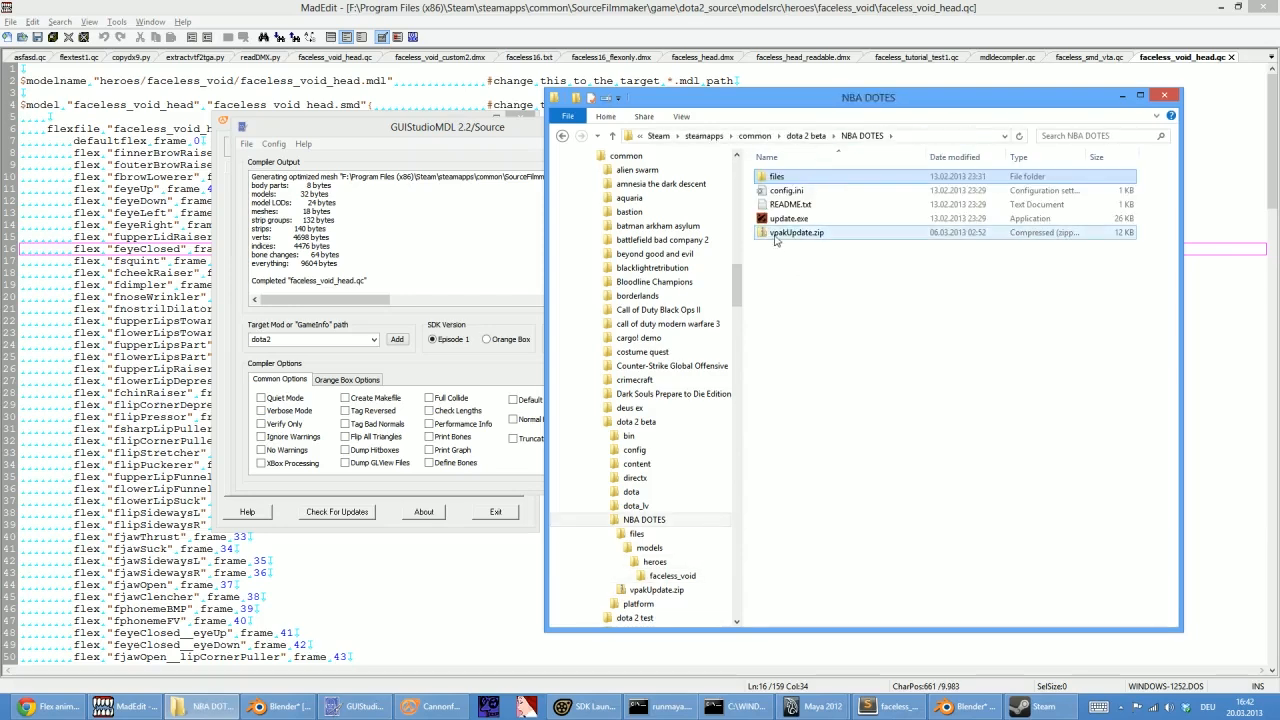
double_click(783, 220)
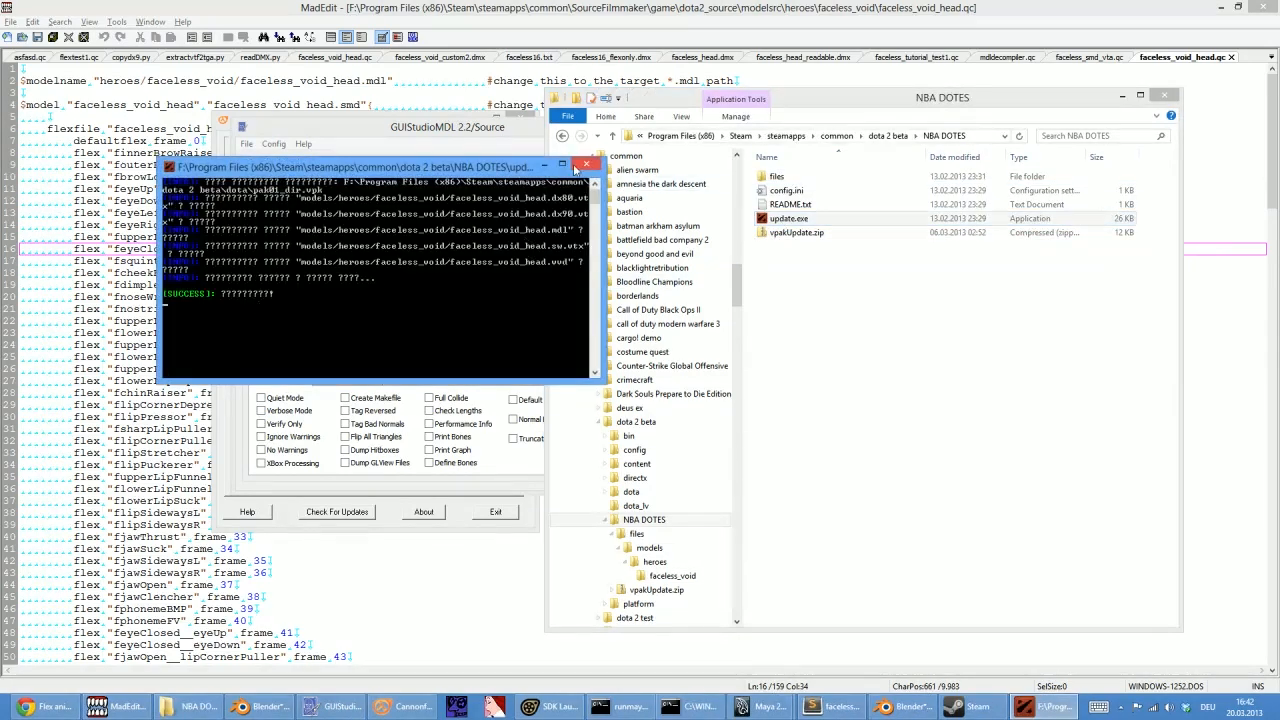
Switch to Steam, launch Dota 2 and close its developer console
left_click(1030, 706)
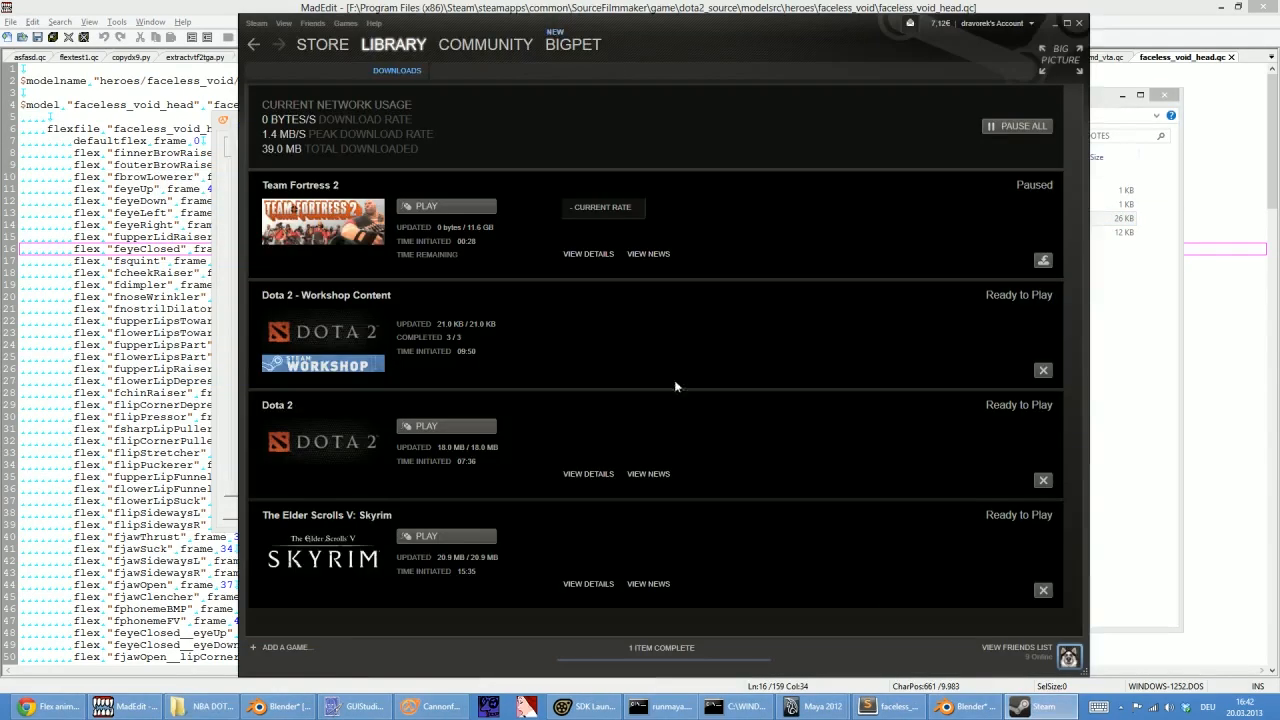
left_click(430, 428)
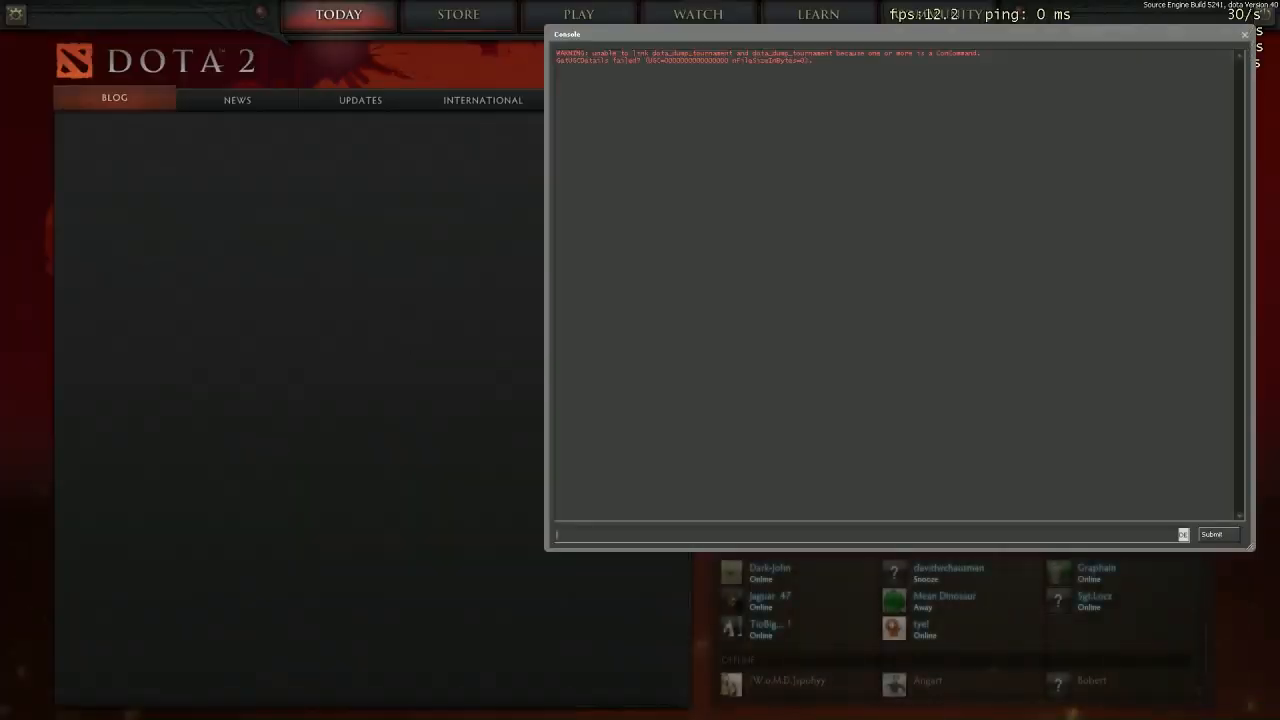
left_click(1244, 35)
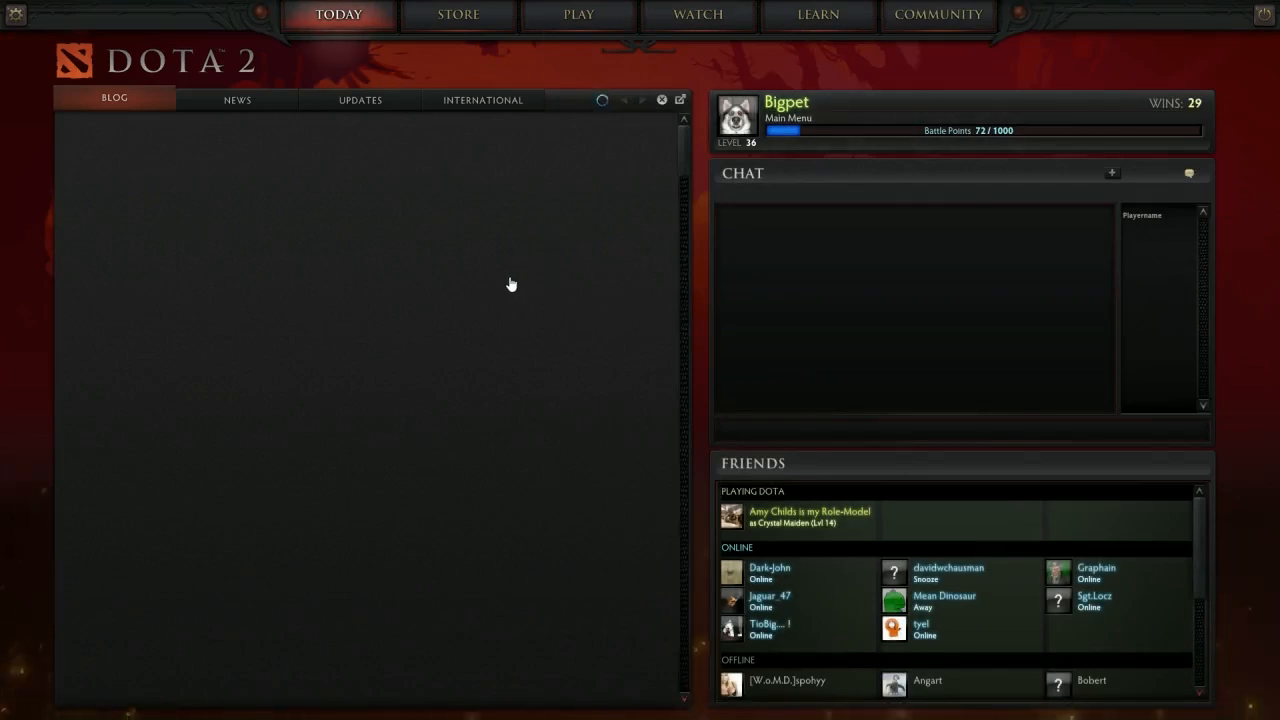
Start a practice game with bots and pick Faceless Void as the hero
left_click(470, 14)
left_click(578, 14)
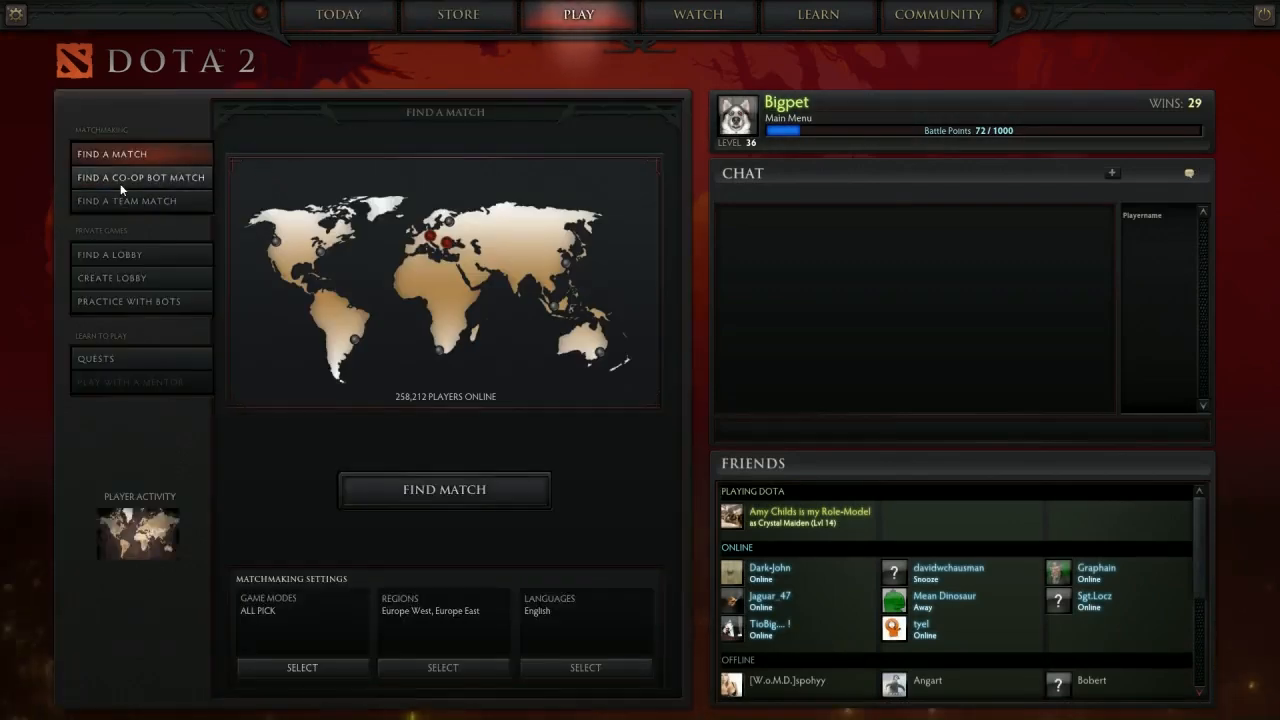
left_click(143, 306)
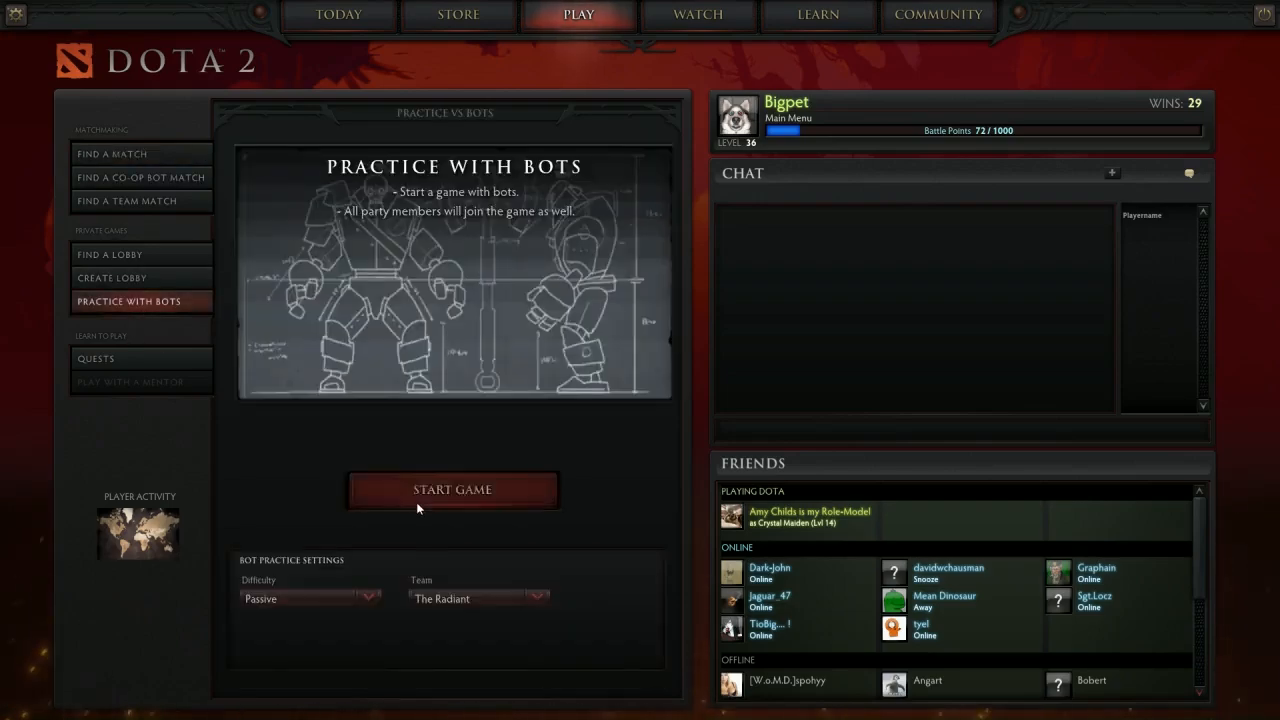
left_click(417, 500)
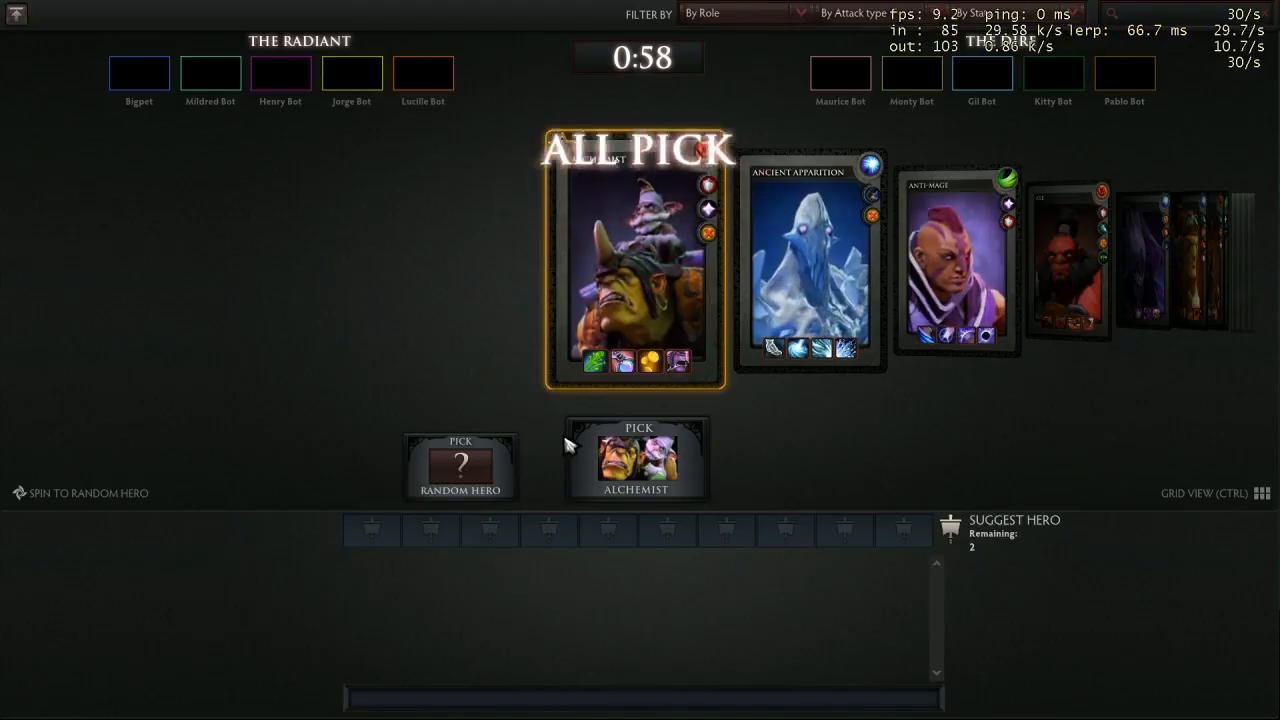
type("fac")
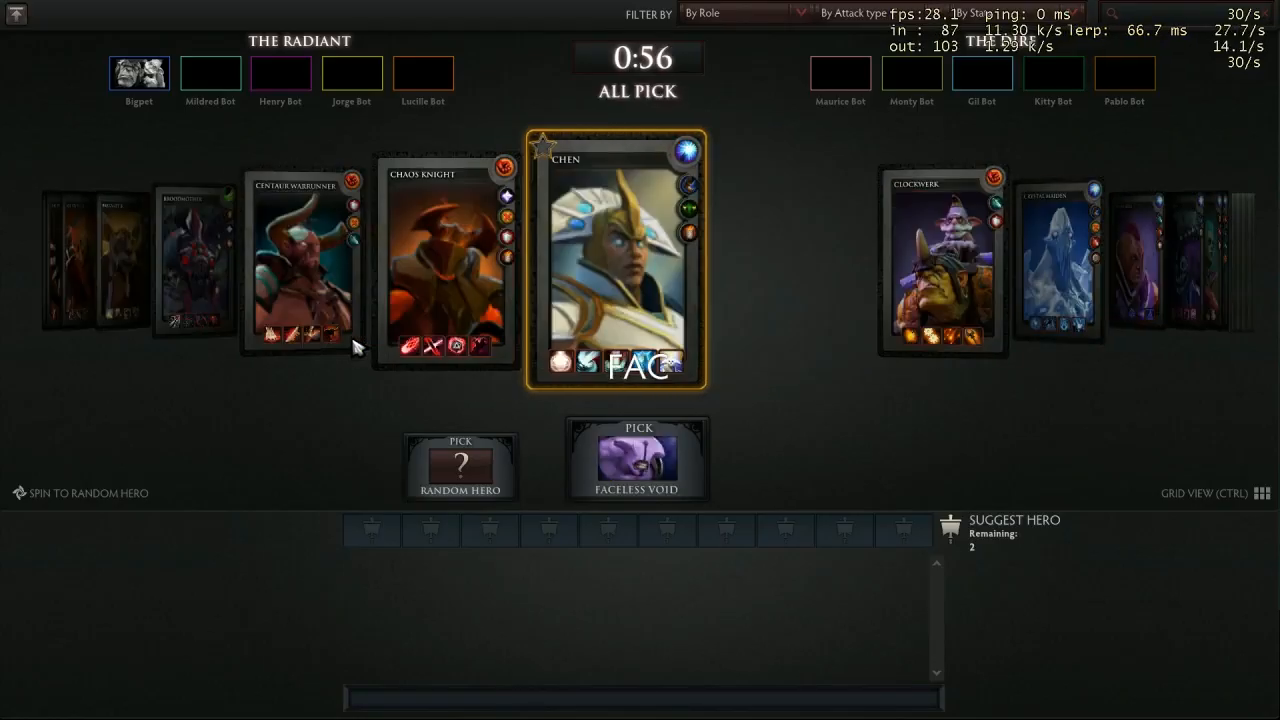
left_click(575, 436)
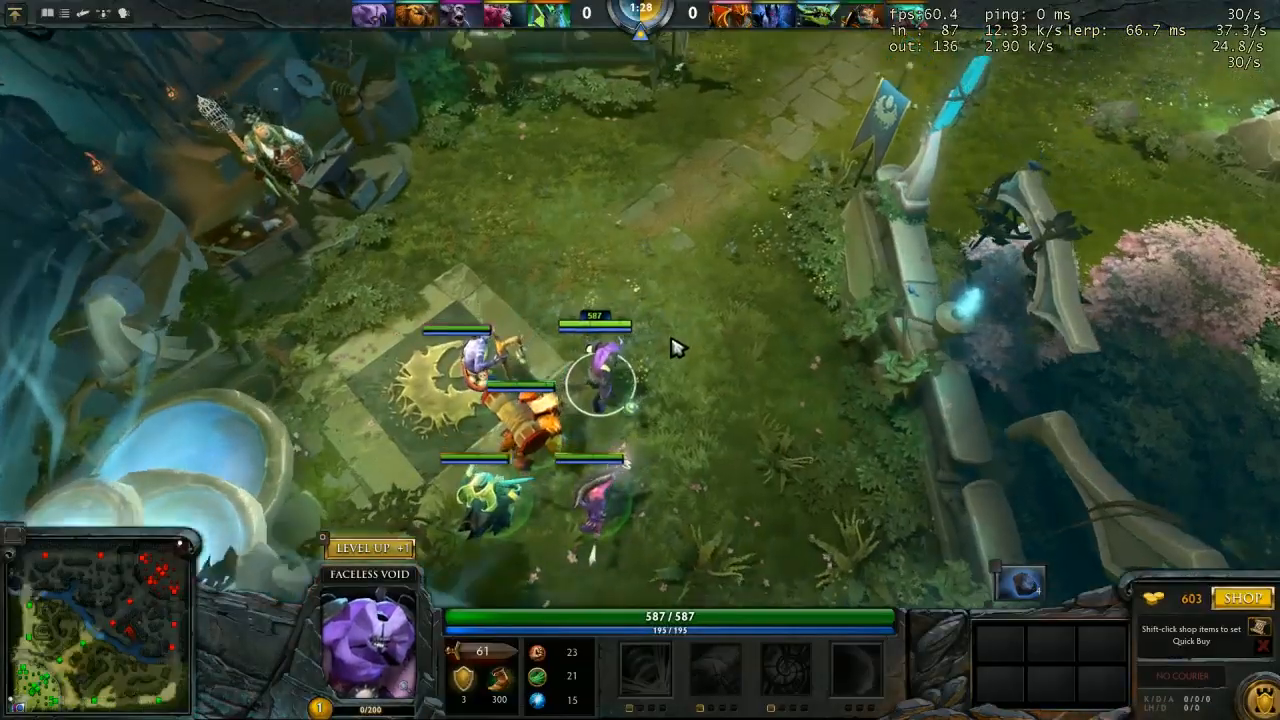
Walk Faceless Void around near the Radiant base and learn his first ability
key("Up")
right_click(640, 274)
key("Up")
right_click(398, 312)
right_click(608, 348)
key("ctrl+q")
right_click(460, 228)
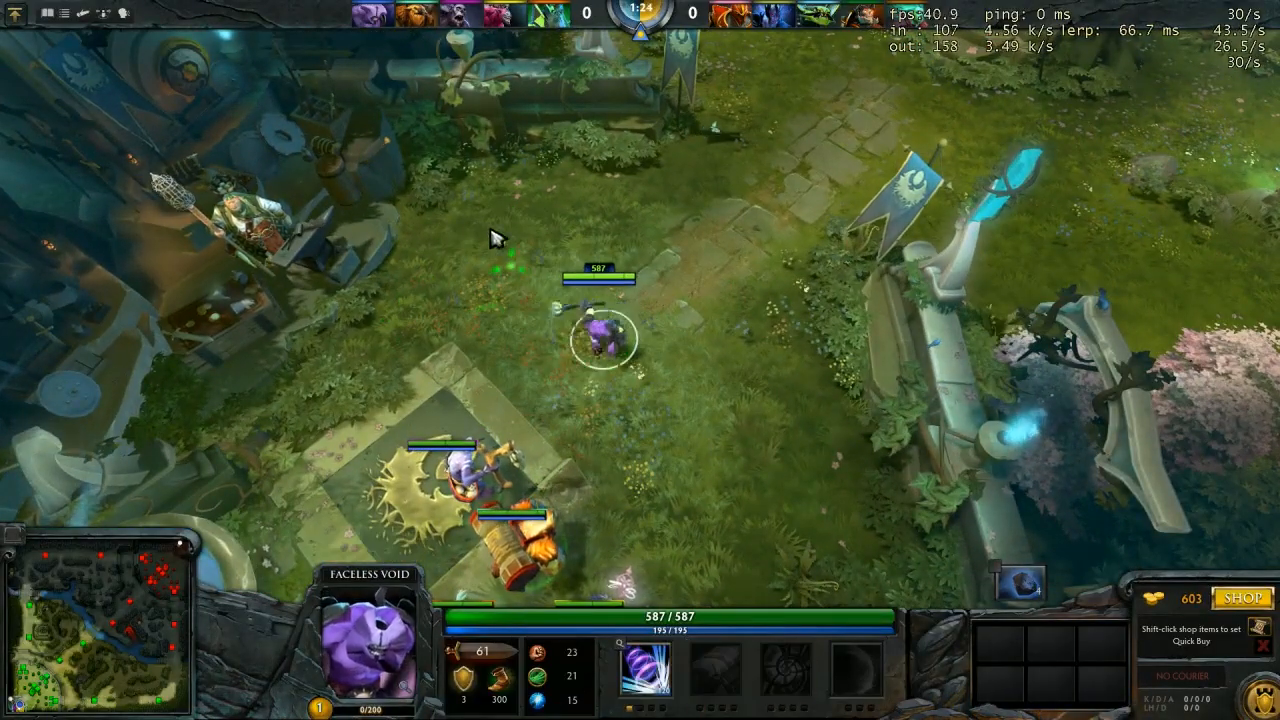
Cast Faceless Void's first ability toward the shopkeeper's side and move him on across the grass
right_click(738, 286)
right_click(440, 320)
key("q")
left_click(408, 312)
right_click(580, 208)
right_click(748, 322)
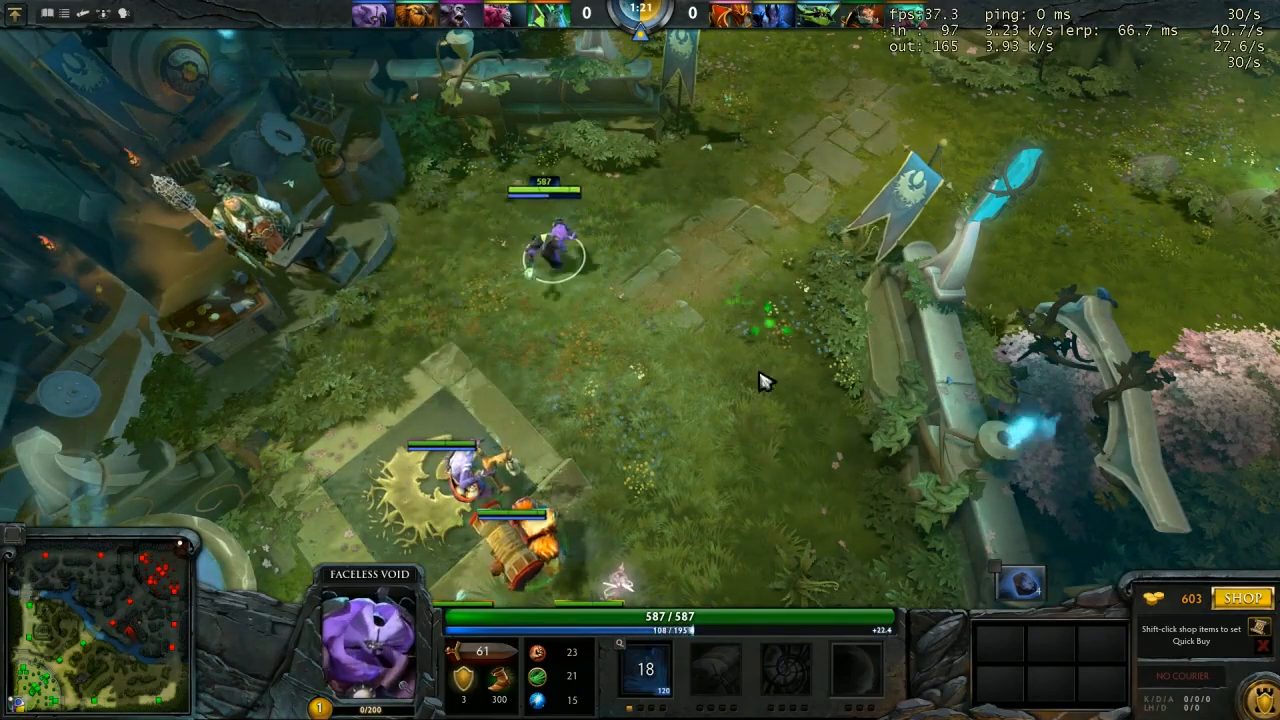
Walk Faceless Void back and forth in varying directions to examine the custom head on the hero and in his portrait
right_click(748, 408)
right_click(414, 271)
right_click(586, 311)
right_click(668, 282)
right_click(700, 305)
right_click(749, 350)
right_click(571, 351)
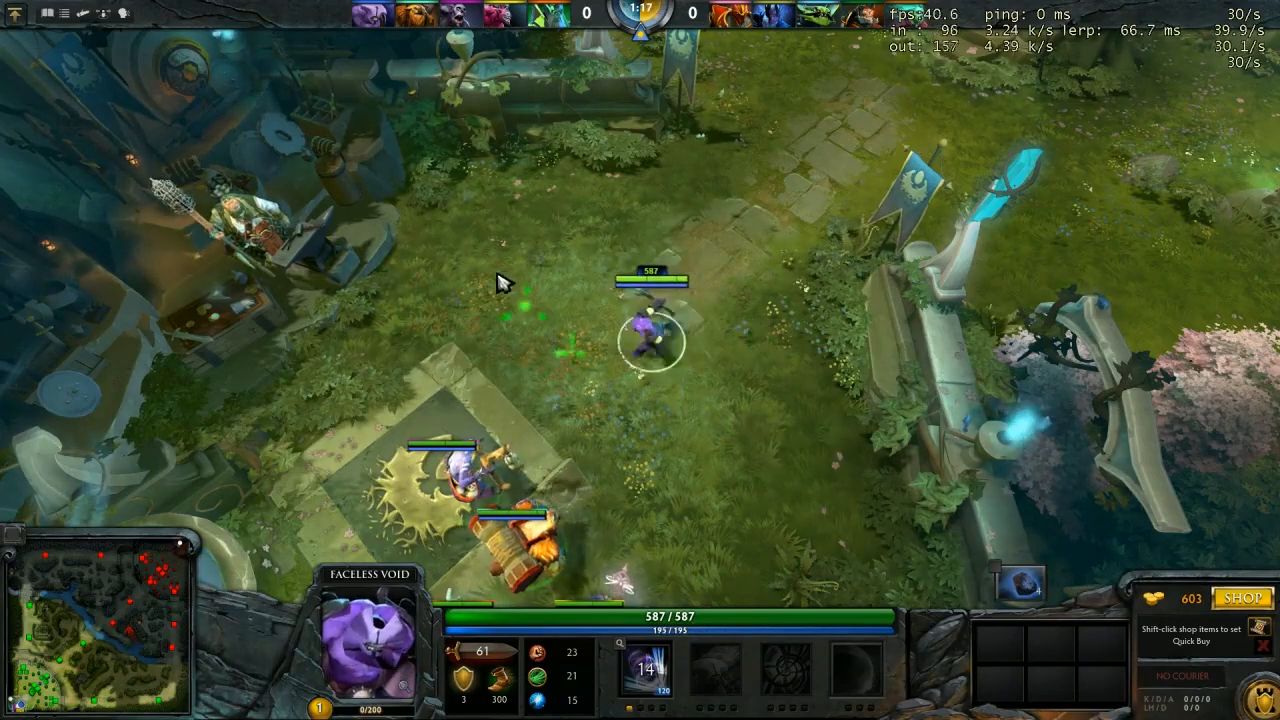
right_click(496, 272)
middle_click_drag(497, 205, 541, 280)
right_click(541, 281)
right_click(470, 400)
right_click(649, 369)
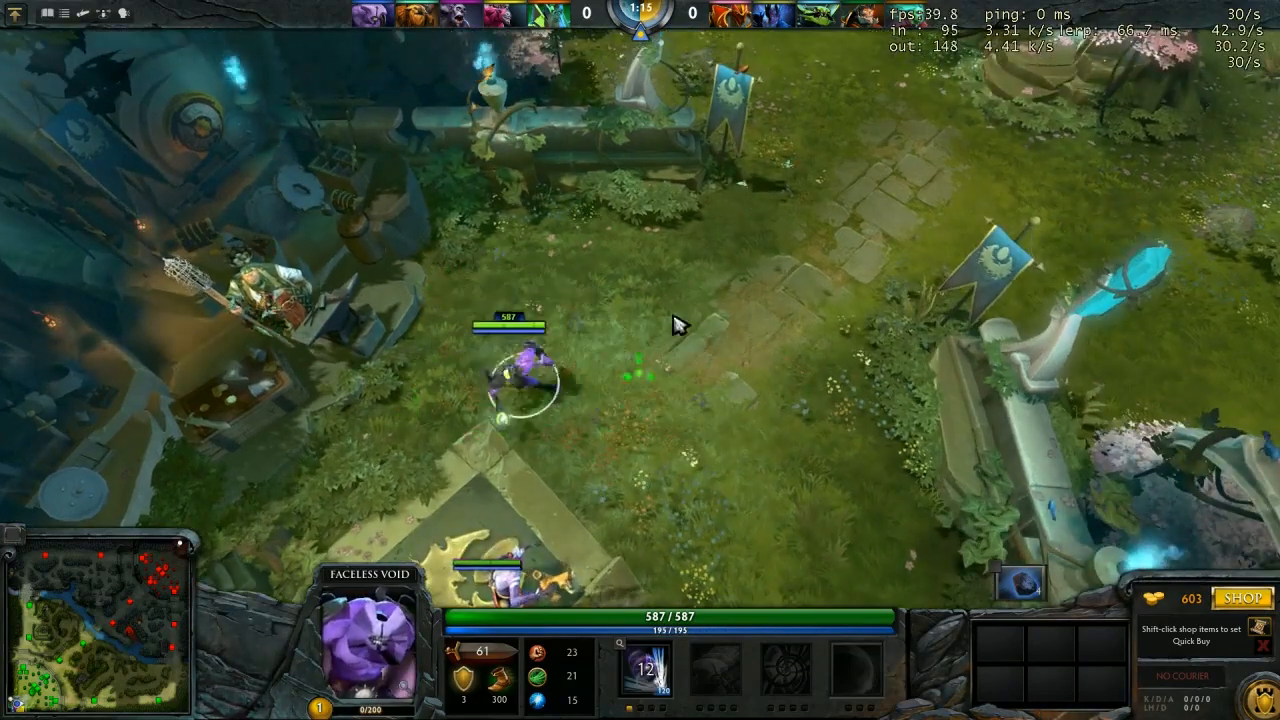
right_click(521, 264)
right_click(426, 376)
right_click(564, 358)
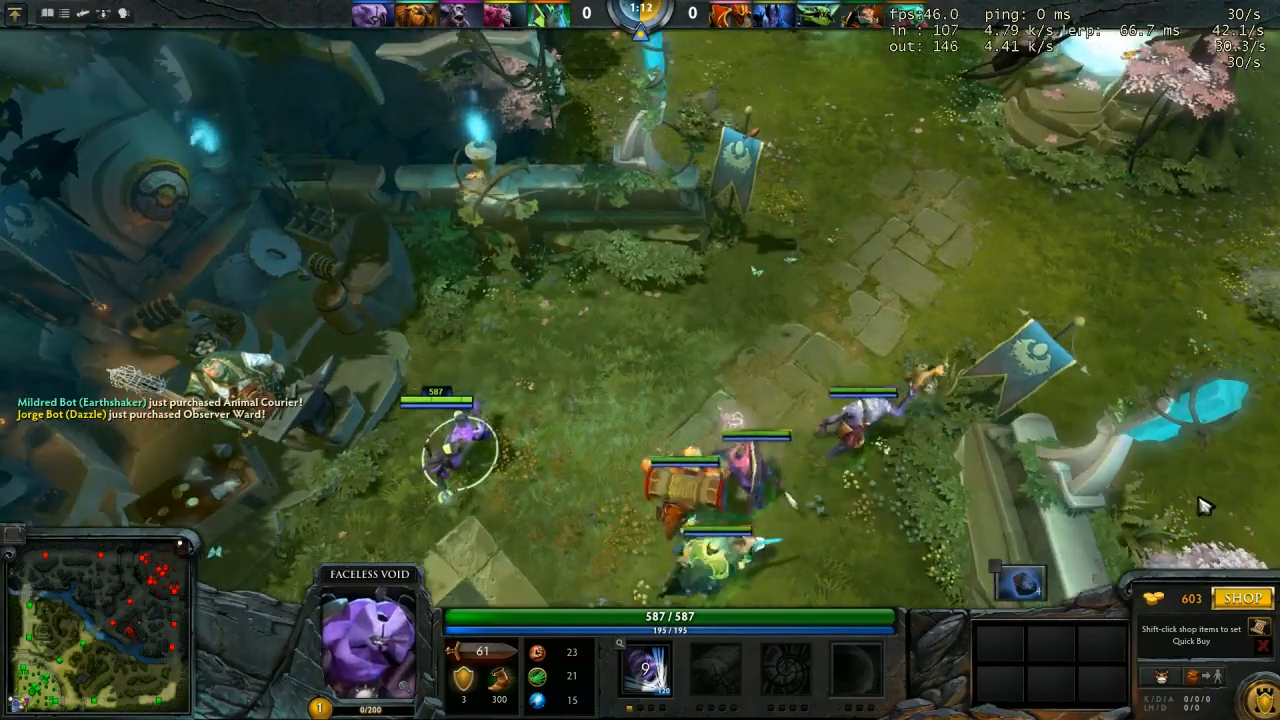
Leave the practice match for the main menu and quit Dota 2, confirming the exit
left_click(15, 13)
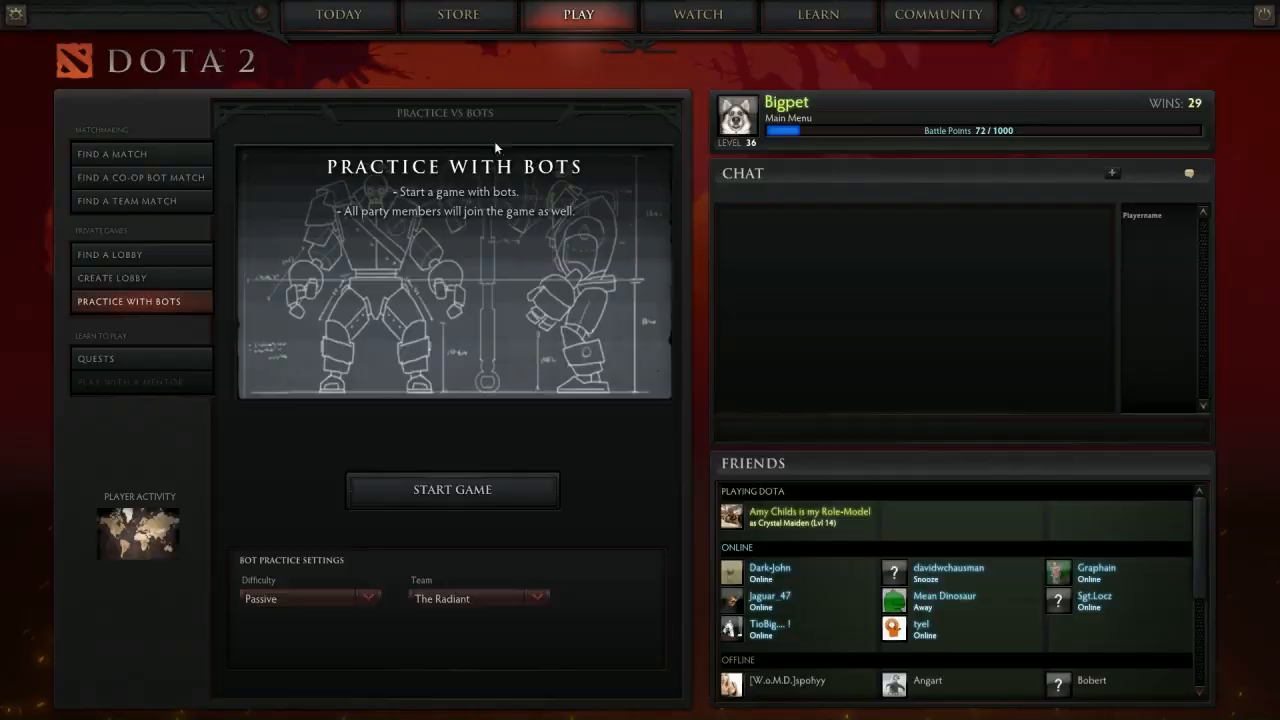
left_click(1264, 14)
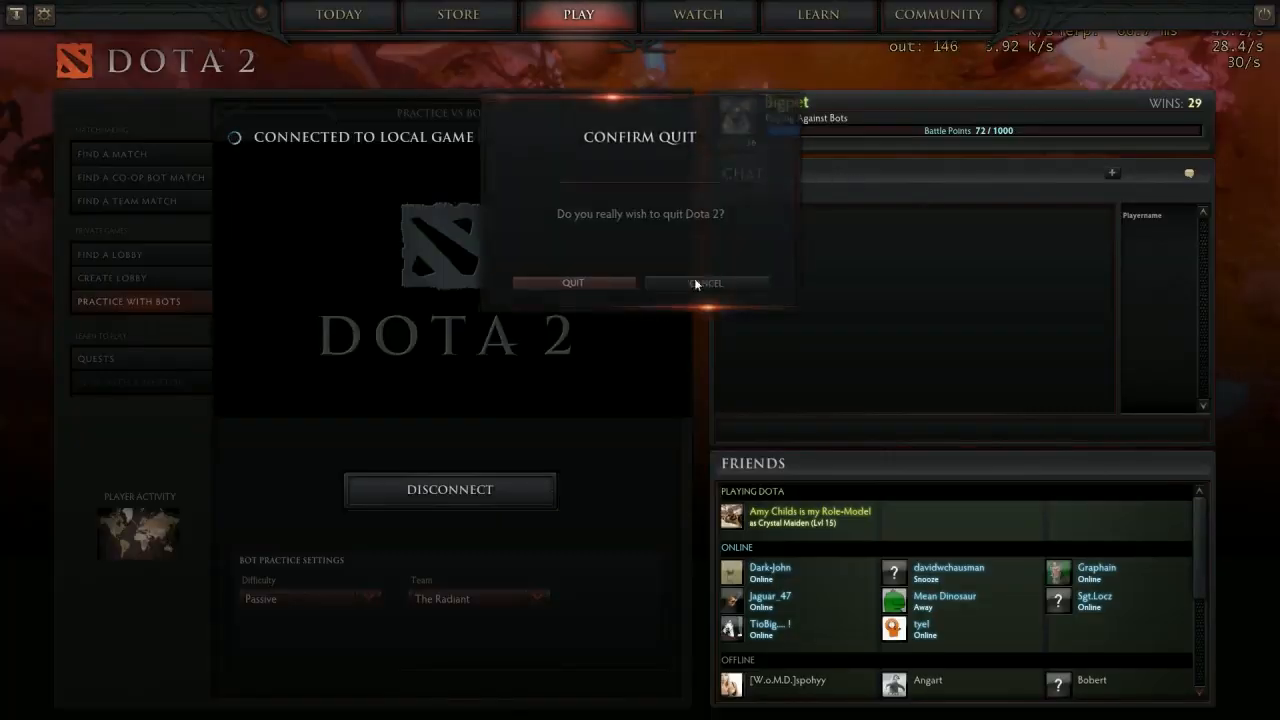
left_click(557, 287)
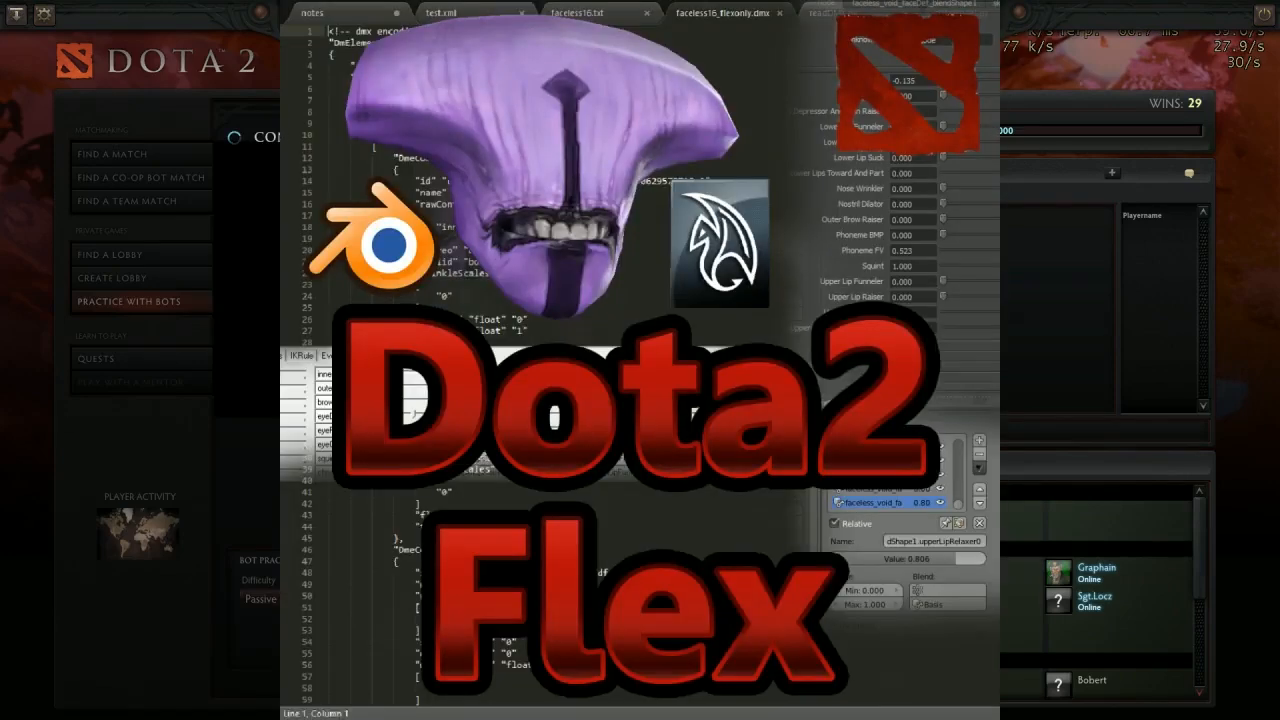